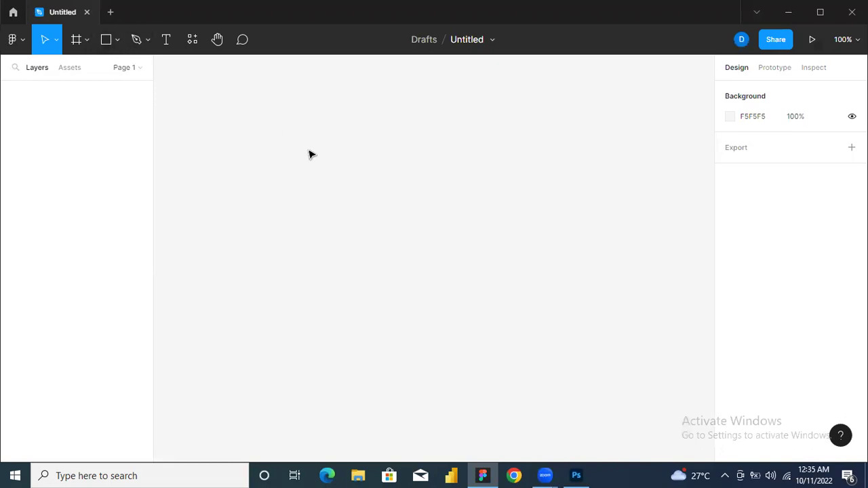
Change the canvas background to the muted grey-green 7C9890
click(731, 117)
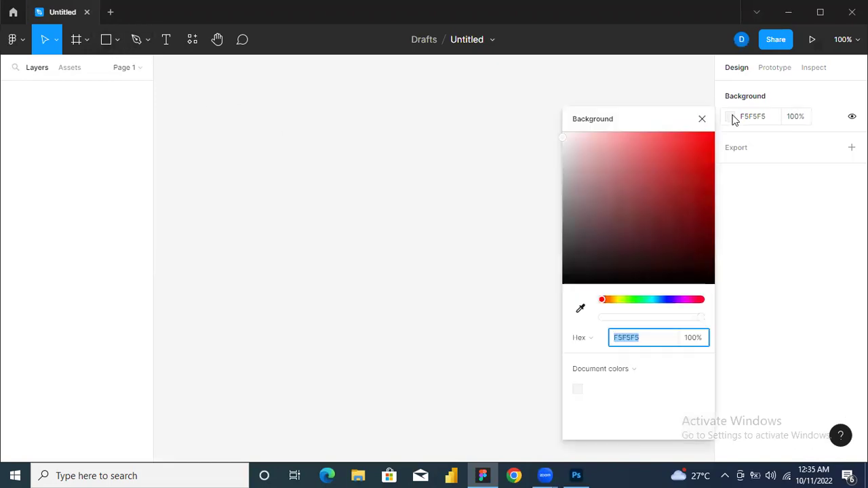
click(580, 241)
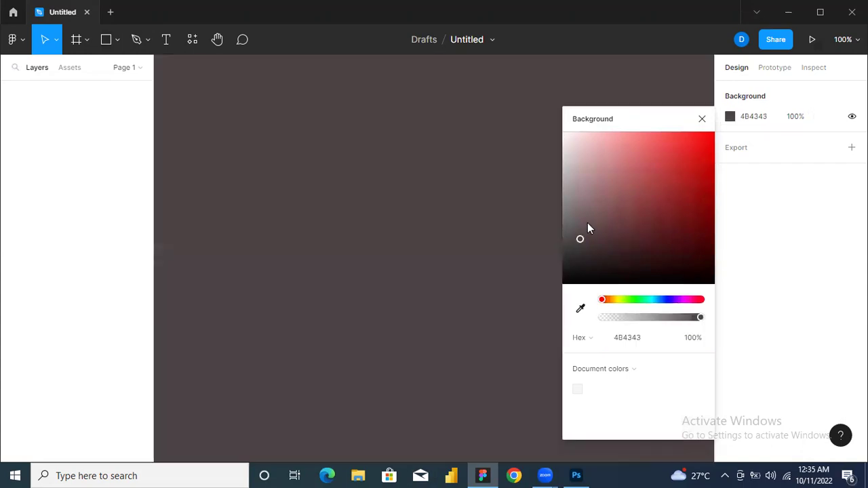
click(588, 217)
click(590, 193)
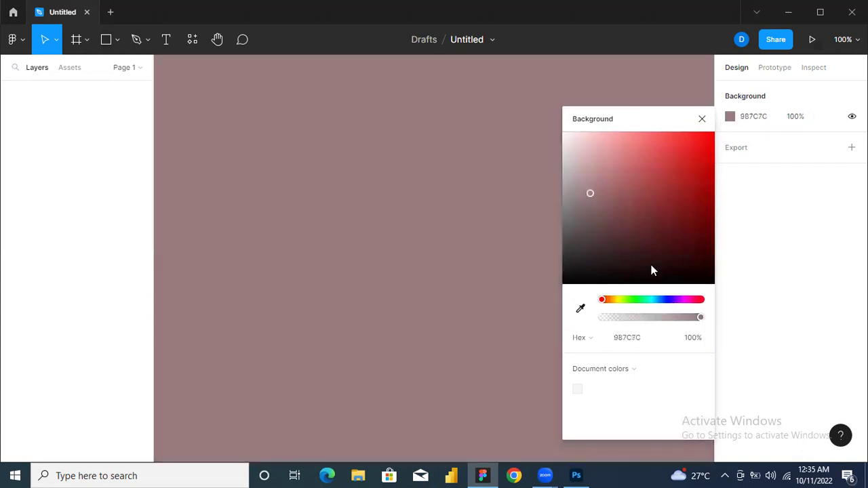
click(647, 303)
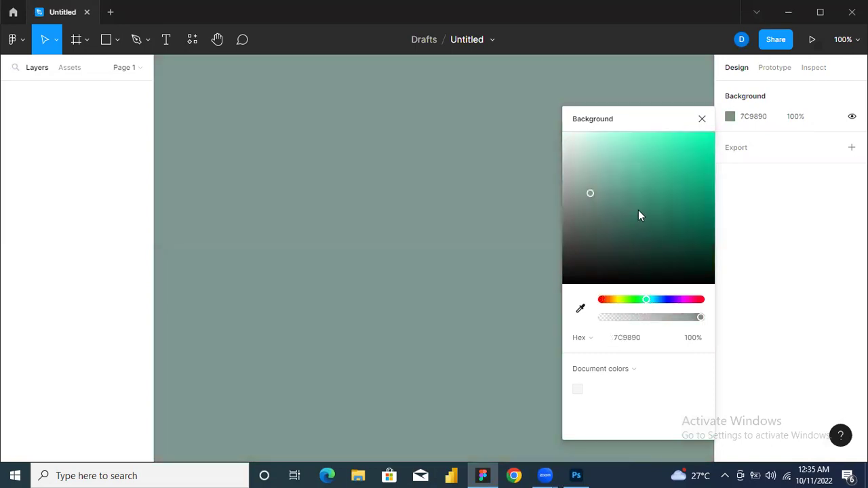
click(702, 119)
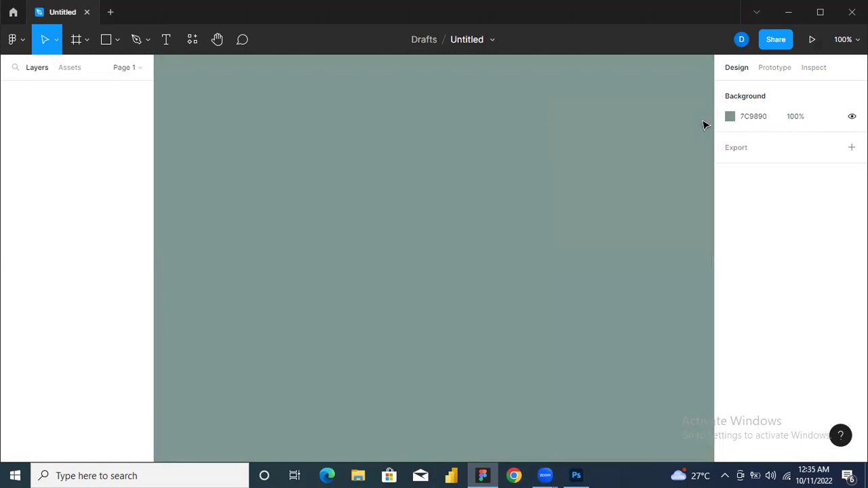
Draw a large rectangle about 805 × 549 that nearly fills the visible canvas
click(115, 46)
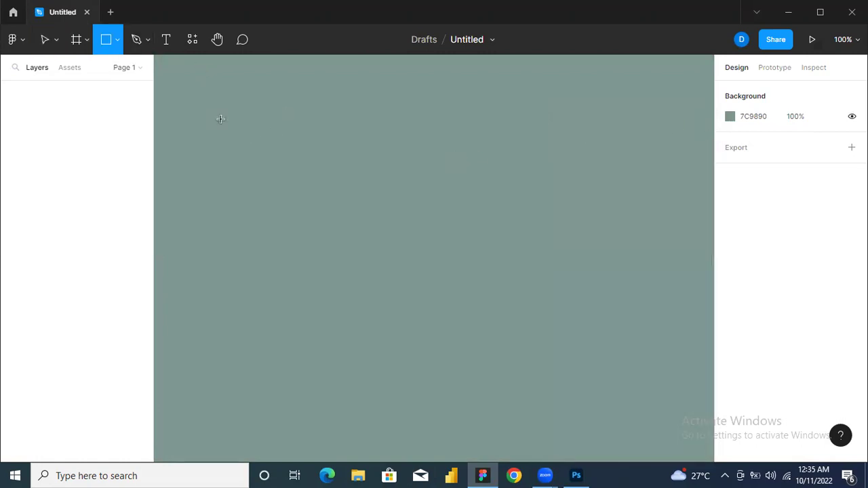
drag(178, 76, 182, 76)
mouse_move(342, 100)
mouse_down()
mouse_move(539, 188)
mouse_move(638, 301)
mouse_move(689, 426)
mouse_up()
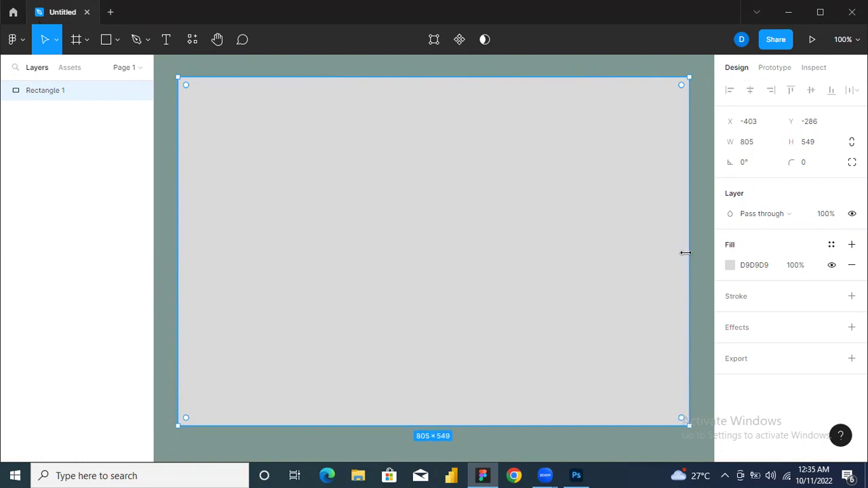
Change the large rectangle's fill to the near-white FFFCFC
click(729, 265)
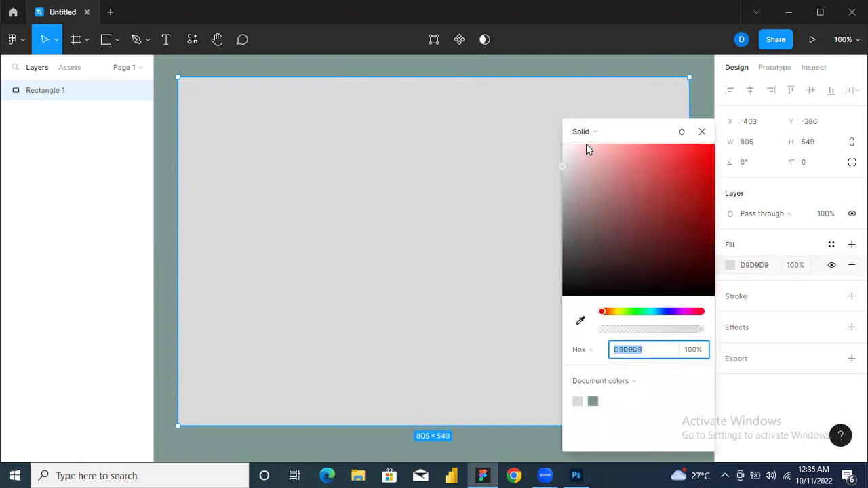
click(564, 145)
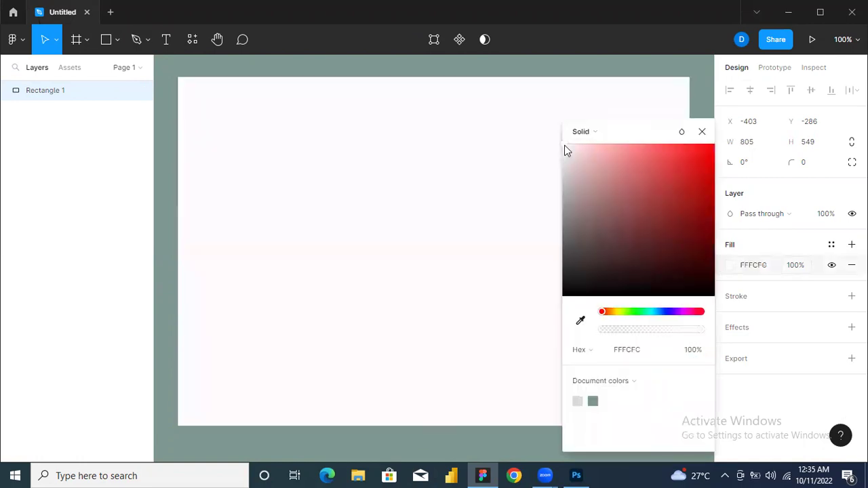
click(701, 131)
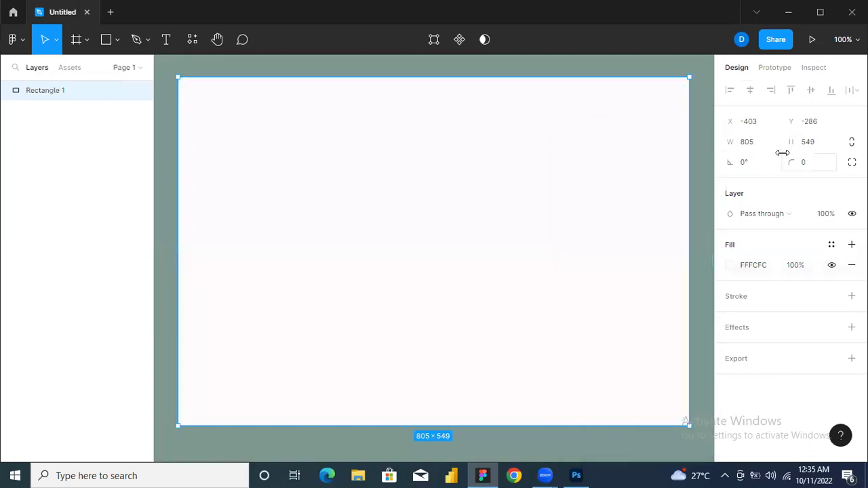
Round the large near-white rectangle's corners with a radius of 5
click(803, 168)
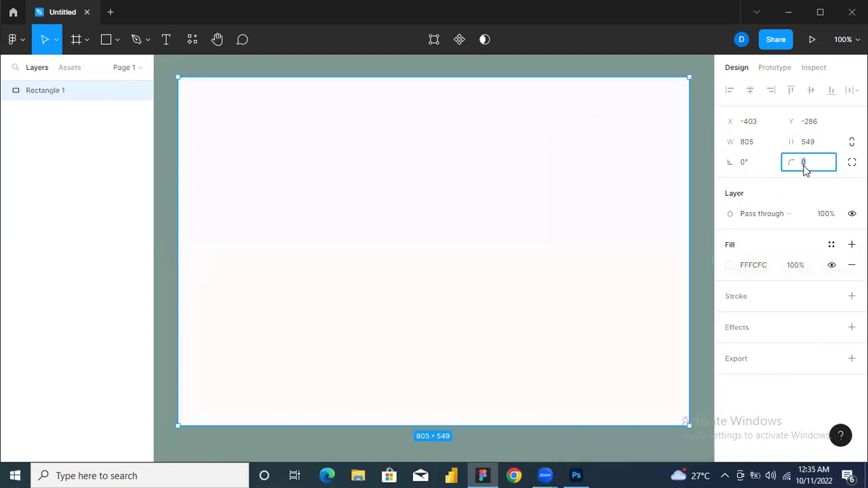
text(5)
key(Return)
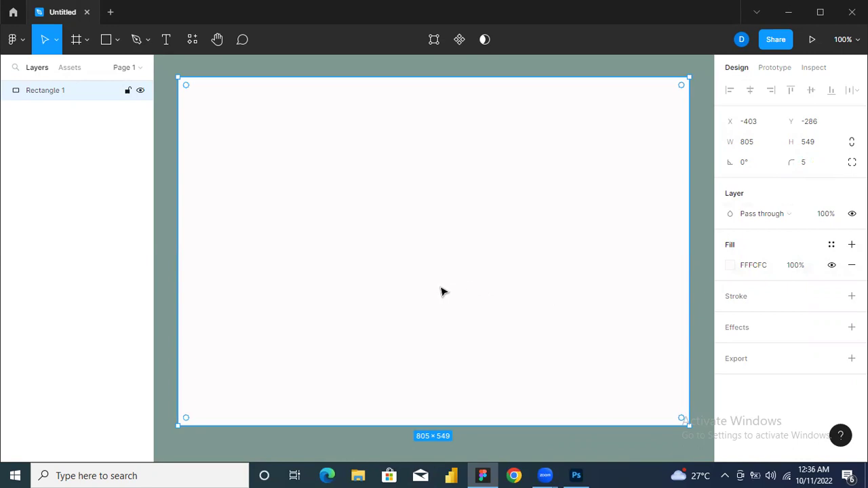
click(229, 448)
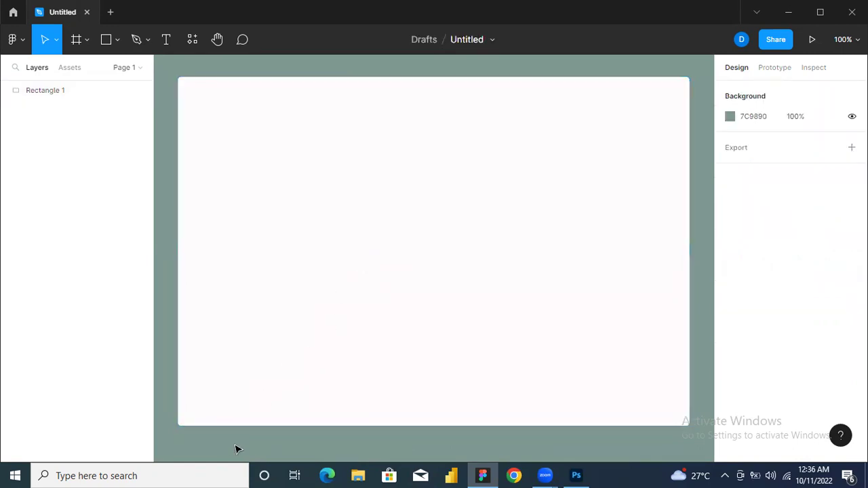
Draw a second rectangle flush with the white one's lower-right corner and extend its top edge upward to a size of about 651 × 491
click(358, 242)
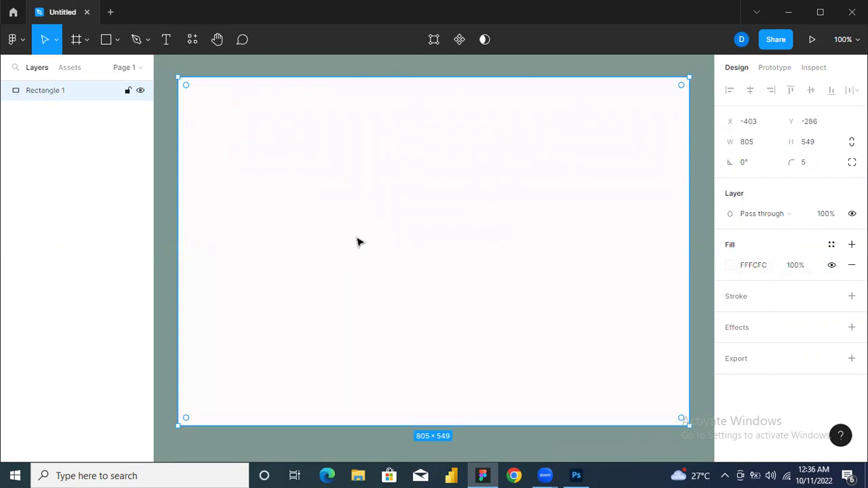
click(113, 42)
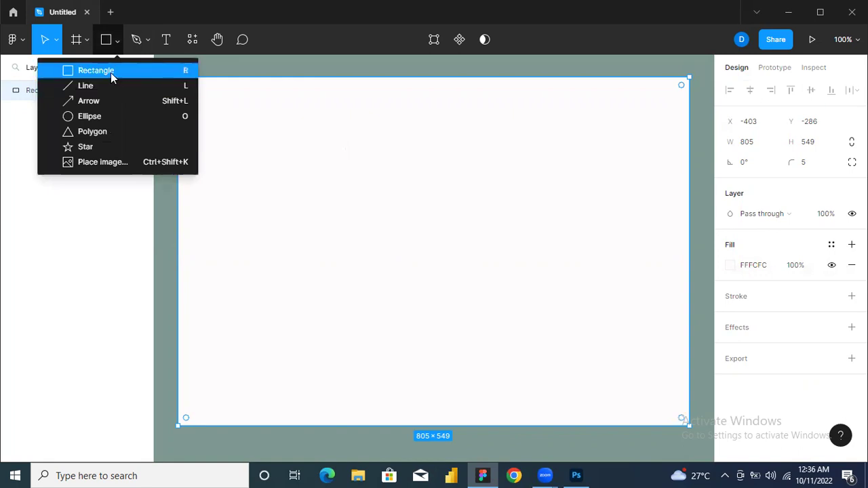
click(111, 72)
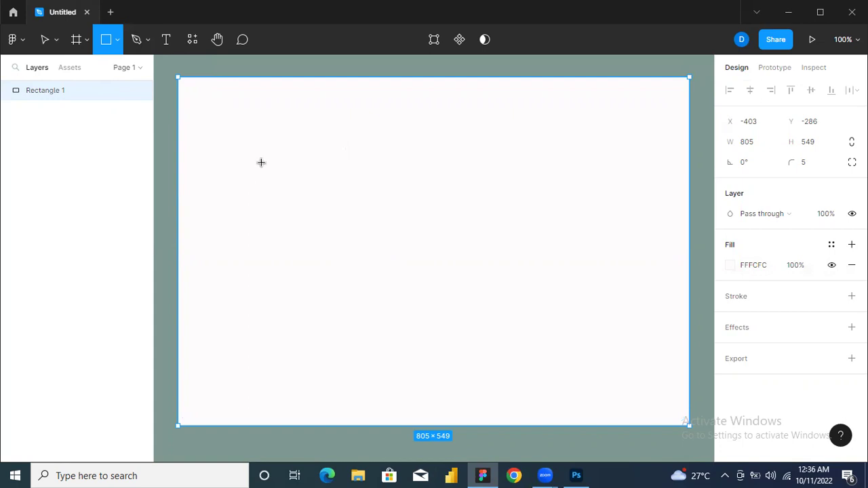
mouse_move(276, 154)
mouse_down()
mouse_move(285, 227)
mouse_move(315, 306)
mouse_move(349, 359)
mouse_up()
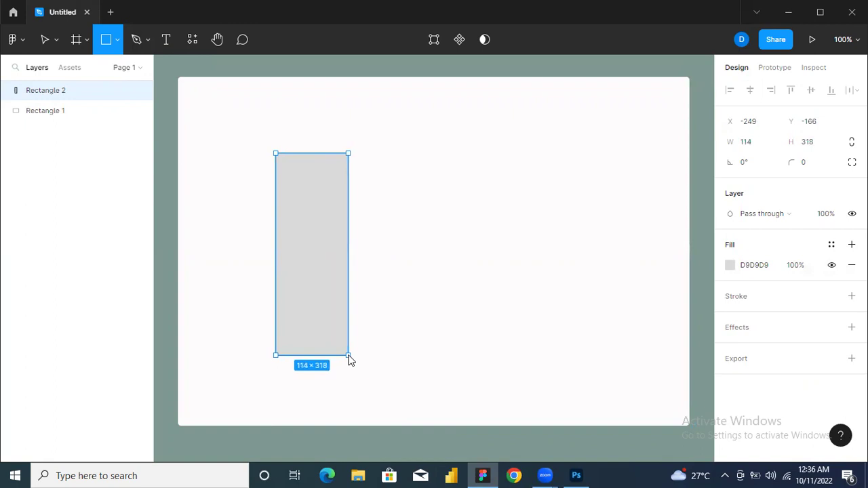
drag(349, 360, 688, 428)
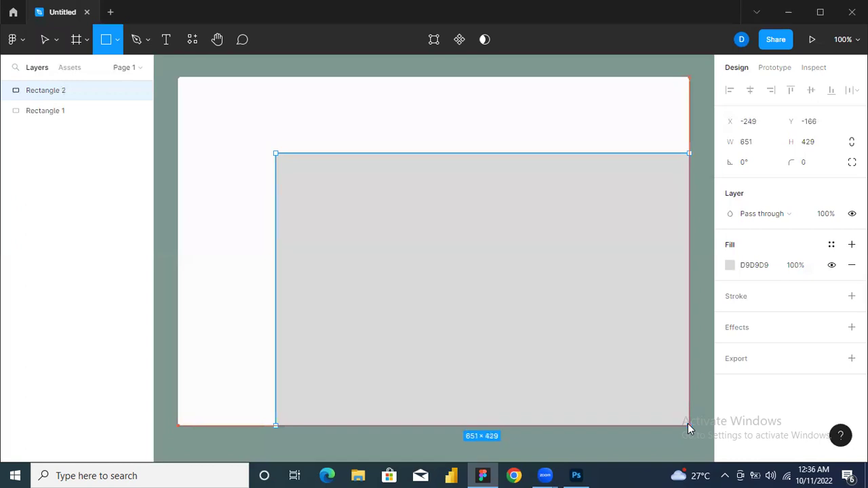
drag(688, 424, 688, 424)
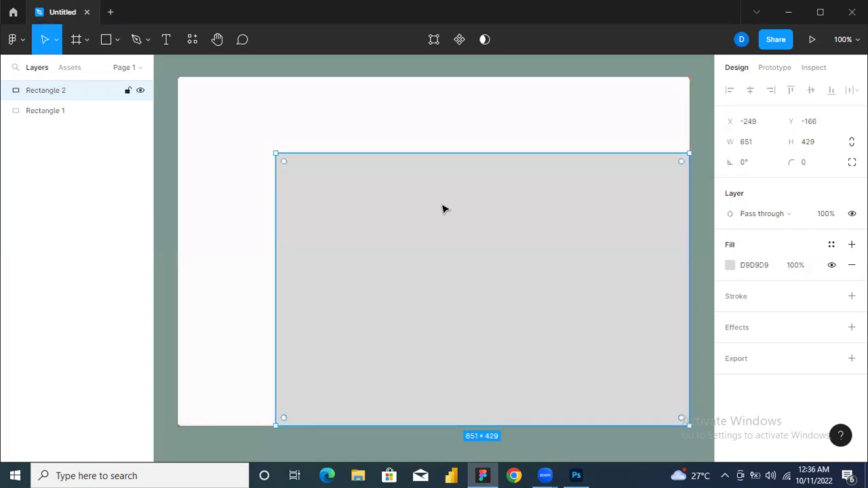
drag(440, 157, 427, 130)
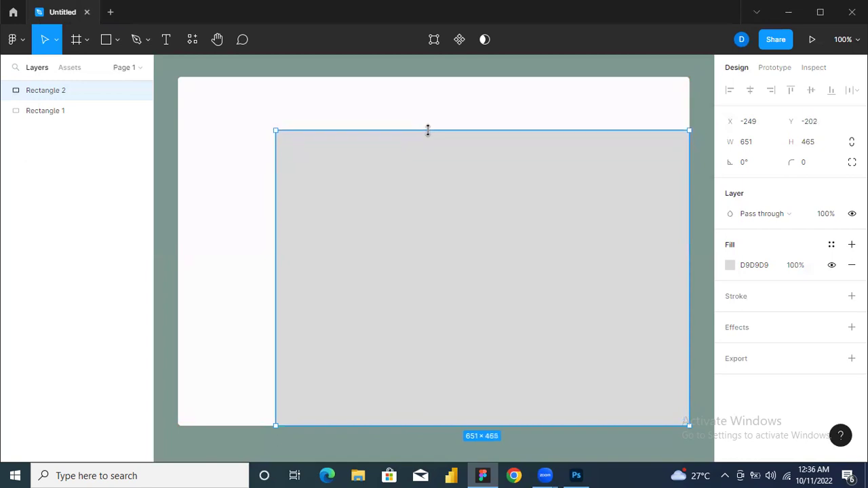
drag(428, 130, 427, 114)
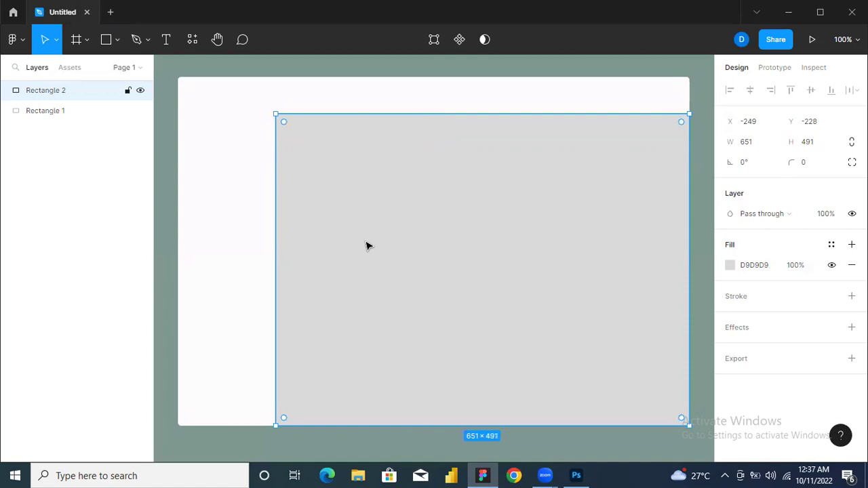
Set the outer near-white rectangle's corner radius to 52
click(244, 230)
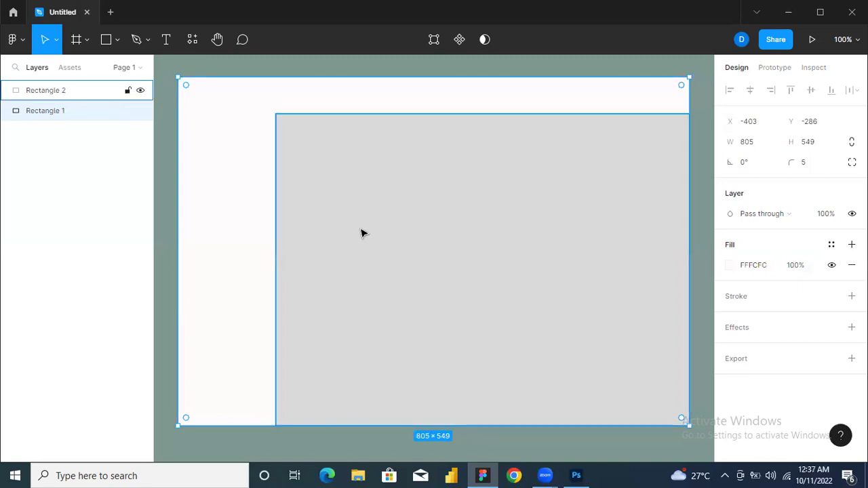
click(806, 169)
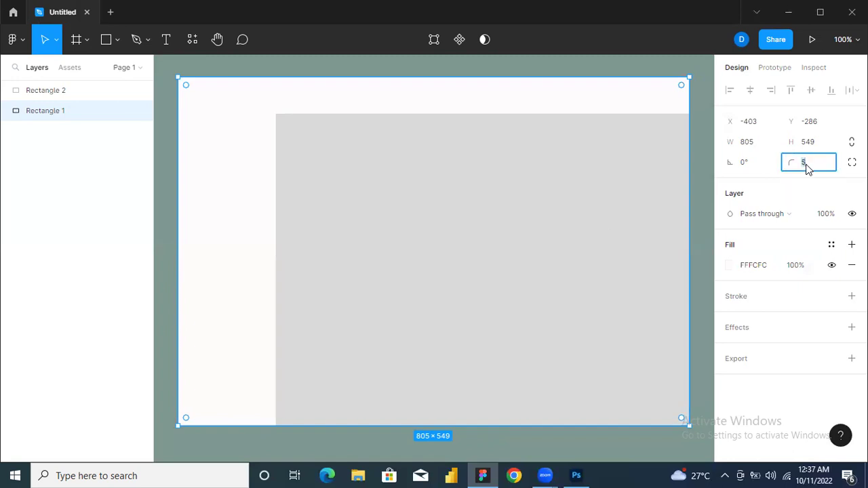
text(52)
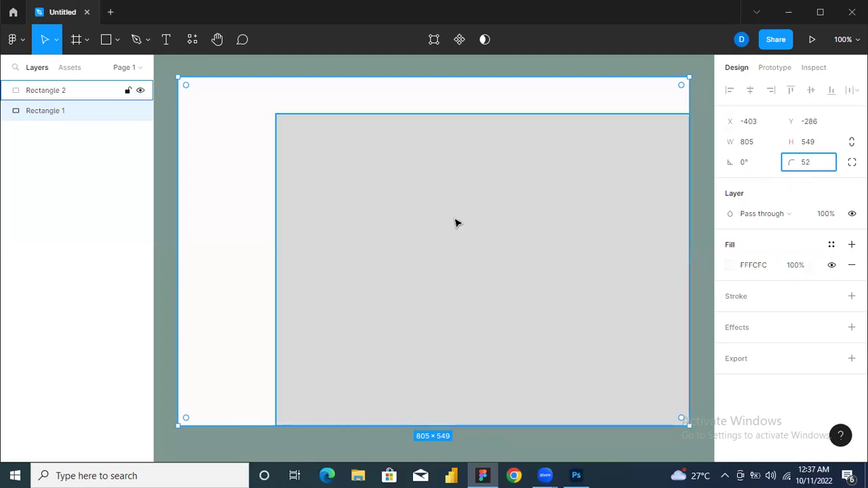
key(Return)
Set the inner grey rectangle's corner radius to 2
click(451, 221)
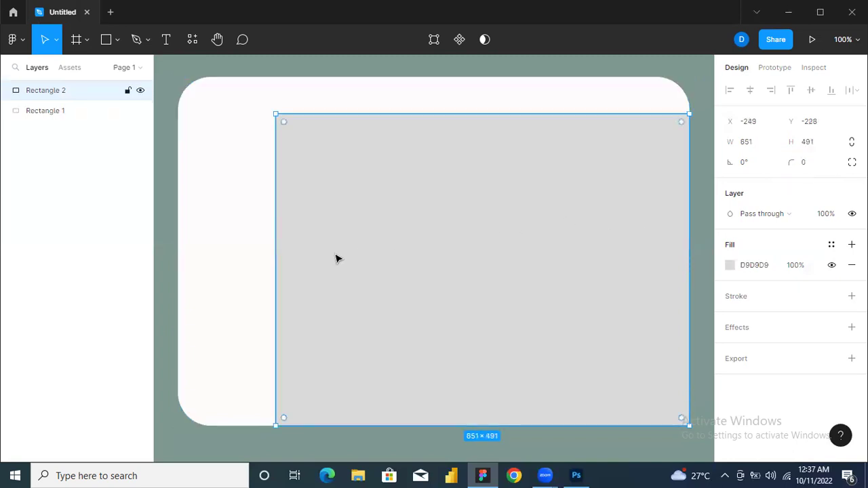
click(805, 169)
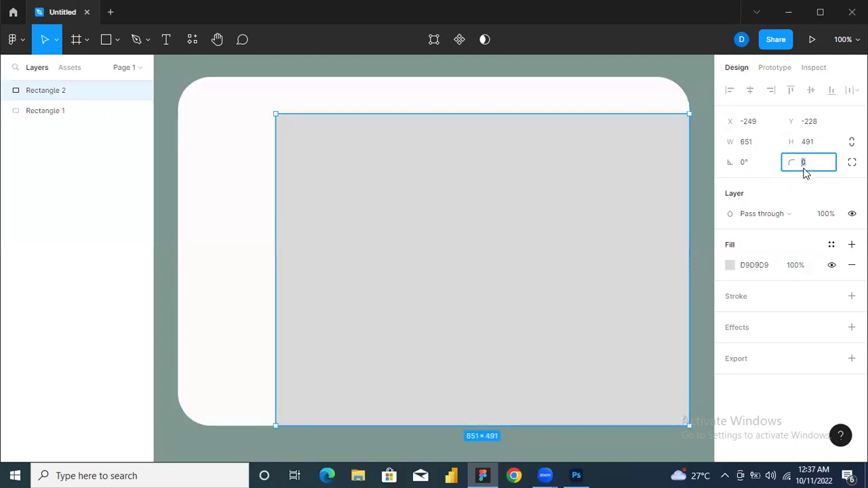
text(2)
key(Return)
click(240, 267)
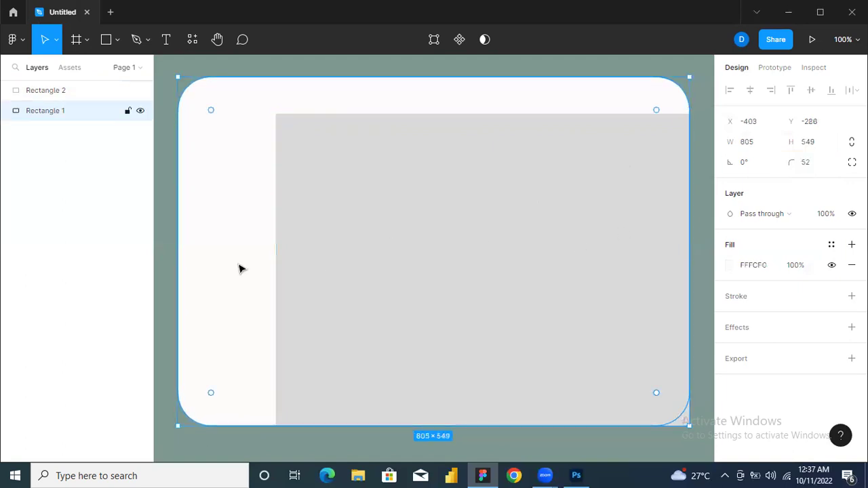
click(407, 266)
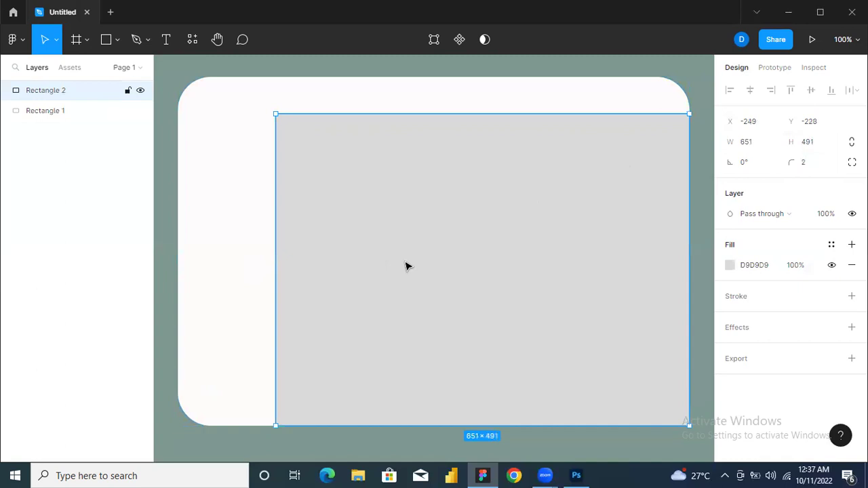
Set the outer near-white rectangle's corner radius back to 5 and reselect the inner grey rectangle
click(259, 244)
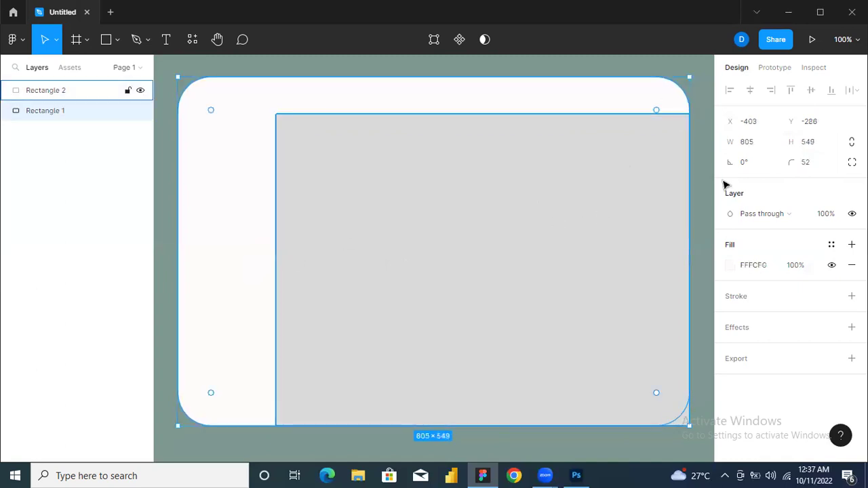
click(808, 165)
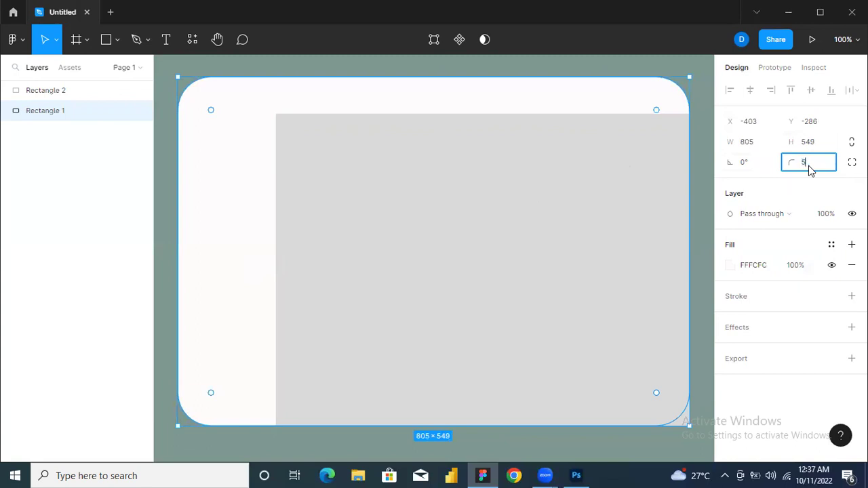
key(Return)
click(444, 219)
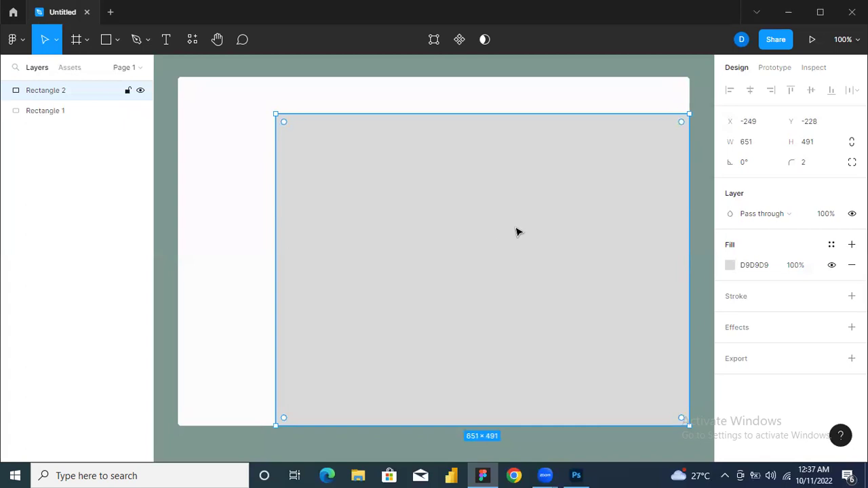
mouse_move(690, 213)
mouse_down()
mouse_move(698, 213)
mouse_move(690, 213)
mouse_up()
Draw a third rectangle about 387 × 170 over the upper part of the grey one, flush with its left edge
click(108, 51)
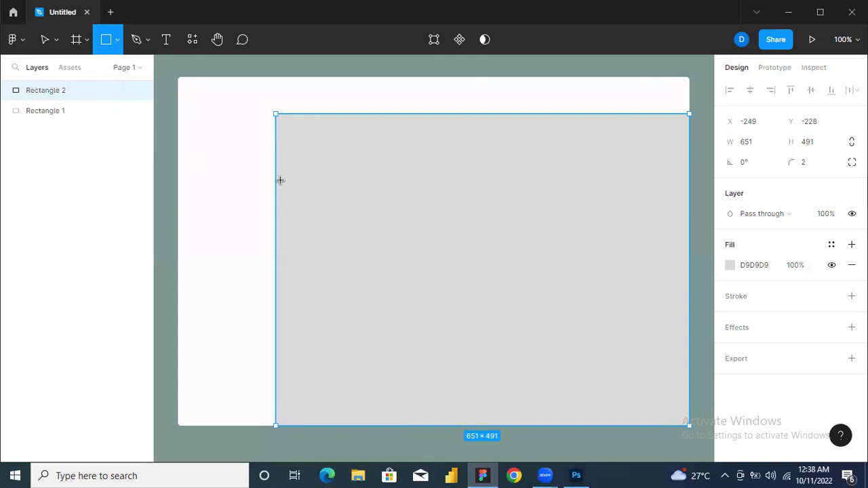
drag(275, 179, 477, 200)
drag(480, 205, 513, 288)
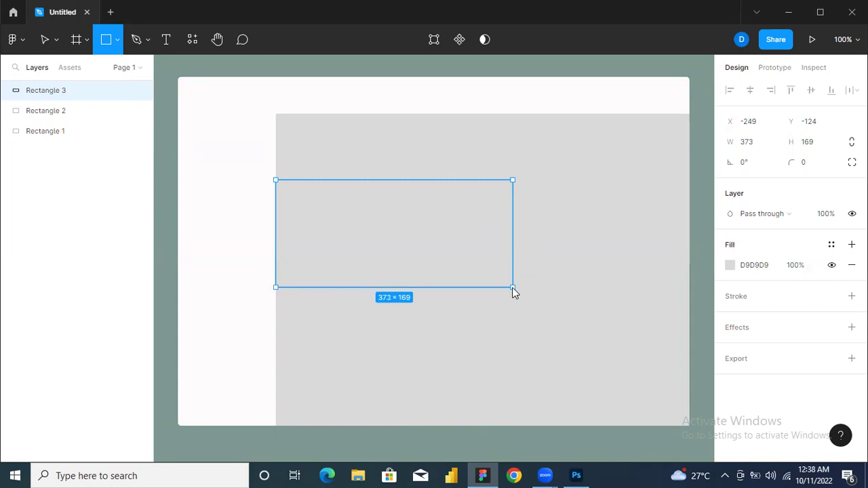
drag(512, 288, 521, 288)
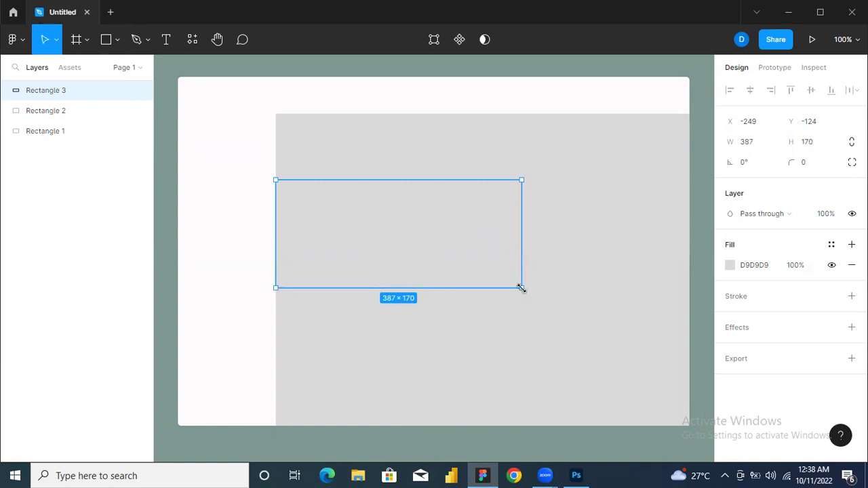
Fill the third rectangle with pale pink FEE9E9 and shift it right to X -229, inset from the grey rectangle's left edge
click(730, 265)
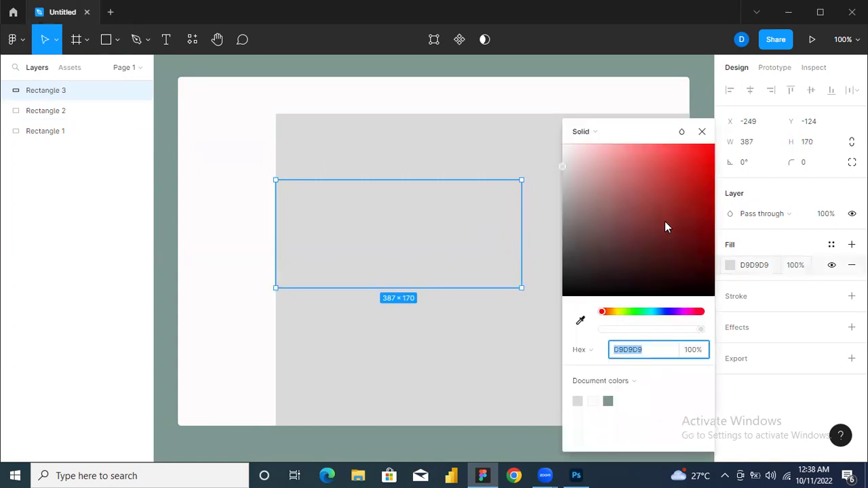
click(574, 148)
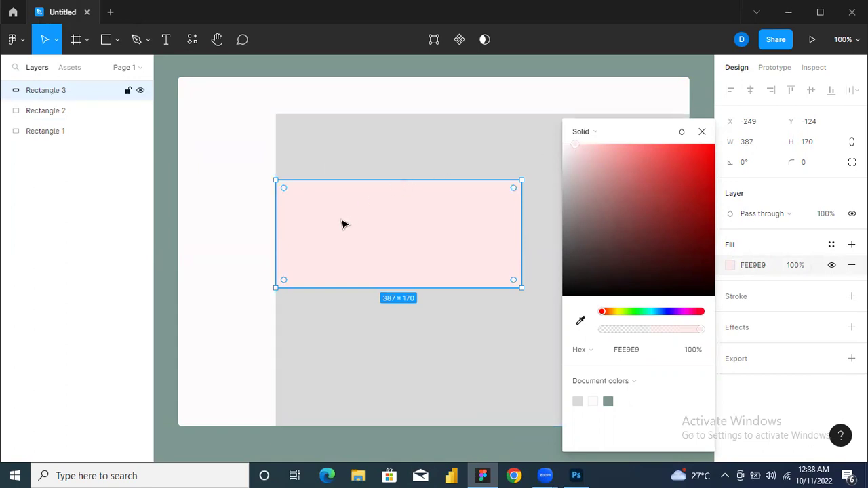
key(Right)
key(Right)
key(Right)
key(Right)
key(Right)
key(Right)
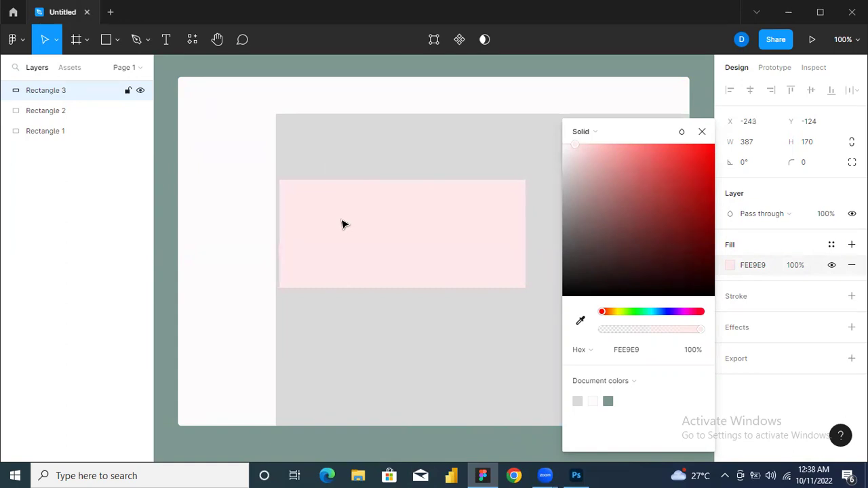
key(Right)
key(Right)
key(Right)
key(Right)
key(Right)
key(Right)
key(Right)
key(Right)
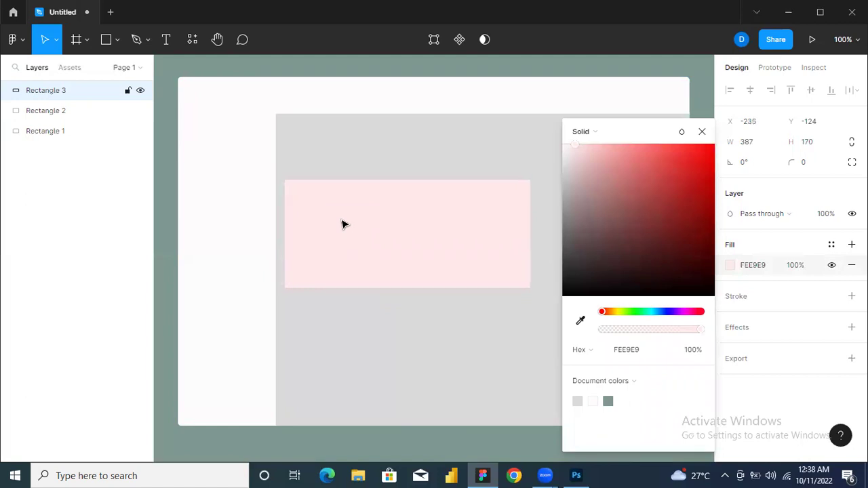
key(Right)
key(Right)
key(Right)
key(Right)
key(Right)
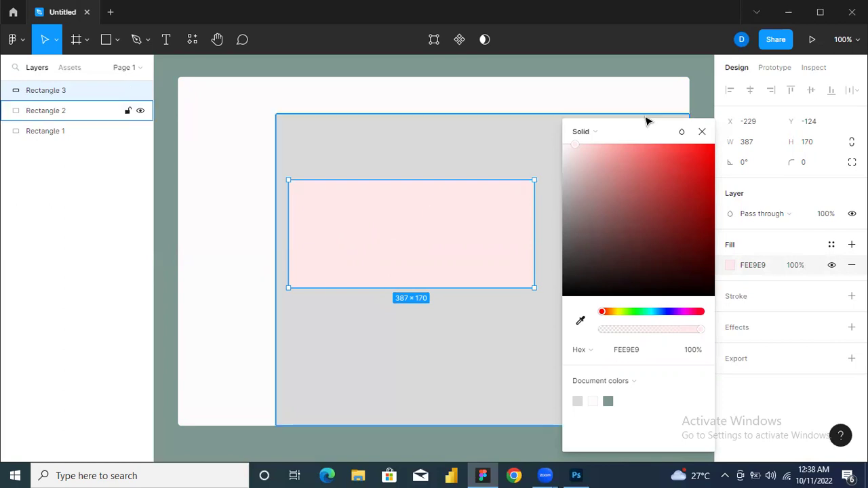
click(702, 132)
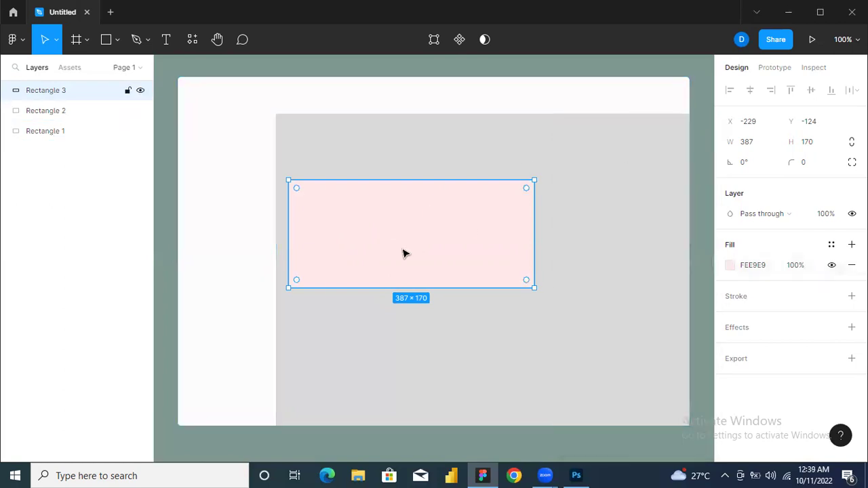
Duplicate the pink rectangle and place the copy directly below it at Y 76, keeping the left edges aligned
key(ctrl+v)
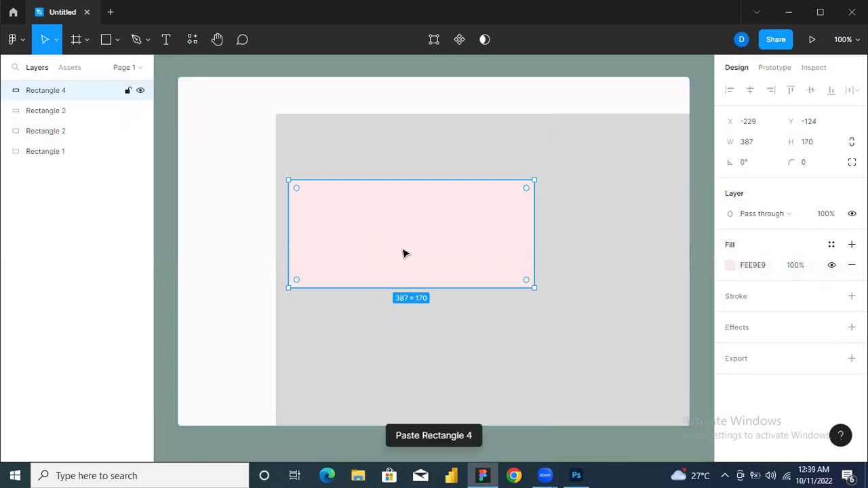
drag(403, 257, 405, 382)
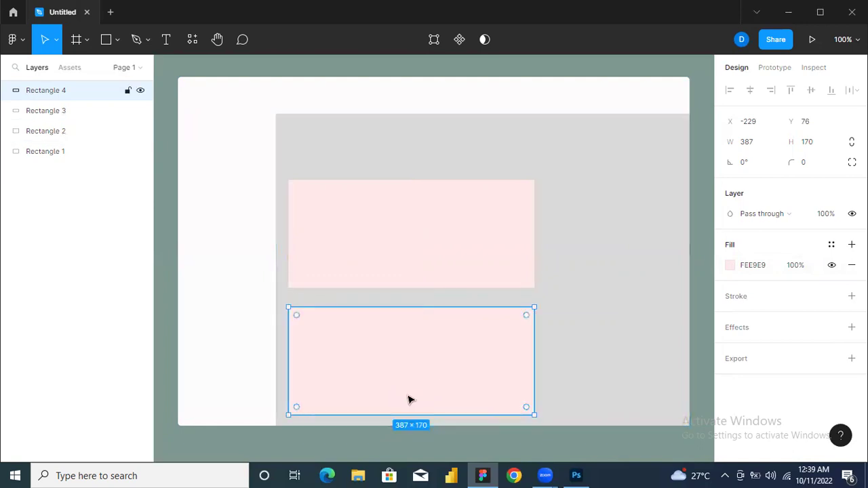
Extend the near-white rectangle downward to a height of about 763 and the grey one to about 705, so their bottom edges meet
click(245, 400)
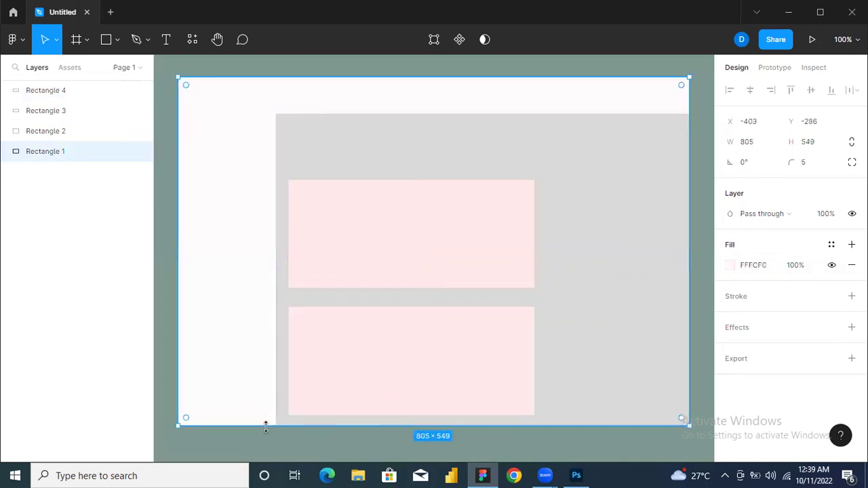
drag(265, 437, 285, 194)
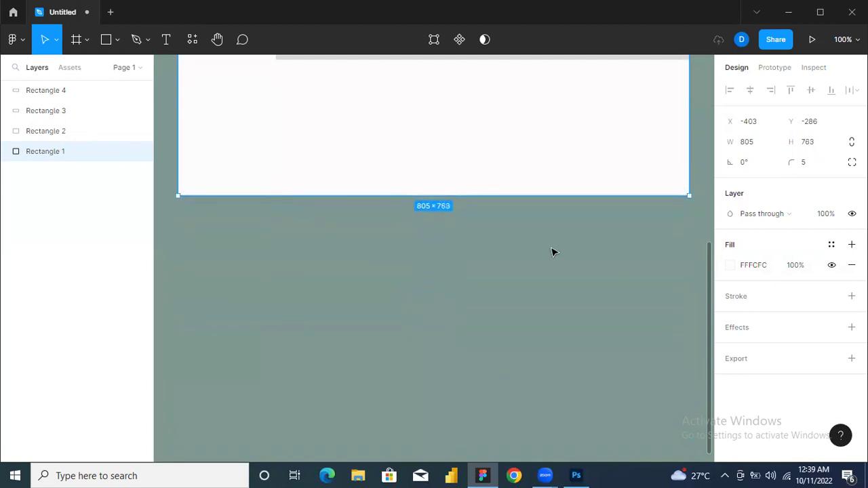
drag(710, 264, 714, 170)
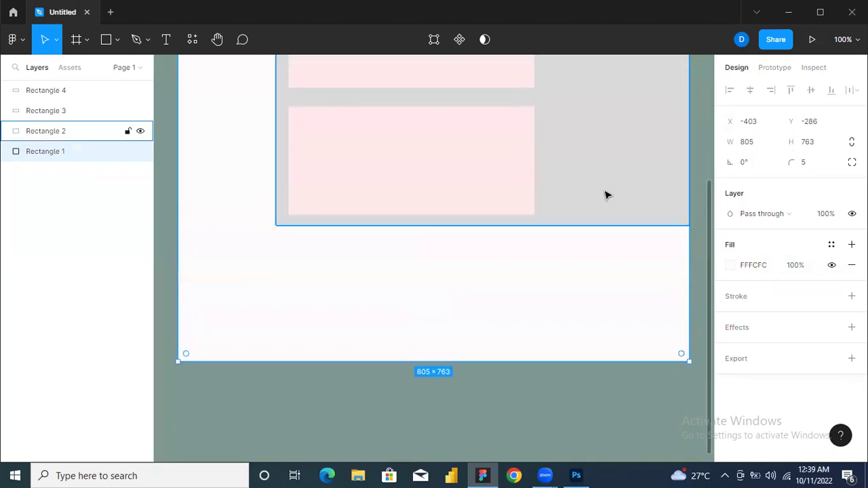
click(583, 207)
drag(563, 226, 548, 360)
Duplicate the lower pink rectangle and place the copy directly below it at Y 276, aligned with the column
click(411, 188)
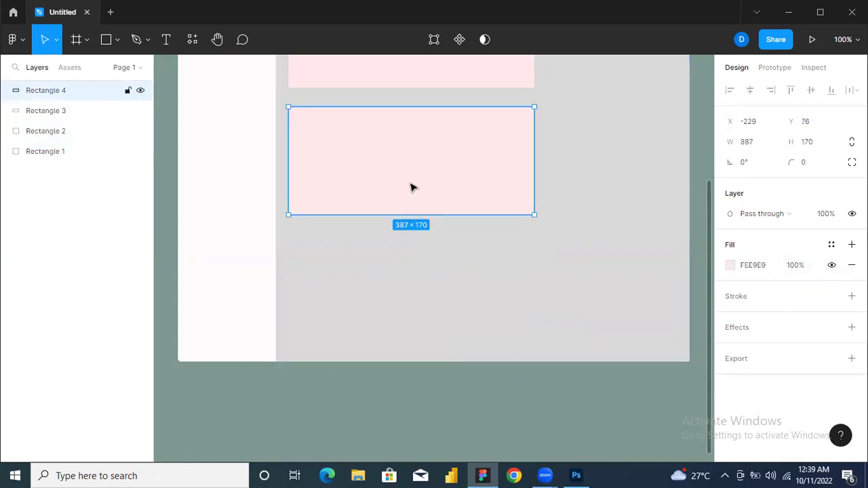
key(ctrl+v)
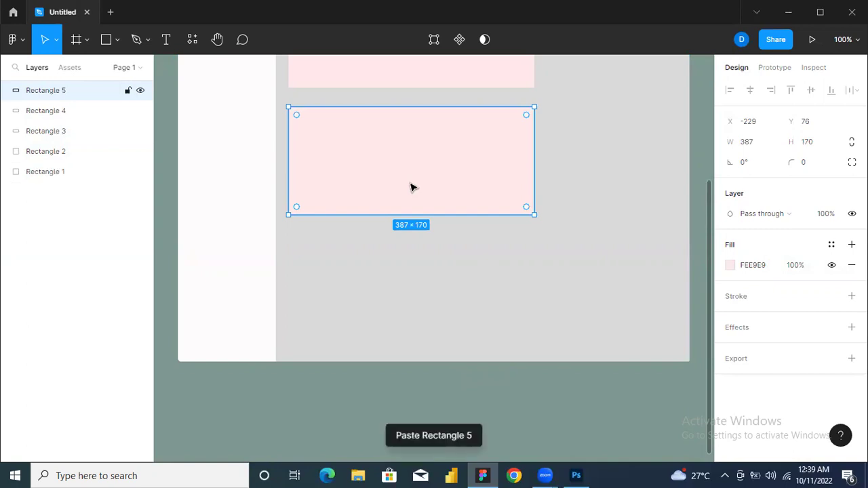
drag(410, 187, 409, 315)
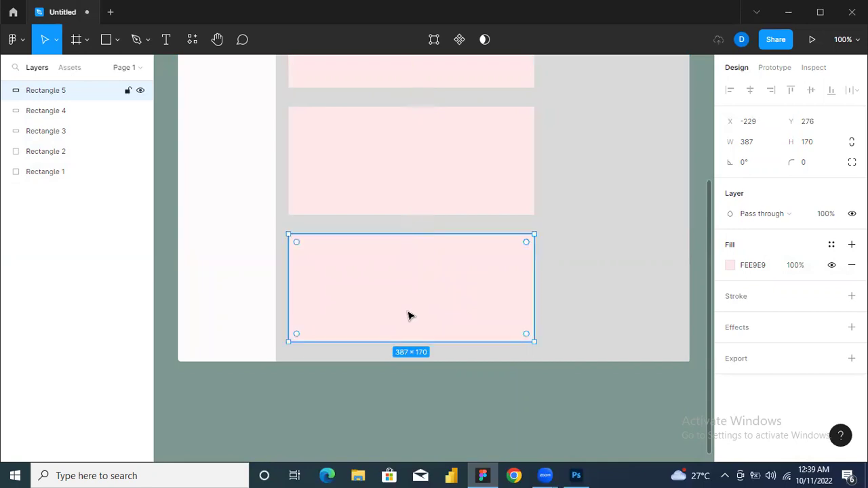
Shorten the near-white rectangle to a height of about 748 and resize the grey one to about 890 × 690
click(259, 339)
drag(257, 360, 256, 351)
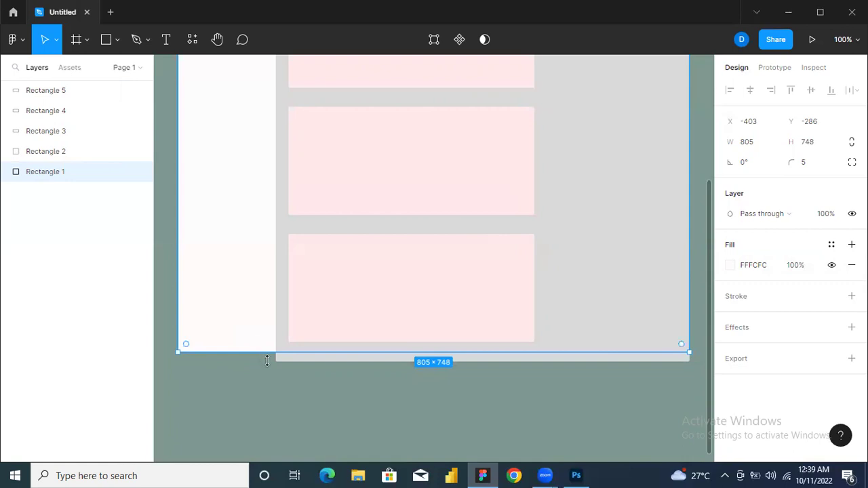
click(302, 386)
click(305, 360)
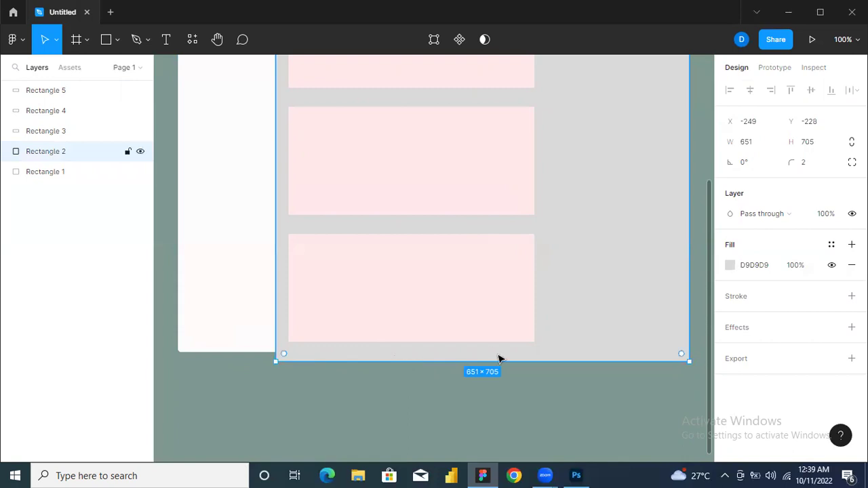
drag(488, 353, 487, 348)
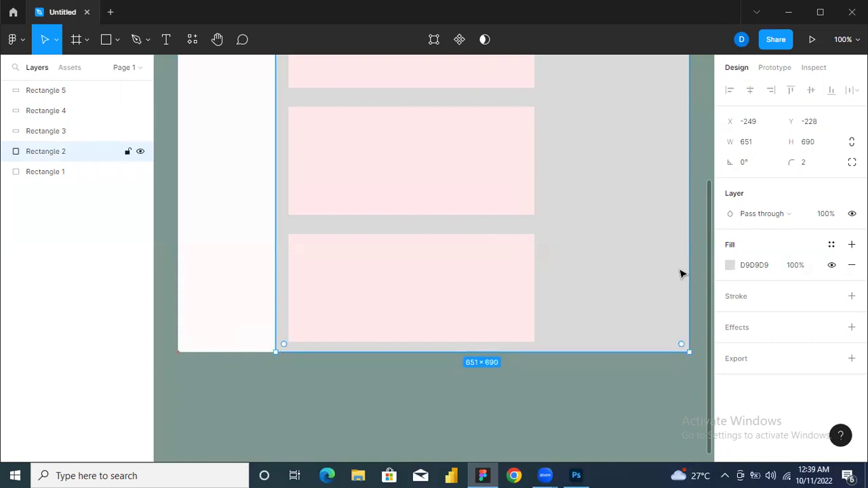
mouse_move(689, 201)
mouse_down()
mouse_move(707, 197)
mouse_move(709, 186)
mouse_move(660, 208)
mouse_move(677, 206)
mouse_up()
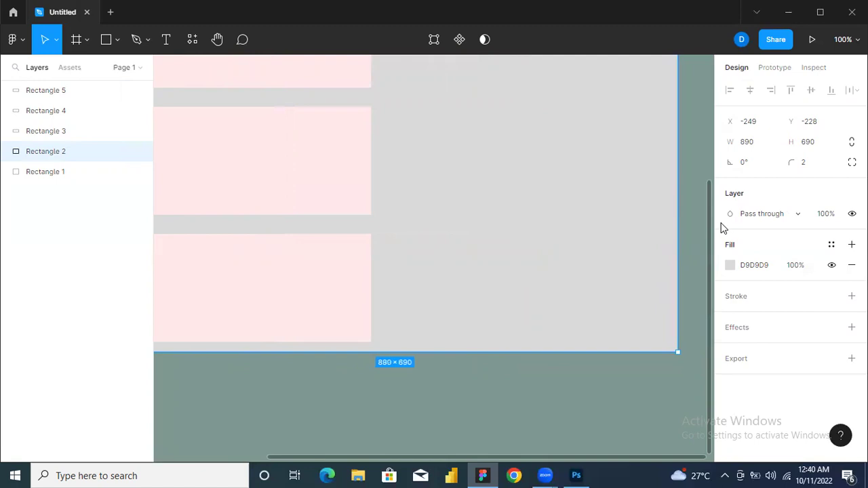
Duplicate the top pink rectangle and place the copy to its right at X 196, Y -124
drag(709, 232, 713, 142)
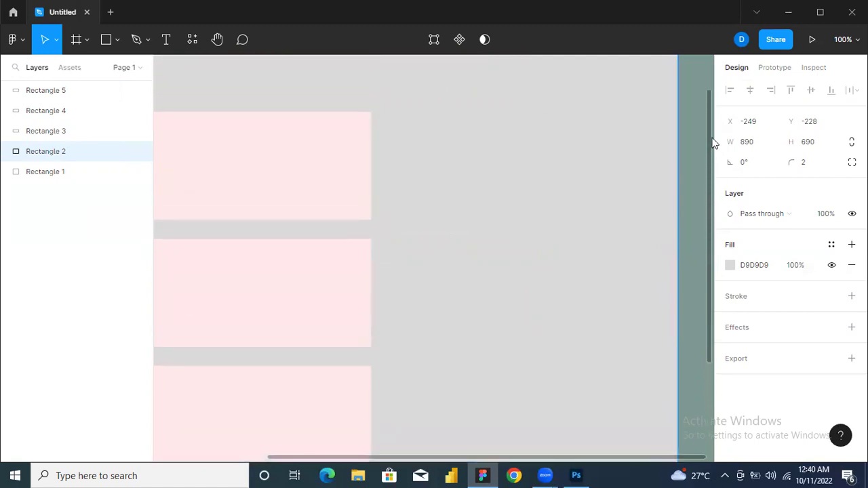
click(263, 171)
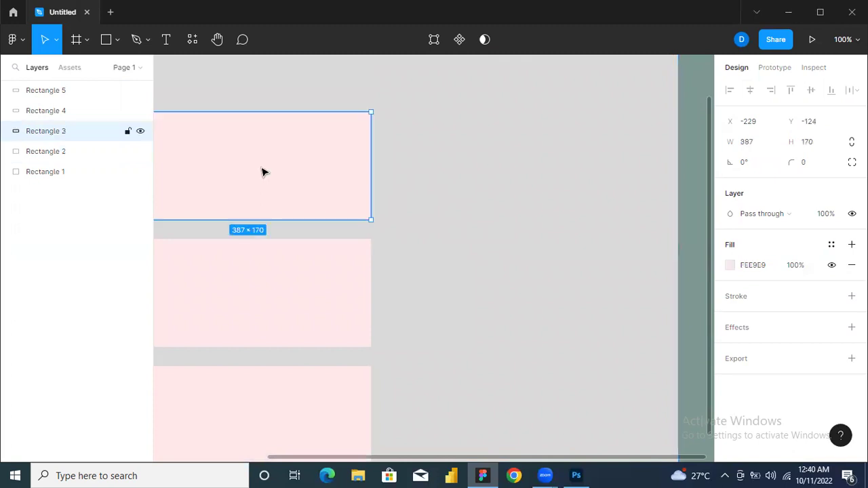
key(ctrl+v)
drag(263, 172, 528, 171)
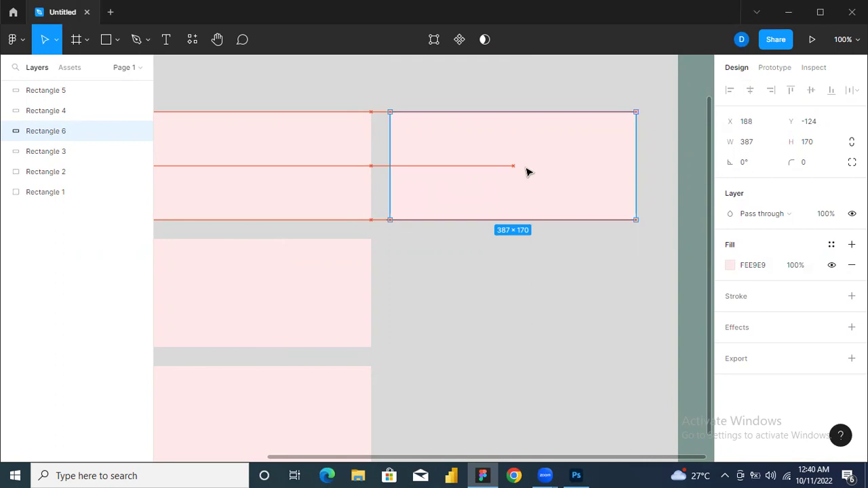
drag(528, 171, 530, 171)
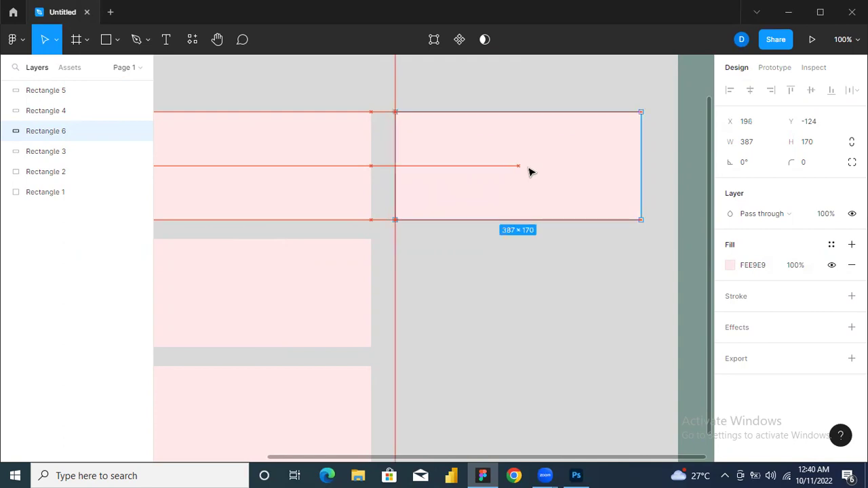
Set the corner radius of all four pink rectangles to 5
click(804, 166)
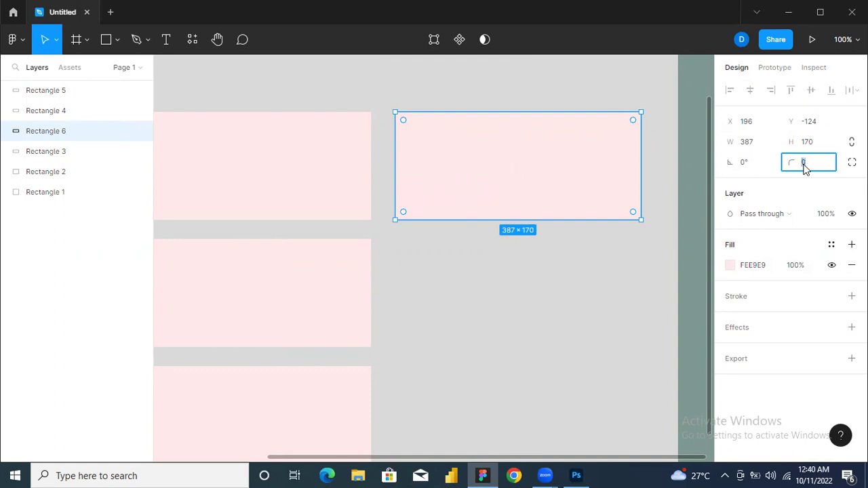
text(5)
click(286, 157)
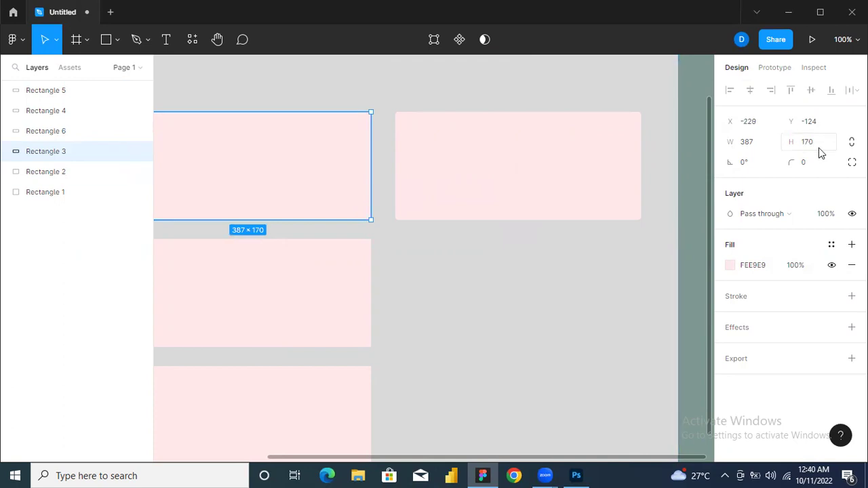
click(806, 164)
text(5)
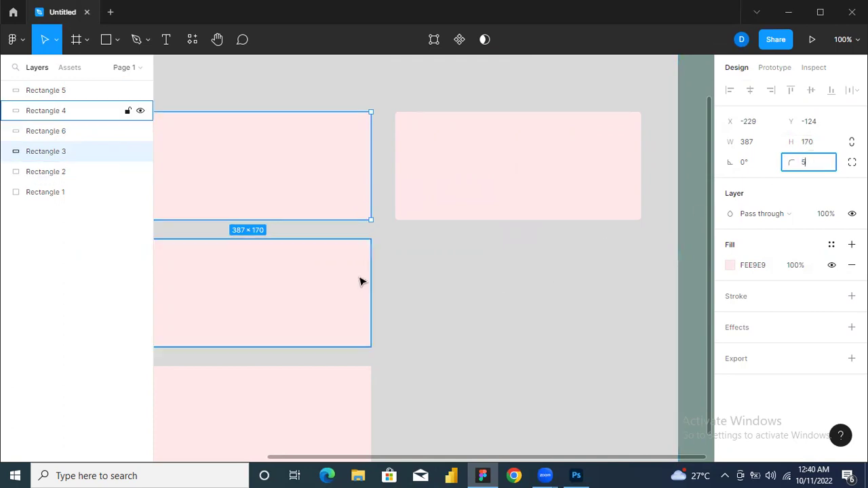
click(313, 292)
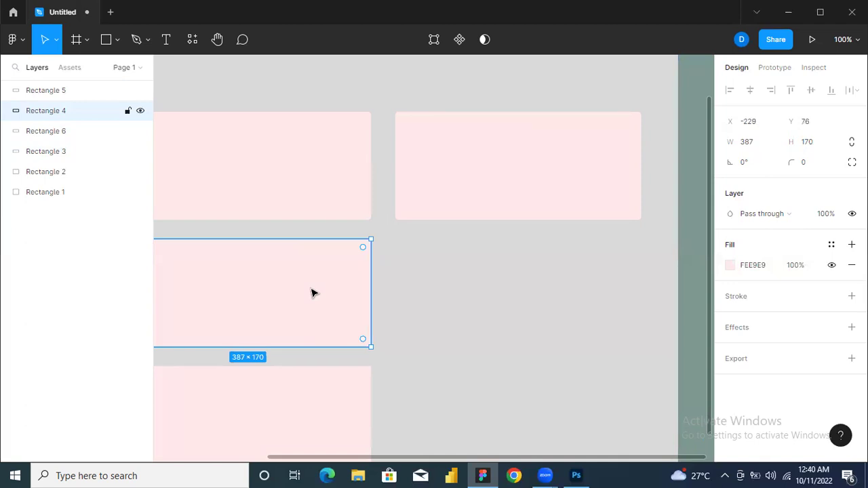
click(804, 167)
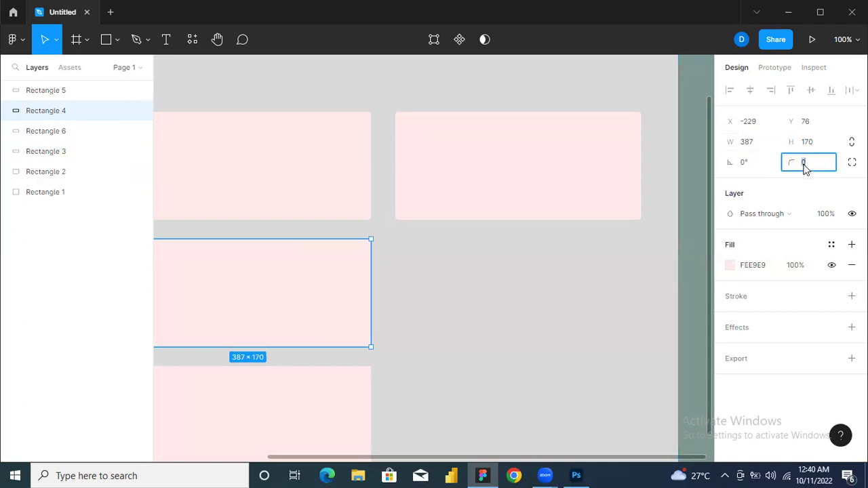
text(5)
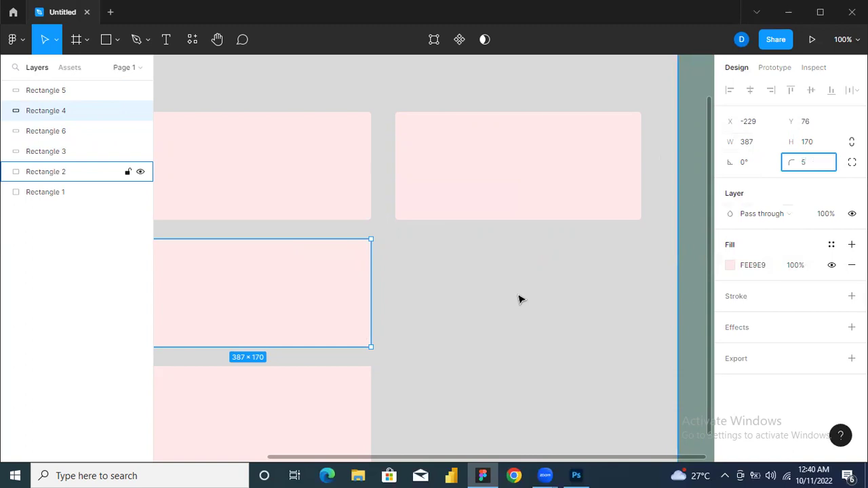
click(286, 411)
click(805, 165)
text(5)
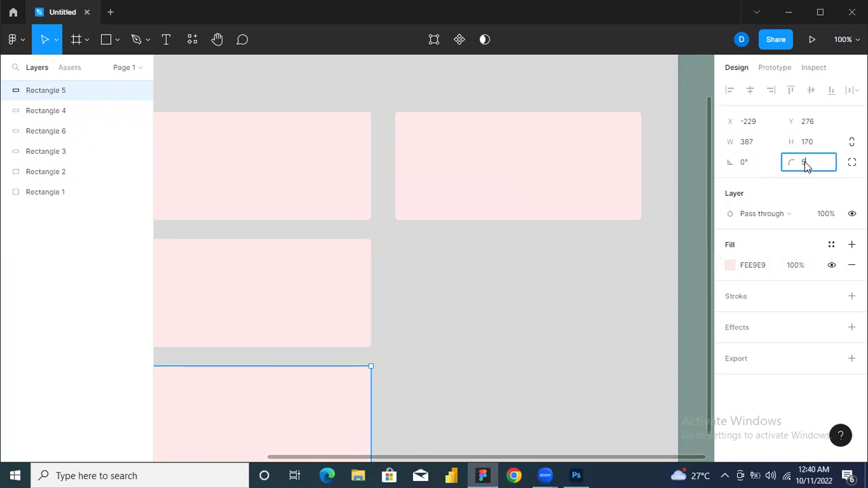
click(400, 306)
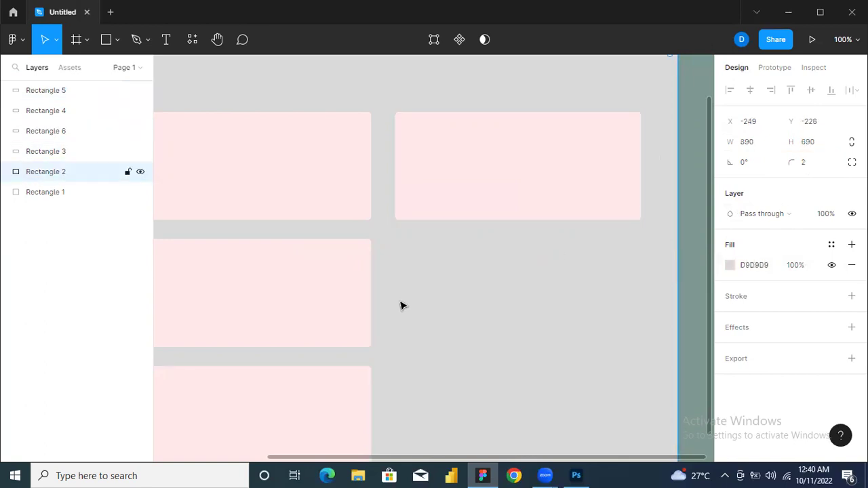
Duplicate the top-right pink rectangle twice, placing the copies below it at Y 76 and Y 276 to complete the second column
click(491, 193)
key(ctrl+v)
drag(494, 215, 490, 320)
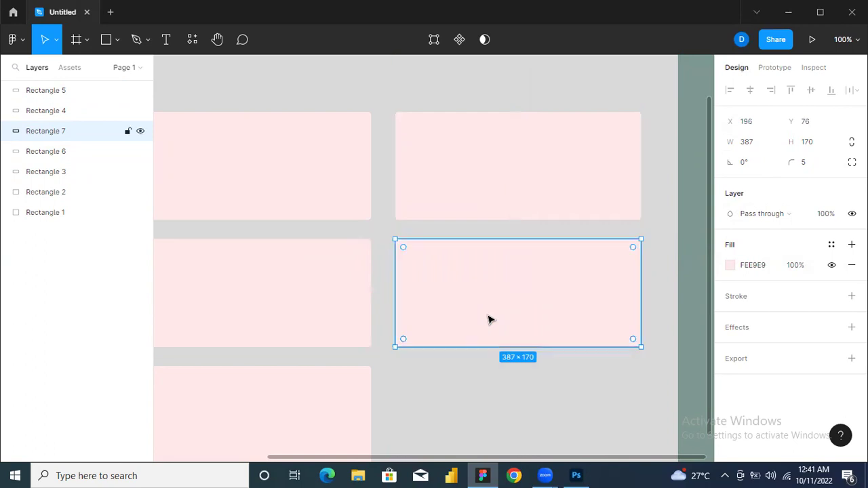
key(ctrl+v)
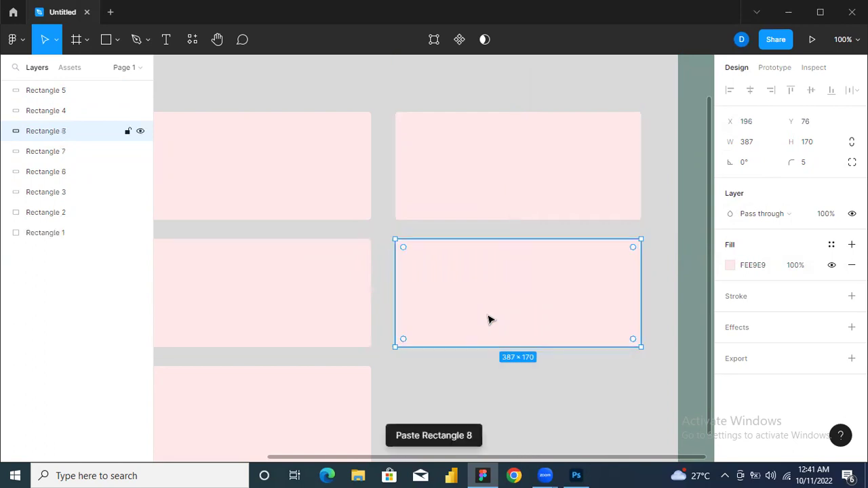
drag(491, 320, 491, 444)
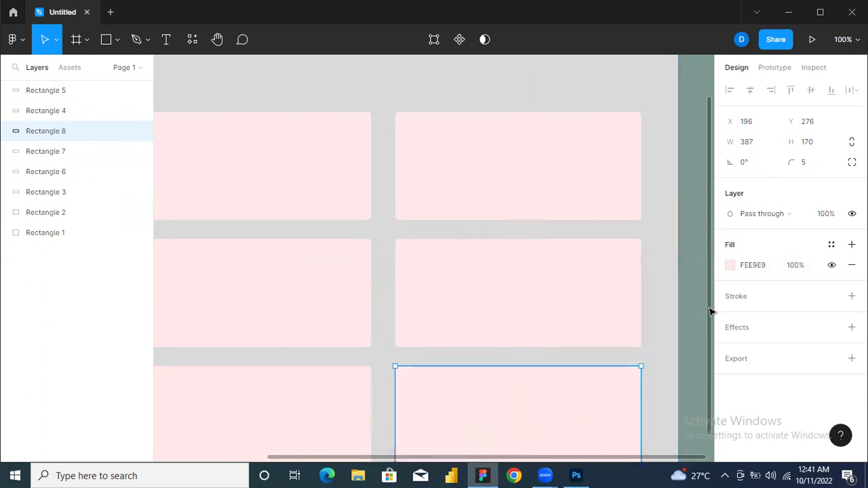
Widen the near-white background rectangle to about 1056, slightly past the grey rectangle's right edge
scroll(709, 312, down, 2)
drag(710, 345, 709, 252)
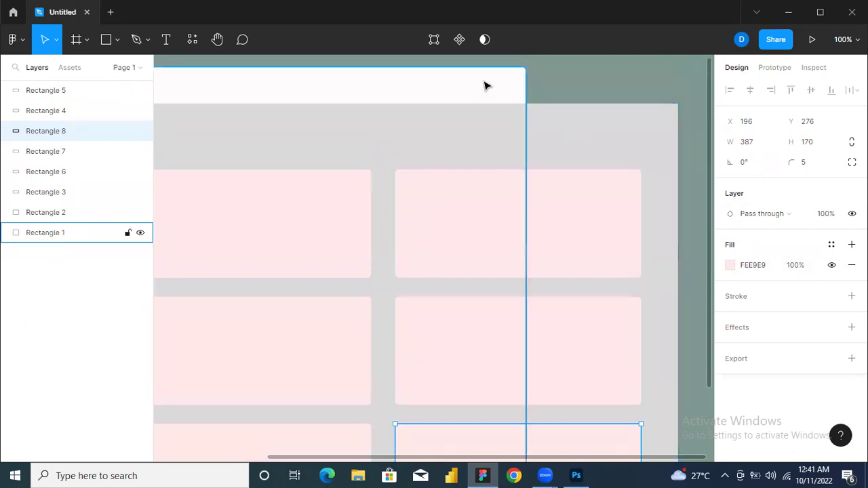
click(507, 84)
drag(529, 93, 686, 74)
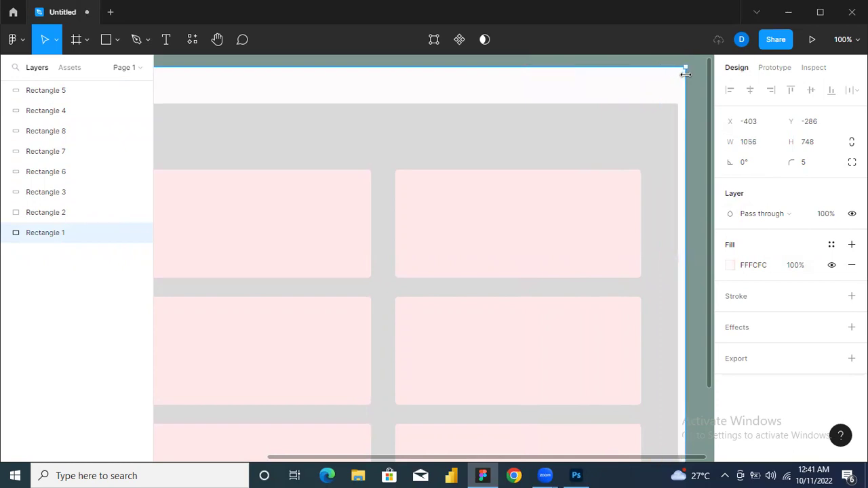
Narrow the near-white background rectangle to about 1014 and the grey rectangle to about 860 so their right edges align
drag(684, 74, 688, 71)
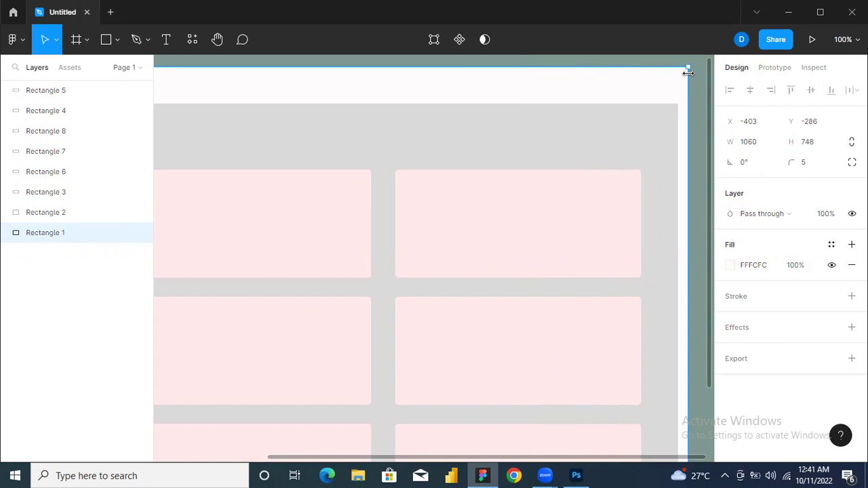
drag(687, 72, 658, 73)
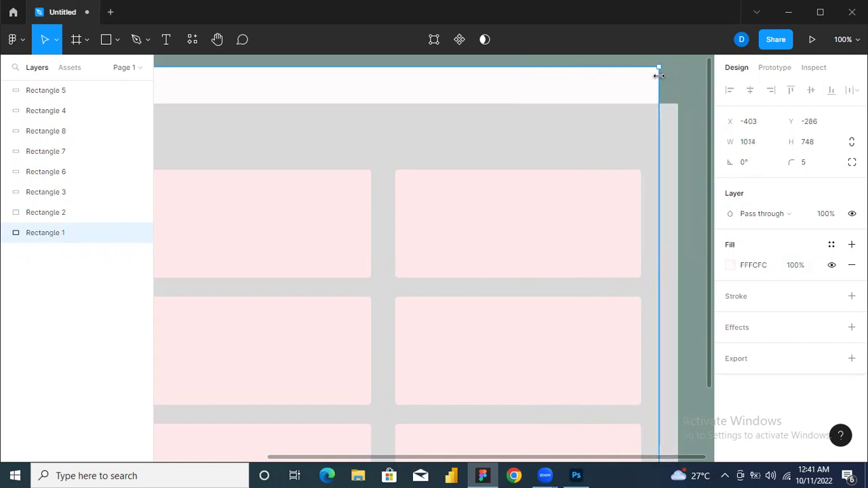
click(673, 121)
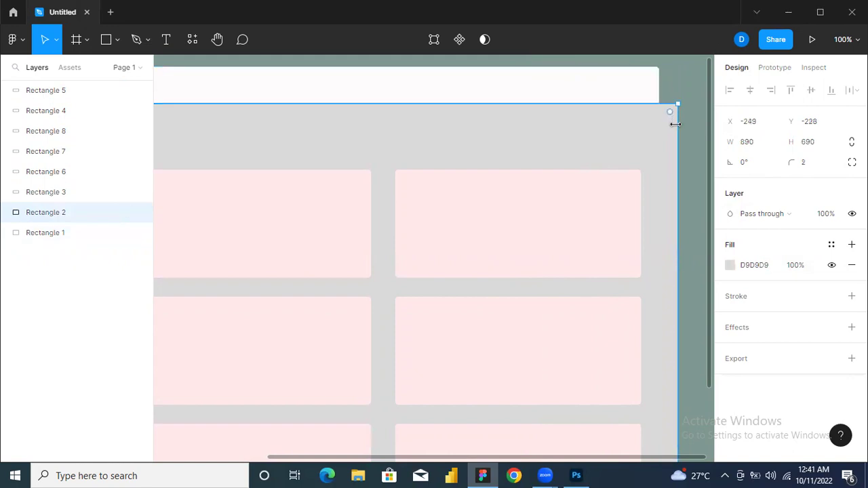
drag(673, 121, 658, 124)
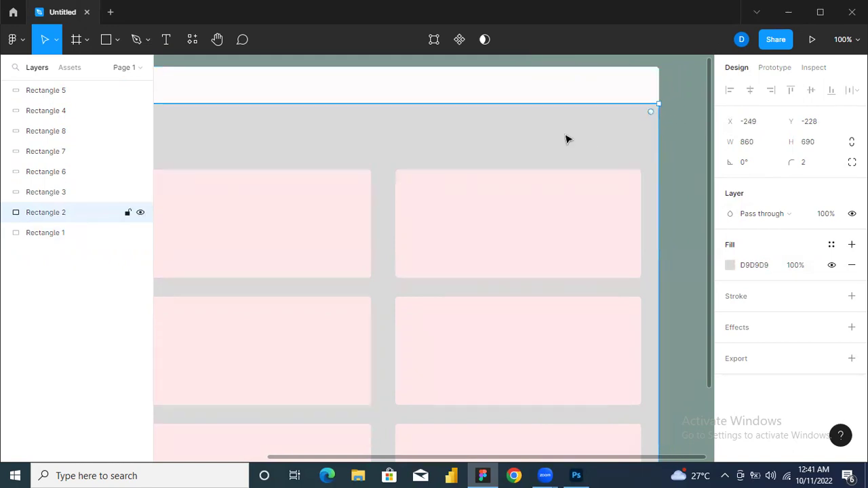
drag(711, 155, 705, 232)
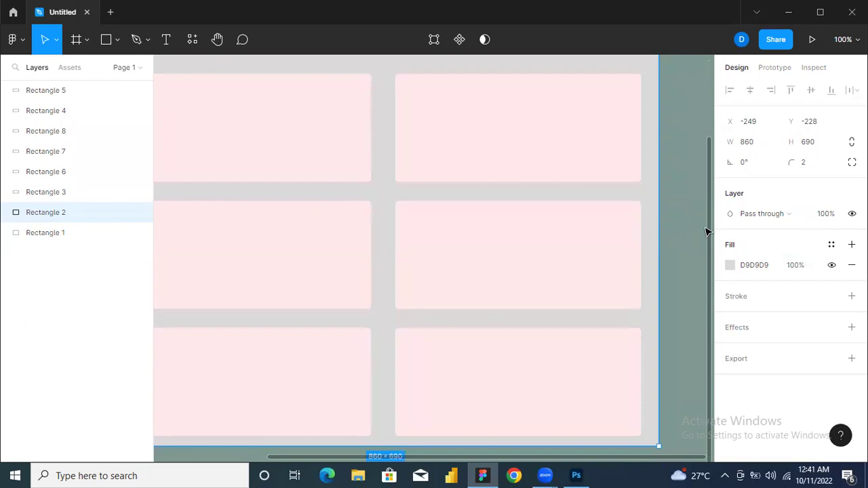
drag(705, 232, 707, 251)
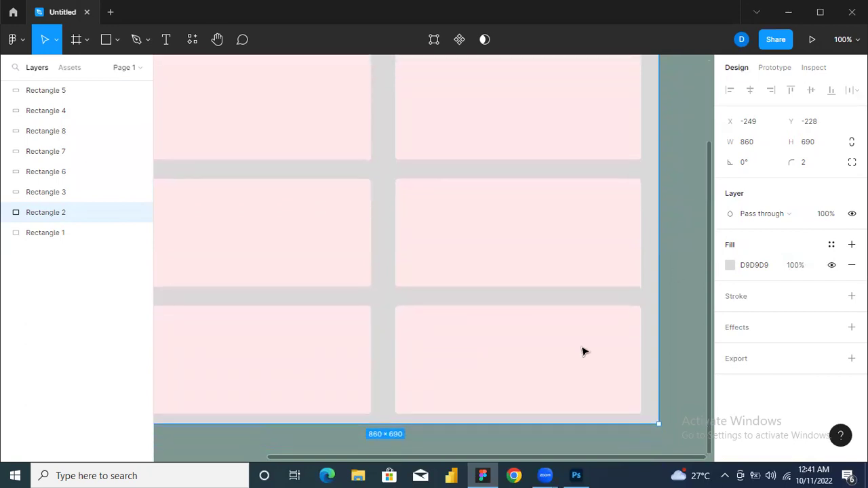
drag(319, 459, 278, 459)
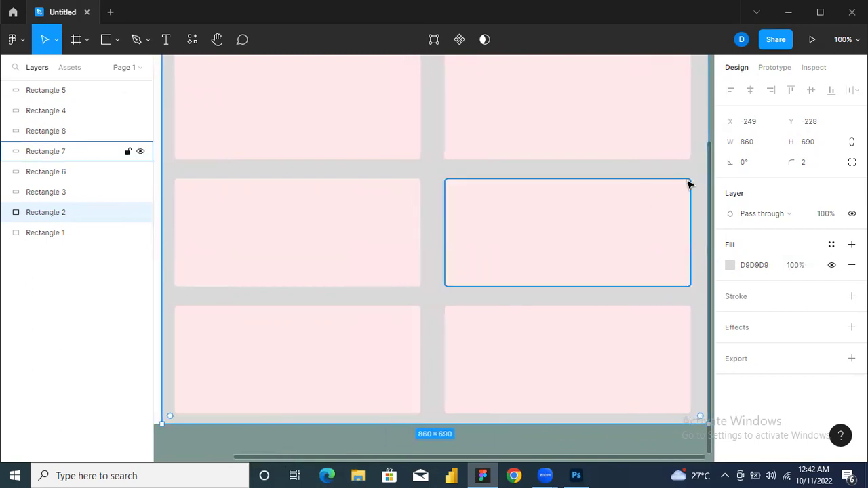
drag(709, 180, 711, 104)
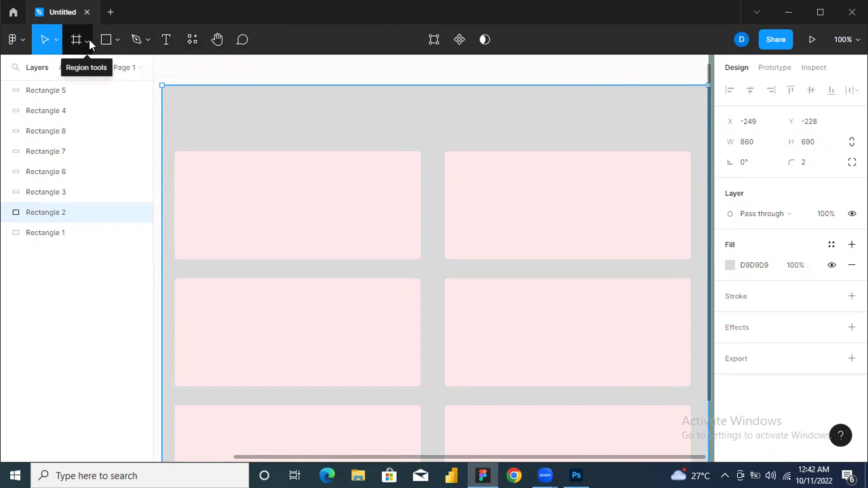
click(23, 42)
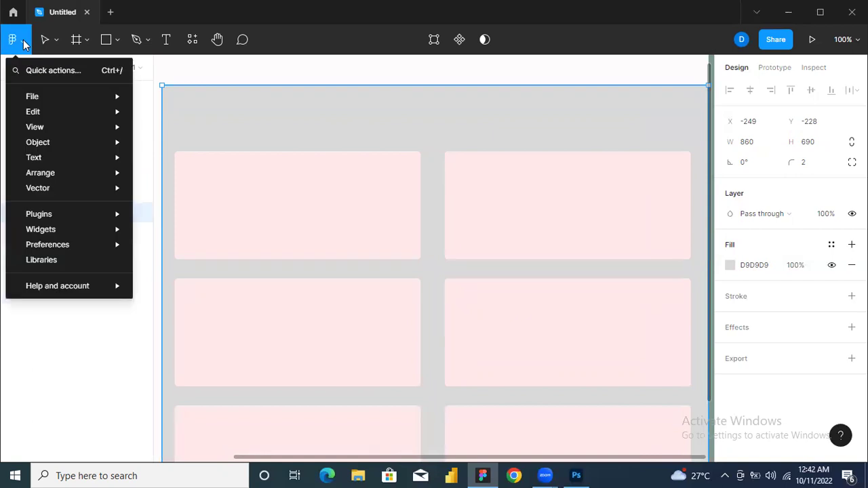
click(23, 42)
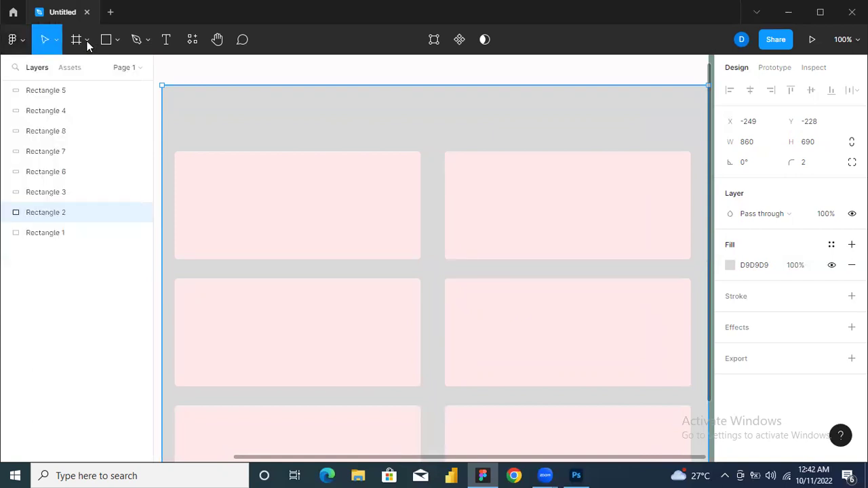
click(229, 40)
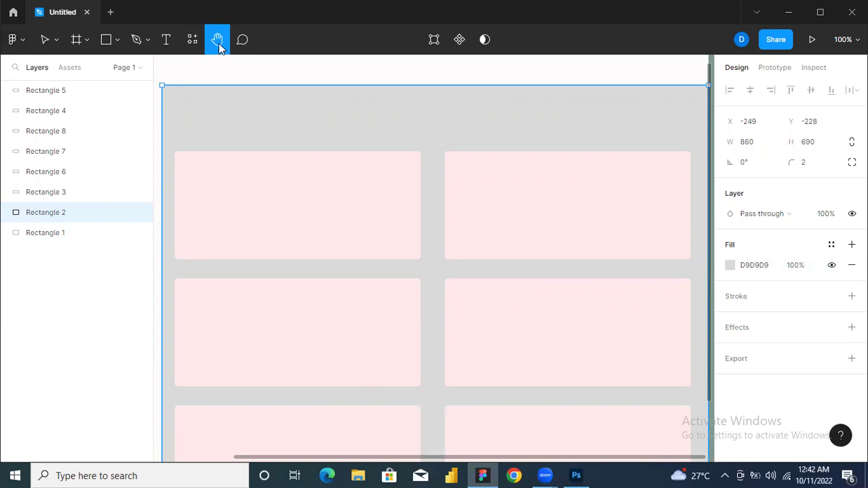
Draw a grey rectangle about 121 by 146 inside the top-left pink card, at X -219, Y -112, with corner radius 3
click(105, 42)
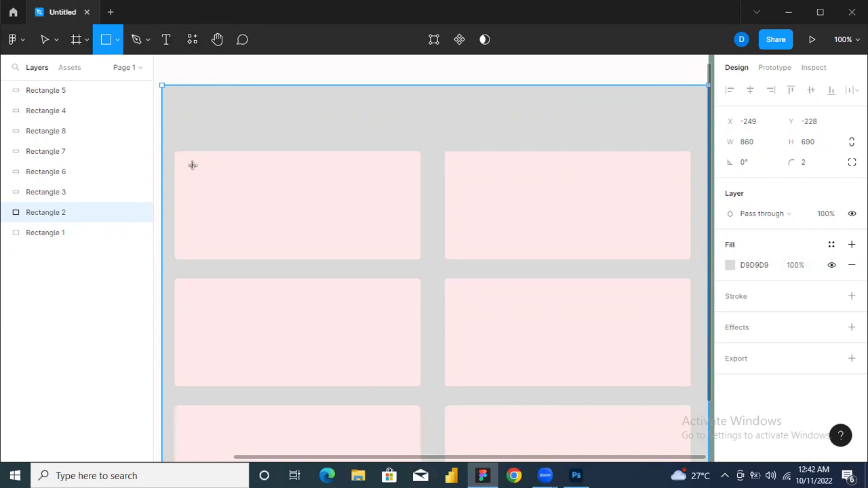
mouse_move(185, 161)
mouse_down()
mouse_move(289, 180)
mouse_move(292, 188)
mouse_move(270, 203)
mouse_move(263, 255)
mouse_up()
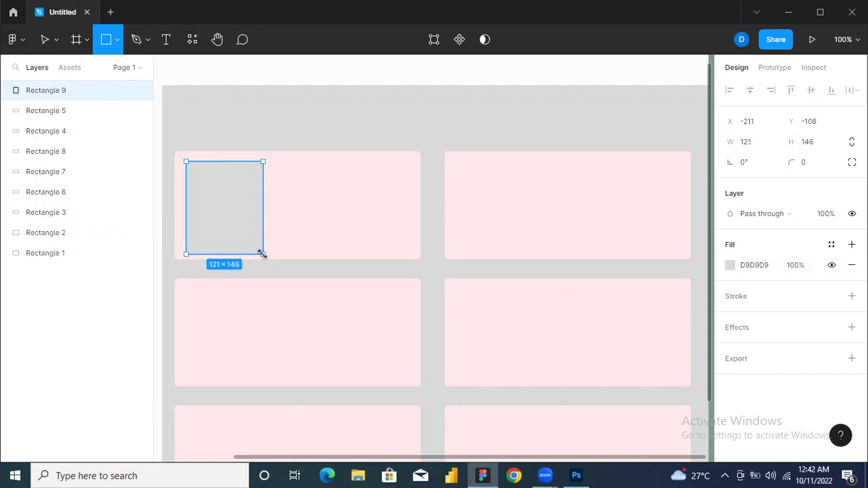
drag(207, 220, 207, 221)
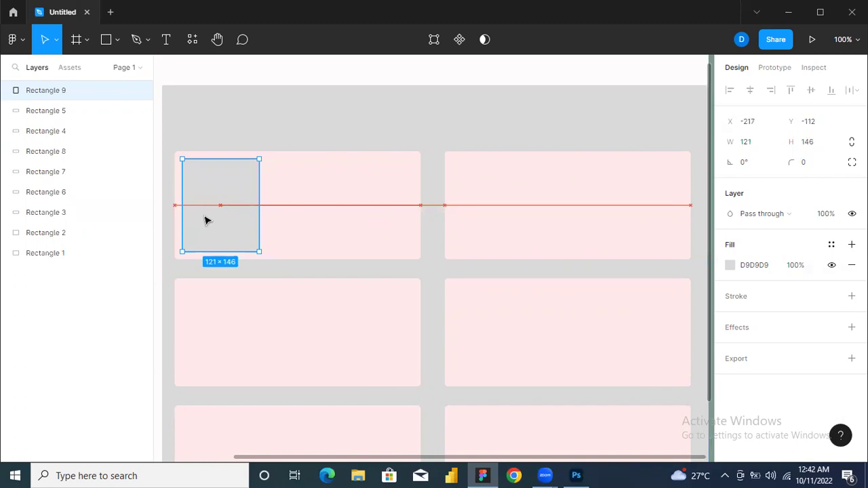
drag(208, 219, 205, 218)
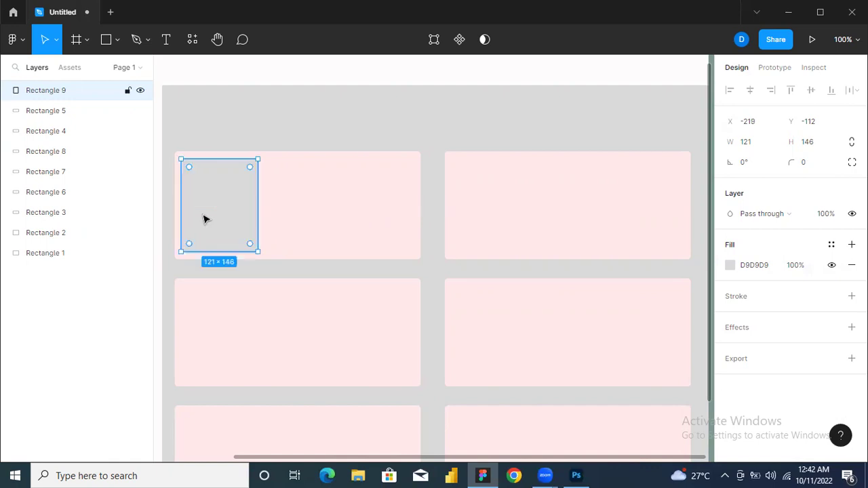
click(808, 163)
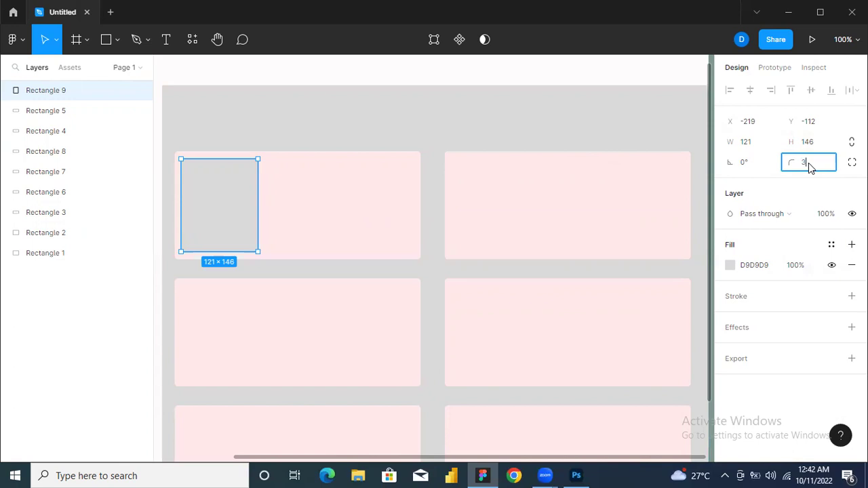
click(219, 235)
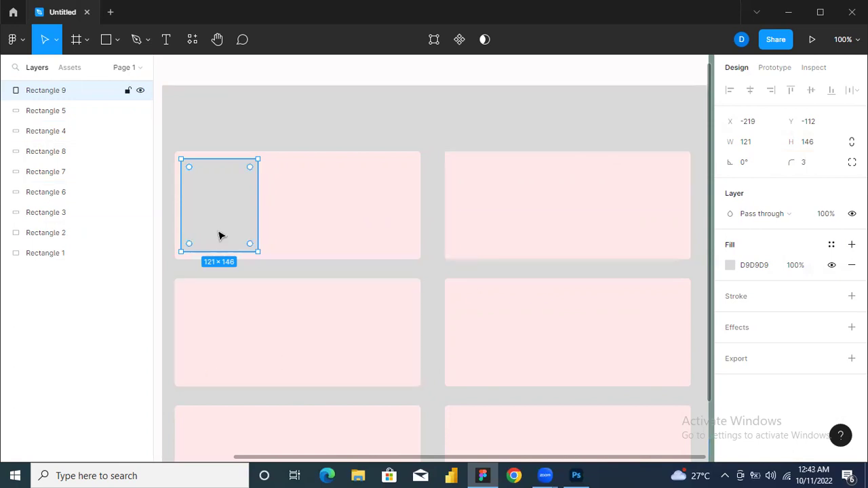
Duplicate the small grey rectangle into the middle and bottom cards of the first column, at Y 88 and Y 288
key(ctrl+v)
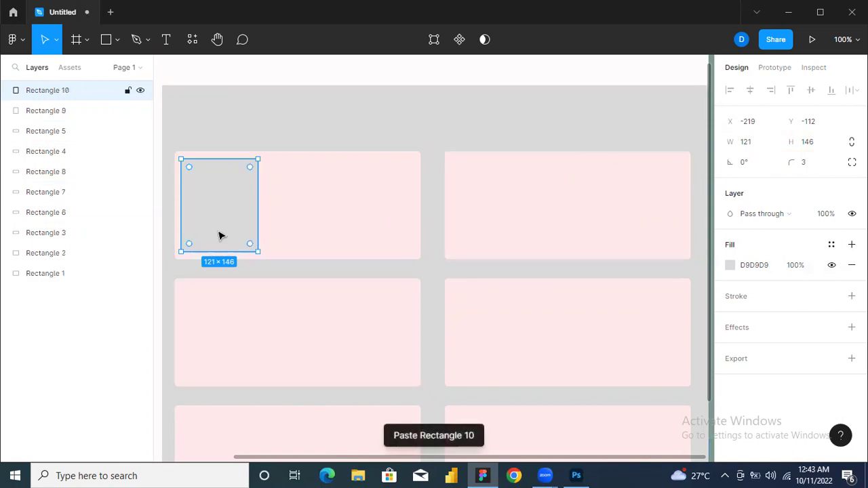
drag(221, 252, 224, 362)
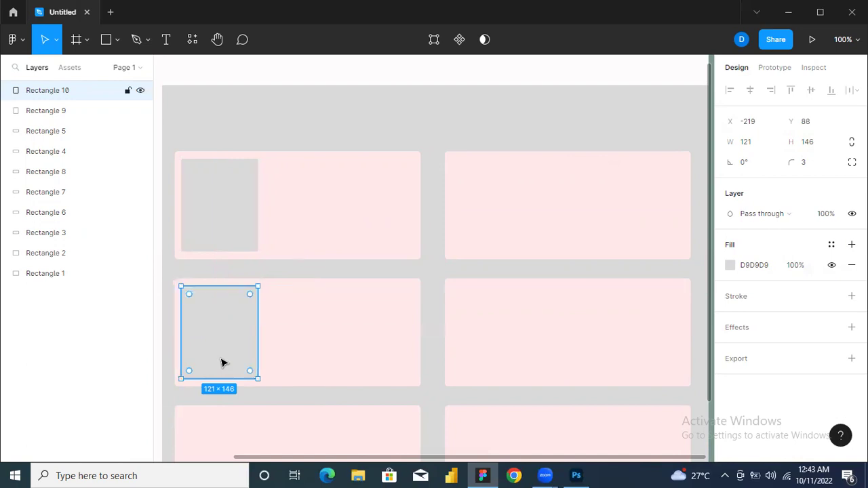
key(ctrl+v)
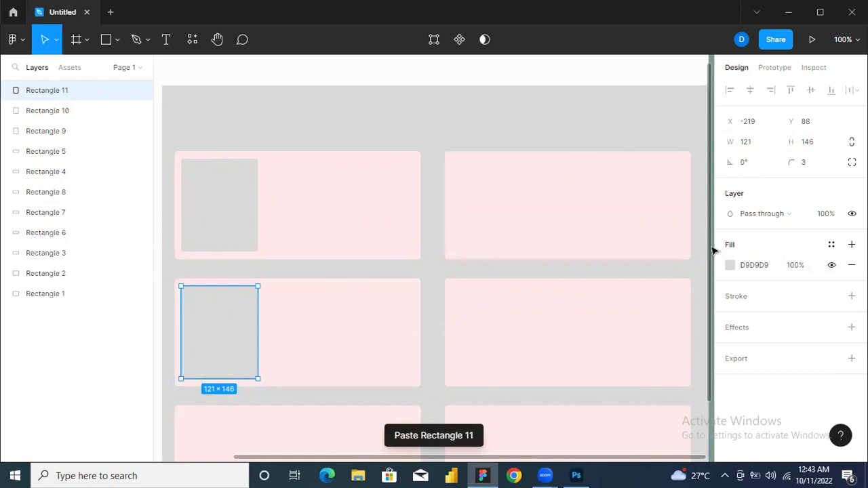
drag(711, 251, 705, 315)
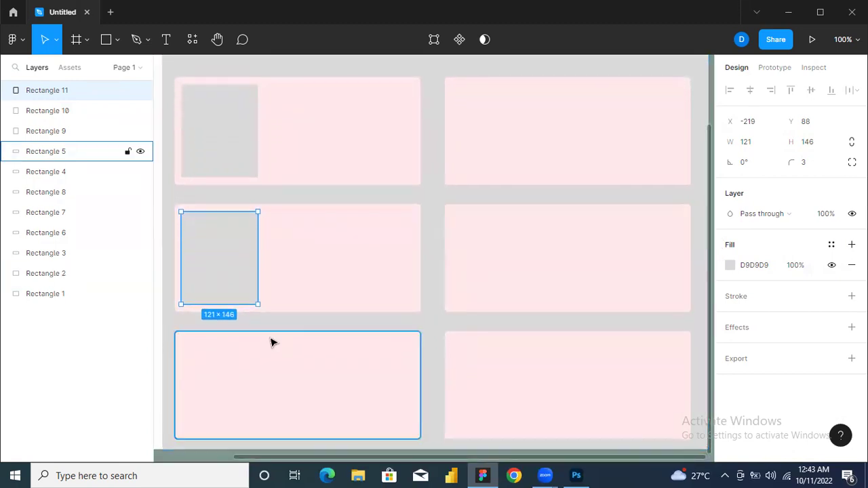
drag(237, 292, 238, 421)
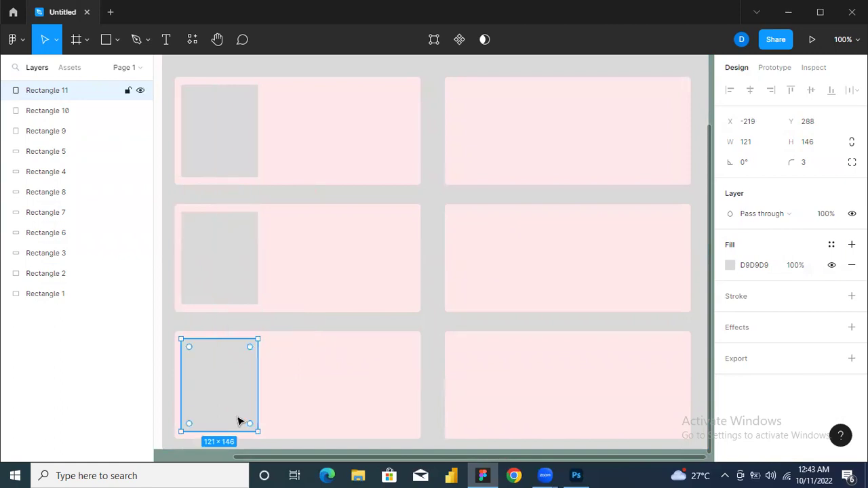
Place three copies of the small grey rectangle in the second-column cards at X 213, with Y 288, 88 and -112
key(ctrl+v)
drag(238, 421, 513, 420)
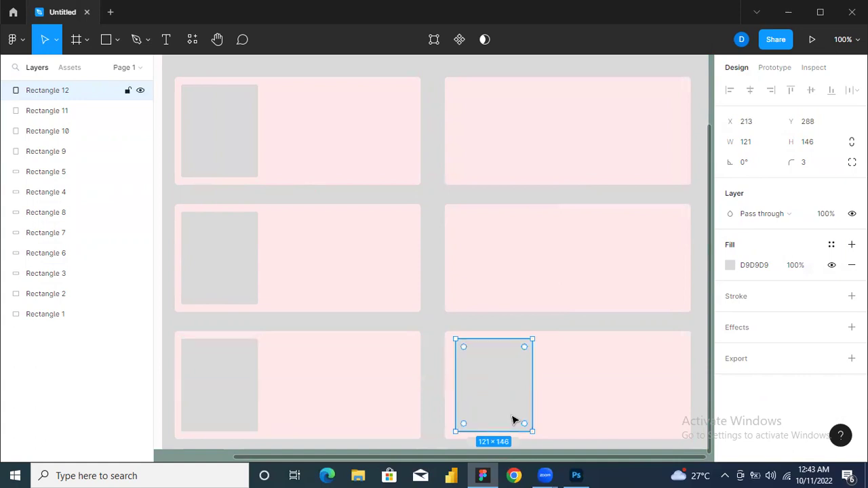
key(ctrl+v)
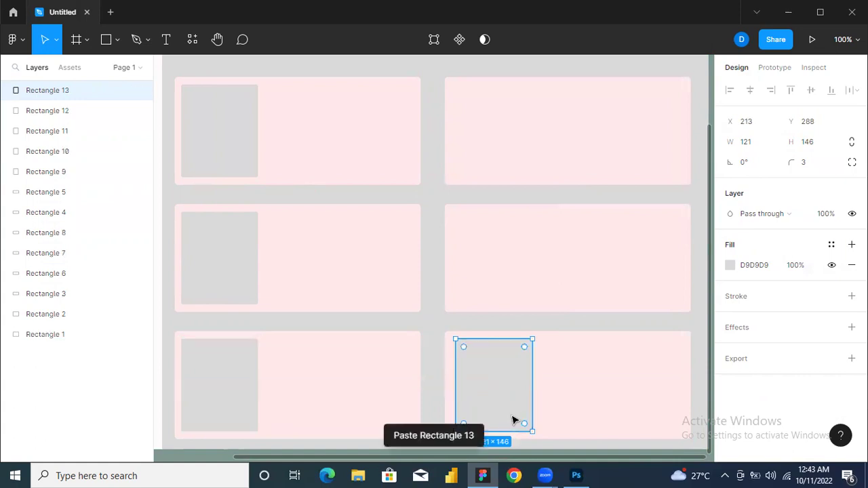
drag(513, 420, 511, 292)
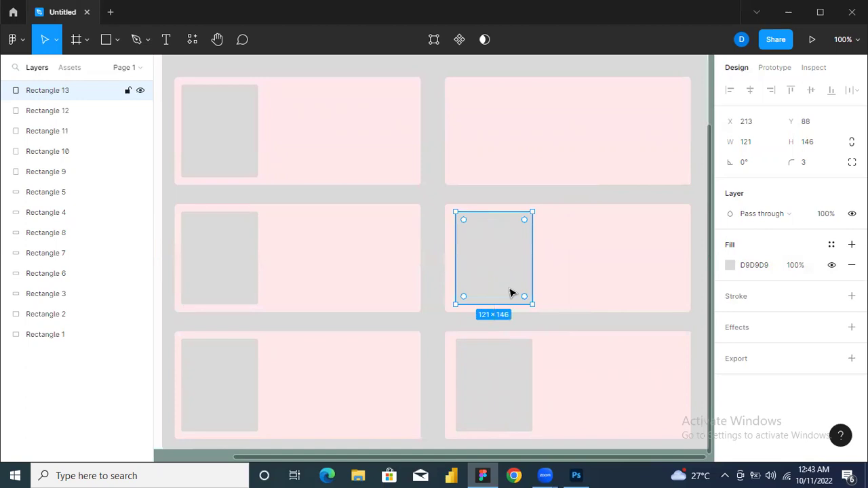
key(ctrl+v)
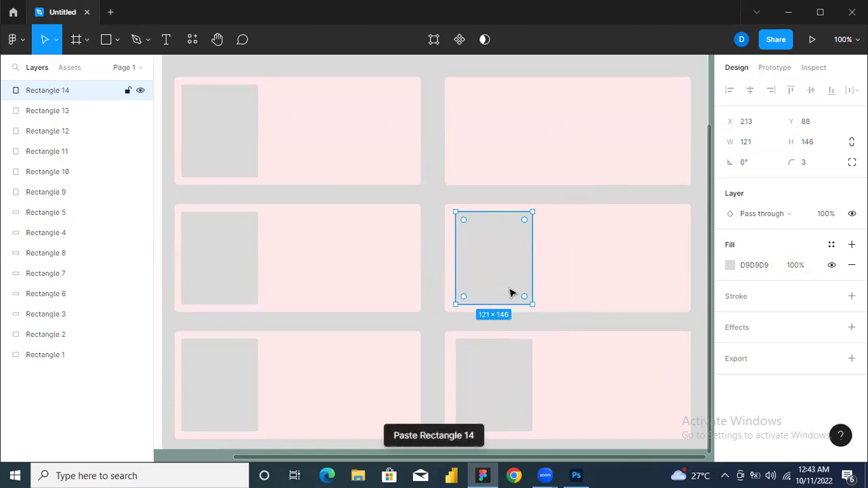
drag(512, 293, 512, 165)
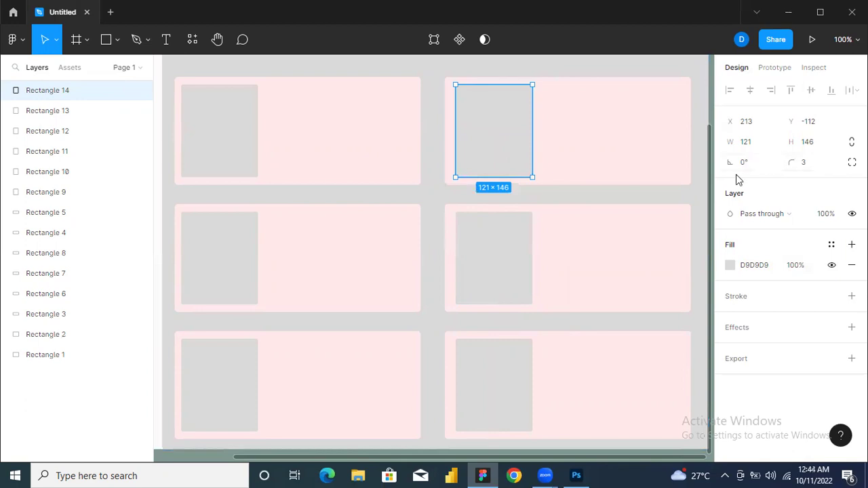
Nudge the small grey rectangle in the top-right card left to X 207
click(632, 247)
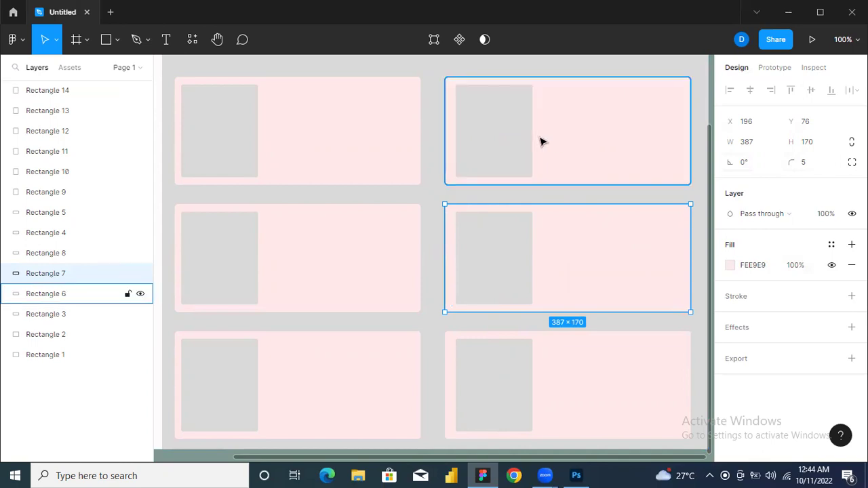
click(236, 158)
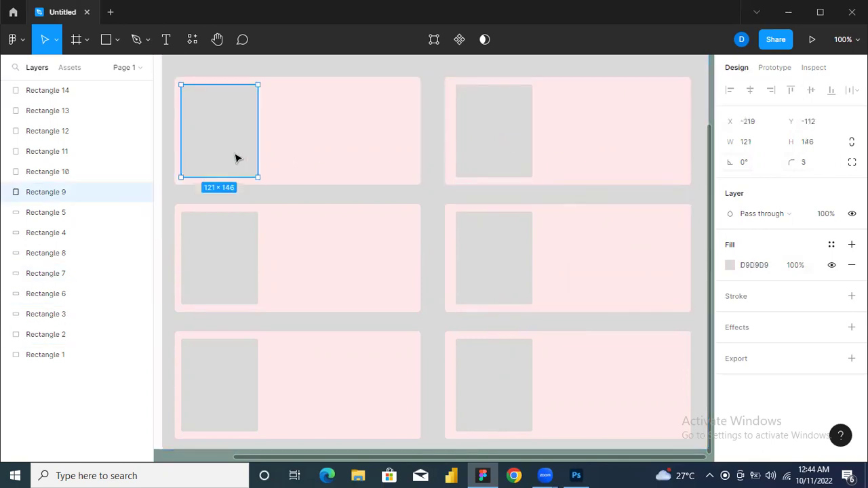
click(507, 138)
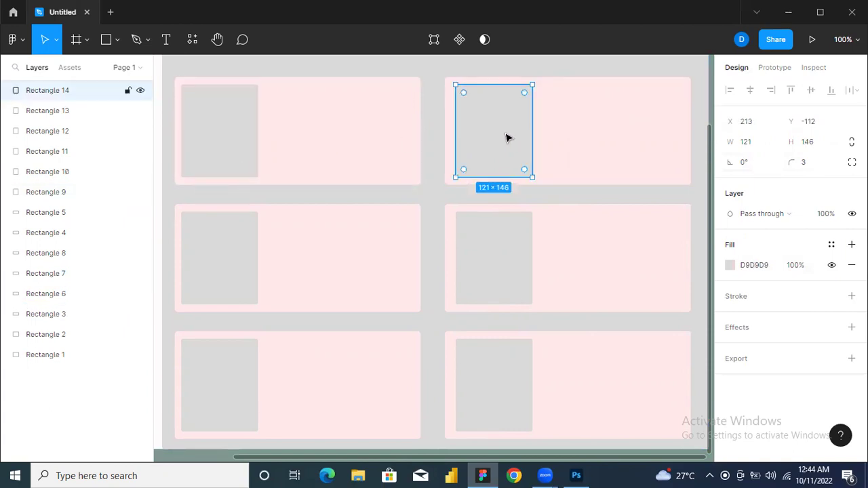
key(Left)
key(Left)
key(Left)
key(Left)
key(Left)
key(Left)
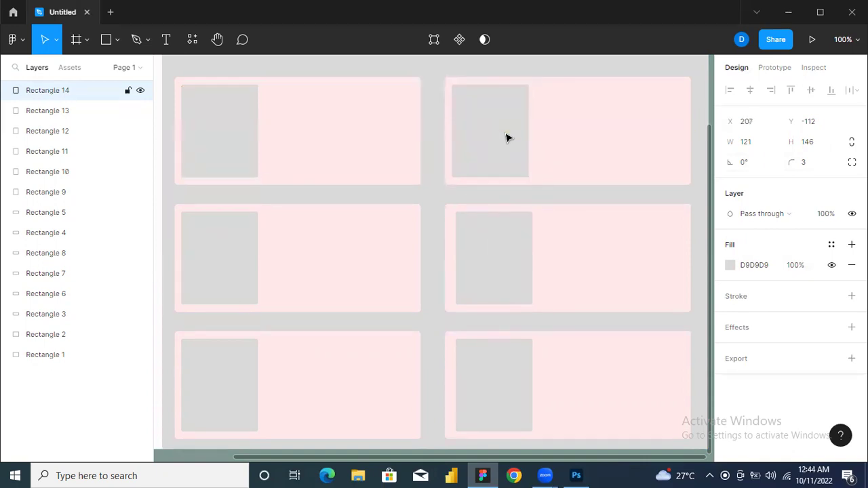
Nudge the small grey rectangle in the middle-right card left to X 207
click(494, 252)
key(Left)
key(Left)
key(Left)
key(Left)
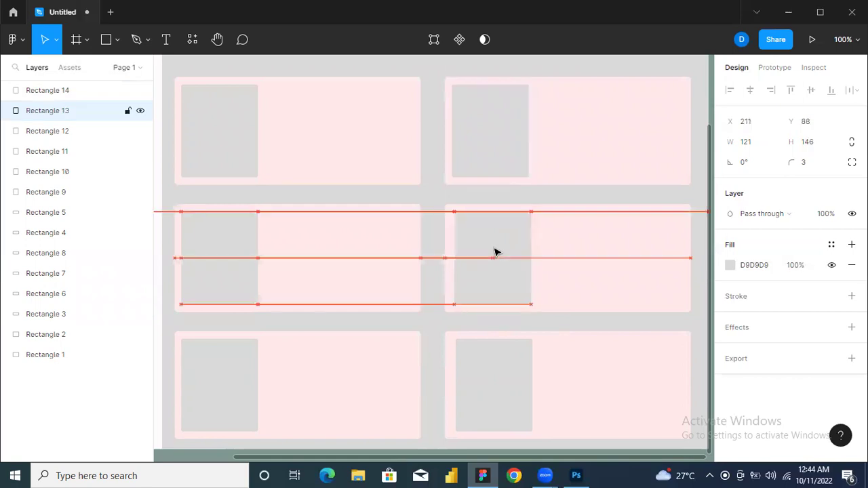
key(Left)
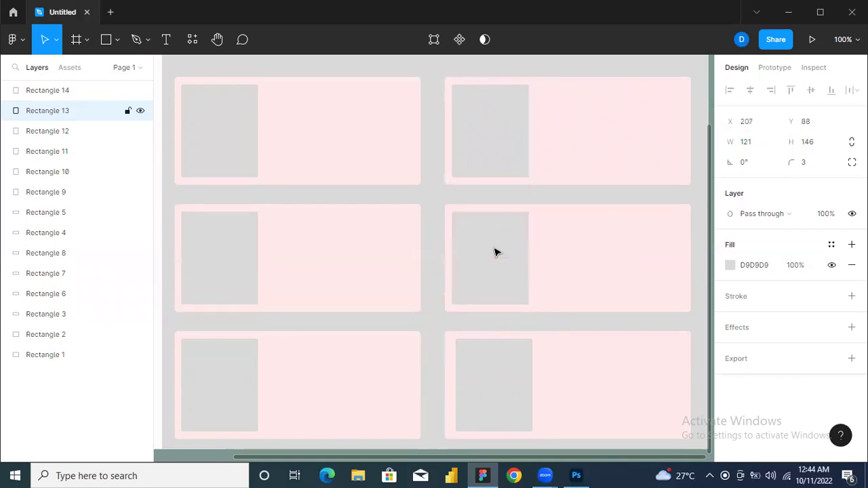
Nudge the small grey rectangle in the bottom-right card left to X 207
click(493, 358)
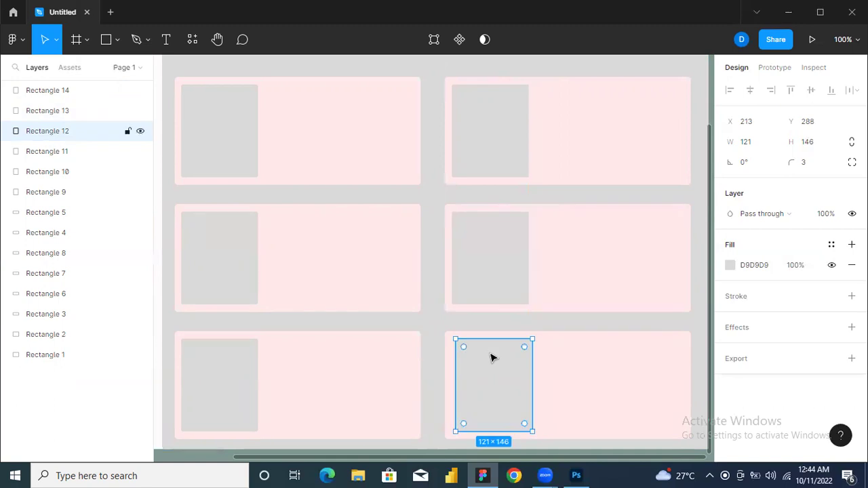
key(Left)
key(Left)
key(Left)
key(Left)
key(Left)
key(Left)
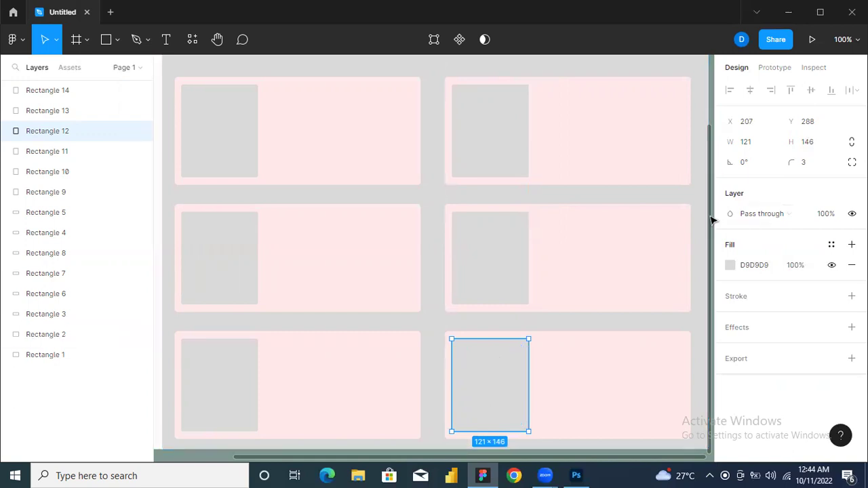
Add the text "My Books" with fill 0F0E0E on the grey background above the top-left card
drag(711, 219, 704, 133)
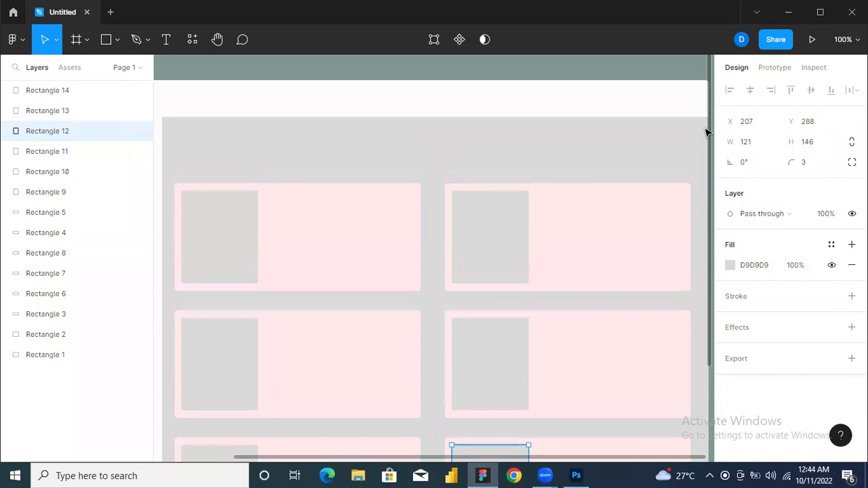
click(242, 149)
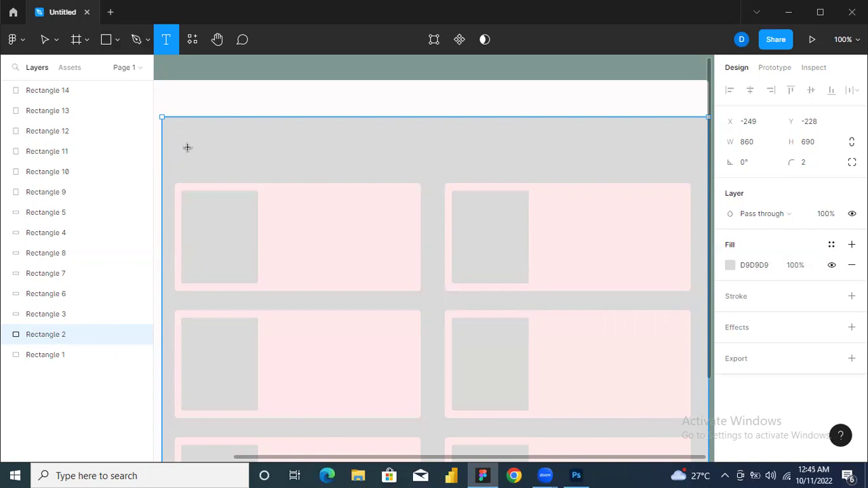
click(182, 145)
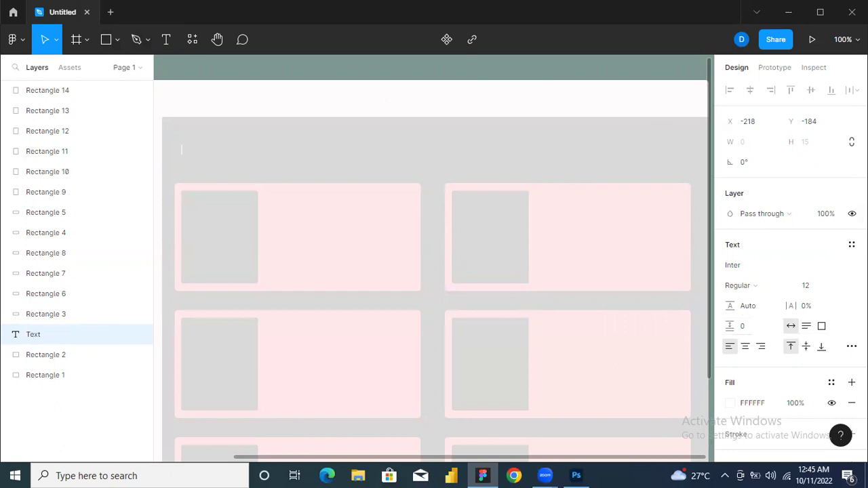
scroll(787, 272, down, 3)
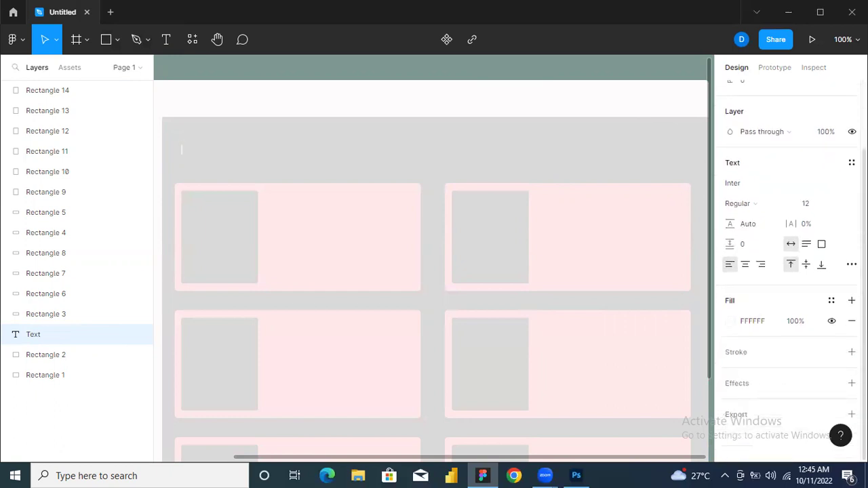
scroll(787, 271, up, 2)
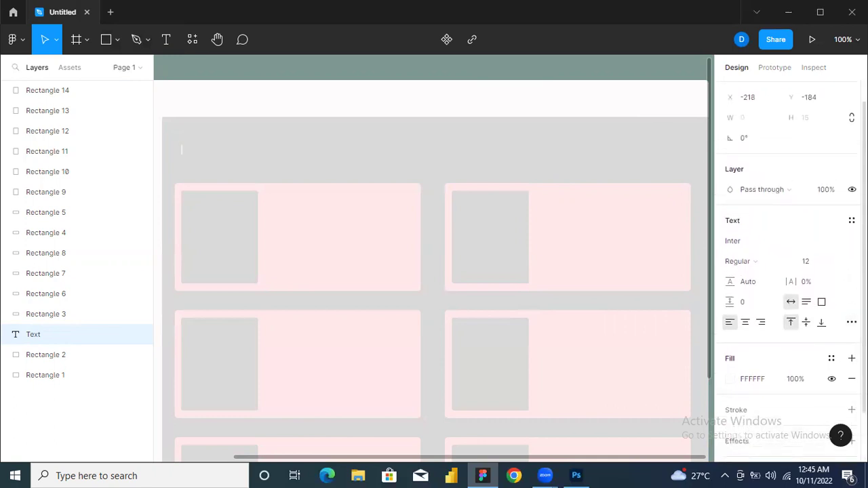
scroll(786, 271, up, 1)
scroll(786, 271, down, 3)
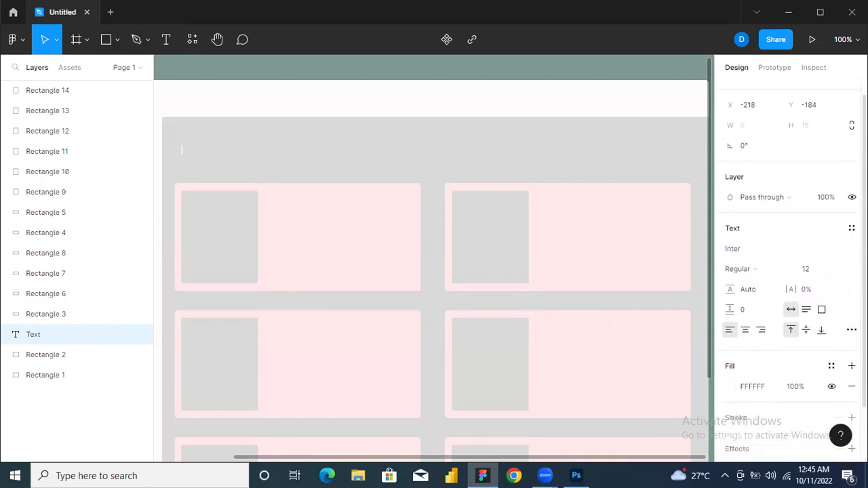
scroll(779, 329, down, 1)
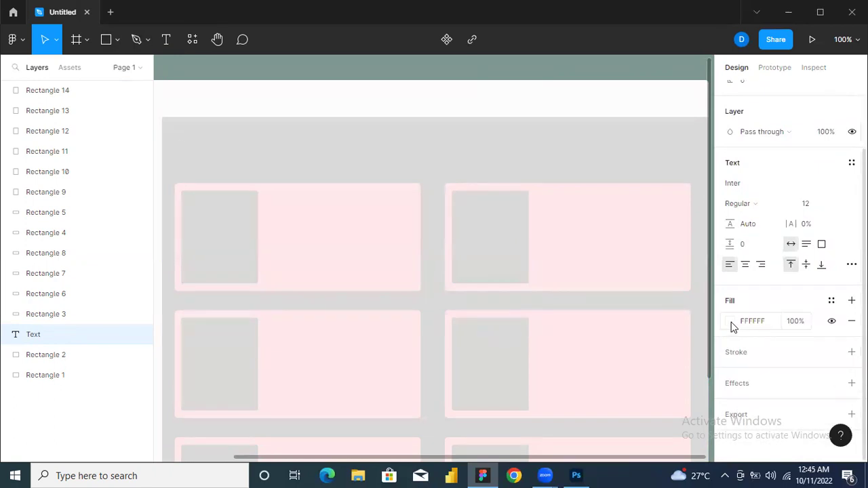
click(730, 322)
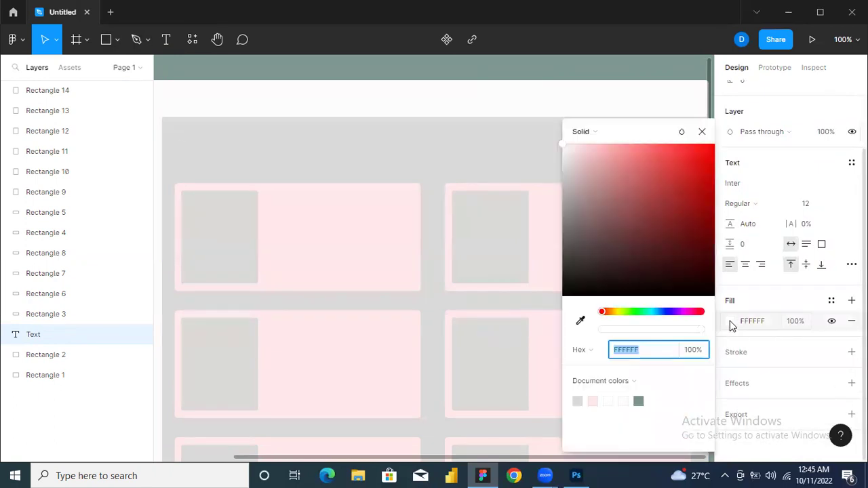
click(572, 289)
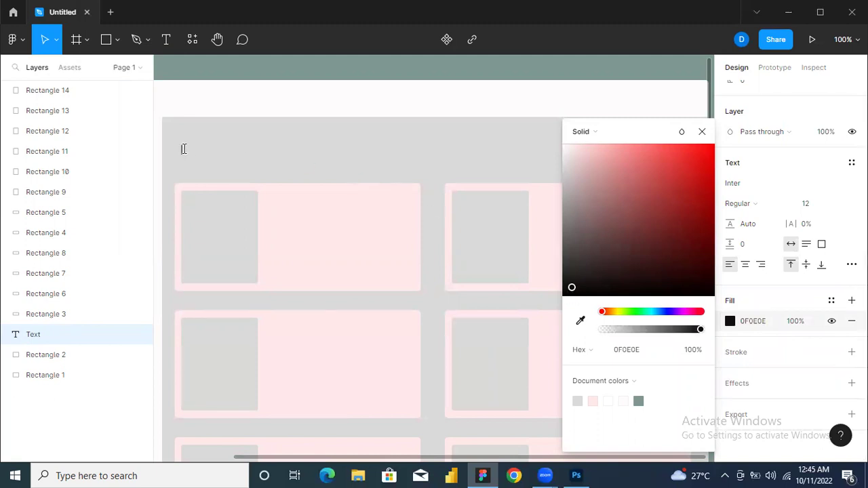
text(My)
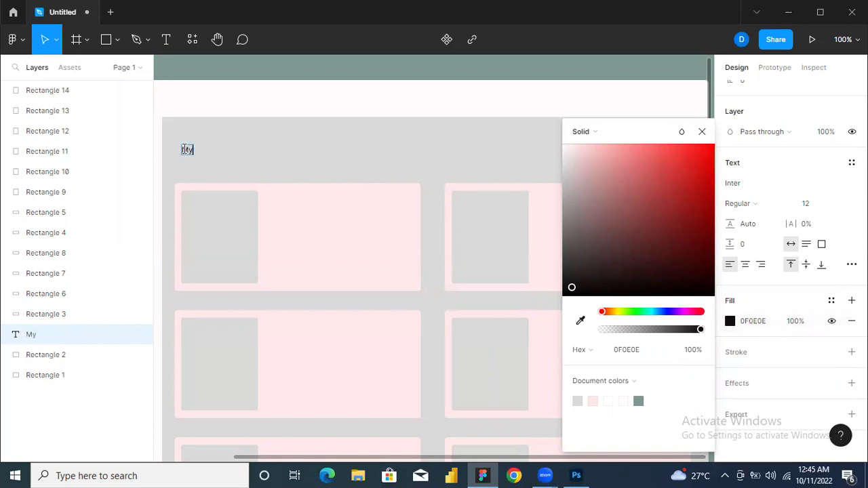
text( Books)
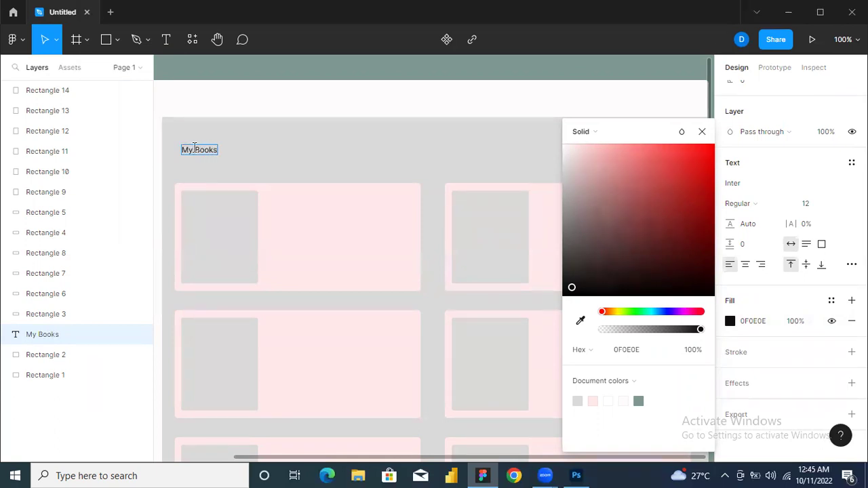
Set the font weight of the "My Books" heading to Black
key(ctrl+a)
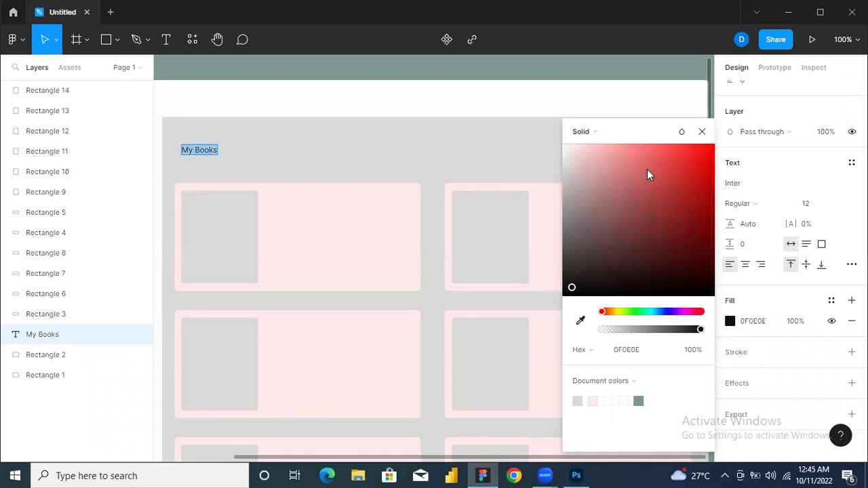
click(790, 202)
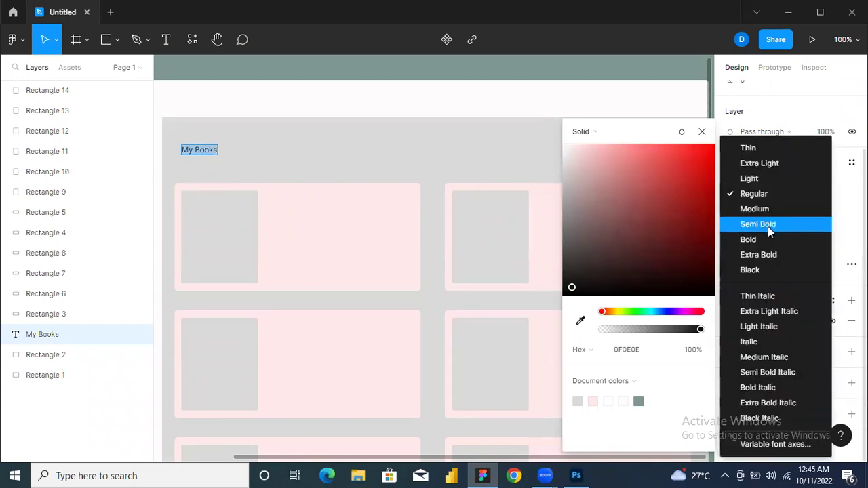
click(762, 241)
click(804, 205)
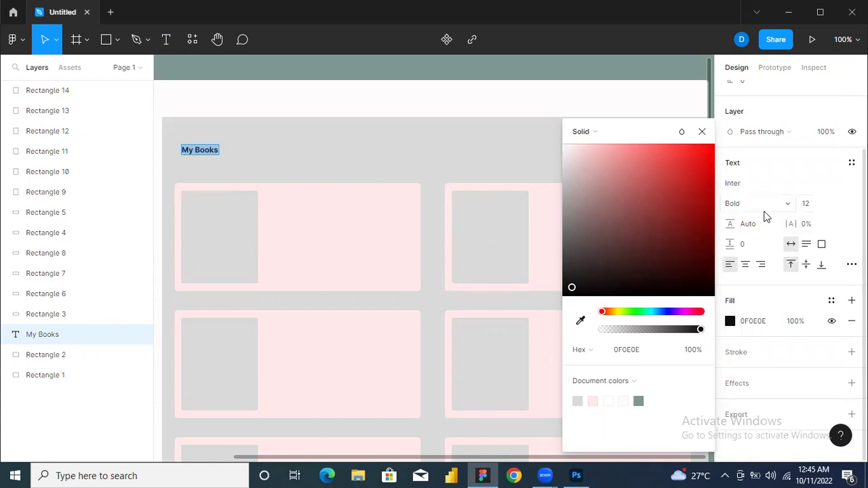
click(785, 206)
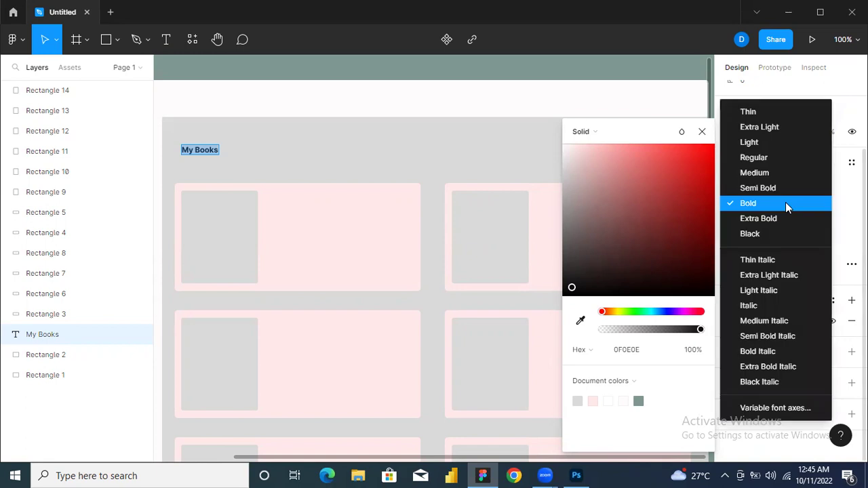
click(762, 234)
Set the font size of the "My Books" heading to 16 and finish editing it
click(837, 203)
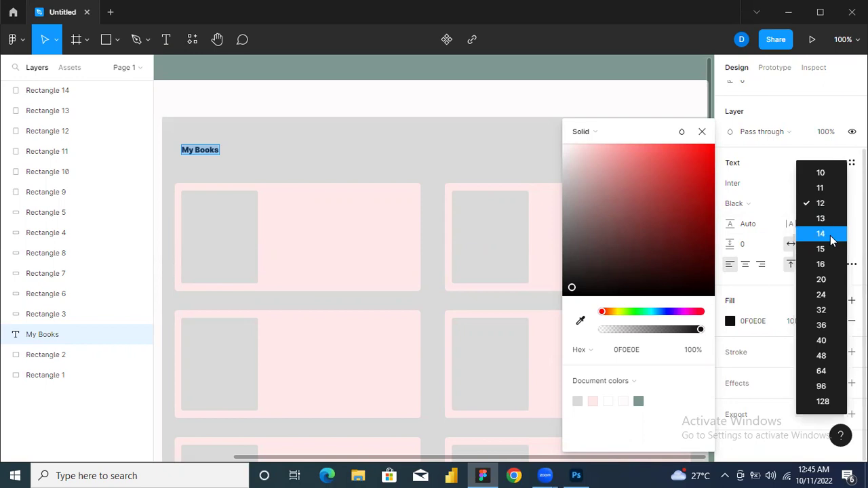
click(821, 279)
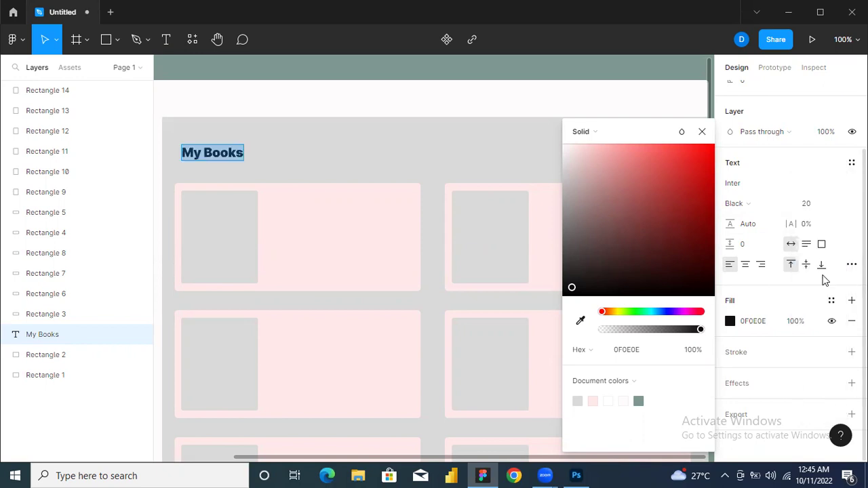
click(837, 209)
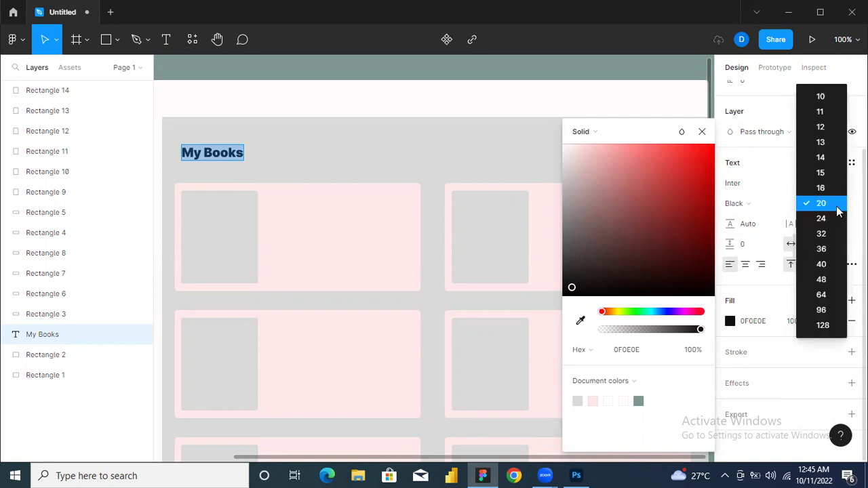
click(819, 192)
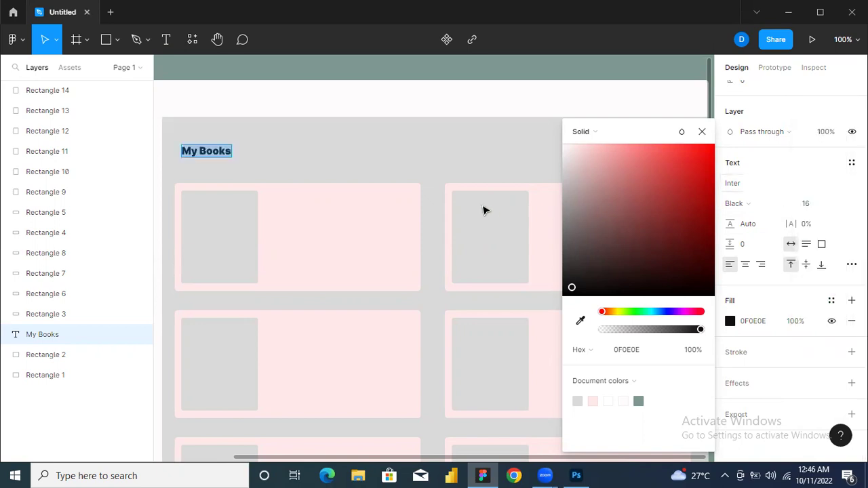
key(Escape)
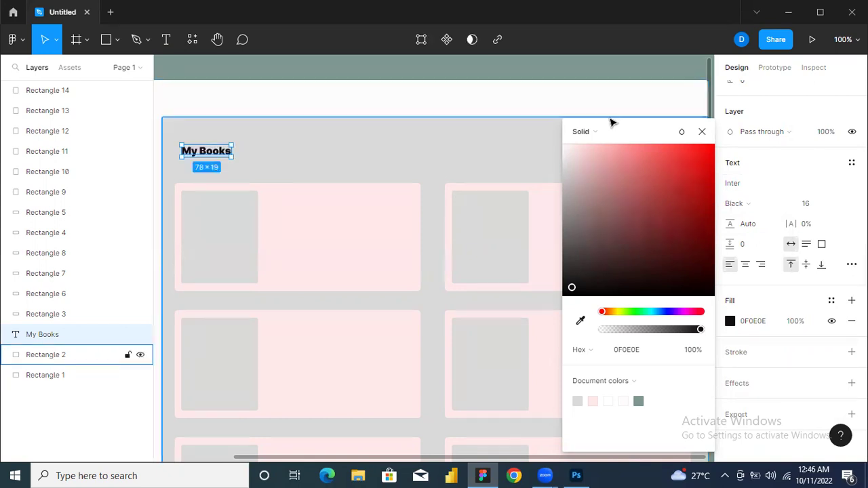
click(701, 131)
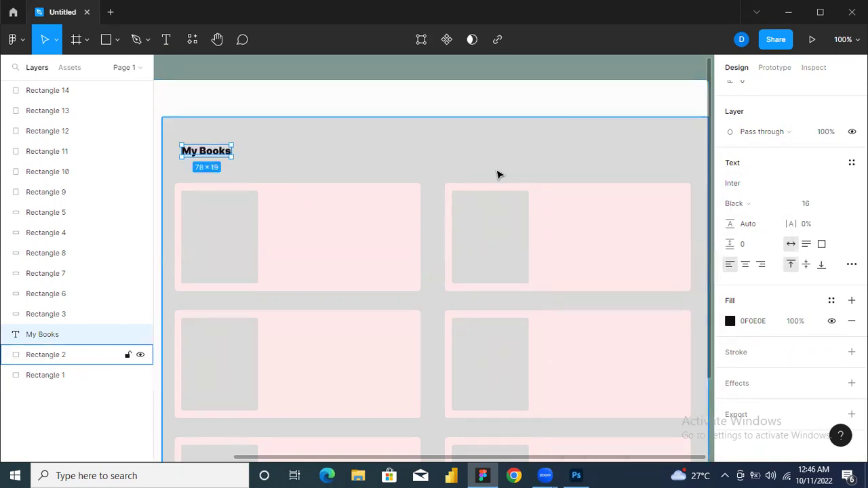
click(454, 161)
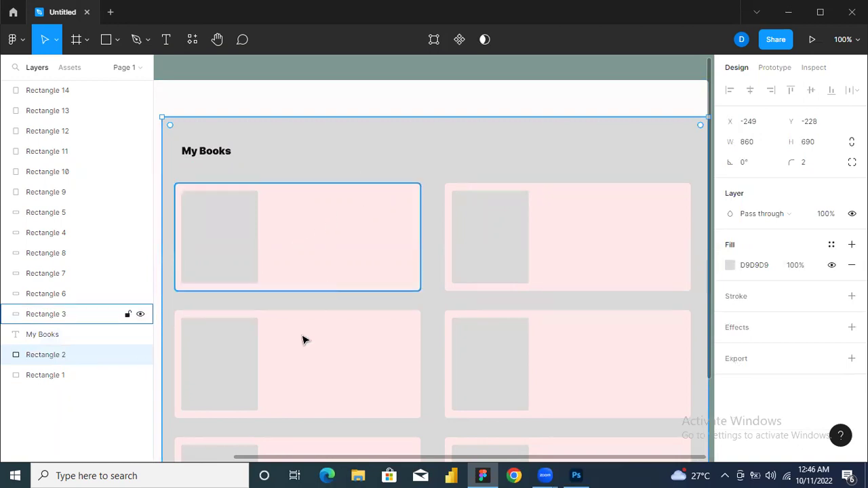
Add the text "Books" with fill 0F0E0E in the upper-left corner of the near-white background
drag(296, 460, 197, 465)
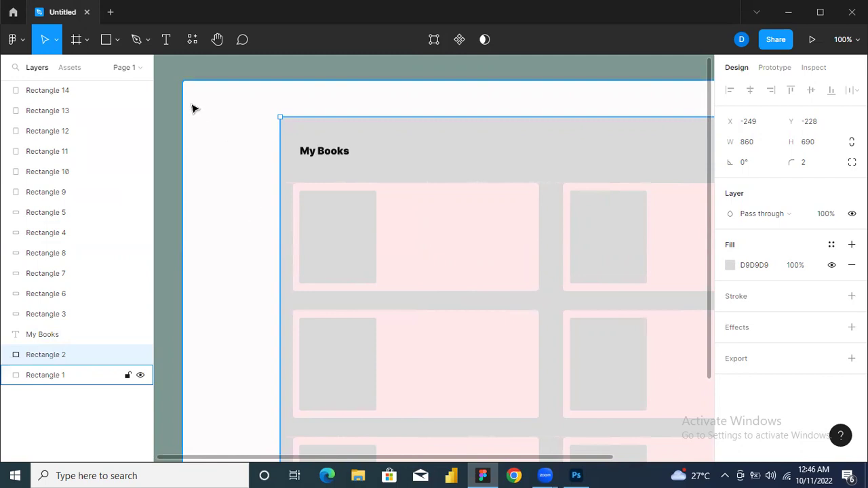
click(166, 39)
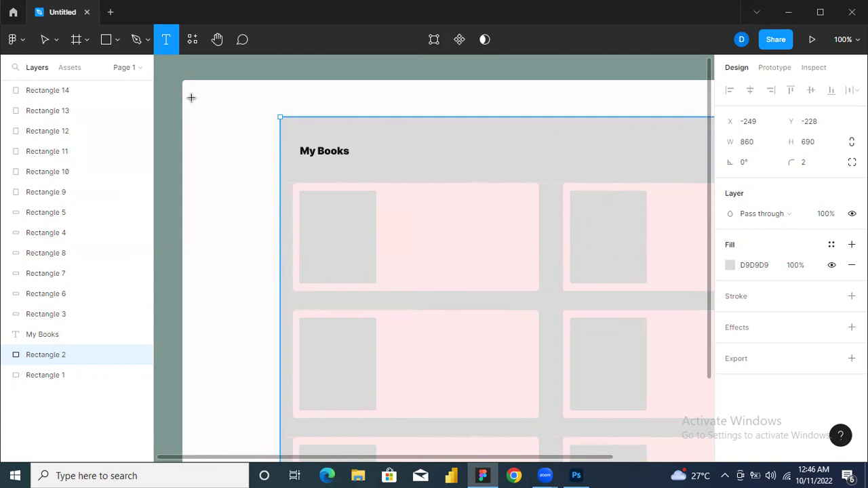
click(191, 98)
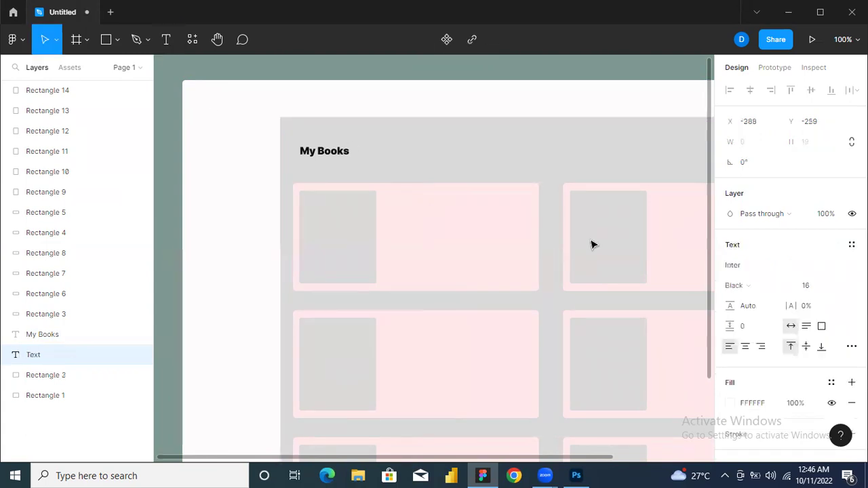
click(729, 402)
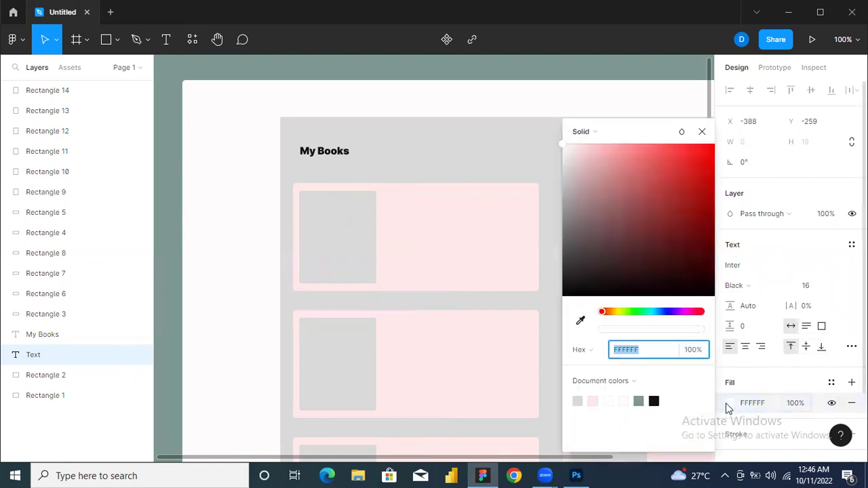
click(655, 401)
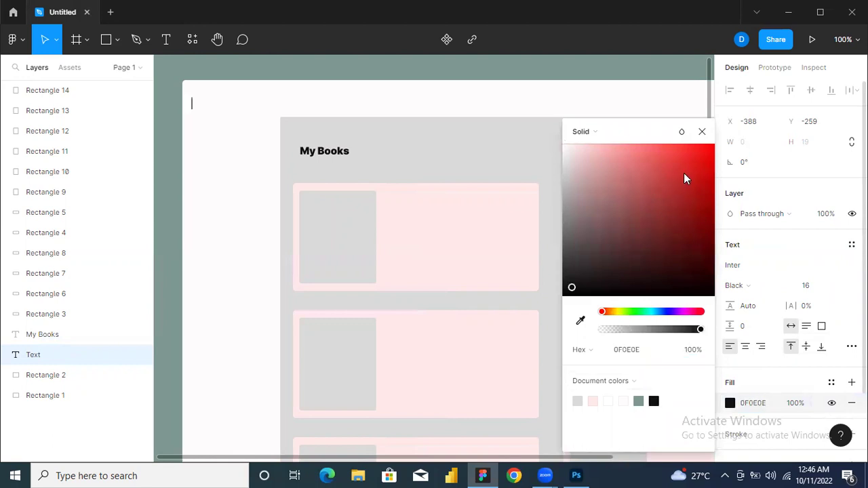
text(Books)
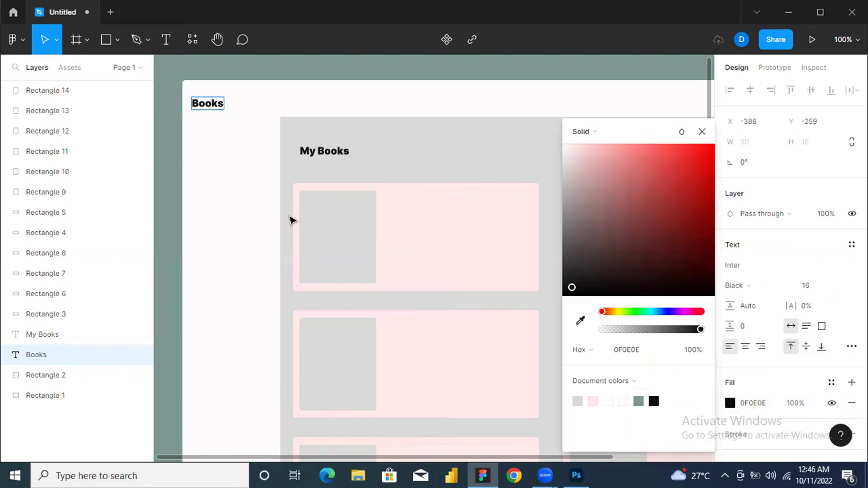
Set the font size of the "Books" title to 18
double_click(327, 152)
triple_click(331, 152)
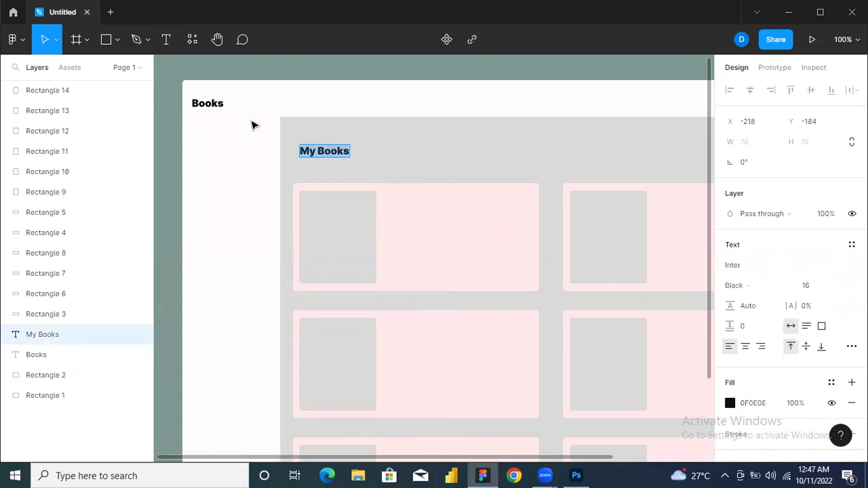
double_click(207, 104)
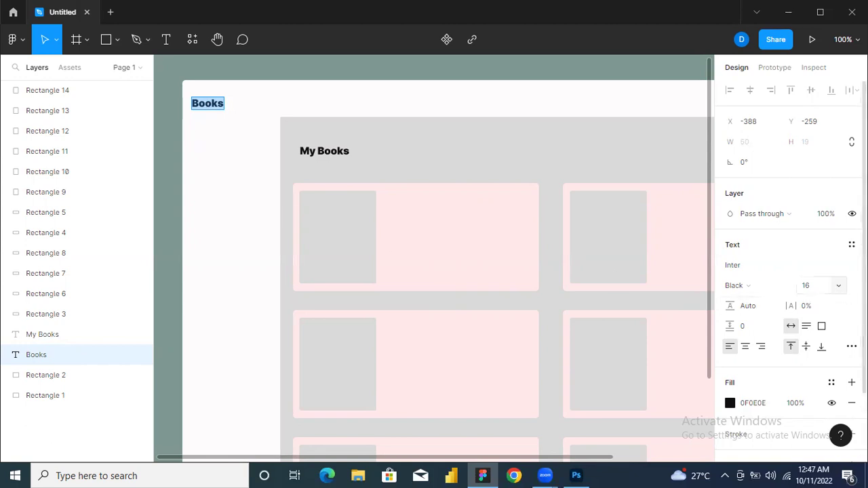
click(841, 290)
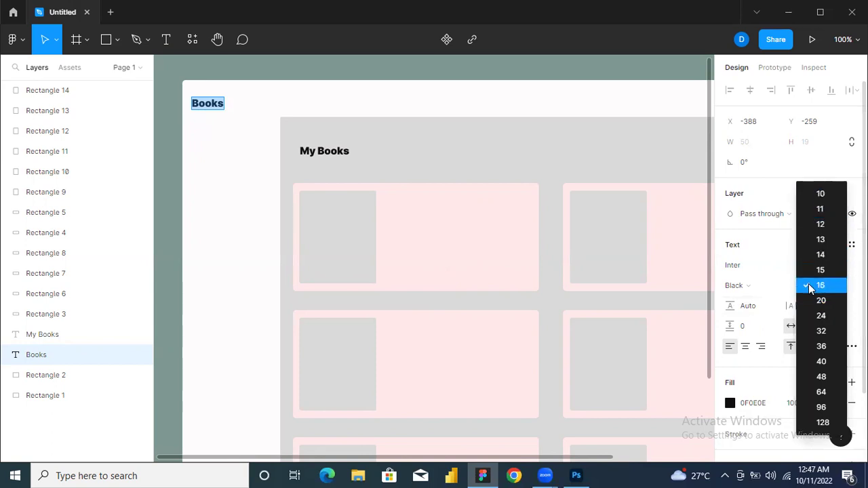
click(808, 285)
click(808, 286)
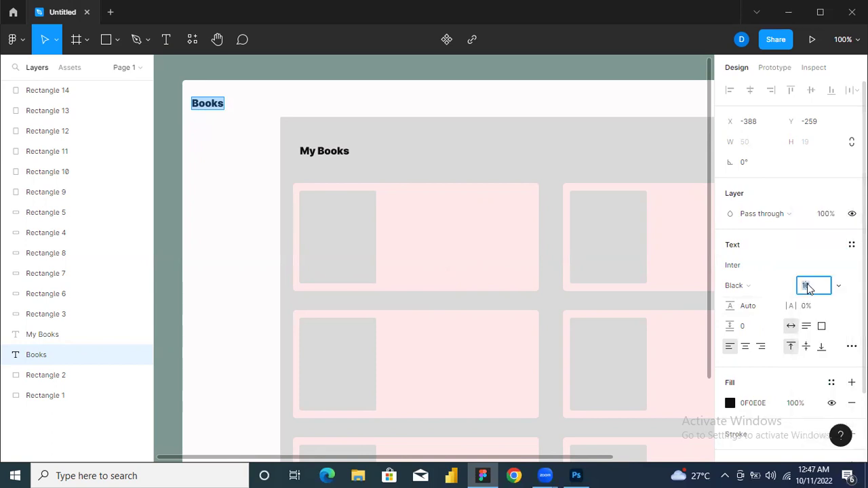
text(18)
key(Return)
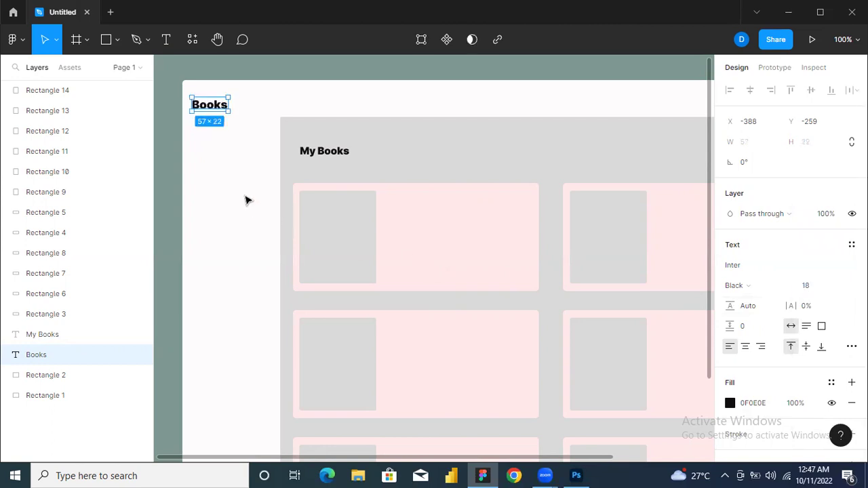
Set the corner radius of the large near-white background rectangle to 10
click(236, 186)
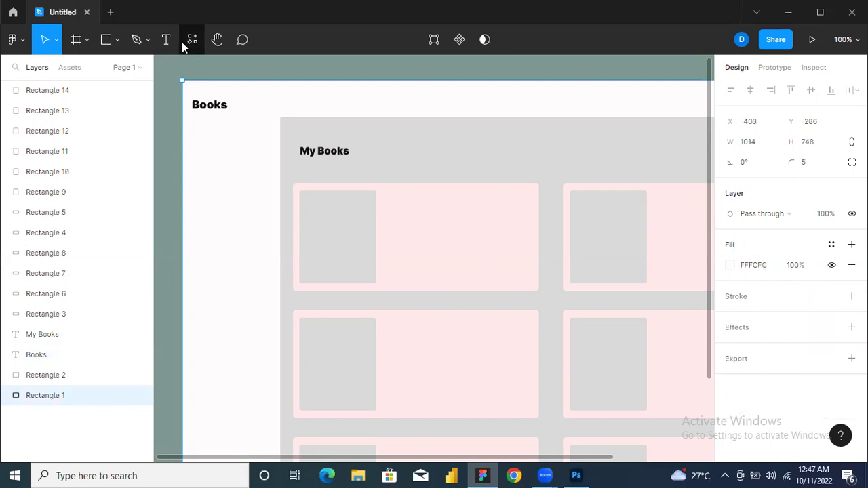
click(805, 169)
key(BackSpace)
text(10)
key(Return)
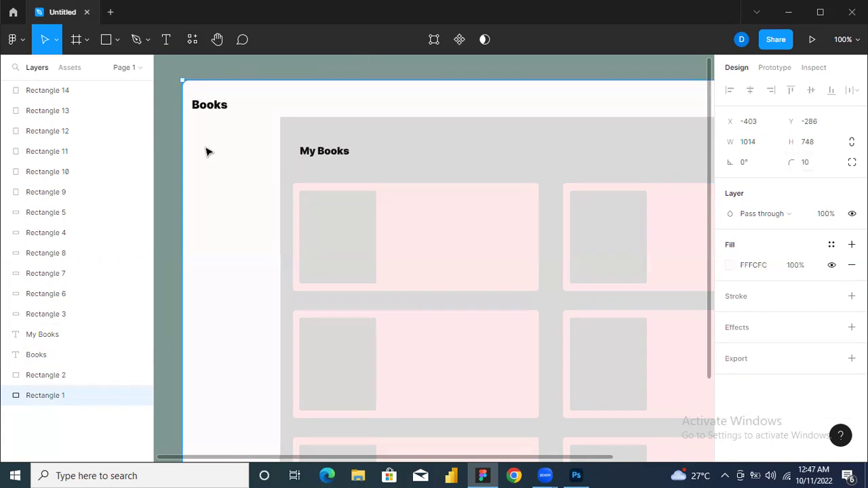
Add the text "Menu" below the "Books" title in Bold, size 15, with fill 0F0E0E
click(165, 39)
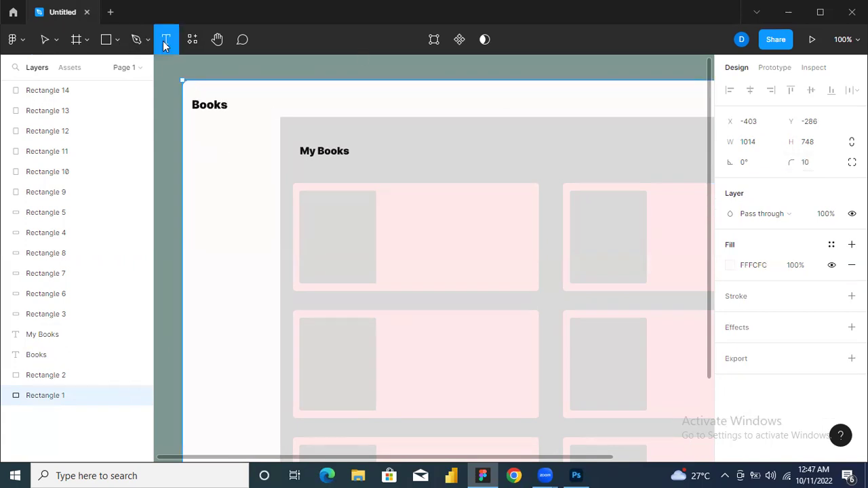
click(189, 125)
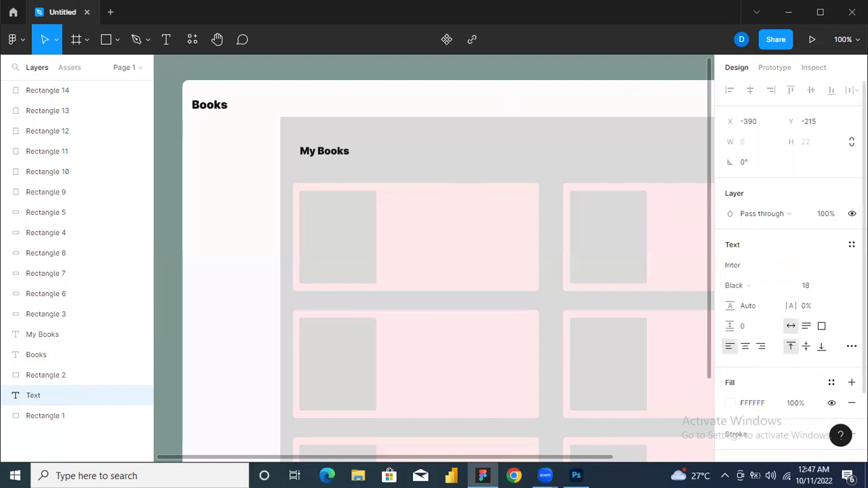
click(838, 286)
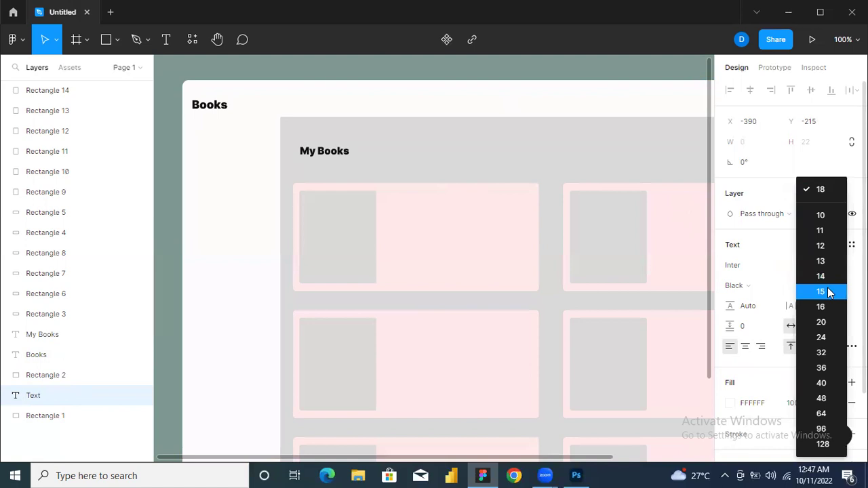
click(827, 291)
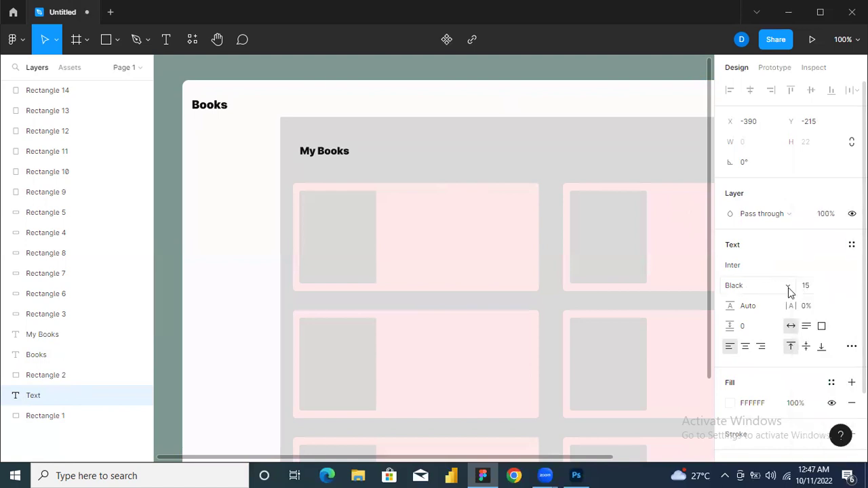
click(788, 290)
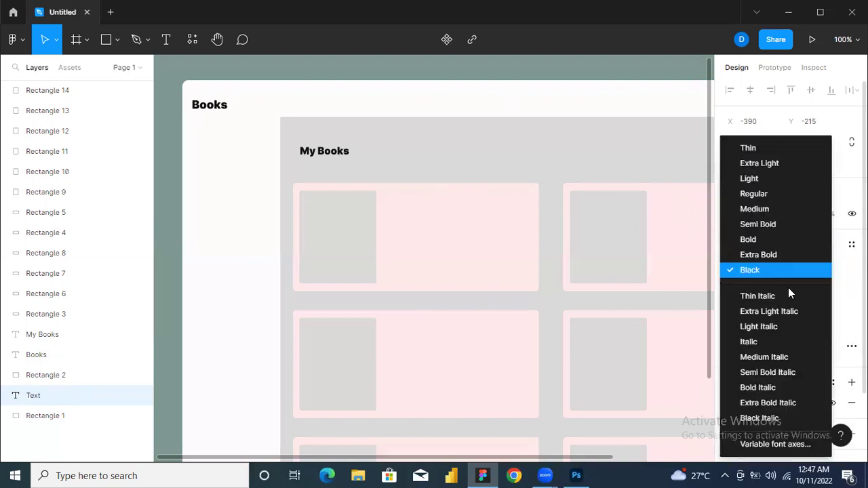
click(748, 238)
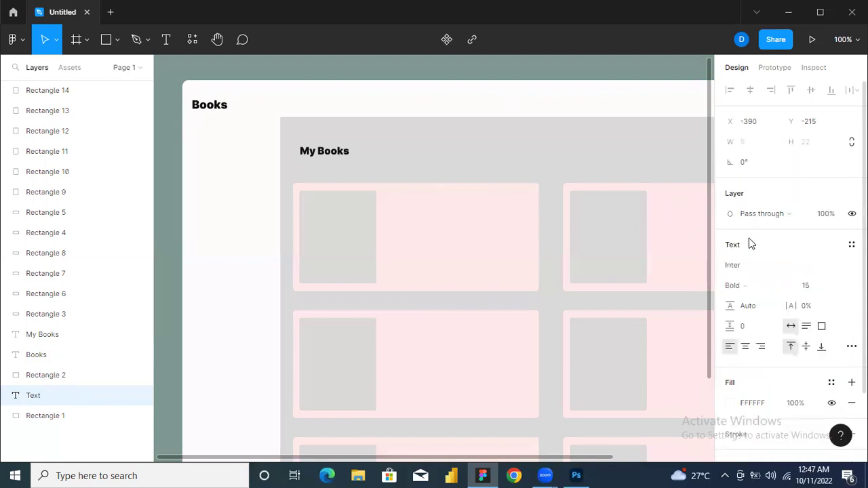
click(728, 402)
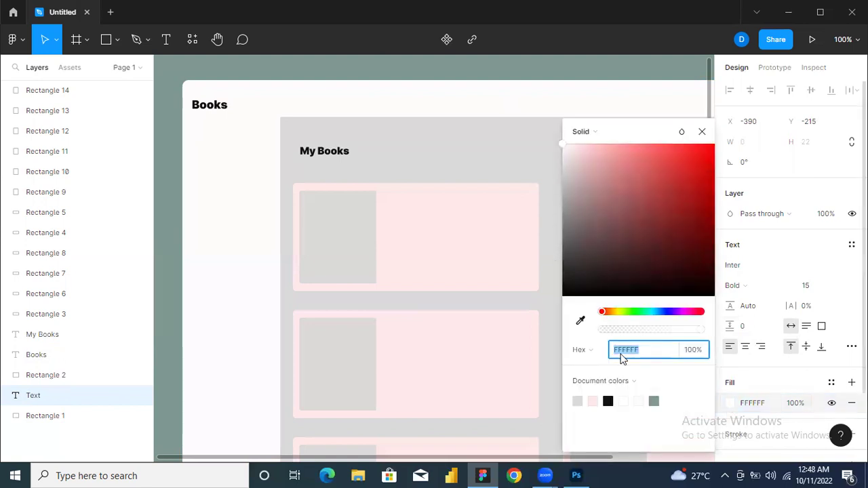
click(610, 400)
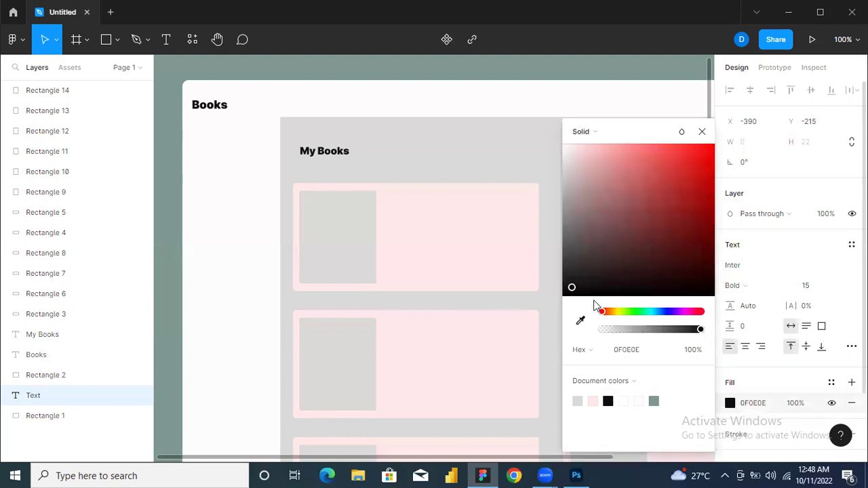
text(Menu)
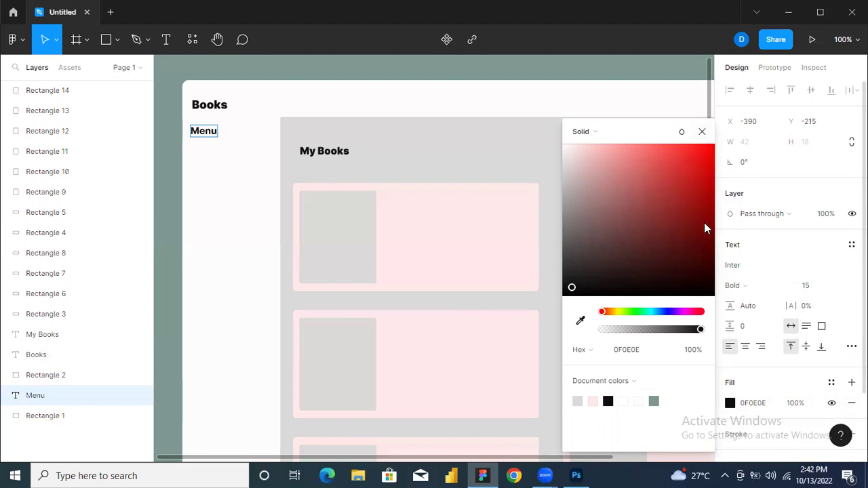
Change the "Menu" text's weight to Semi Bold and finish editing it
click(789, 290)
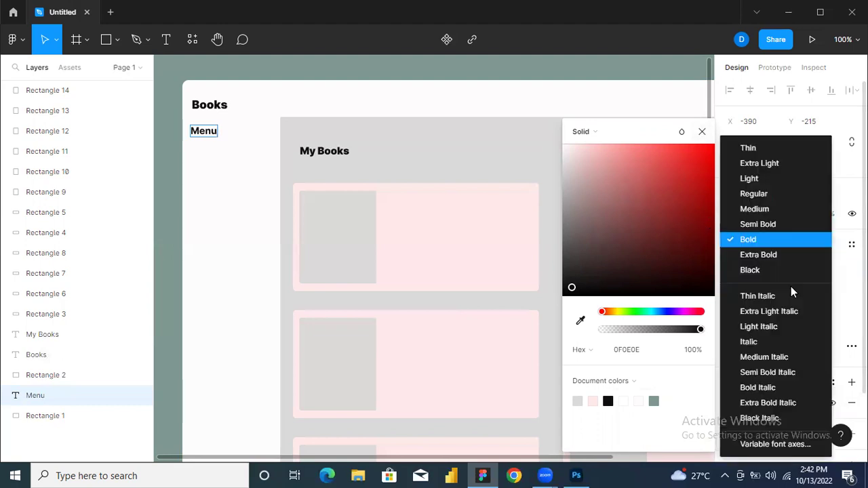
click(755, 225)
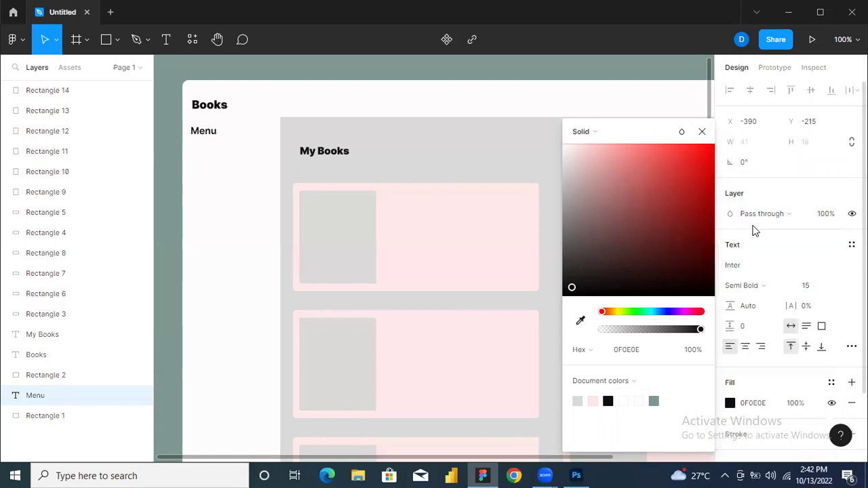
double_click(207, 127)
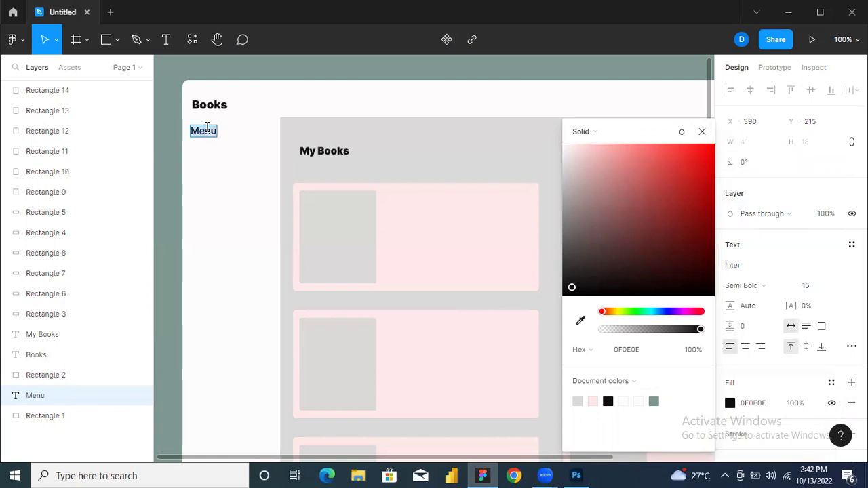
key(Escape)
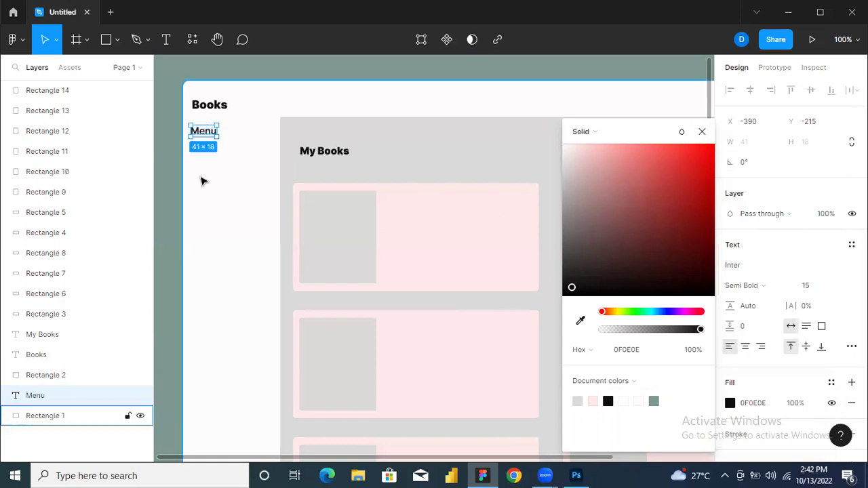
click(702, 132)
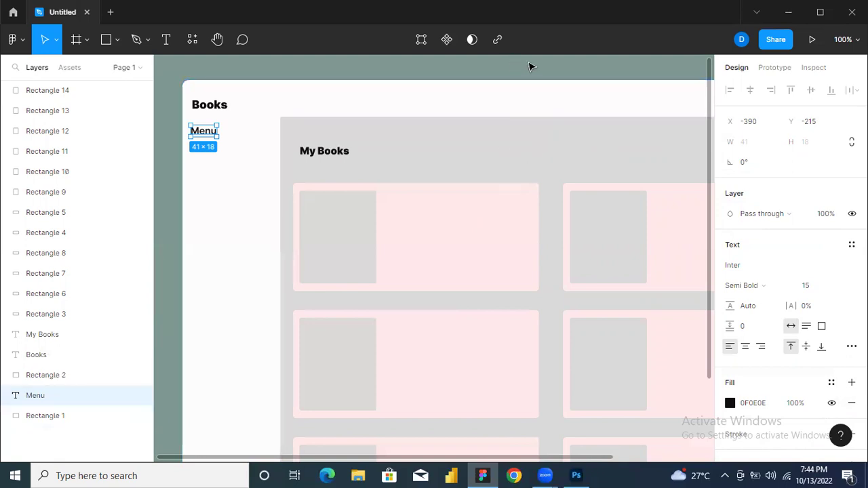
Nudge the large grey content panel to the right until its X position is -210
scroll(530, 65, down, 2)
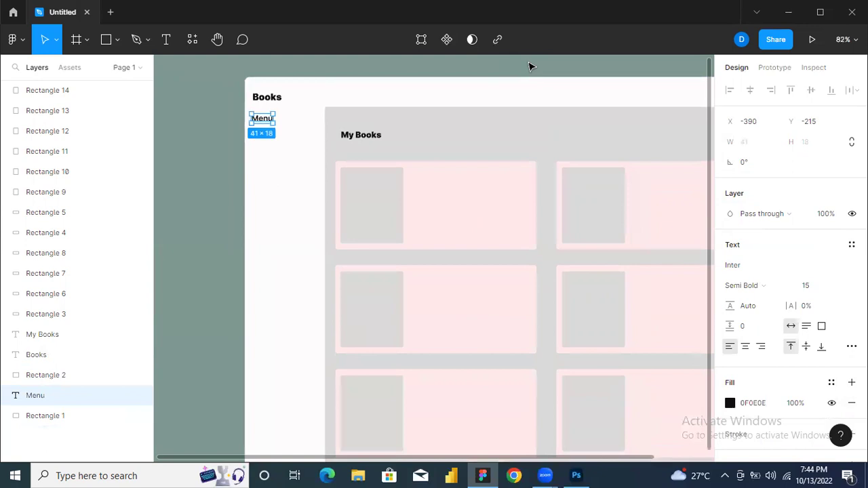
scroll(530, 66, down, 2)
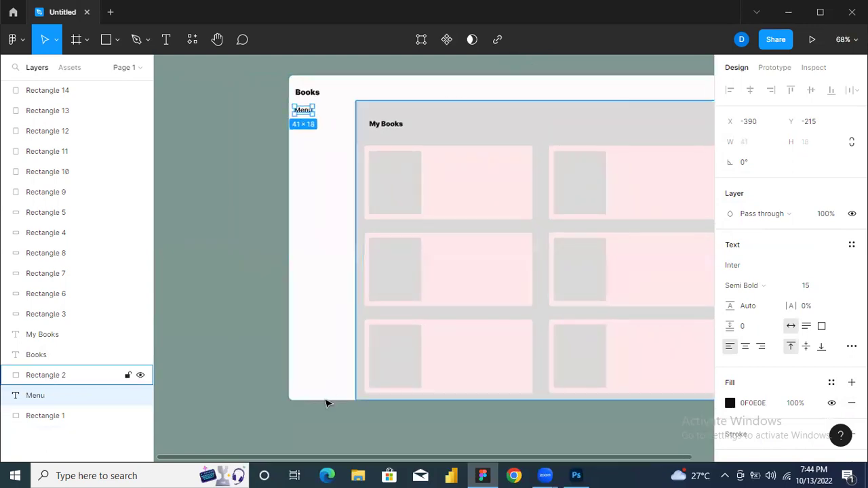
drag(304, 460, 345, 460)
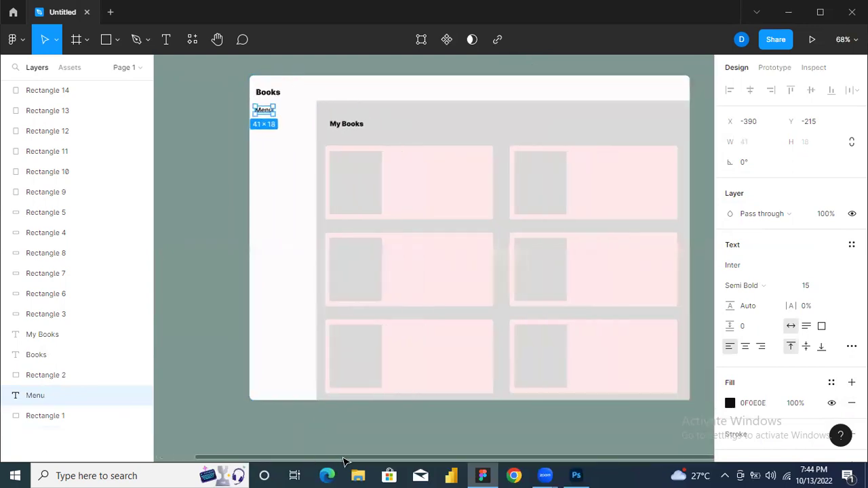
scroll(305, 326, right, 1)
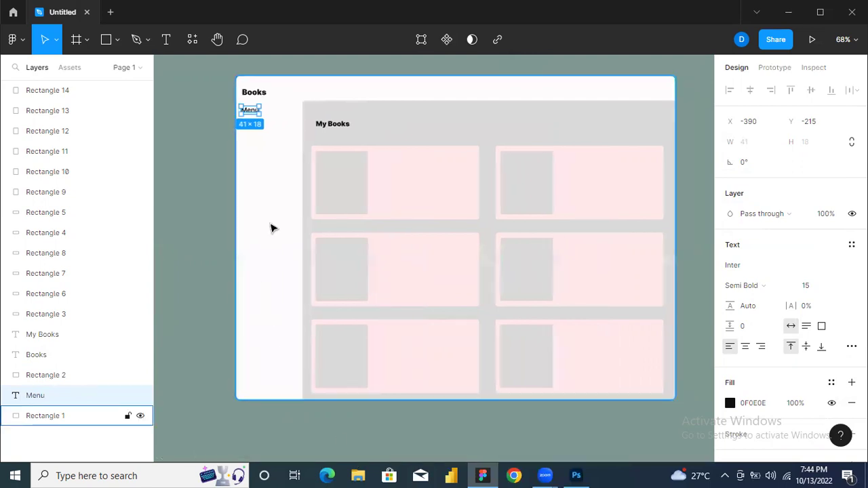
click(272, 228)
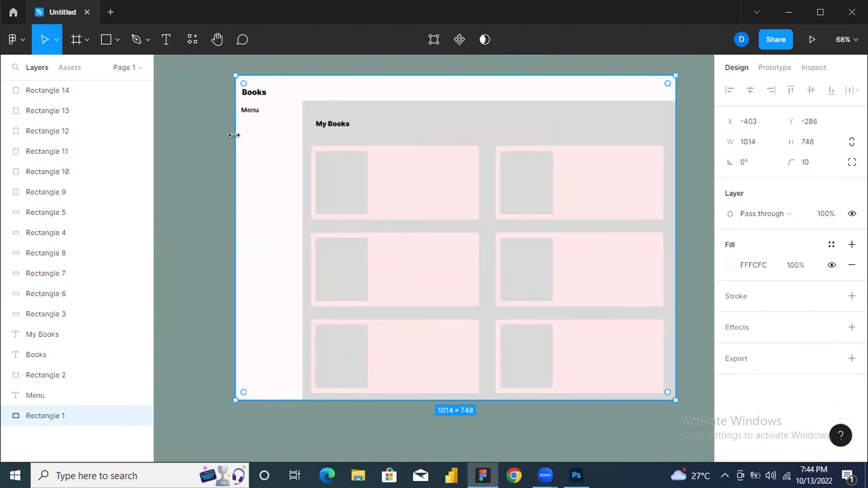
click(421, 124)
key(Right)
key(Right)
key(Right)
key(Right)
key(Right)
key(Right)
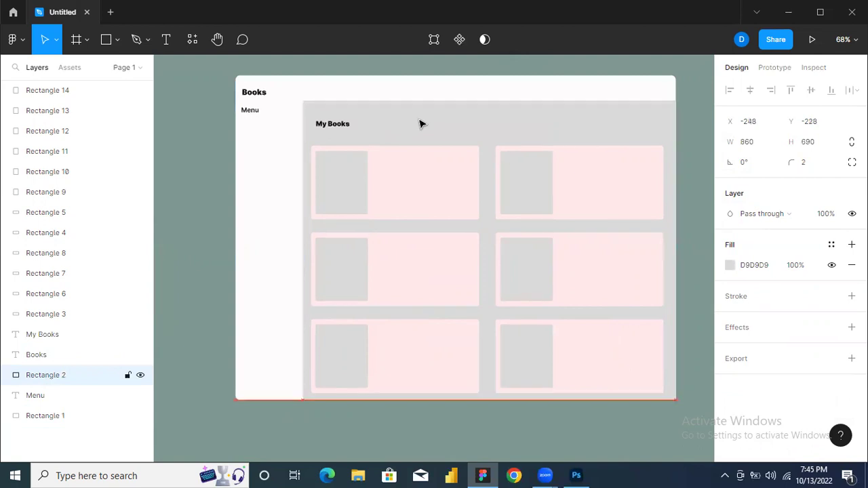
key(Right)
key(Right)
key(Right)
key(Right)
key(Right)
key(Right)
key(Right)
key(Right)
key(Right)
key(Right)
key(Right)
key(Right)
key(Right)
key(Right)
key(Right)
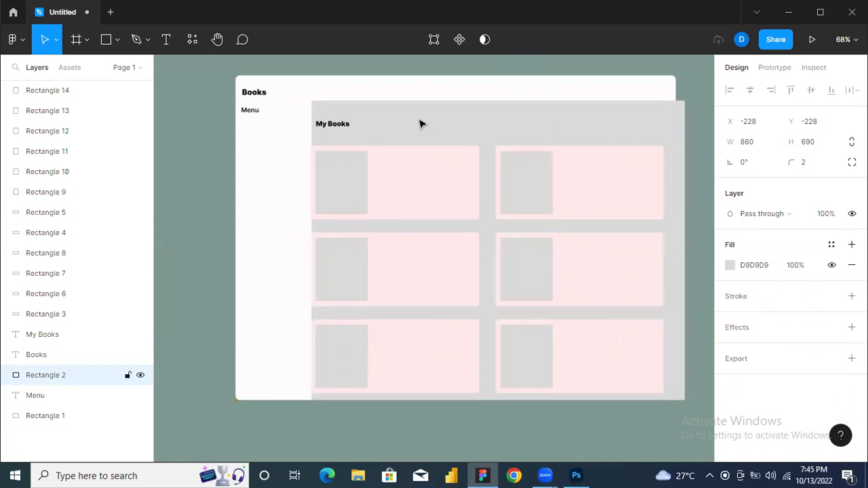
key(Right)
key(Right)
key(Right)
key(Right)
key(Right)
key(Right)
key(Right)
key(Right)
key(Right)
key(Right)
key(Right)
key(Right)
key(Right)
key(Right)
key(Right)
key(Right)
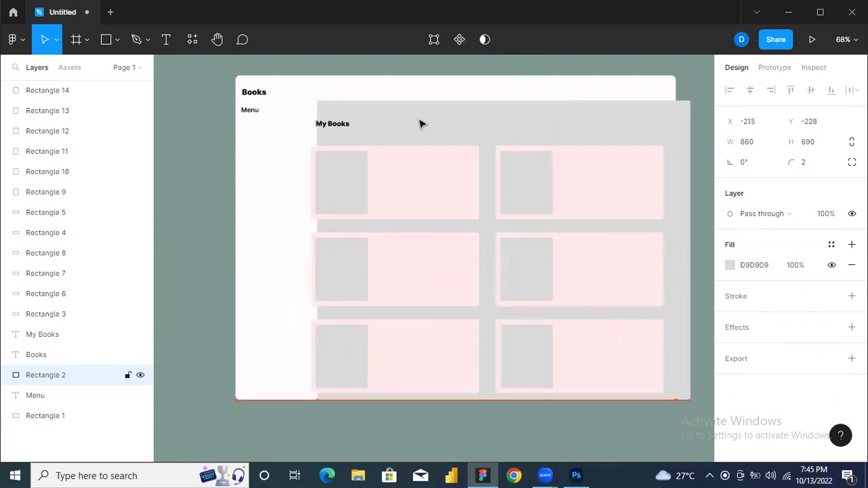
key(Right)
key(Right)
key(Right)
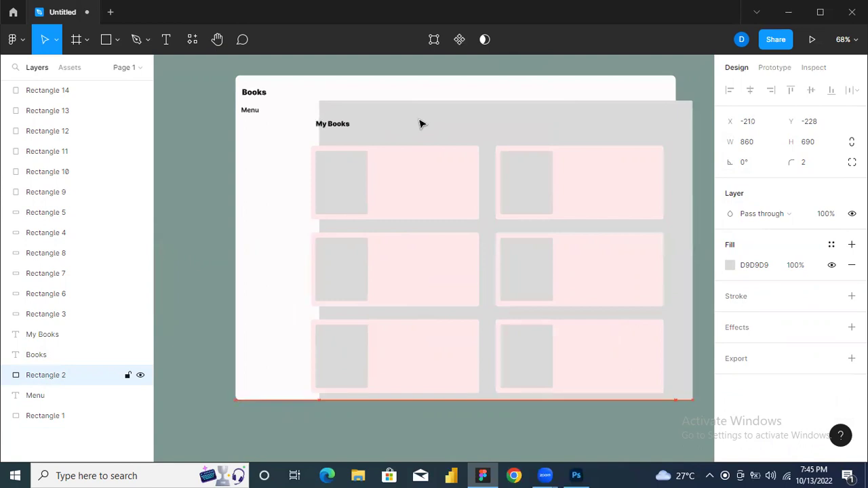
Widen the near-white background rectangle to 1054 so its right edge meets the grey panel's edge
click(657, 83)
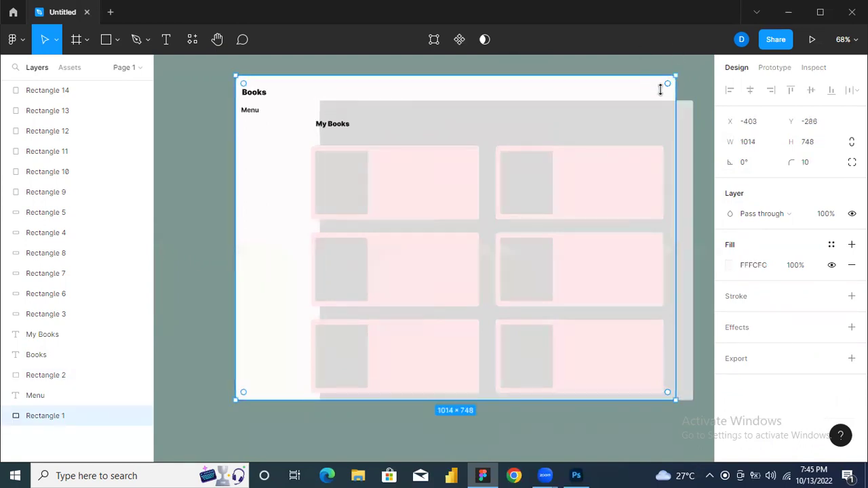
drag(680, 118, 695, 118)
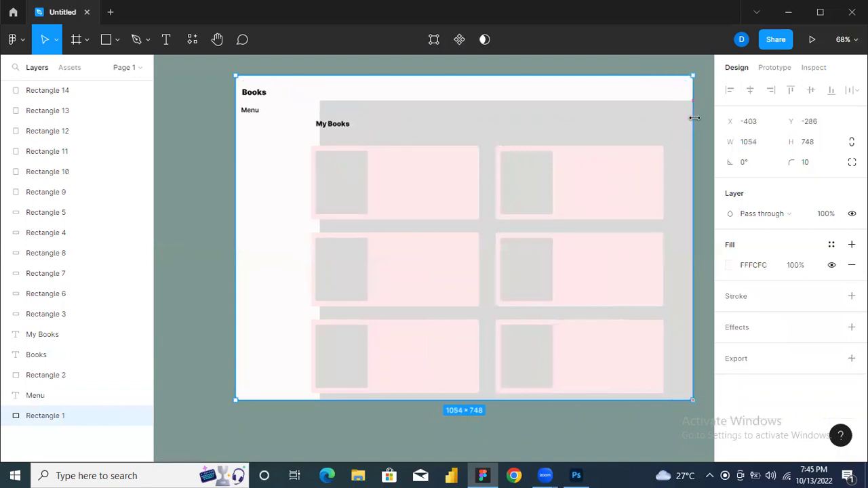
Nudge the top pink card of the right column rightward to X 241
click(629, 171)
key(Right)
key(Right)
key(Right)
key(Right)
key(Right)
key(Right)
key(Right)
key(Right)
key(Right)
key(Right)
key(Right)
key(Right)
key(Right)
key(Right)
key(Right)
key(Right)
key(Right)
key(Right)
key(Right)
key(Right)
key(Right)
key(Right)
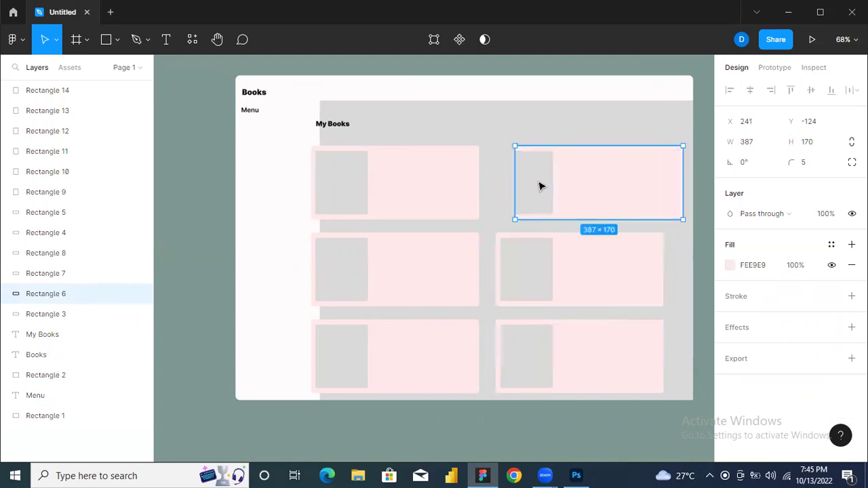
Nudge the grey image placeholder of the top right card rightward to X 255, back inside its card
click(541, 185)
key(Right)
key(Right)
key(Right)
key(Right)
key(Right)
key(Right)
key(Right)
key(Right)
key(Right)
key(Right)
key(Right)
key(Right)
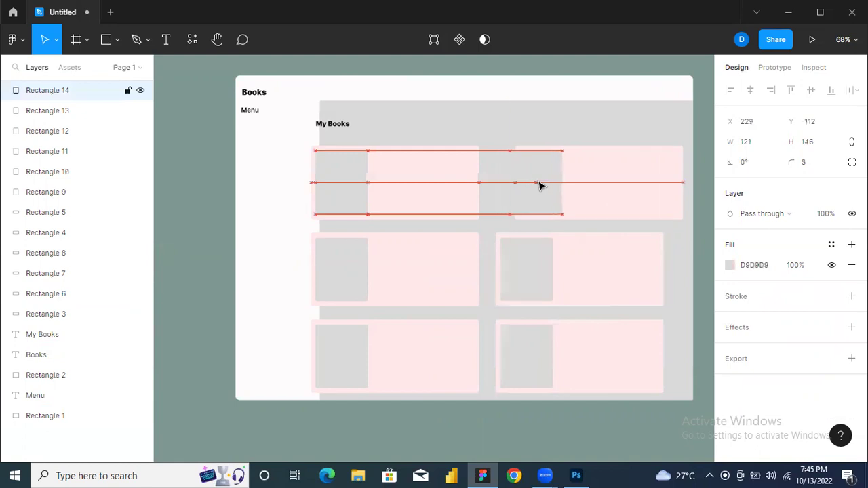
key(Right)
key(Right)
key(Right)
key(Right)
key(Right)
key(Right)
key(Right)
key(Right)
key(Right)
key(Right)
key(Right)
key(Right)
key(Right)
key(Right)
key(Right)
key(Right)
key(Right)
key(Right)
key(Right)
key(Right)
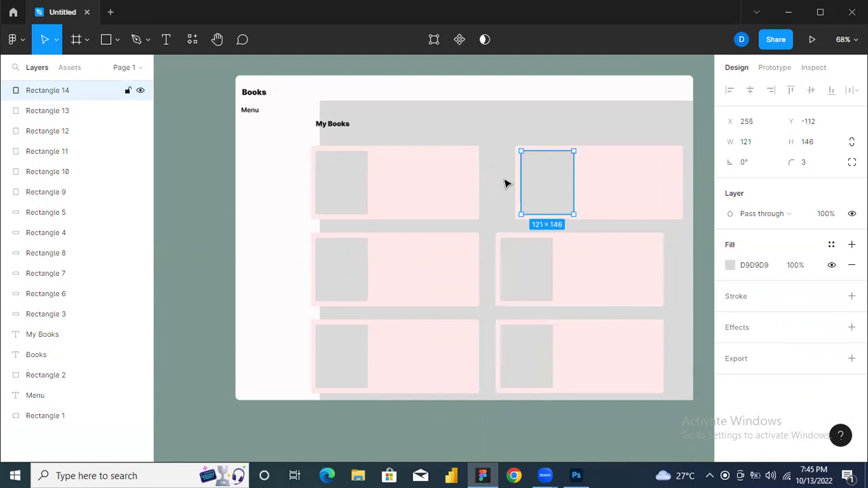
Nudge the top pink card of the left column rightward to X -189, inside the grey panel
click(441, 183)
key(Right)
key(Right)
key(Right)
key(Right)
key(Right)
key(Right)
key(Right)
key(Right)
key(Right)
key(Right)
key(Right)
key(Right)
key(Right)
key(Right)
key(Right)
key(Right)
key(Right)
key(Right)
key(Right)
key(Right)
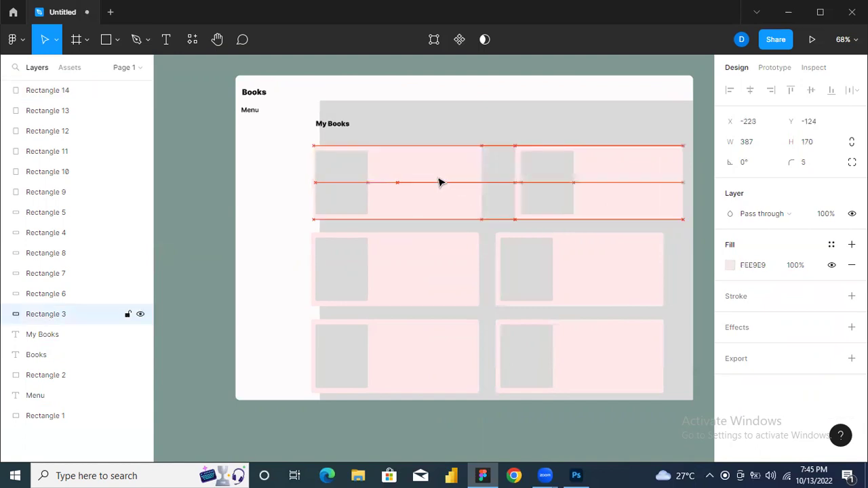
key(Right)
key(Right)
key(Right)
key(Right)
key(Right)
key(Right)
key(Right)
key(Right)
key(Right)
key(Right)
key(Right)
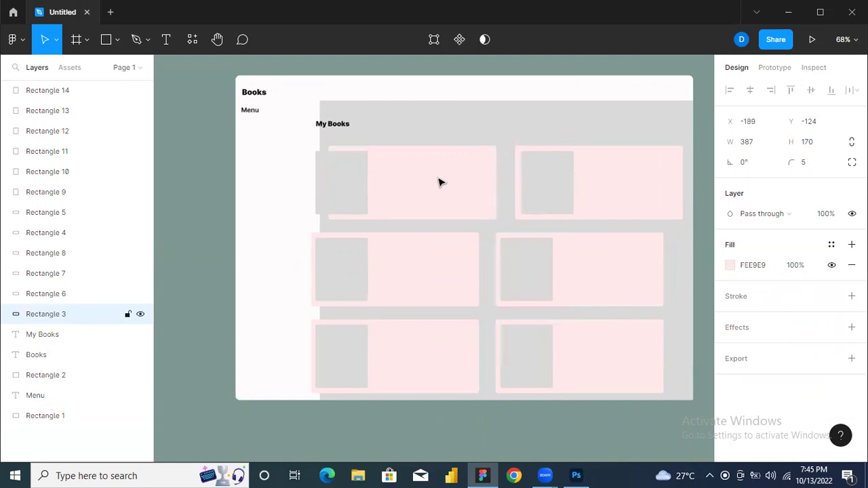
Nudge the grey image placeholder of the top left card rightward to X -175, back inside its card
click(360, 194)
key(Right)
key(Right)
key(Right)
key(Right)
key(Right)
key(Right)
key(Right)
key(Right)
key(Right)
key(Right)
key(Right)
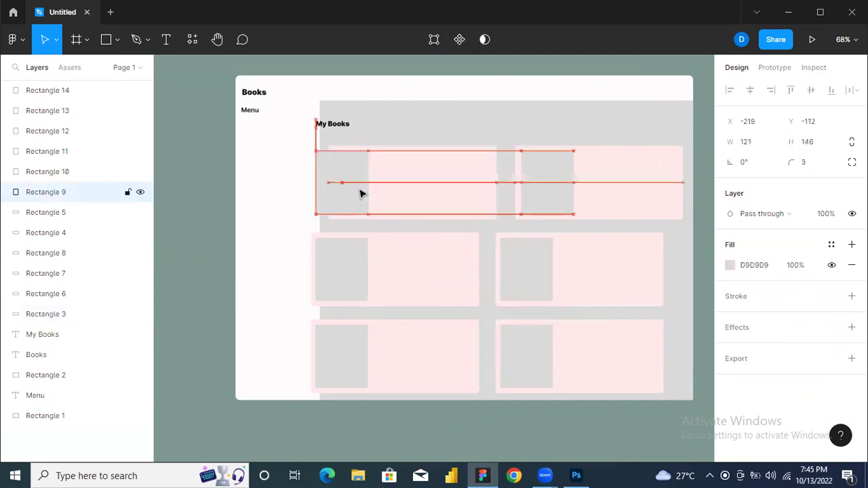
key(Right)
key(Right)
key(Right)
key(Right)
key(Right)
key(Right)
key(Right)
key(Right)
key(Right)
key(Right)
key(Right)
key(Right)
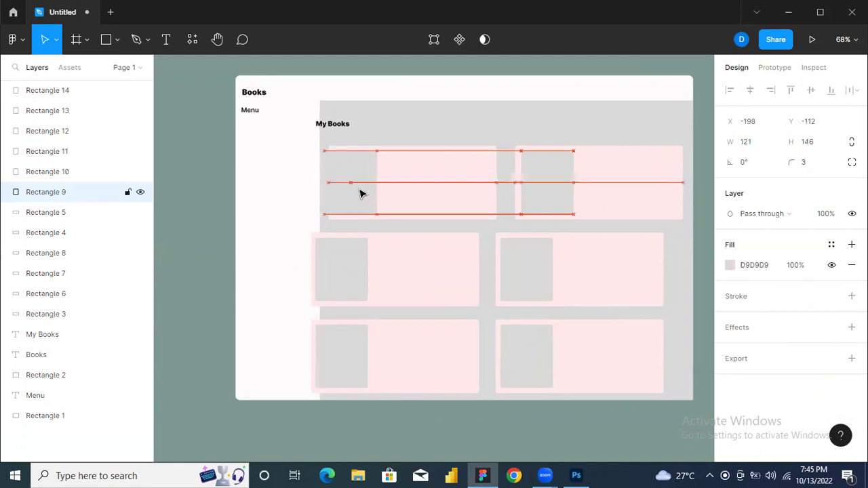
key(Right)
key(Right)
key(Right)
key(Right)
key(Right)
key(Right)
key(Right)
key(Right)
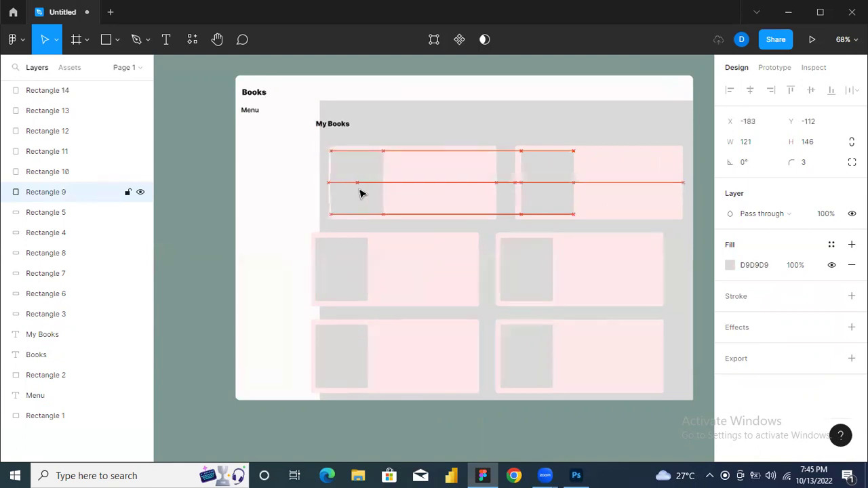
key(Right)
key(Right)
key(Right)
key(Right)
key(Right)
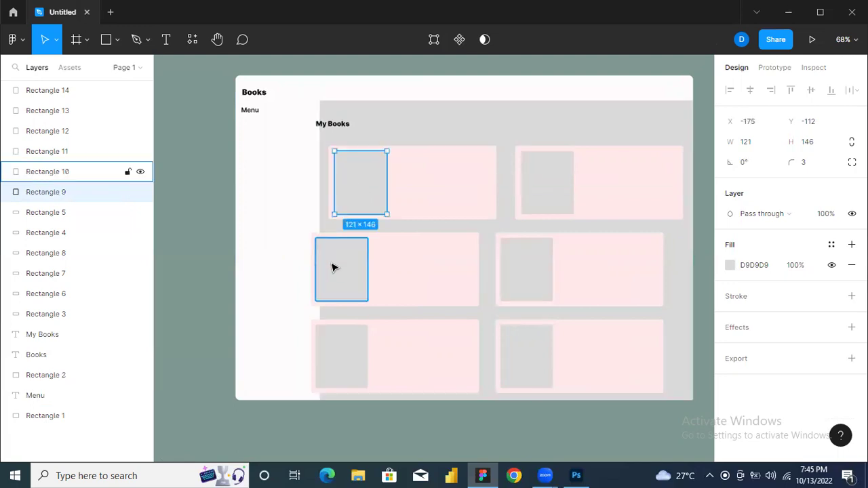
Shift the middle right pink card into line with the card above and place its grey placeholder at X 255, Y 88
click(332, 267)
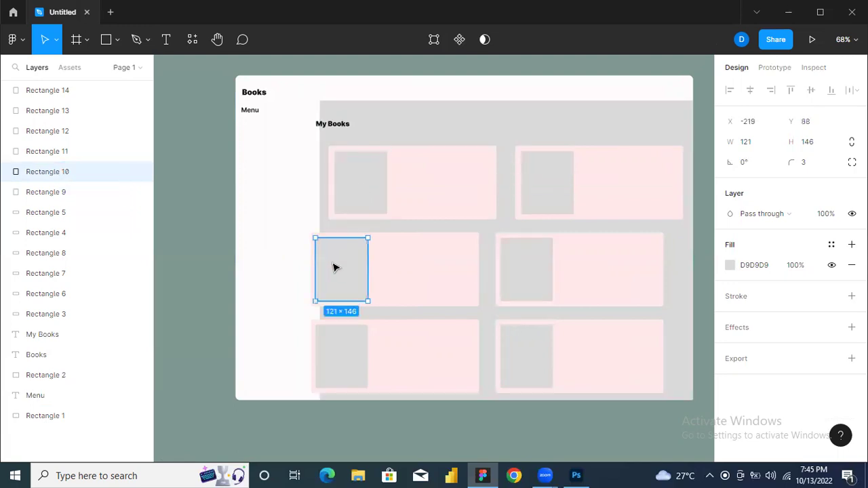
click(421, 269)
drag(593, 261, 590, 264)
click(537, 273)
drag(536, 273, 535, 274)
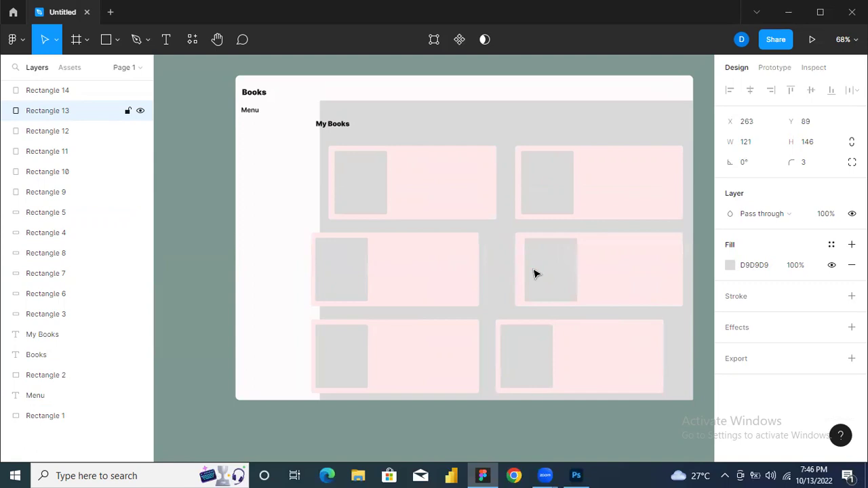
drag(535, 274, 535, 274)
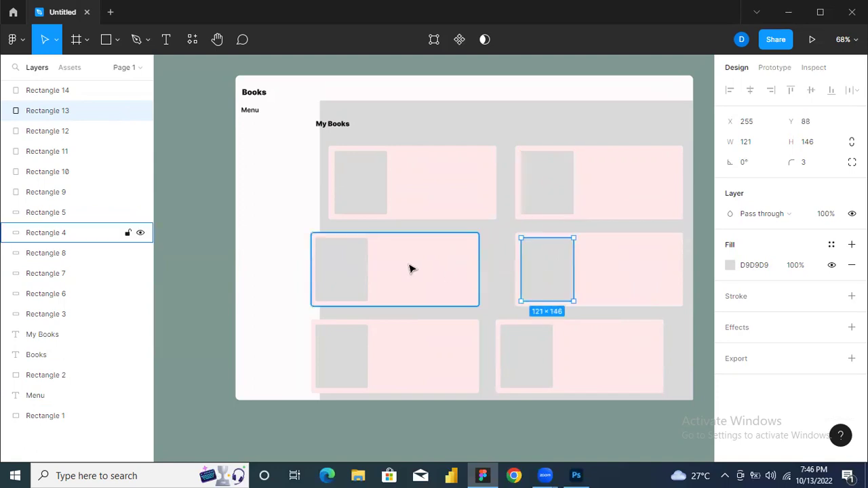
Shift the middle left pink card into line with the card above and move its grey placeholder to X -175, Y 88
click(434, 271)
drag(433, 271, 434, 271)
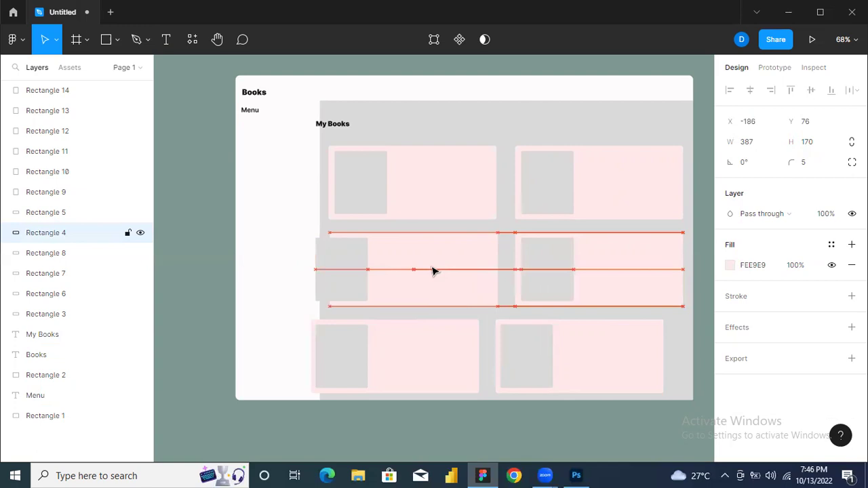
key(Left)
key(Left)
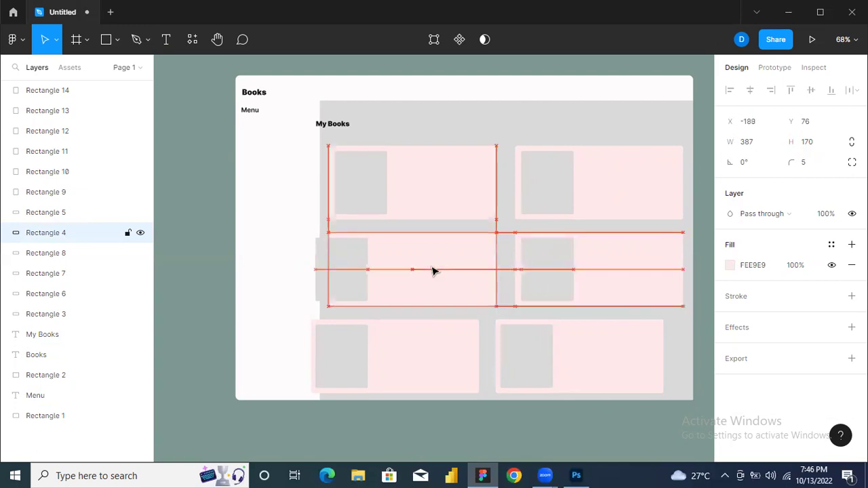
click(356, 278)
mouse_move(356, 279)
mouse_down()
mouse_move(374, 280)
mouse_move(360, 279)
mouse_up()
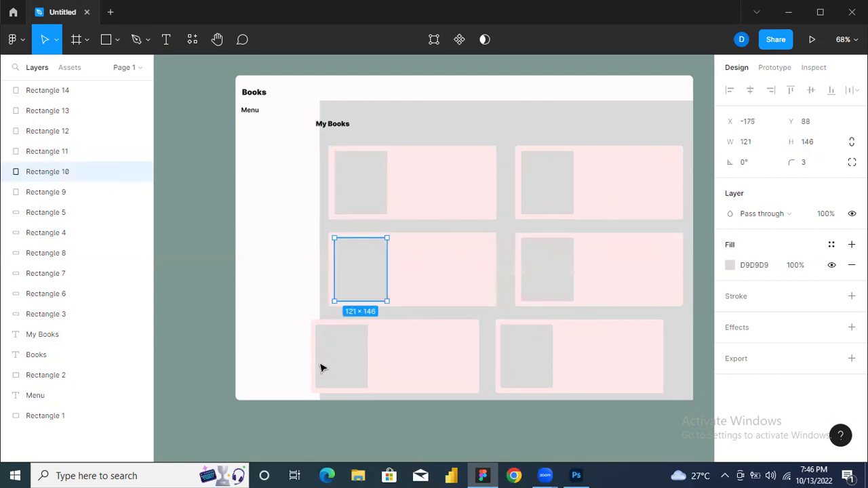
Nudge the grey image placeholder of the bottom left card rightward to X -175, in line with the placeholders above
click(340, 369)
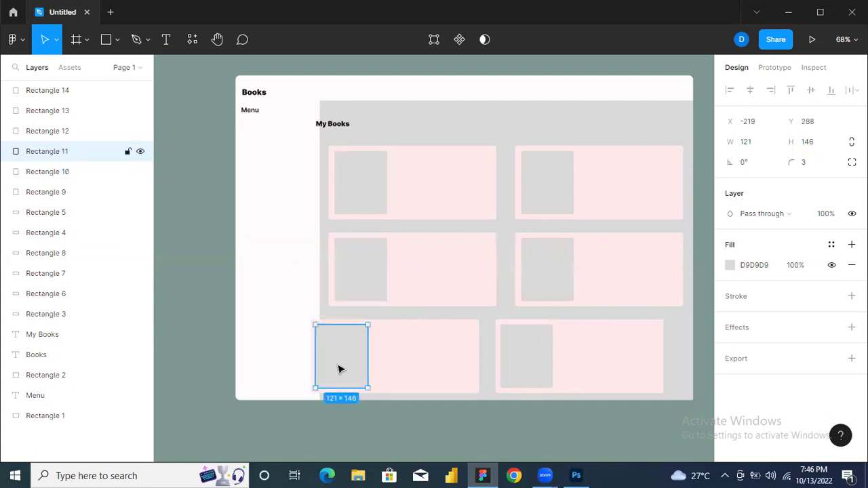
key(Right)
key(Right)
key(Right)
key(Right)
key(Right)
key(Right)
key(Right)
key(Right)
key(Right)
key(Right)
key(Right)
key(Right)
key(Right)
key(Right)
key(Right)
key(Right)
key(Right)
key(Right)
key(Right)
key(Right)
key(Right)
key(Right)
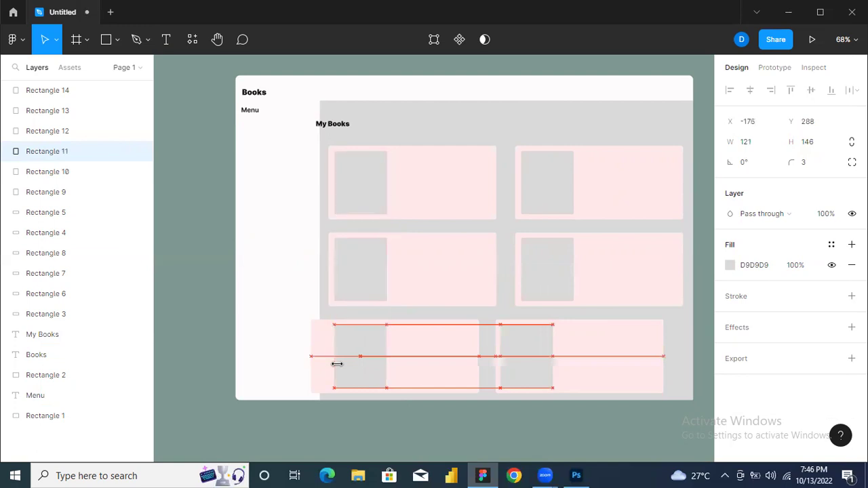
Nudge the grey image placeholder of the bottom right card rightward to X 255, in line with the placeholders above
click(434, 361)
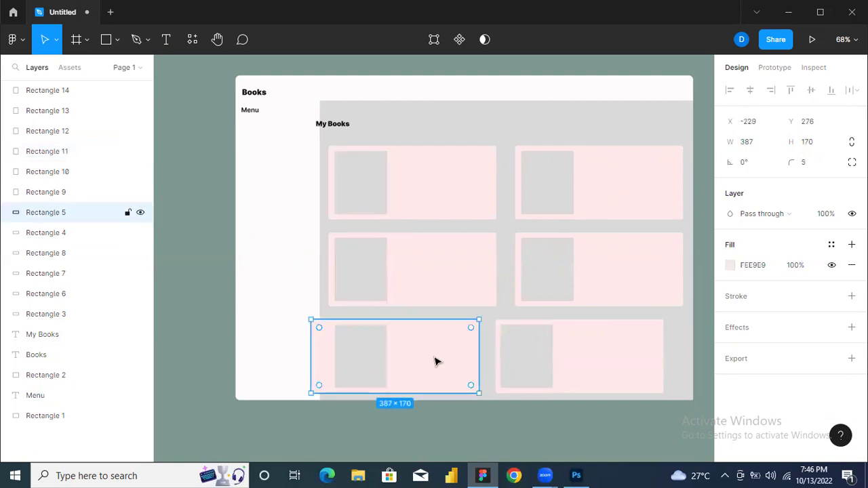
click(542, 368)
key(Right)
key(Right)
key(Right)
key(Right)
key(Right)
key(Right)
key(Right)
key(Right)
key(Right)
key(Right)
key(Right)
key(Right)
key(Right)
key(Right)
key(Right)
key(Right)
key(Right)
key(Right)
key(Right)
key(Right)
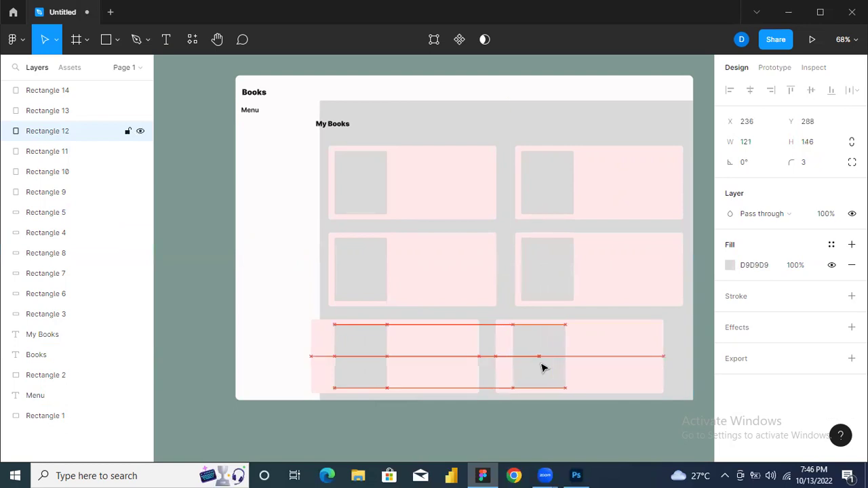
key(Right)
key(Right)
key(Right)
key(Right)
key(Right)
key(Right)
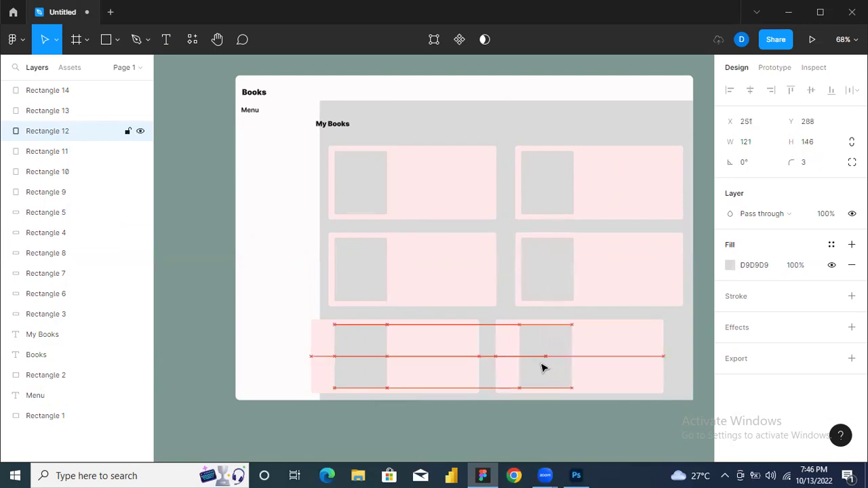
key(Right)
Nudge the bottom right pink card rightward to X 241, lined up with the right column and enclosing its placeholder
click(612, 363)
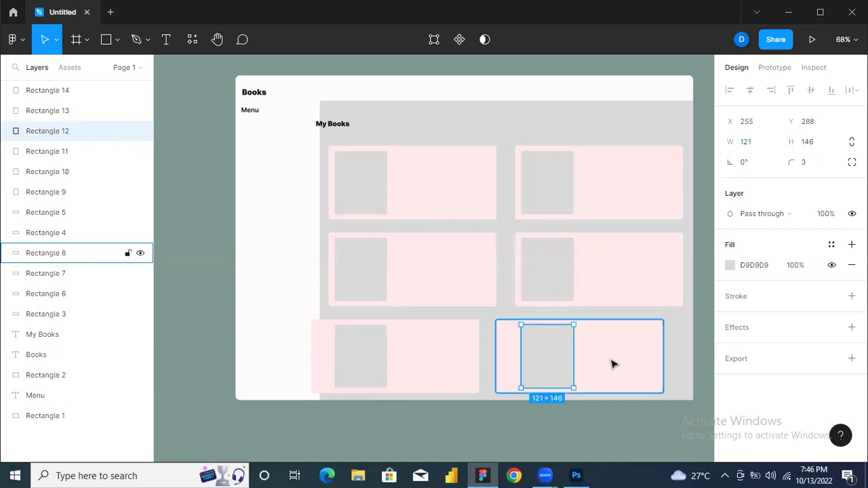
key(Right)
key(Right)
key(Right)
key(Right)
key(Right)
key(Right)
key(Right)
key(Right)
key(Right)
key(Right)
key(Right)
key(Right)
key(Right)
key(Right)
key(Right)
key(Right)
key(Right)
key(Right)
key(Right)
key(Right)
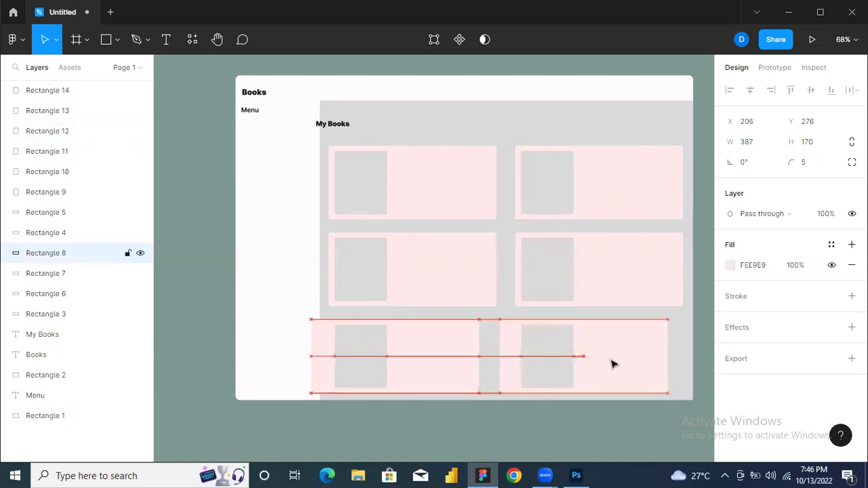
key(Right)
key(Right)
key(Right)
key(Right)
key(Right)
key(Right)
key(Right)
key(Right)
key(Right)
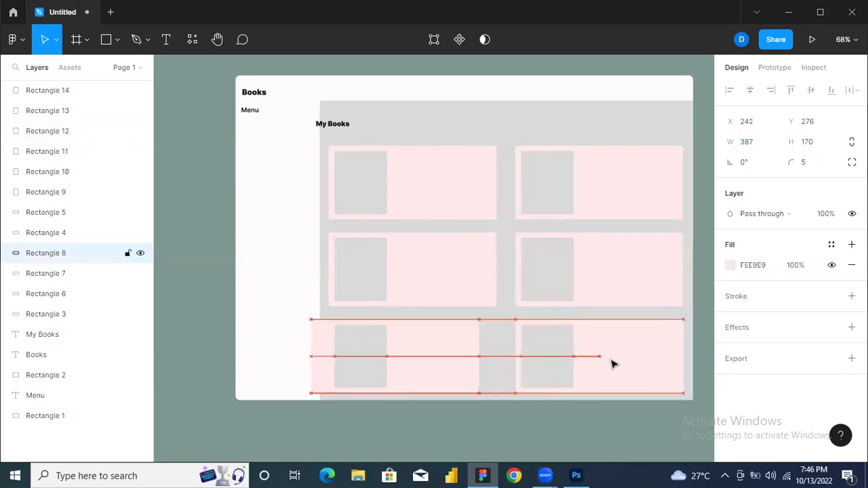
key(Left)
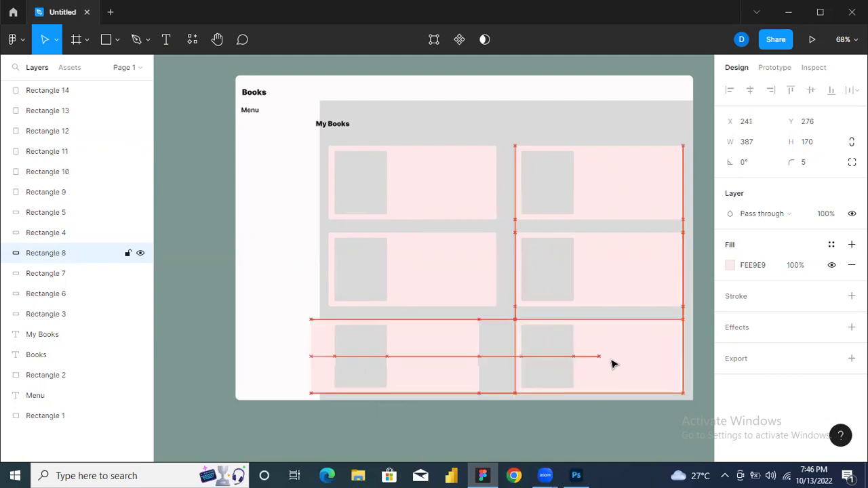
click(537, 368)
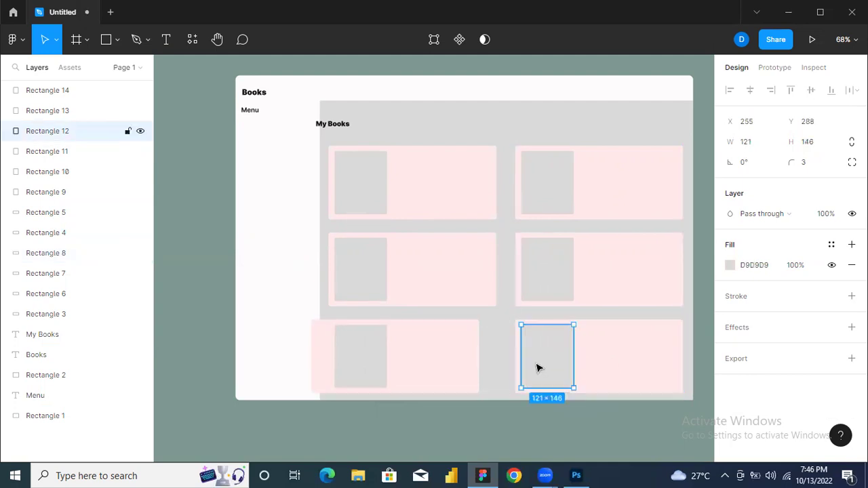
key(Right)
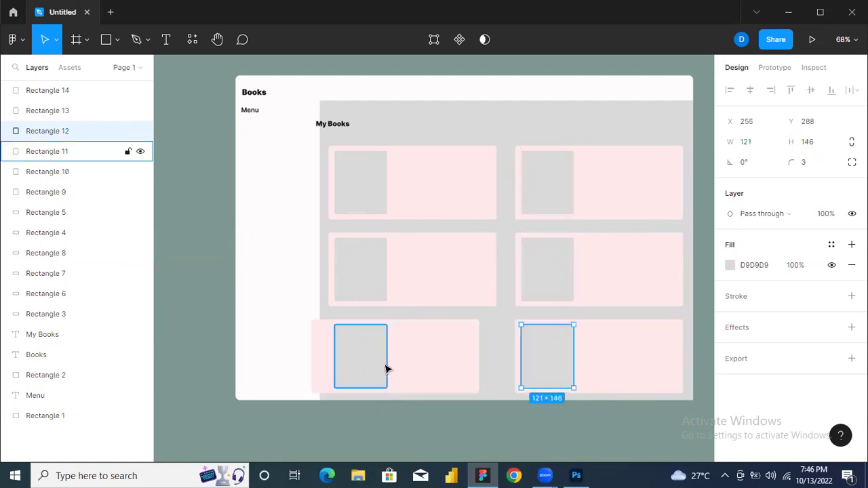
Nudge the bottom left pink card rightward to X -189, keeping its grey placeholder at X -175
click(440, 360)
key(shift+Right)
key(shift+Right)
key(shift+Right)
key(shift+Right)
key(shift+Right)
key(Left)
key(Left)
key(Left)
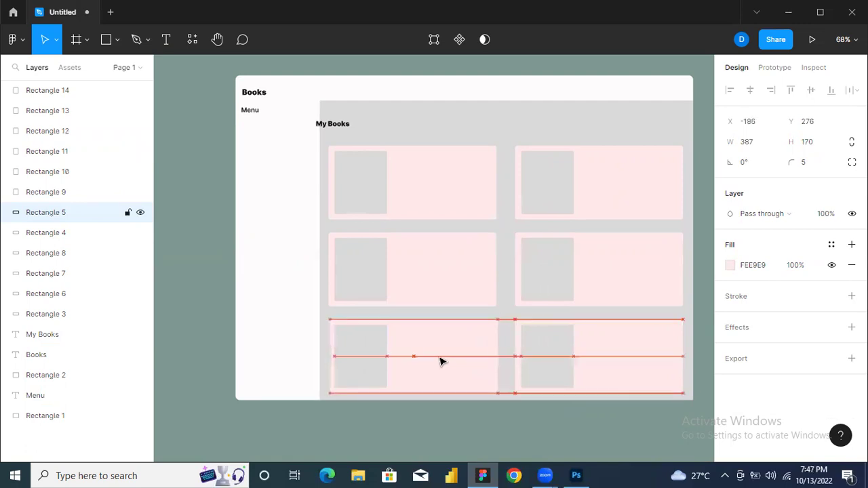
key(Left)
key(Left)
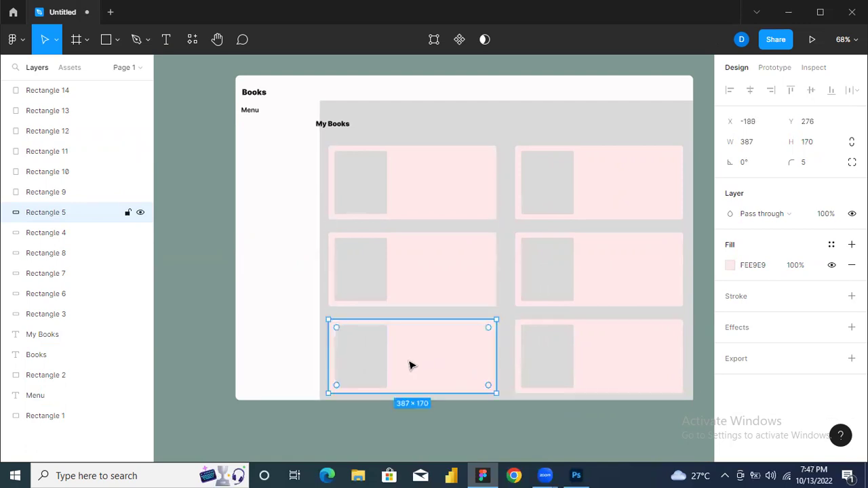
click(352, 367)
key(Left)
key(Right)
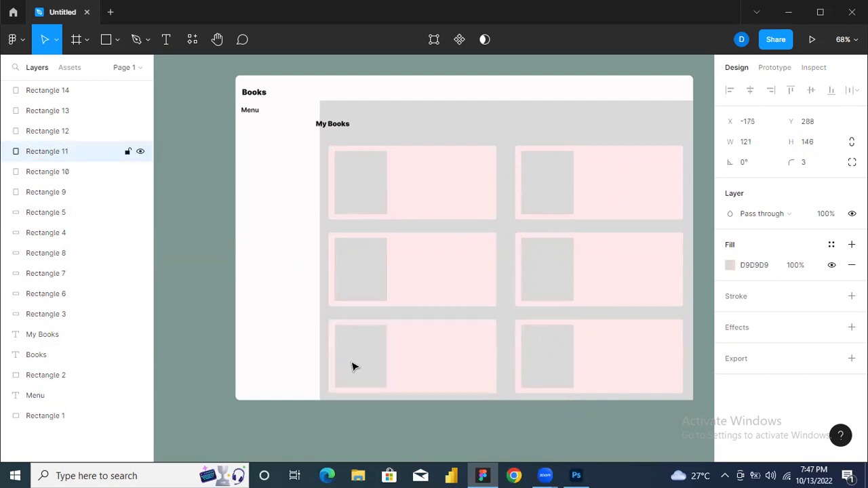
Nudge the "My Books" heading rightward to X -192, inside the grey panel above the left column of cards
click(281, 244)
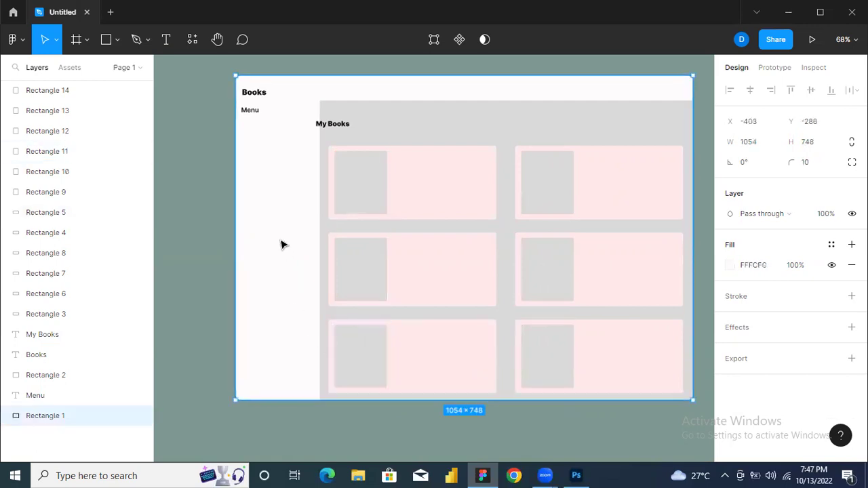
click(331, 124)
key(shift+Right)
key(shift+Right)
key(Right)
key(Right)
key(Right)
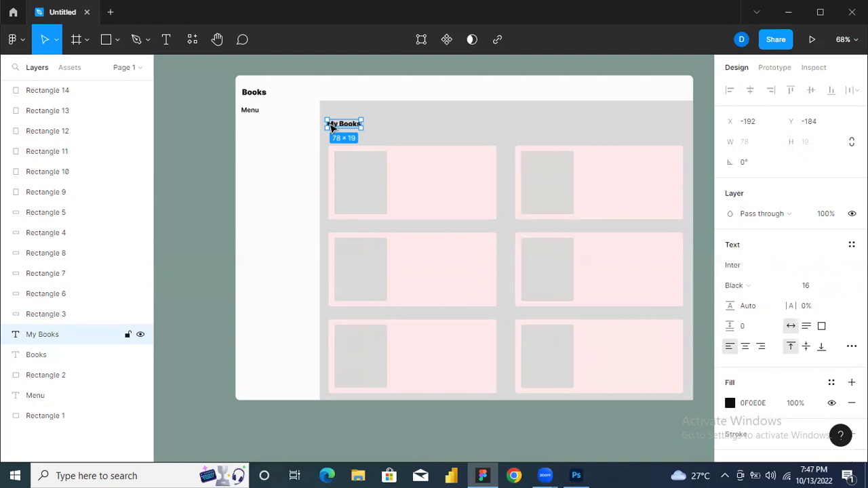
Nudge the "My Books" heading rightward to X -184 above the left column of cards
key(Right)
key(Right)
key(Right)
key(Right)
key(Right)
key(Right)
key(Right)
key(Right)
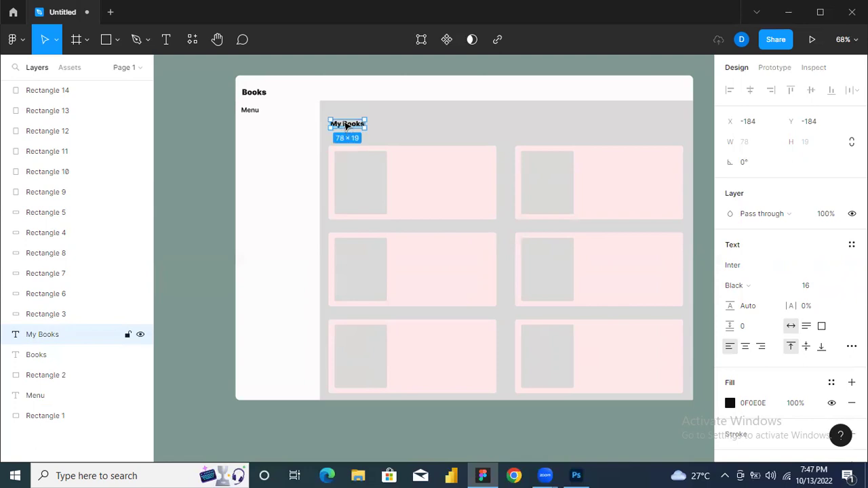
Set the "My Books" heading's font size to 24, trying 20 and 22 first
double_click(346, 125)
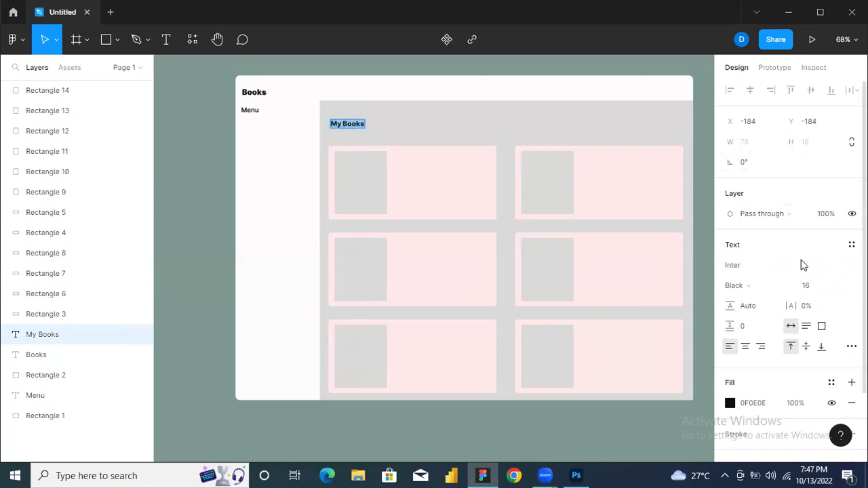
click(841, 288)
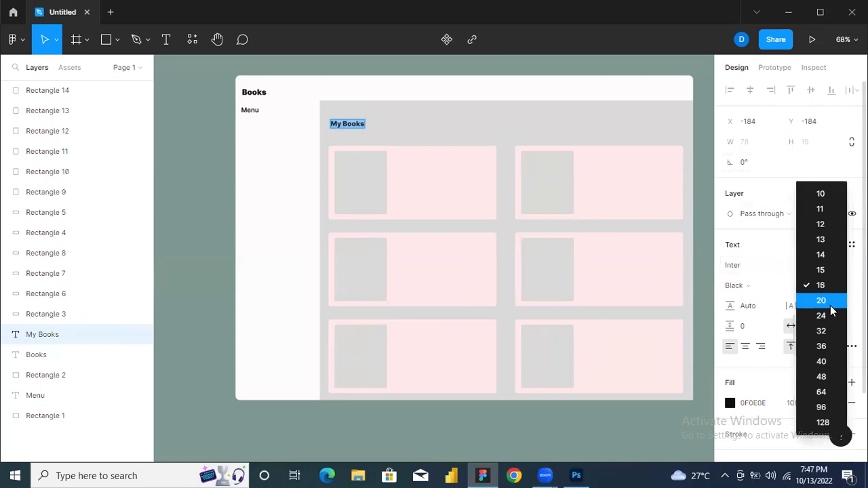
click(821, 300)
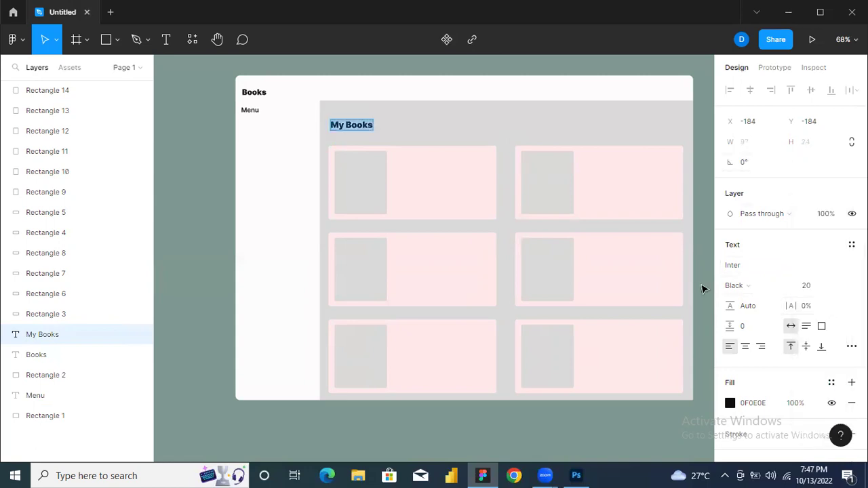
click(806, 289)
text(2)
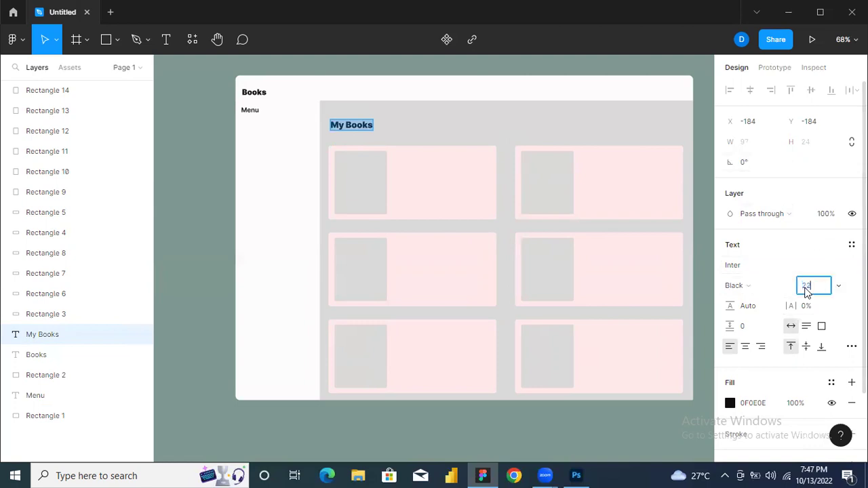
text(2)
key(Return)
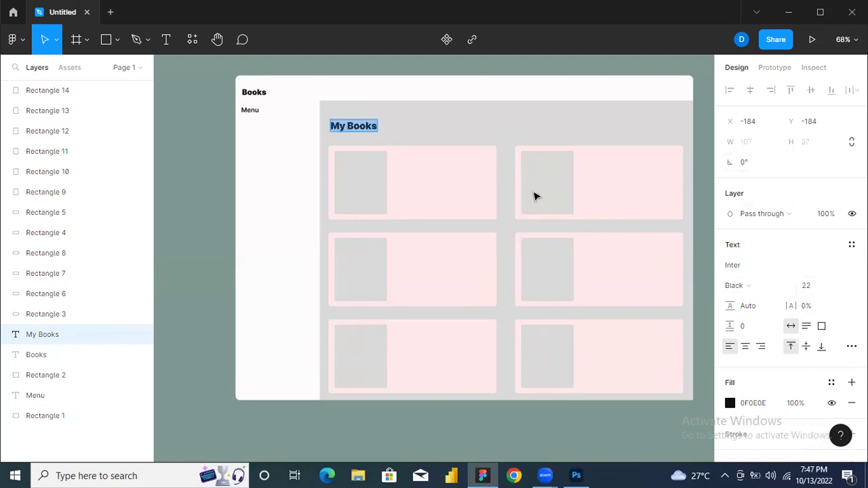
click(807, 284)
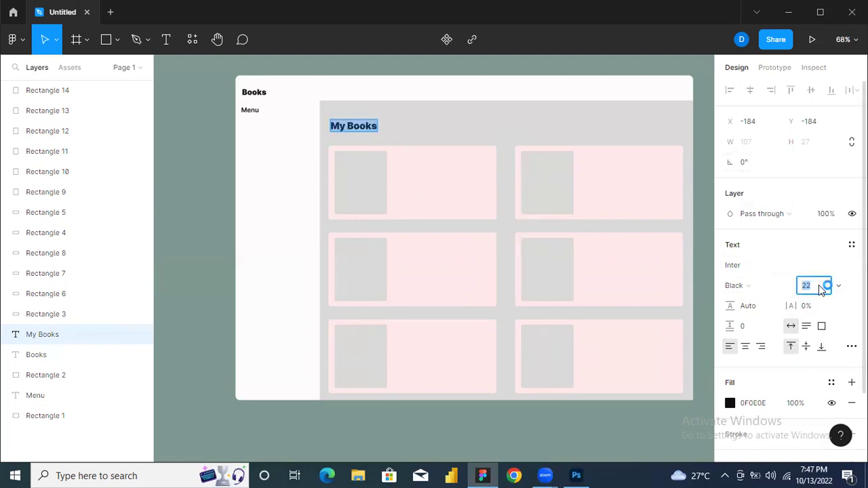
click(838, 290)
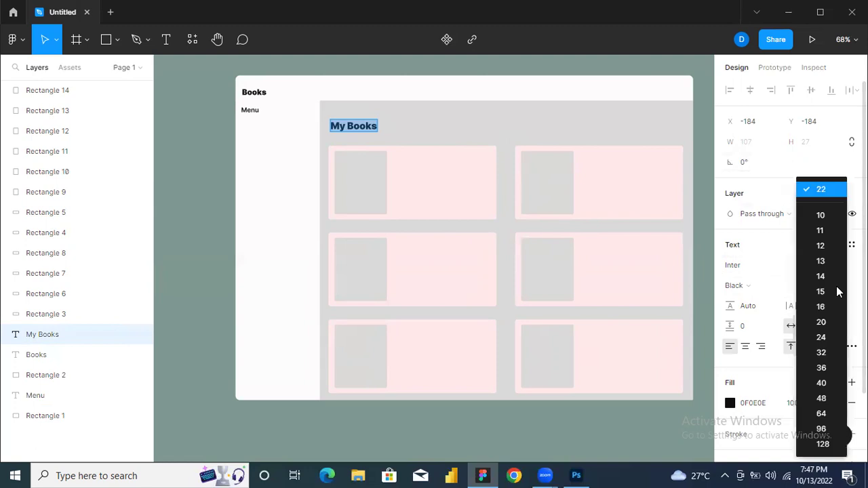
click(823, 337)
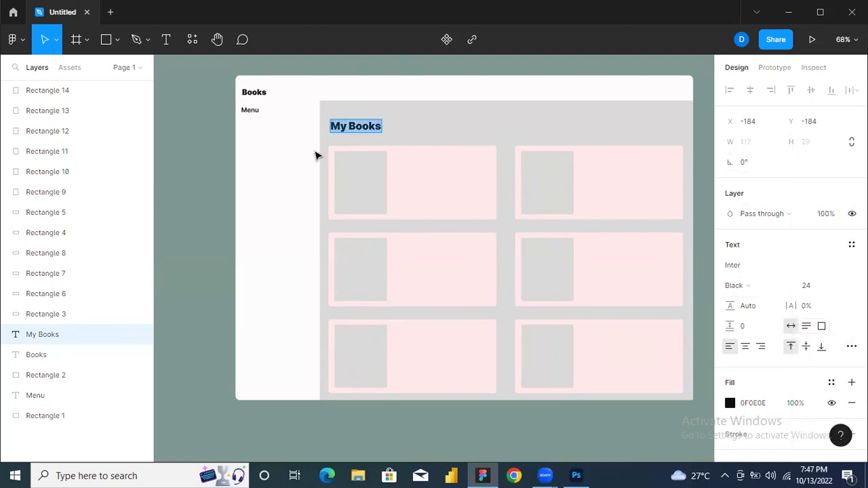
key(Escape)
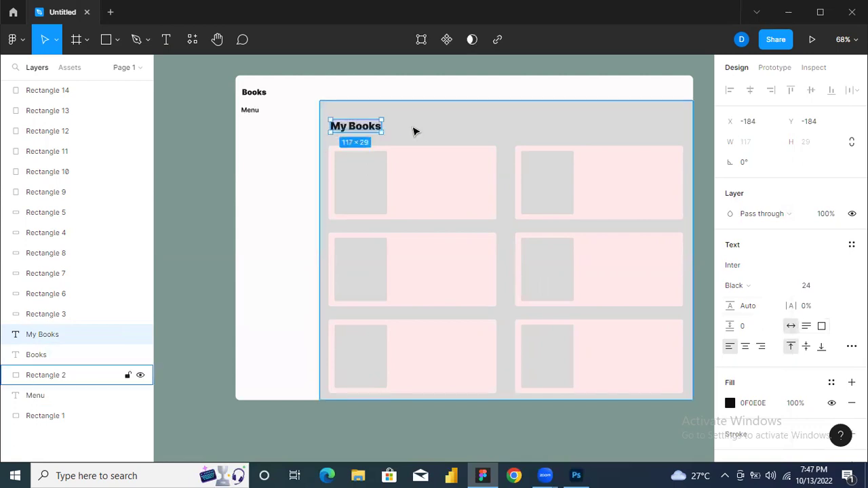
key(Escape)
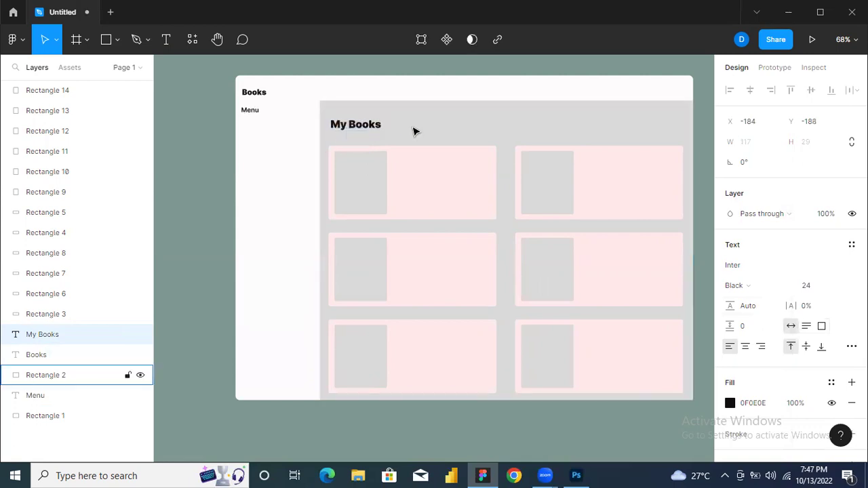
Nudge the "My Books" heading up and leftward to X -189, Y -200, aligned with the left edge of the cards
key(Up)
key(Up)
key(Up)
key(Up)
key(Up)
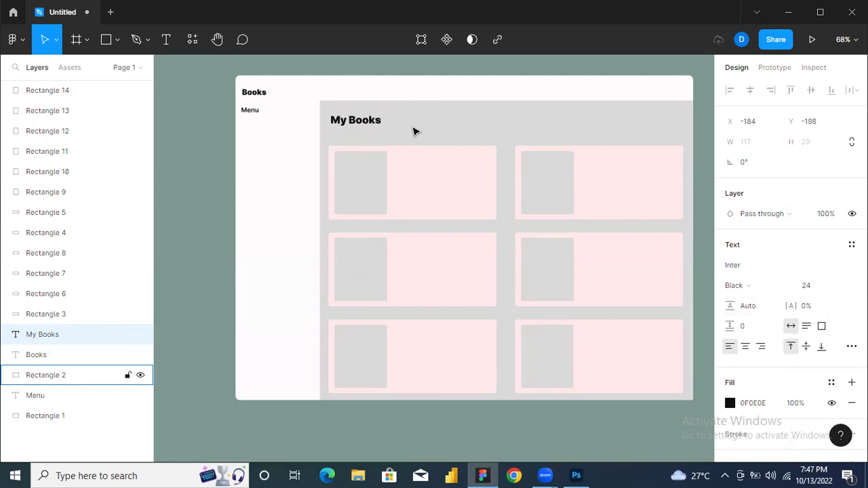
key(Up)
key(Up)
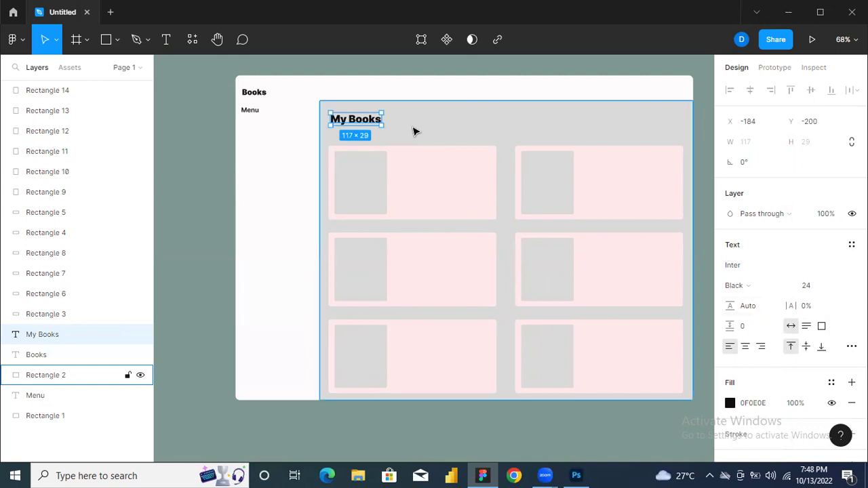
key(Left)
key(Left)
key(Left)
key(Left)
key(Left)
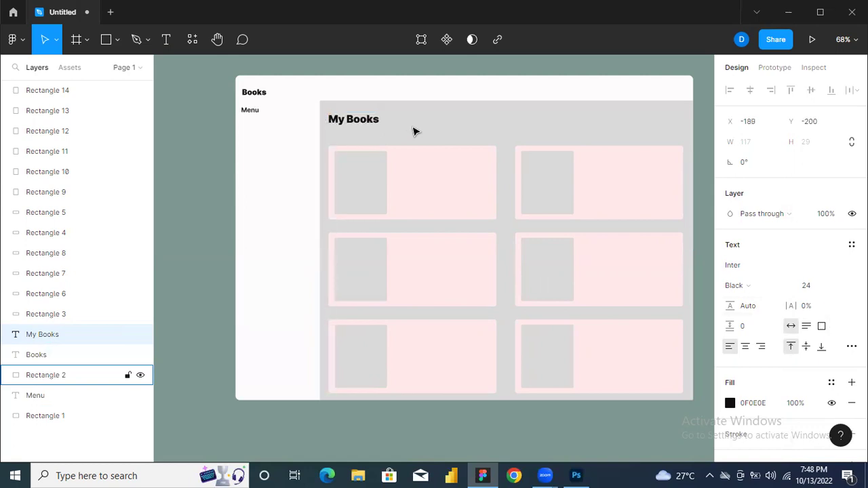
Set the font size of the "Books" title to 22, trying 20 first
double_click(260, 95)
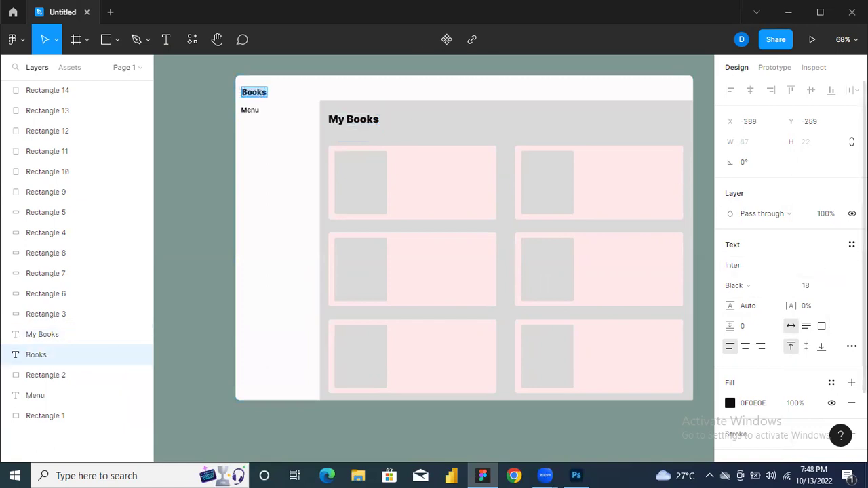
click(839, 286)
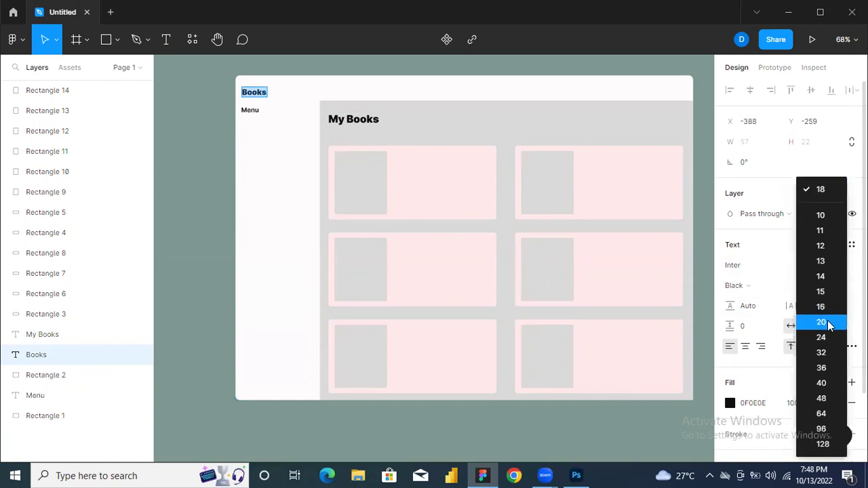
click(829, 323)
click(807, 288)
double_click(806, 288)
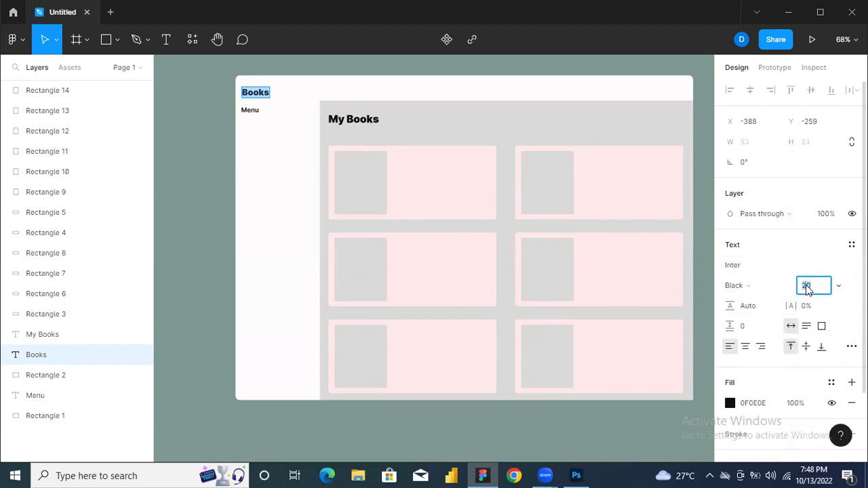
text(2)
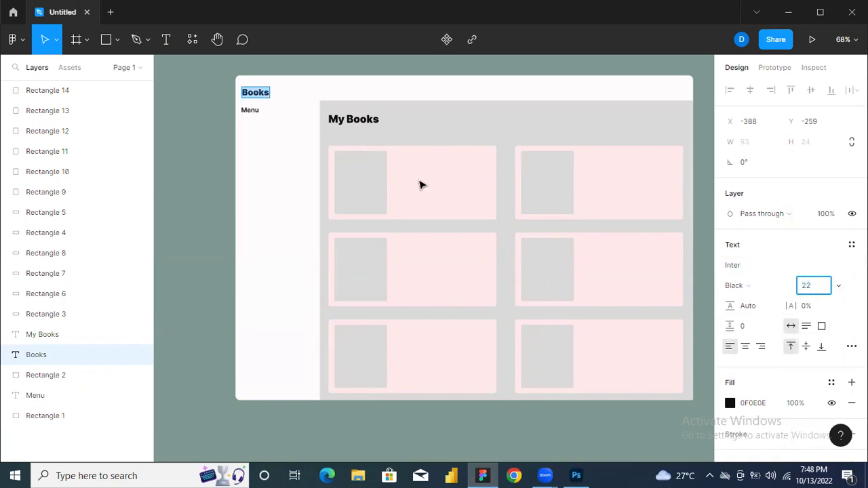
key(Return)
click(257, 147)
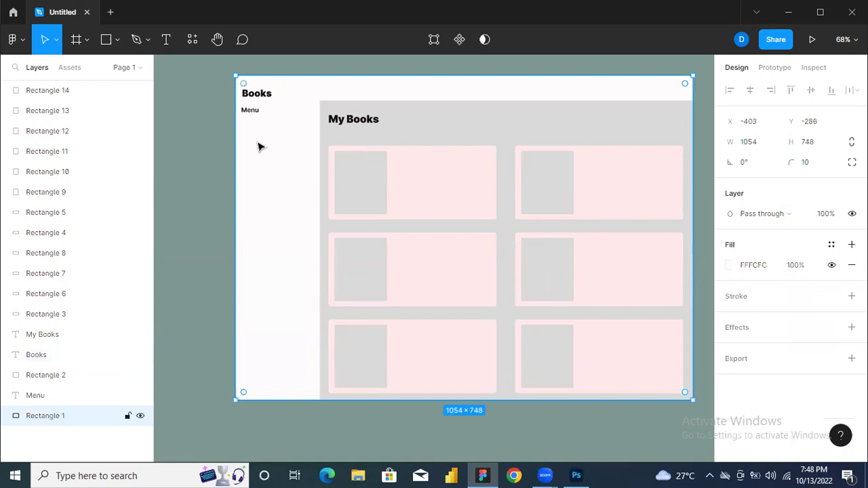
Set the font size of the "Menu" label in the sidebar to 18
double_click(251, 109)
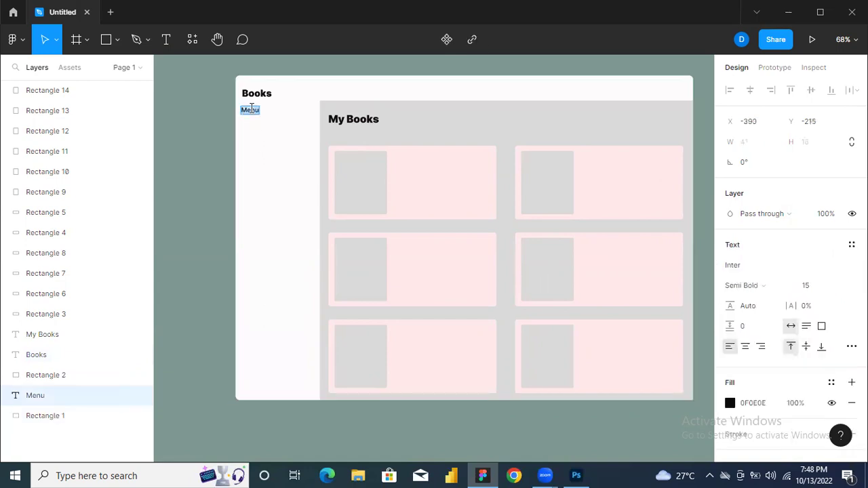
click(840, 287)
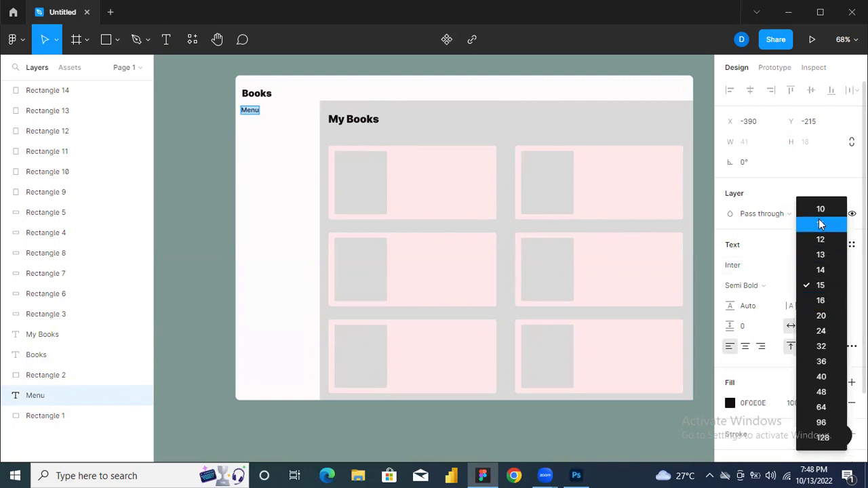
click(820, 285)
click(808, 285)
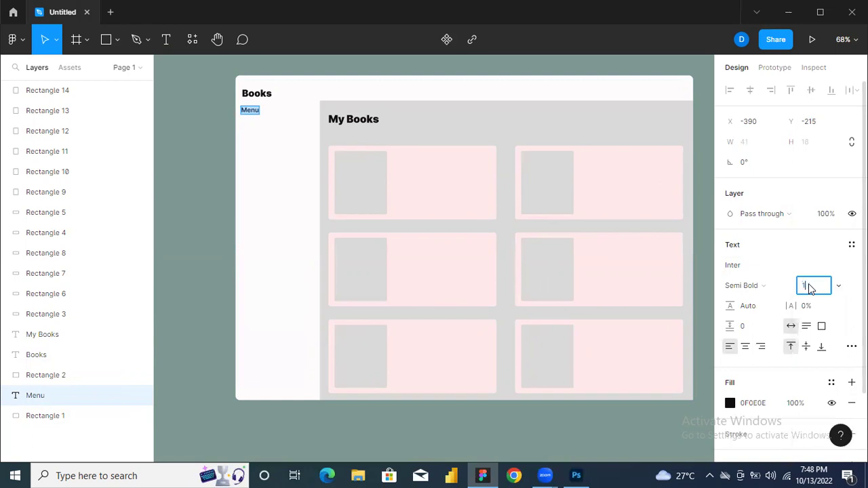
key(Return)
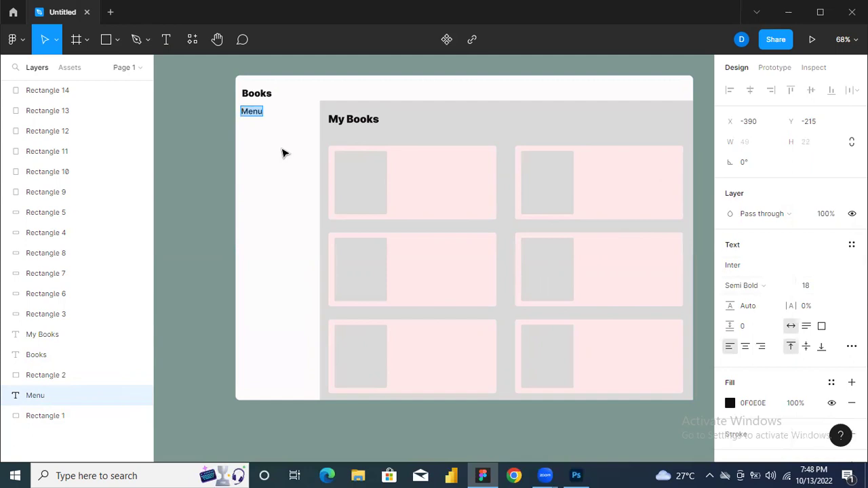
key(Right)
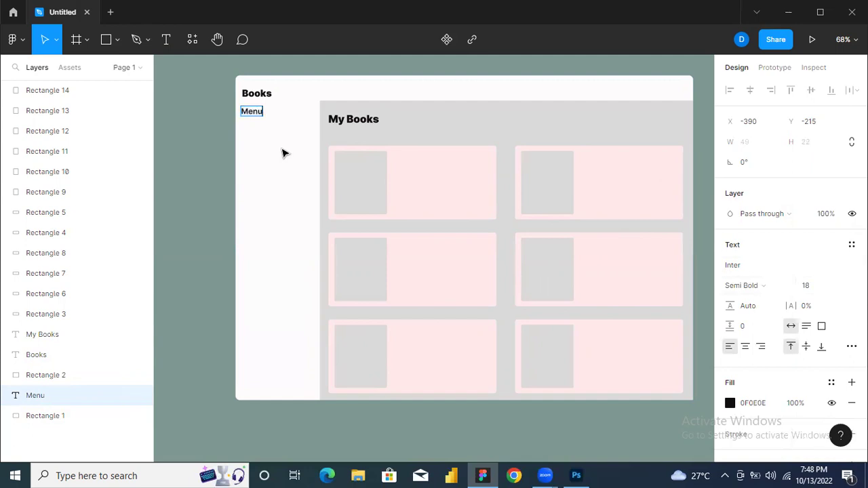
key(Escape)
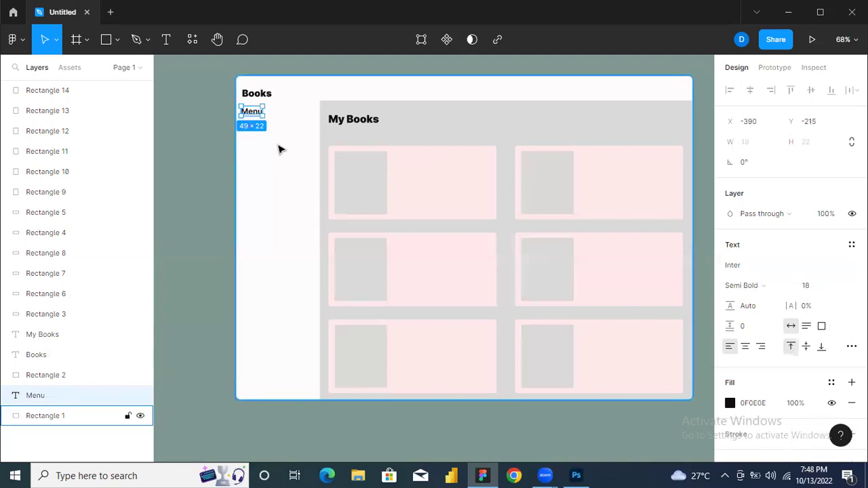
Nudge the "Menu" label down and slightly rightward to X -388, Y -199, aligned under the "Books" title
key(Down)
key(Down)
key(Down)
key(Down)
key(Down)
key(Down)
key(Down)
key(Down)
key(Down)
key(Down)
key(Down)
key(Down)
key(Down)
key(Down)
key(Down)
key(Down)
key(Right)
key(Right)
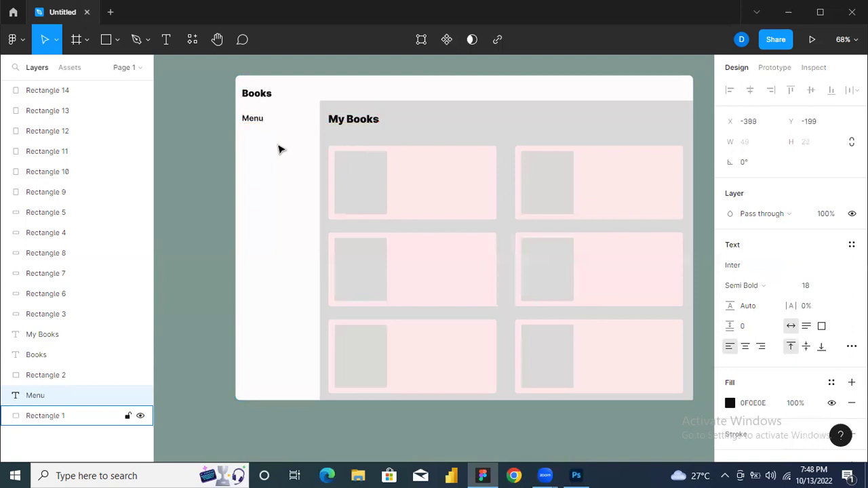
Change the font weight of the "Menu" label to Bold
double_click(253, 120)
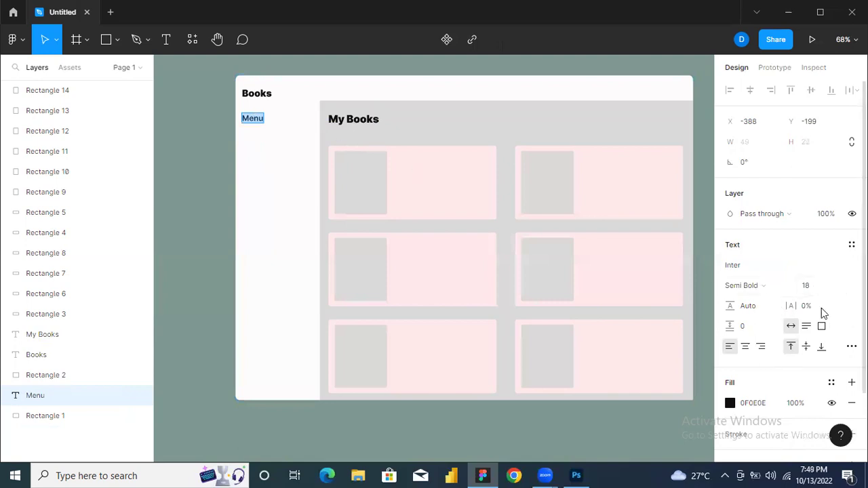
click(788, 286)
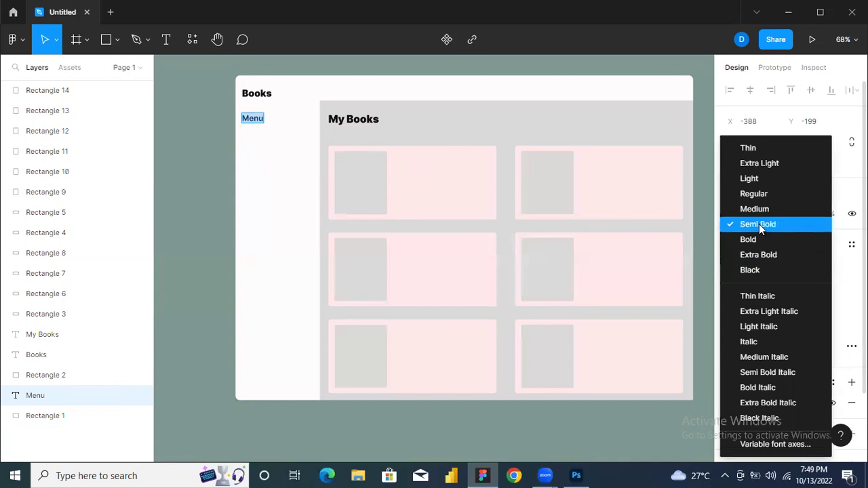
click(749, 240)
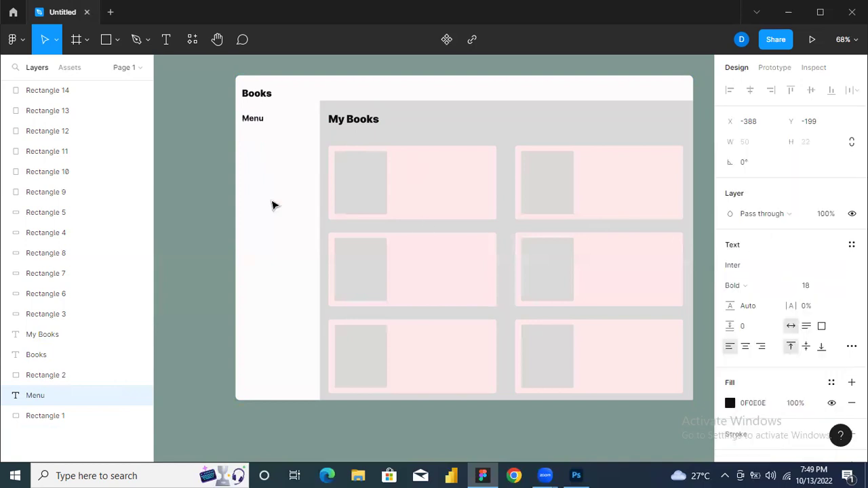
key(Escape)
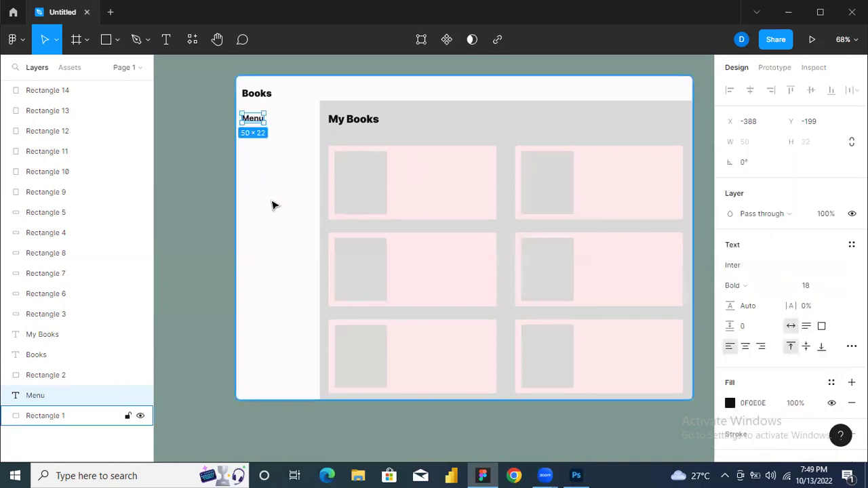
Draw a grey rectangle about 194 × 36 below the "Menu" label, spanning the full width of the sidebar
click(105, 40)
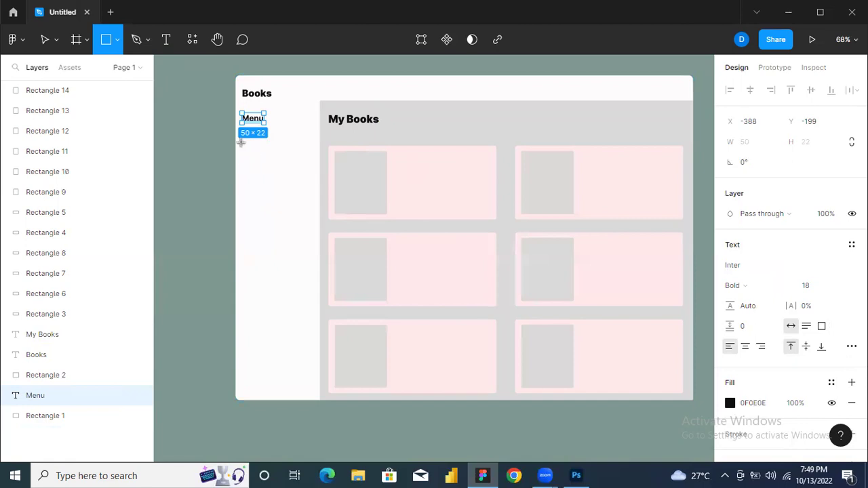
mouse_move(235, 138)
mouse_down()
mouse_move(317, 148)
mouse_move(316, 156)
mouse_up()
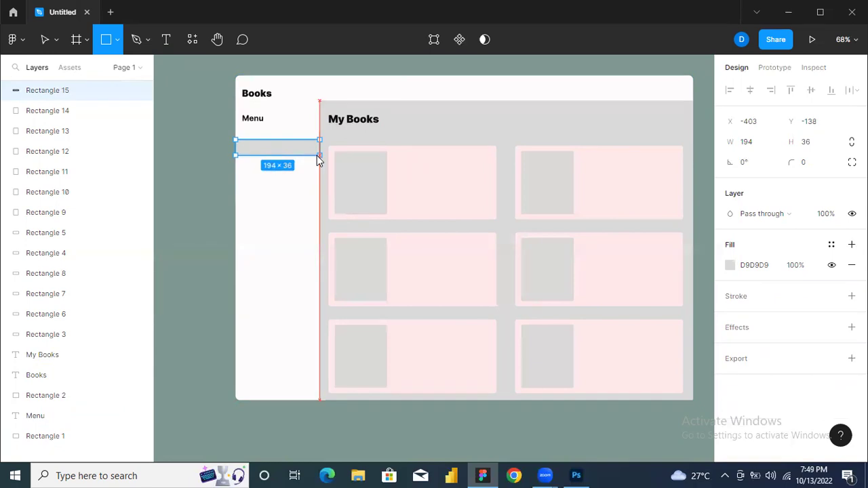
drag(319, 160, 316, 155)
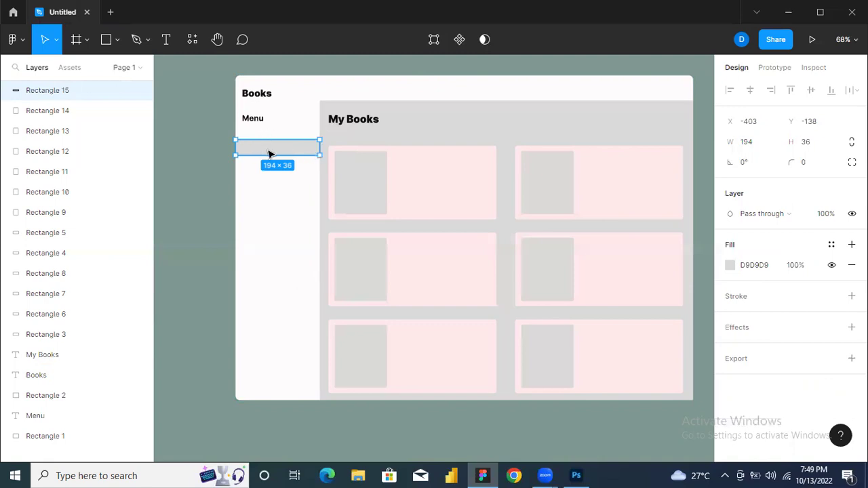
Add the text "My books" with a near-black 0F0E0E fill inside the grey bar below the "Menu" label
click(165, 40)
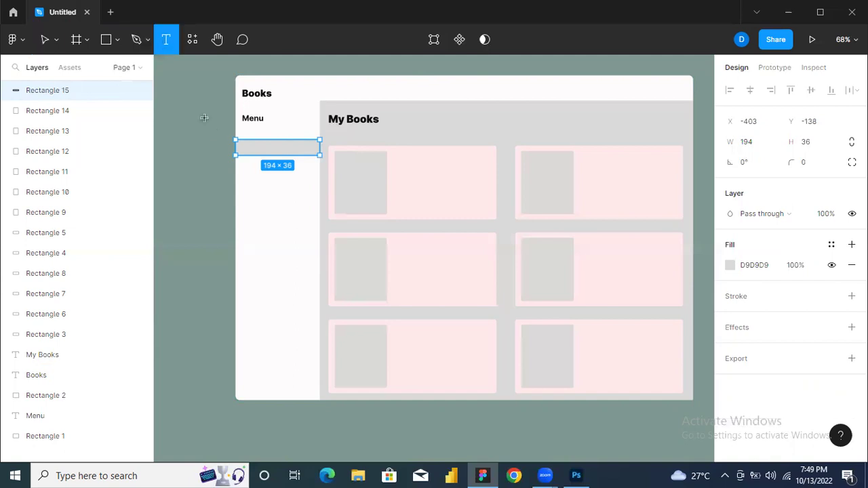
click(255, 145)
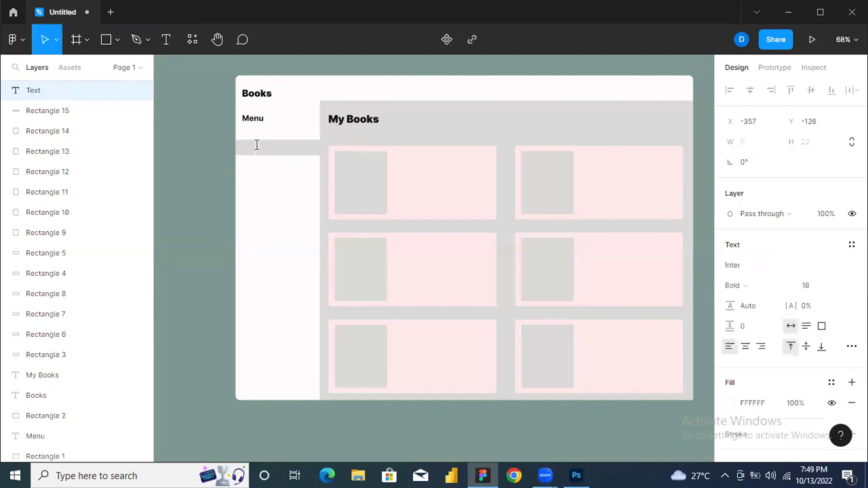
click(729, 405)
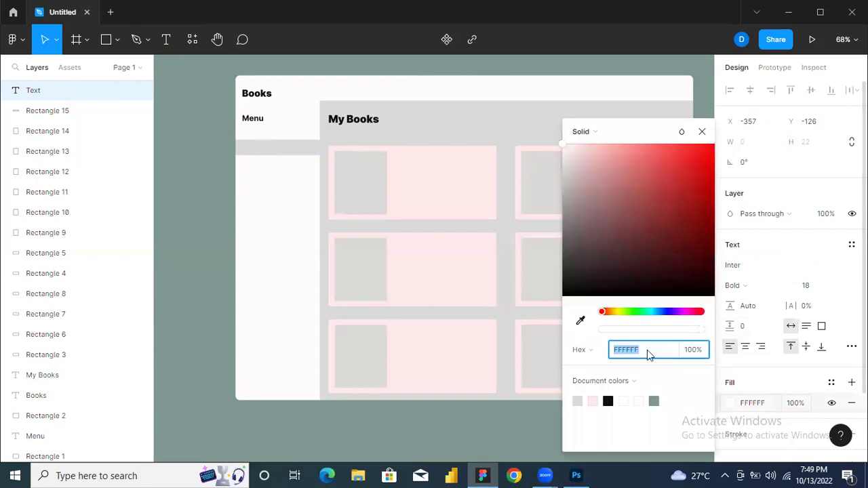
click(608, 401)
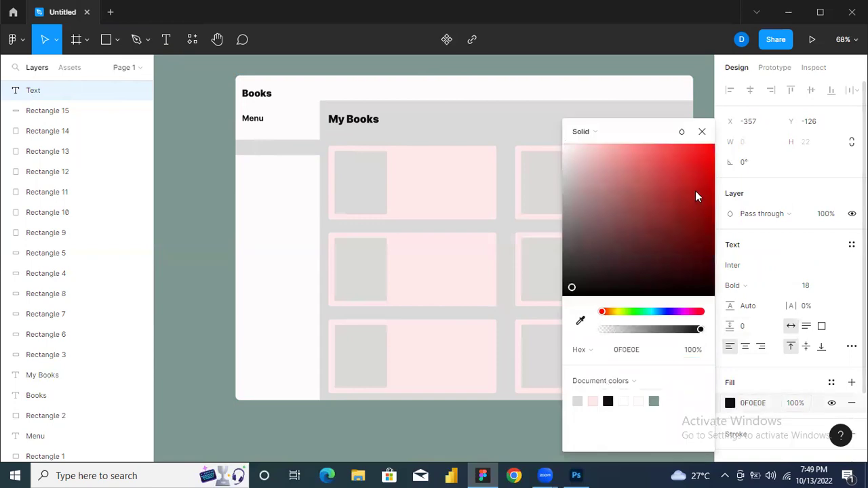
click(702, 132)
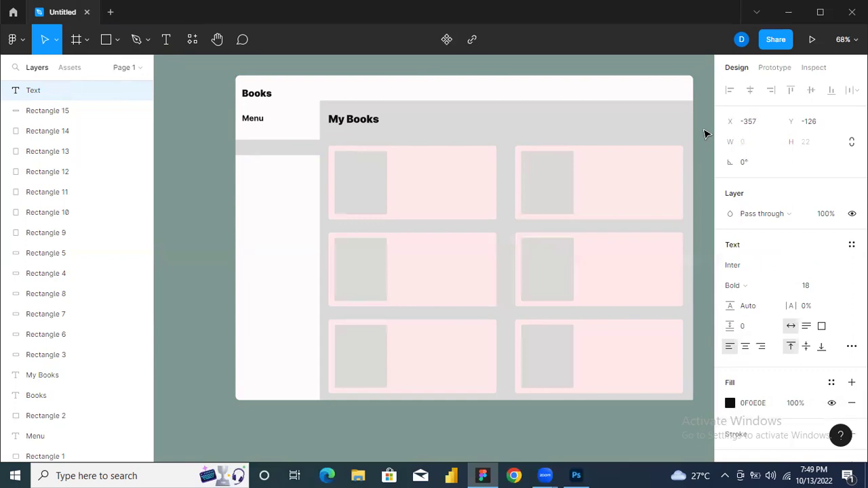
text(My books)
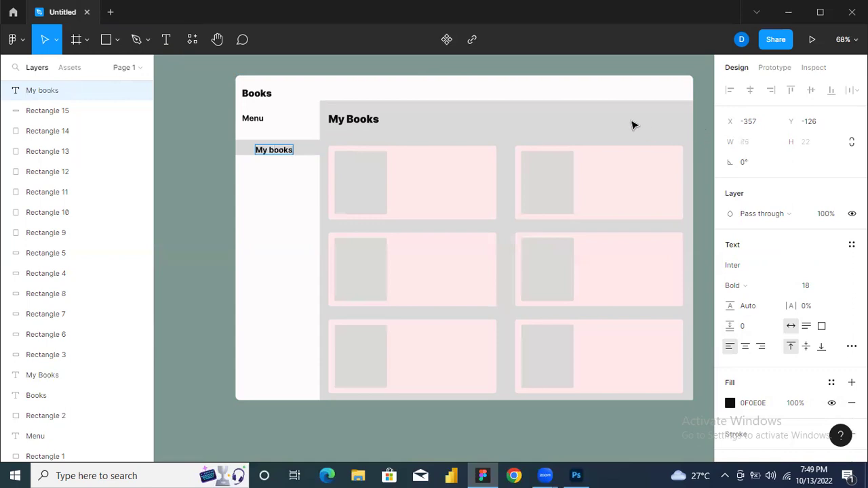
Recolor the "My books" sidebar text to bright pink, E815AD
key(ctrl+a)
click(730, 402)
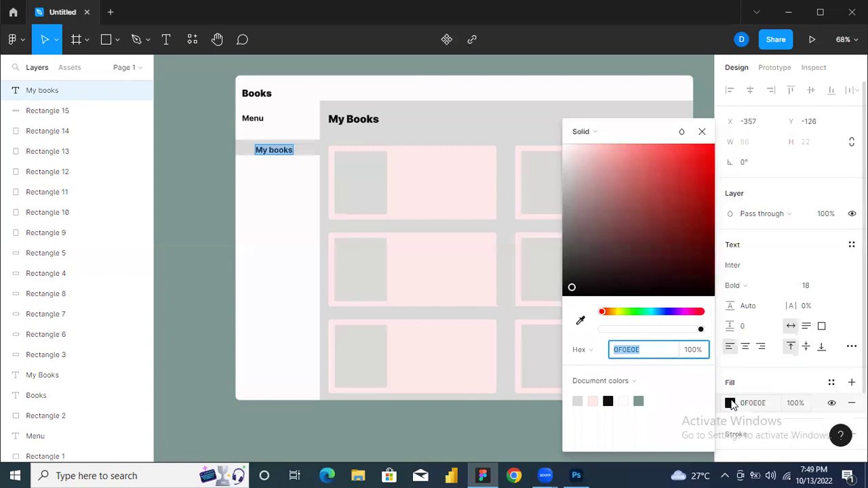
click(689, 314)
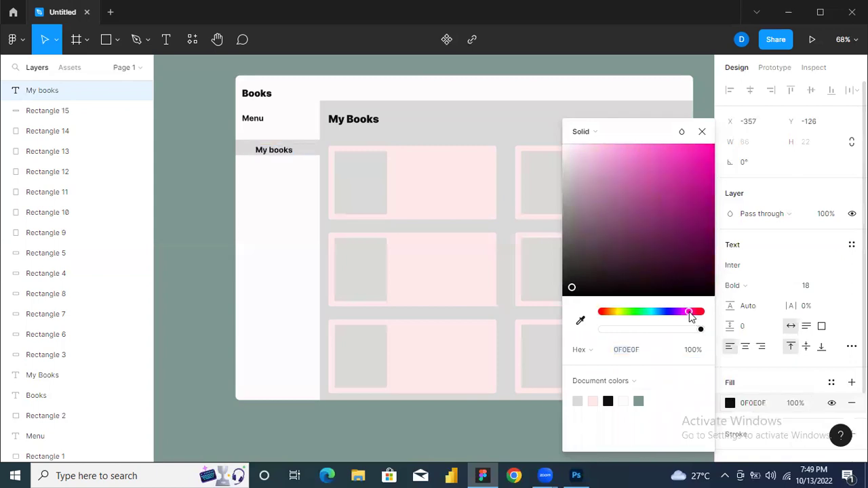
click(700, 161)
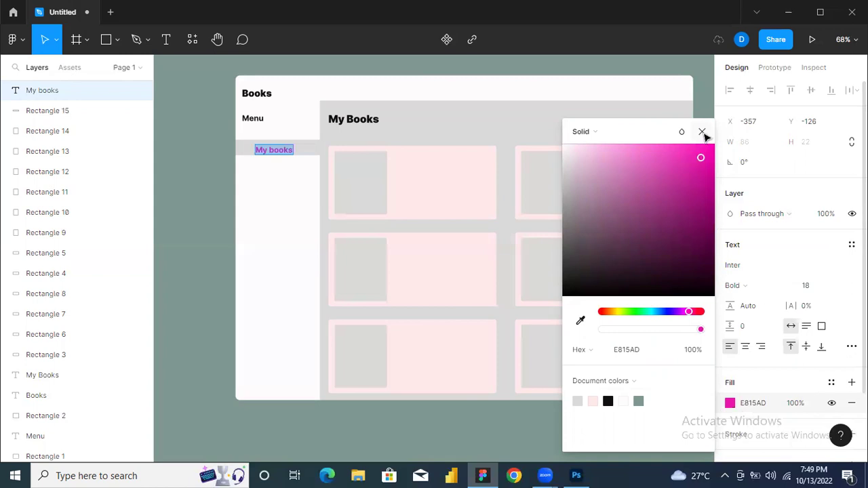
click(701, 133)
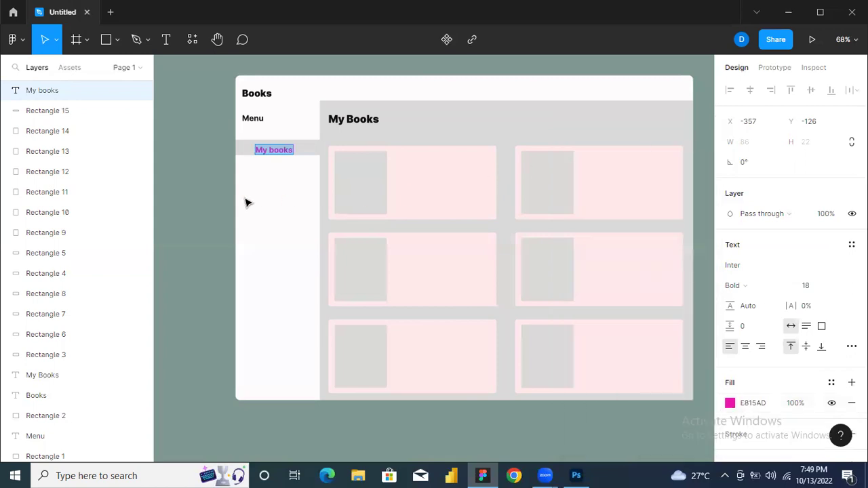
key(Escape)
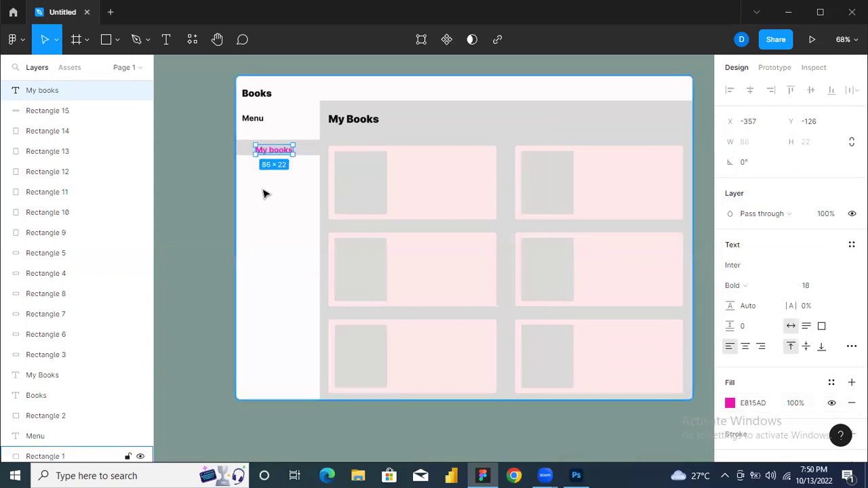
Nudge the "My books" sidebar text up and rightward to X -342, Y -131, within the grey bar
key(Up)
key(Up)
key(Up)
key(Up)
key(Up)
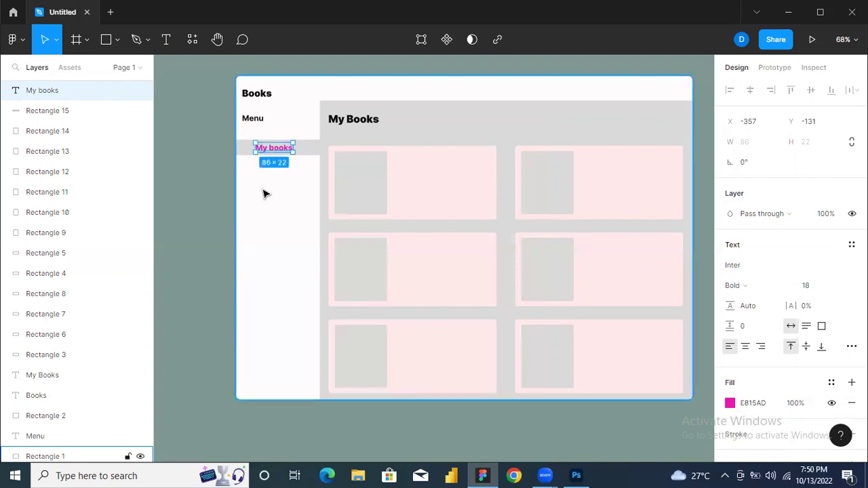
key(Right)
key(Right)
key(Right)
key(Right)
key(Right)
key(Right)
key(Right)
key(Right)
key(Right)
key(Right)
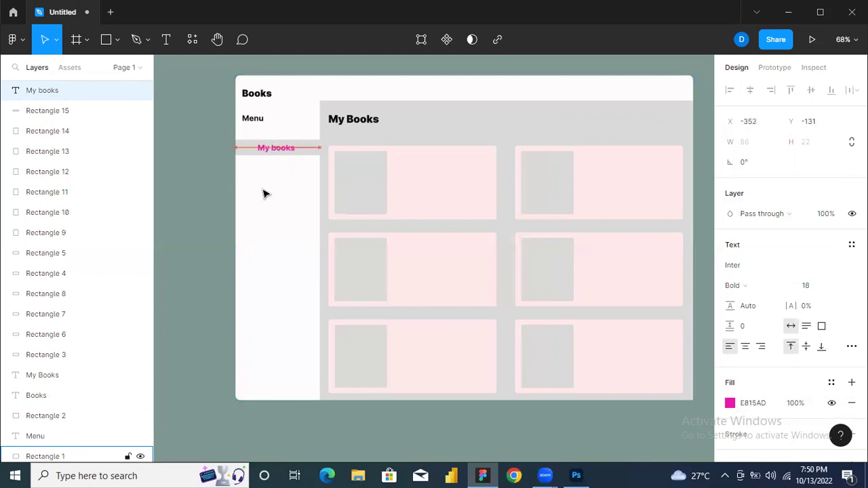
key(Right)
key(Right)
key(Right)
key(Right)
key(Right)
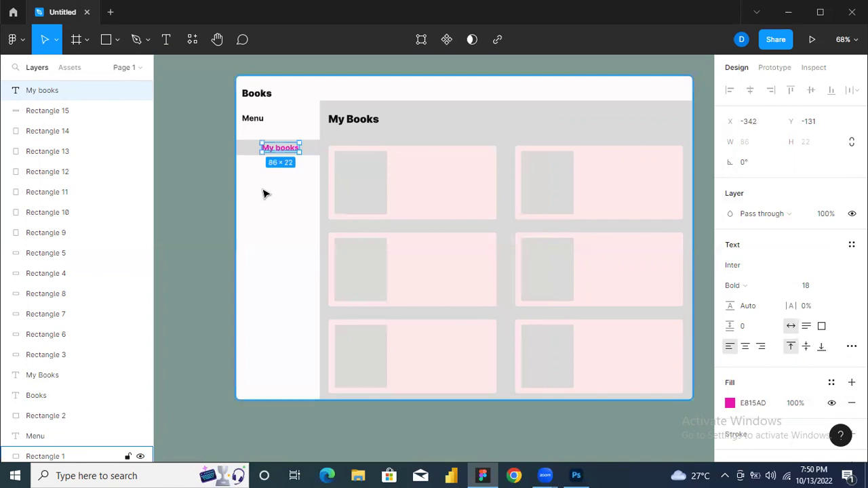
click(275, 195)
key(Left)
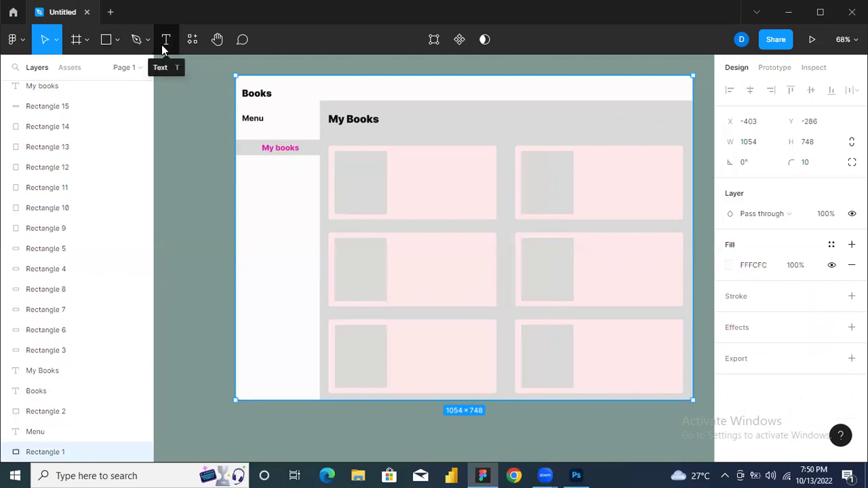
click(165, 42)
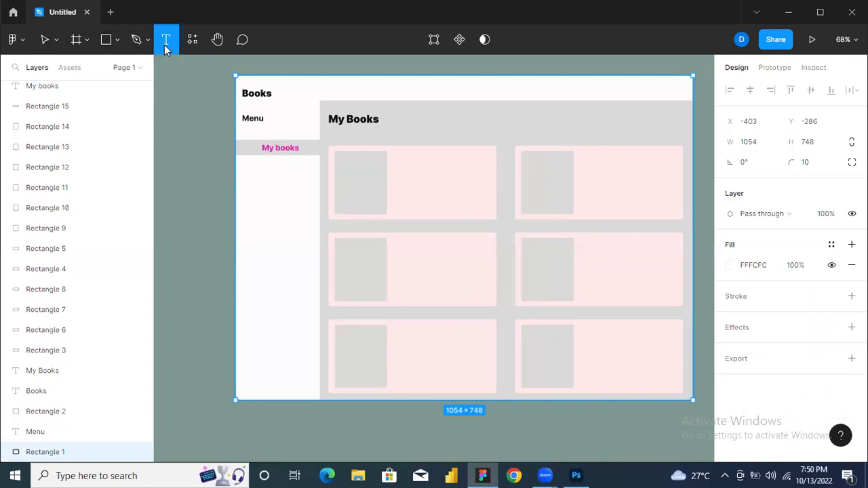
click(264, 166)
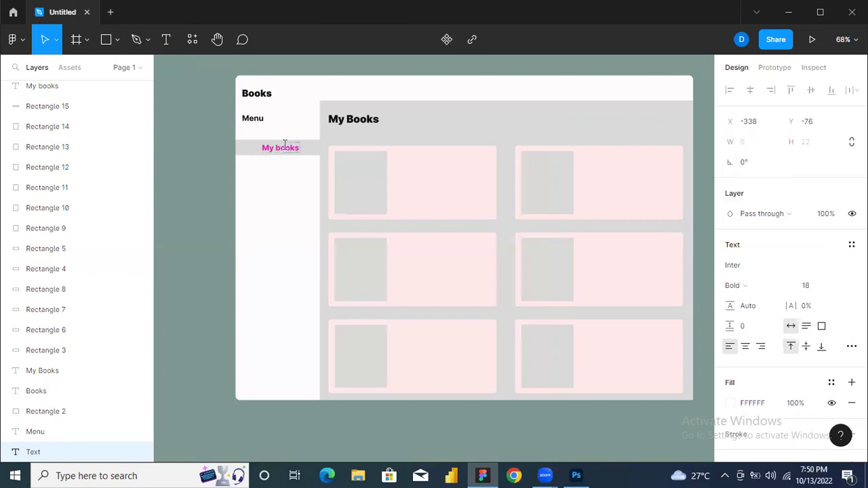
key(Escape)
Set the font size of the "My books" sidebar text to 16 and nudge it slightly down within the grey bar
double_click(285, 147)
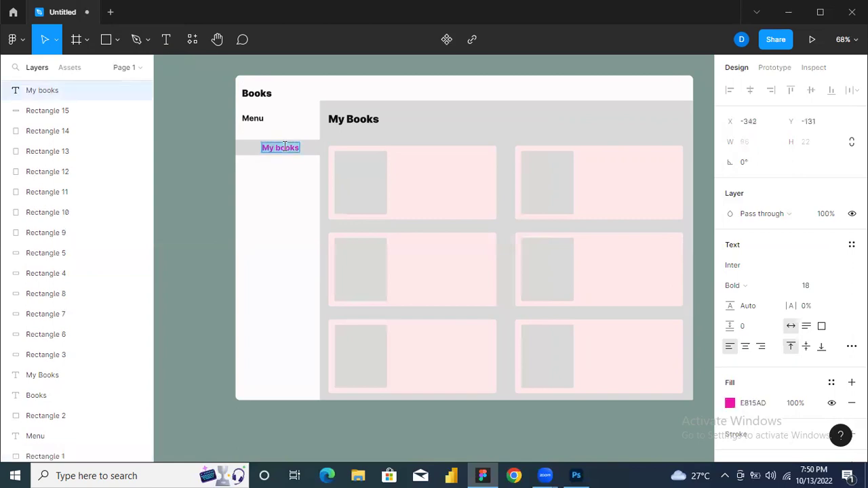
click(838, 288)
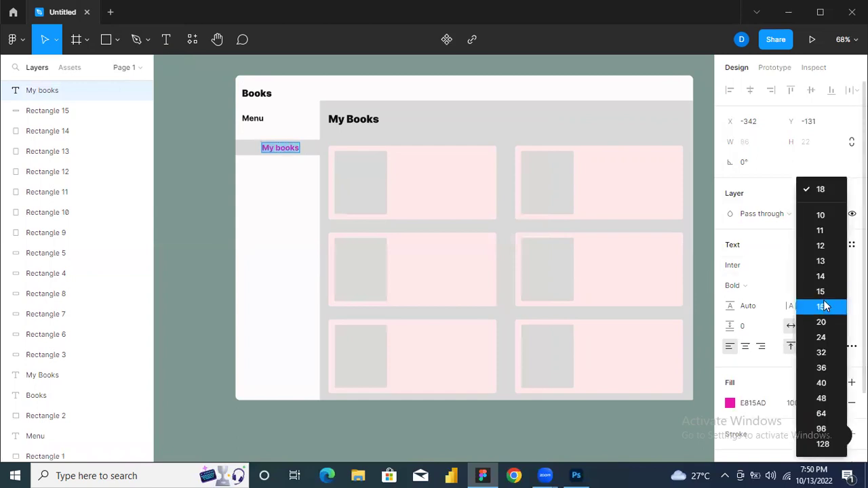
click(824, 306)
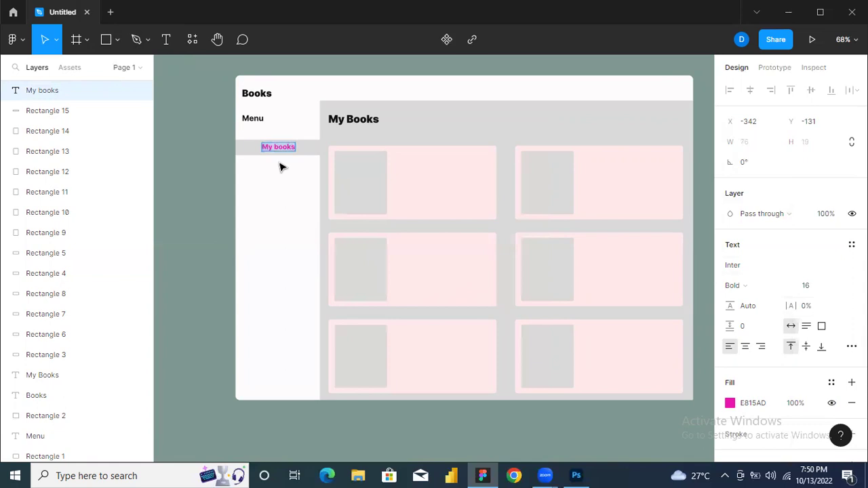
key(Escape)
key(Down)
key(Down)
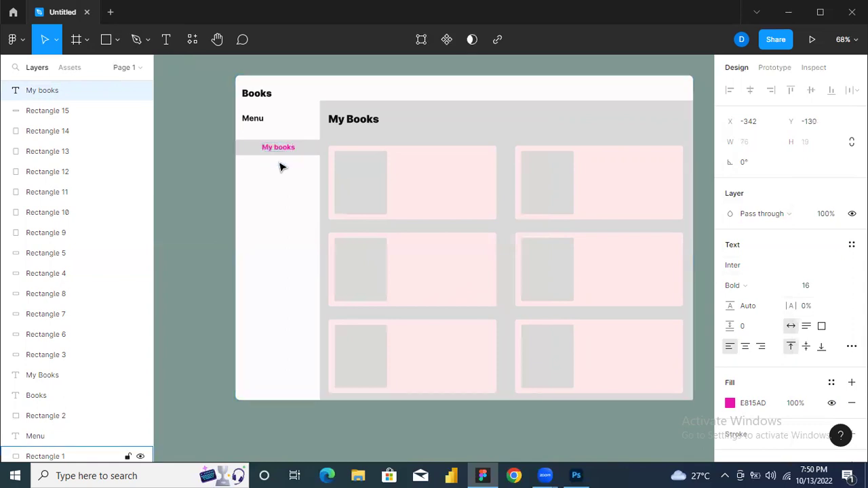
key(Up)
key(Up)
key(Down)
click(274, 174)
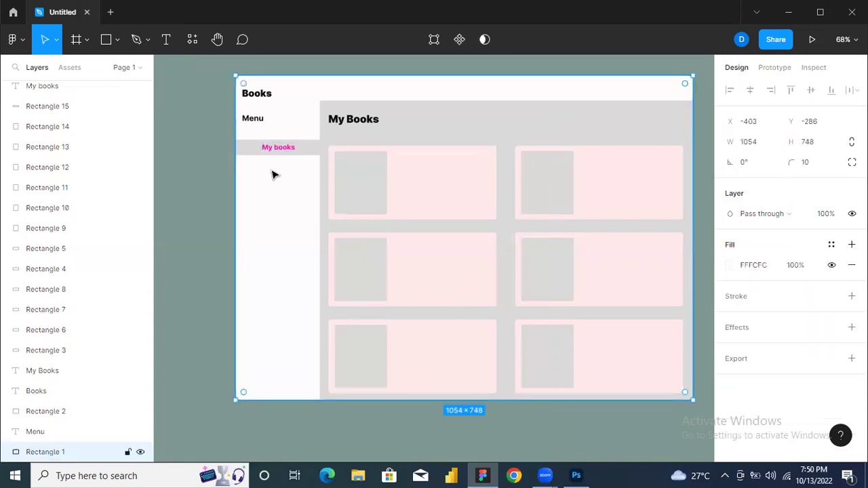
Add the text "Favorite Books" below the grey bar in the sidebar, with Semi Bold weight and a near-black 0F0E0E fill
click(166, 41)
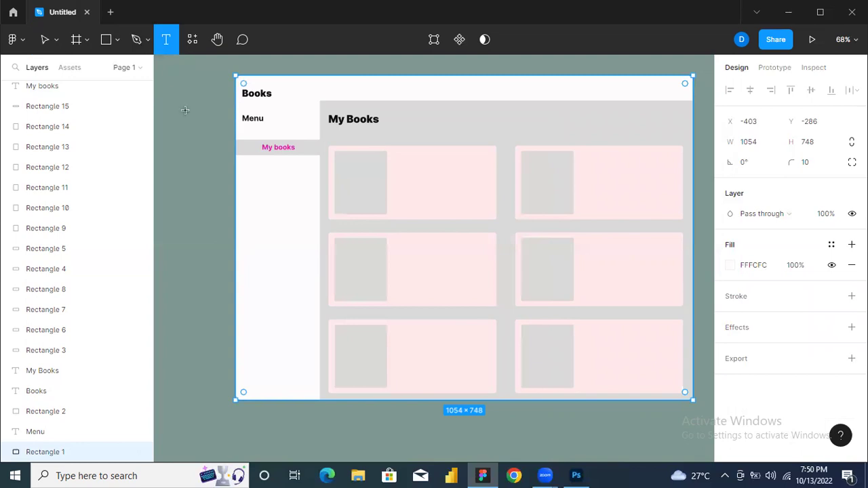
click(267, 173)
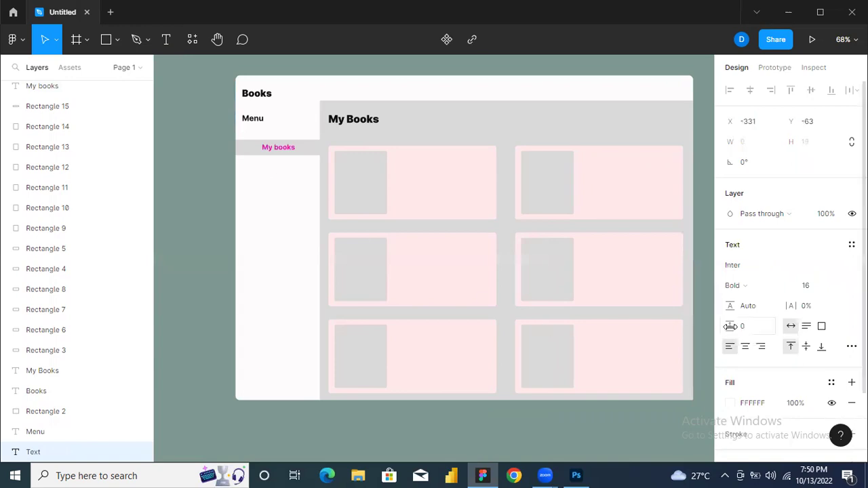
click(729, 404)
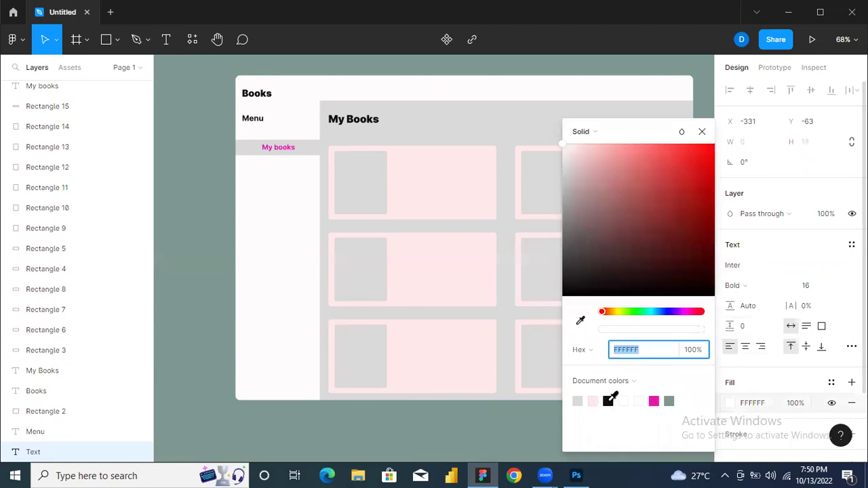
click(608, 400)
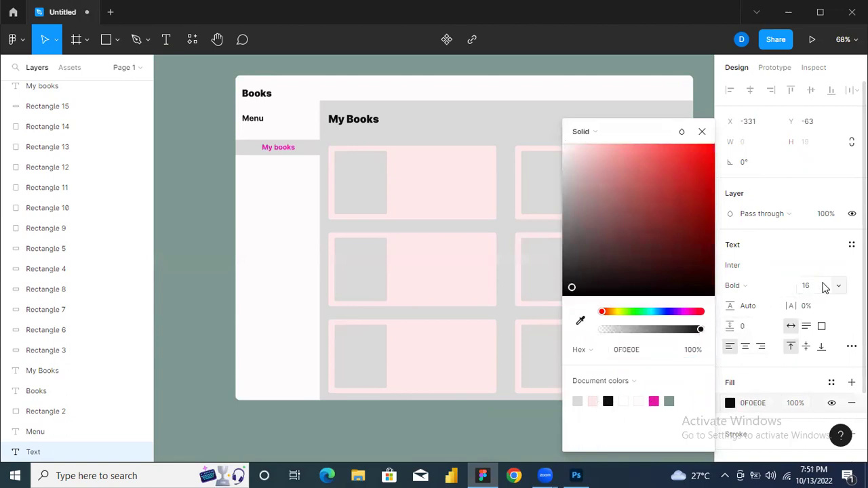
click(790, 285)
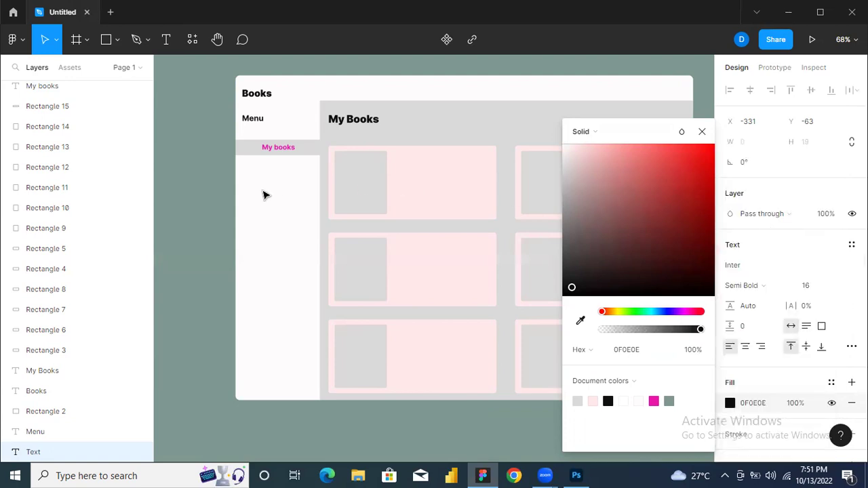
text(Fav)
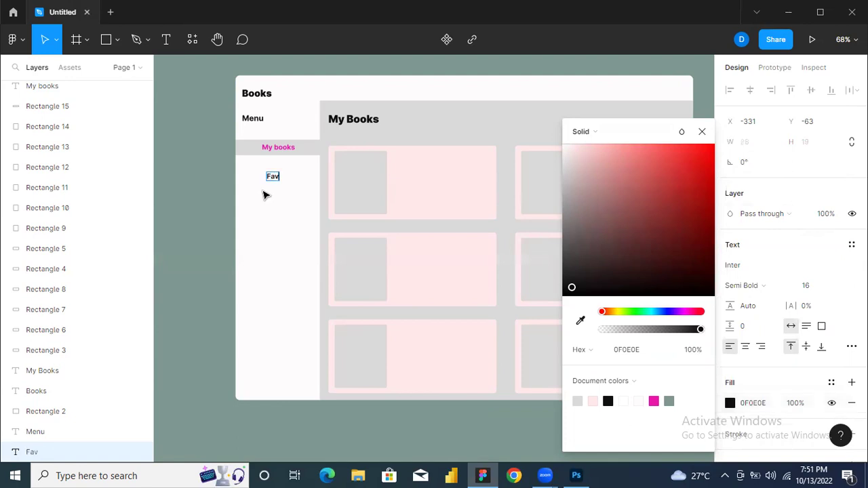
text(orite Books)
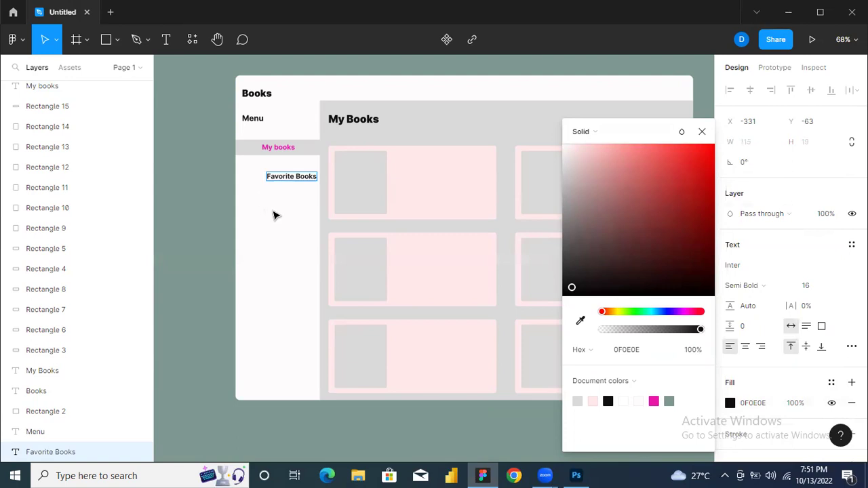
key(Escape)
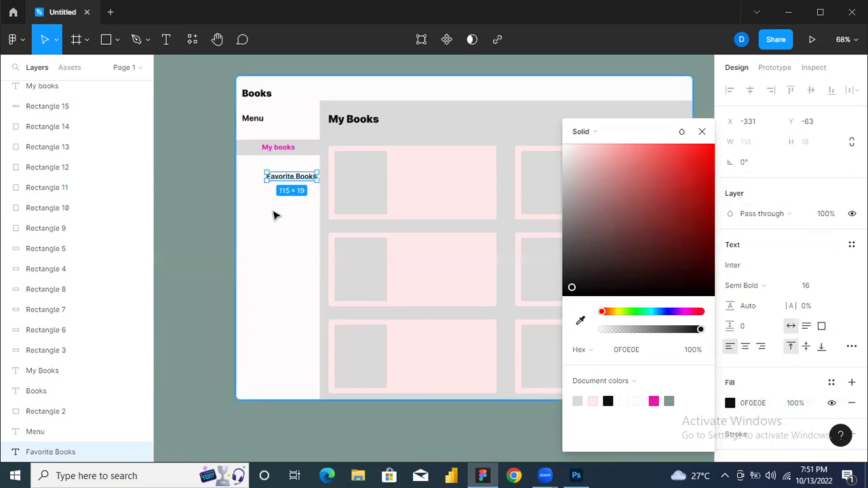
Nudge the "Favorite Books" text leftward and up to X -338, Y -72, below "My books"
key(Left)
key(Left)
key(Left)
key(Left)
key(Left)
key(Left)
key(Up)
key(Left)
key(Up)
key(Up)
key(Up)
key(Up)
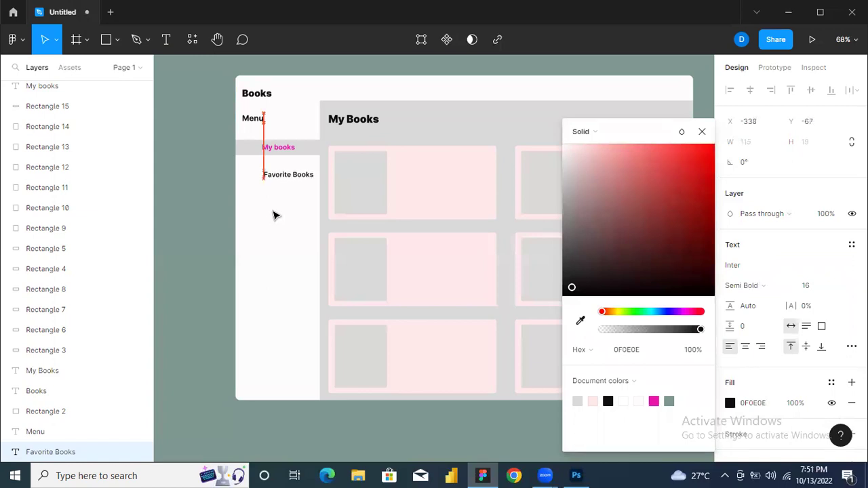
key(Up)
key(Up)
key(Up)
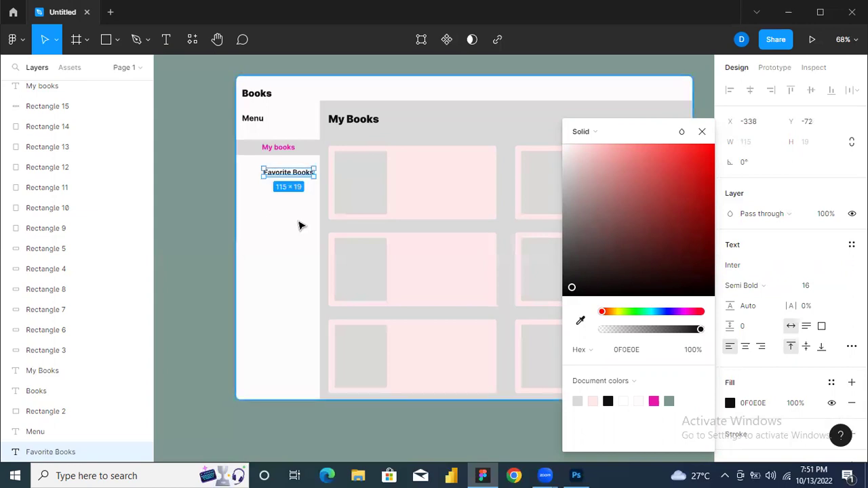
click(301, 225)
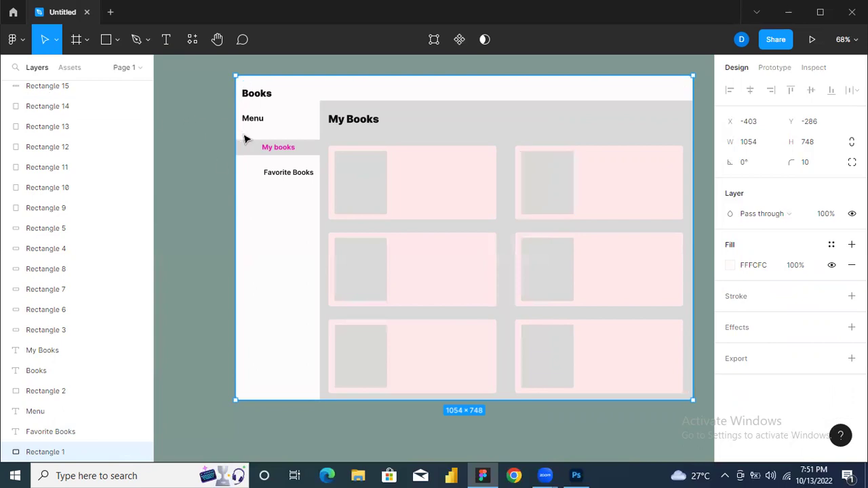
Duplicate the "Favorite Books" text in place in the sidebar
double_click(280, 173)
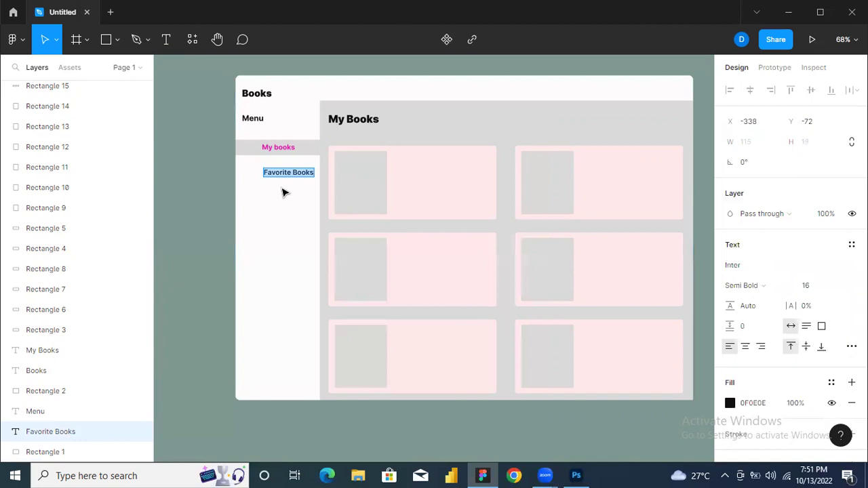
key(Escape)
key(ctrl+v)
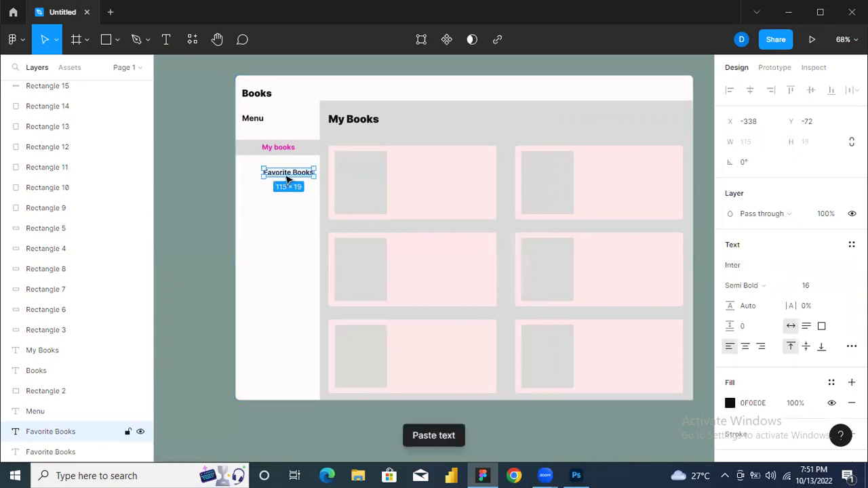
Move the duplicated "Favorite Books" text straight down to Y -23 in the sidebar and change it to "My Categories"
drag(288, 179, 286, 196)
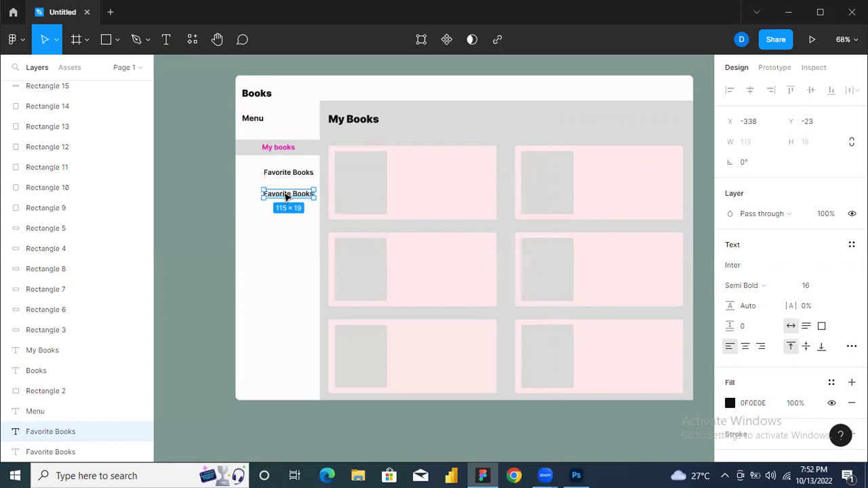
double_click(285, 194)
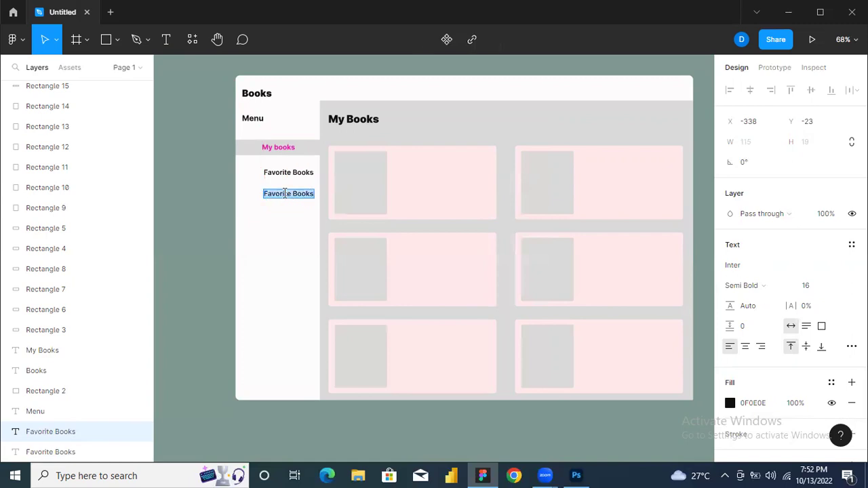
text(My)
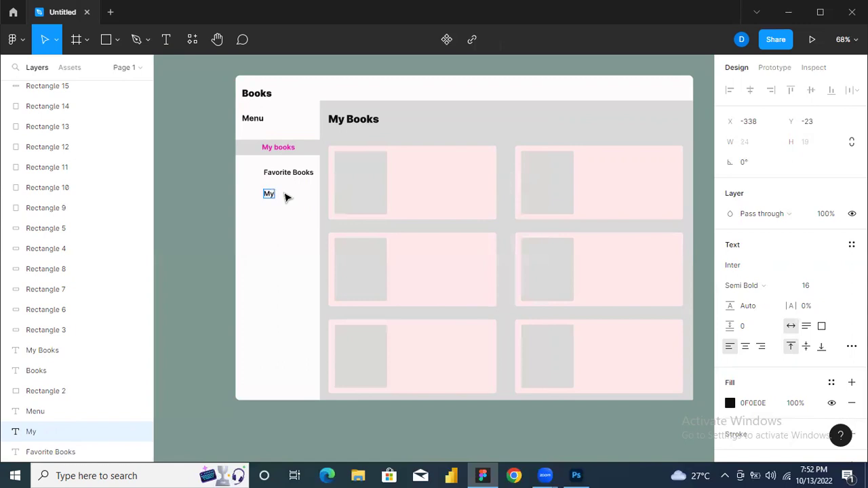
text( c)
key(BackSpace)
text(Category)
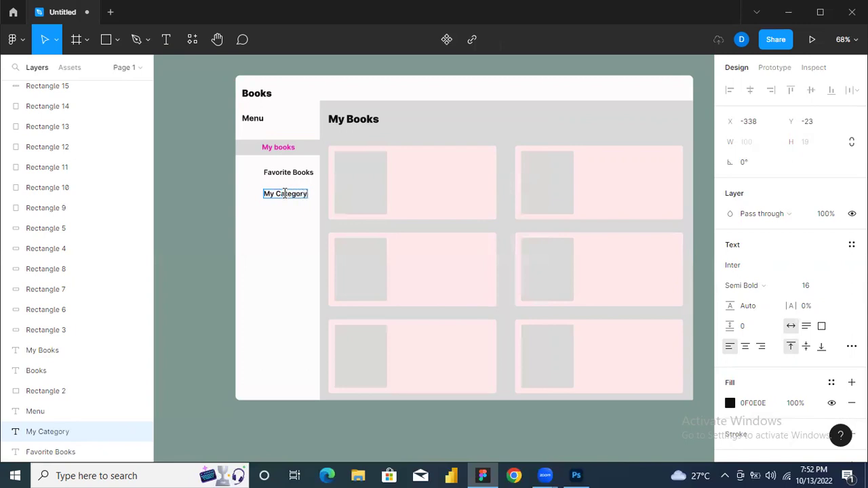
key(BackSpace)
text(ies)
key(Escape)
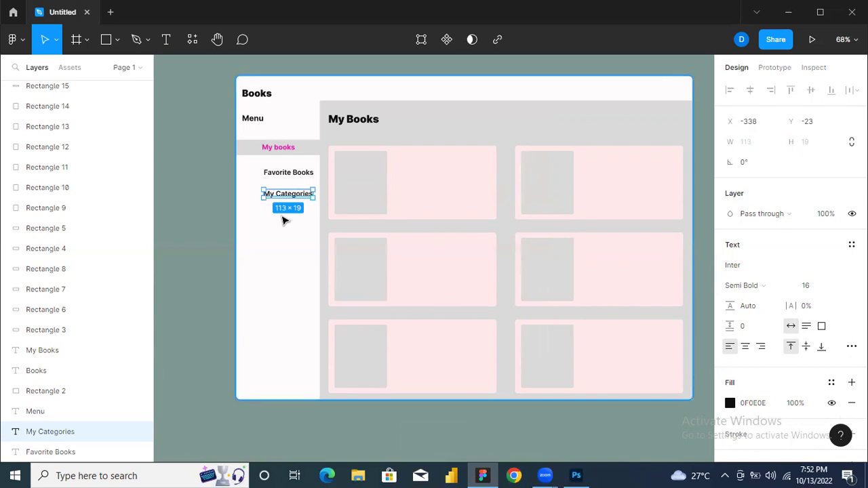
Paste another copy of the menu text at Y 27 below "My Categories" and change it to "My Messages"
key(ctrl+v)
drag(287, 193, 287, 215)
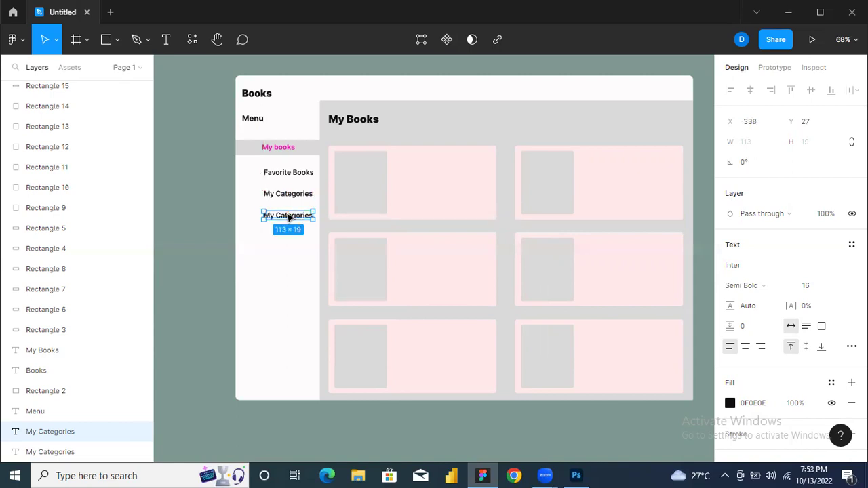
double_click(288, 215)
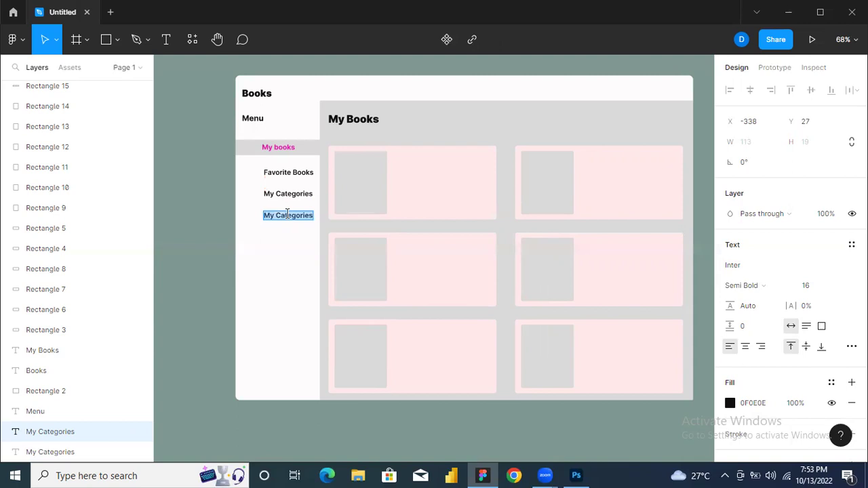
text(M)
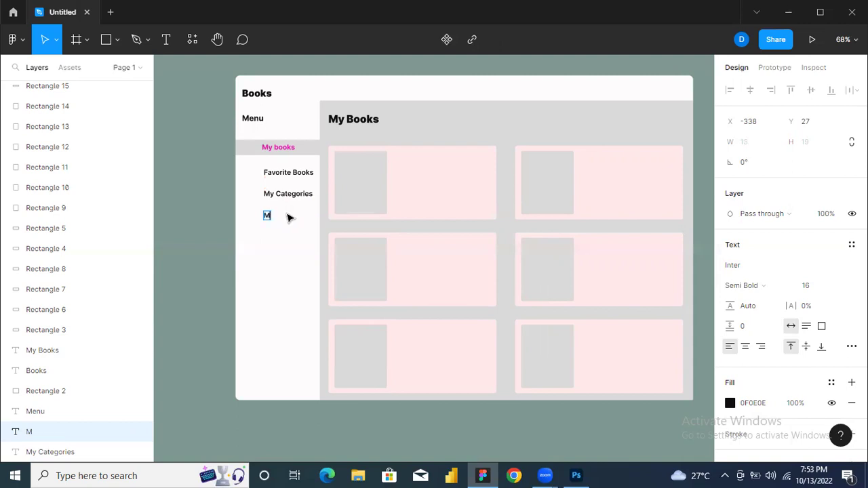
text(y Messages)
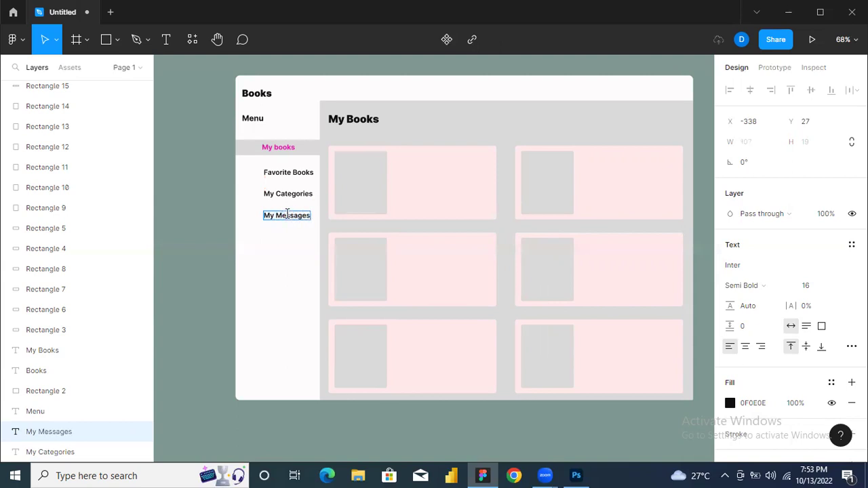
key(Escape)
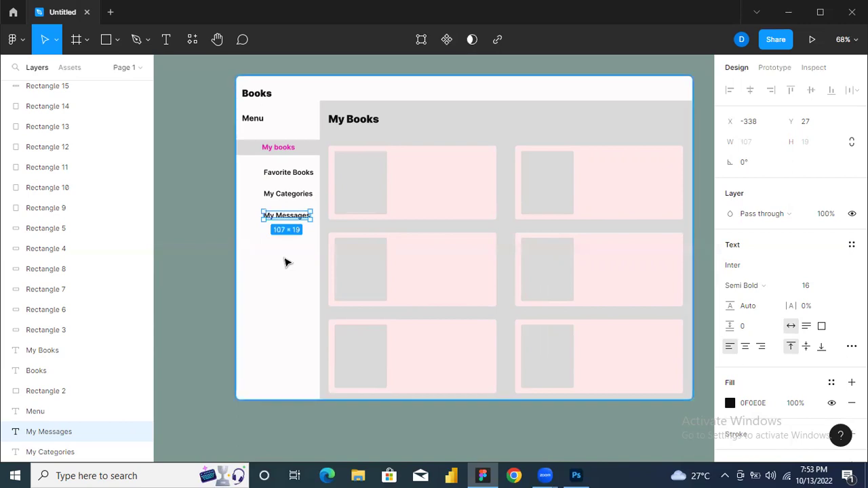
Change the fill of the "Favorite Books" sidebar text to dark grey 373131
double_click(289, 174)
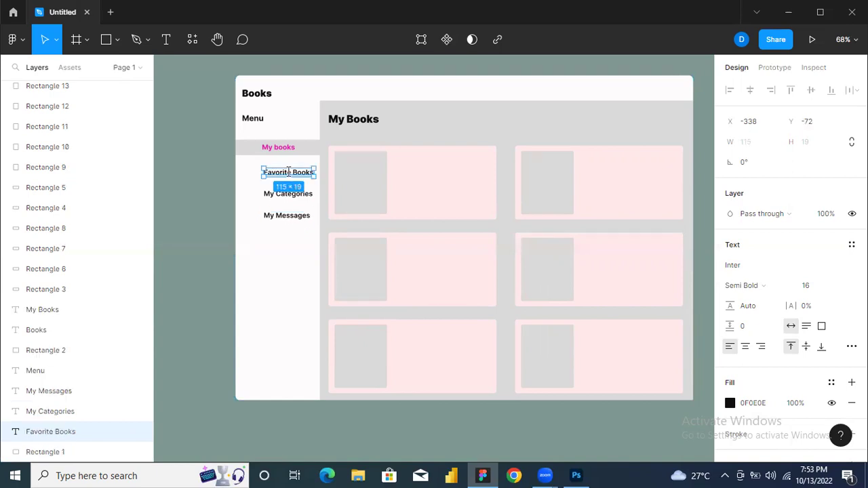
click(732, 403)
click(648, 347)
click(578, 264)
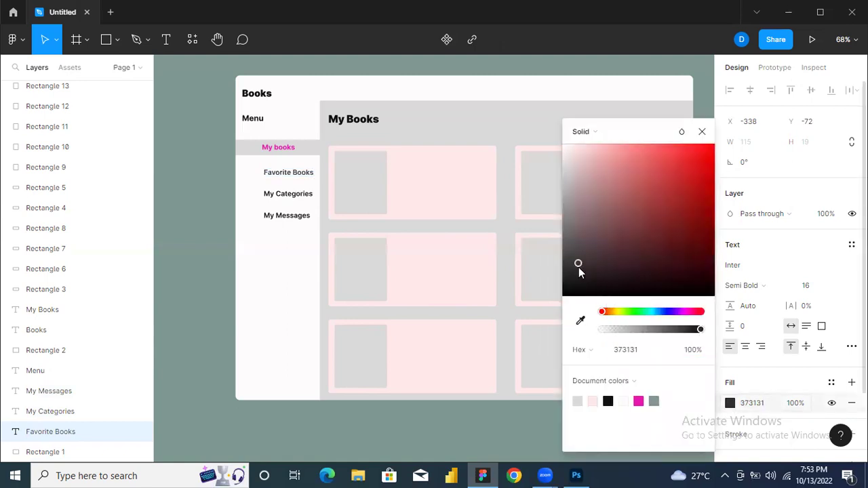
Change the fill of the "My Categories" sidebar text to dark grey 554E4E
double_click(298, 196)
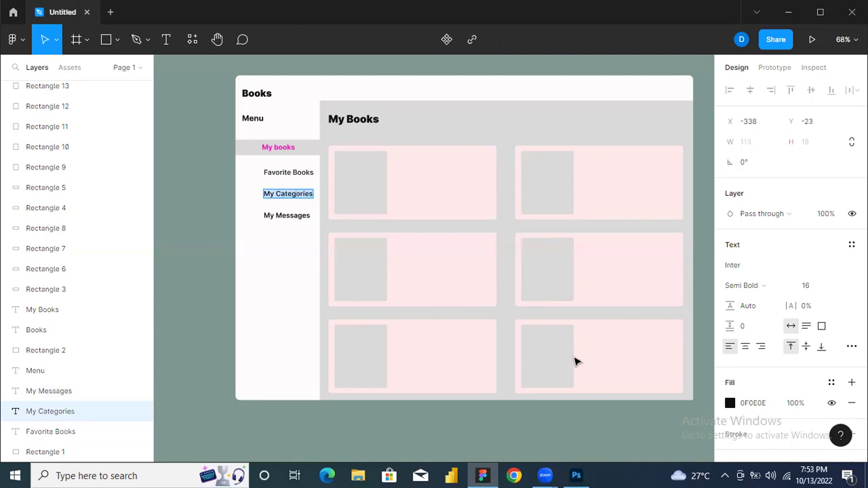
click(730, 403)
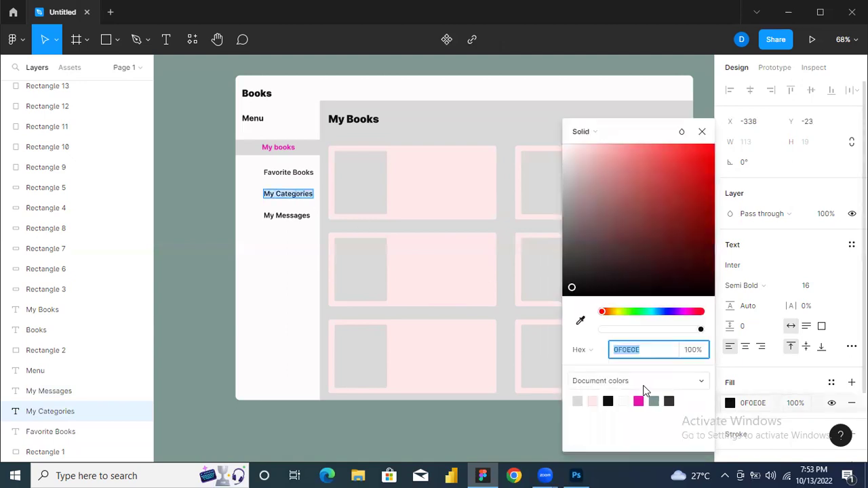
click(577, 401)
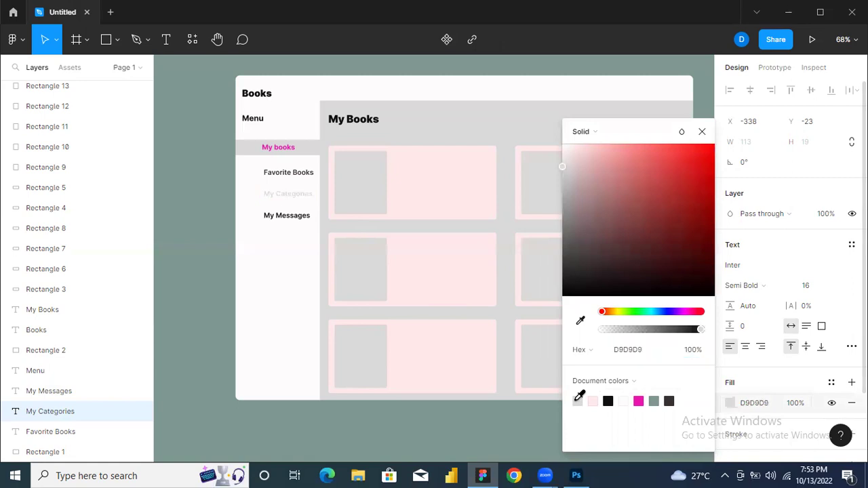
click(575, 244)
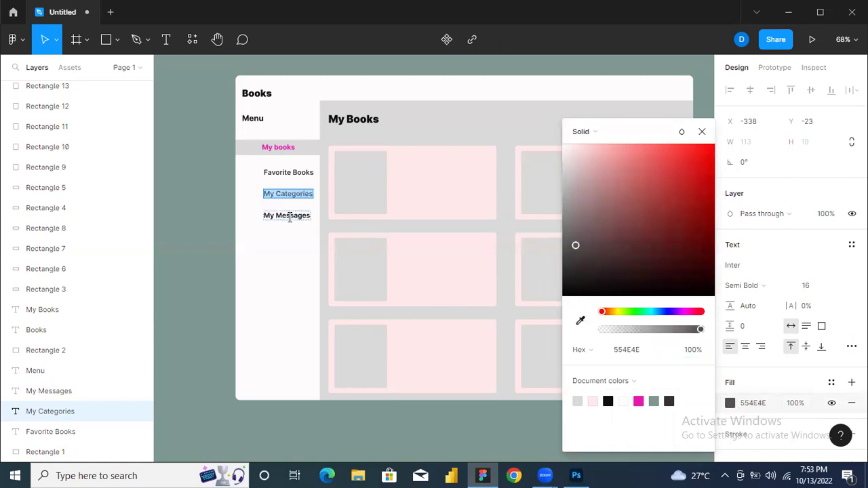
Set the fill of the "My Messages" sidebar text to the document's dark grey 373131
click(290, 217)
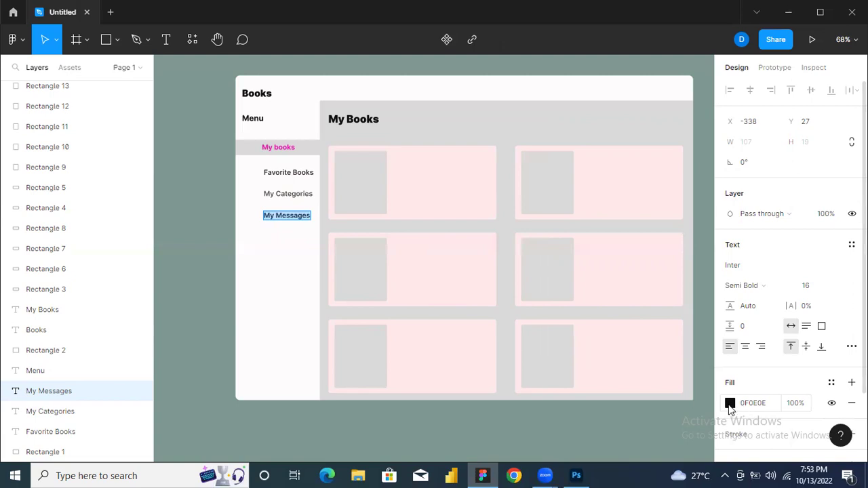
click(729, 404)
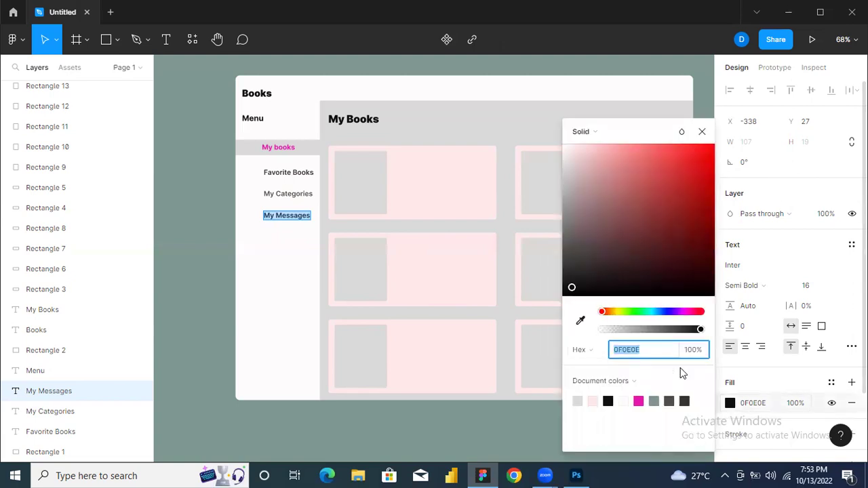
click(685, 400)
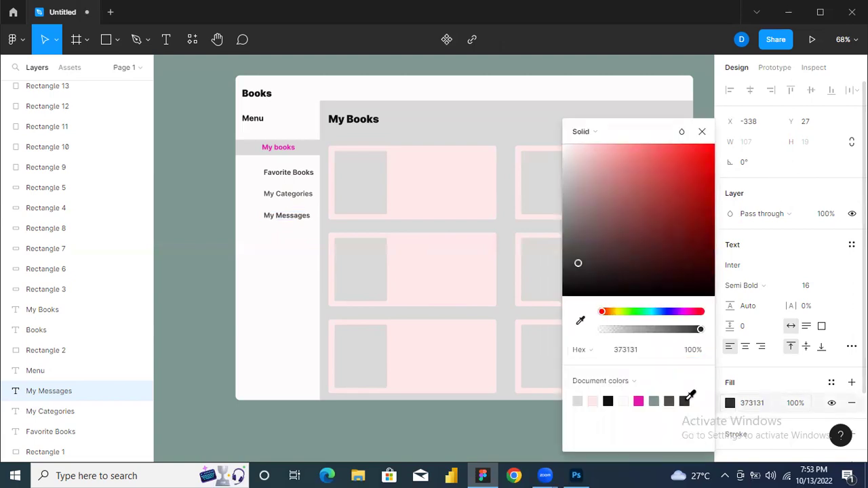
click(702, 133)
key(Escape)
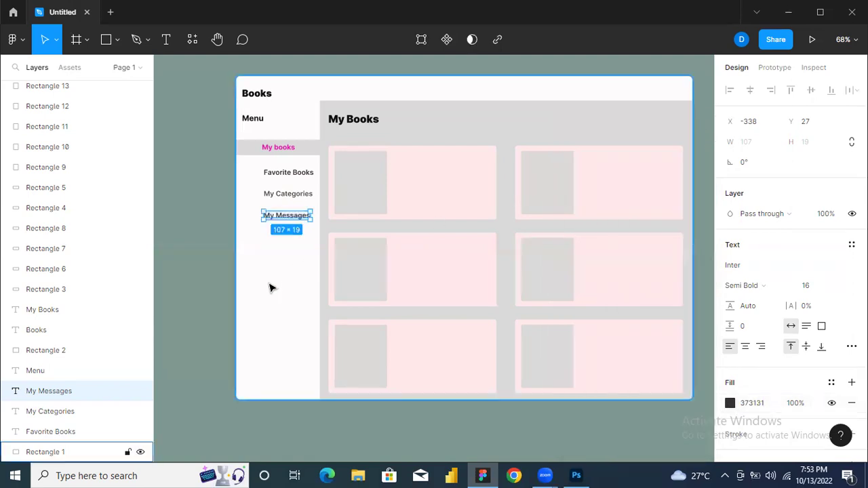
Start a new text in the lower sidebar using the "Books" heading's Black weight and size 22
click(169, 45)
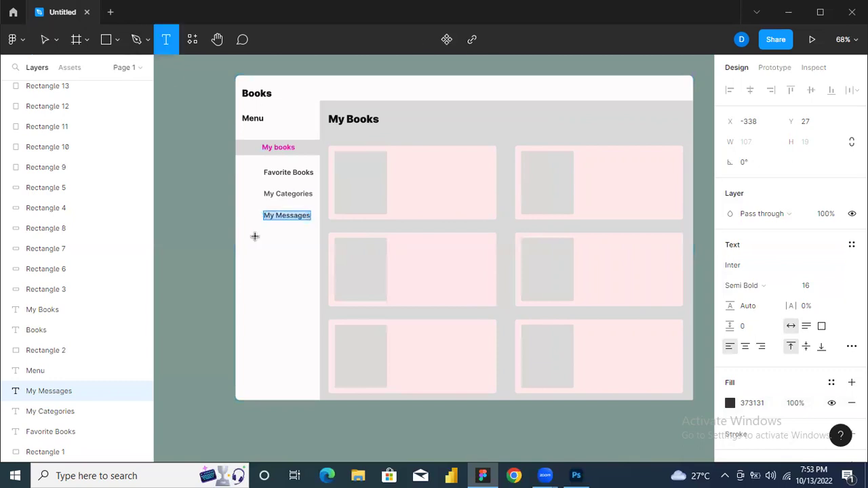
click(246, 270)
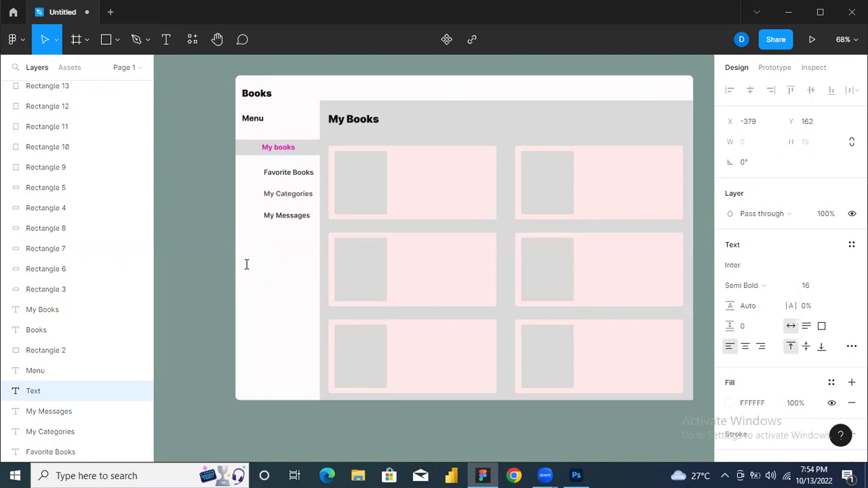
double_click(255, 89)
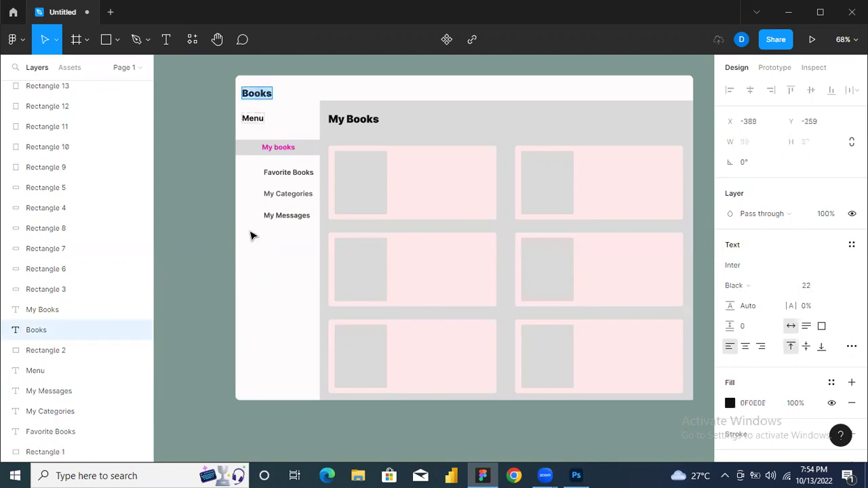
key(Escape)
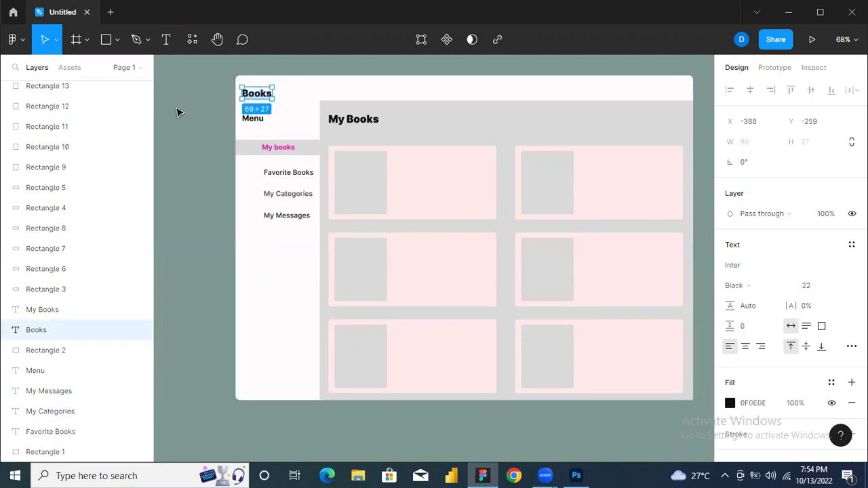
click(166, 42)
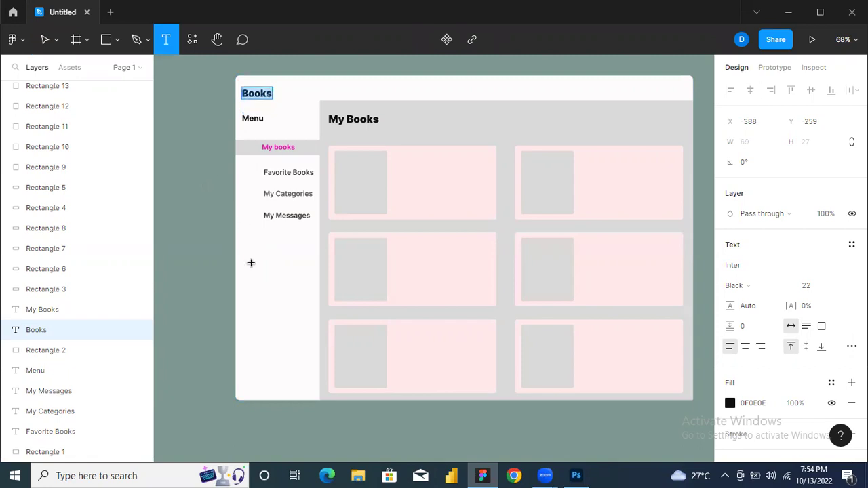
click(248, 303)
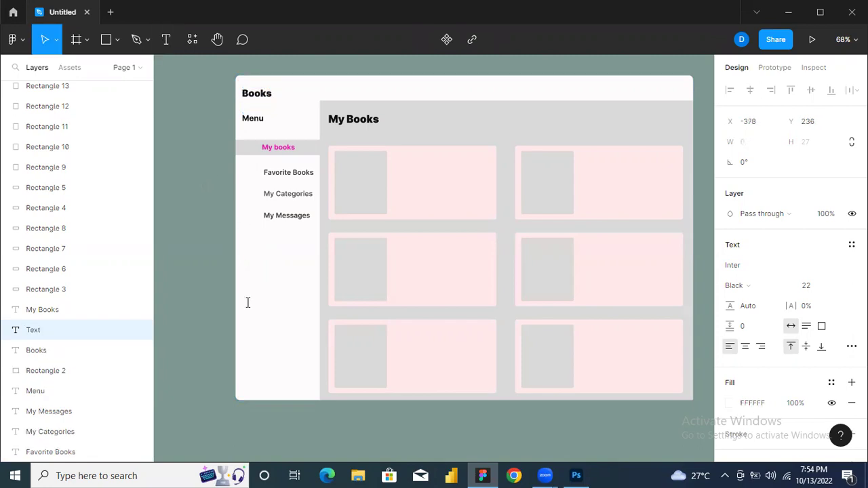
Set the new text's fill to near-black 0F0E0E and enter "Books Types" as the heading
click(731, 403)
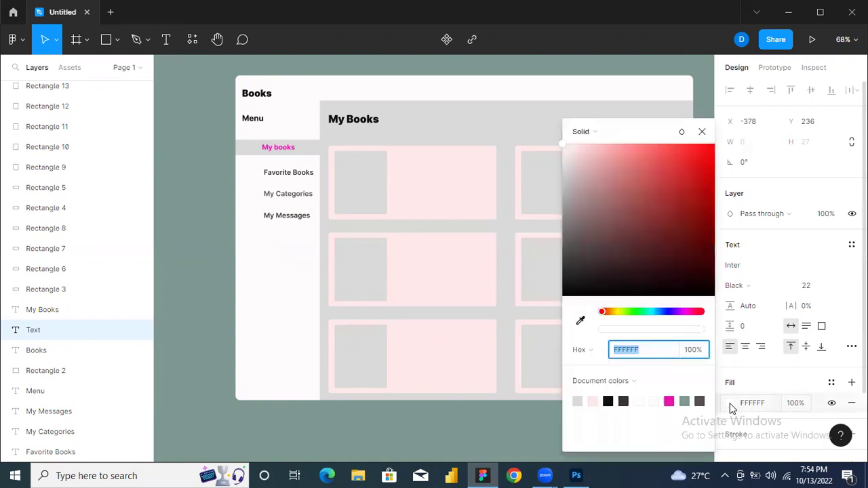
click(610, 400)
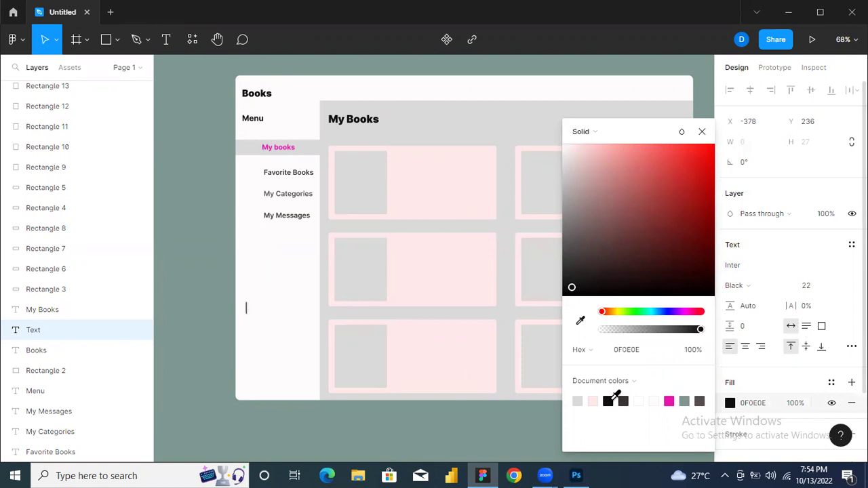
text(Boo)
text(ks)
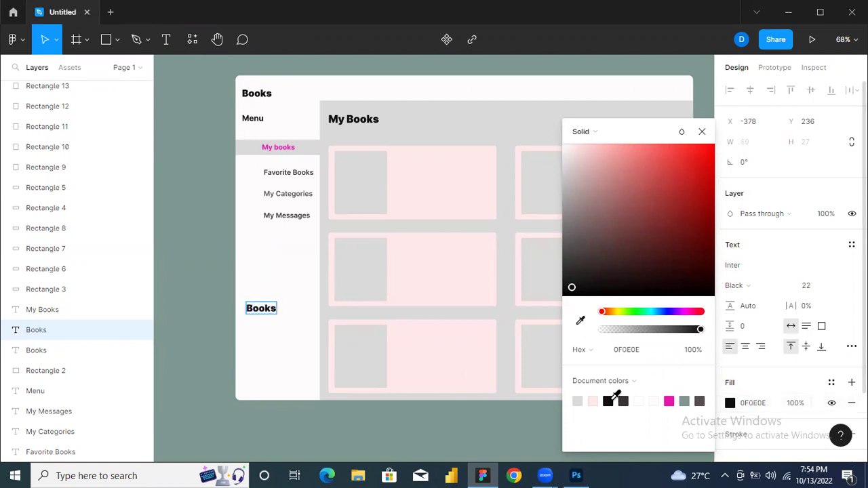
text( Types)
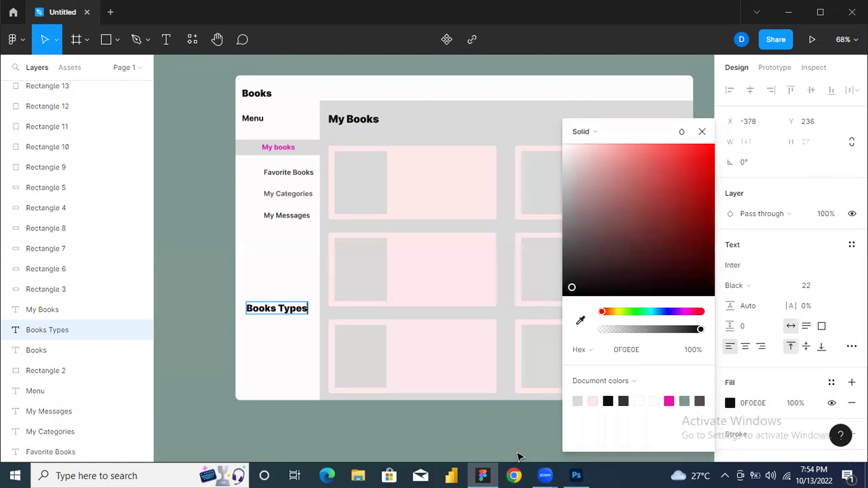
key(Escape)
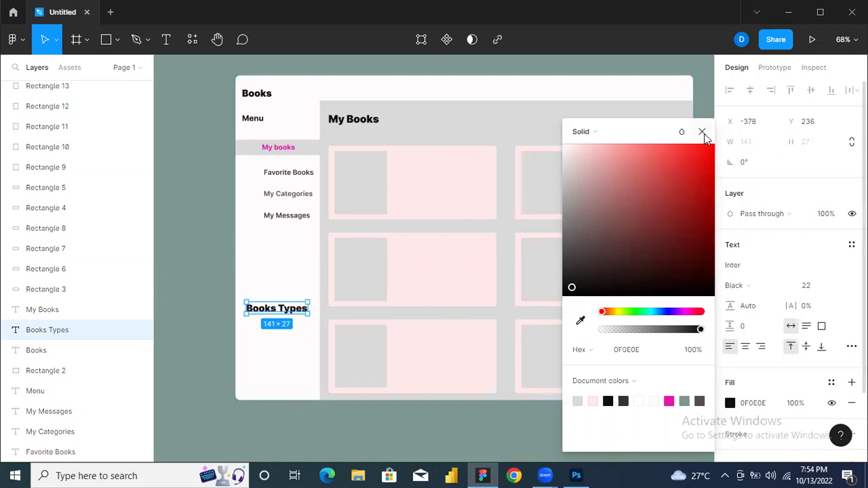
click(702, 133)
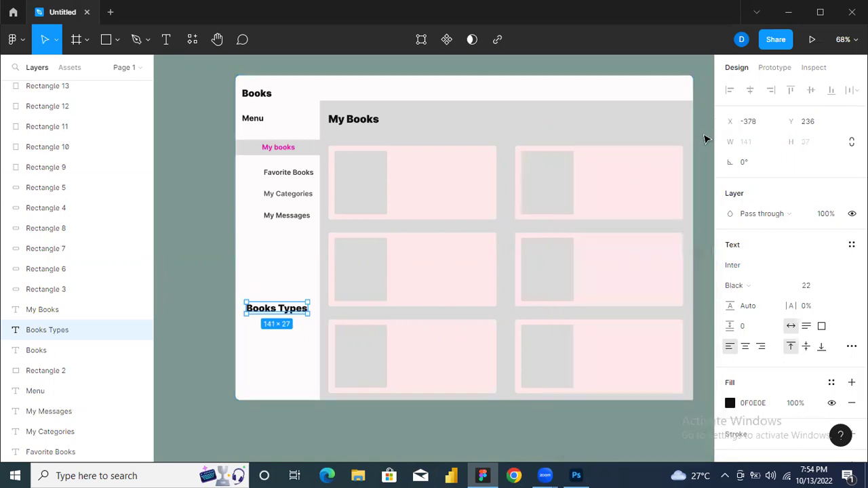
Nudge the "Books Types" heading leftward until its left edge lines up with the "Books" and "Menu" headings
click(272, 346)
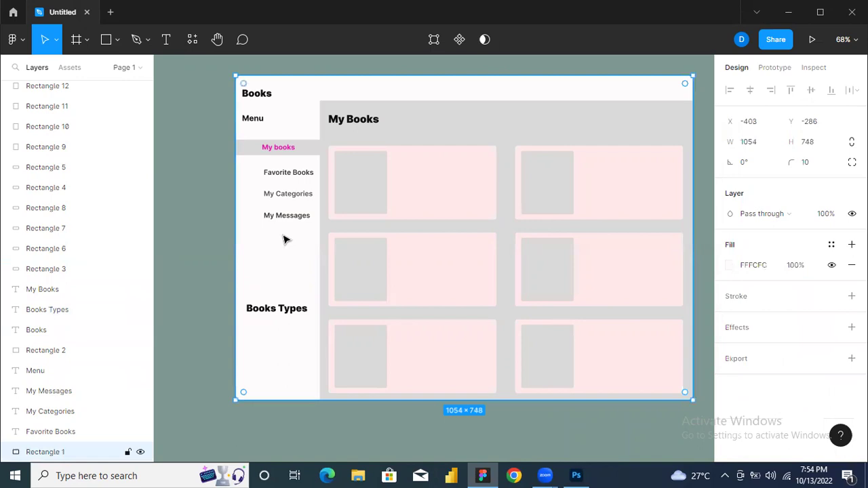
click(270, 314)
key(Left)
key(Left)
key(Left)
key(Left)
key(Left)
key(Left)
key(Left)
key(Left)
key(Left)
key(Left)
key(Left)
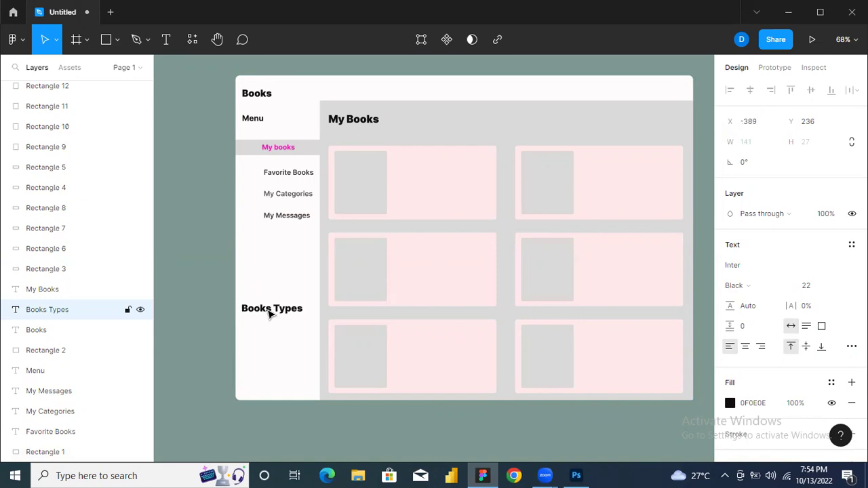
key(Right)
Duplicate the "My Messages" sidebar text and place the copy just below the "Books Types" heading, left-aligned with the menu items
click(285, 221)
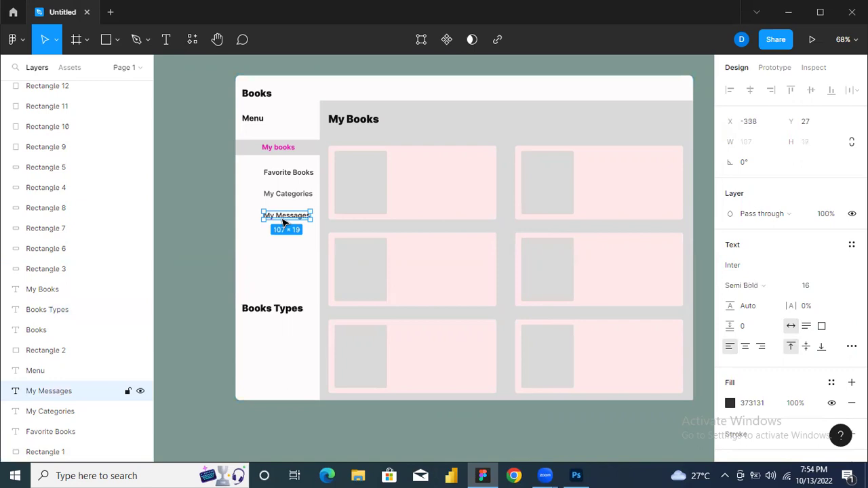
key(ctrl+v)
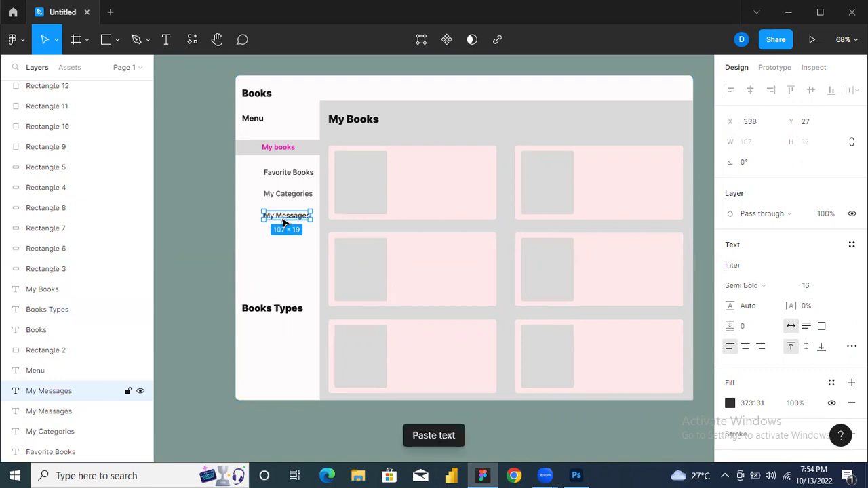
drag(285, 222, 284, 347)
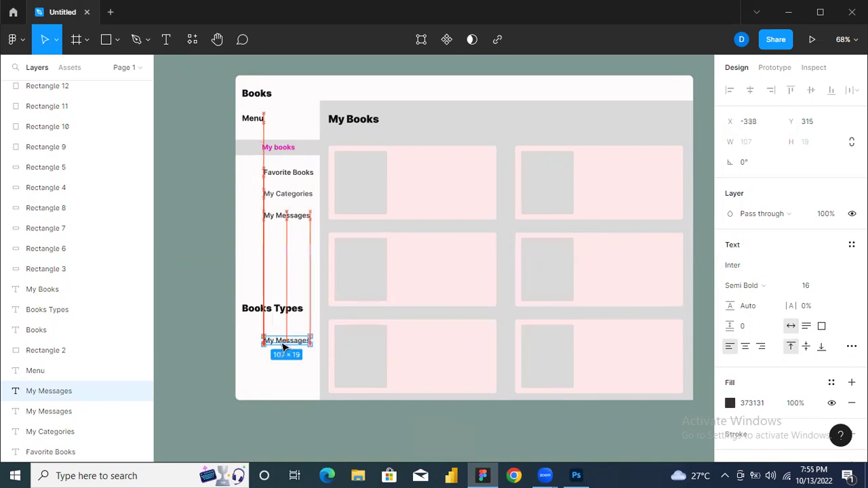
drag(283, 348, 280, 343)
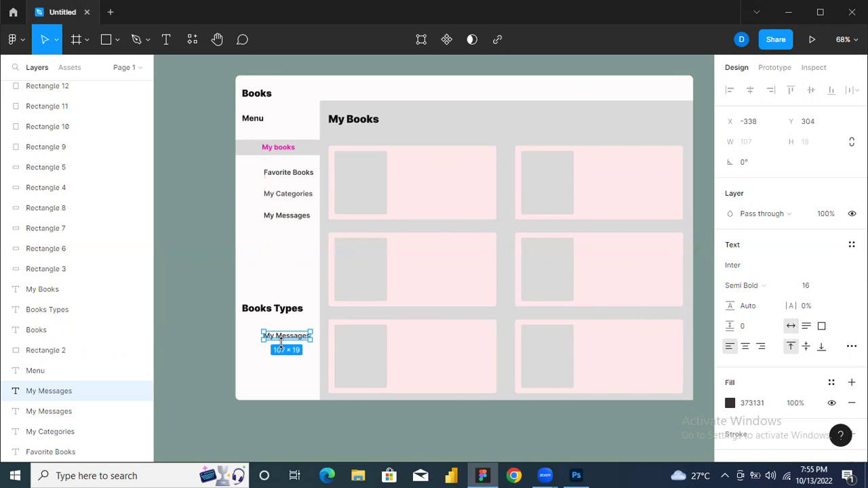
drag(281, 344, 281, 343)
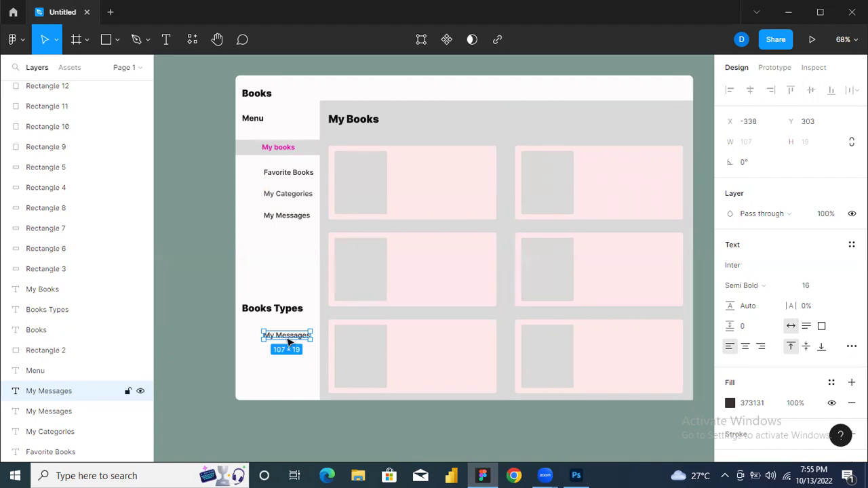
Change the copied text under "Books Types" to "Biography"
double_click(285, 335)
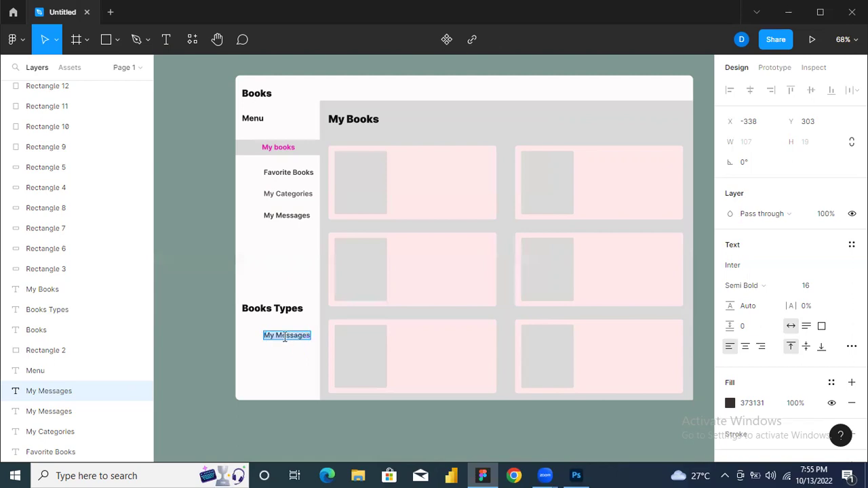
text(Bio)
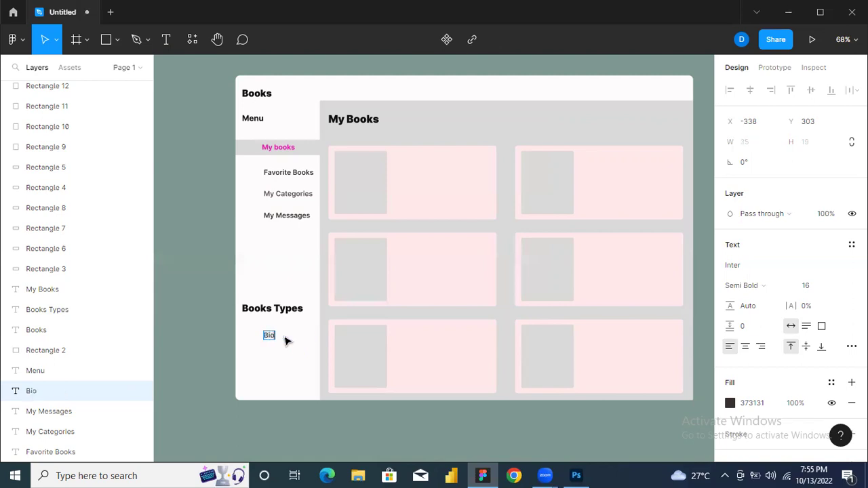
text(graphy)
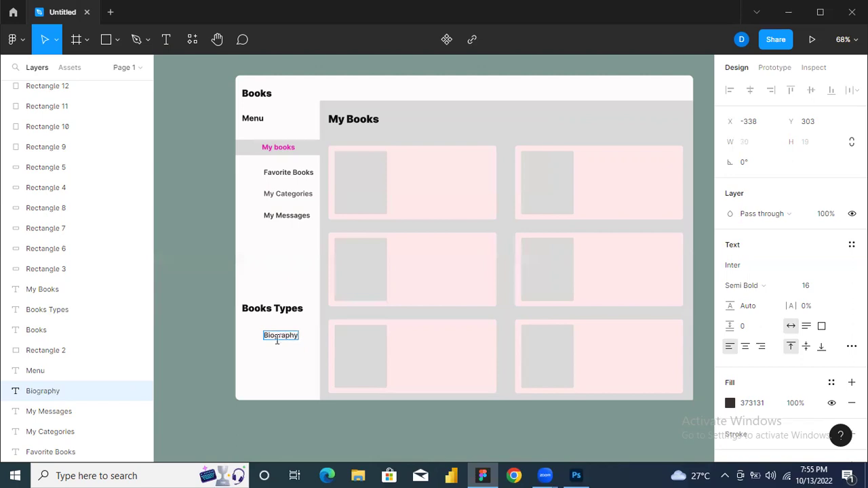
key(Escape)
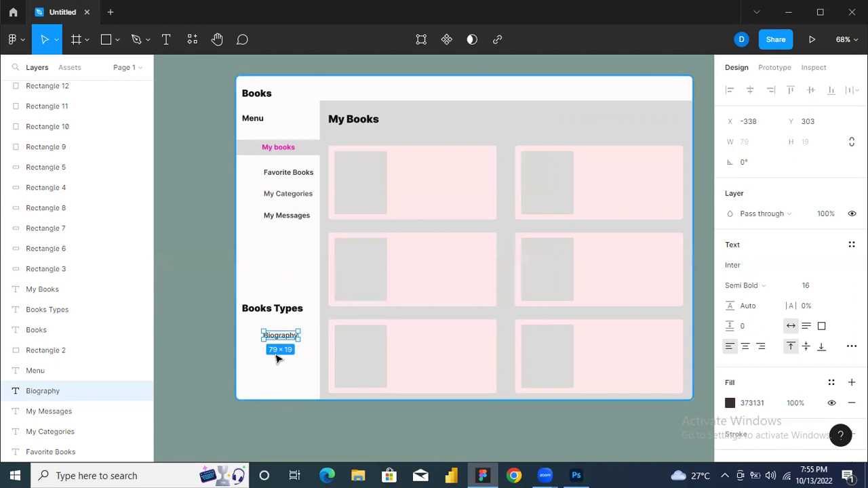
Duplicate the "Biography" text, place the copy directly below it, and change its wording to "Kids"
key(ctrl+v)
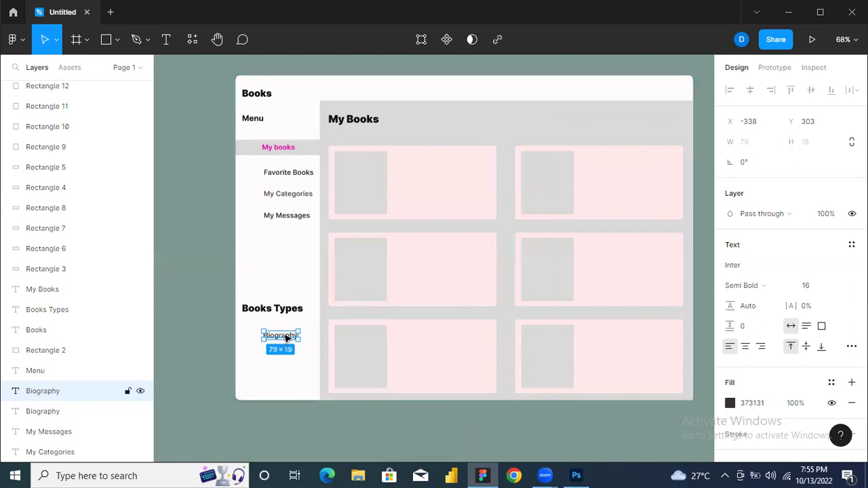
drag(286, 337, 287, 354)
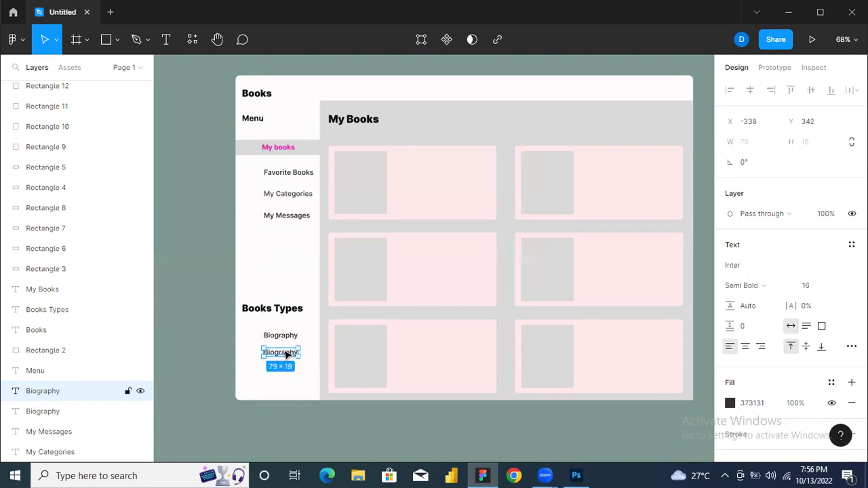
double_click(285, 351)
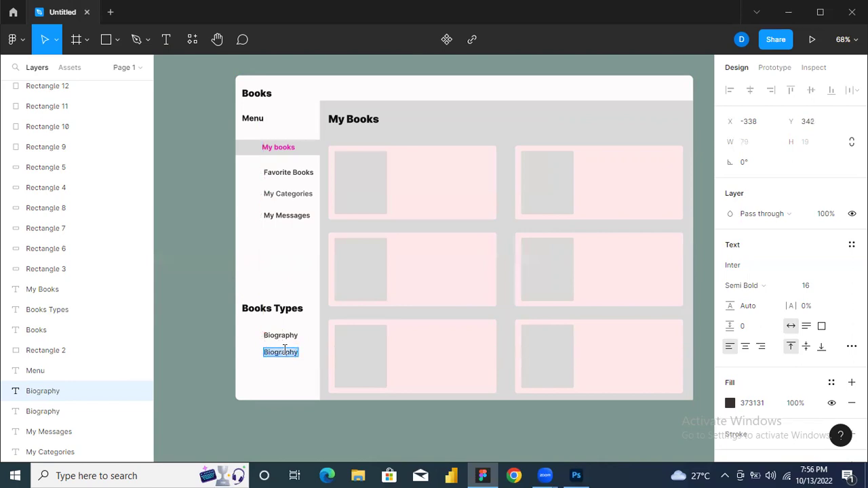
text(Ki)
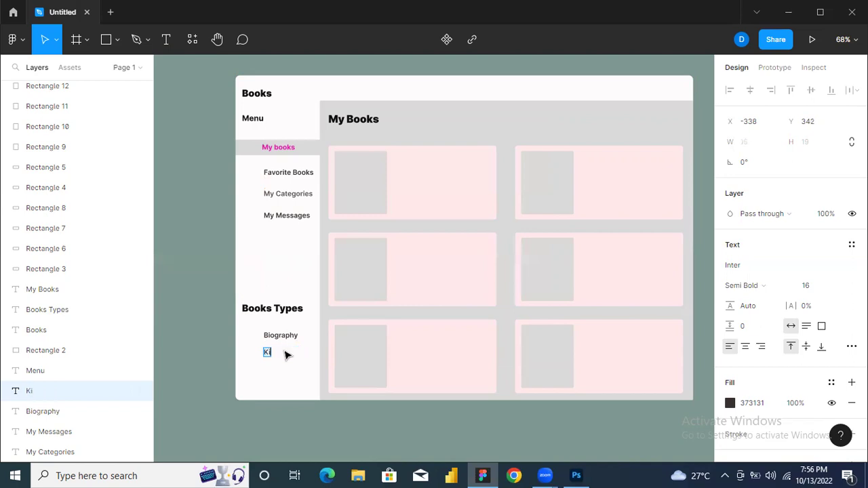
text(ds)
double_click(271, 352)
key(Escape)
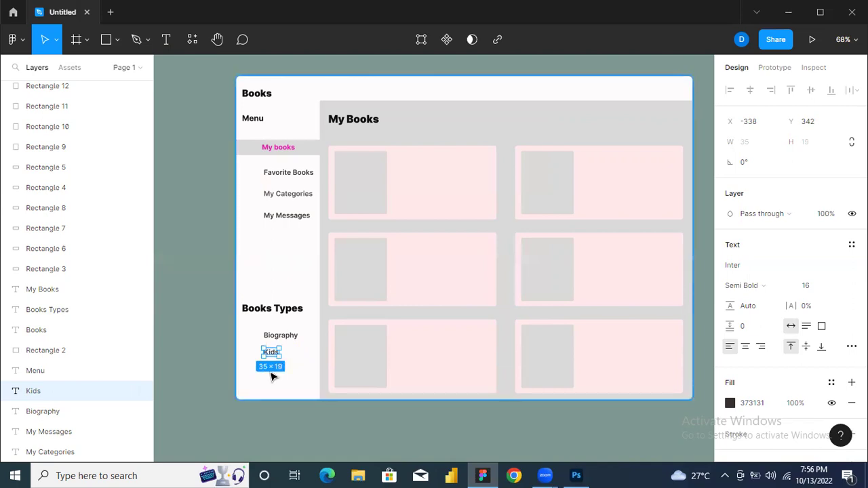
Duplicate the "Kids" text, place the copy below at the same 20 spacing, and change its wording to "sports"
key(ctrl+v)
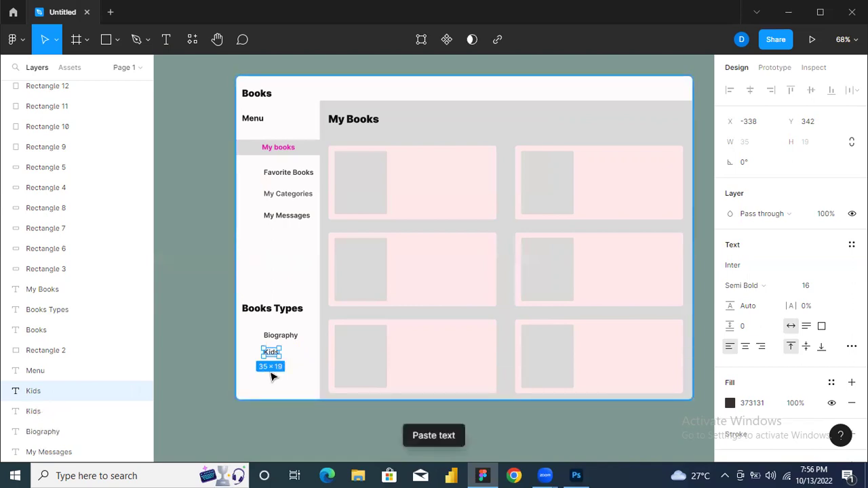
drag(271, 354, 272, 371)
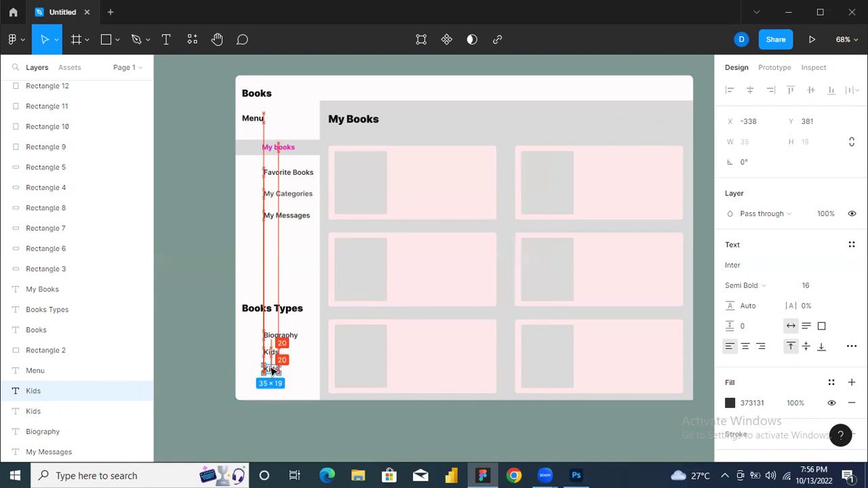
drag(272, 370, 272, 370)
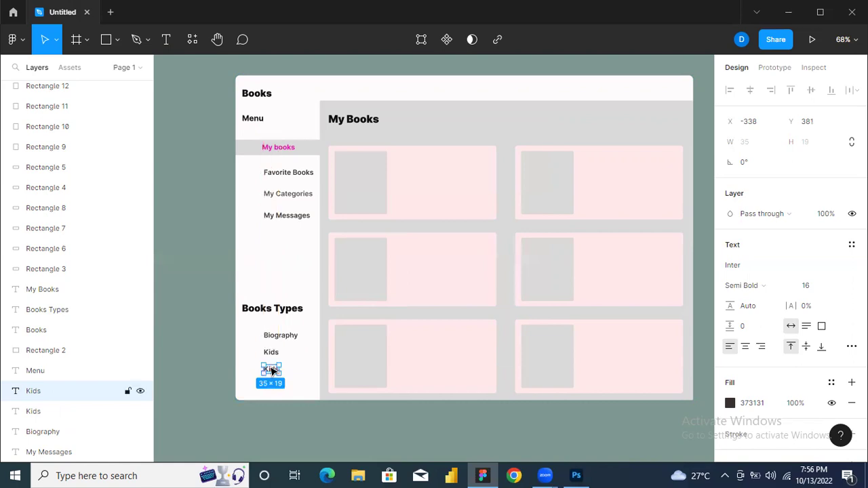
double_click(271, 369)
text(sport)
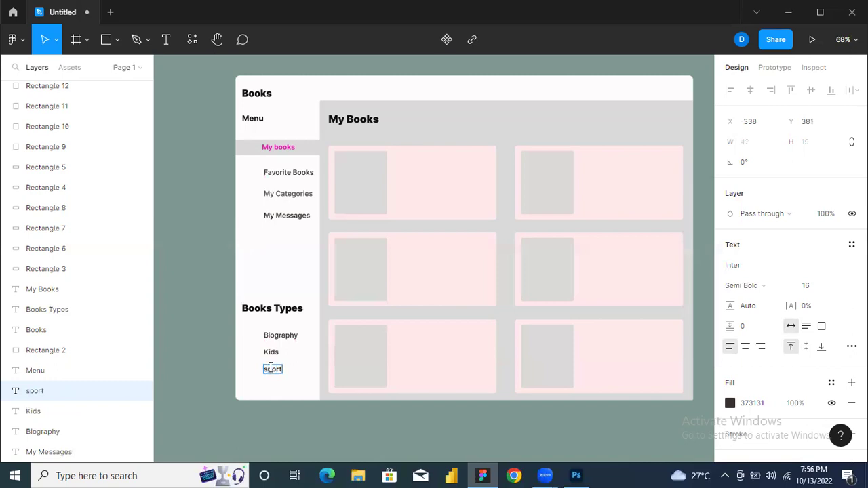
text(s)
key(Escape)
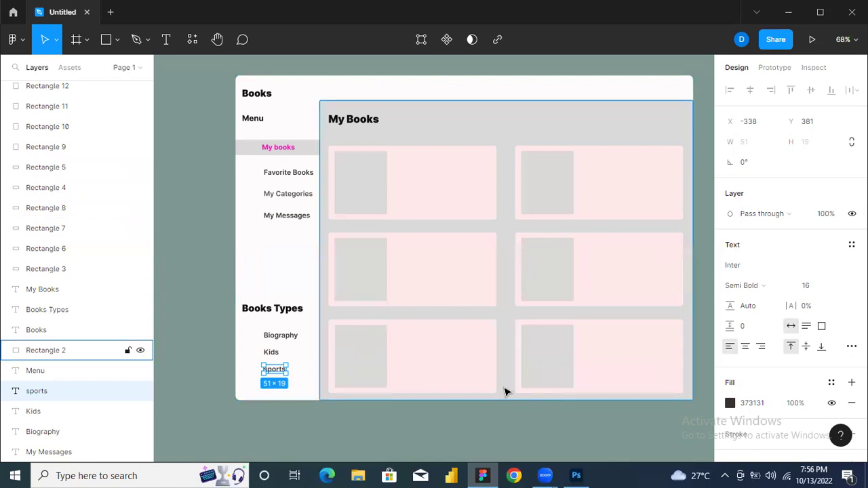
Extend the white background rectangle downward to a height of about 1018 and the grey content panel to about 960, matching bottom edges
click(300, 395)
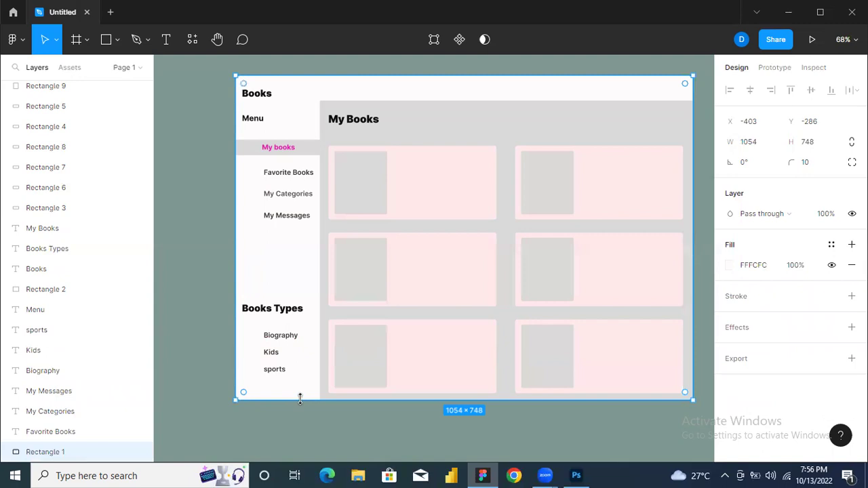
drag(300, 398, 296, 447)
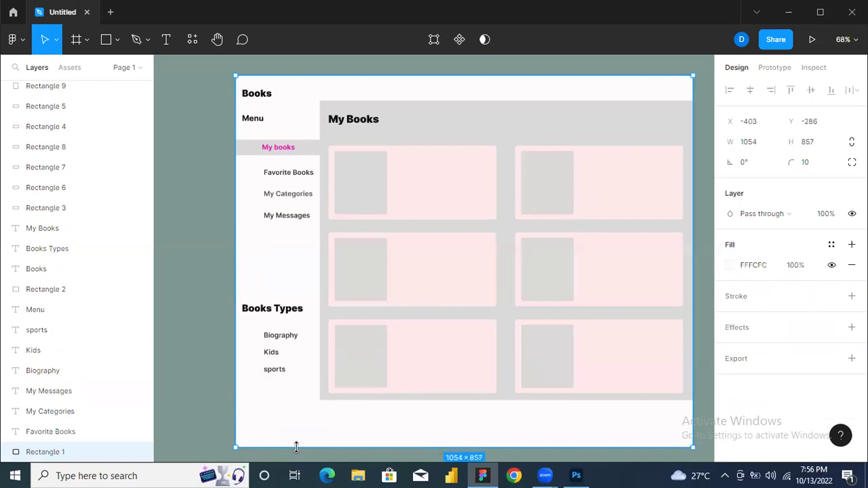
drag(297, 447, 295, 348)
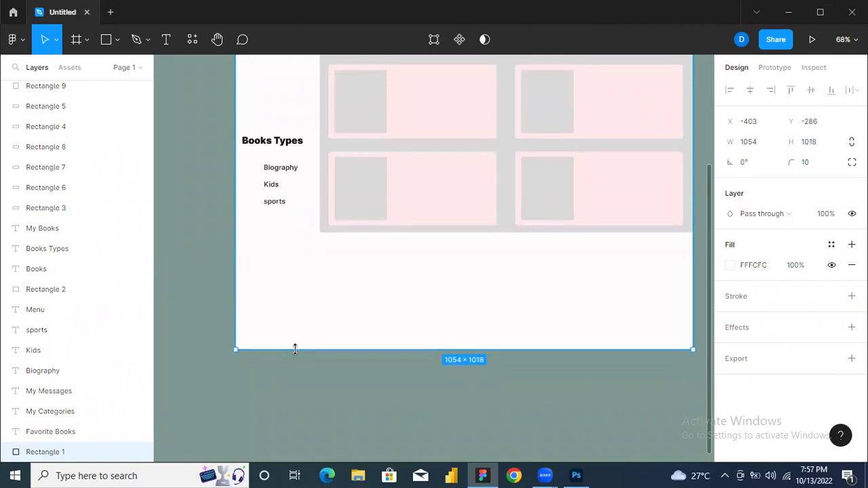
click(506, 227)
drag(504, 235, 486, 349)
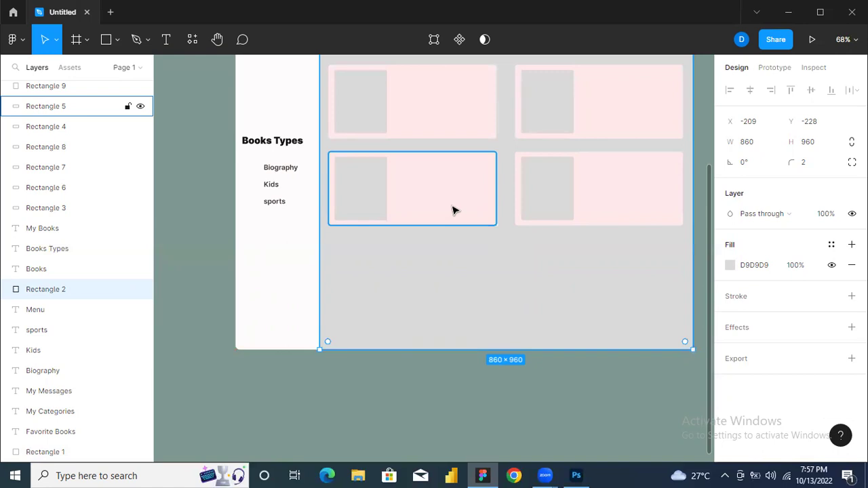
Move the grey placeholder of the left column's lowest card onto the sidebar and the pink card down to the panel's bottom edge
click(454, 211)
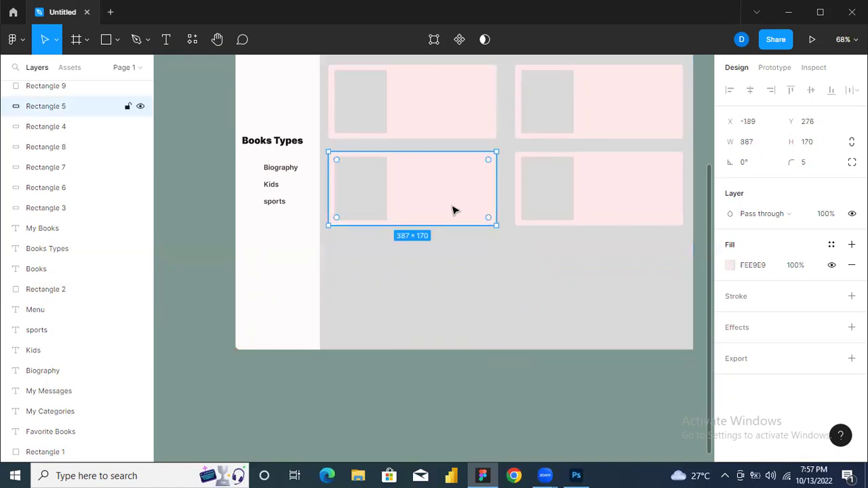
click(376, 201)
drag(369, 202, 290, 244)
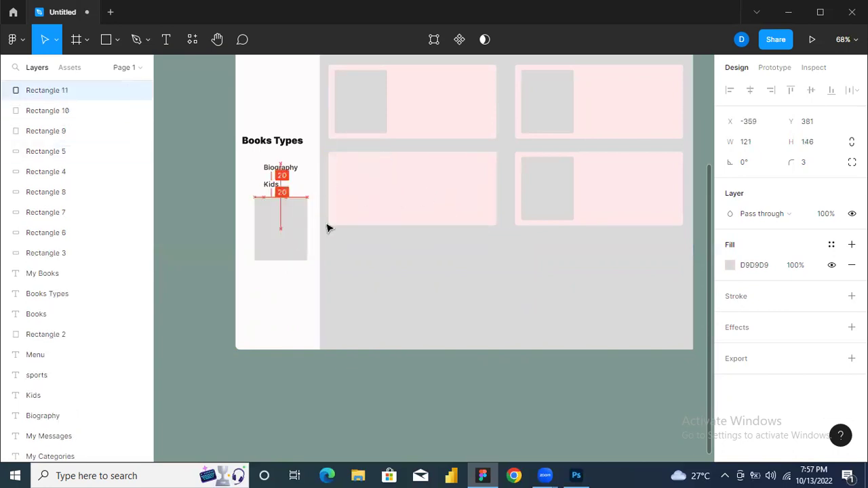
click(397, 198)
drag(397, 199, 396, 318)
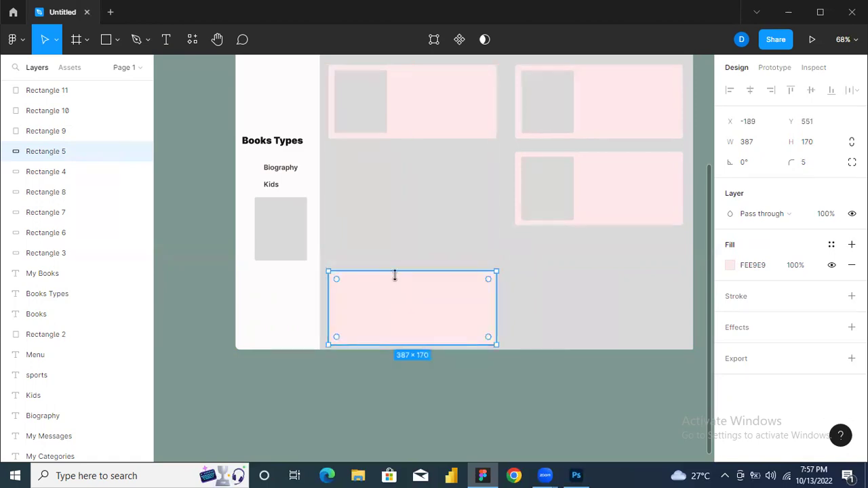
Enlarge the moved pink card to about 430 × 241 and delete the grey placeholder lying over the sidebar
drag(393, 271, 389, 244)
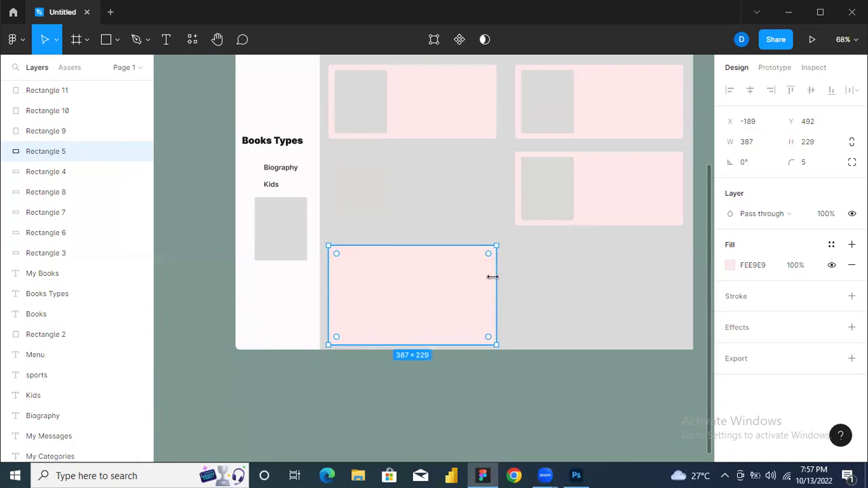
drag(397, 243, 397, 239)
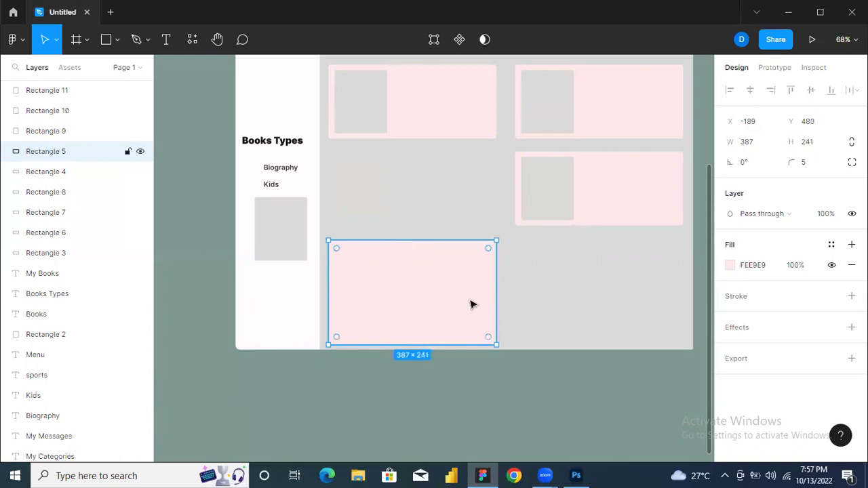
drag(500, 296, 510, 297)
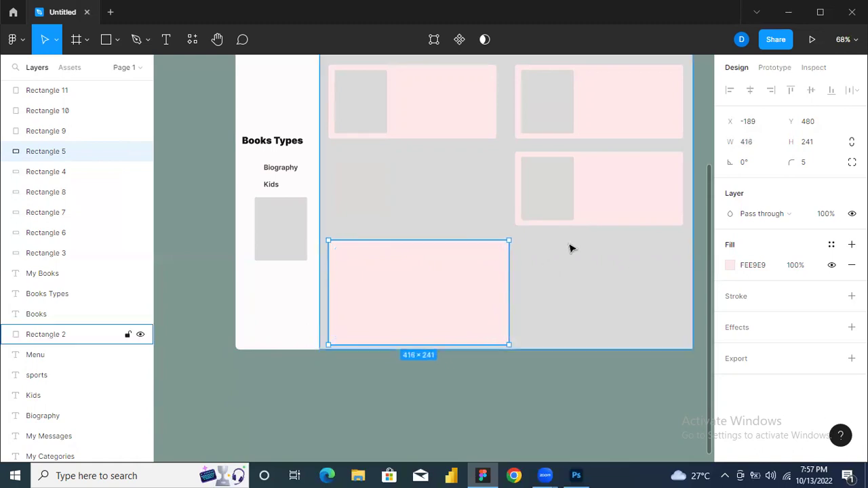
drag(506, 283, 504, 283)
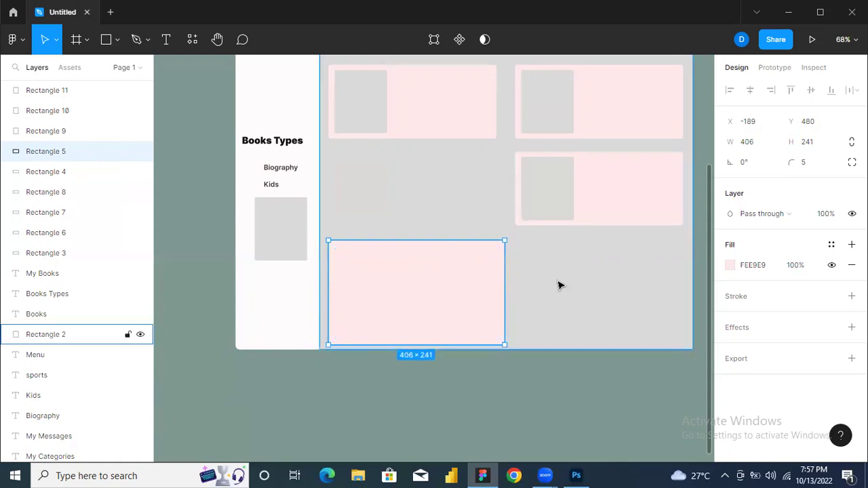
drag(508, 278, 511, 277)
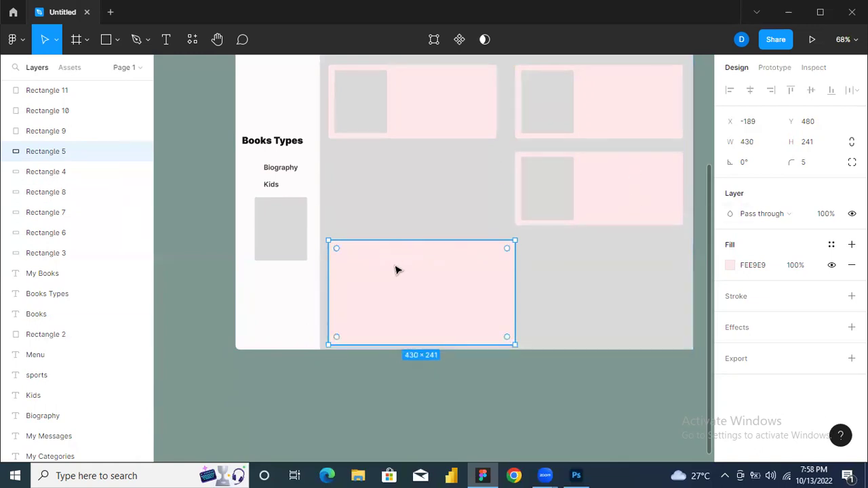
click(279, 228)
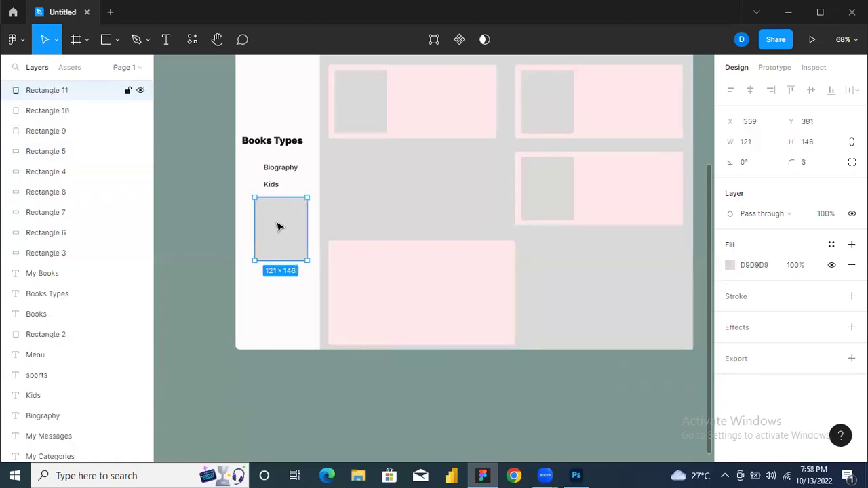
key(Delete)
Place a copy of the enlarged pink card directly above the original and delete the smaller pink card above the copy
click(380, 269)
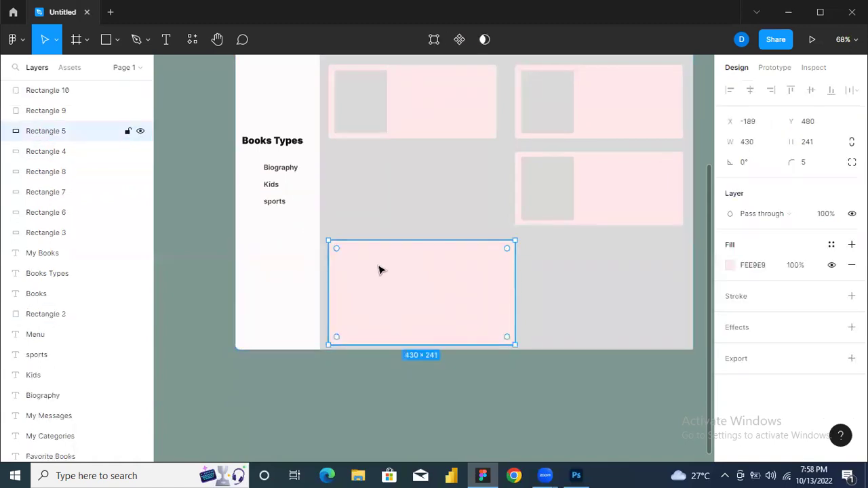
key(ctrl+v)
drag(379, 270, 407, 130)
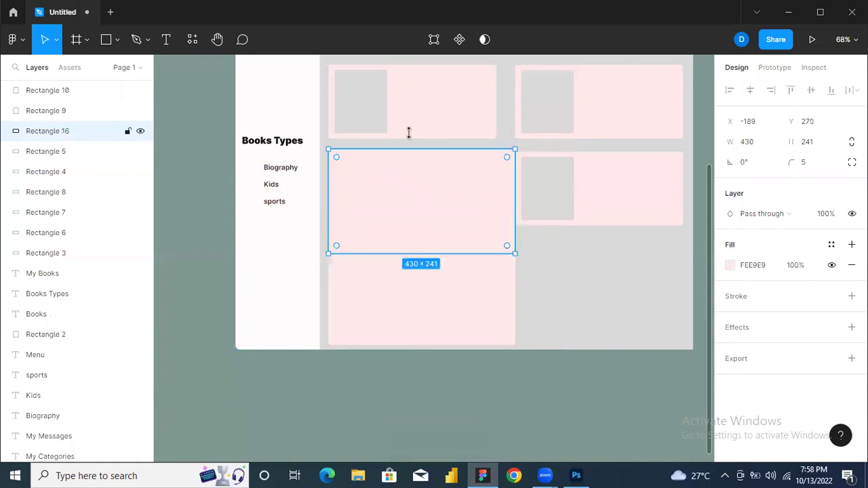
click(426, 128)
key(Delete)
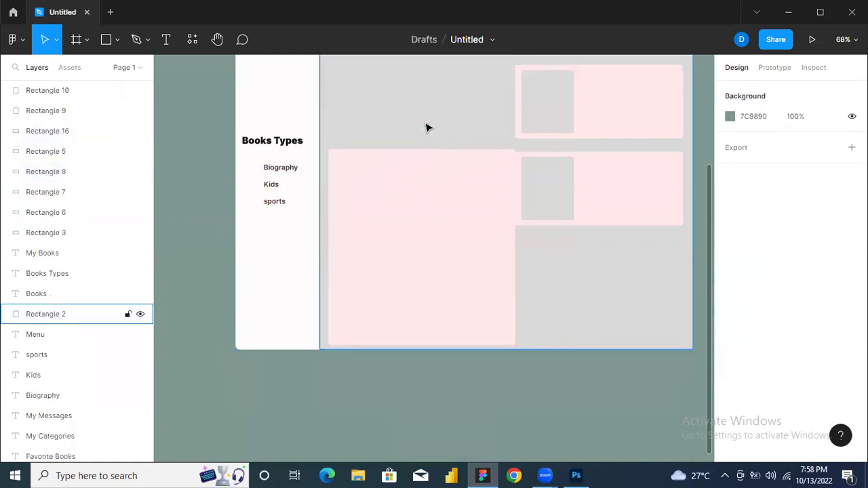
Delete the leftover grey placeholder above the enlarged pink cards and move the upper enlarged card up to about Y 182
click(364, 115)
key(Delete)
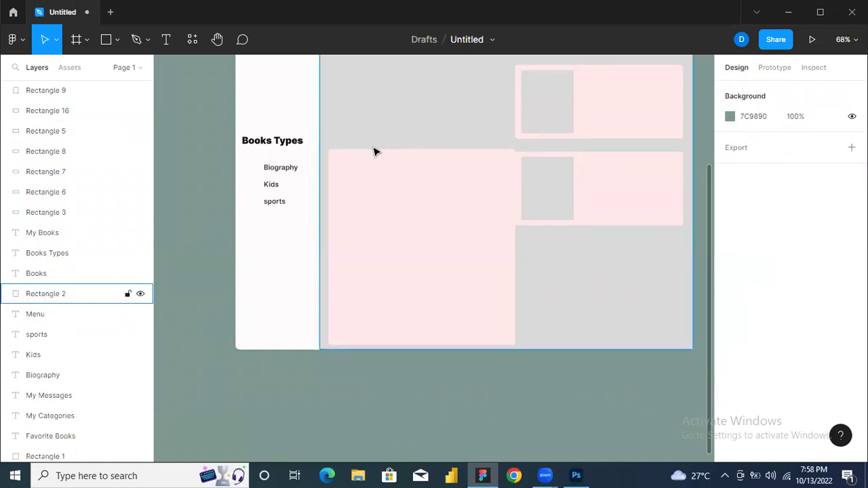
click(373, 153)
drag(378, 177, 379, 139)
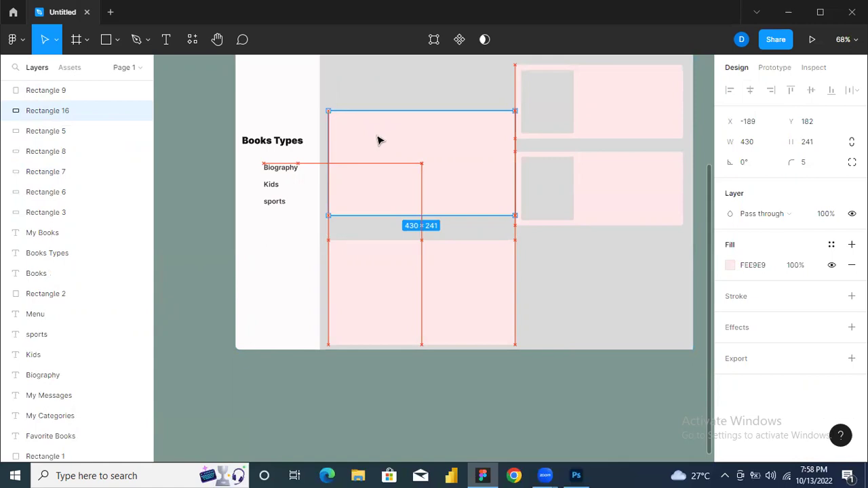
Delete the small pink card under the My Books heading together with its grey placeholder
scroll(710, 177, up, 1)
drag(708, 177, 707, 116)
click(453, 158)
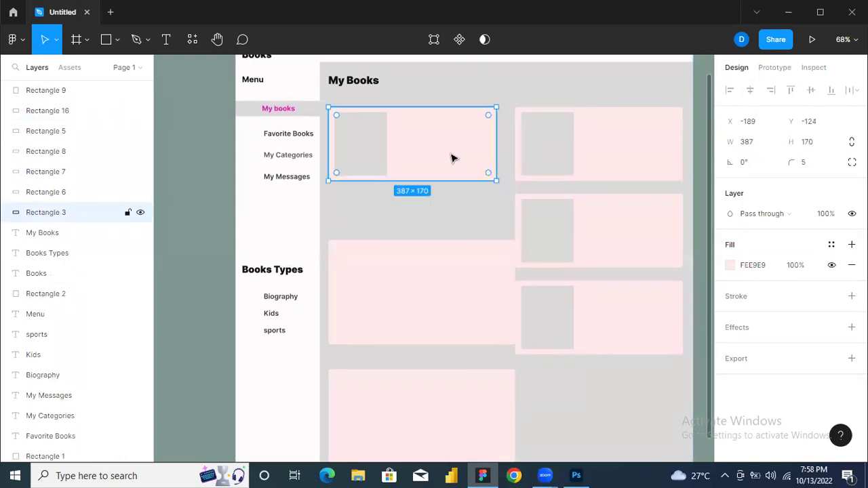
key(Delete)
click(362, 152)
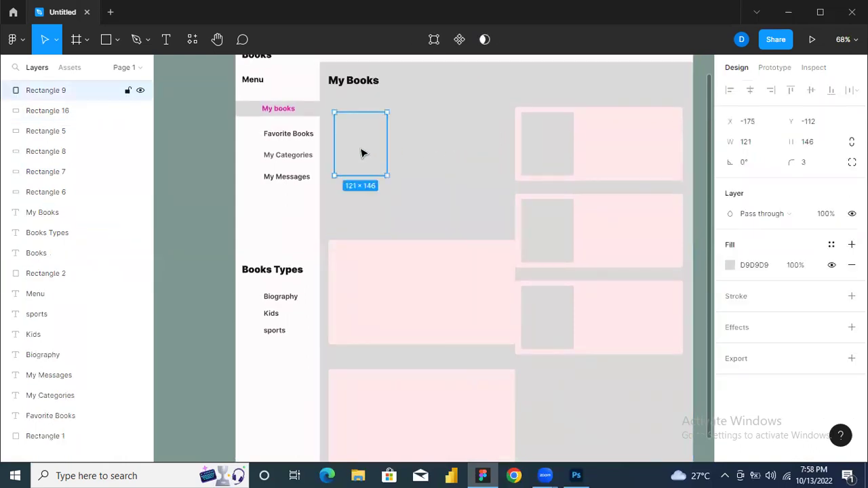
key(Delete)
Paste a copy of the enlarged pink card and place it below the My Books heading at about Y -115, keeping the column's left alignment
click(378, 255)
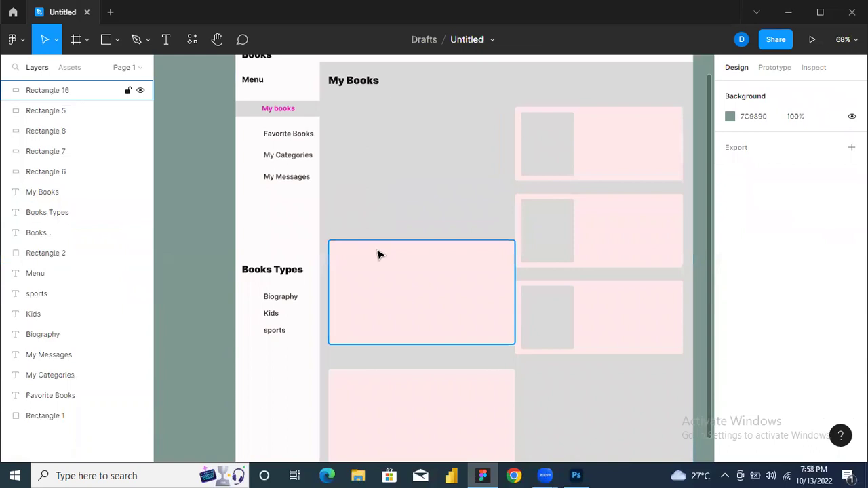
click(379, 255)
key(ctrl+v)
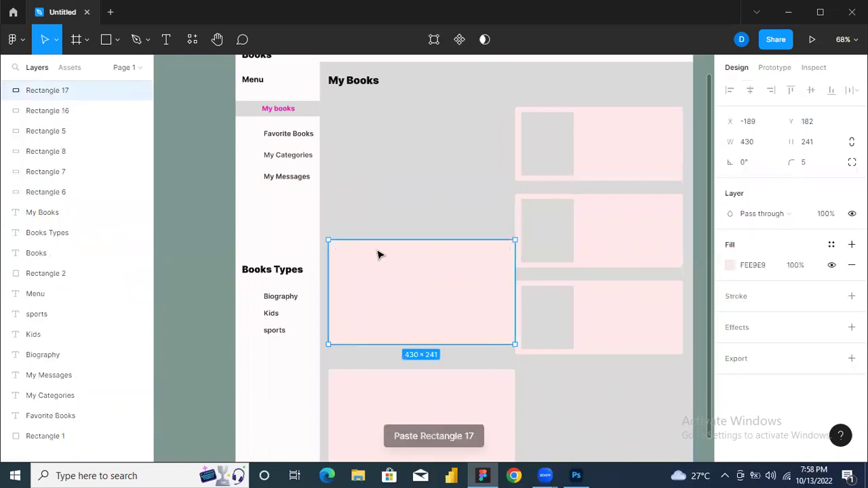
drag(378, 255, 380, 127)
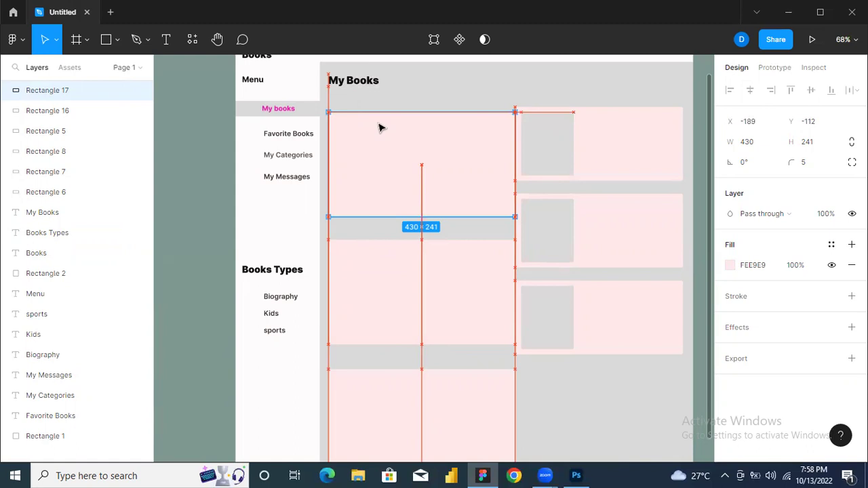
drag(380, 128, 380, 126)
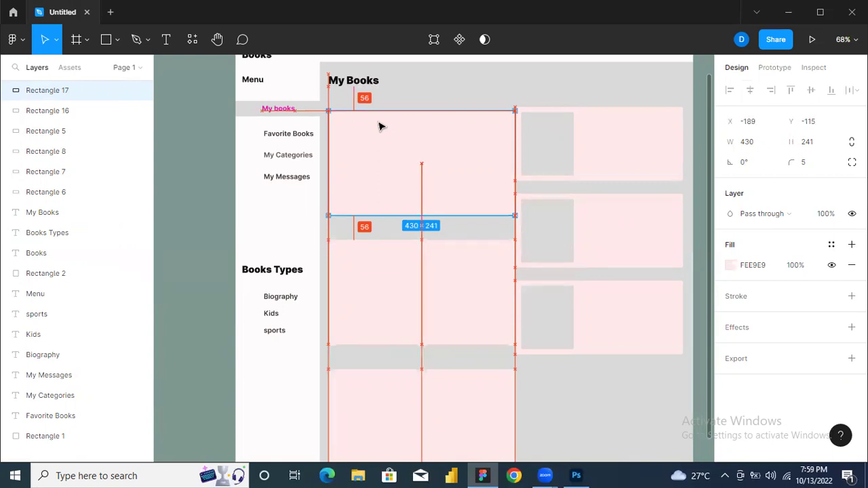
drag(380, 126, 381, 126)
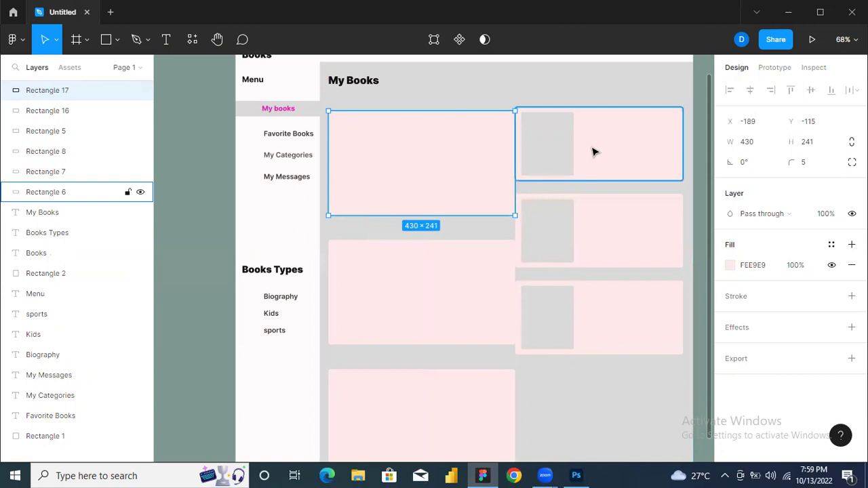
Delete the right column's upper two small pink cards and their grey placeholders
click(568, 152)
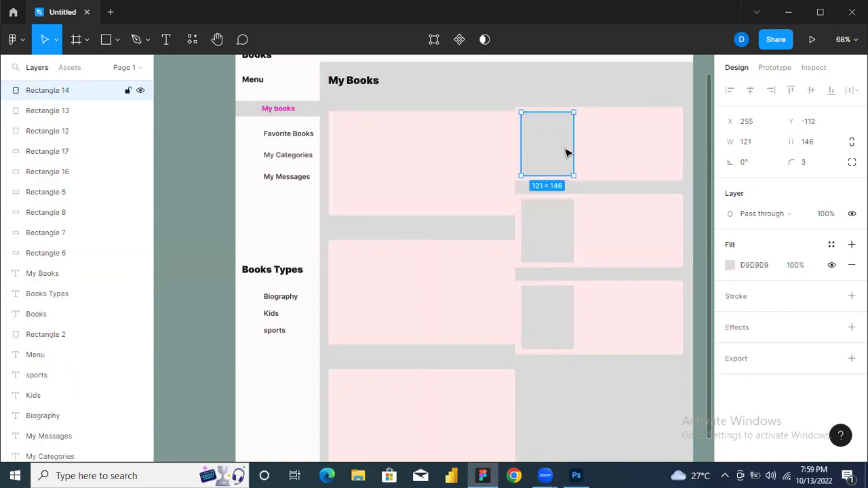
click(602, 163)
key(Delete)
click(627, 207)
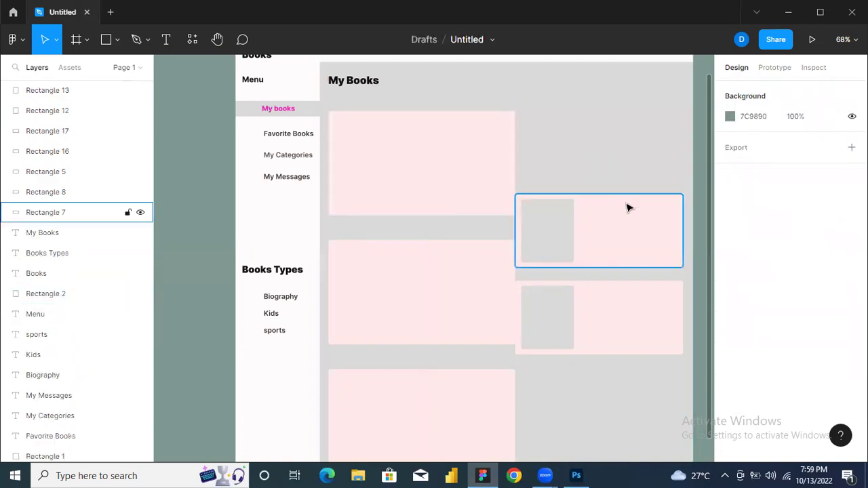
key(Delete)
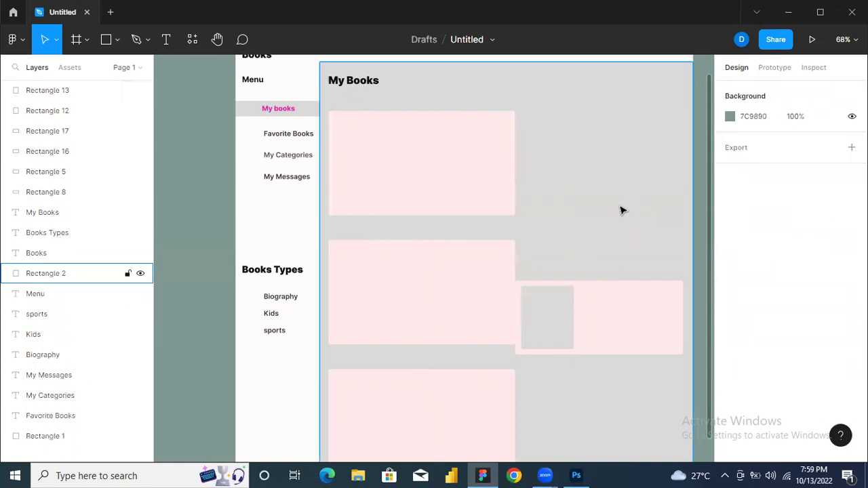
click(558, 235)
key(Delete)
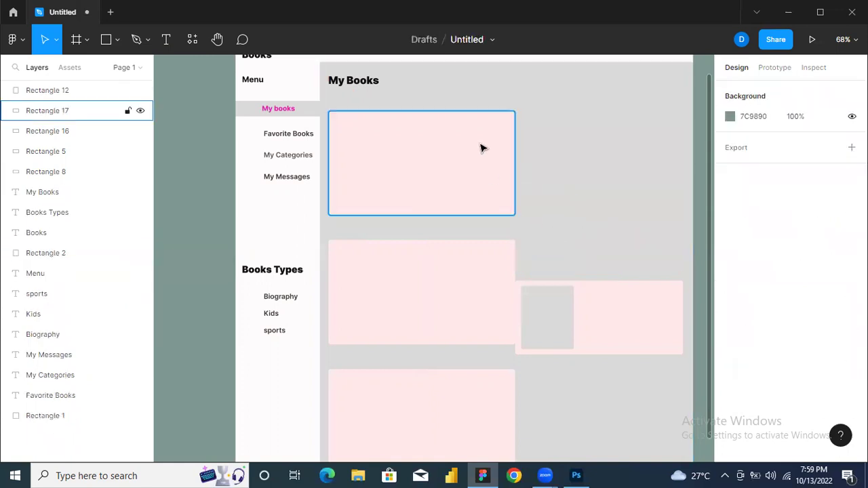
Extend the white background rectangle rightward to a width of about 1385 and the grey content panel to about 1181, matching right edges
click(474, 149)
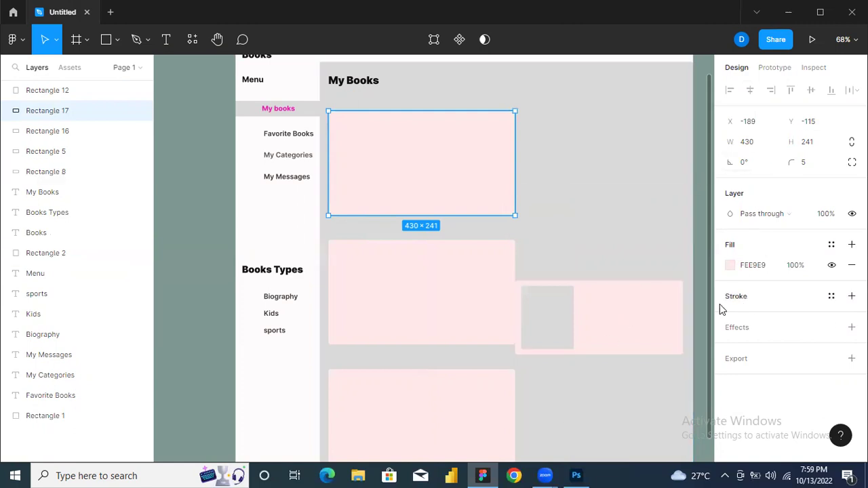
drag(709, 309, 709, 282)
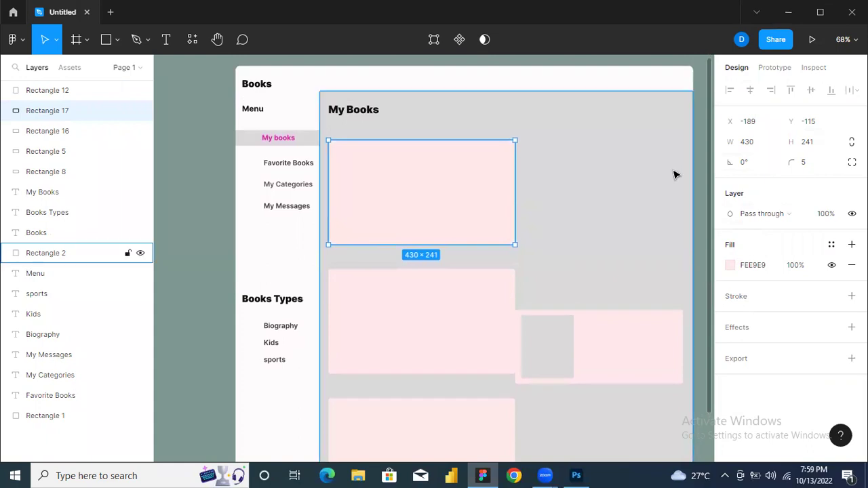
click(664, 79)
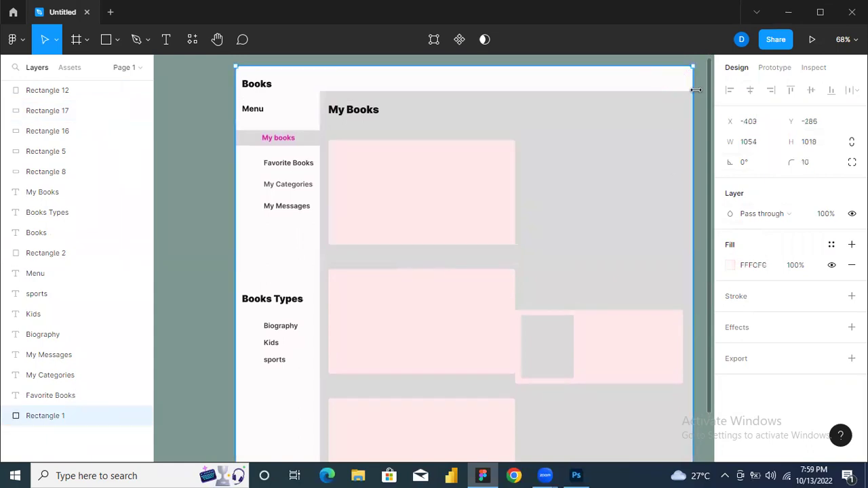
drag(698, 90, 526, 113)
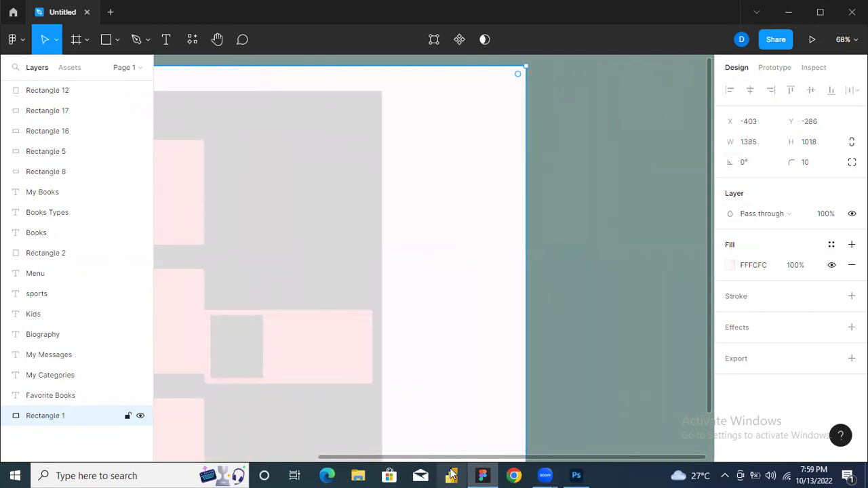
drag(440, 459, 301, 447)
click(597, 203)
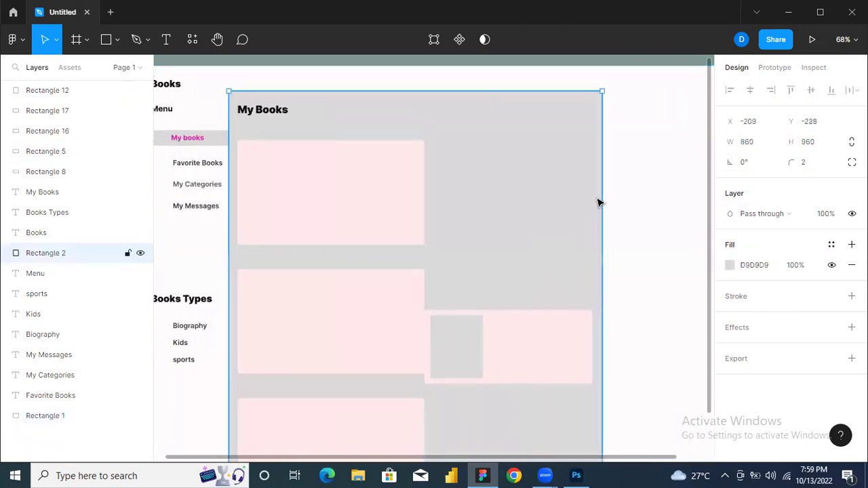
drag(601, 194, 543, 178)
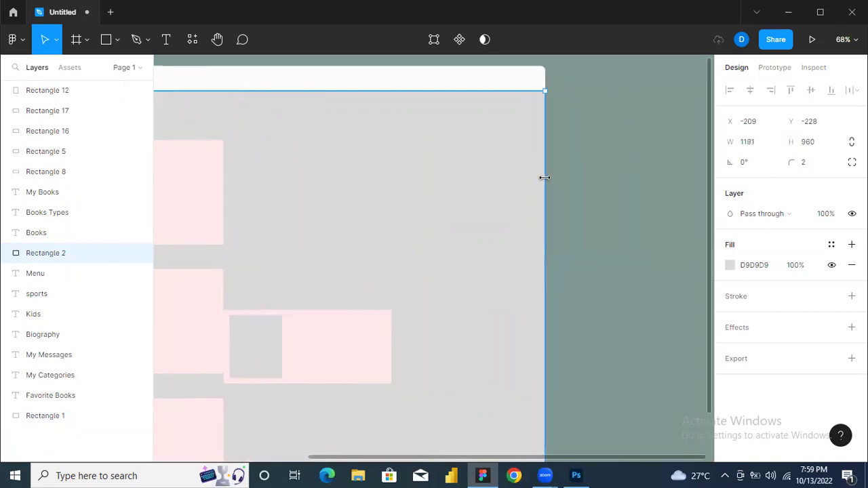
Delete the last small pink card in the right column and its grey placeholder
drag(387, 459, 244, 441)
click(530, 367)
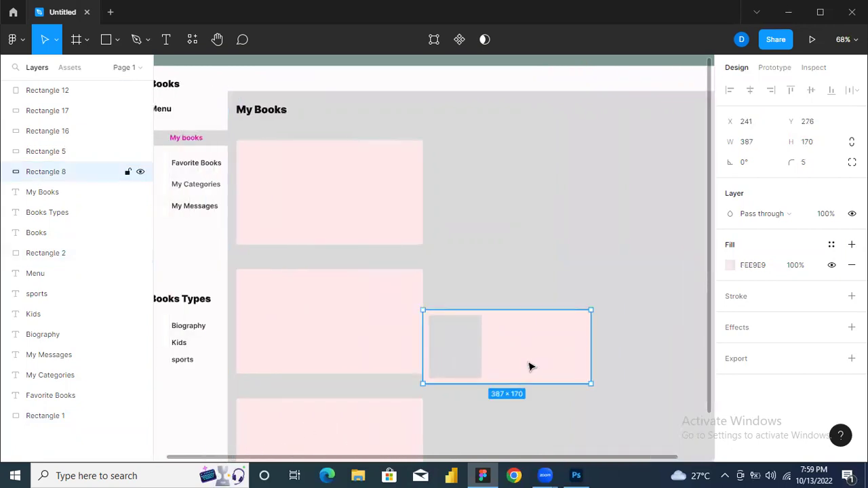
key(Delete)
click(464, 351)
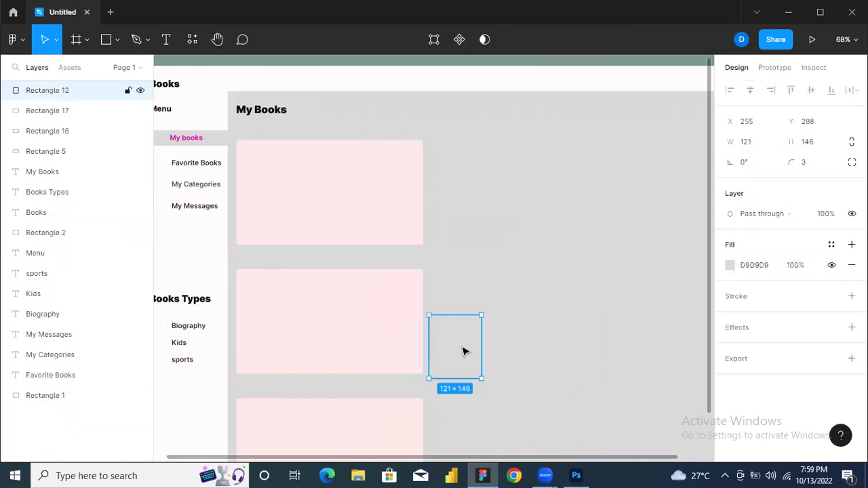
key(Delete)
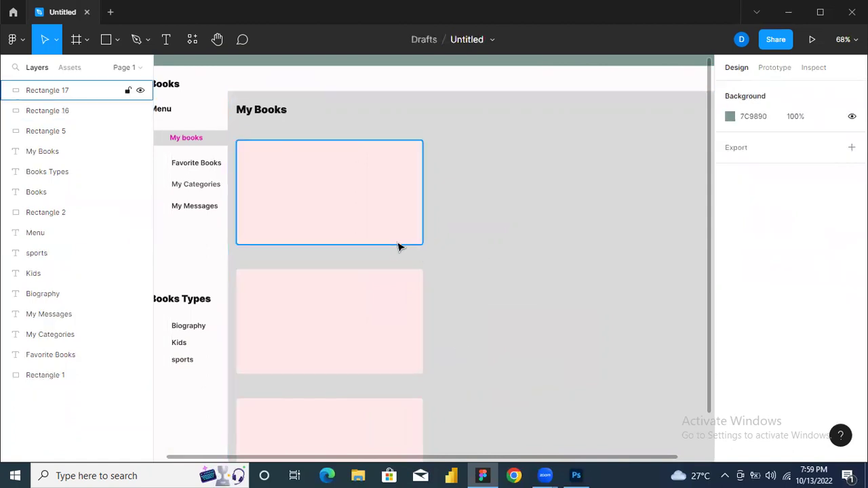
Move the top enlarged pink card to X -131, Y -124 and shift the My Books heading right to X -131, matching its left edge
click(387, 206)
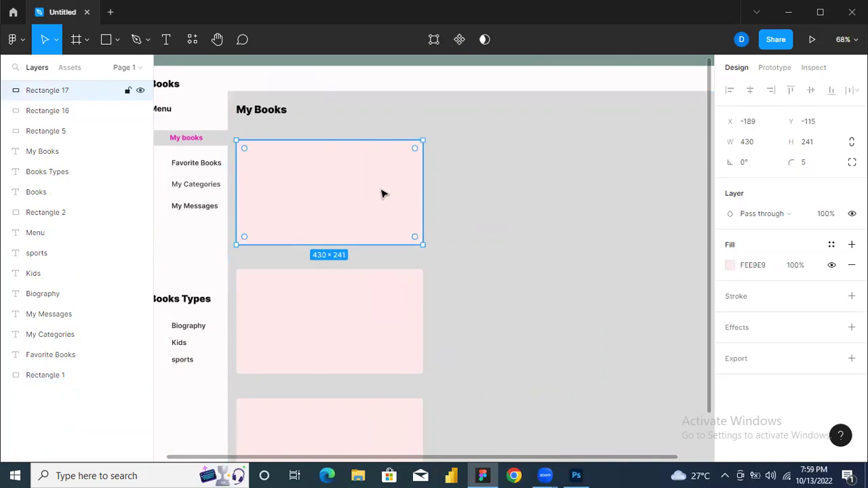
drag(384, 193, 408, 189)
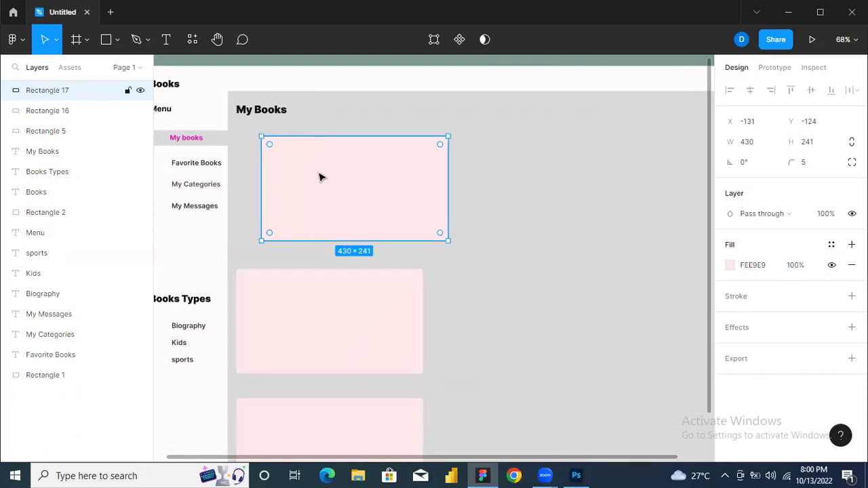
click(271, 117)
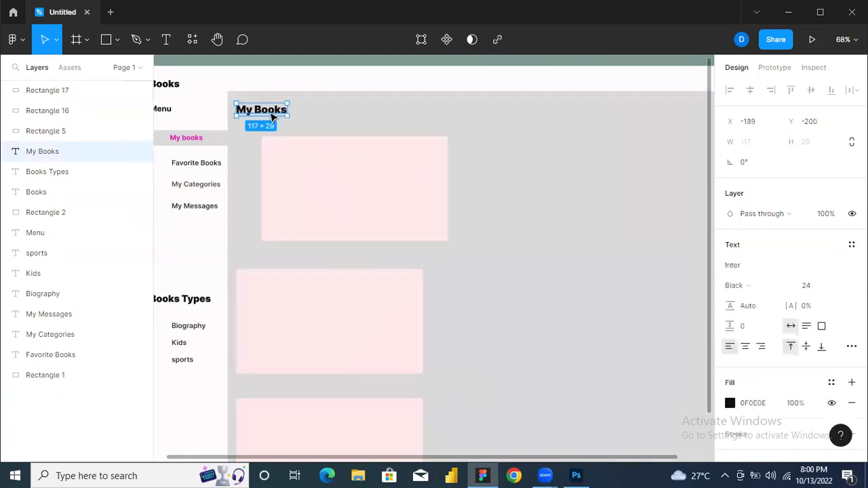
key(Right)
key(Right)
key(Right)
key(Right)
key(Right)
key(Right)
key(Right)
key(Right)
key(Right)
key(Right)
key(Right)
key(Right)
key(Right)
key(Right)
key(Right)
key(Right)
key(Right)
key(Right)
key(Right)
key(Right)
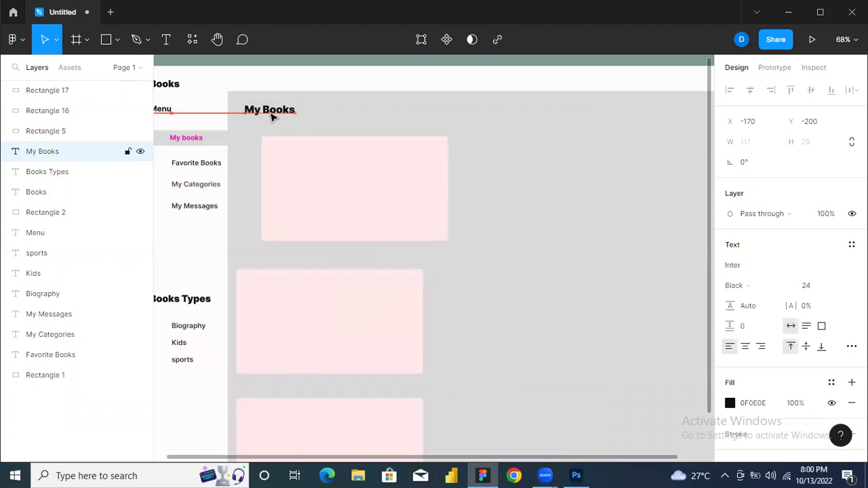
key(Right)
key(Right)
key(Right)
key(Right)
key(Right)
key(Right)
key(Right)
key(Right)
key(Right)
key(Right)
key(Right)
key(Right)
key(Right)
key(Right)
key(Right)
key(Right)
key(Right)
key(Right)
key(Right)
key(Right)
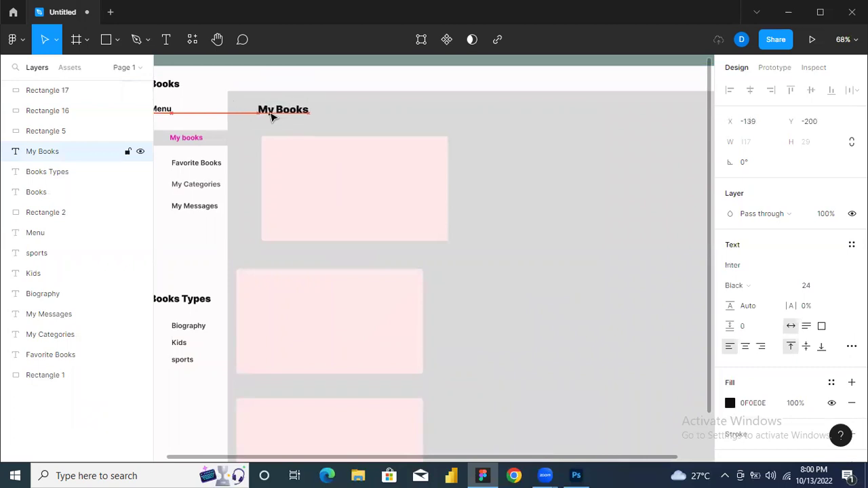
key(Right)
key(Right)
key(Right)
key(Right)
key(Right)
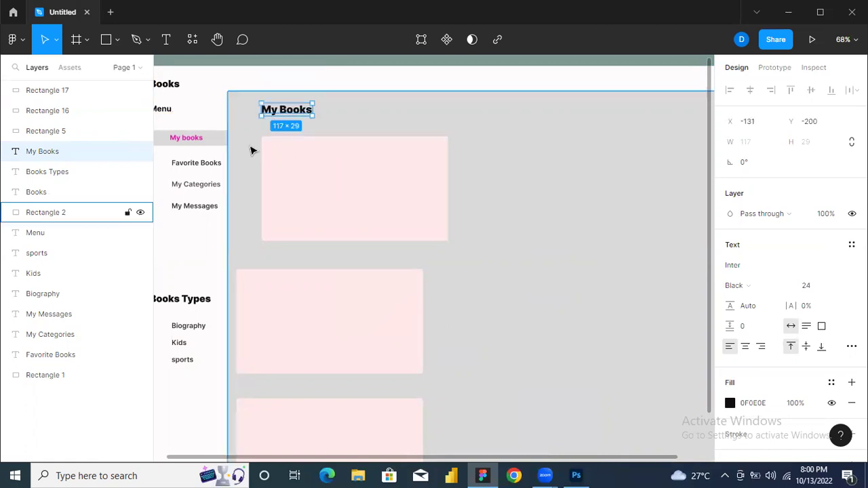
Narrow the grey content panel from its left side to a width of about 1134 and align the two lower pink cards at X -131
click(237, 170)
drag(224, 172, 252, 173)
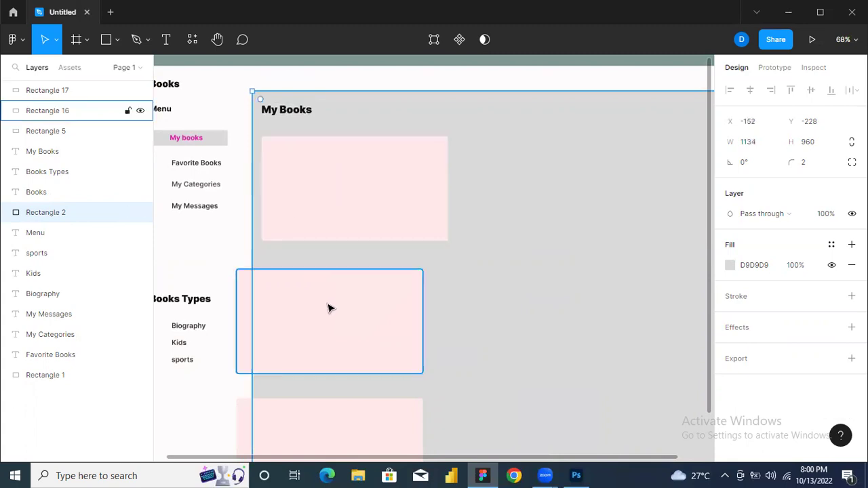
click(328, 309)
double_click(372, 310)
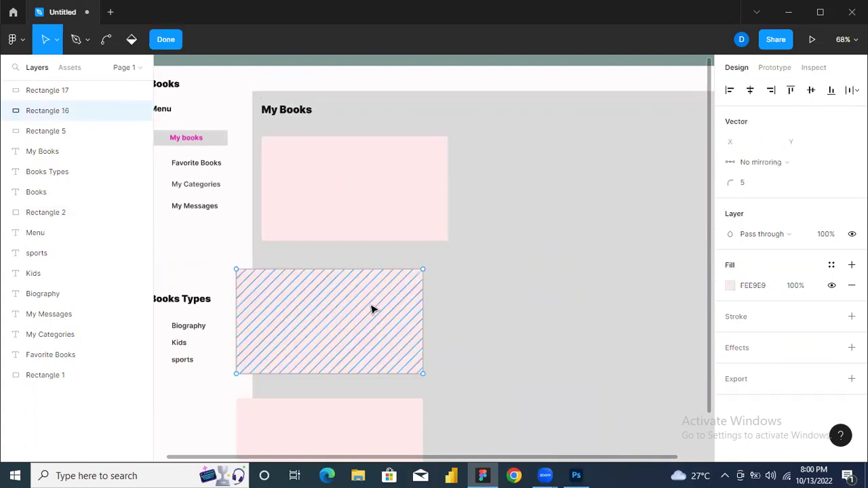
click(164, 41)
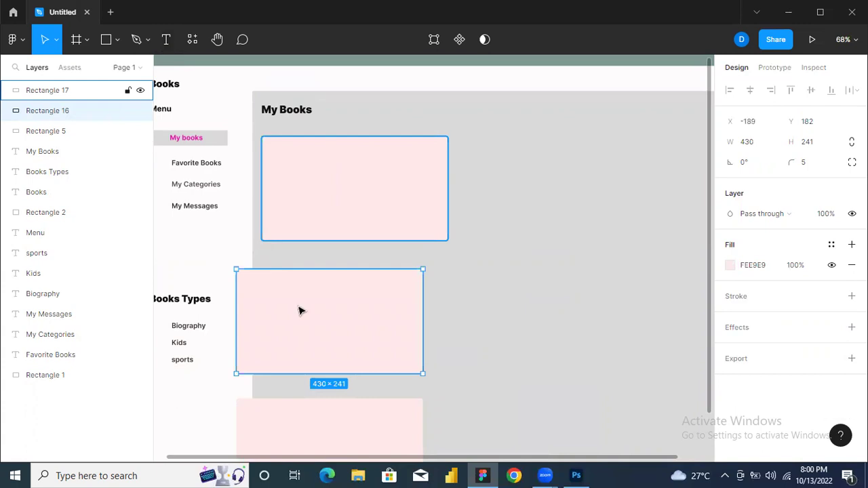
drag(298, 309, 326, 310)
click(357, 412)
drag(358, 420, 383, 418)
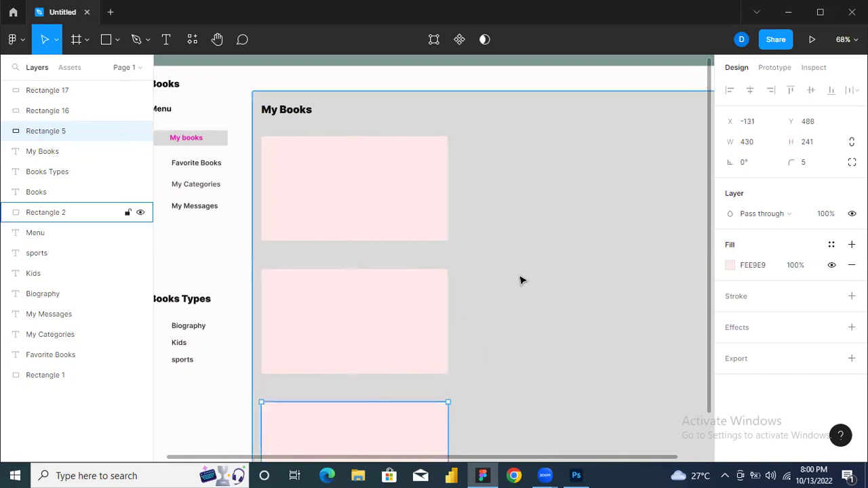
Select the top enlarged pink card below the My Books heading
click(398, 212)
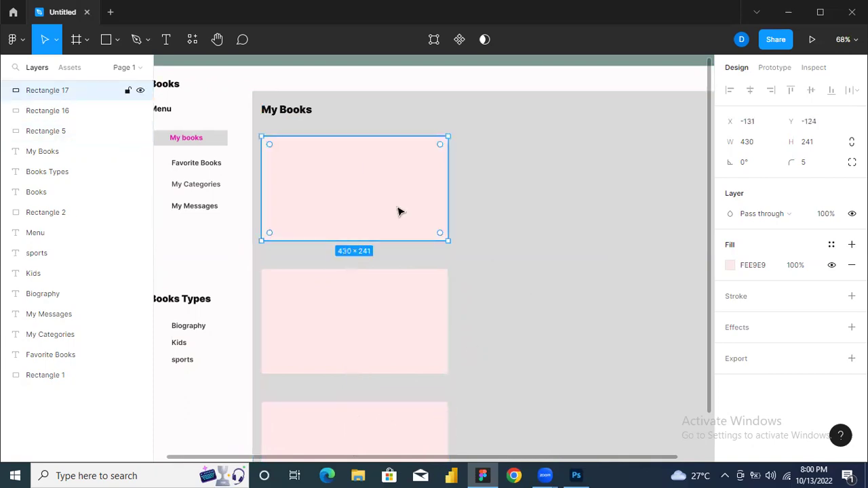
Add three copies of the 430 × 241 pink card as a second column at X 336, aligned with the three existing rows
key(ctrl+v)
drag(399, 212, 603, 211)
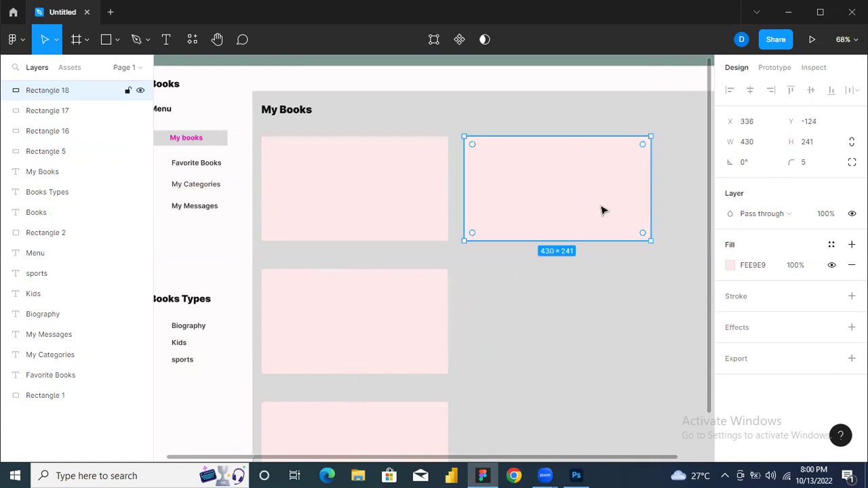
key(ctrl+v)
drag(606, 228, 605, 343)
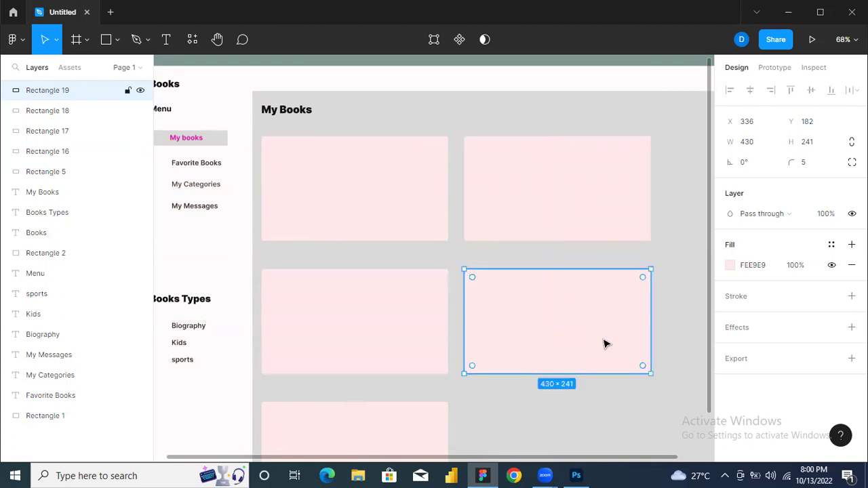
key(ctrl+v)
drag(606, 344, 608, 469)
drag(594, 370, 606, 267)
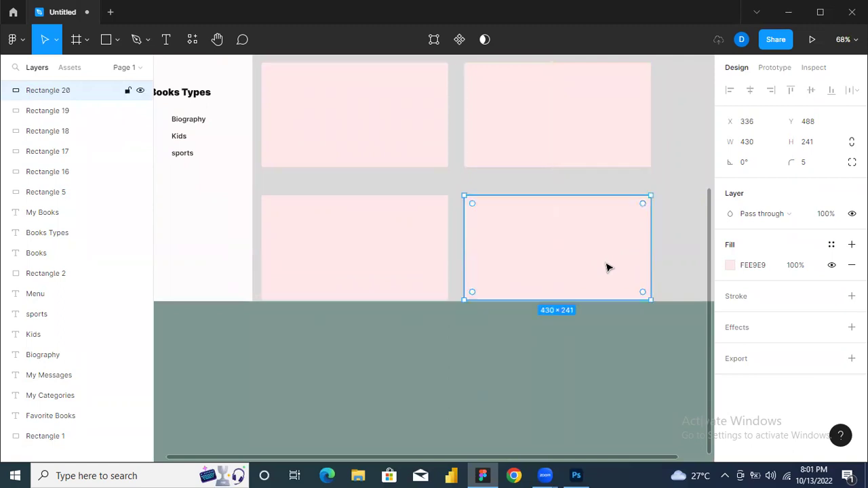
Extend the white page background to about 1032 high and the grey content panel to about 973 high, aligning their lower edges
click(234, 298)
drag(234, 302, 234, 308)
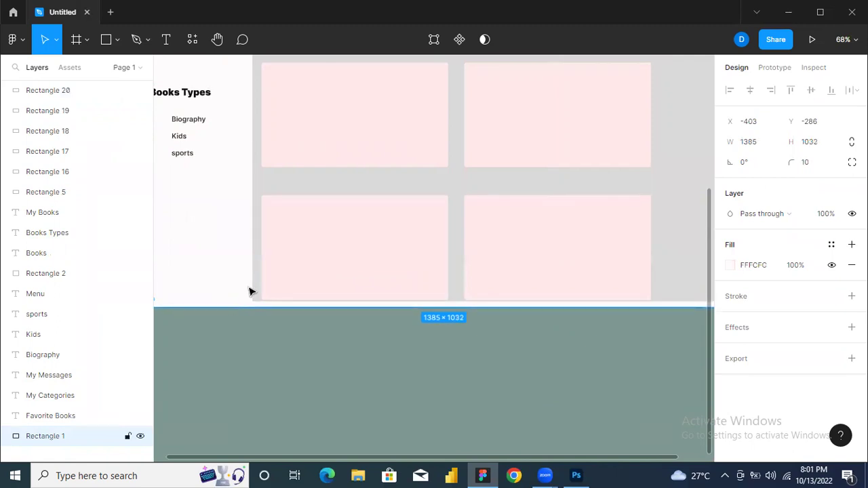
click(254, 285)
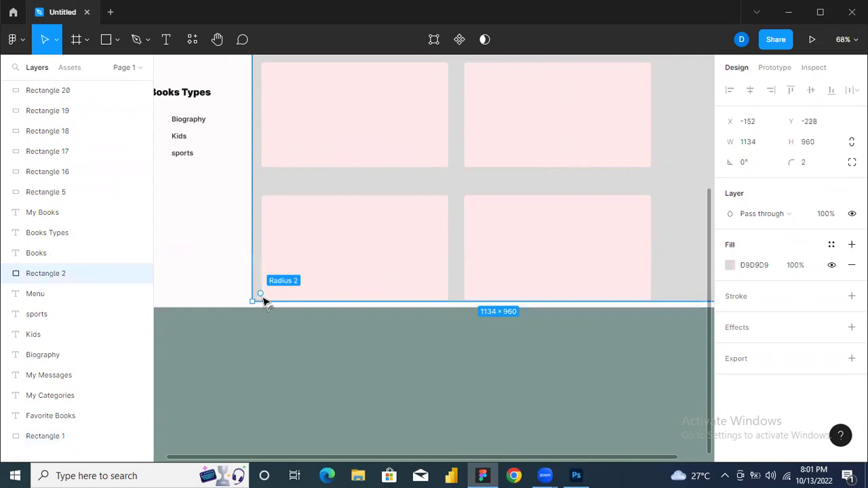
drag(266, 303, 267, 308)
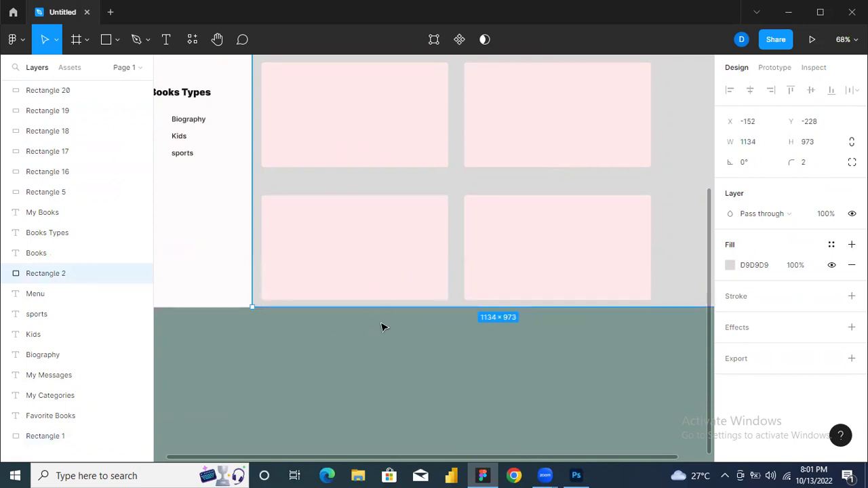
Narrow the white page background to about 1203 wide and the grey content panel to about 952 wide
scroll(382, 328, down, 3)
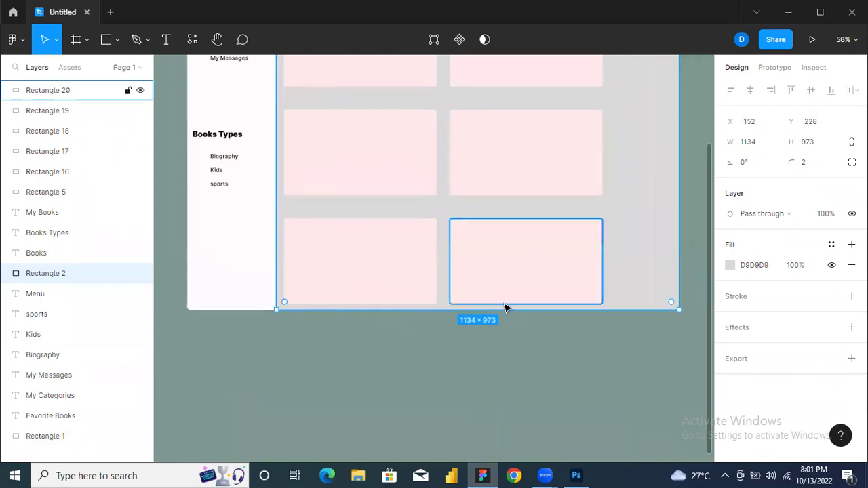
click(467, 400)
scroll(536, 376, down, 1)
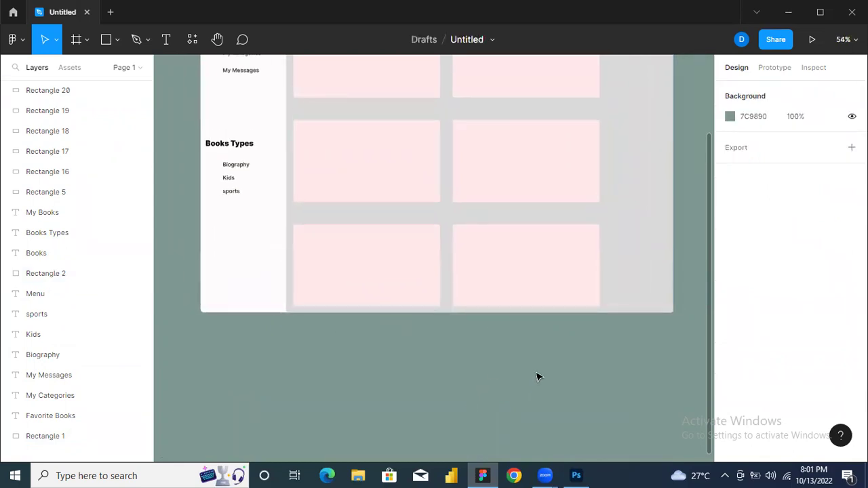
scroll(535, 376, down, 2)
scroll(535, 376, down, 1)
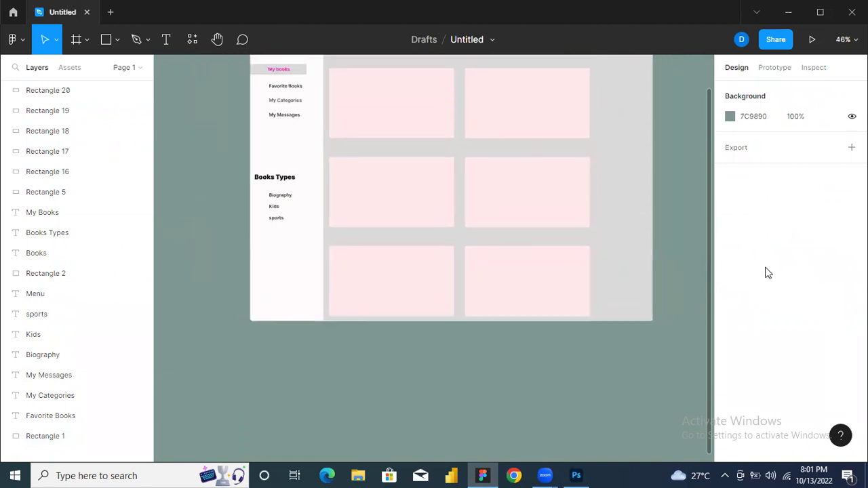
drag(711, 259, 711, 198)
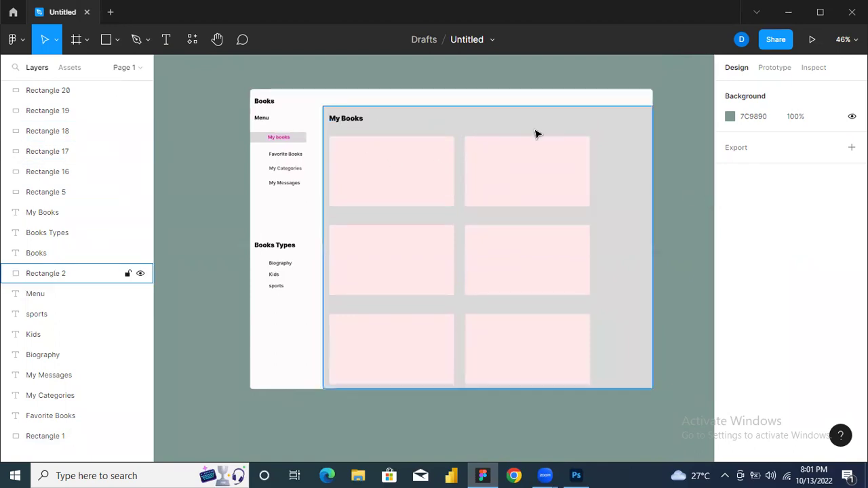
click(627, 131)
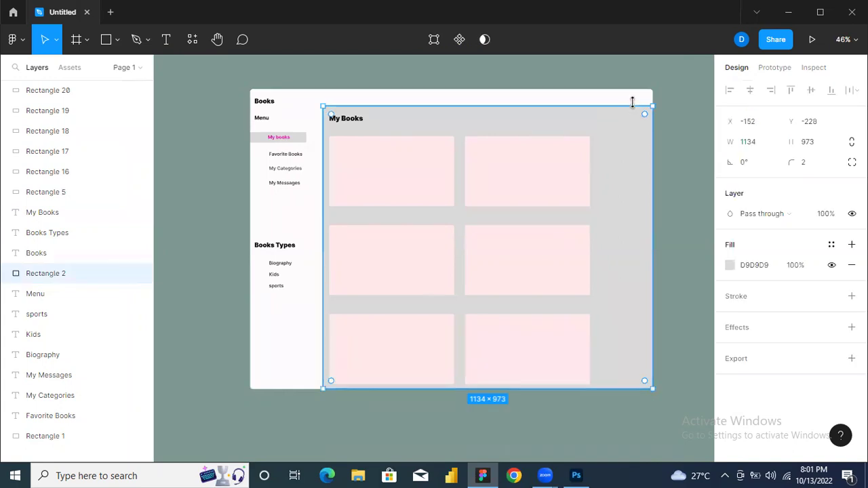
click(630, 103)
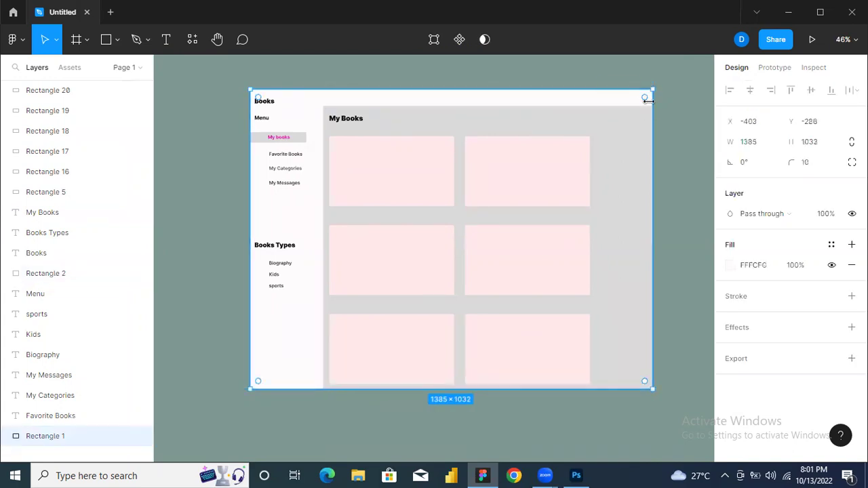
drag(651, 103, 599, 104)
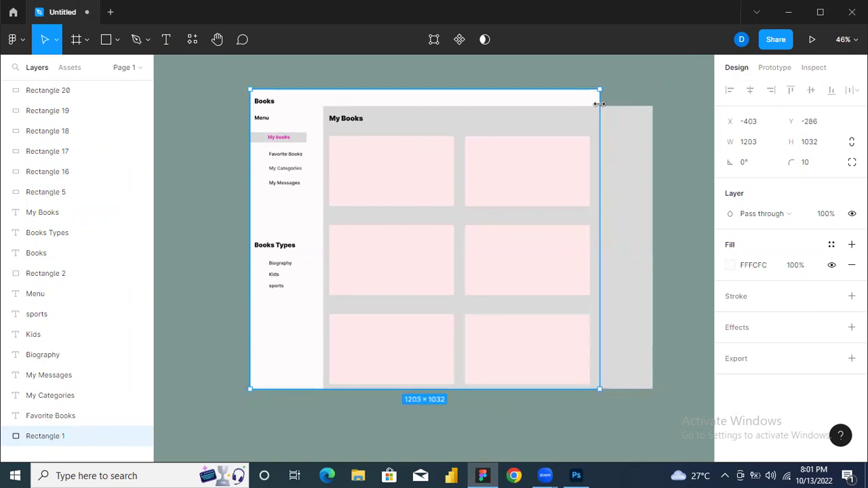
click(624, 130)
drag(649, 142, 597, 143)
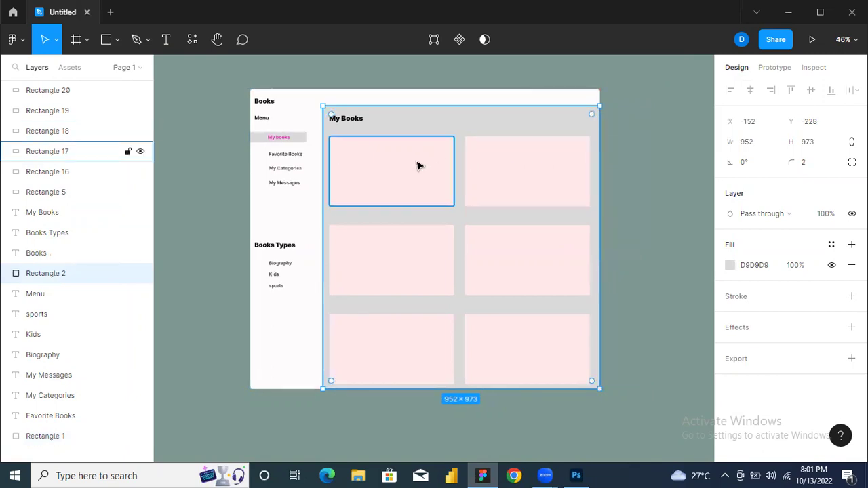
Set the font size of the "My Books" heading above the cards to 30
double_click(347, 121)
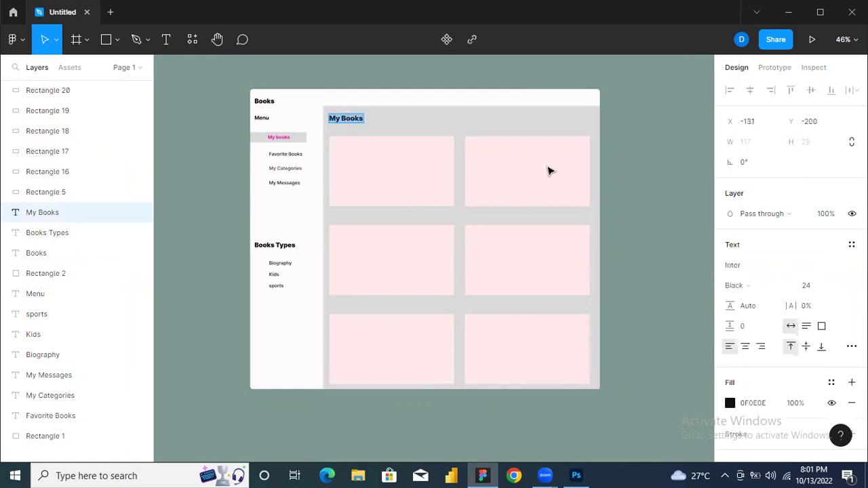
click(809, 288)
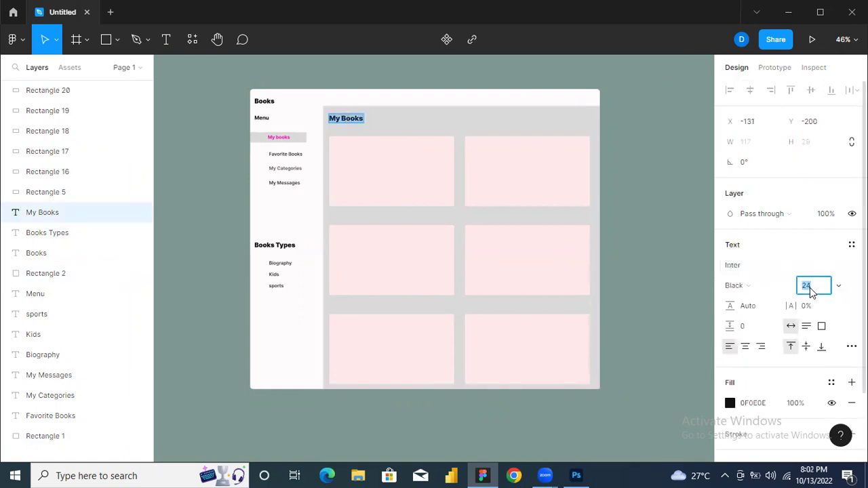
key(BackSpace)
key(Return)
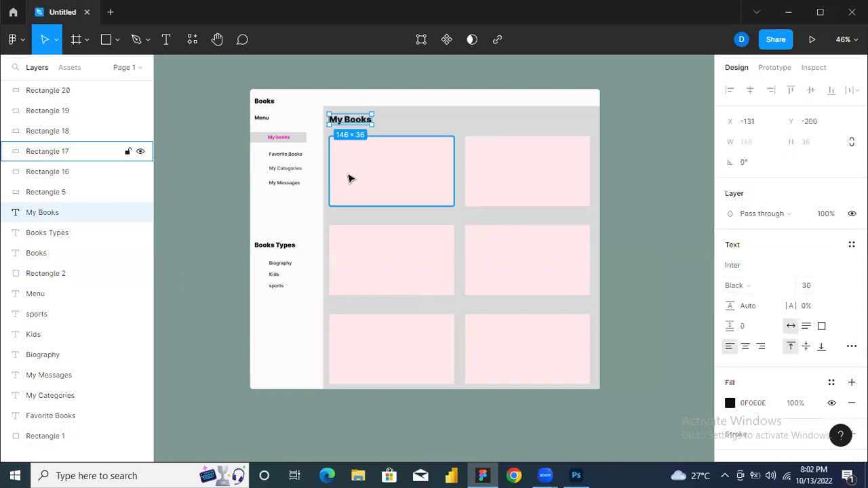
Draw a grey placeholder rectangle of about 200 × 219 inside the first card, vertically centred at its left side
click(107, 41)
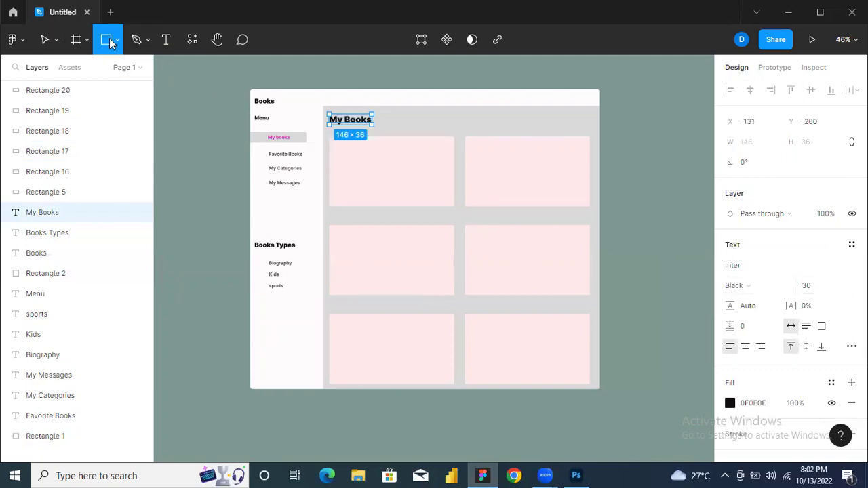
mouse_move(391, 143)
mouse_down()
mouse_move(327, 146)
mouse_move(343, 160)
mouse_move(325, 164)
mouse_move(332, 200)
mouse_up()
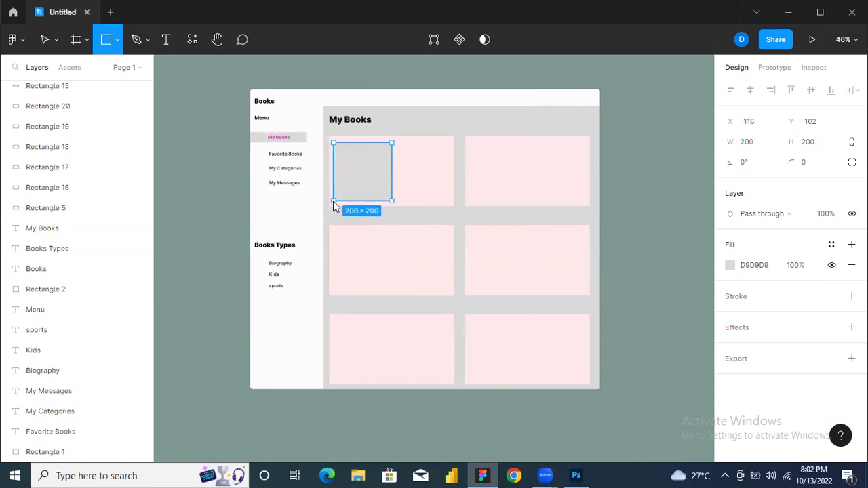
drag(333, 200, 333, 206)
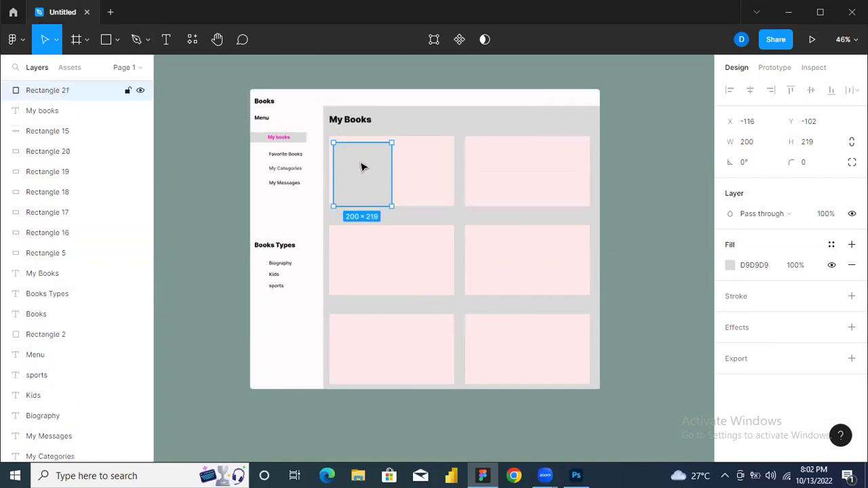
drag(361, 163, 361, 164)
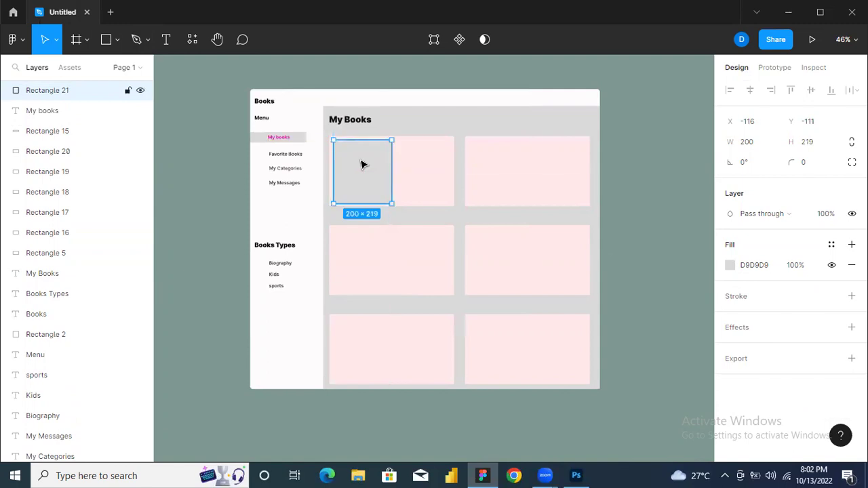
Add five copies of the grey placeholder, placing one at the left side of each remaining pink card
key(ctrl+v)
drag(362, 164, 499, 165)
key(ctrl+v)
key(ctrl+v)
key(ctrl+v)
key(ctrl+v)
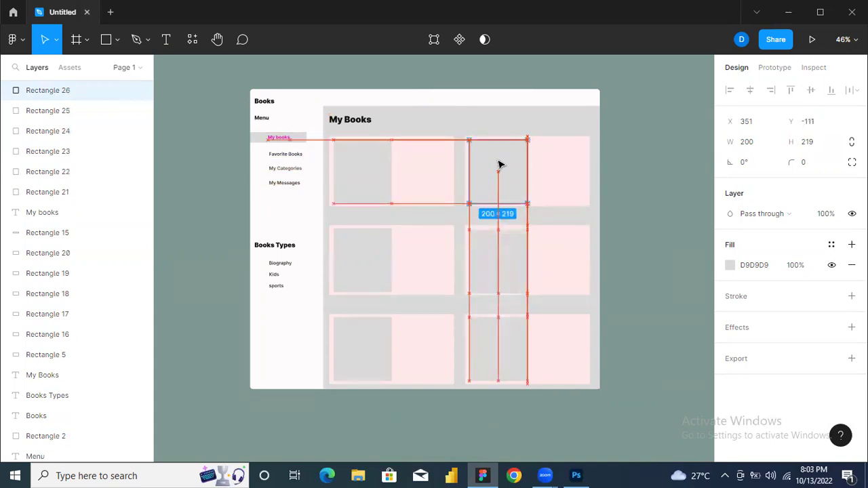
drag(499, 165, 499, 164)
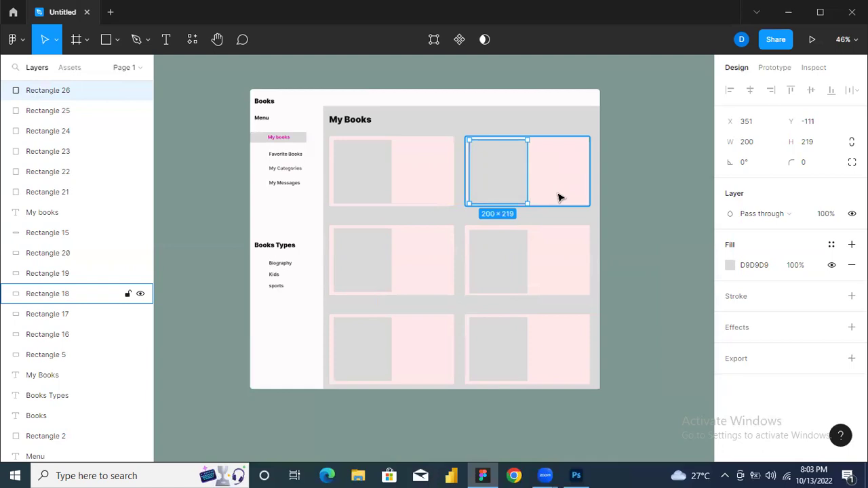
Widen the white page background to about 1430 and the grey content panel to about 1179 so their right edges align
click(591, 122)
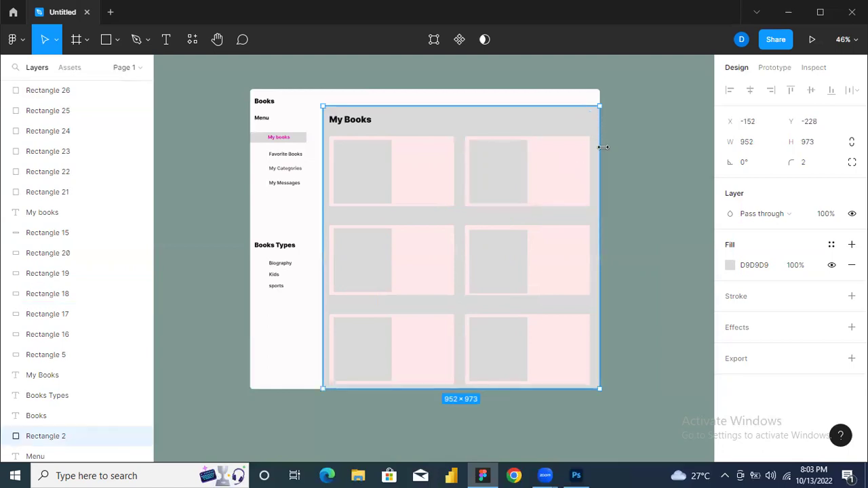
click(577, 93)
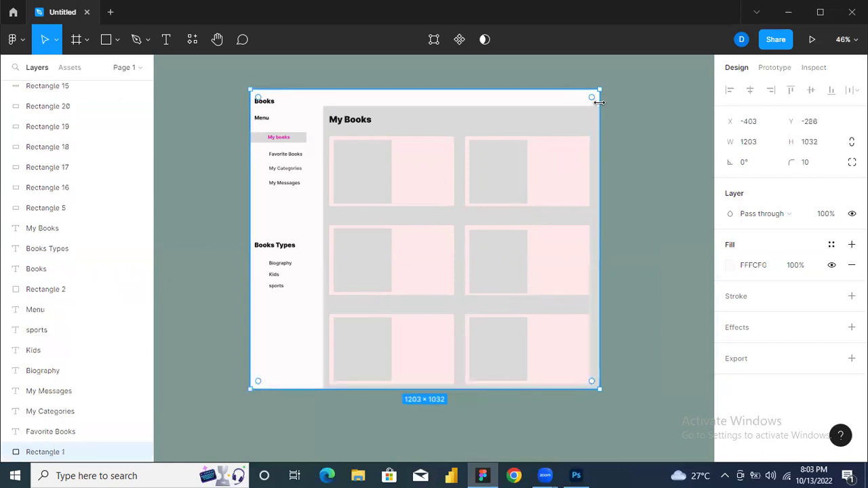
drag(601, 102, 665, 99)
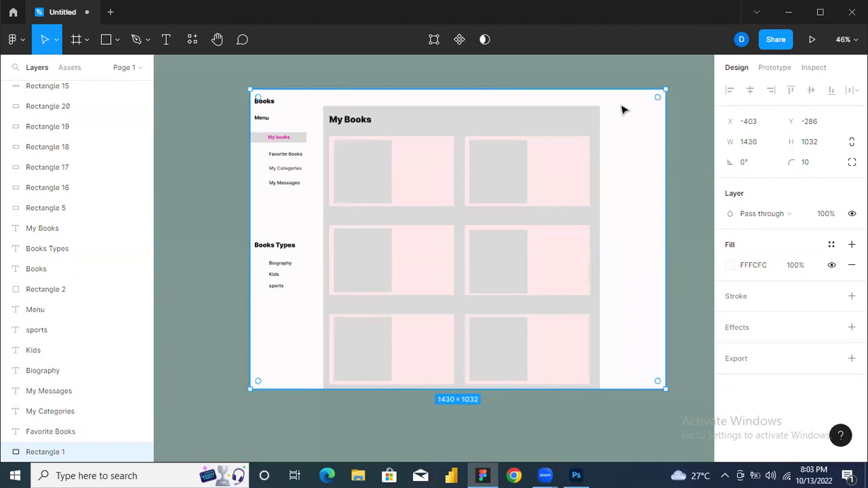
click(593, 119)
drag(597, 120, 662, 119)
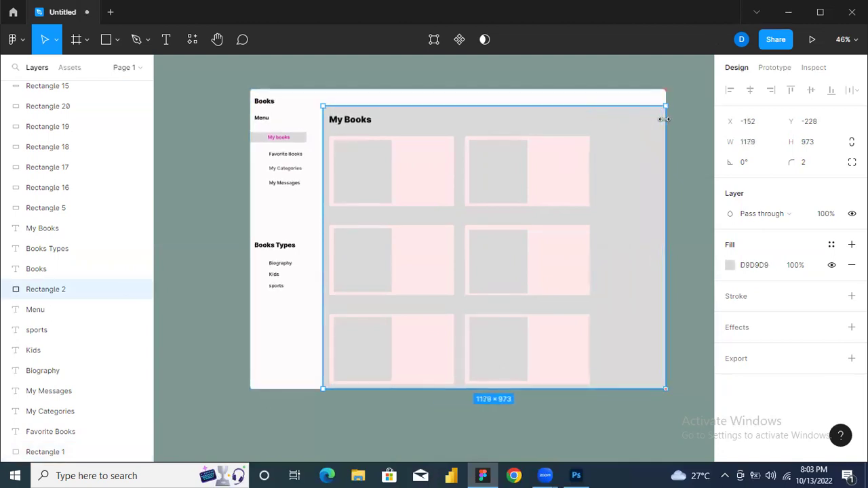
Widen the second pink card in the first row to about 554 and shift it right to X 448
click(577, 170)
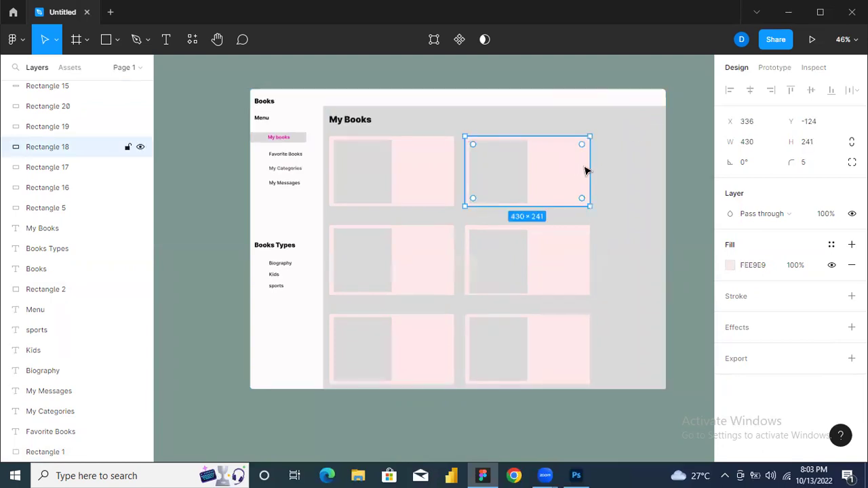
mouse_move(585, 169)
drag(594, 166, 625, 163)
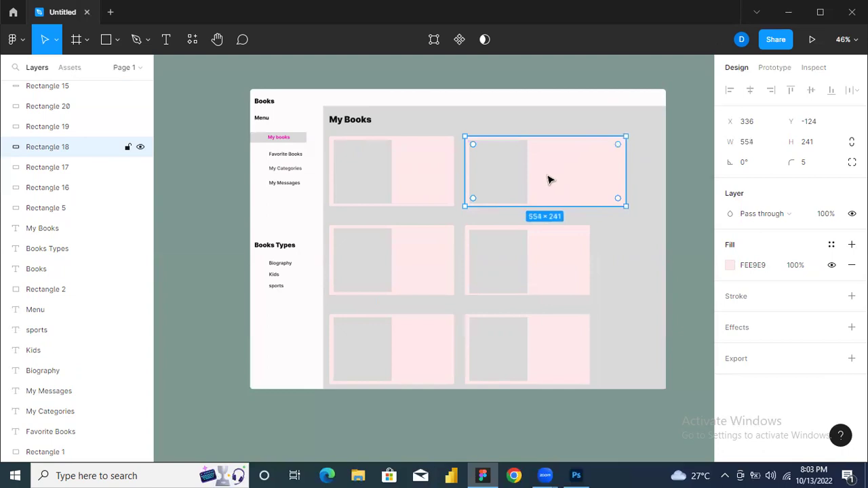
key(Right)
key(Right)
key(Right)
key(Right)
key(Right)
key(Right)
key(Right)
key(Right)
key(Right)
key(Right)
key(Right)
key(Right)
key(Right)
key(Right)
key(Right)
key(Right)
key(Right)
key(Right)
key(Right)
key(Right)
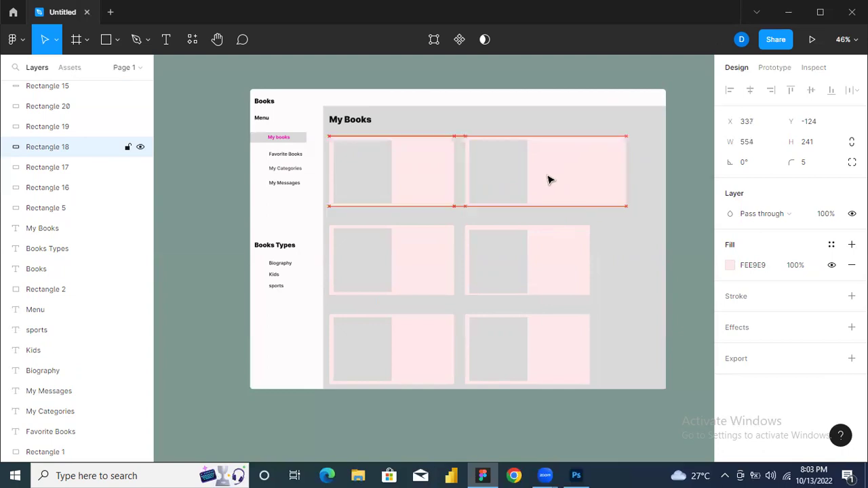
key(Right)
key(Right)
key(Right)
key(Right)
key(Right)
key(Right)
key(Right)
key(Right)
key(Right)
key(Right)
key(Right)
key(Right)
key(Right)
key(Right)
key(Right)
key(Right)
key(Right)
key(Right)
key(Right)
key(Right)
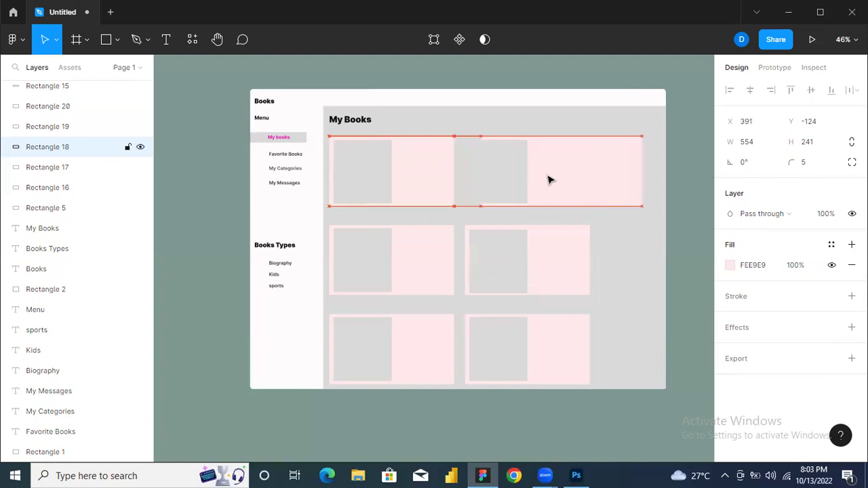
key(Right)
key(Right)
key(Right)
key(Right)
key(Right)
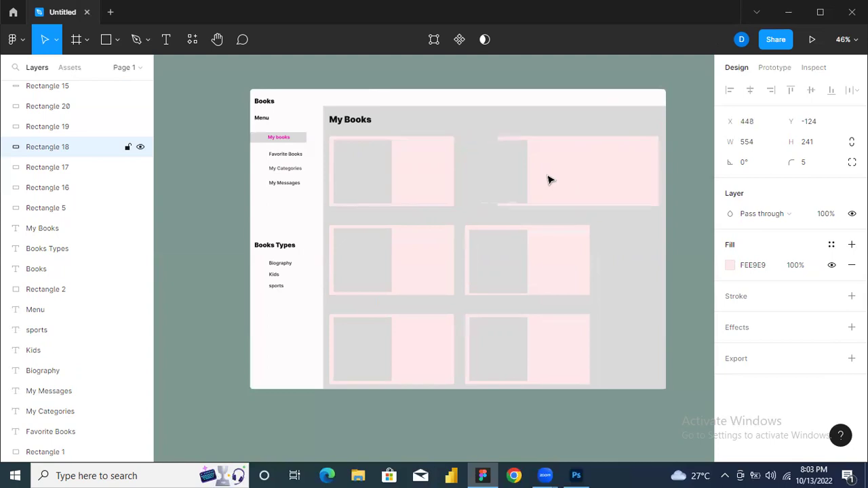
Shift the grey placeholder of the second card in the first row right to X 466, inside its card
click(513, 183)
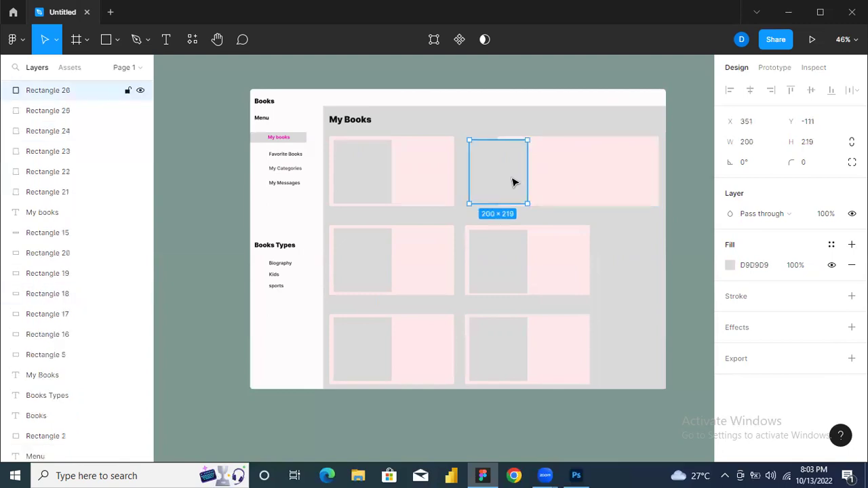
key(Right)
key(Right)
key(Right)
key(Right)
key(Right)
key(Right)
key(Right)
key(Right)
key(Right)
key(Right)
key(Right)
key(Right)
key(Right)
key(Right)
key(Right)
key(Right)
key(Right)
key(Right)
key(Right)
key(Right)
key(Right)
key(Right)
key(Right)
key(Right)
key(Right)
key(Right)
key(Right)
key(Right)
key(Right)
key(Right)
key(Right)
key(Right)
key(Right)
key(Right)
key(Right)
key(Right)
key(Right)
key(Right)
key(Right)
key(Right)
key(Right)
key(Right)
key(Right)
key(Right)
key(Right)
key(Right)
key(Right)
key(Right)
key(Right)
key(Right)
key(Right)
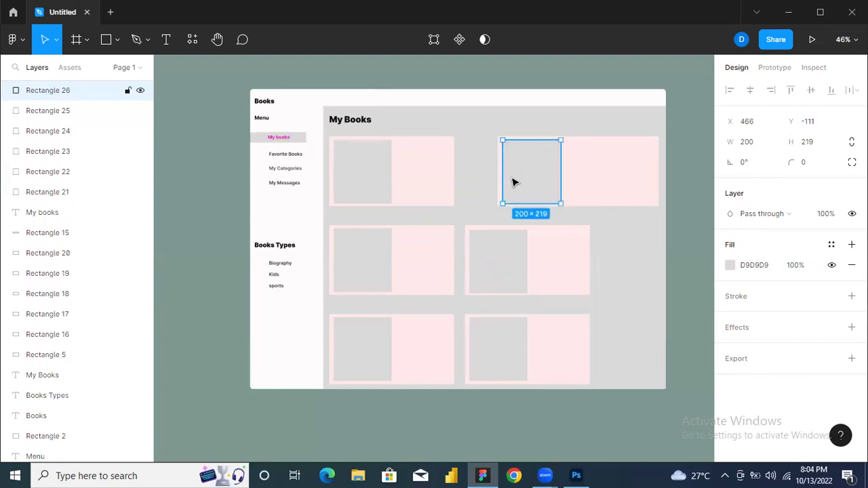
Shift the second pink card in the second row right to X 438
click(550, 257)
key(Right)
key(Right)
key(Right)
key(Right)
key(Right)
key(Right)
key(Right)
key(Right)
key(Right)
key(Right)
key(Right)
key(Right)
key(Right)
key(Right)
key(Right)
key(Right)
key(Right)
key(Right)
key(Right)
key(Right)
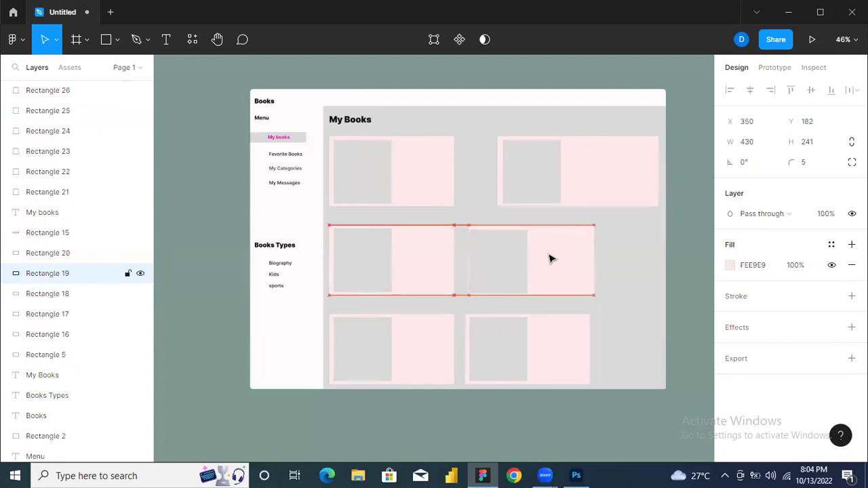
key(Right)
key(Right)
key(Right)
key(Right)
key(Right)
key(Right)
key(Right)
key(Right)
key(Right)
key(Right)
key(Right)
key(Right)
key(Right)
key(Right)
key(Right)
key(Right)
key(Right)
key(Right)
key(Right)
key(Right)
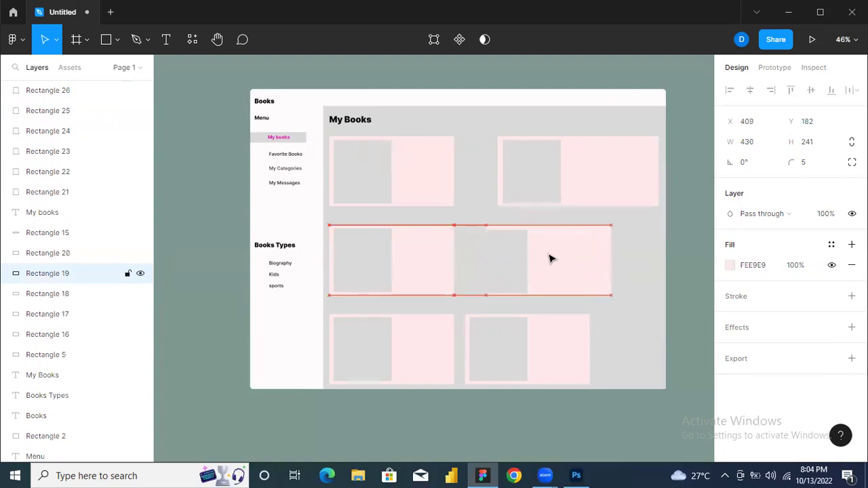
key(Right)
key(Right)
key(Right)
key(Right)
key(Right)
key(Right)
key(Right)
key(Right)
key(Right)
key(Right)
key(Right)
key(Right)
key(Right)
key(Right)
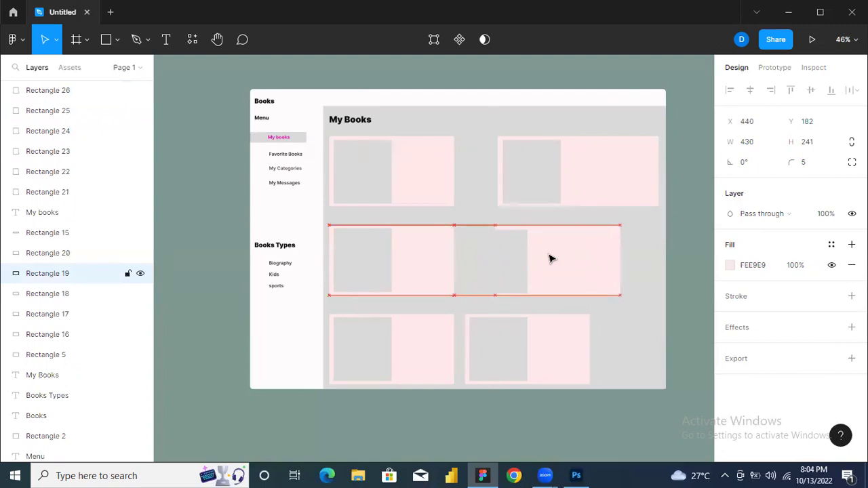
key(Left)
key(Left)
Move the grey placeholder of the second row's second card to X 466, Y 193, aligning it with the placeholder above
click(511, 274)
key(Right)
key(Right)
key(Right)
key(Right)
key(Right)
key(Right)
key(Right)
key(Right)
key(Right)
key(Right)
key(Right)
key(Right)
key(Right)
key(Right)
key(Right)
key(Right)
key(Right)
key(Right)
key(Right)
key(Right)
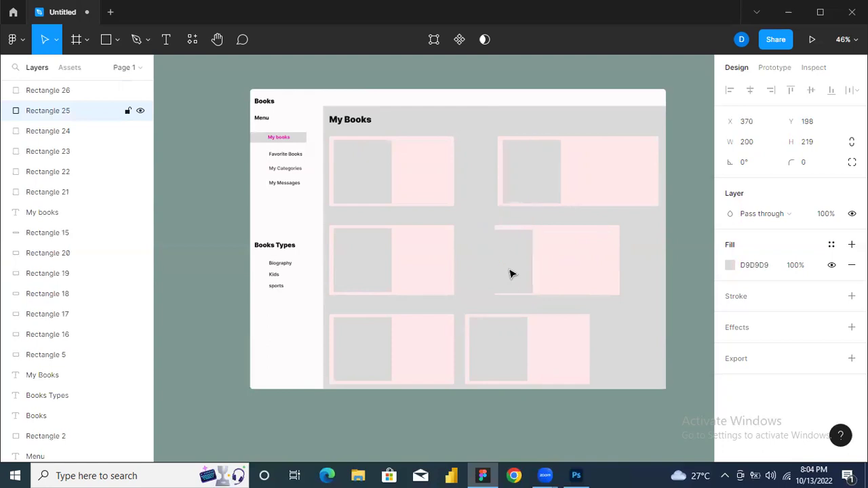
key(Right)
key(Right)
key(Right)
key(Right)
key(Right)
key(Right)
key(Right)
key(Right)
key(Right)
key(Right)
key(Right)
key(Right)
key(Right)
key(Right)
key(Right)
key(Right)
key(Right)
key(Right)
key(Right)
key(Right)
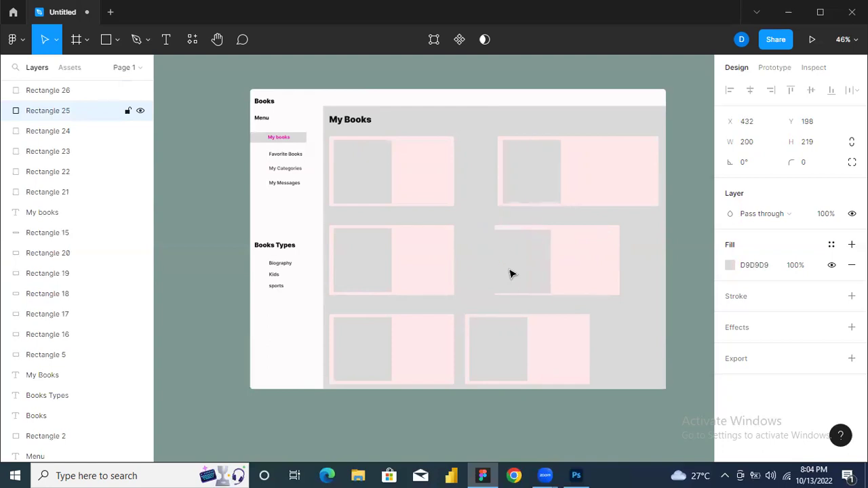
key(Right)
key(Right)
key(Right)
key(Right)
key(Right)
key(Right)
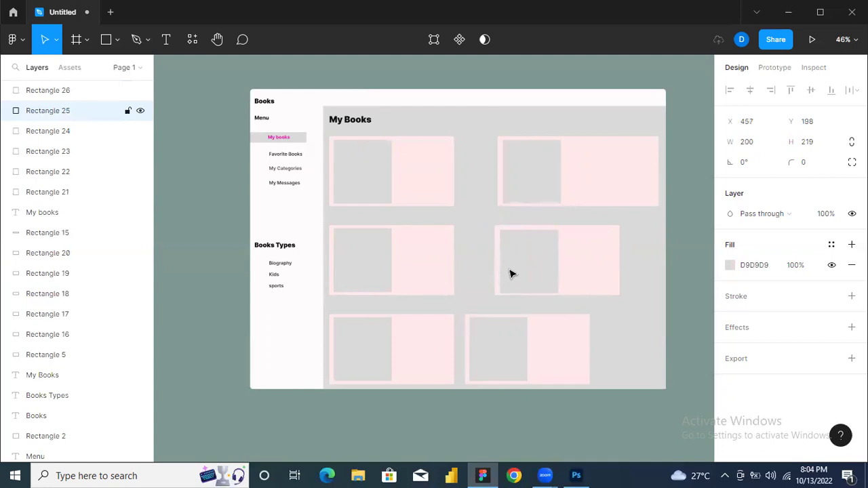
key(Right)
key(Right)
mouse_move(511, 273)
mouse_down()
mouse_move(519, 274)
mouse_move(511, 272)
mouse_up()
key(Left)
key(Left)
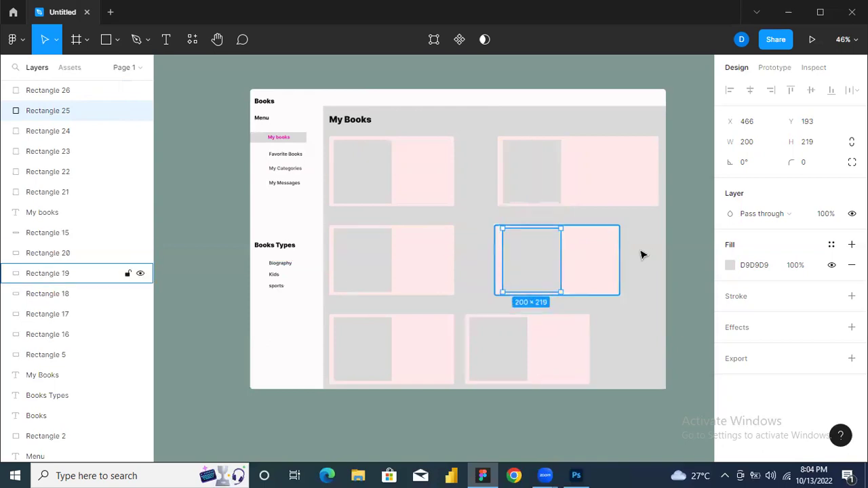
Widen the second pink card in the second row to about 564 so its right edge aligns with the card above
click(613, 261)
drag(620, 255, 655, 254)
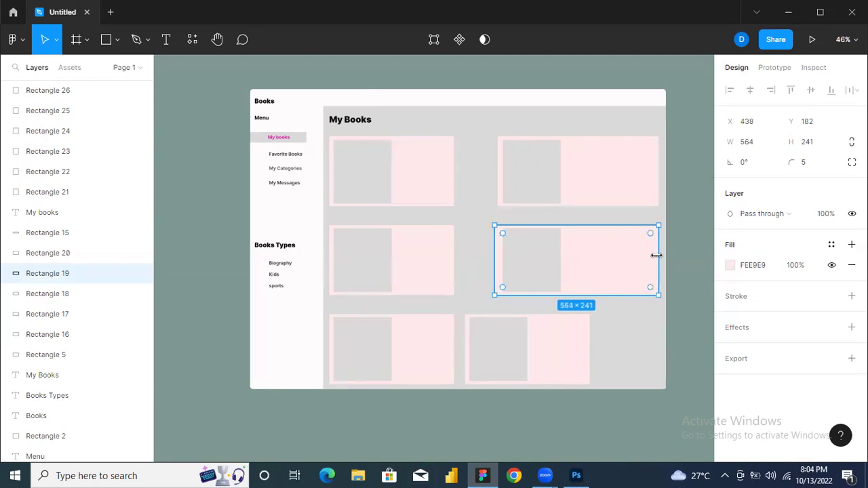
Shift the second pink card in the third row right to X 572, aligning its right edge with the cards above
click(568, 351)
key(Right)
key(Right)
key(Right)
key(Right)
key(Right)
key(Right)
key(Right)
key(Right)
key(Right)
key(Right)
key(Right)
key(Right)
key(Right)
key(Right)
key(Right)
key(Right)
key(Right)
key(Right)
key(Right)
key(Right)
key(Right)
key(Right)
key(Right)
key(Right)
key(Right)
key(Right)
key(Right)
key(Right)
key(Right)
key(Right)
key(Right)
key(Right)
key(Right)
key(Right)
key(Right)
key(Right)
key(Right)
key(Right)
key(Right)
key(Right)
key(Right)
key(Right)
key(Right)
key(Right)
key(Right)
key(Right)
key(Right)
key(Right)
key(Right)
key(Right)
key(Right)
key(Right)
key(Right)
key(Right)
key(Right)
key(Right)
key(Right)
key(Right)
key(Right)
key(Right)
key(Right)
key(Right)
key(Right)
key(Right)
key(Right)
key(Right)
key(Right)
key(Right)
key(Right)
key(Right)
key(Right)
key(Right)
key(Right)
key(Right)
key(Right)
key(Right)
key(Right)
key(Right)
key(Right)
key(Right)
key(Right)
key(Right)
key(Right)
key(Right)
key(Right)
key(Right)
key(Right)
key(Right)
key(Right)
key(Right)
key(Right)
key(Right)
key(Right)
key(Right)
key(Right)
key(Right)
key(Right)
key(Right)
key(Right)
key(Right)
key(Left)
key(Left)
key(Left)
key(Left)
key(Left)
key(Left)
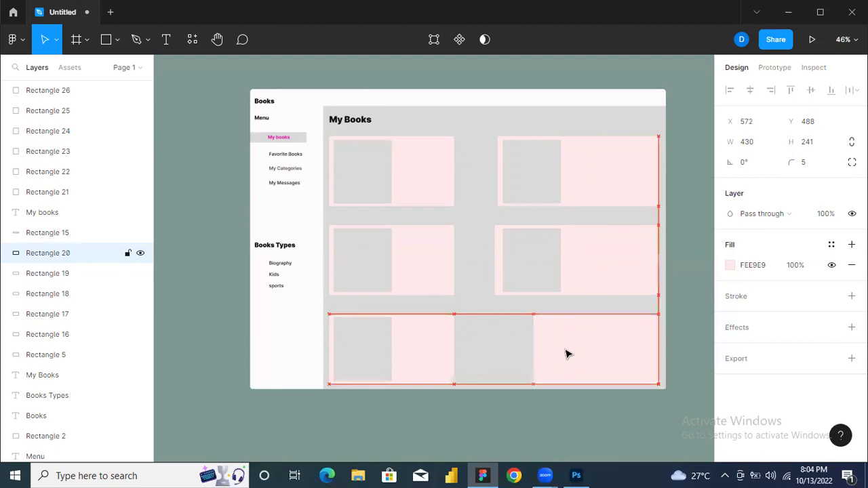
Move the grey placeholder of the third row's second card to X 466, Y 497 and widen the pink card leftward to 564
click(519, 358)
double_click(526, 357)
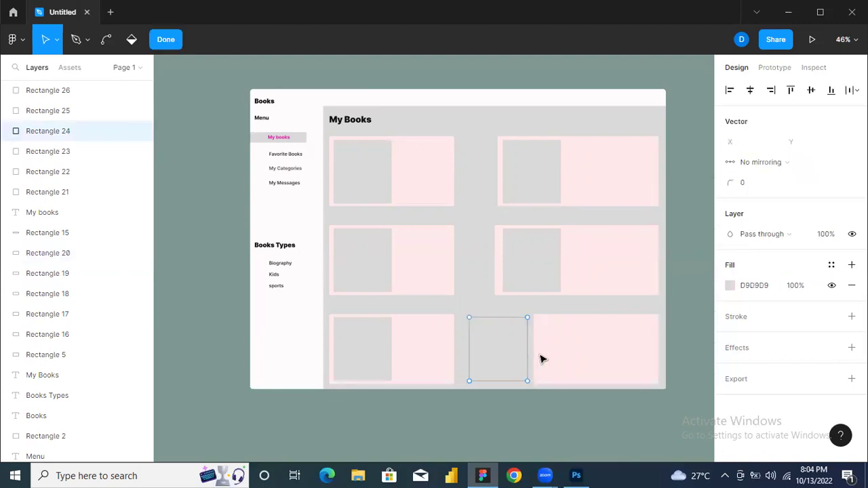
click(169, 40)
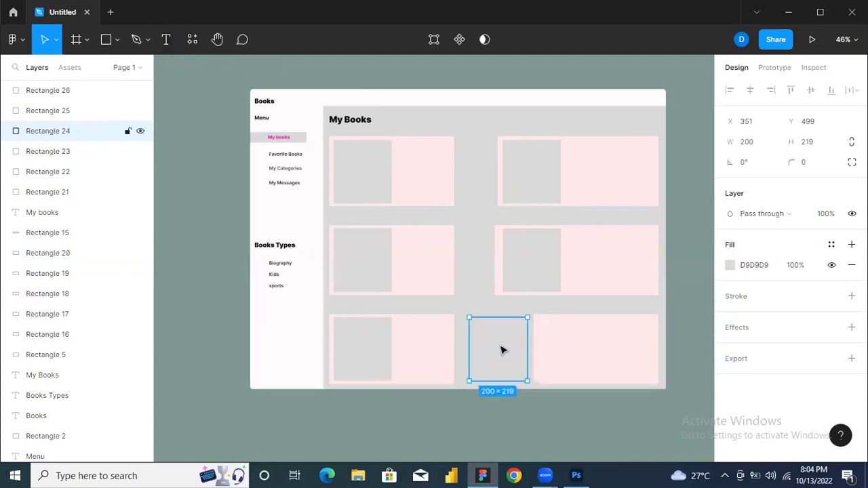
mouse_move(504, 350)
mouse_down()
mouse_move(566, 350)
mouse_move(494, 346)
mouse_up()
click(577, 350)
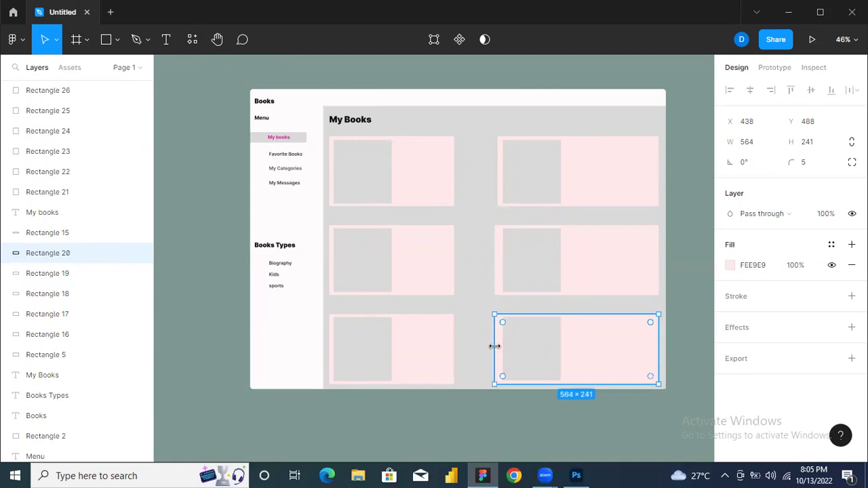
Shift the grey placeholders of all three second-column cards left to about X 456
click(533, 349)
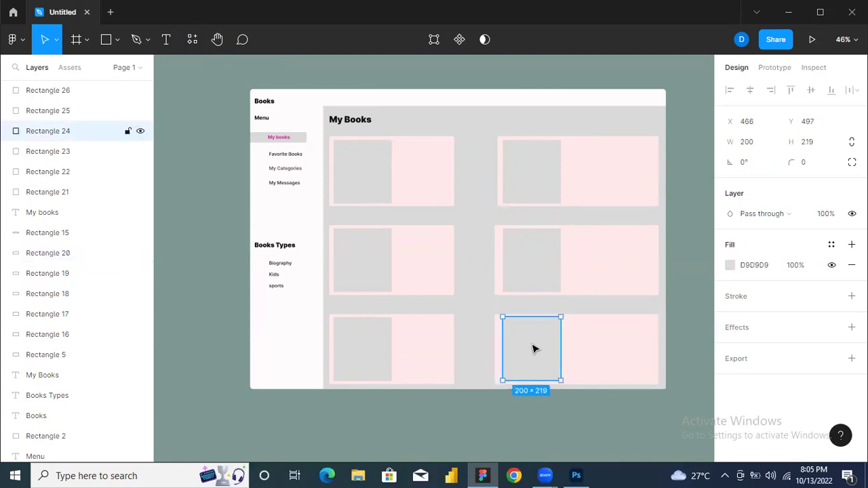
drag(533, 349, 534, 349)
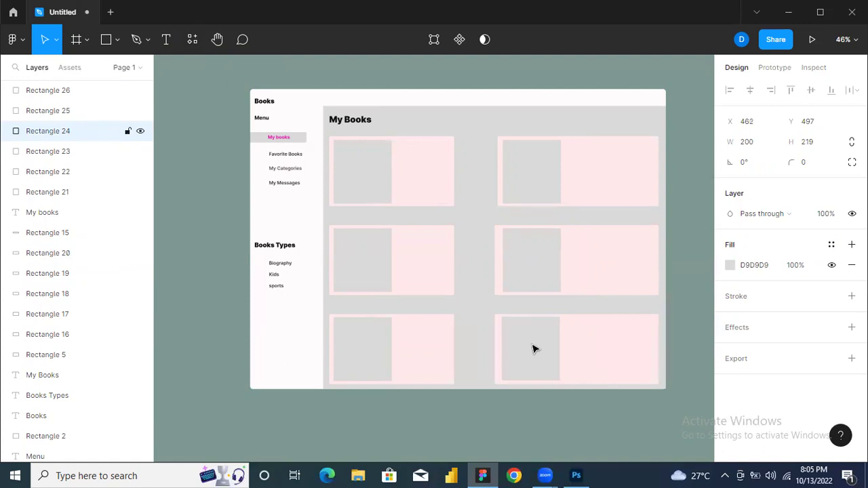
click(534, 349)
drag(528, 358, 528, 358)
click(513, 277)
drag(513, 277, 513, 277)
click(528, 180)
drag(527, 180, 525, 180)
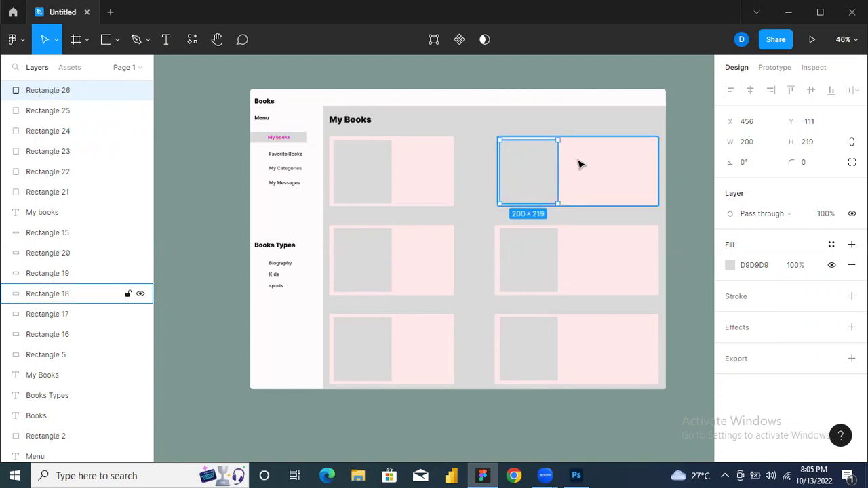
Shift the grey placeholder of the first row's second card right to X 465
key(Right)
key(Right)
key(Right)
key(Right)
key(Right)
key(Right)
key(Right)
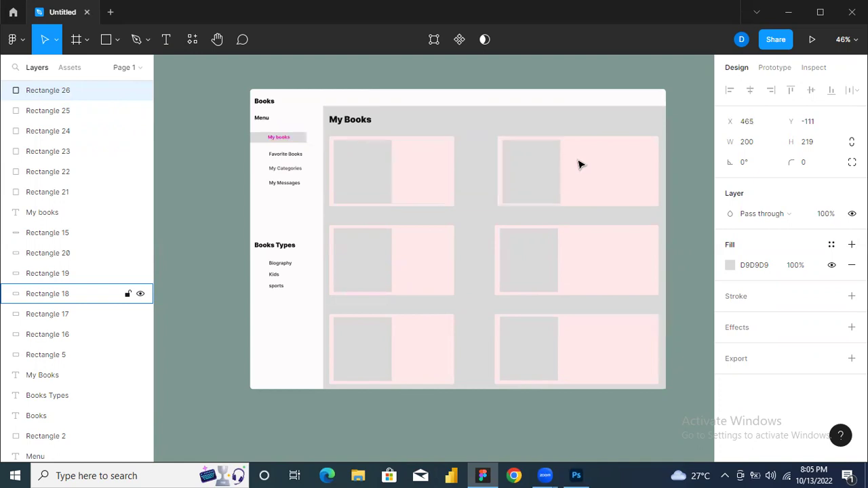
Shift the second row's second pink card right to X 448 and its grey placeholder to X 465
click(624, 256)
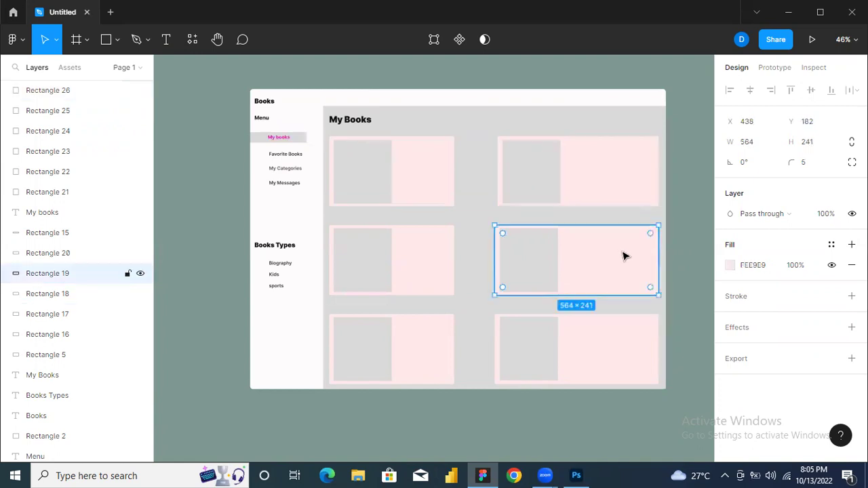
key(shift+Right)
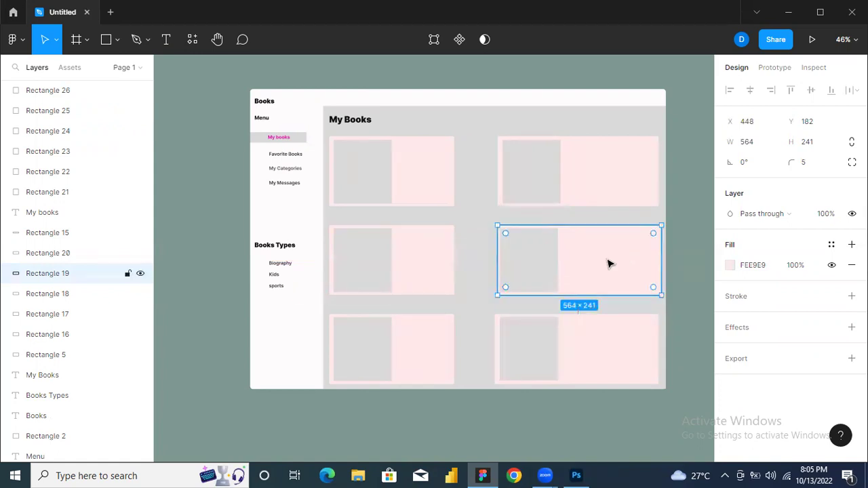
click(548, 264)
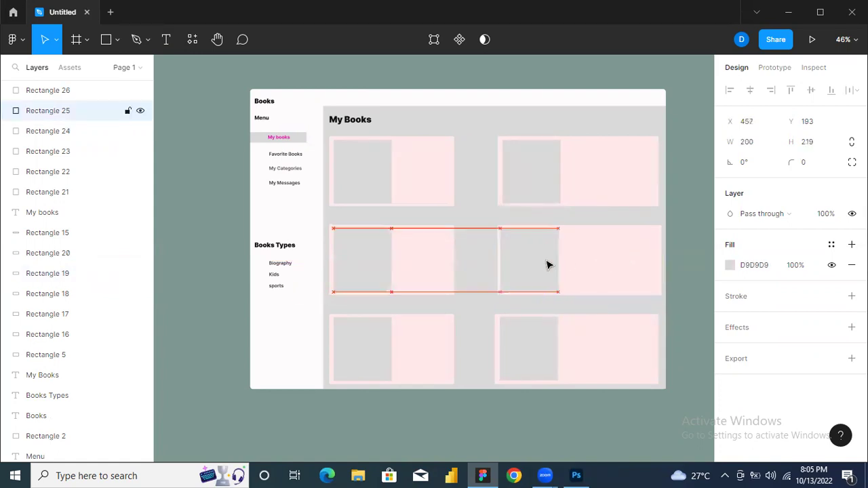
key(shift+Right)
key(Right)
key(Right)
key(Left)
key(Left)
key(Left)
key(Left)
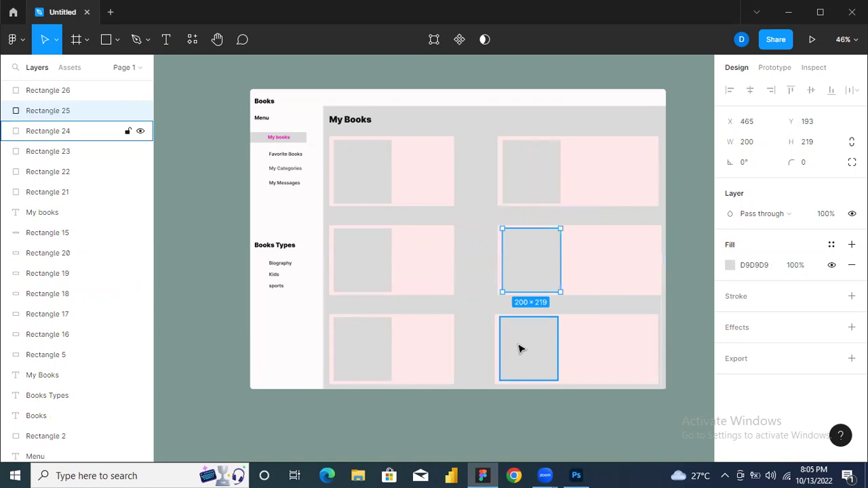
Shift the second pink card in the third row right to X 448, aligning it with the card above
click(572, 346)
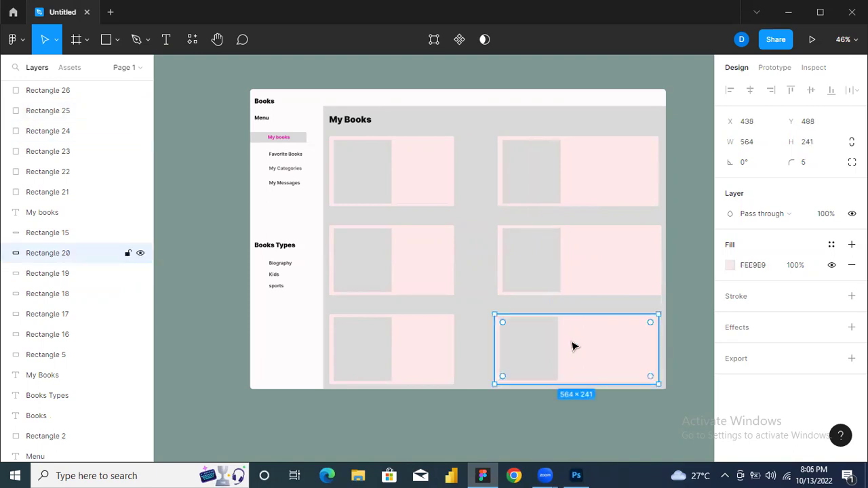
click(575, 347)
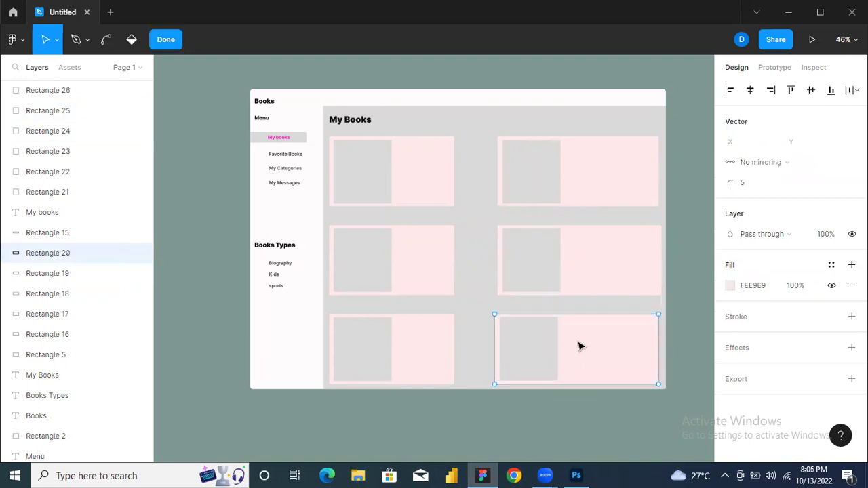
click(162, 39)
drag(598, 346, 595, 346)
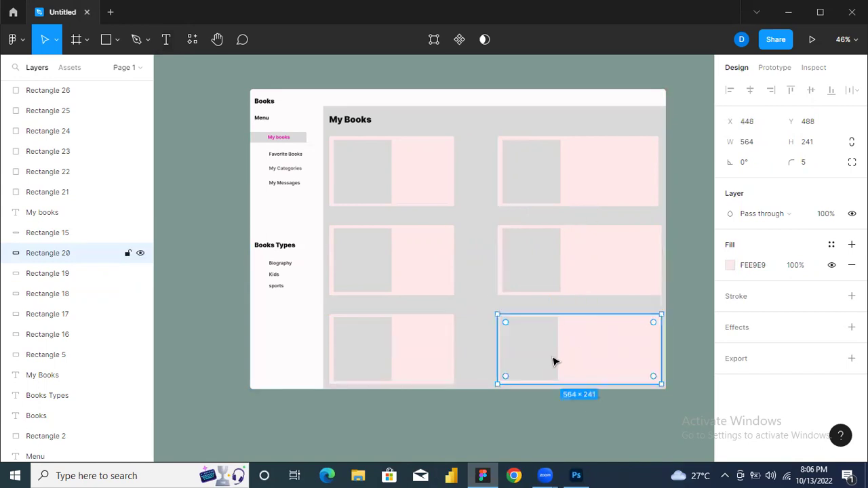
Shift the grey placeholder of the third row's second card right to X 465, aligning it with those above
click(533, 361)
key(Right)
key(Right)
key(Right)
key(Right)
key(Right)
key(Right)
key(Right)
key(Right)
key(Right)
key(Right)
key(Right)
key(Right)
key(Right)
key(Right)
key(Right)
key(Right)
key(Right)
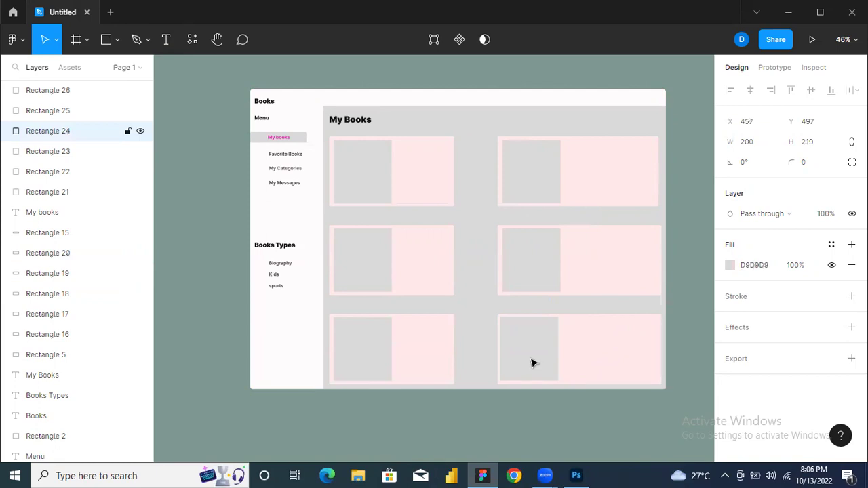
key(Right)
key(Right)
key(Right)
key(Right)
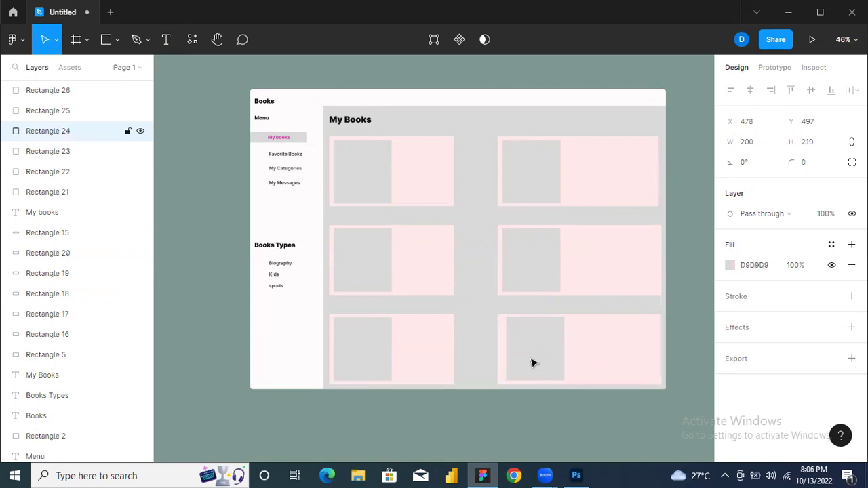
mouse_move(532, 362)
mouse_down()
mouse_move(522, 360)
mouse_move(530, 362)
mouse_up()
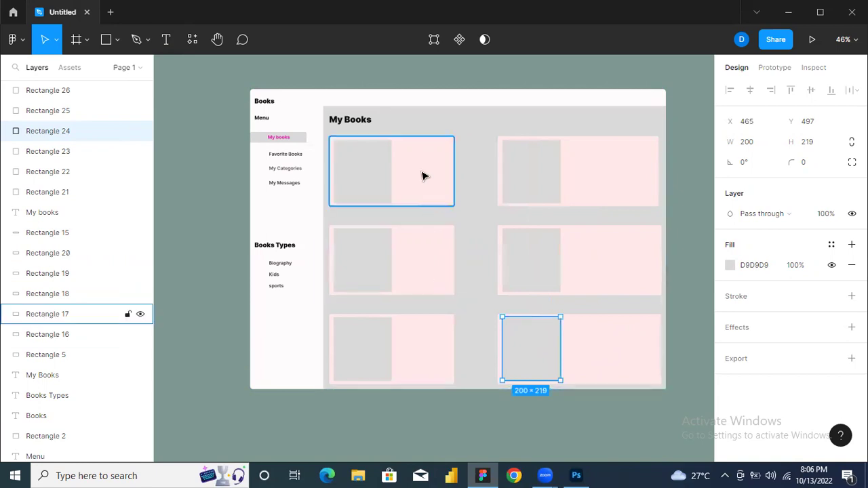
Replace the first row's first pink card with a copy of its wider neighbour, placed at X -131, Y -124
click(446, 175)
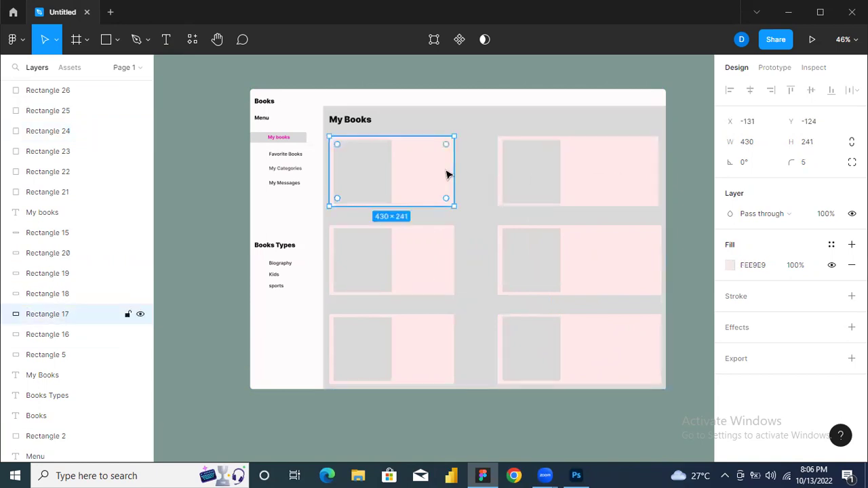
key(Delete)
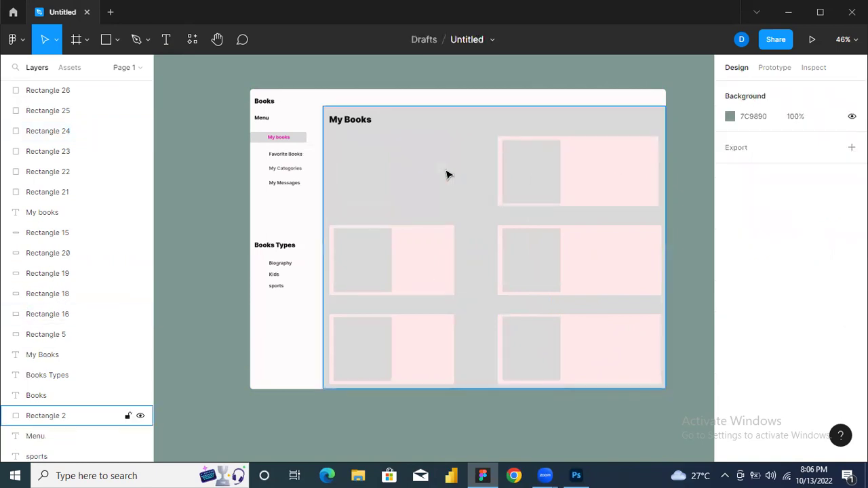
click(605, 164)
key(ctrl+v)
drag(606, 164, 437, 164)
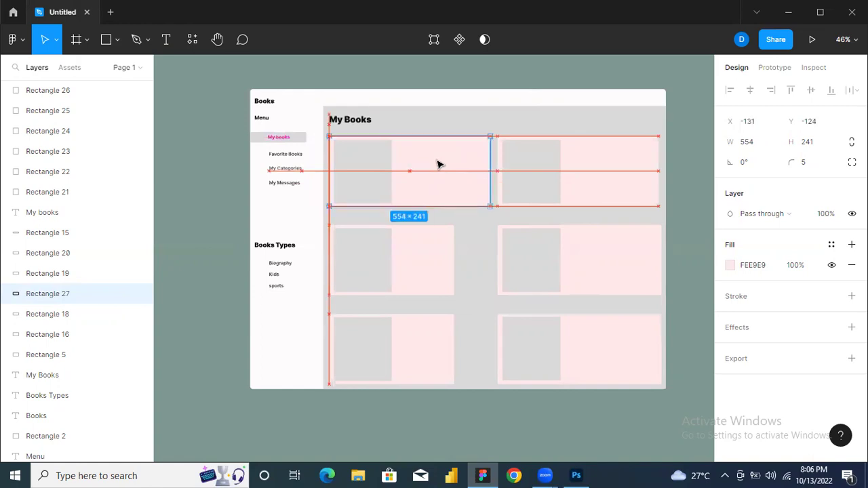
Replace the second row's first pink card with a copy of the wide card above, placed at X -131, Y 182
click(404, 264)
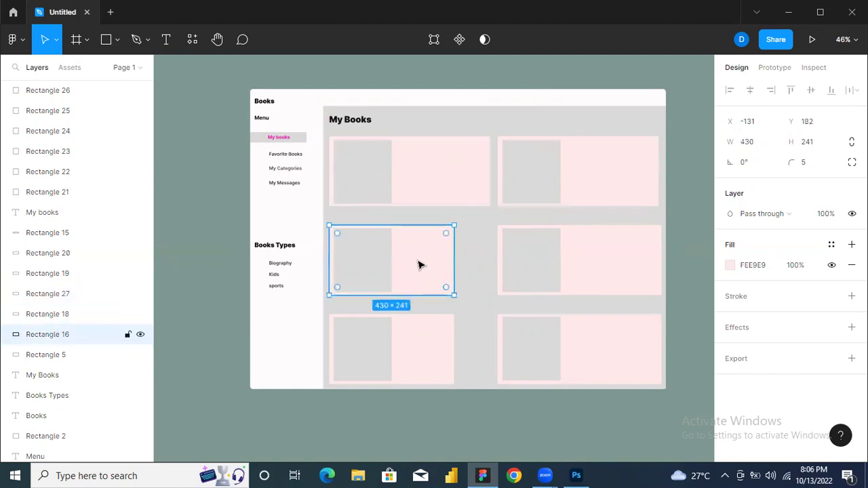
key(Delete)
click(444, 191)
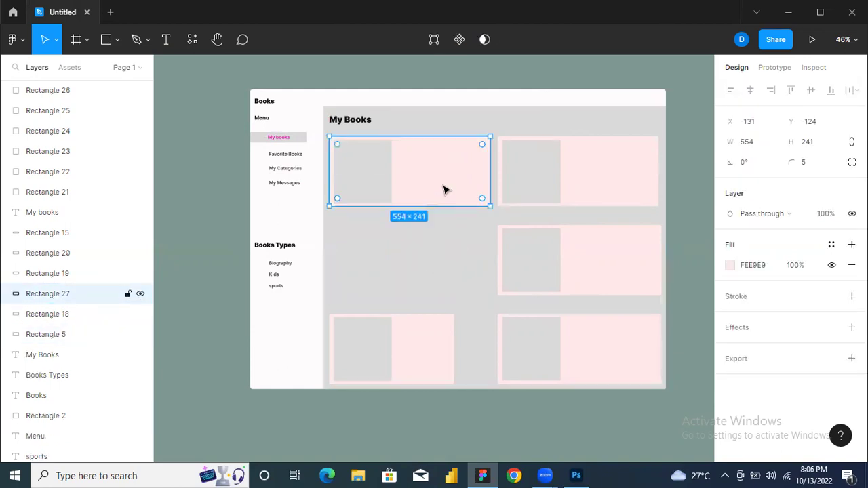
key(ctrl+v)
drag(444, 190, 445, 277)
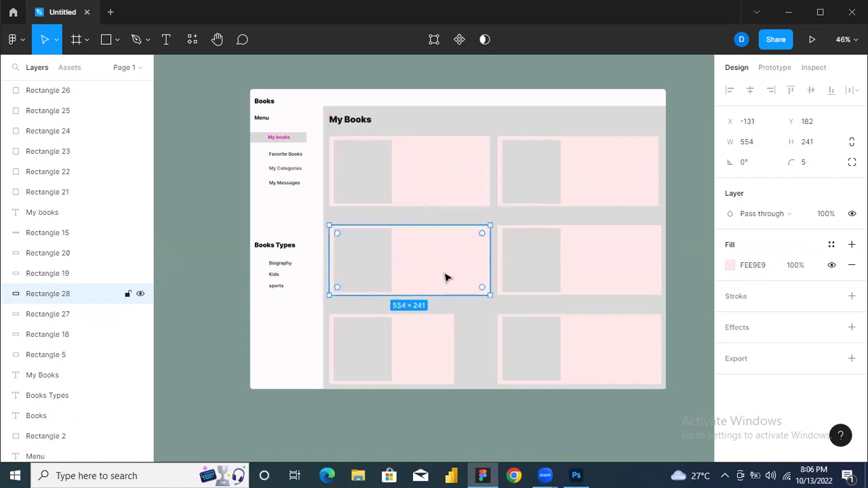
Replace the third row's first pink card with a copy of the wide card above, placed at X -131, Y 488
key(ctrl+v)
click(431, 350)
key(Delete)
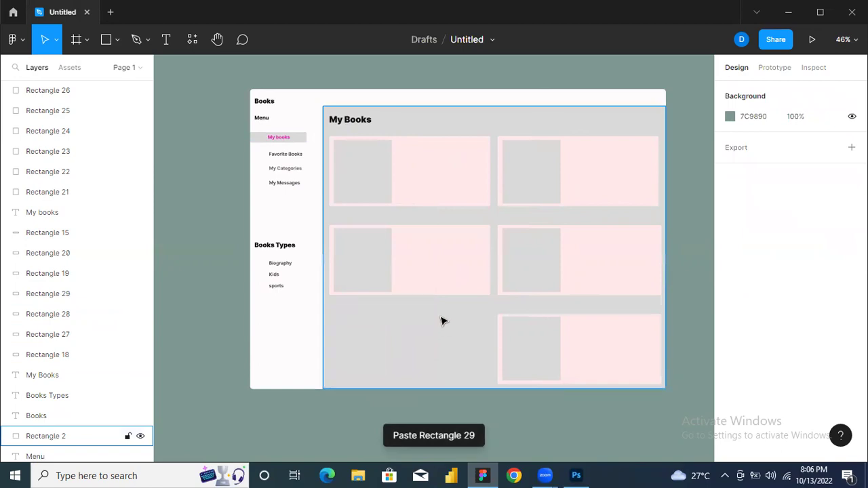
drag(437, 283, 437, 371)
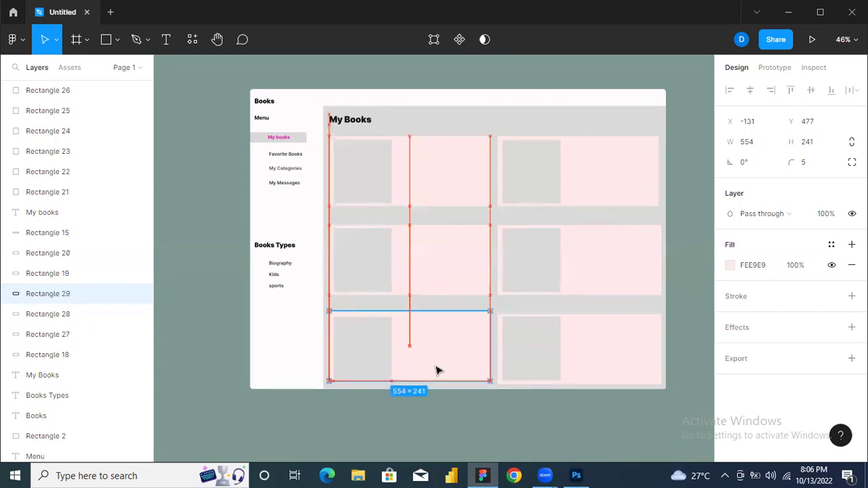
drag(436, 370, 436, 372)
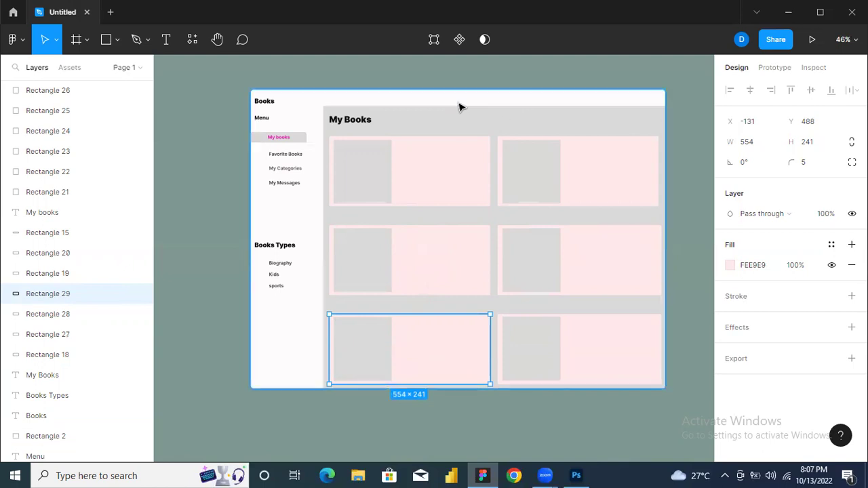
Move the My Books heading down to Y -190 and lower the grey content background's upper edge to Y -212
click(355, 120)
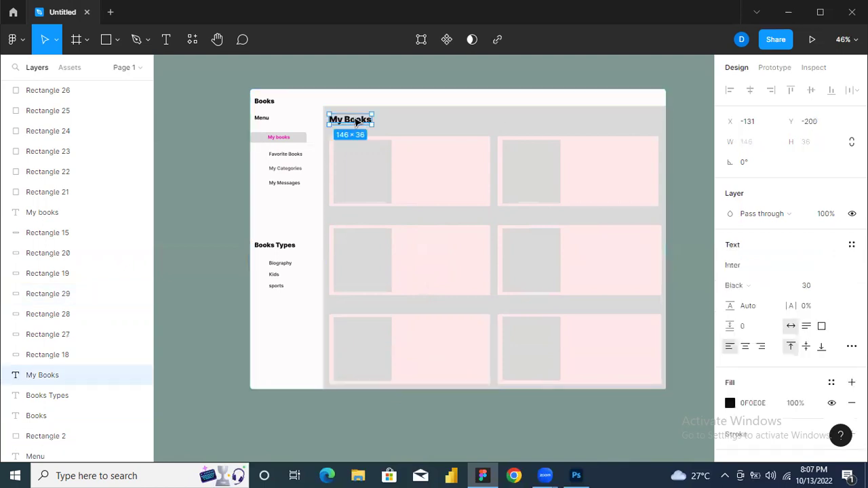
drag(356, 121, 356, 123)
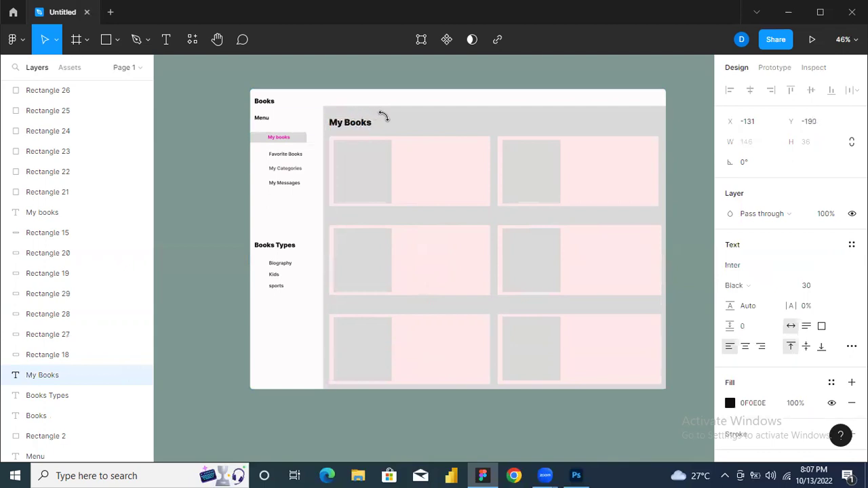
click(402, 113)
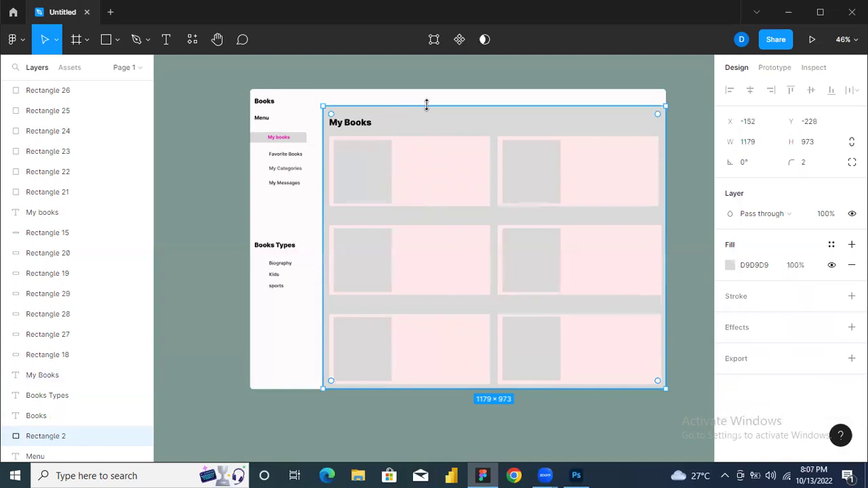
drag(427, 104, 427, 110)
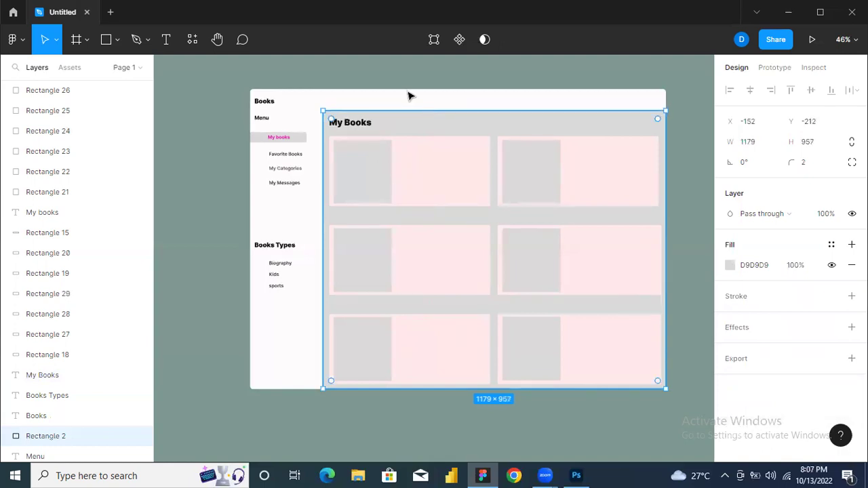
Draw a bar of about 667 × 27 in the white header above My Books, starting at X -131, Y -259
click(403, 96)
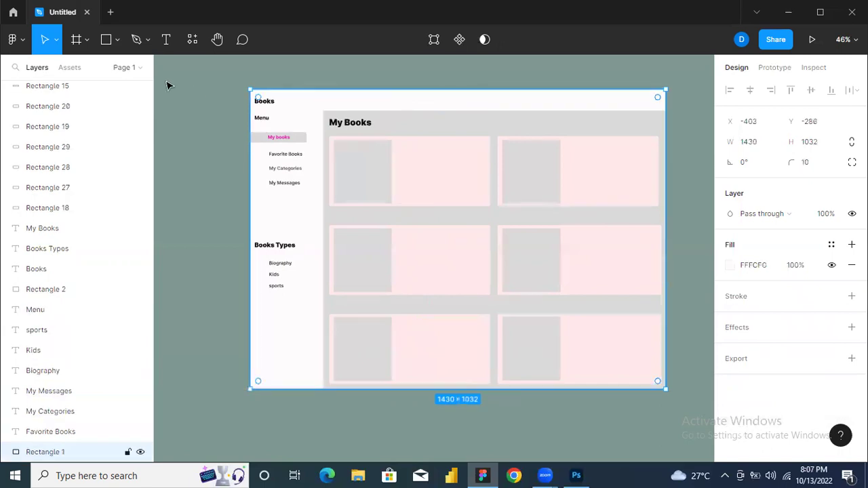
click(116, 42)
click(106, 42)
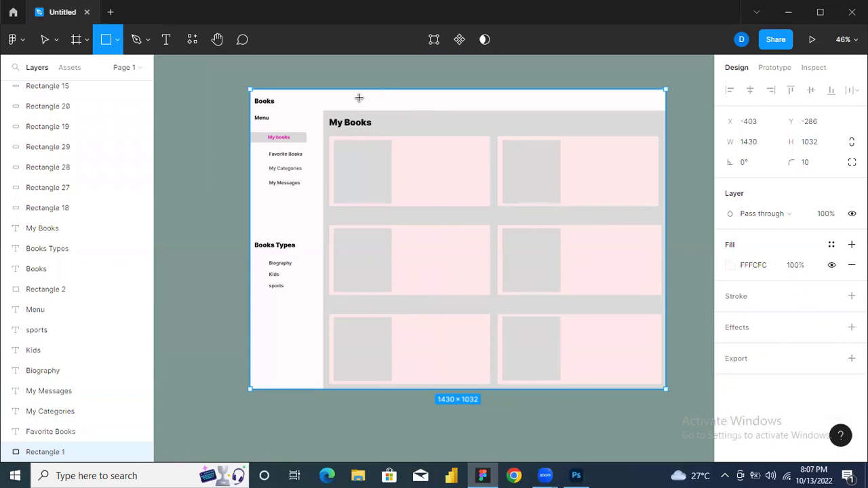
mouse_move(328, 96)
mouse_down()
mouse_move(392, 104)
mouse_move(522, 97)
mouse_move(522, 111)
mouse_up()
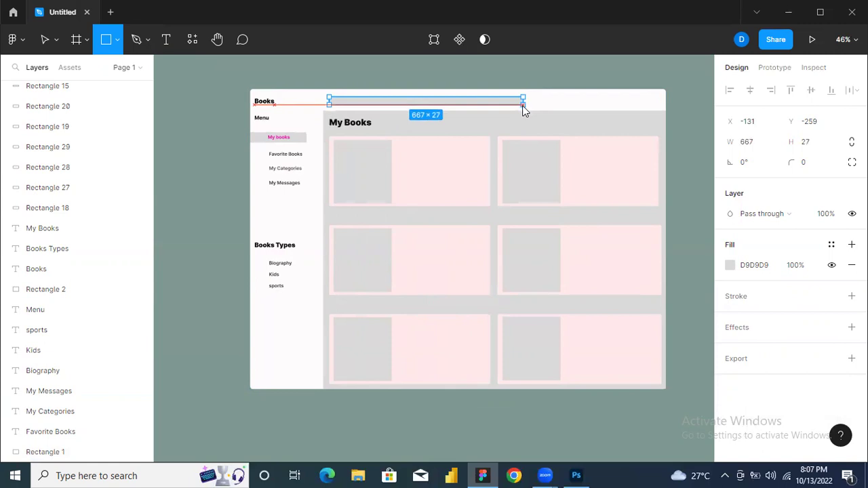
drag(523, 110, 522, 105)
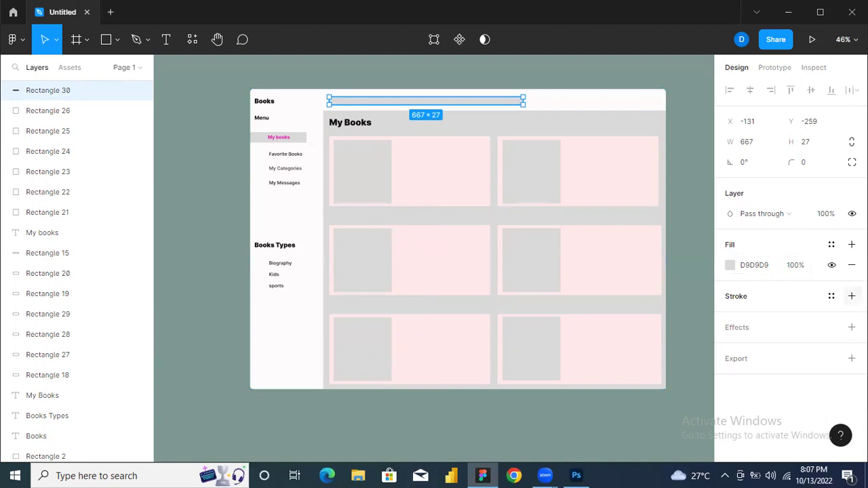
Add a black inside stroke of 1 to the header bar and set its corner radius to 5
click(852, 296)
click(808, 165)
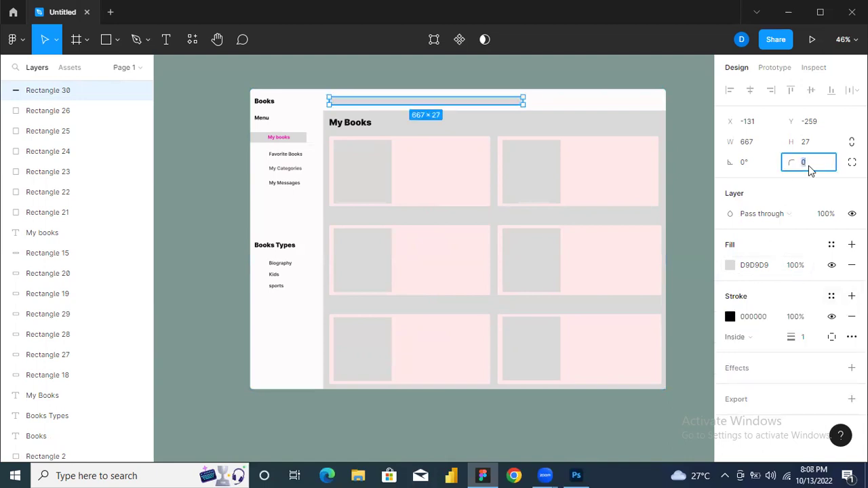
Change the header bar's fill to the pale pink F8EFEF
click(730, 265)
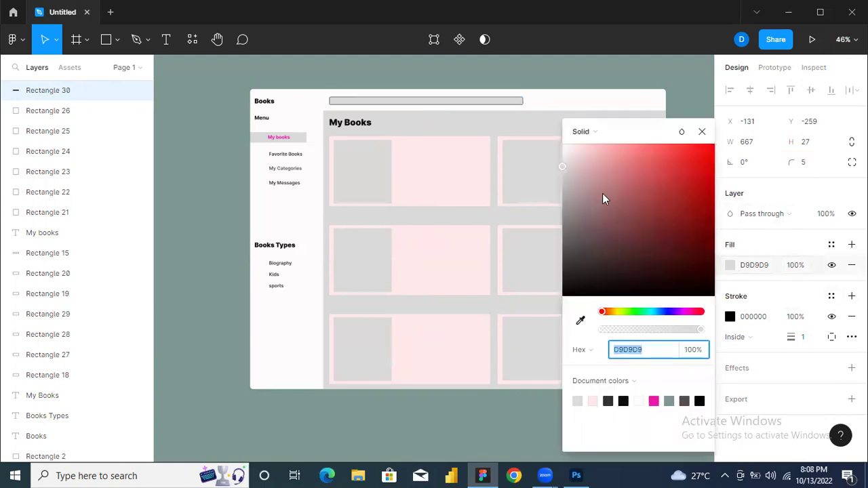
text(FDF1F1)
key(Return)
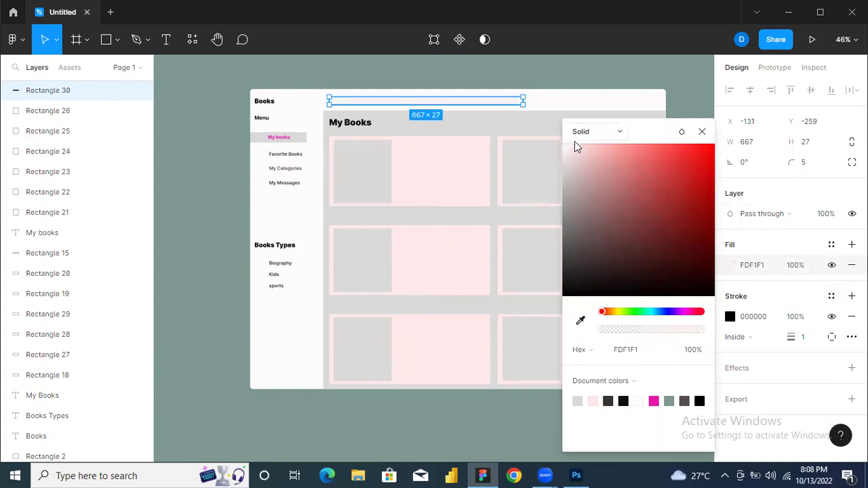
click(567, 151)
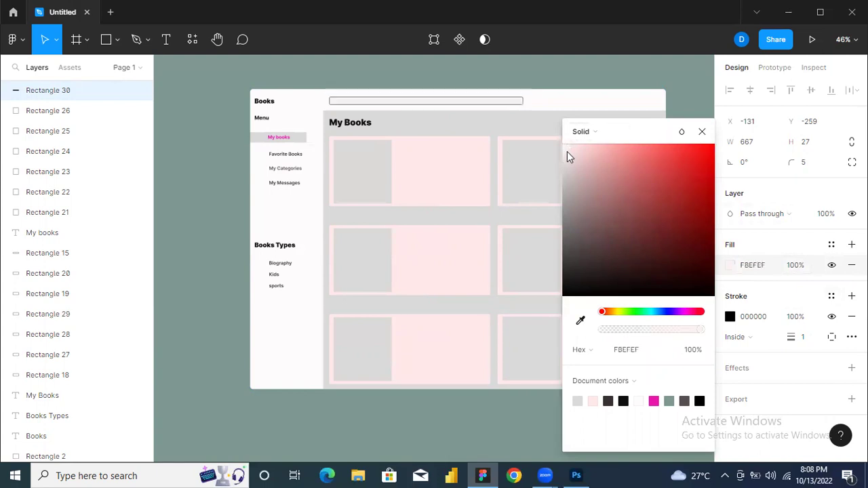
click(701, 133)
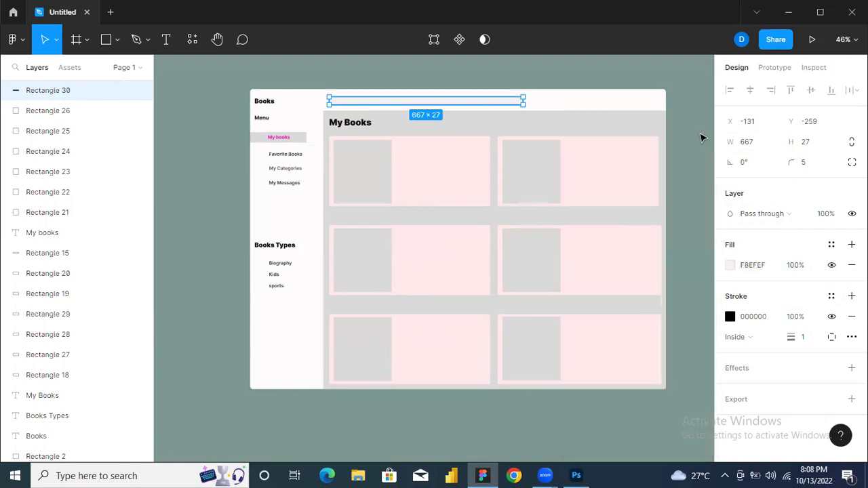
Increase the header bar's corner radius to 10
click(805, 168)
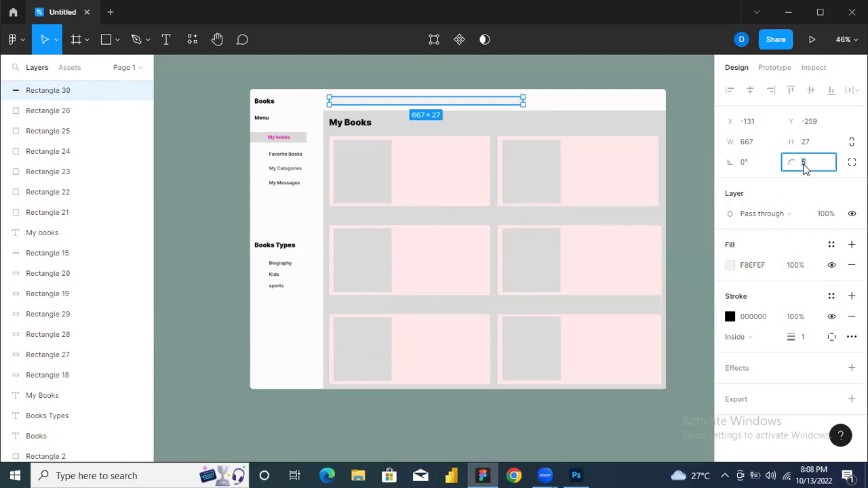
text(10)
key(Return)
click(595, 106)
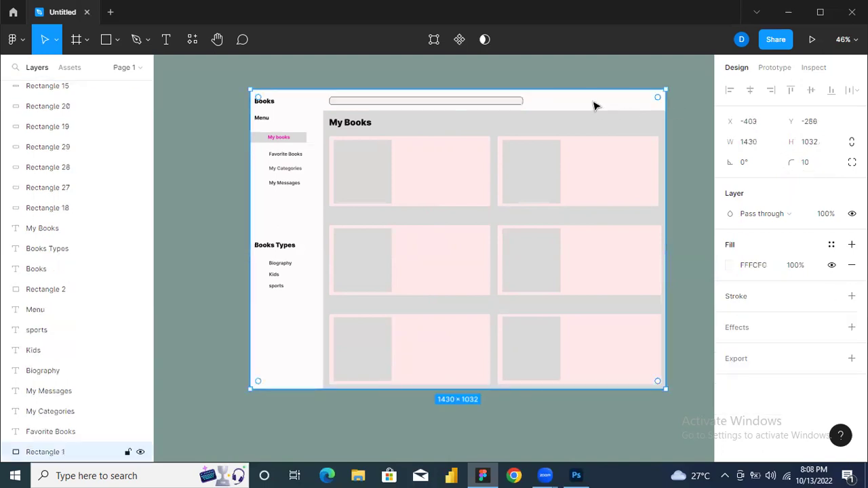
click(439, 106)
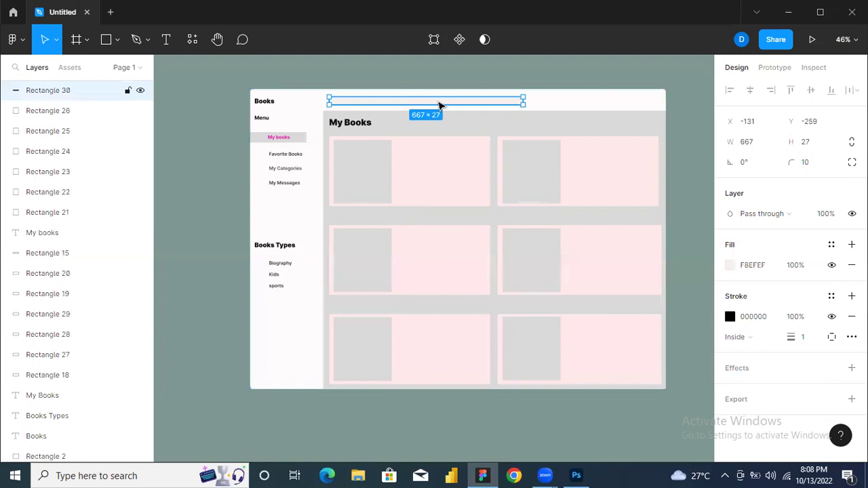
click(165, 42)
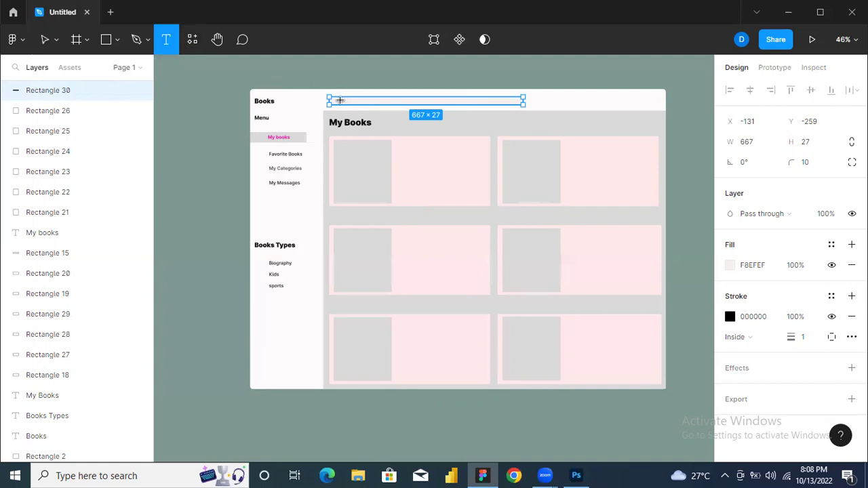
click(340, 100)
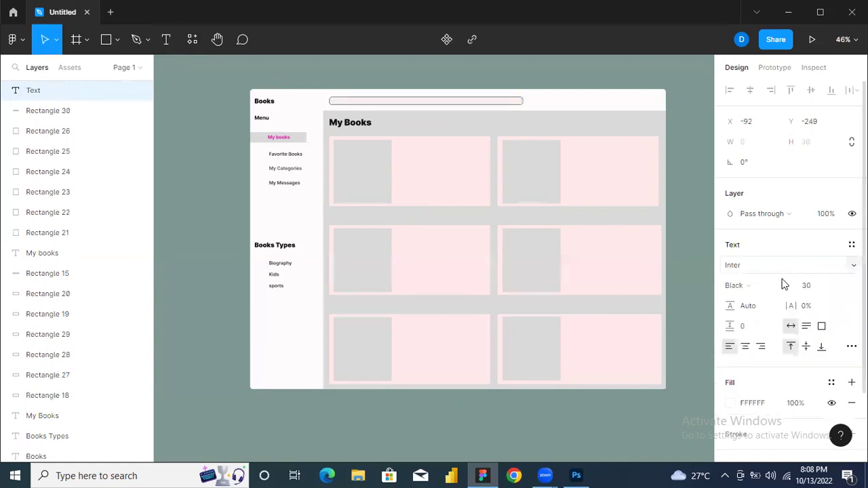
click(838, 289)
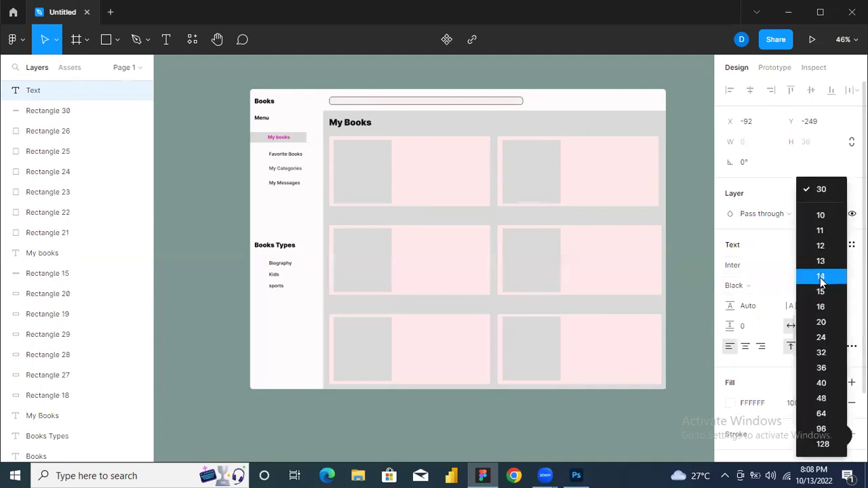
click(820, 262)
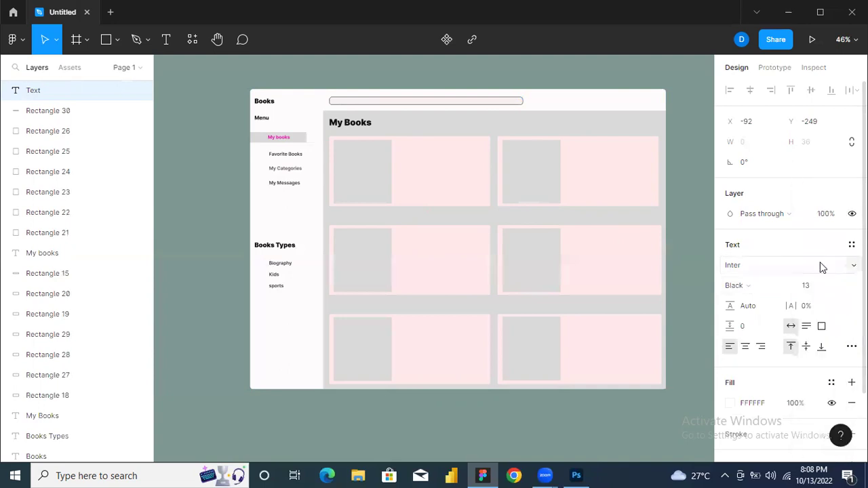
click(339, 102)
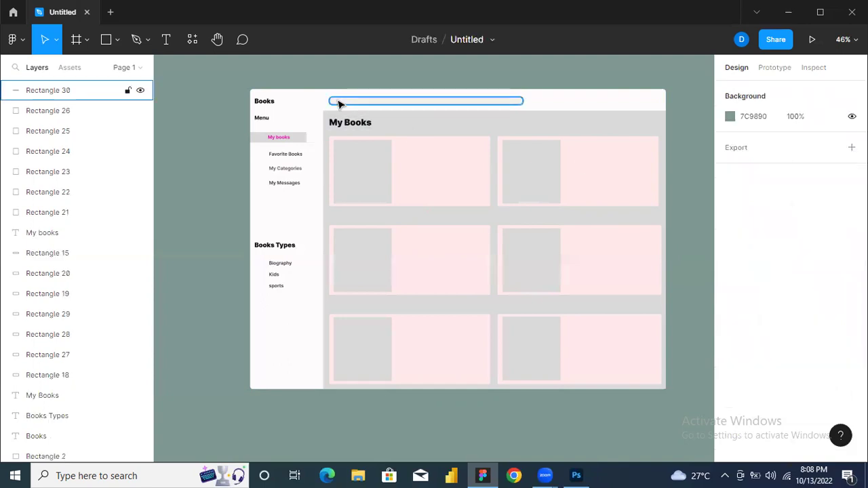
click(166, 40)
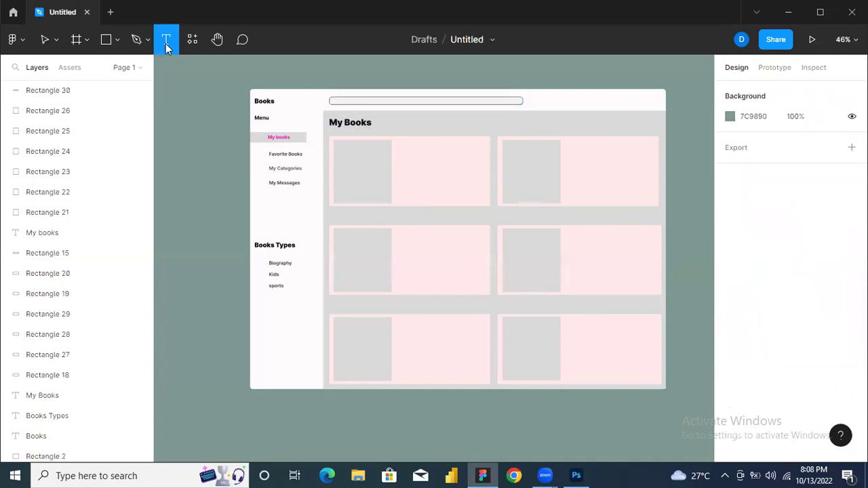
click(339, 100)
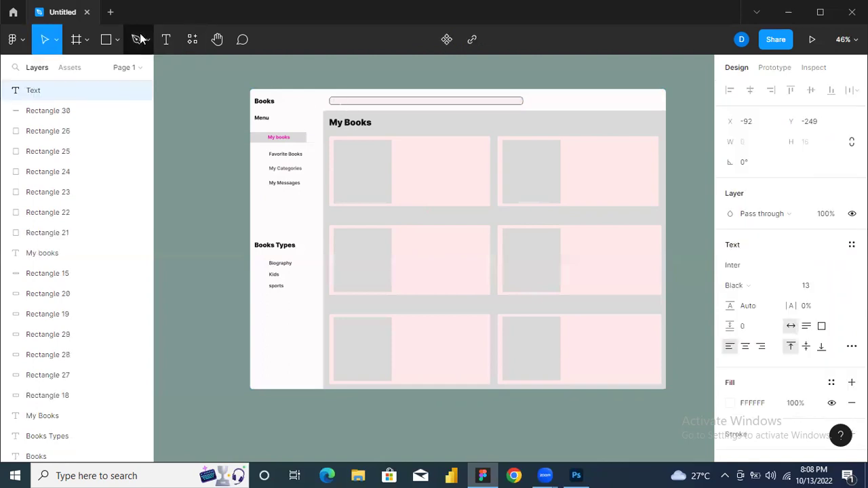
click(192, 90)
click(337, 105)
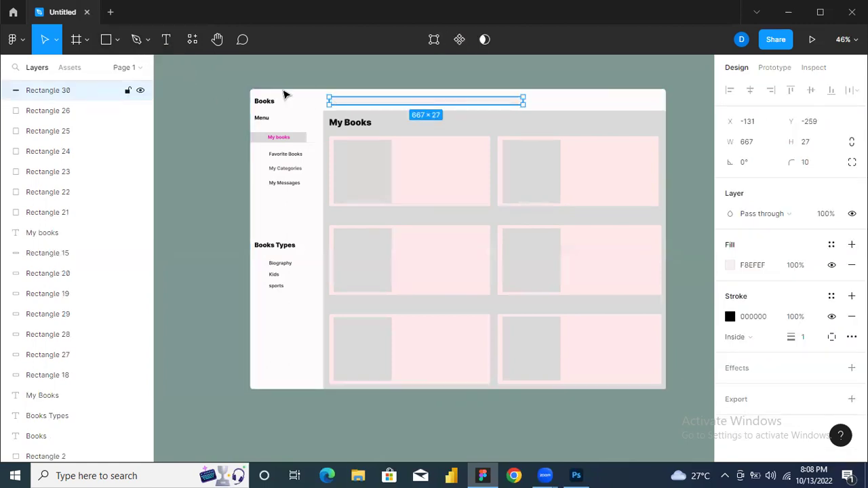
Add the text "Search" inside the header bar near its left end, at about X -92, Y -249
click(171, 46)
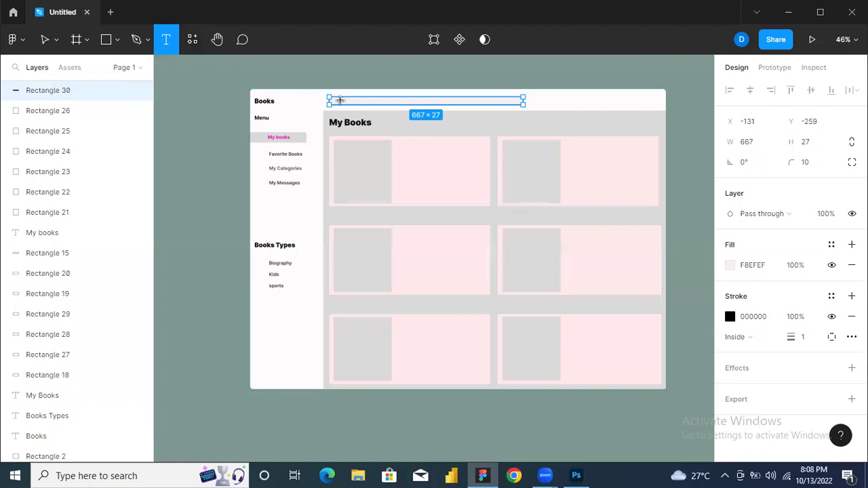
click(340, 100)
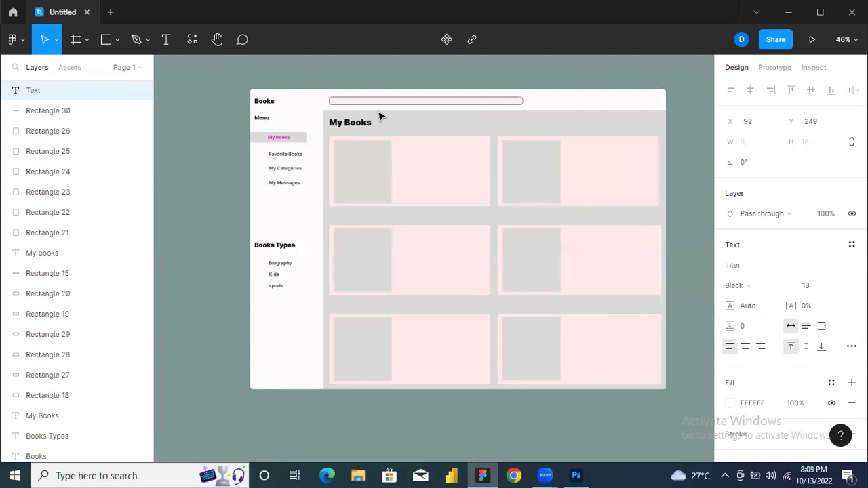
text(Search)
Set the Search text's font size to 16 and its fill to the dark grey 565151
double_click(348, 100)
click(729, 403)
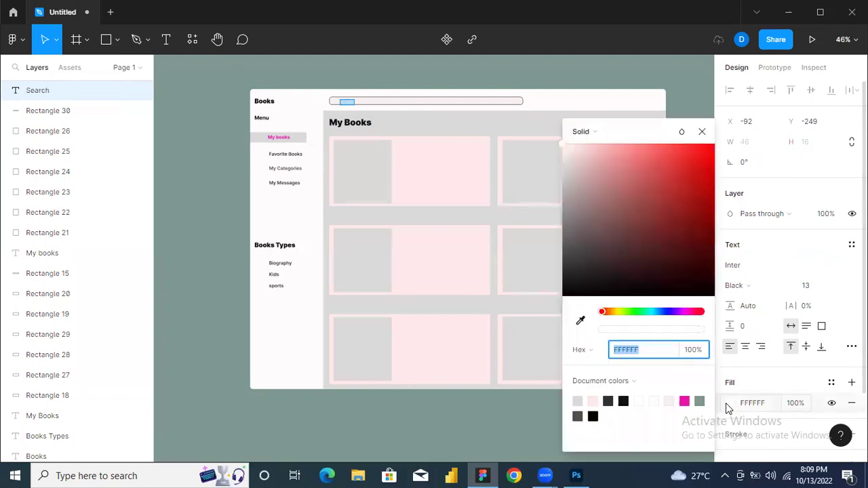
click(592, 416)
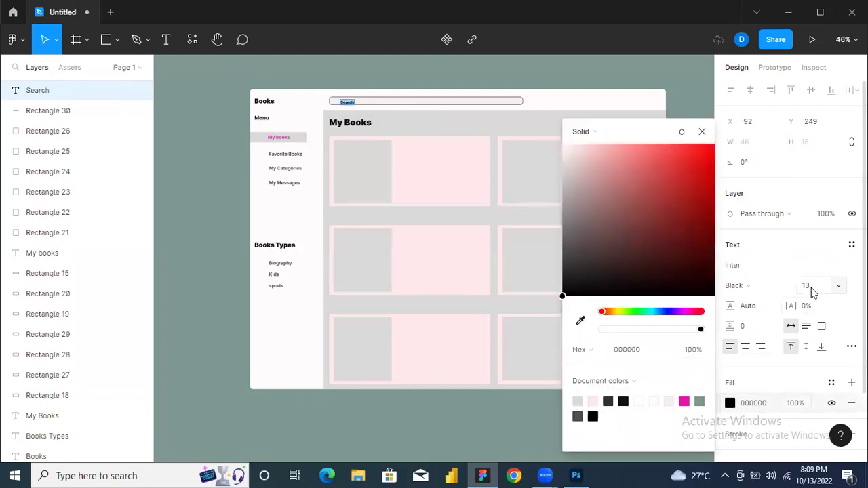
click(839, 287)
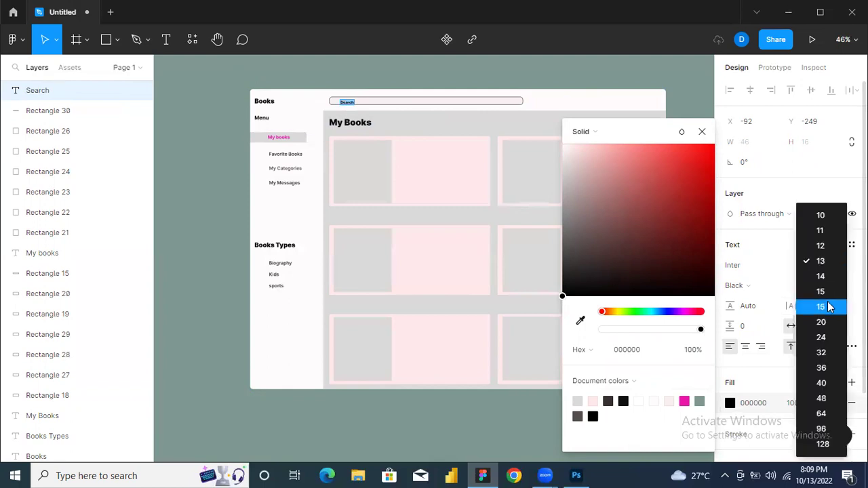
click(821, 307)
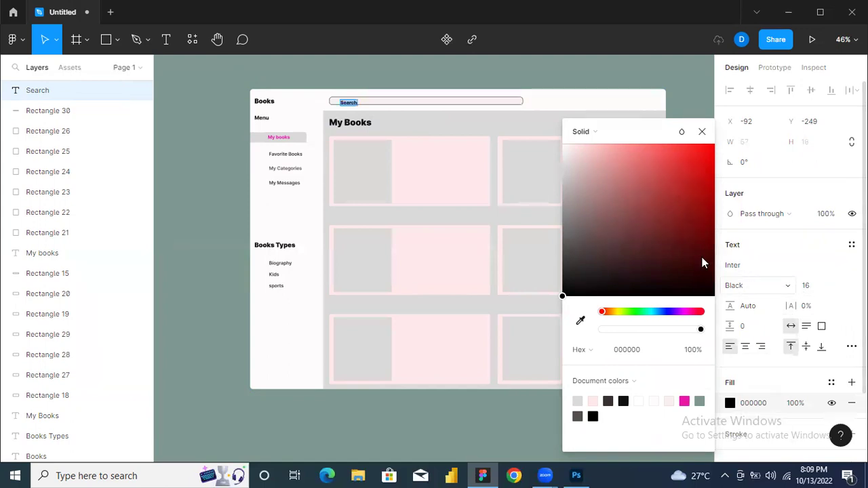
click(571, 248)
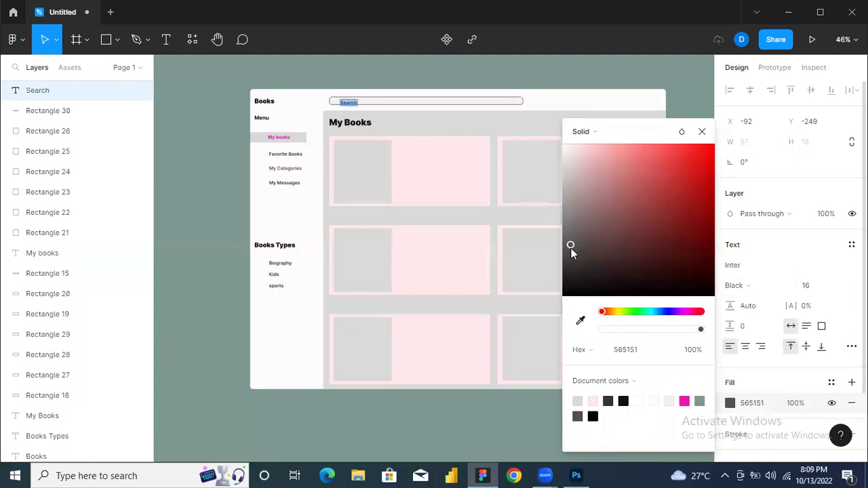
click(702, 132)
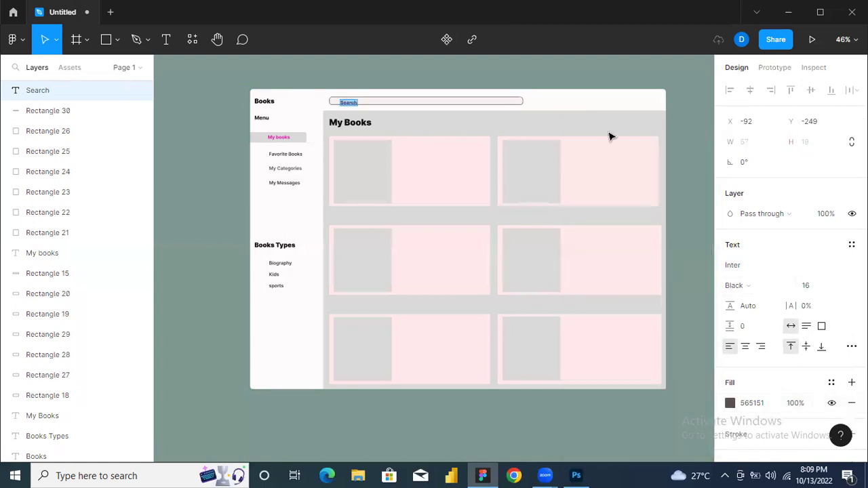
key(Escape)
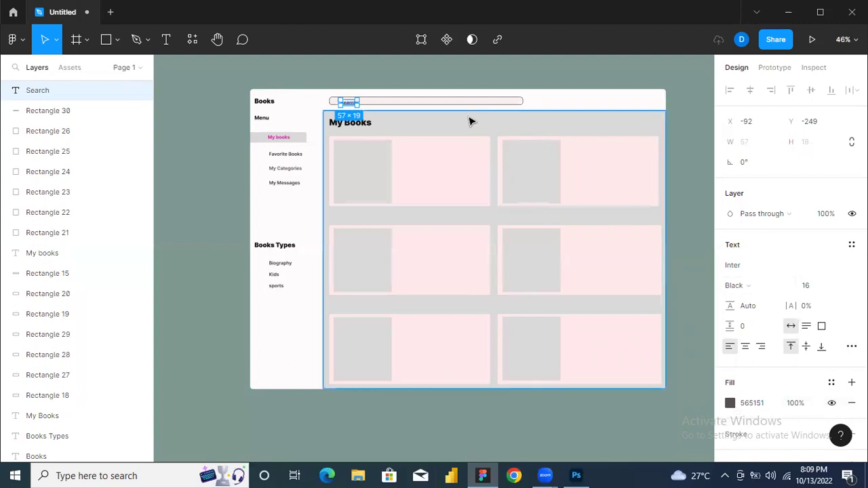
Nudge the Search text up and right within the header bar to X -56, Y -256
key(Up)
key(Up)
key(Up)
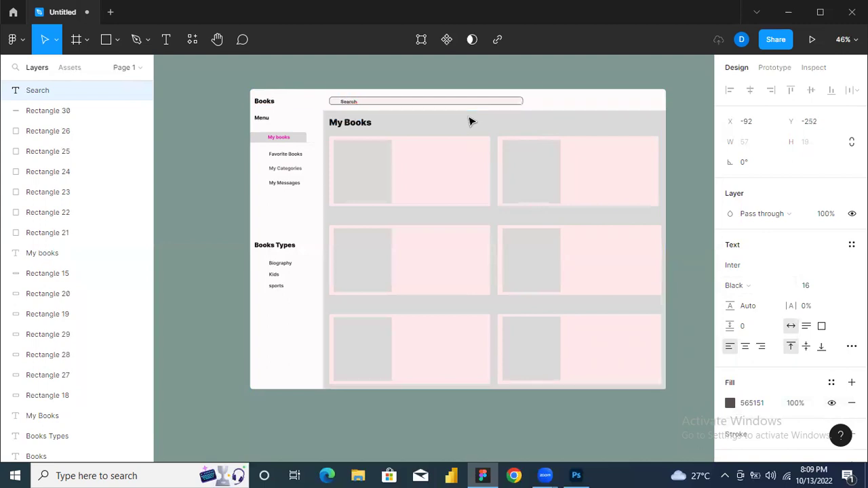
key(Up)
key(Up)
key(Up)
key(Up)
key(Right)
key(Right)
key(Right)
key(Right)
key(Right)
key(Right)
key(Right)
key(Right)
key(Right)
key(Right)
key(Right)
key(Right)
key(Right)
key(Right)
key(Right)
key(Right)
key(shift+Right)
key(Right)
key(Right)
key(Right)
key(Right)
key(Right)
key(Right)
key(Right)
key(Right)
key(Right)
key(Right)
key(Right)
key(Right)
key(Right)
key(Left)
key(Left)
key(Left)
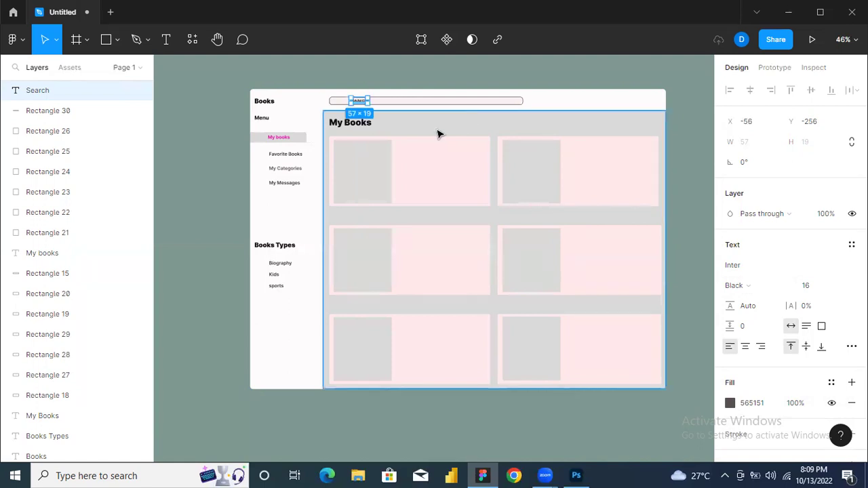
Draw an ellipse of about 71 × 47 at the right end of the white header, at X 931, Y -259
click(119, 45)
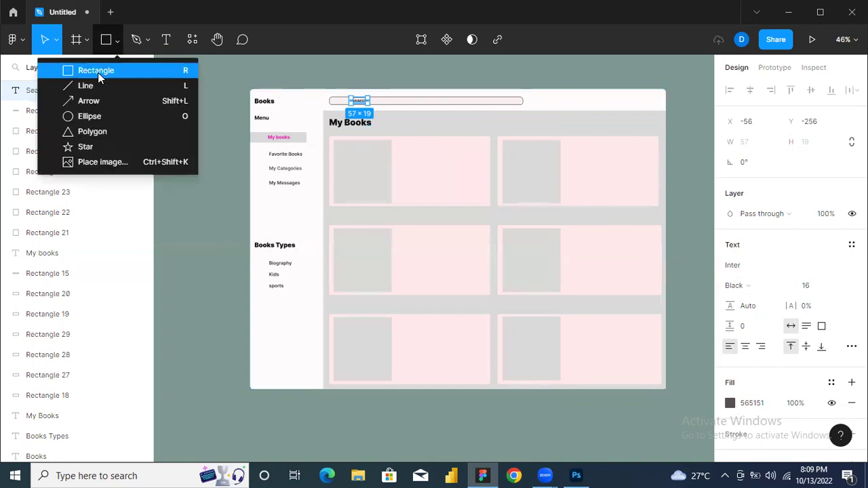
click(97, 116)
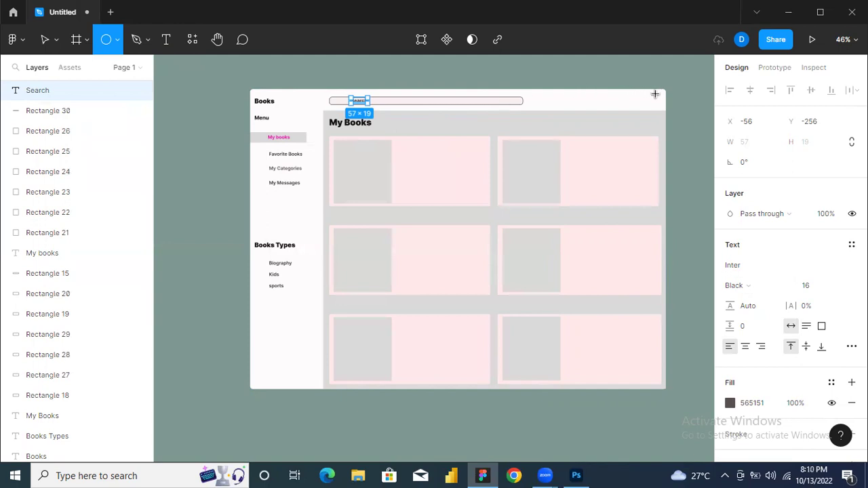
drag(659, 95, 637, 108)
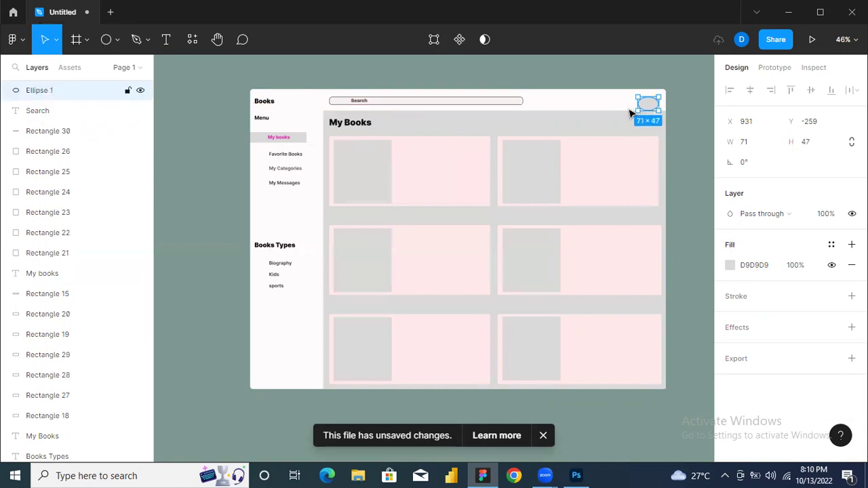
Nudge the header ellipse up and slightly right to X 937, Y -277
key(Up)
key(Up)
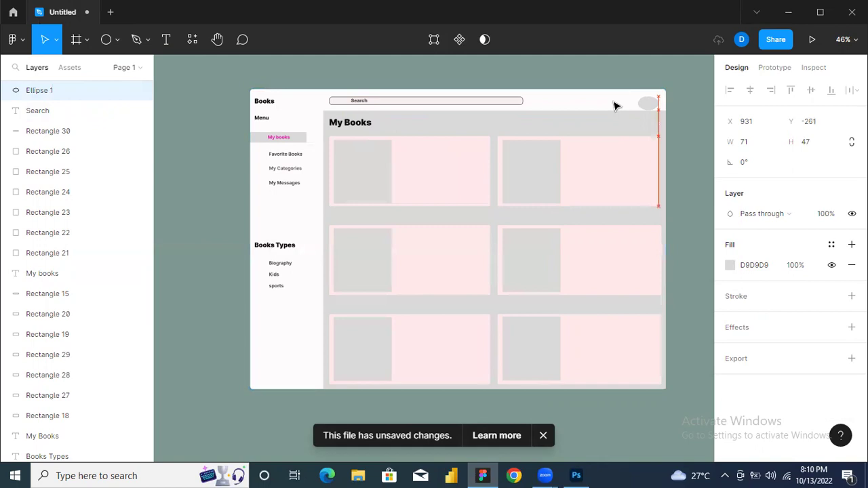
key(Up)
key(Up)
key(Up)
key(Up)
key(Up)
key(Up)
key(Up)
key(Up)
key(Up)
key(Up)
key(Up)
key(Up)
key(Up)
key(Up)
key(Up)
key(Up)
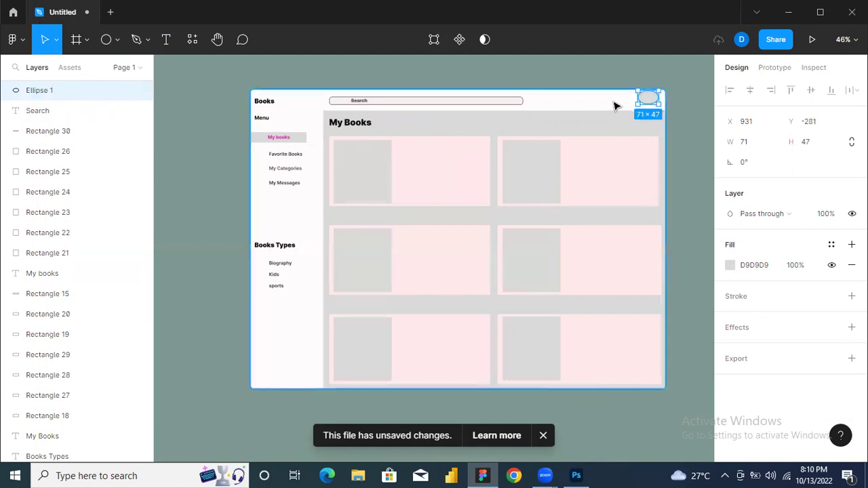
key(Right)
key(Right)
key(Right)
key(Right)
key(Right)
key(Right)
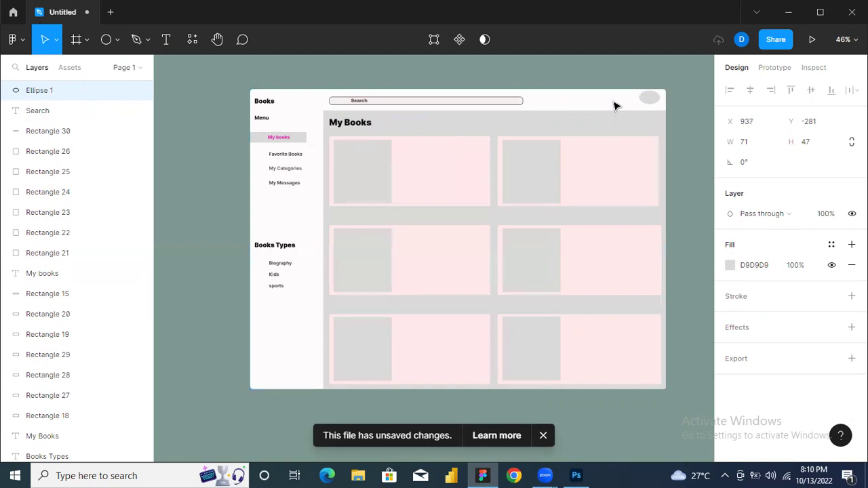
key(Down)
key(Down)
key(Down)
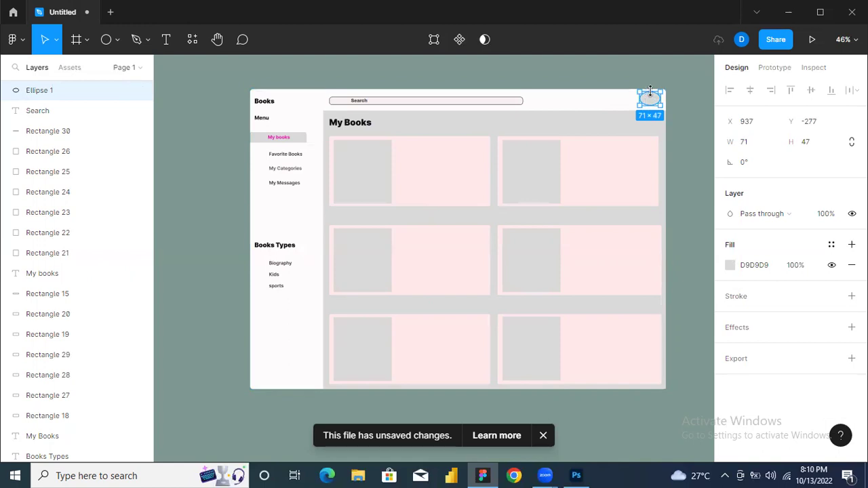
Reduce the header ellipse's height to about 29 and lower it to about Y -270
drag(649, 90, 653, 100)
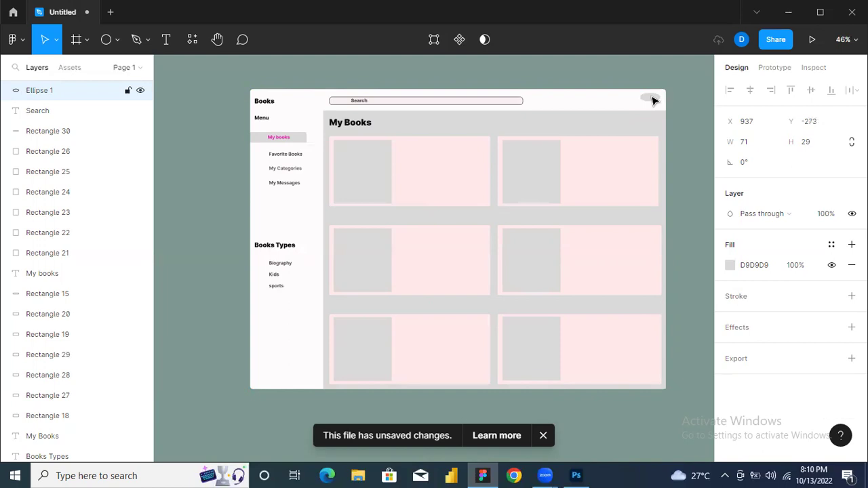
drag(652, 100, 653, 100)
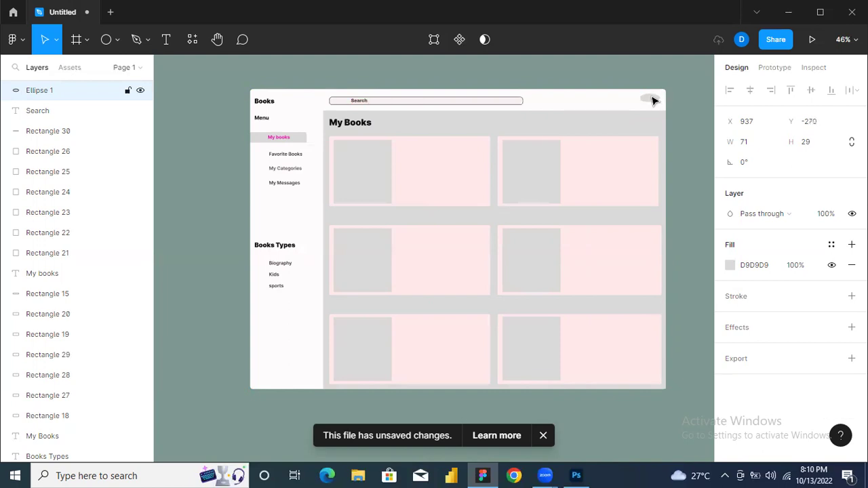
click(598, 107)
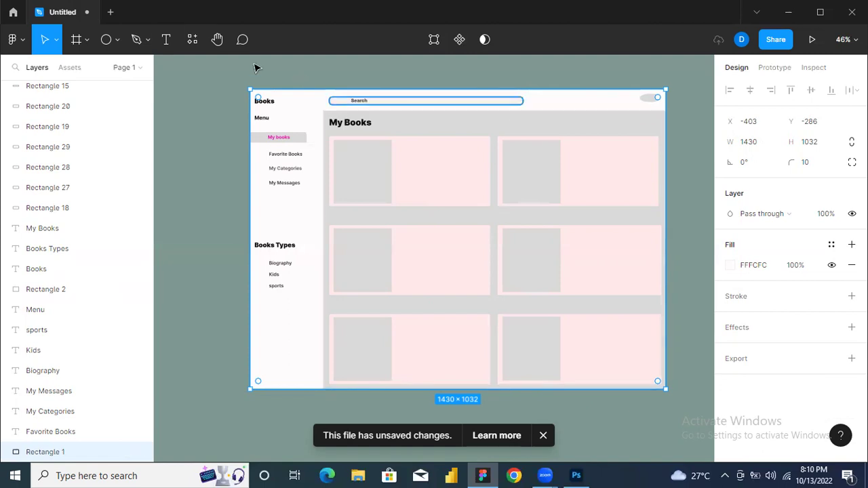
Draw a rectangle of about 215 × 27 above the right column of cards, level with the My Books heading, at X 787, Y -199
click(118, 38)
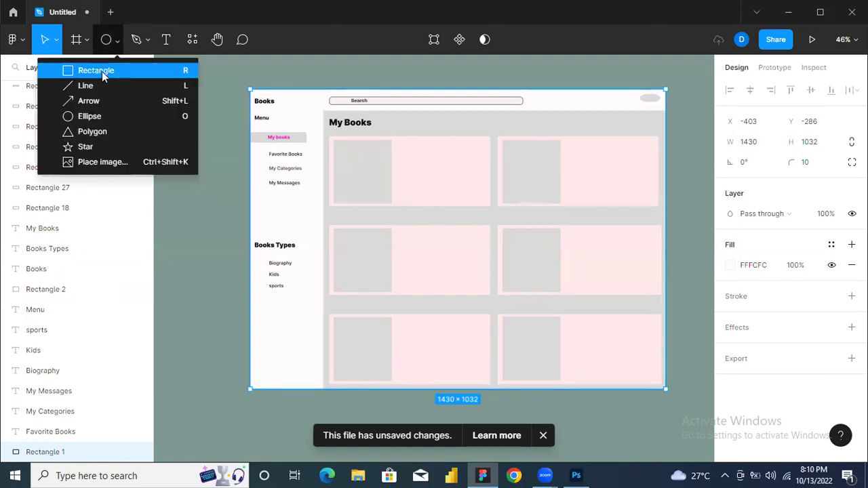
click(102, 71)
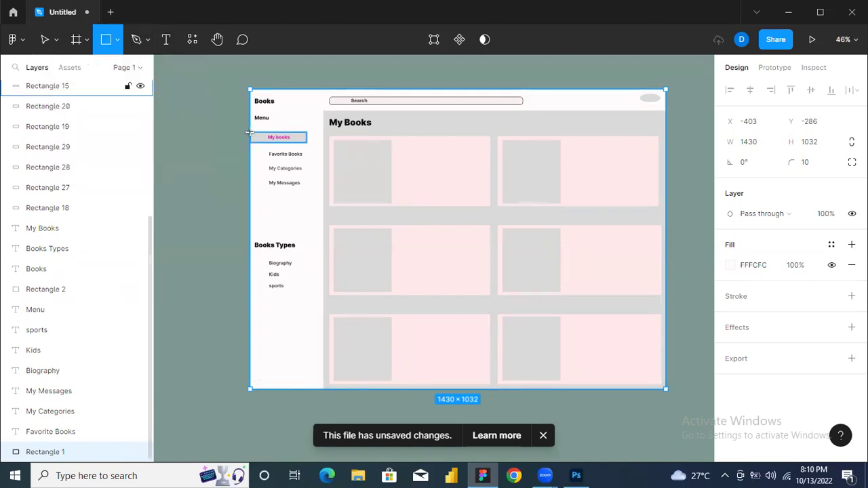
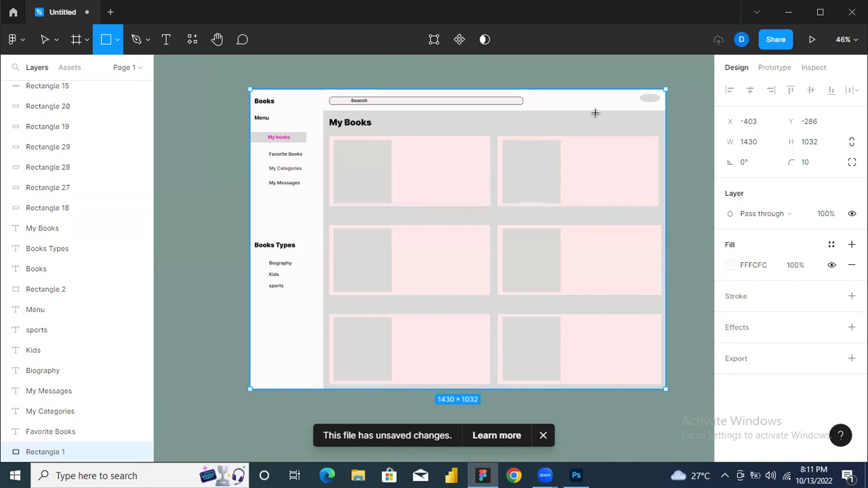
drag(596, 115, 656, 129)
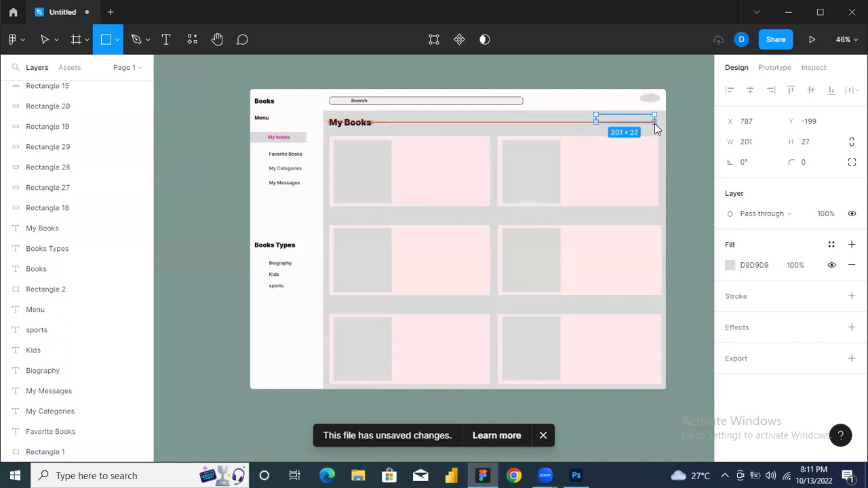
drag(656, 129, 658, 129)
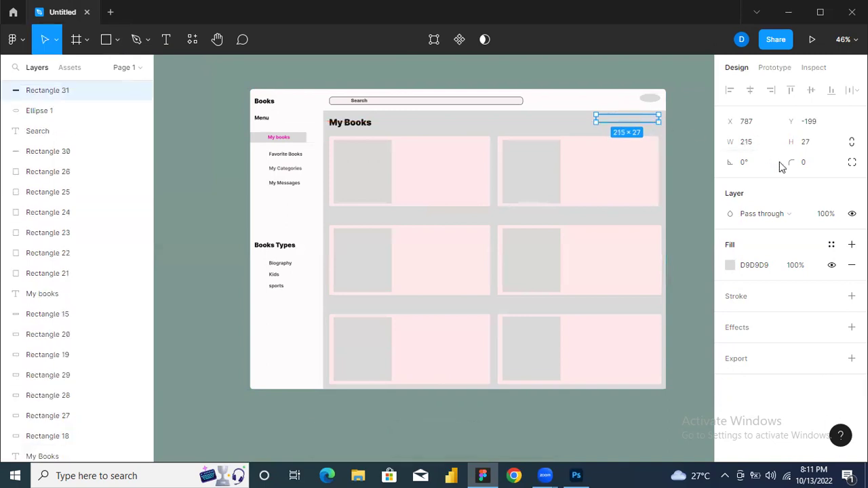
Add a black 000000 inside stroke of 1 to the heading-row rectangle and set its fill to FFFBFB
click(730, 266)
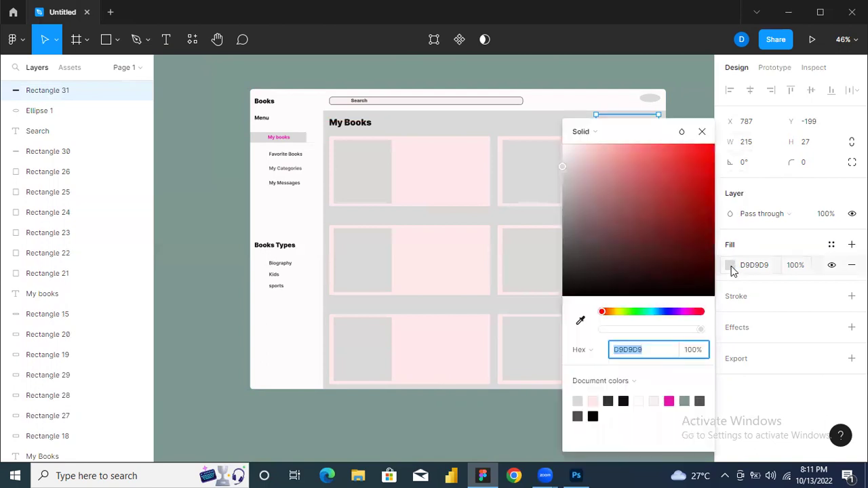
click(730, 267)
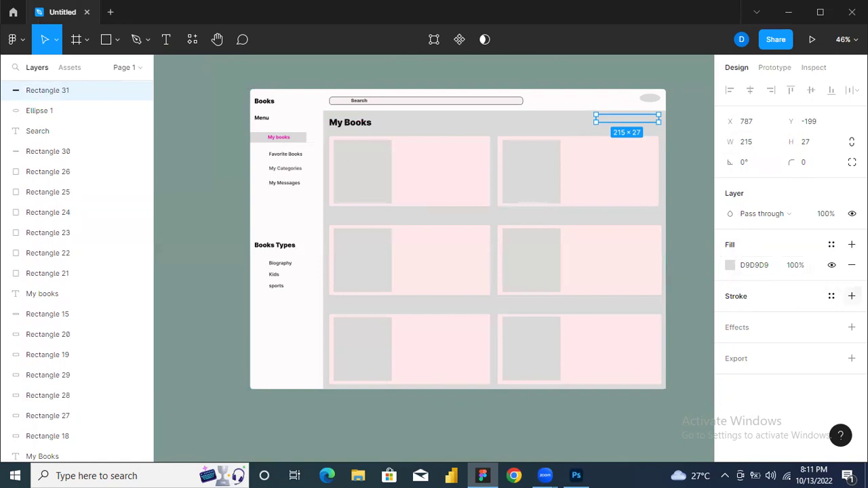
click(851, 295)
click(730, 267)
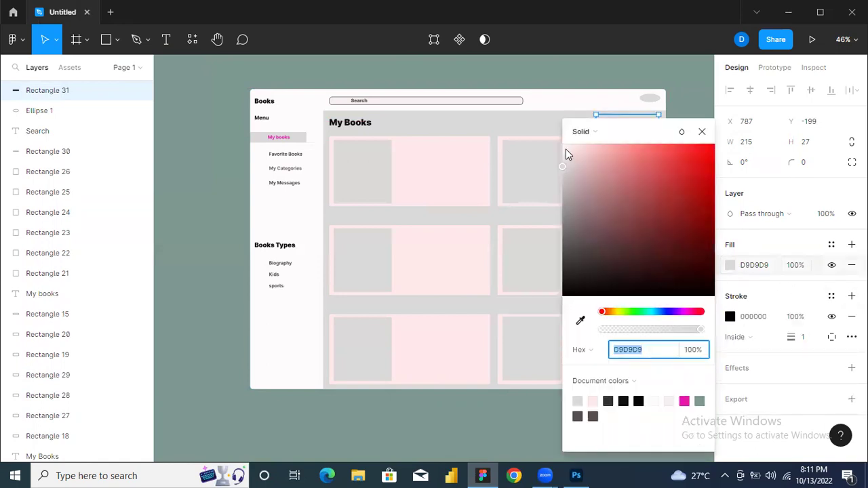
text(FFFBFB)
key(Return)
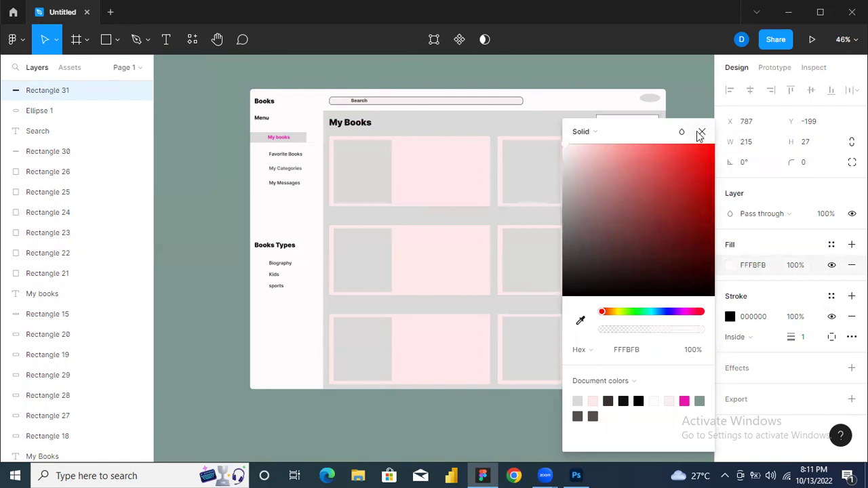
click(701, 132)
Round the heading-row rectangle's corners to a radius of 10
click(808, 167)
text(10)
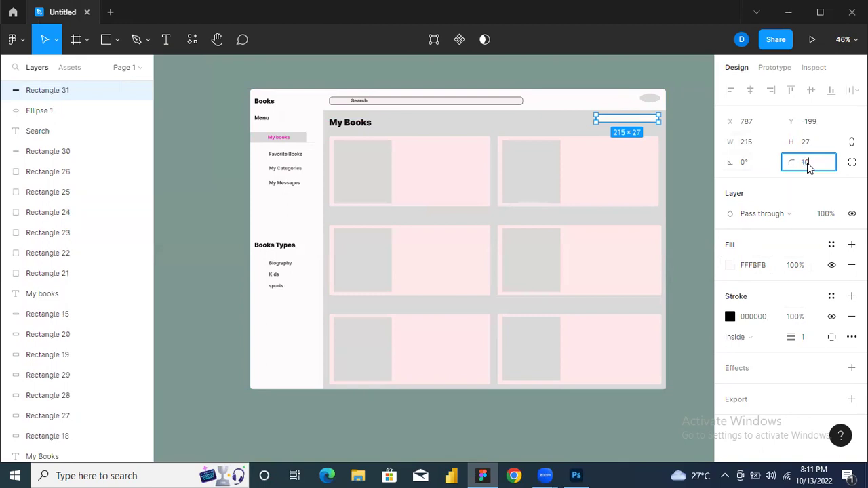
key(Return)
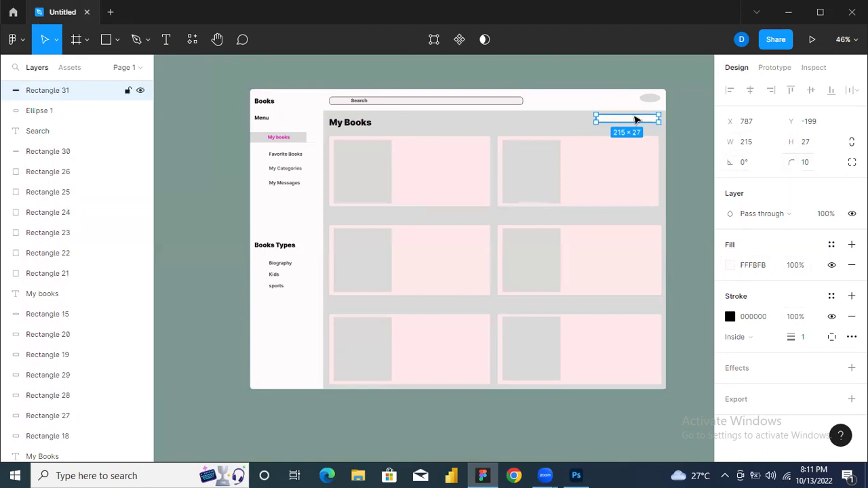
Add the text "All Categories" at font size 13 inside the heading-row box
click(167, 46)
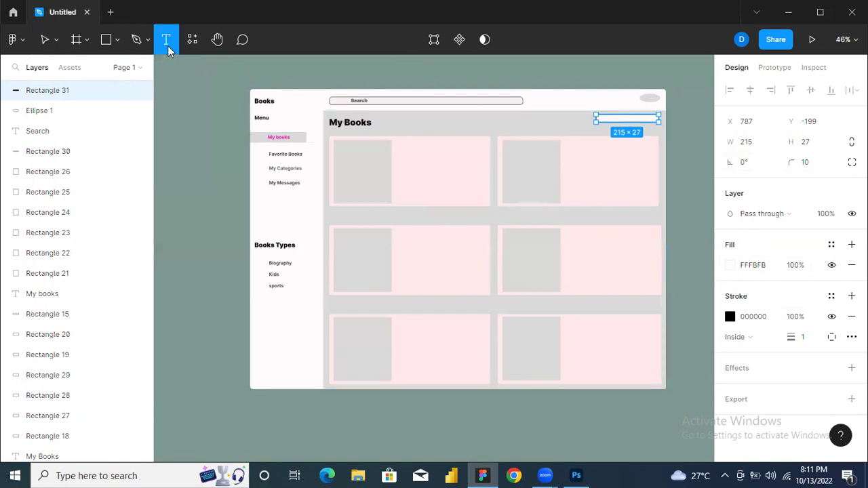
click(605, 118)
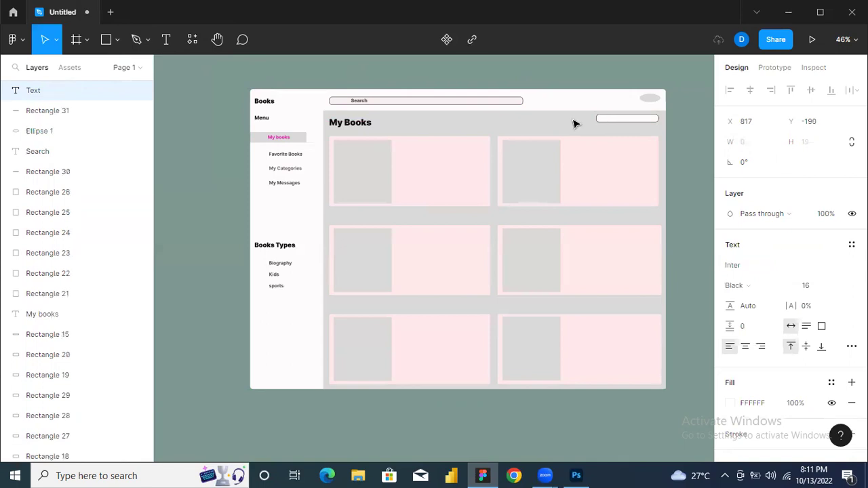
click(839, 290)
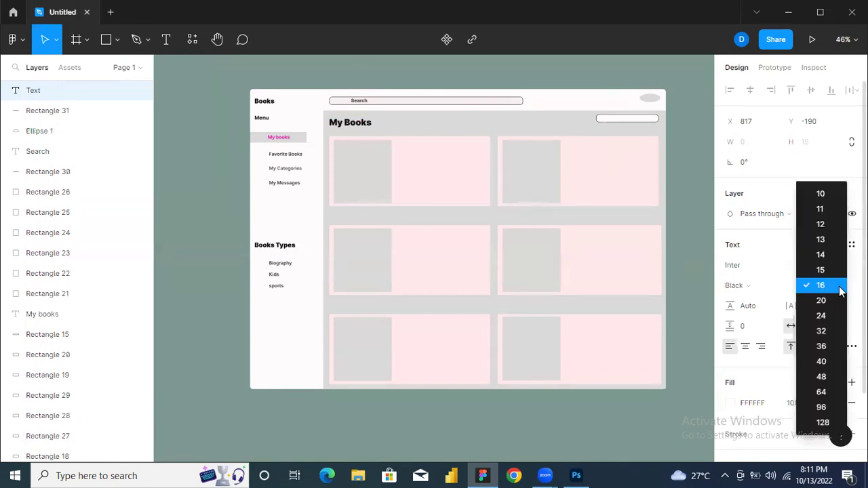
click(821, 240)
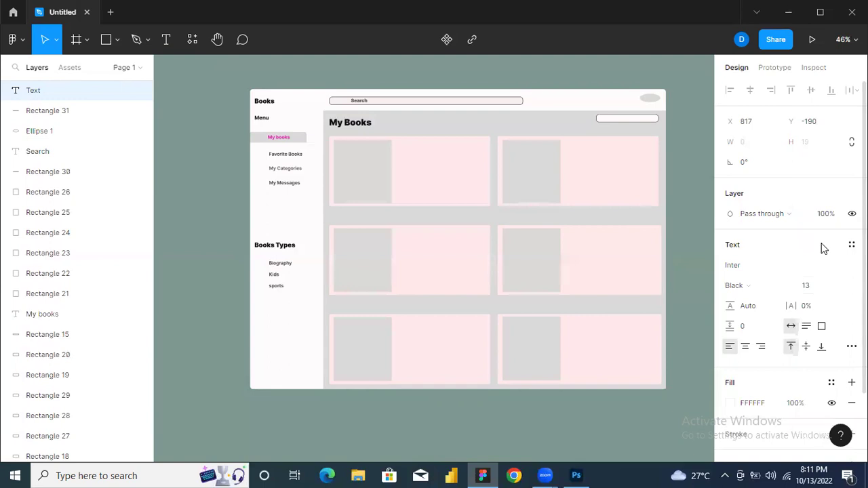
text(All Categories)
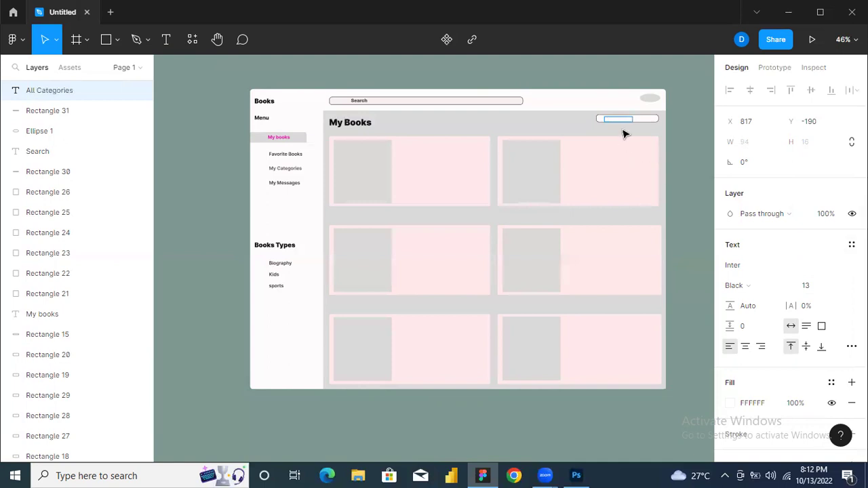
key(Escape)
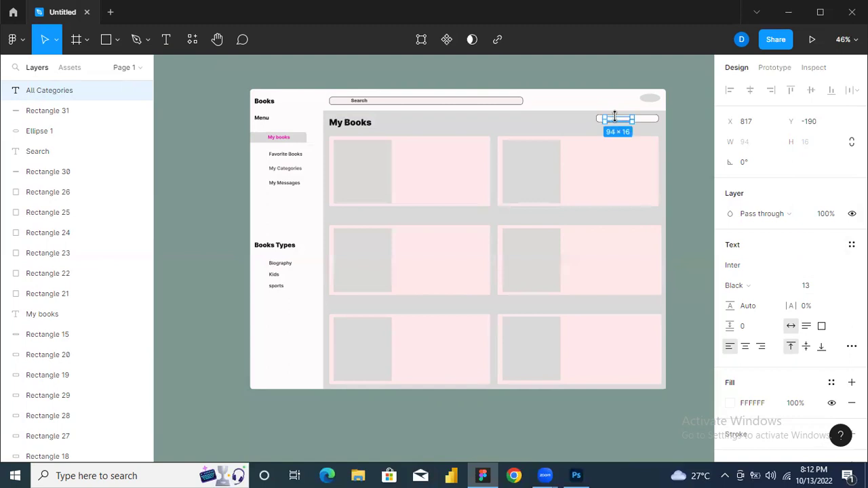
Change the All Categories text fill to black 000000
double_click(617, 124)
click(731, 402)
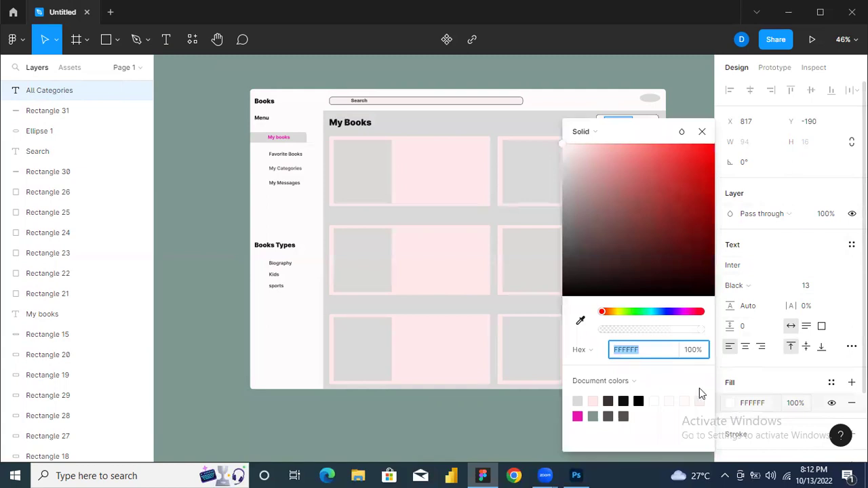
click(638, 401)
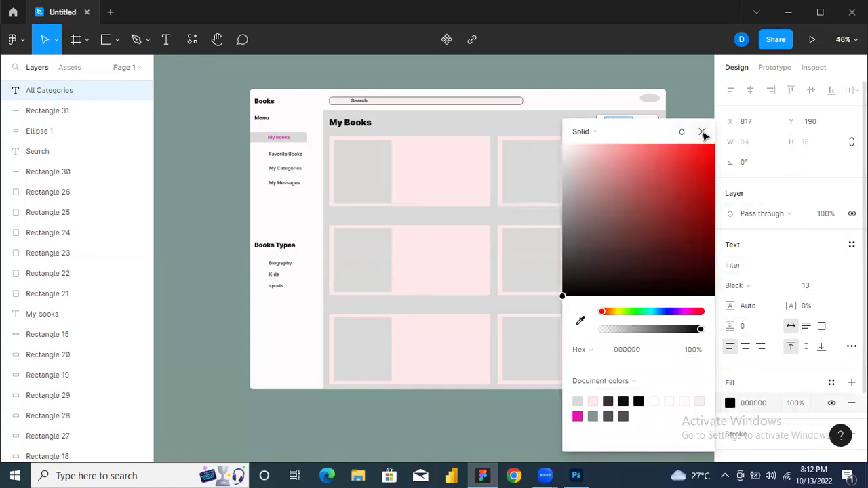
click(702, 131)
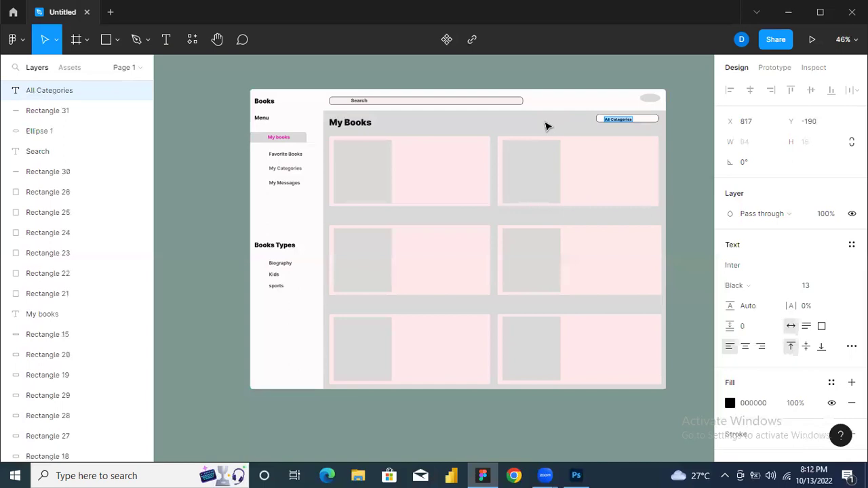
key(Escape)
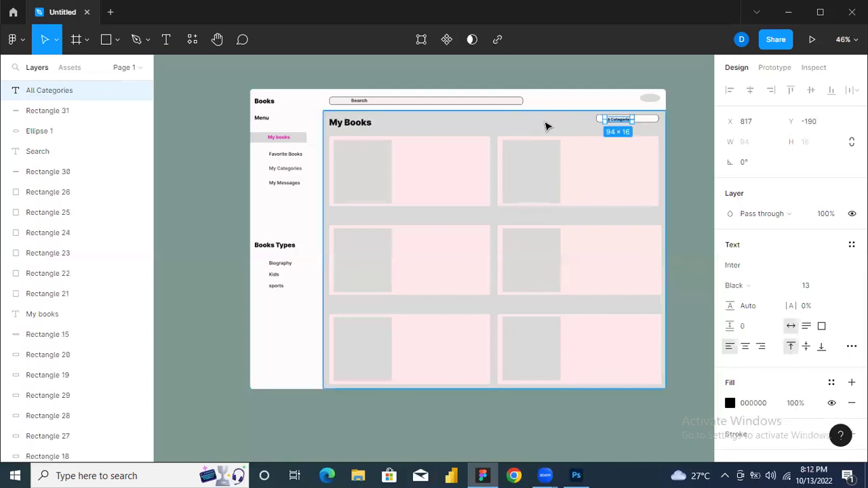
Nudge the All Categories text right and slightly up to X 845, Y -193, centering it in its box
key(Right)
key(Right)
key(Right)
key(Right)
key(Right)
key(Right)
key(Right)
key(Right)
key(Right)
key(Right)
key(Right)
key(Right)
key(Right)
key(Right)
key(Right)
key(Right)
key(Right)
key(Right)
key(Right)
key(Right)
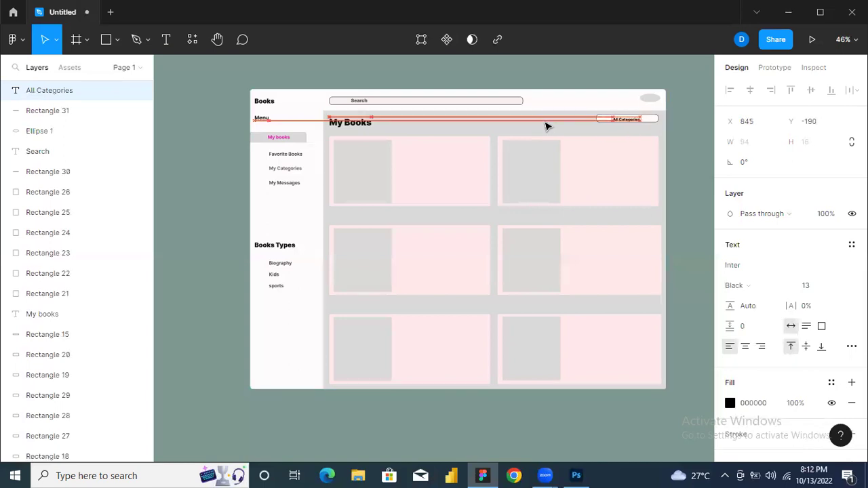
key(Up)
key(Up)
key(Up)
key(Up)
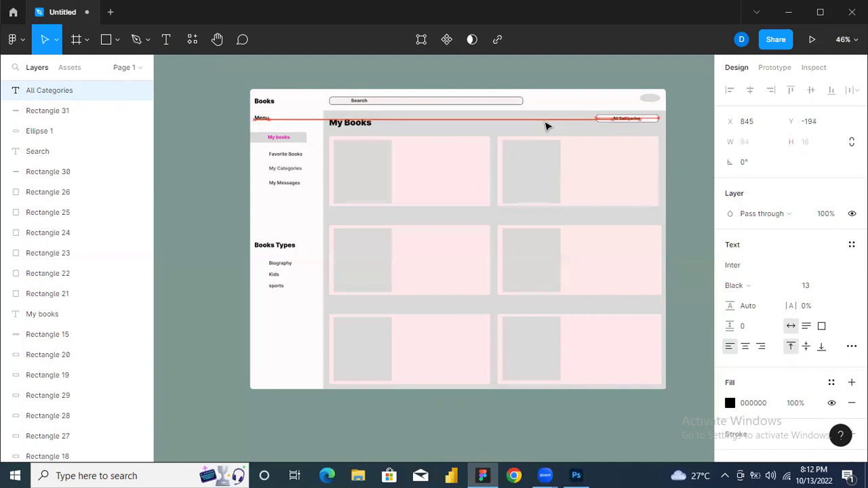
key(Down)
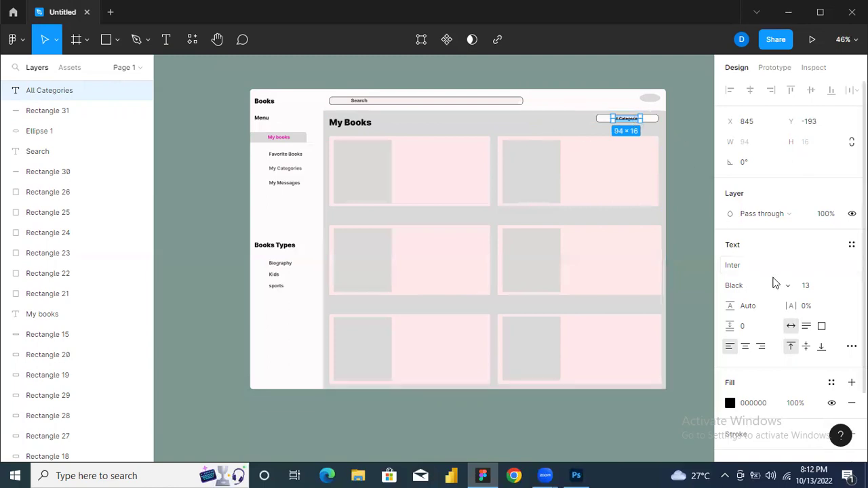
Set the All Categories font size to 15 and adjust the text's horizontal position to X 844
click(840, 290)
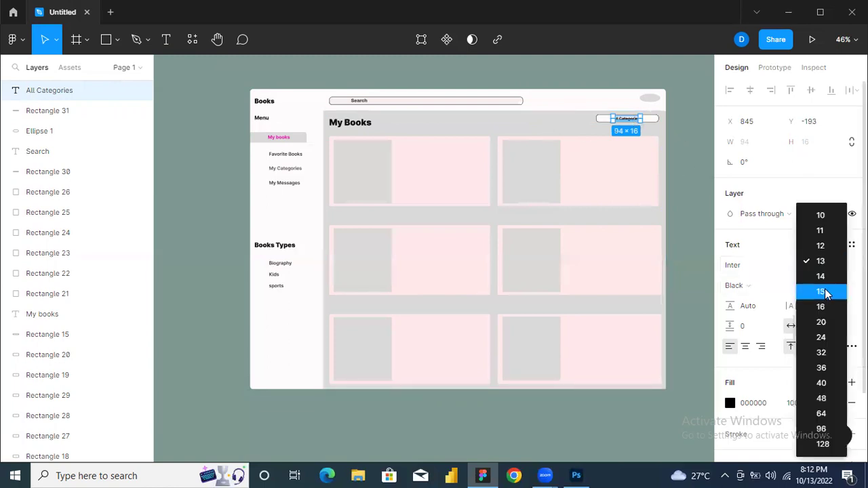
click(821, 291)
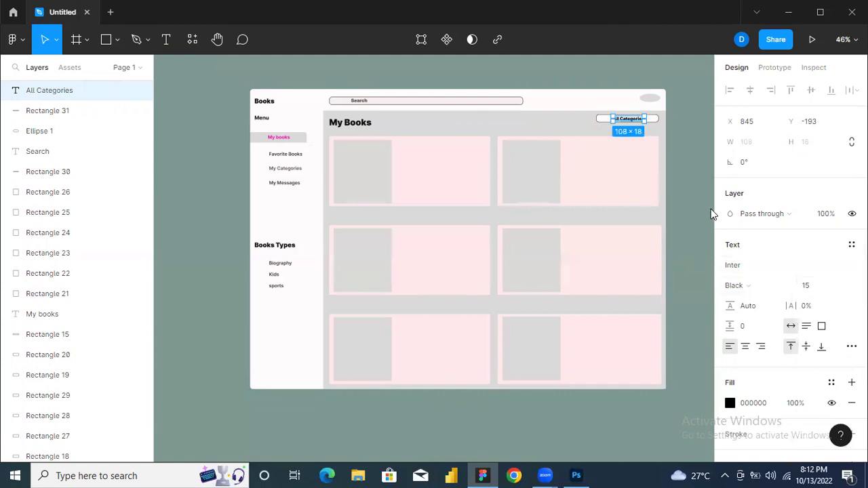
key(Escape)
key(Right)
key(Right)
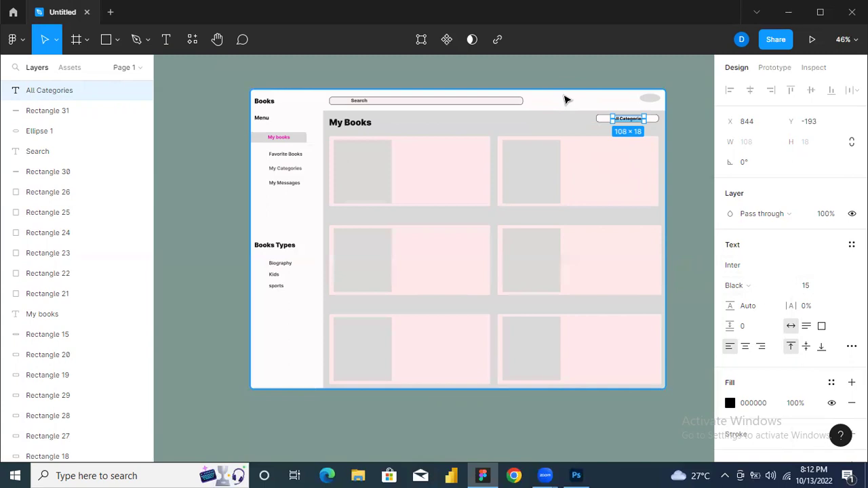
click(418, 188)
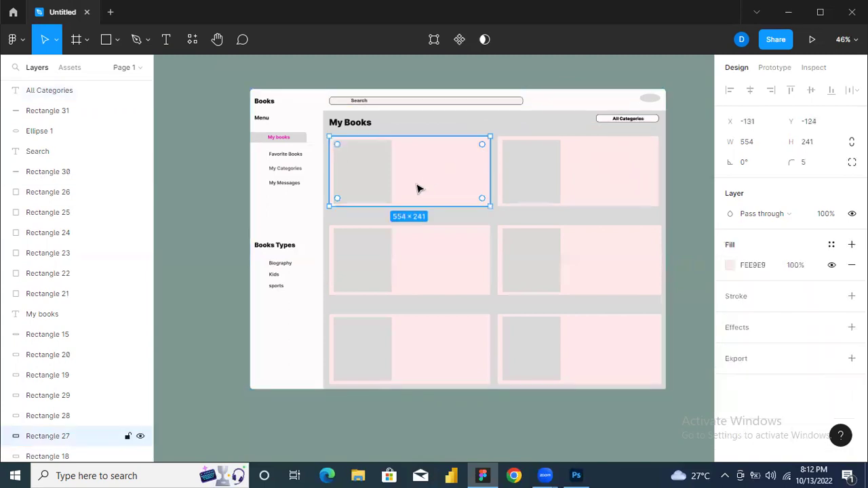
click(378, 184)
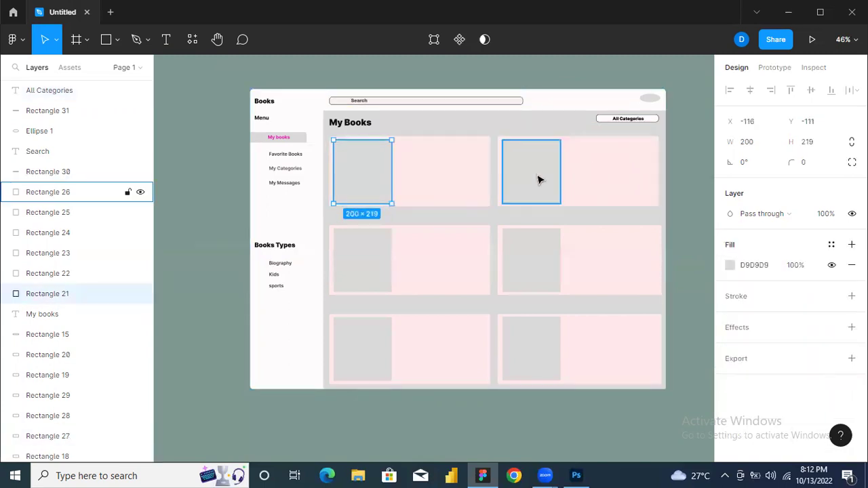
click(539, 180)
click(587, 183)
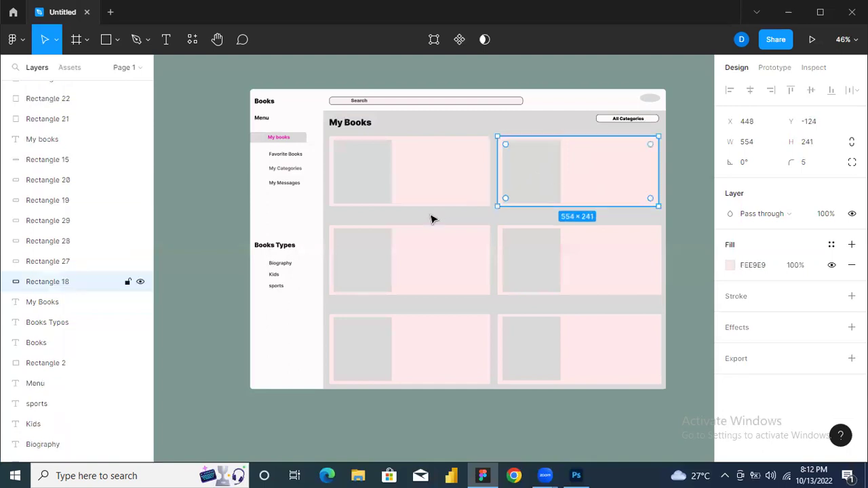
click(377, 267)
click(363, 338)
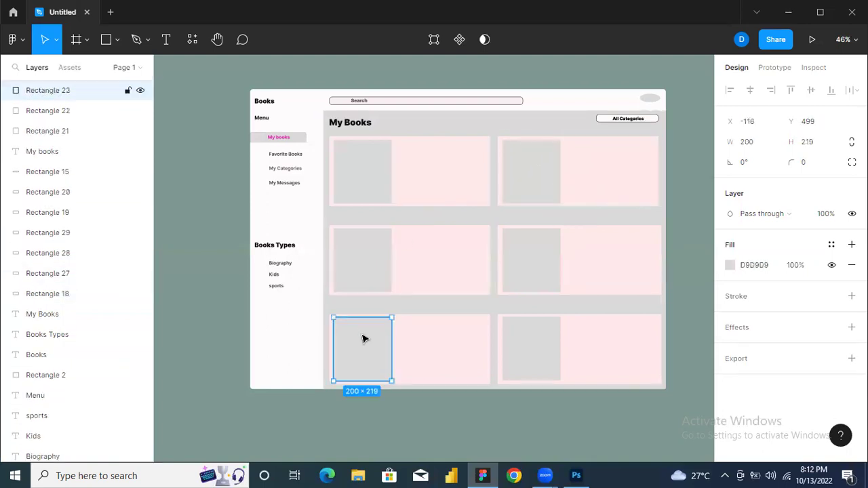
click(441, 188)
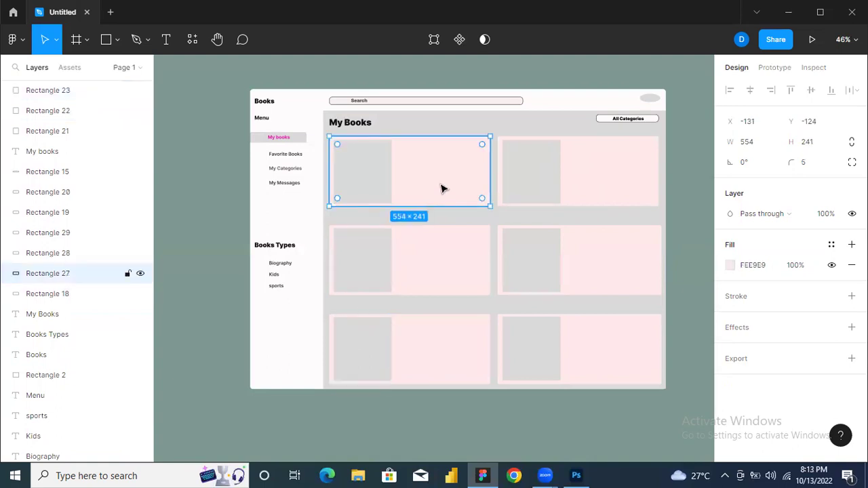
Draw a button rectangle of about 195 × 38 below the empty text area of the first card and shift it left to X 127, Y 59
click(106, 39)
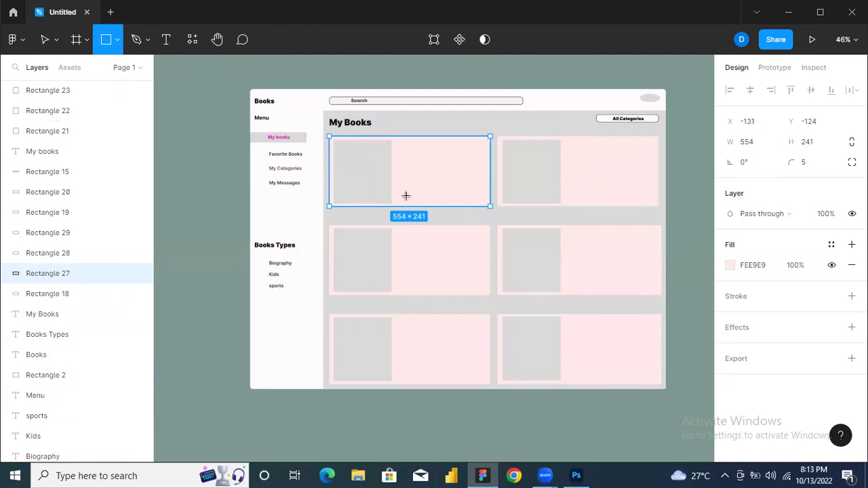
mouse_move(408, 195)
mouse_down()
mouse_move(471, 201)
mouse_move(473, 210)
mouse_move(442, 202)
mouse_up()
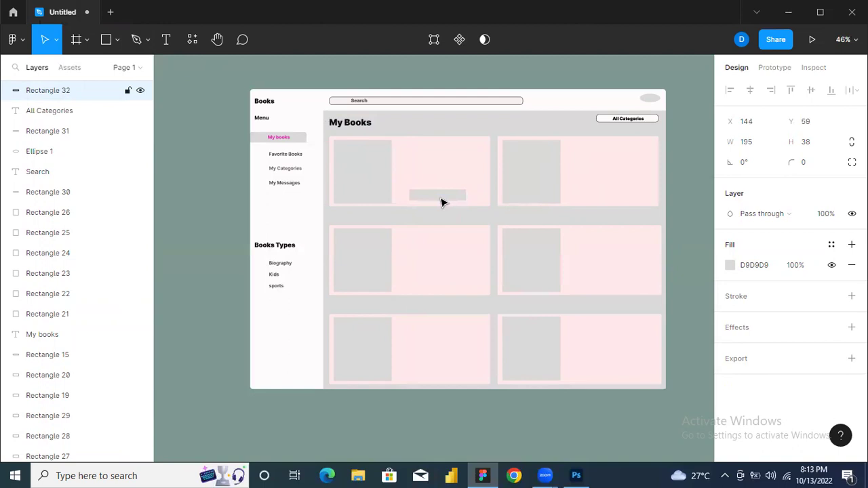
key(Left)
key(Left)
key(Left)
key(Left)
key(Left)
key(Left)
key(Left)
key(Left)
key(Left)
key(Left)
Round the first card's button rectangle with a corner radius of 10
click(806, 163)
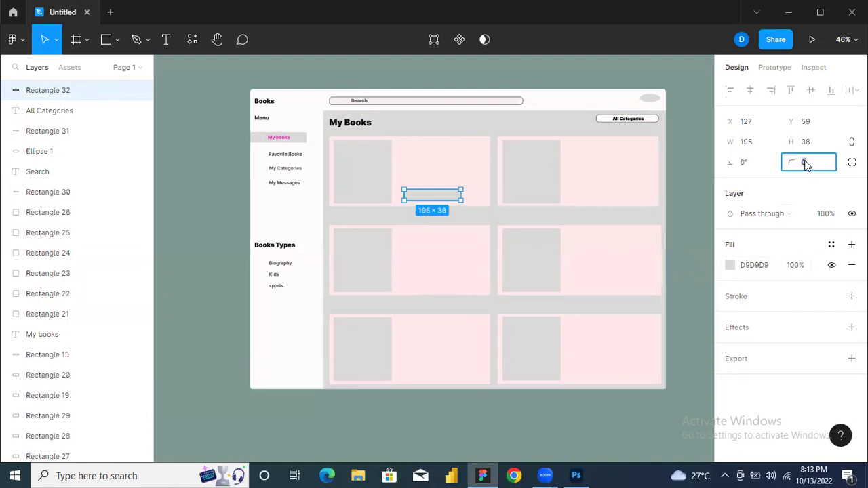
text(1)
click(415, 261)
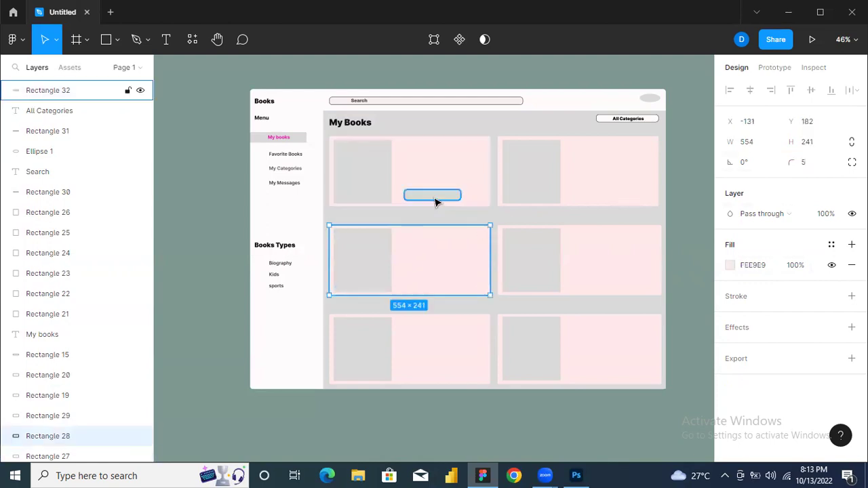
Set the corner radius of the first card's button rectangle to 20 and keep the rectangle selected
click(435, 202)
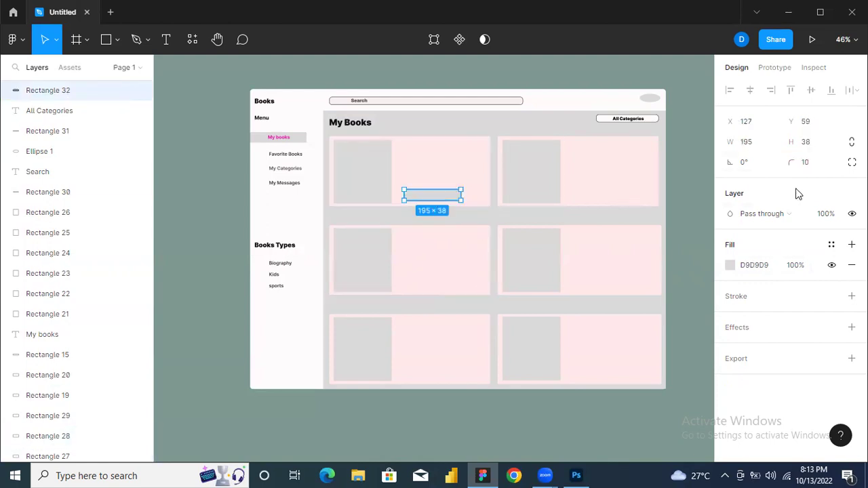
click(807, 166)
text(20)
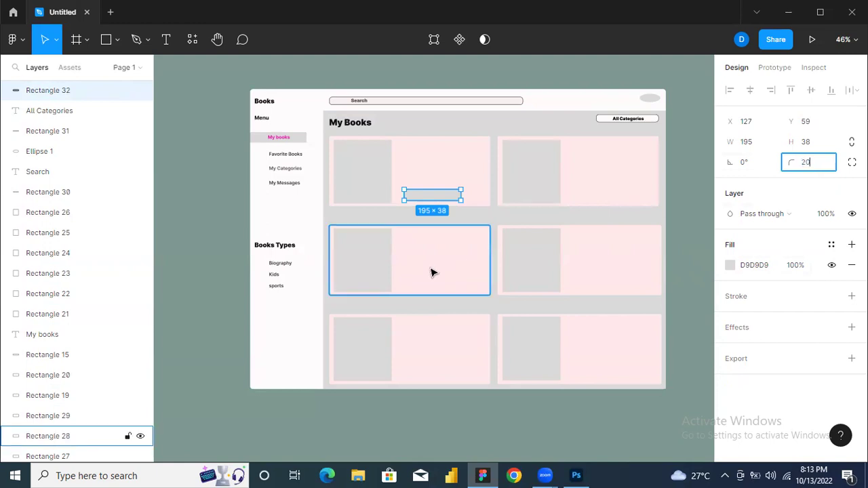
click(431, 273)
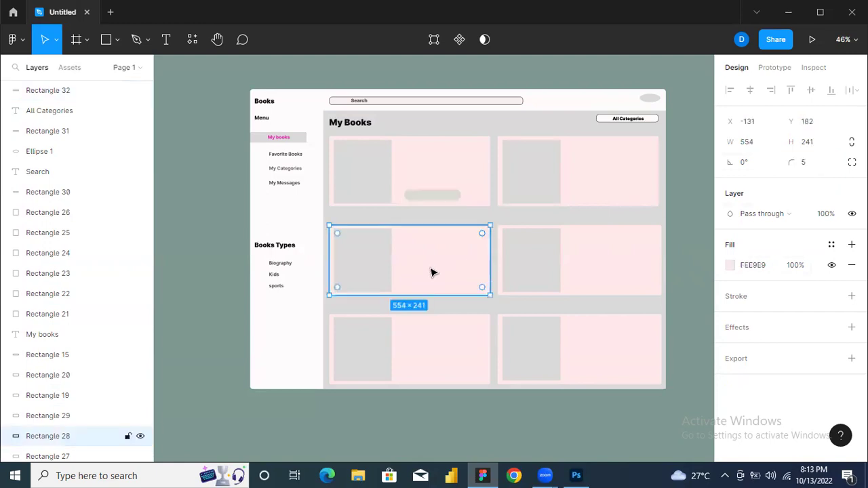
click(431, 199)
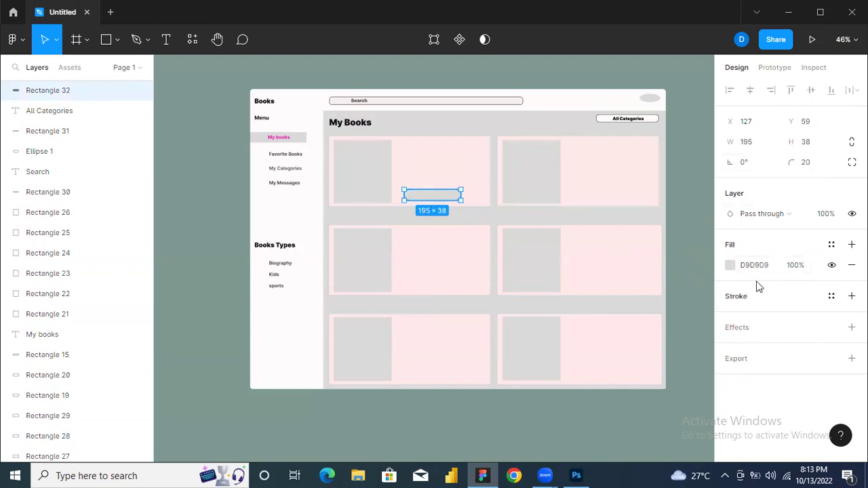
Fill the first card's button rectangle with the muted pink D299C2
click(730, 266)
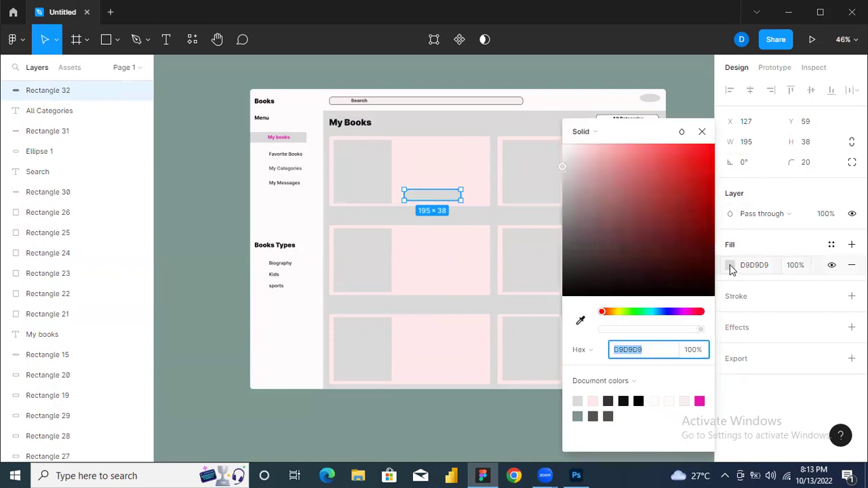
click(701, 400)
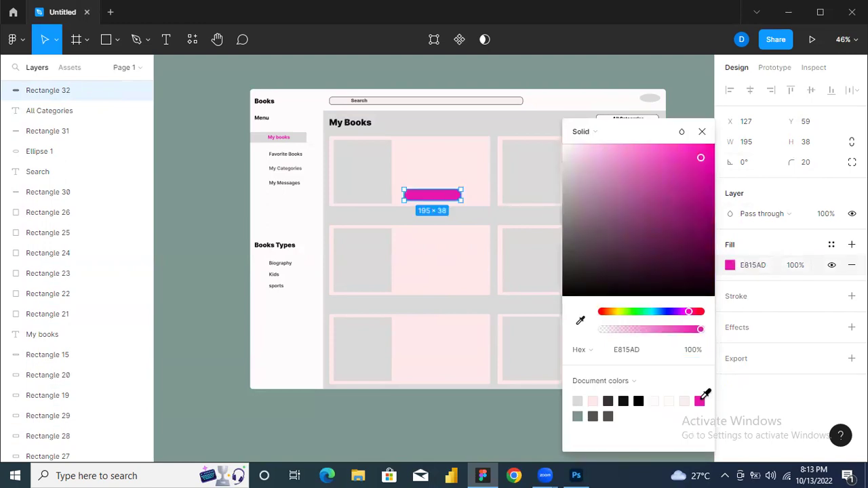
click(629, 205)
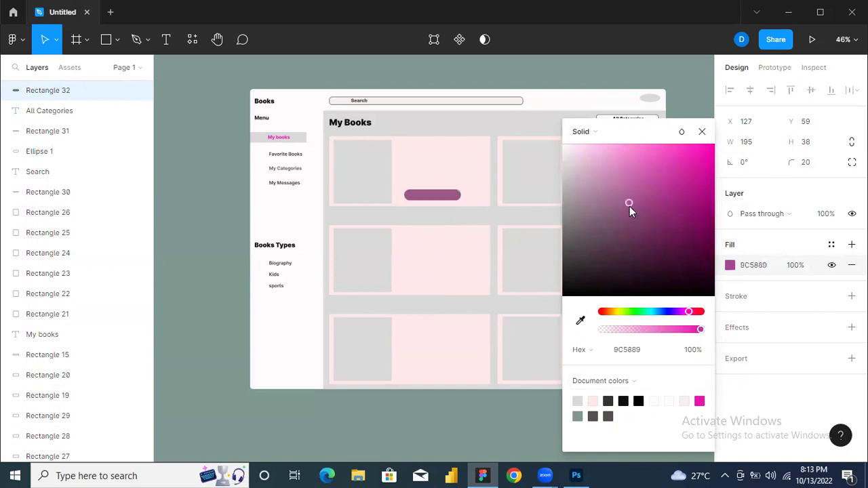
click(603, 174)
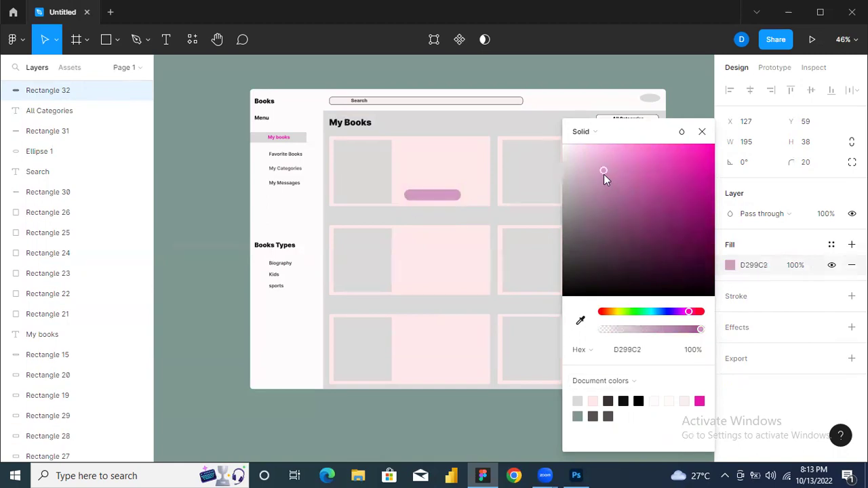
click(702, 133)
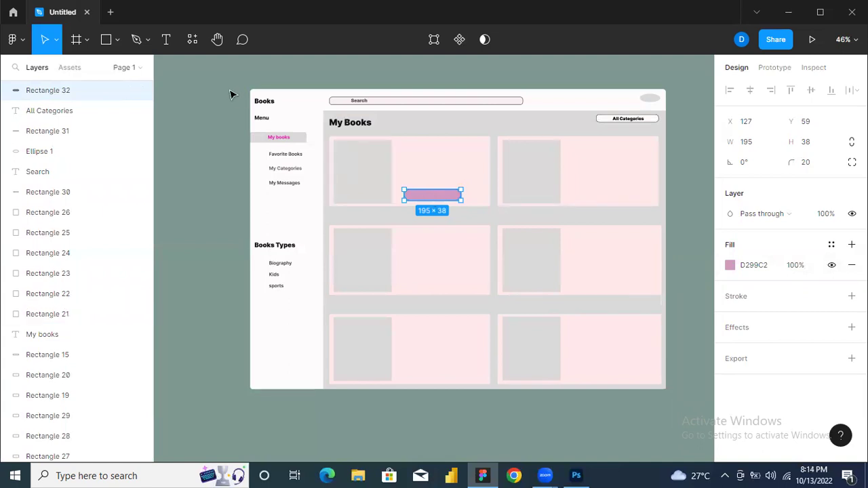
Add the text "Read More" in black (000000) on the first card's button
click(169, 42)
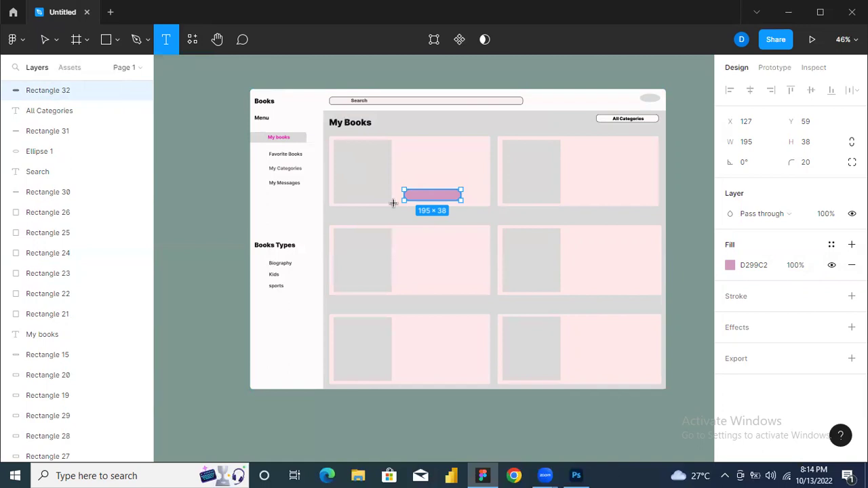
click(416, 195)
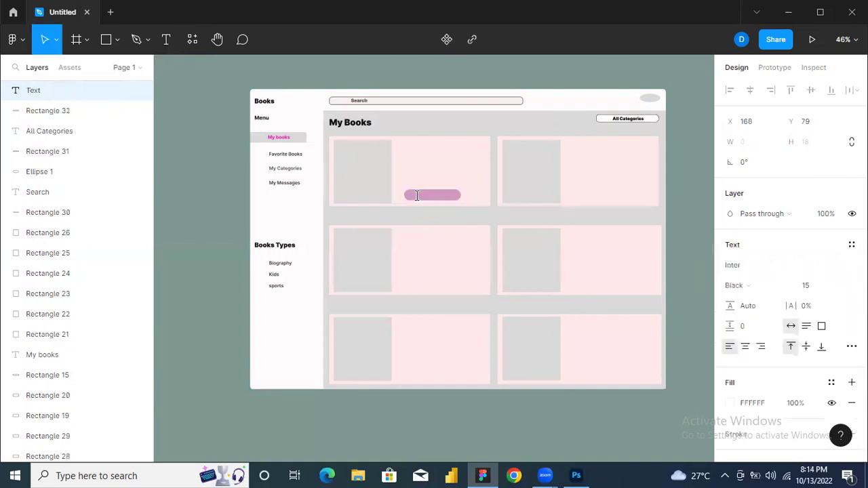
click(731, 405)
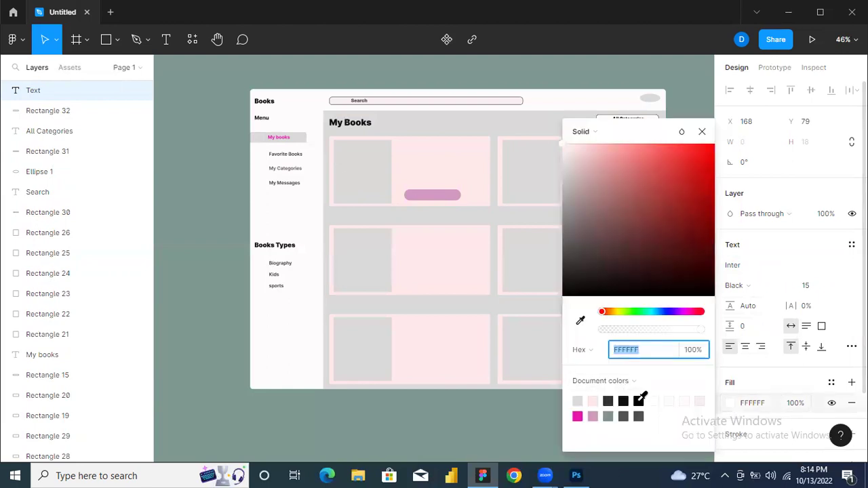
click(638, 400)
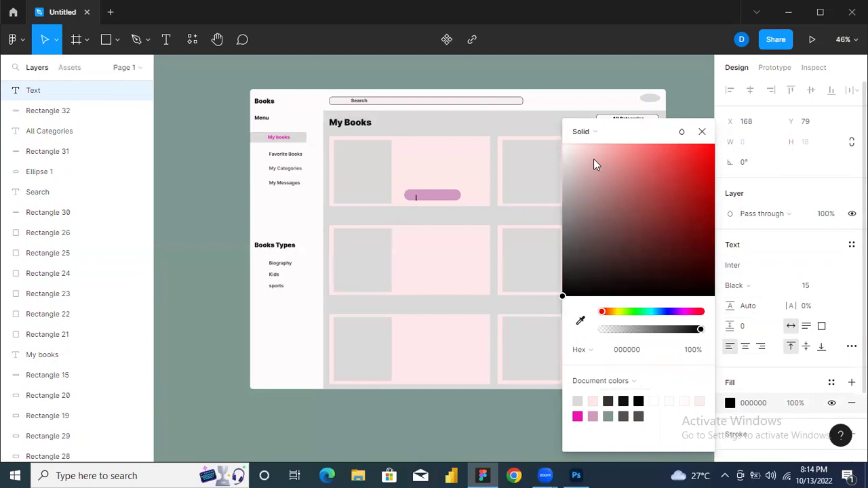
text(Read)
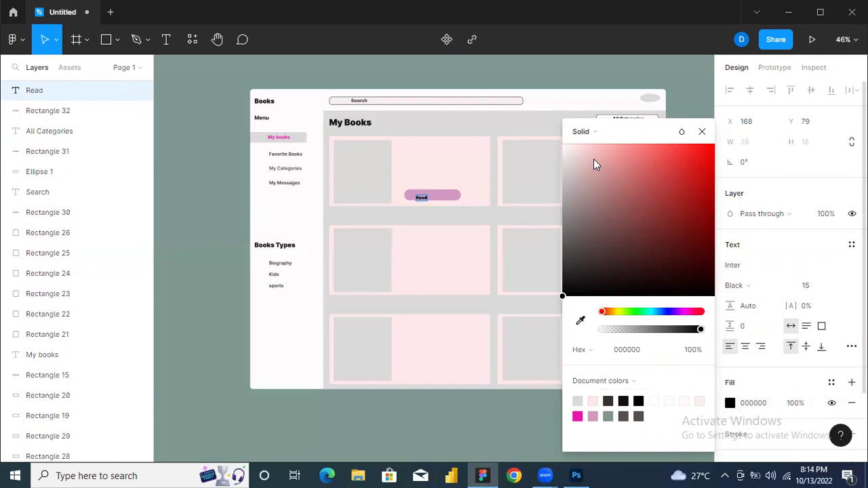
text( More)
Set the font size of the whole Read More text to 20
drag(428, 196, 444, 197)
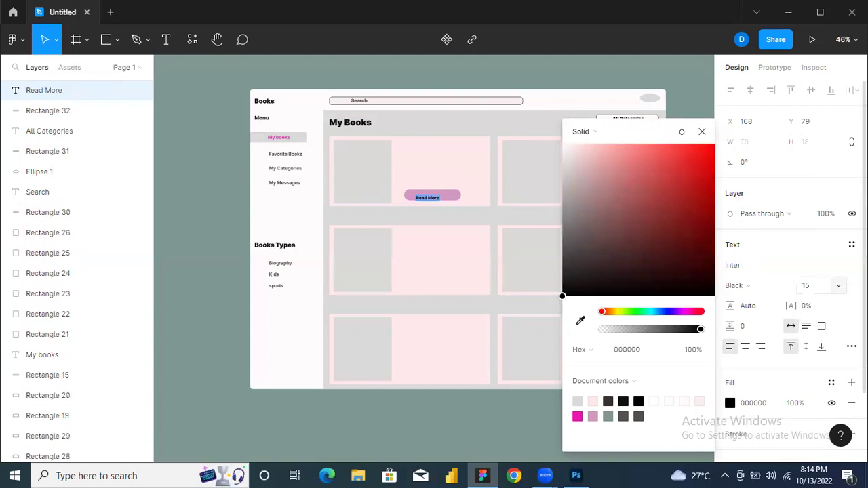
click(839, 288)
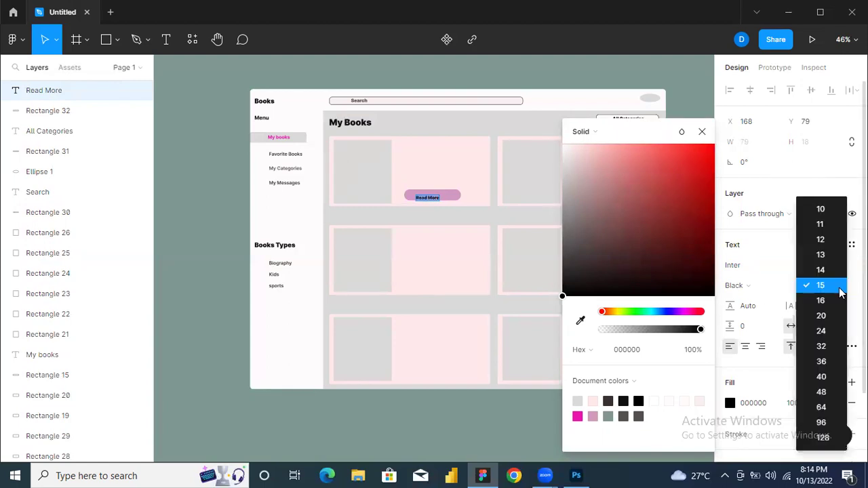
click(826, 315)
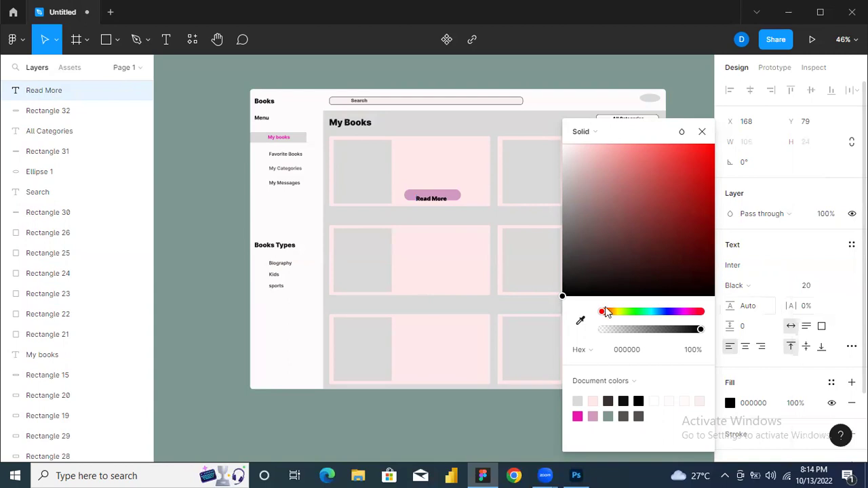
Move the Read More text up to Y 67 so it sits vertically centred on its button
click(446, 208)
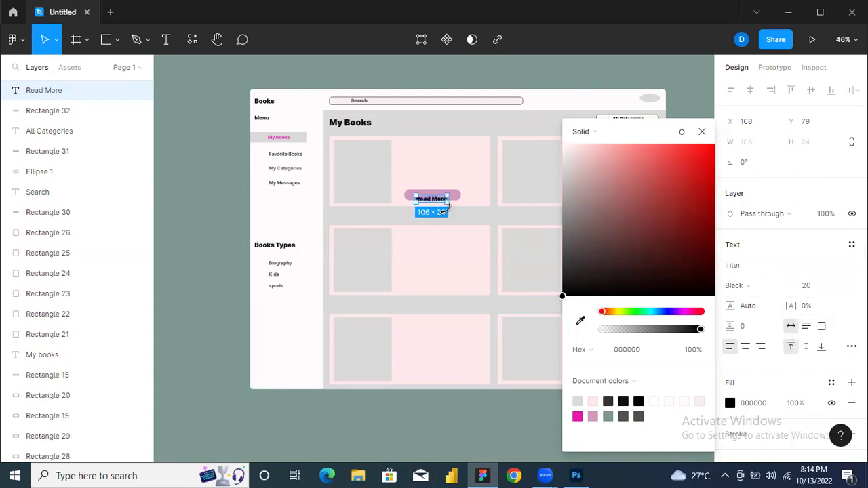
key(Up)
key(Up)
key(Up)
key(Up)
key(Up)
key(Up)
key(Up)
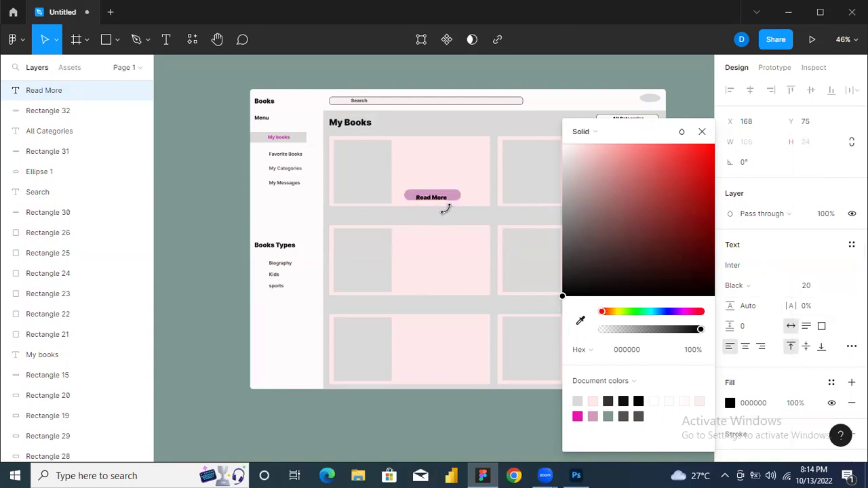
key(Up)
key(Up)
key(Up)
key(Up)
key(Up)
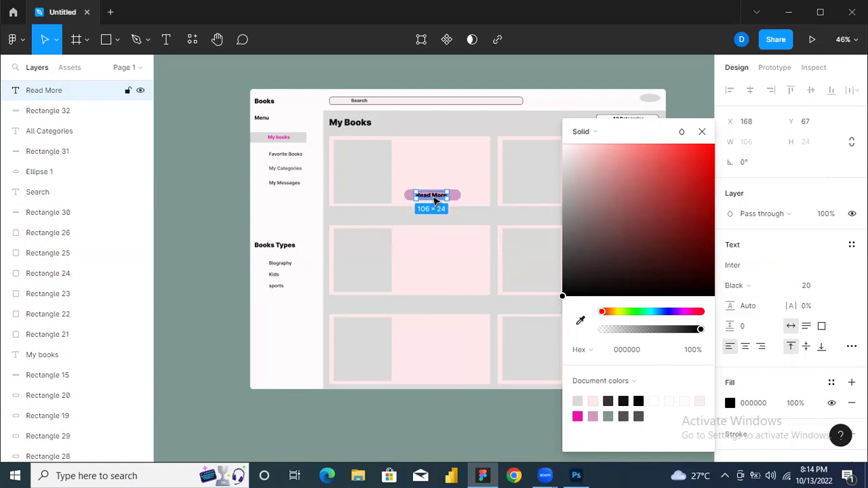
Recolour the Read More text to the dark grey 252222
double_click(430, 197)
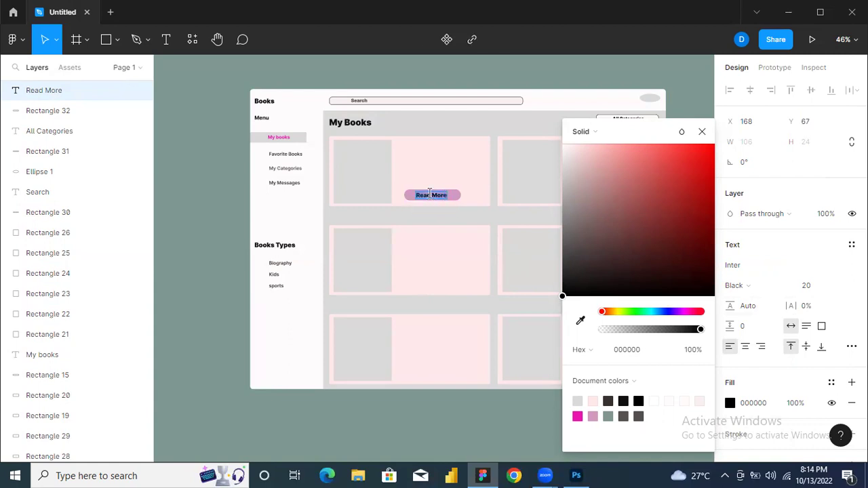
click(589, 257)
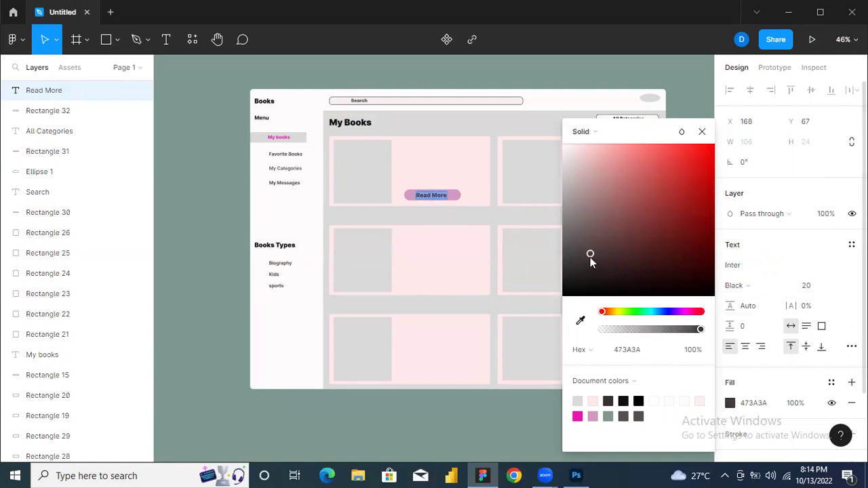
click(576, 231)
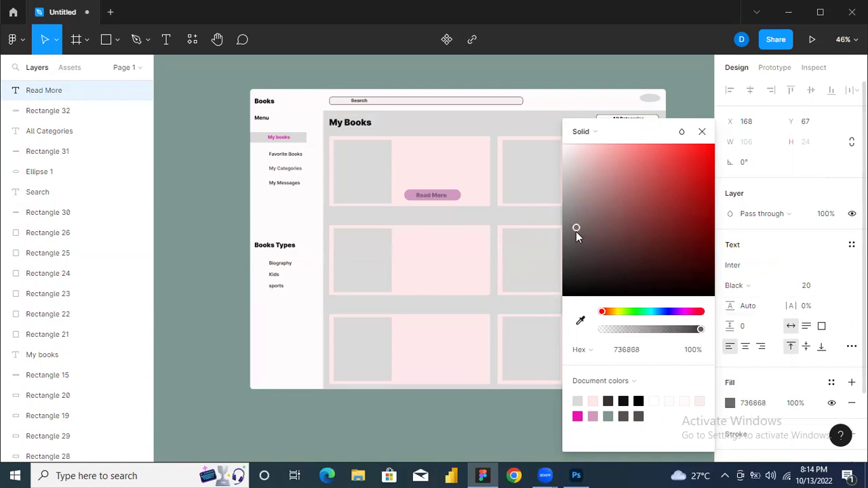
click(576, 275)
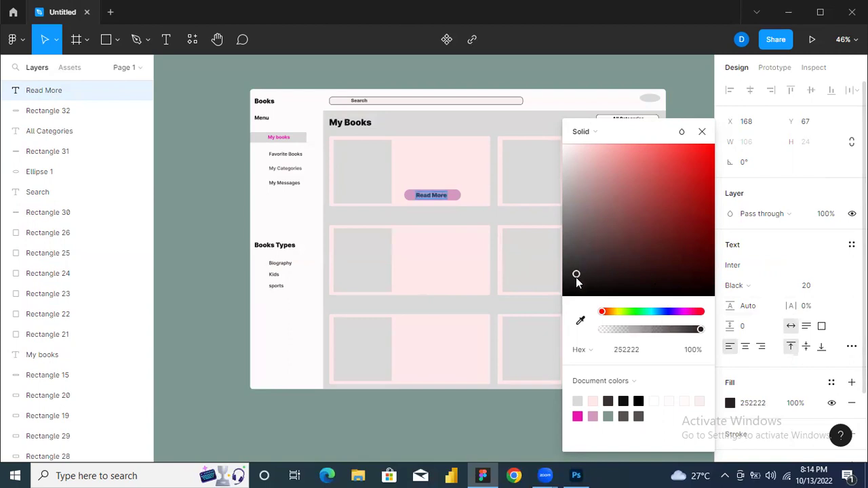
click(702, 132)
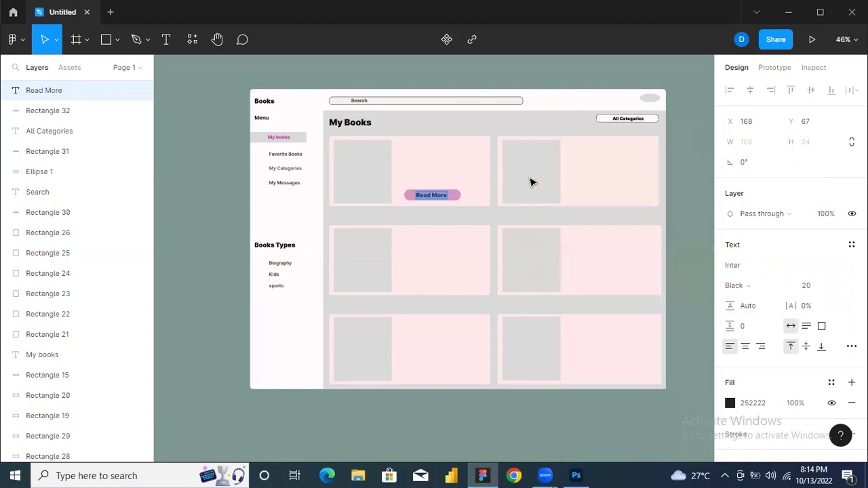
key(Escape)
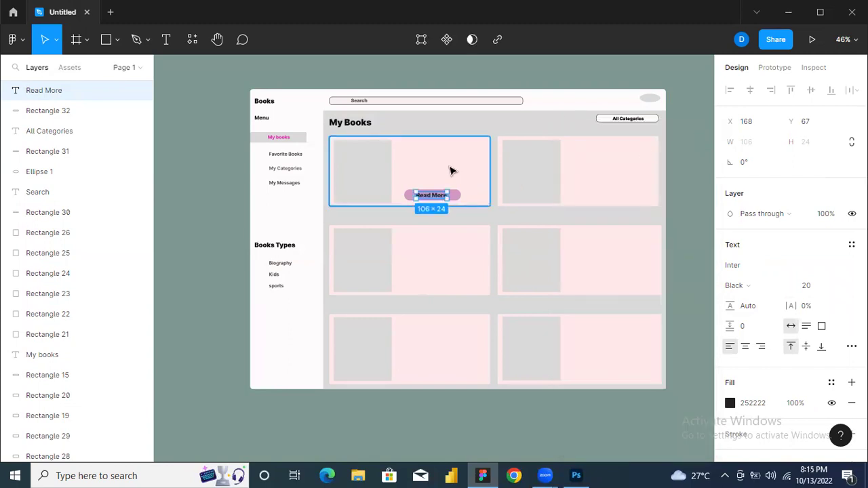
Copy the first card's button rectangle and Read More text onto the card below, at X 127, Y 362 and X 168, Y 369
click(460, 178)
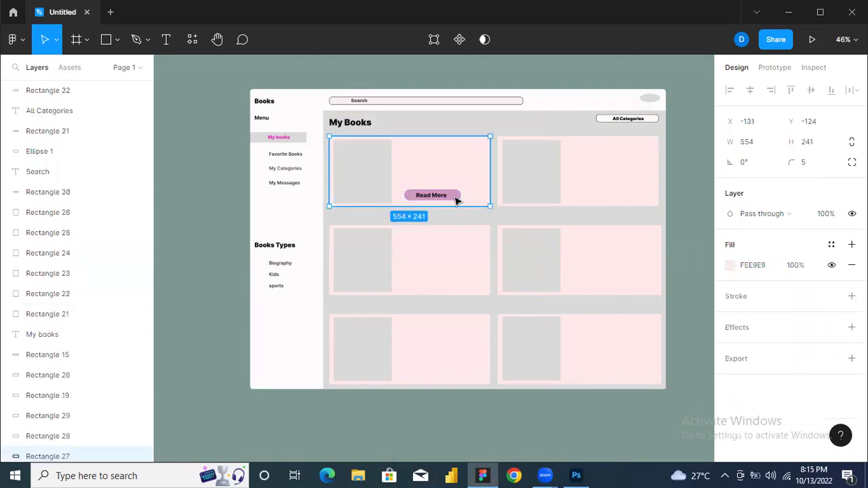
click(455, 198)
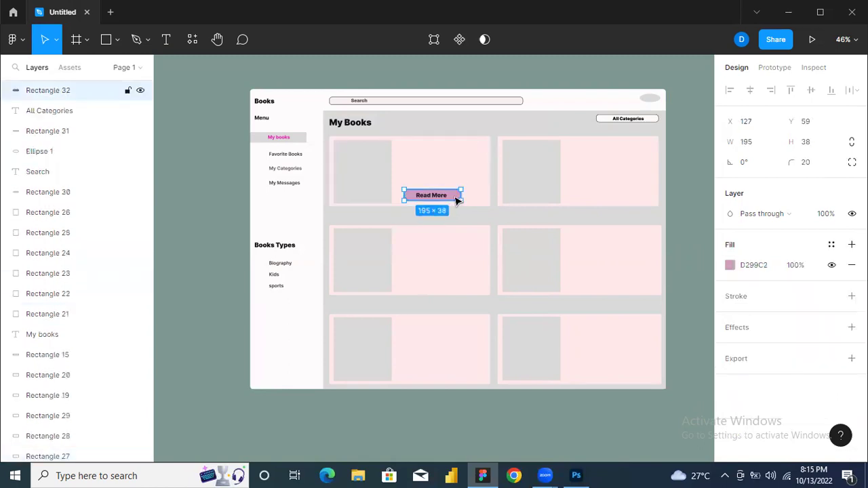
key(ctrl+v)
drag(455, 200, 457, 288)
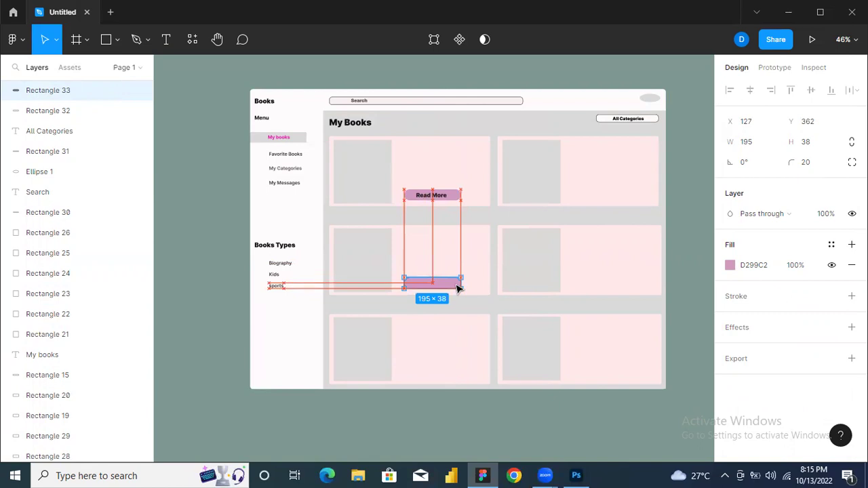
click(434, 200)
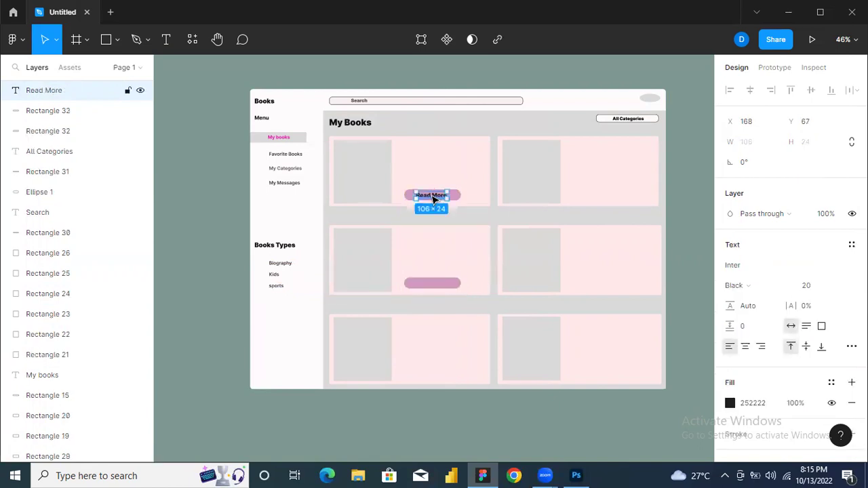
key(ctrl+v)
drag(434, 199, 432, 286)
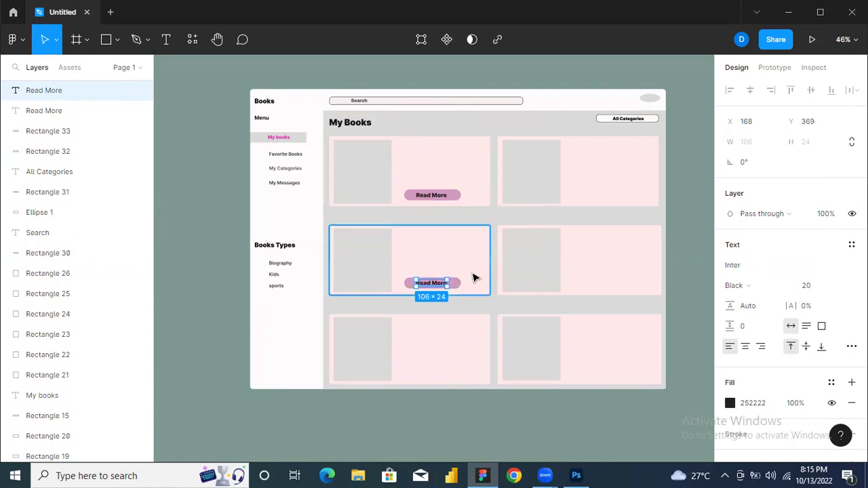
Copy the middle card's button rectangle and Read More text onto the bottom card of the first column, at X 127, Y 668 and X 172, Y 675
click(474, 278)
click(458, 285)
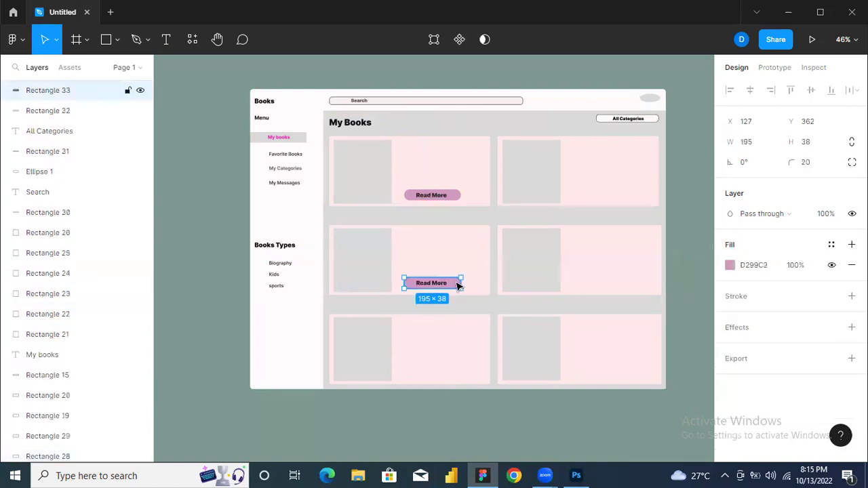
key(ctrl+c)
key(ctrl+v)
drag(458, 285, 455, 370)
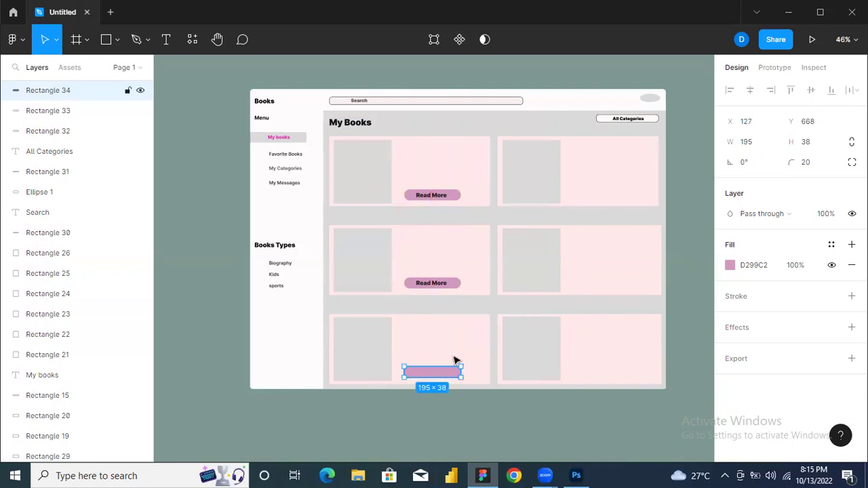
click(434, 286)
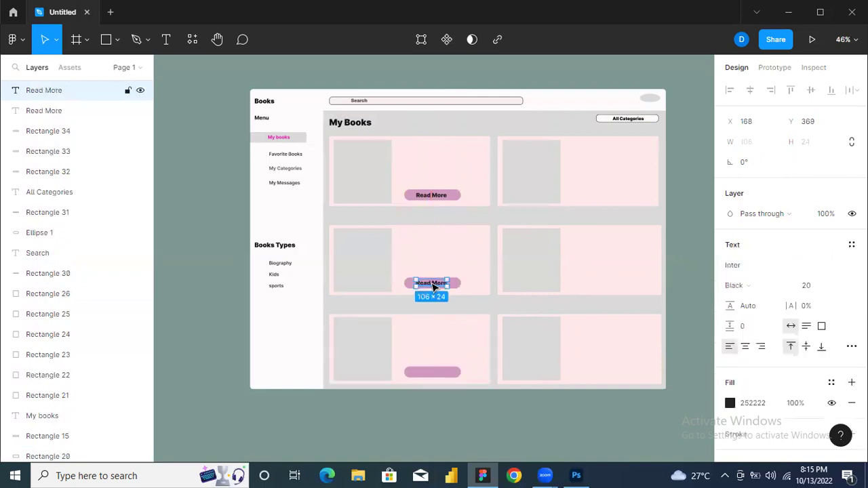
key(ctrl+v)
drag(434, 287, 437, 377)
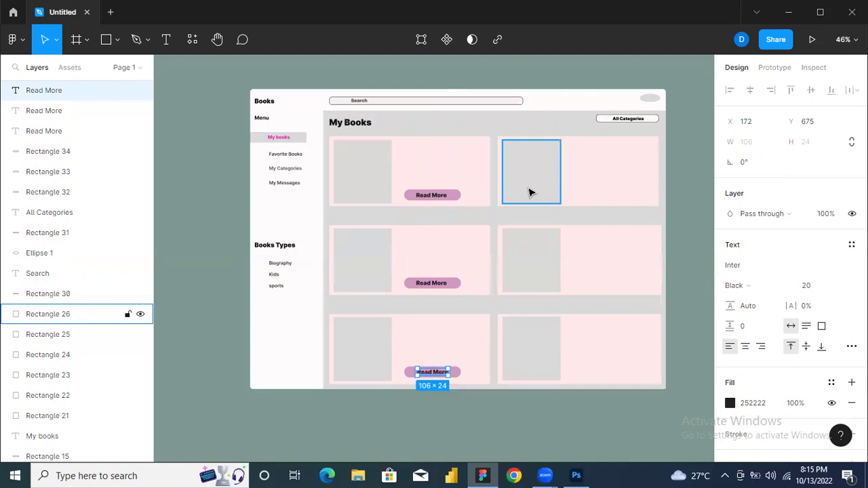
Copy the first card's button rectangle and Read More text onto the second column's top card, at X 700, Y 59 and X 744, Y 67
click(459, 197)
key(ctrl+v)
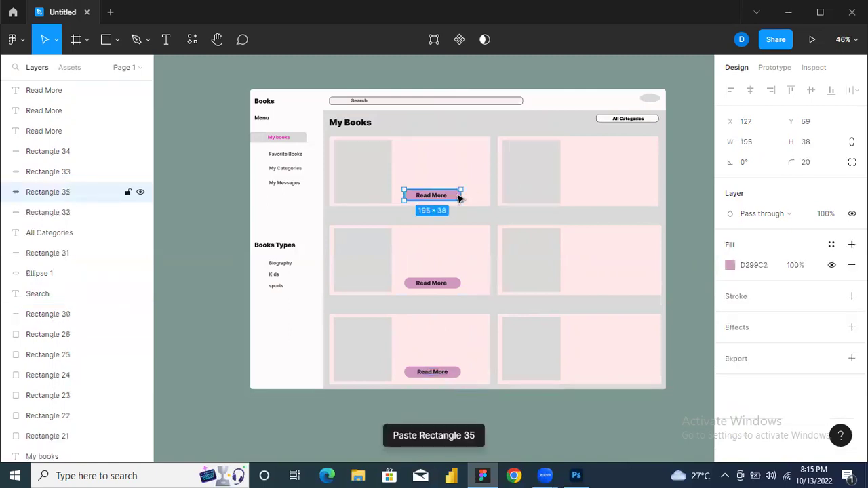
drag(459, 198, 622, 198)
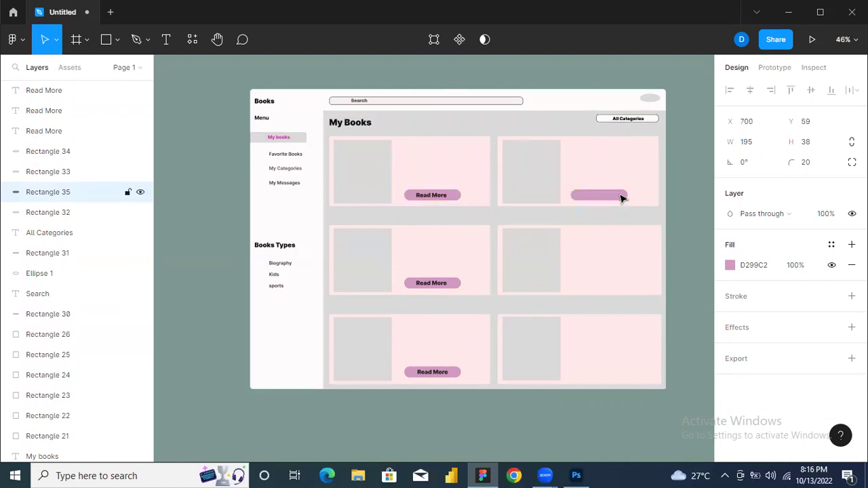
click(429, 199)
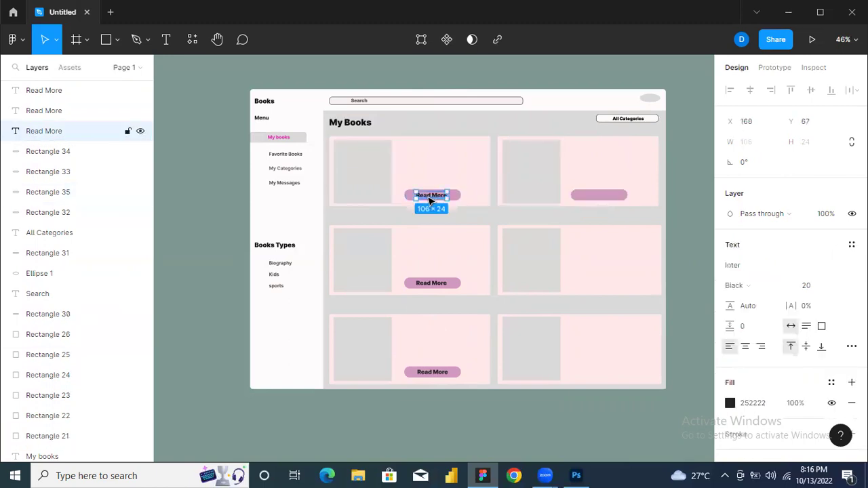
key(ctrl+v)
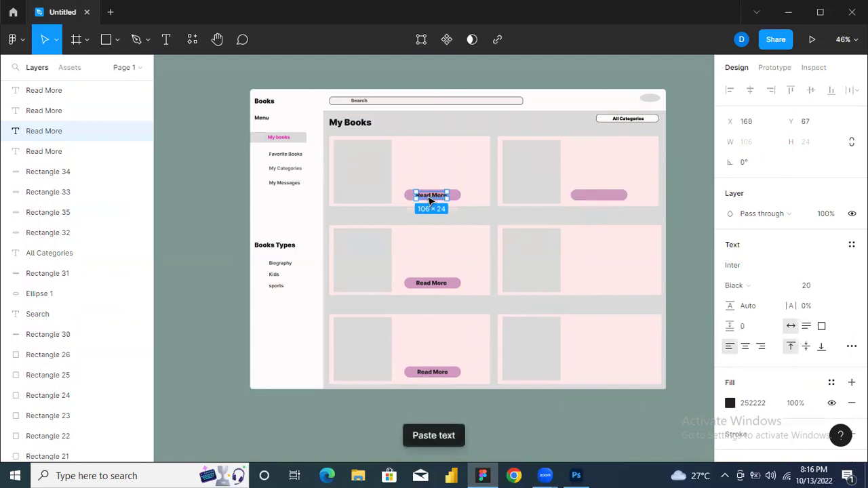
drag(429, 199, 596, 200)
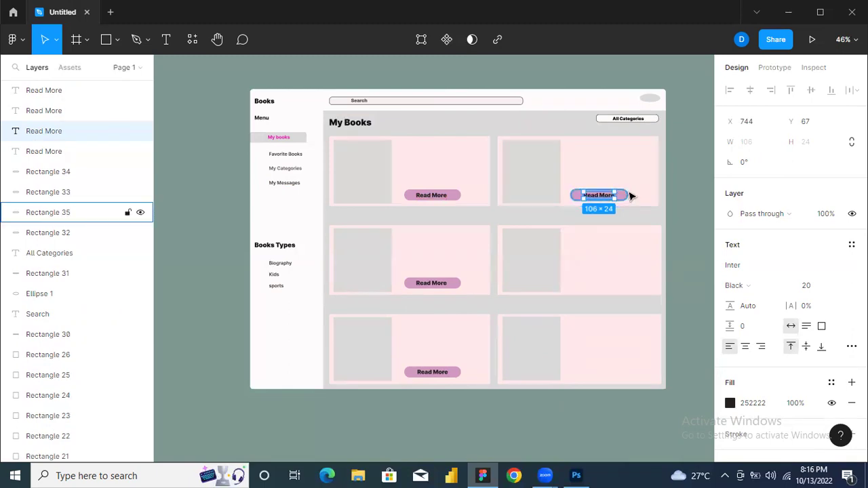
Copy the button rectangle and Read More text onto the second column's middle card, at X 700, Y 362 and X 744, Y 372
click(628, 195)
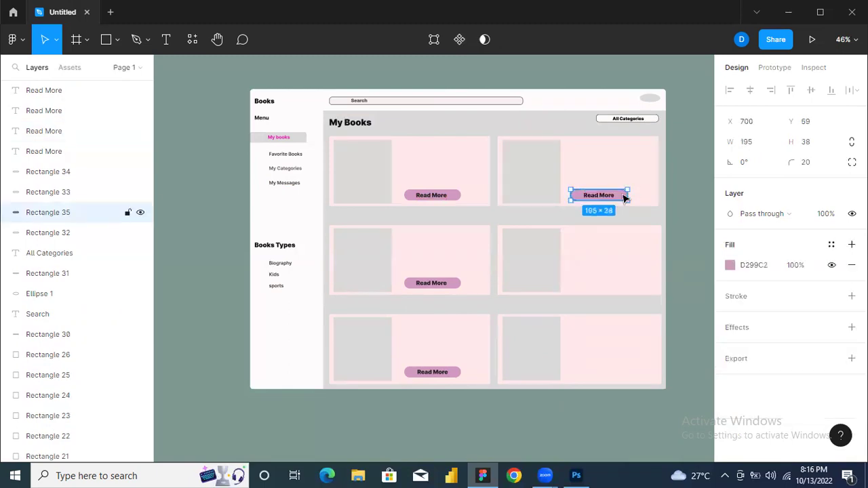
key(ctrl+d)
drag(624, 197, 624, 288)
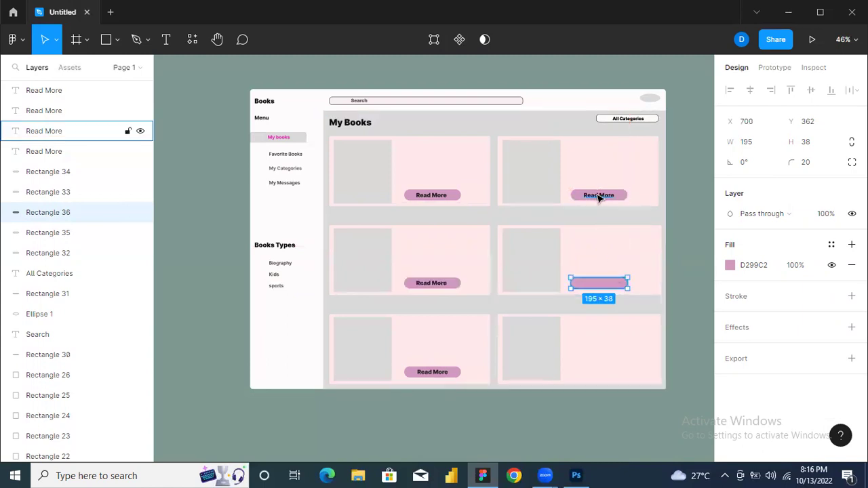
click(599, 197)
key(ctrl+v)
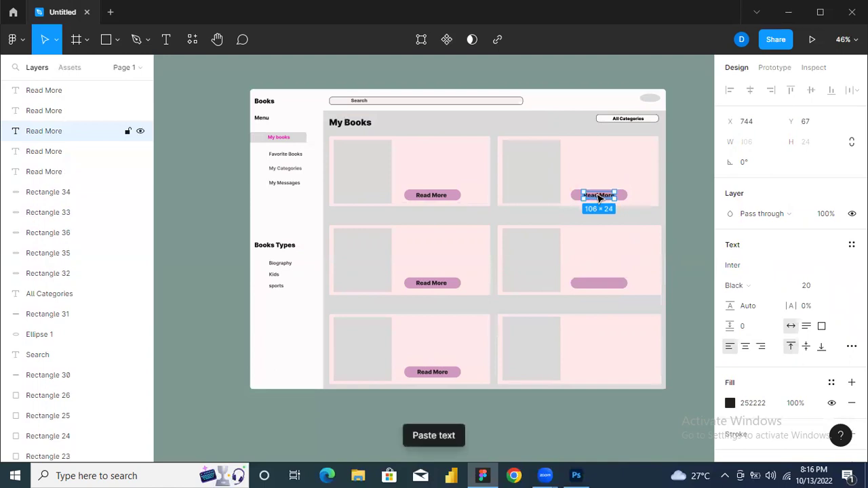
drag(598, 197, 598, 286)
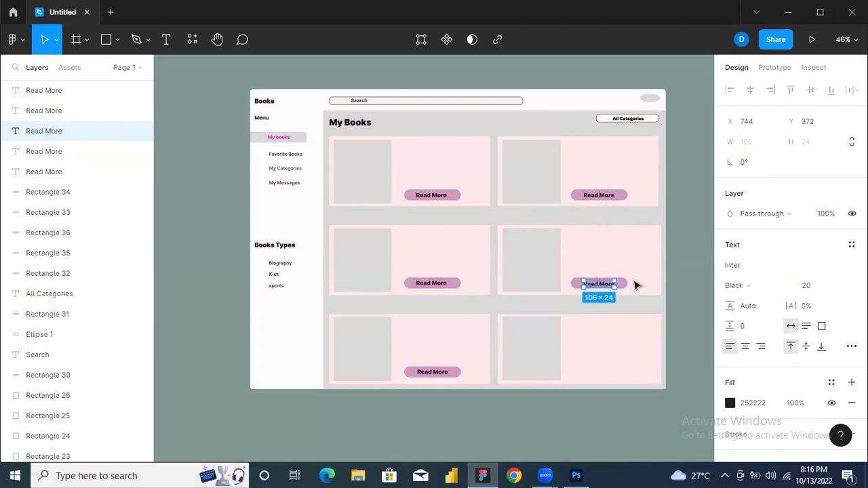
Copy the button rectangle and Read More text onto the second column's bottom card, at X 700, Y 668 and X 744, Y 678
click(629, 284)
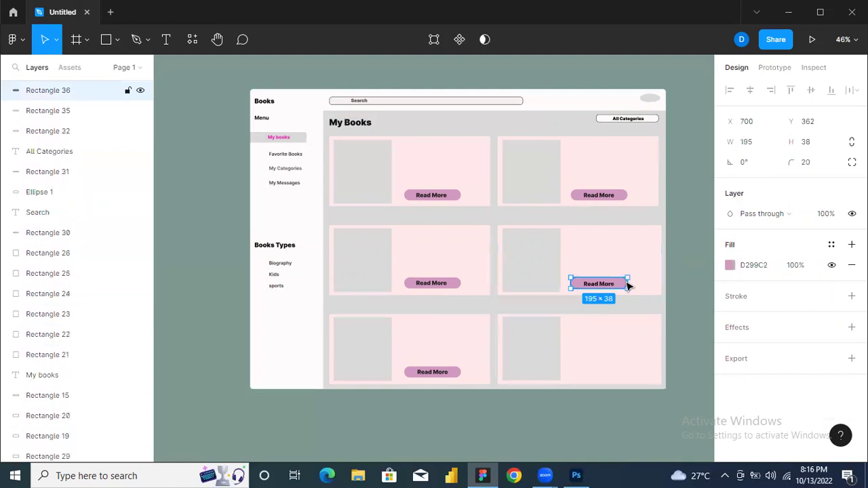
key(ctrl+v)
drag(628, 285, 610, 376)
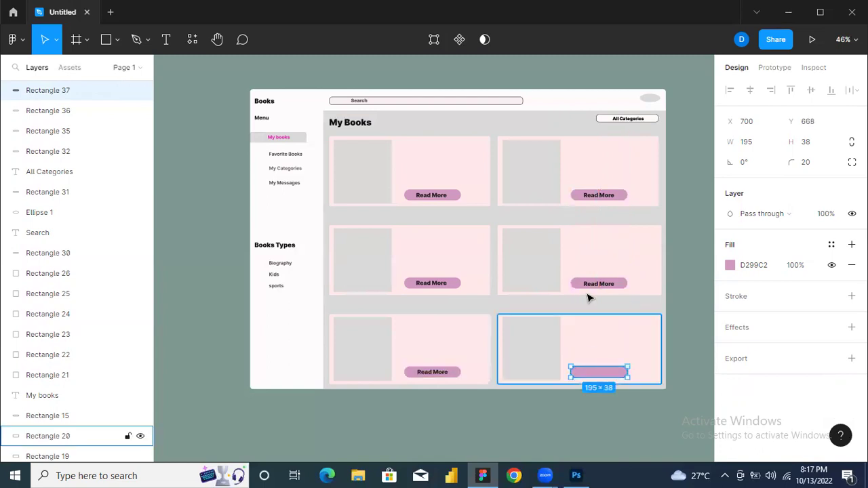
click(595, 288)
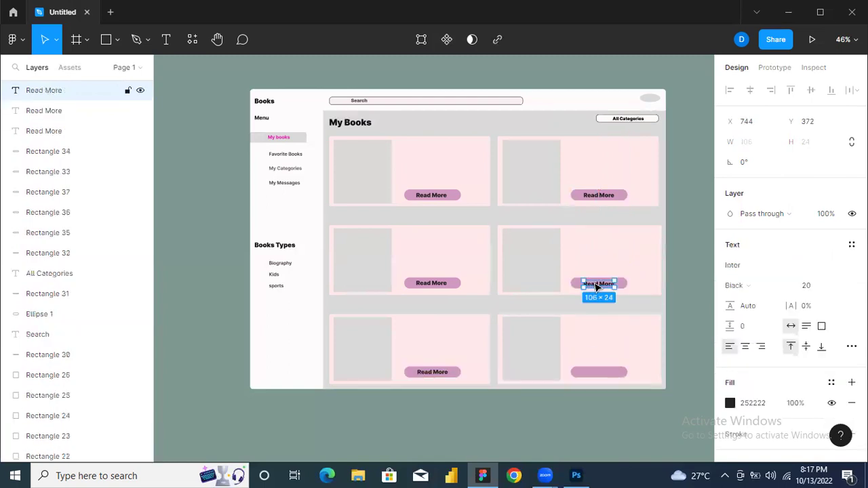
key(ctrl+v)
drag(597, 288, 595, 375)
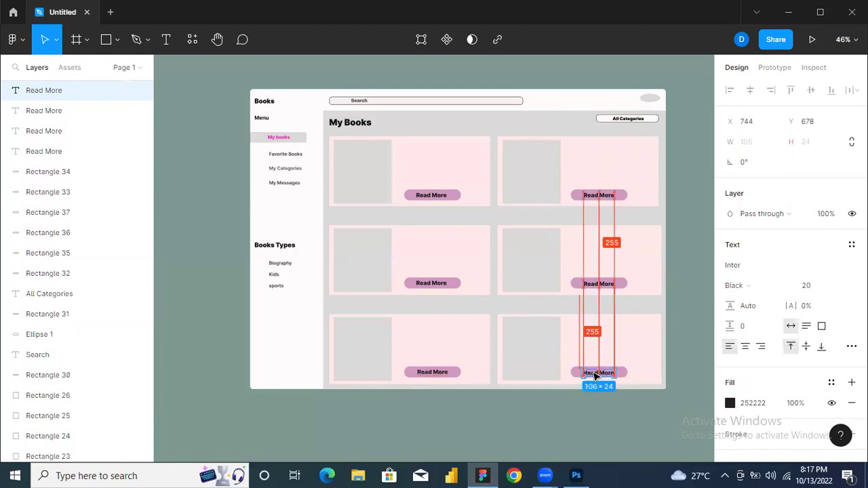
drag(595, 374, 595, 373)
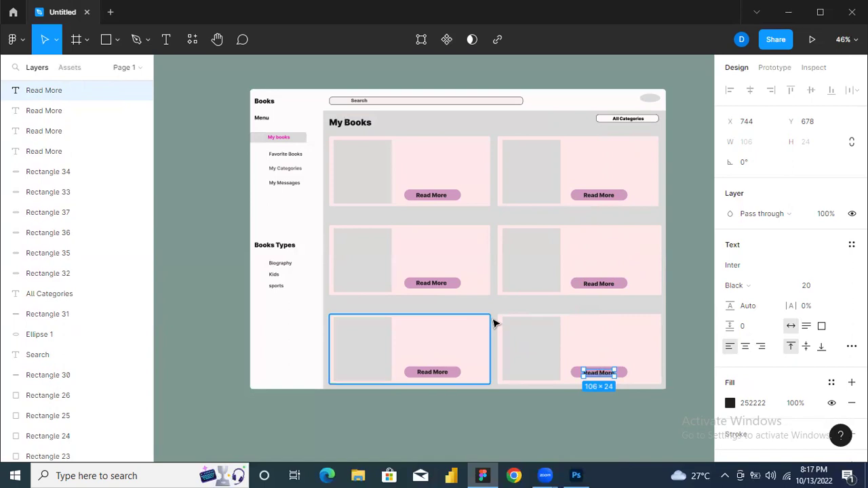
Add the black title text "Warren Buffet" above the button on the first book card, at X 133, Y -90
click(465, 244)
click(439, 154)
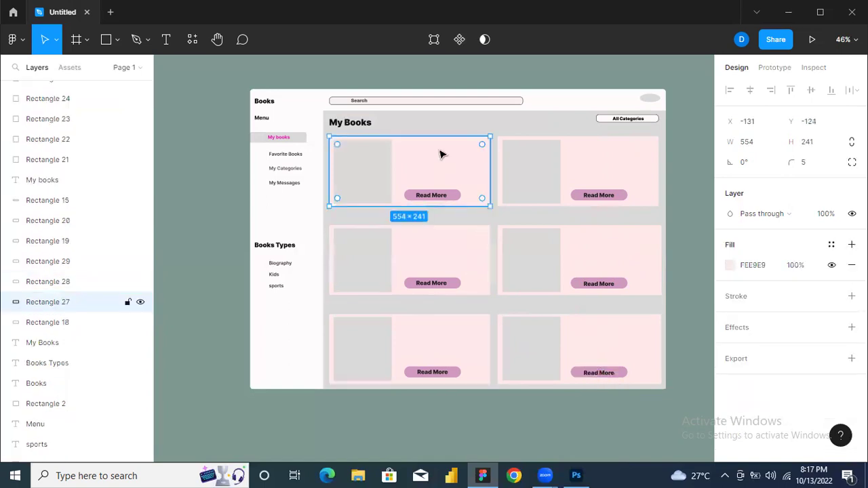
click(167, 40)
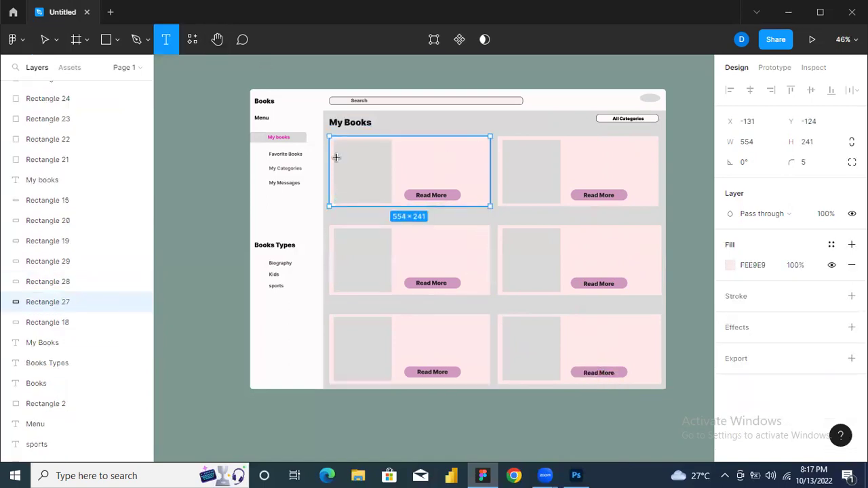
click(406, 146)
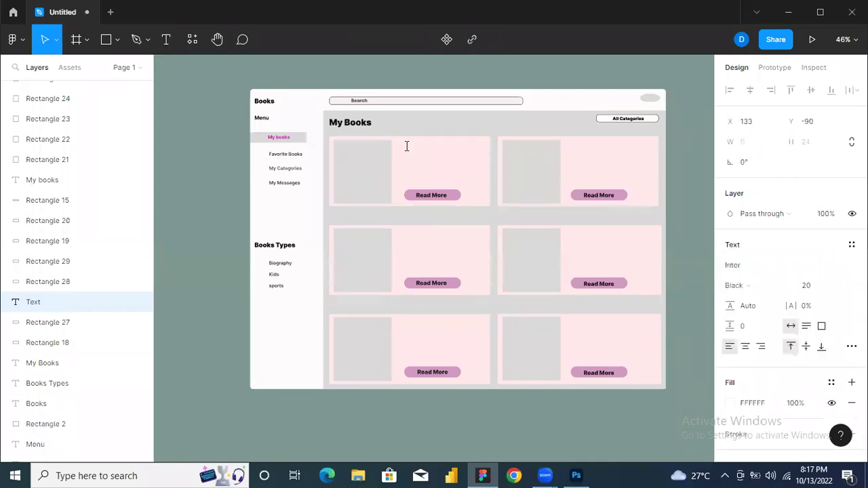
click(730, 404)
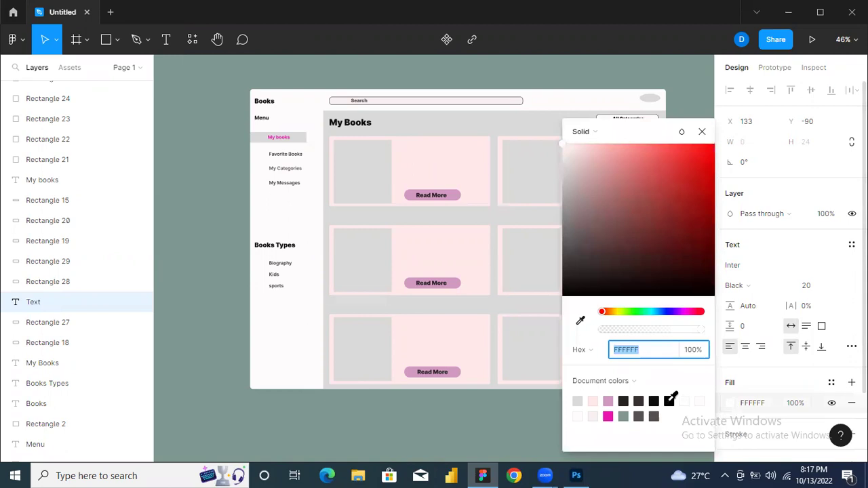
click(669, 401)
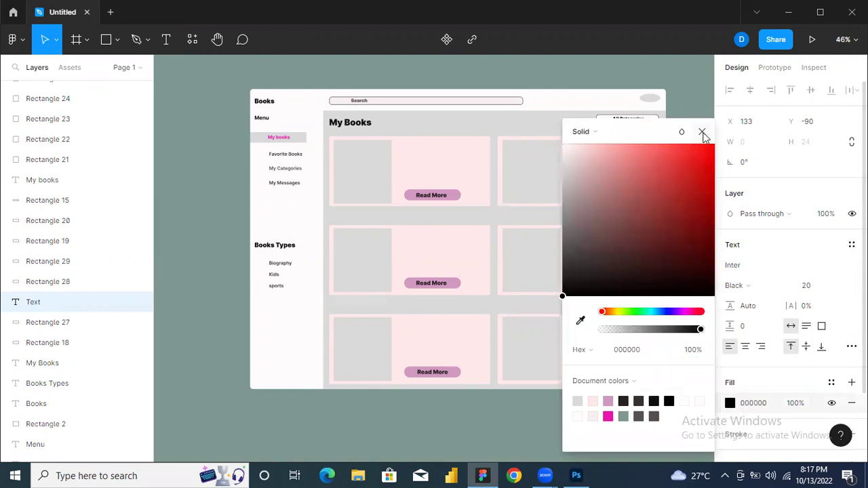
click(701, 132)
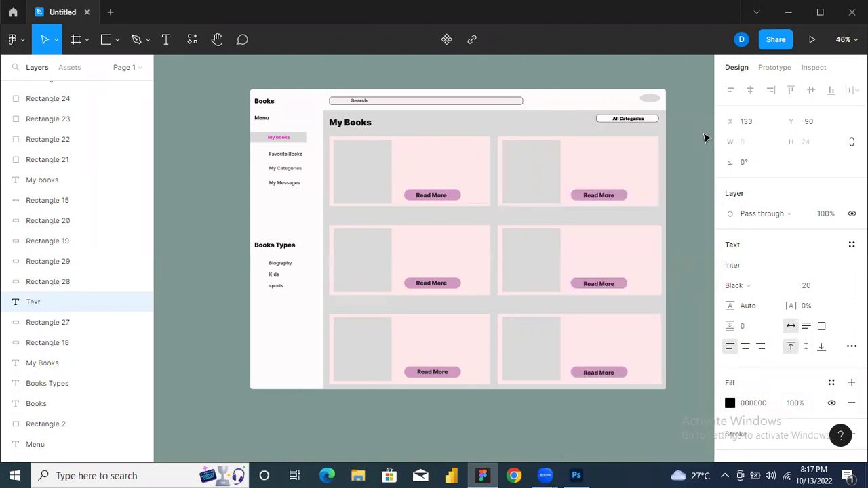
text(Warren Buffet)
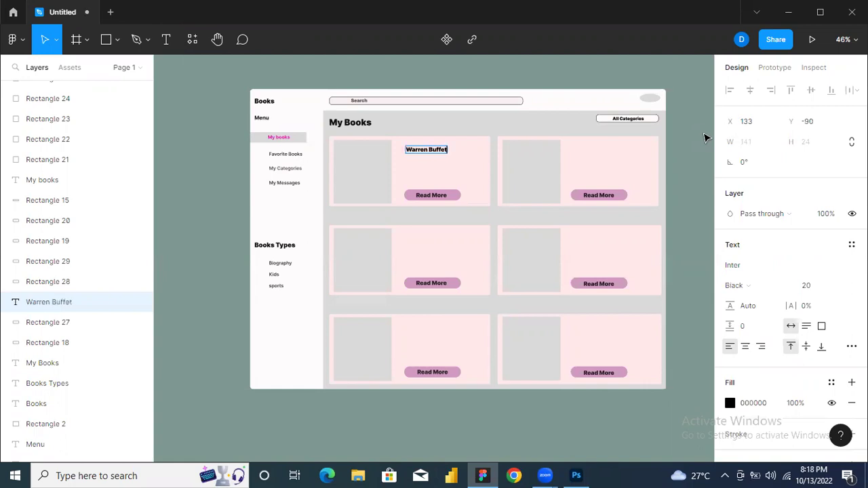
Recolour the Warren Buffet title to the dark grey 373131
triple_click(431, 149)
click(729, 402)
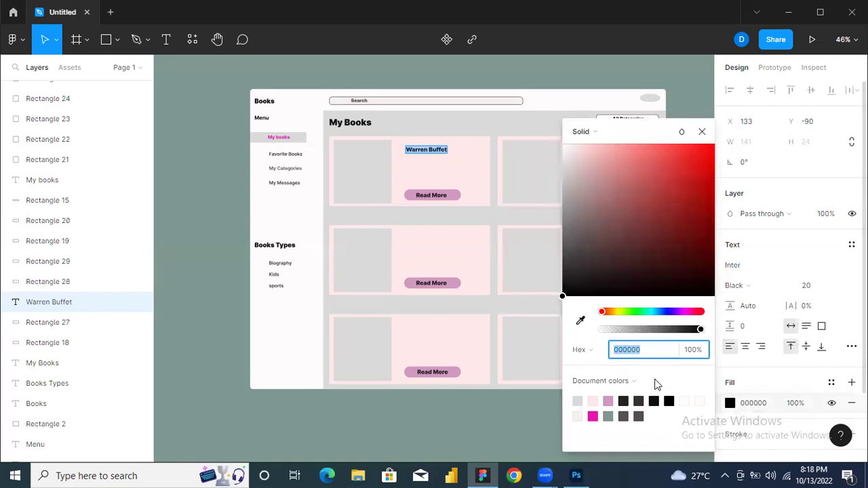
click(638, 400)
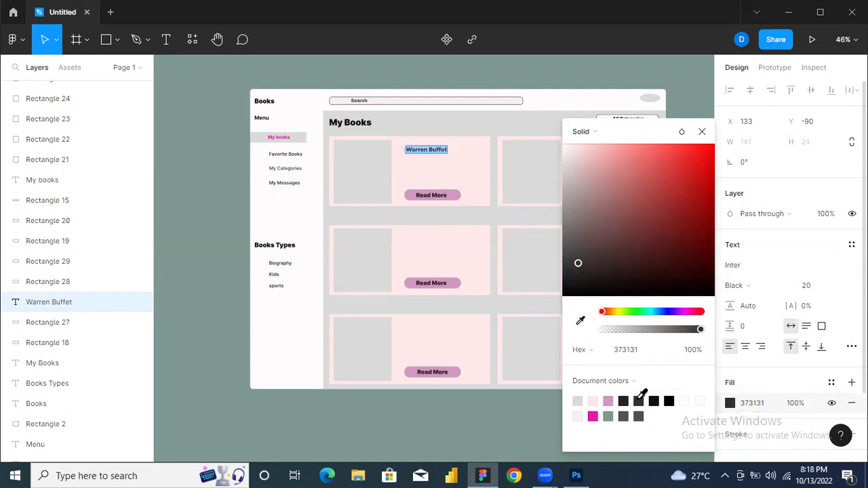
click(701, 132)
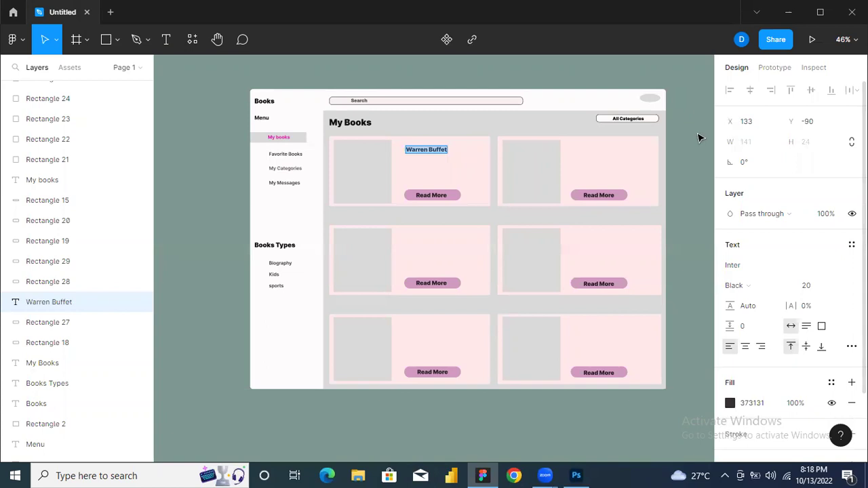
key(Escape)
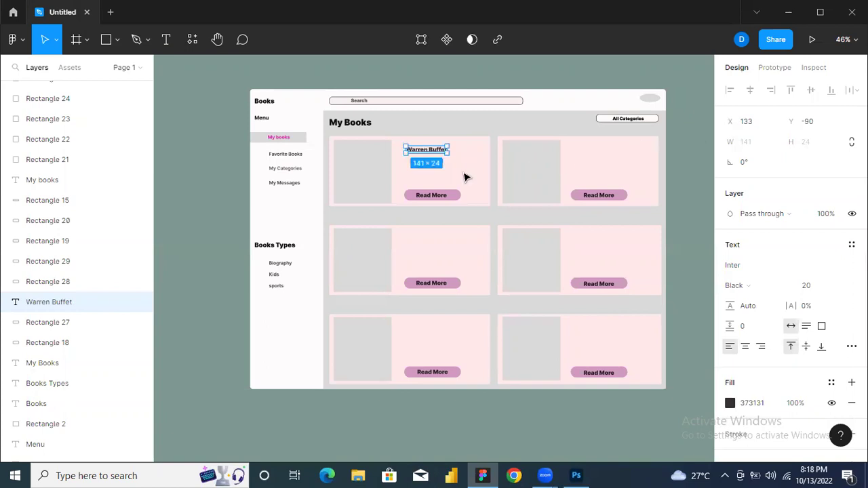
Move the Warren Buffet title up and closer to the first card's cover placeholder, to X 106, Y -105
click(413, 252)
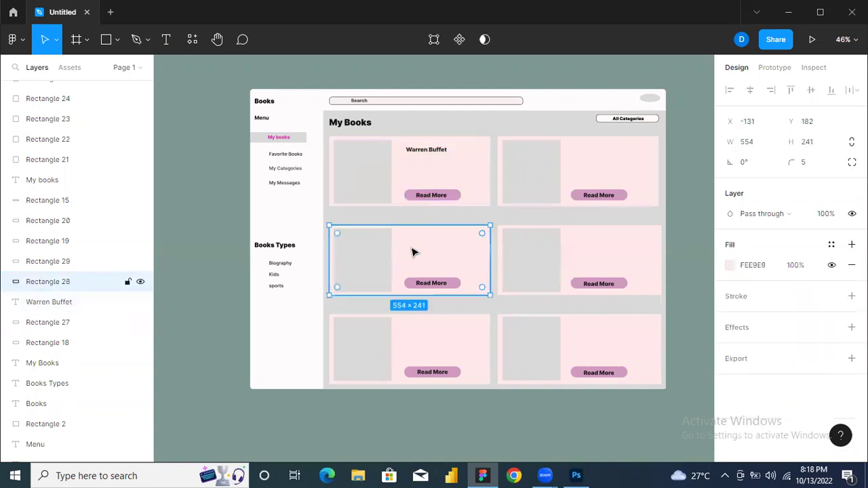
click(423, 152)
drag(421, 151, 421, 152)
key(Left)
key(Left)
key(Left)
key(Left)
key(Left)
key(Left)
key(Left)
key(Left)
key(Left)
key(Left)
key(Left)
key(Left)
key(Left)
key(Left)
key(Left)
key(Left)
key(Left)
key(Left)
key(Left)
key(Left)
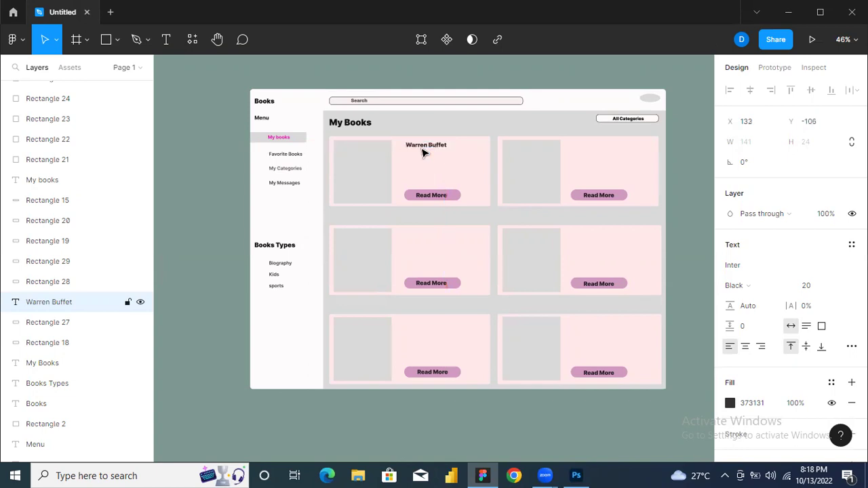
key(Left)
key(Left)
key(Left)
key(Down)
key(ctrl+v)
drag(419, 150, 423, 223)
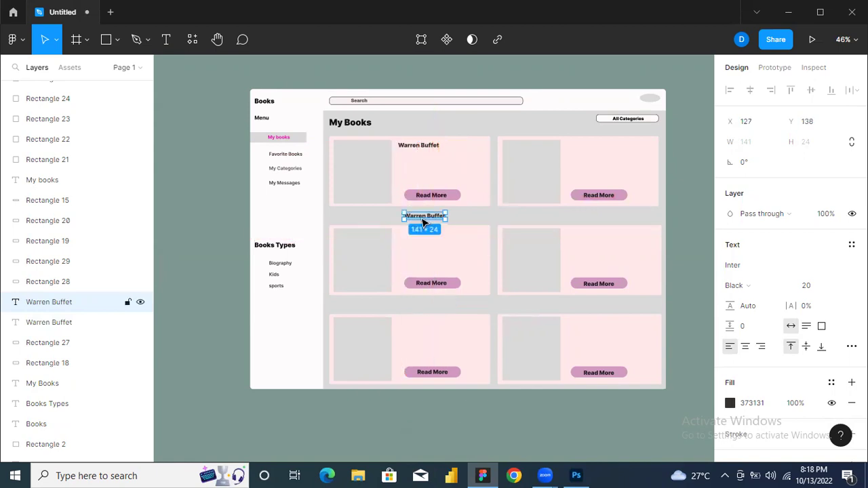
key(Delete)
click(415, 236)
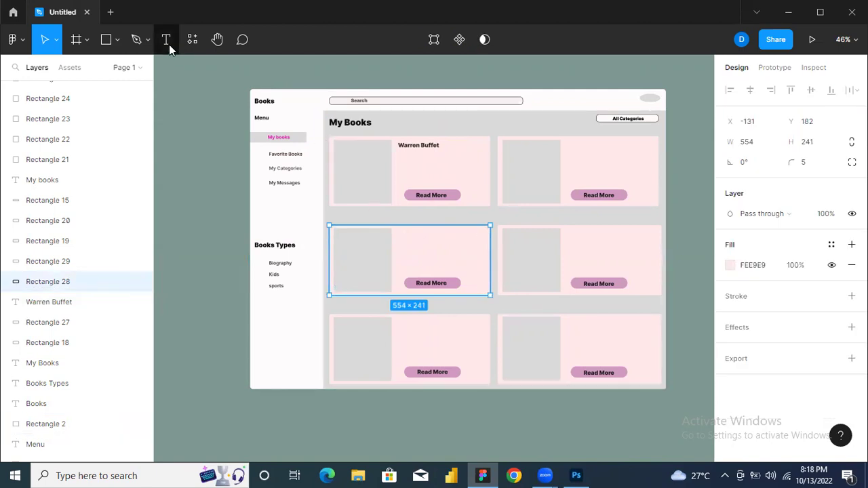
click(416, 149)
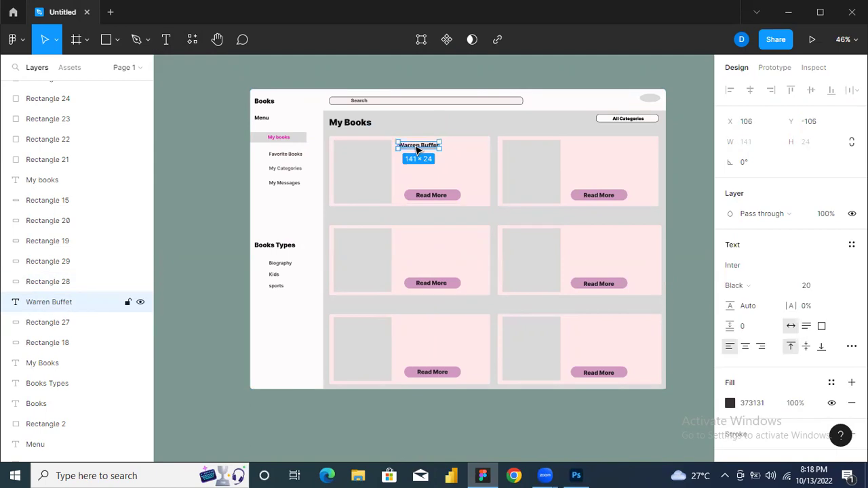
click(169, 40)
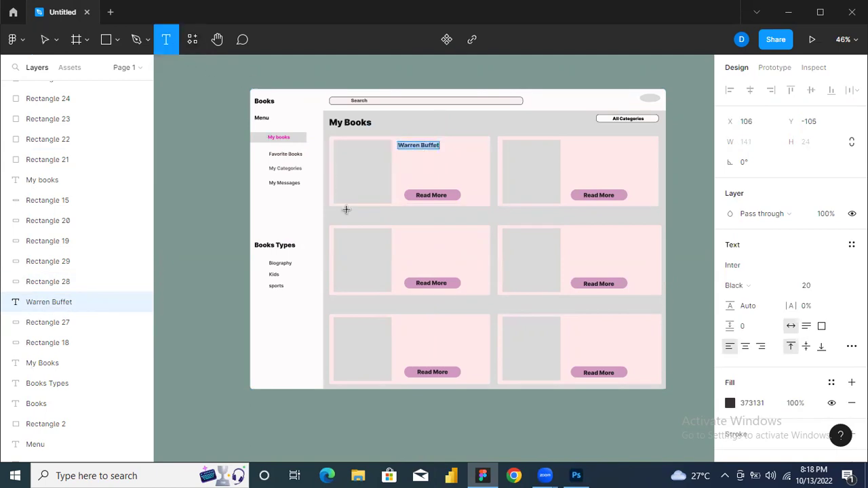
click(403, 232)
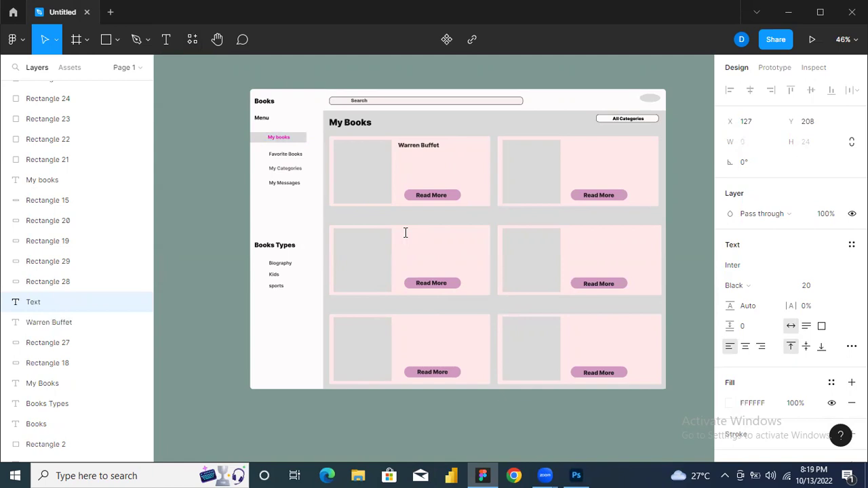
text(C)
key(BackSpace)
click(730, 403)
click(639, 401)
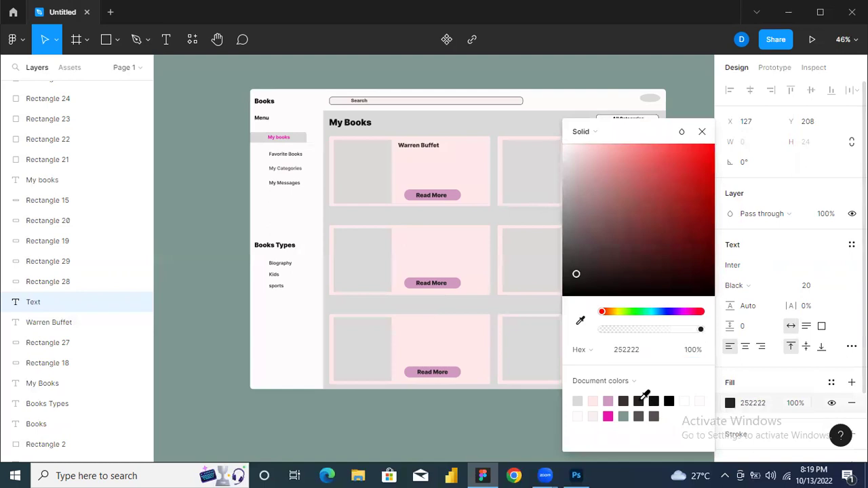
text(C)
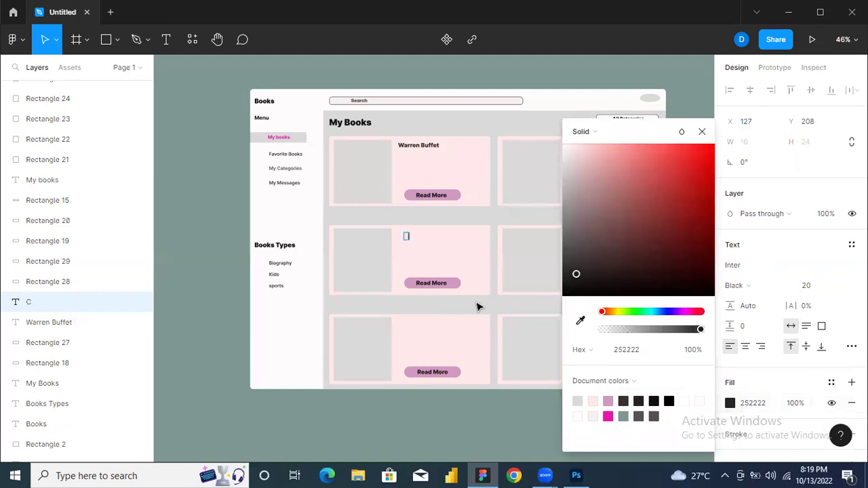
text(harlott)
key(BackSpace)
key(BackSpace)
key(BackSpace)
key(BackSpace)
key(BackSpace)
key(BackSpace)
key(BackSpace)
key(BackSpace)
click(276, 336)
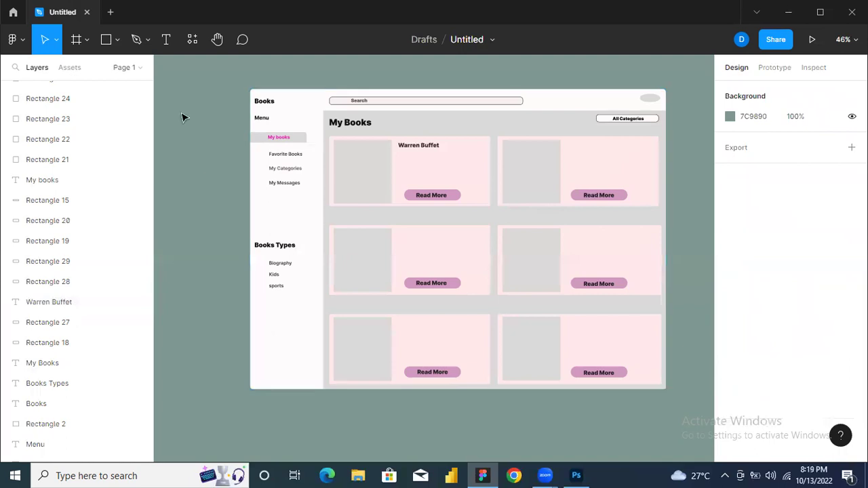
Add the title text "Charlotte's Web" in dark 252222 above the button on the first column's middle card, at X 125, Y 210
click(168, 40)
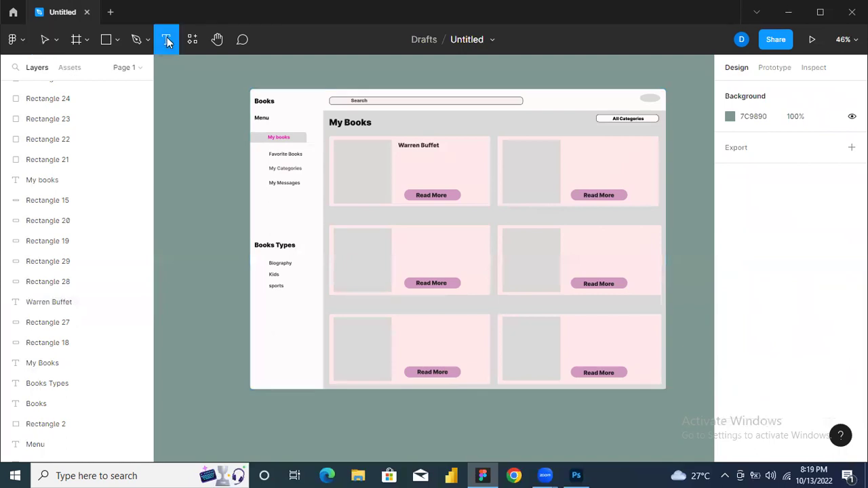
click(403, 233)
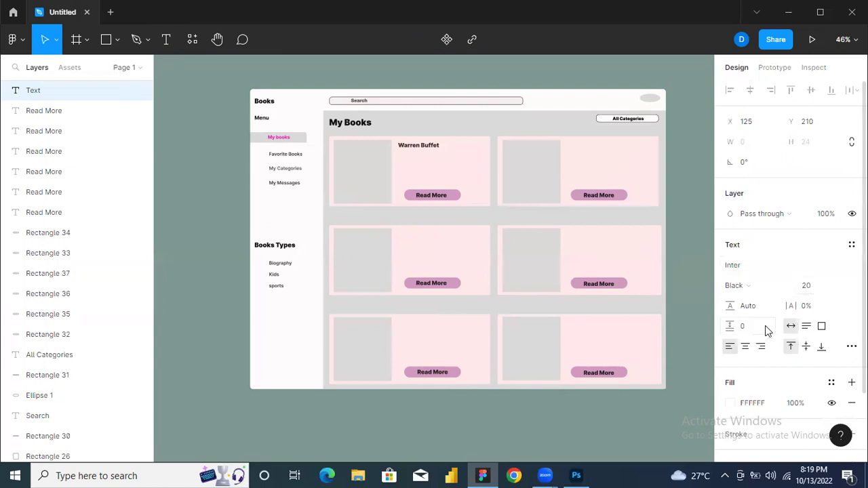
click(729, 404)
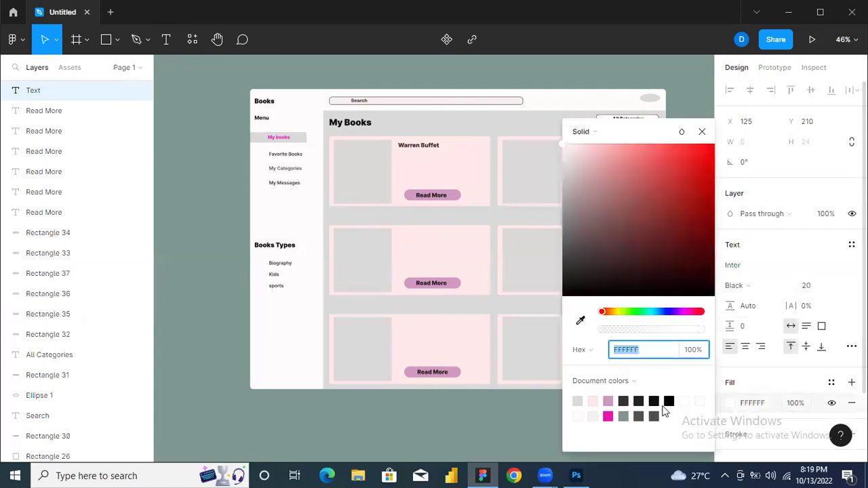
click(641, 400)
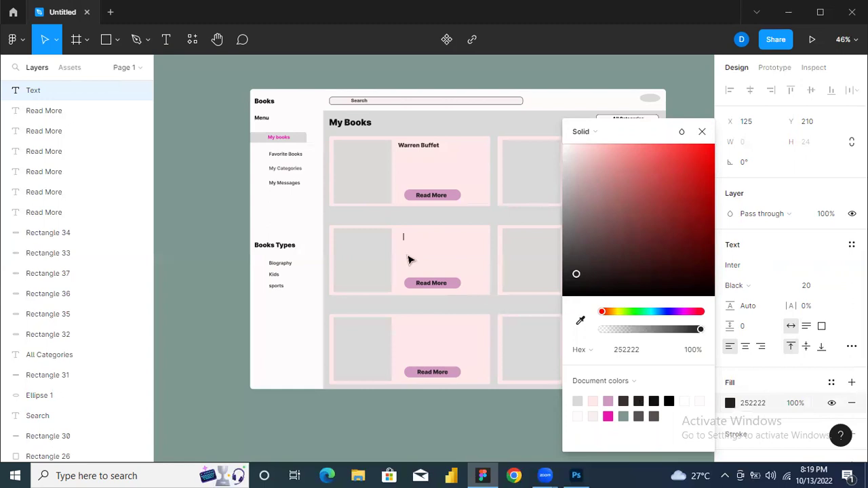
text(C)
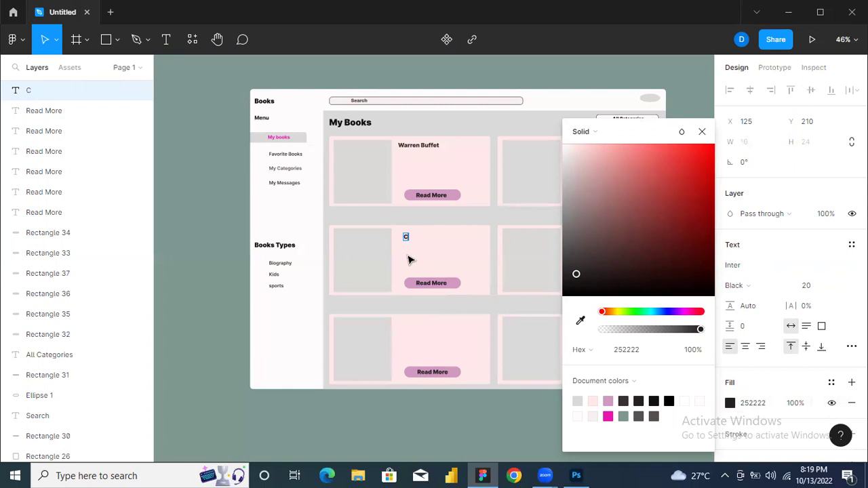
text(harlotte's Web)
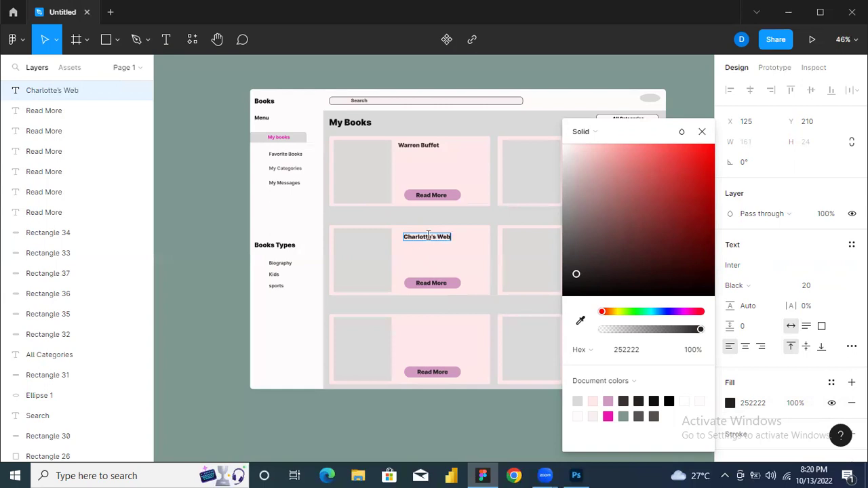
Nudge the Charlotte's Web title closer to its cover placeholder, to X 106, in line with the Warren Buffet title
double_click(428, 234)
triple_click(427, 234)
key(Escape)
key(Right)
key(Right)
key(Right)
key(Right)
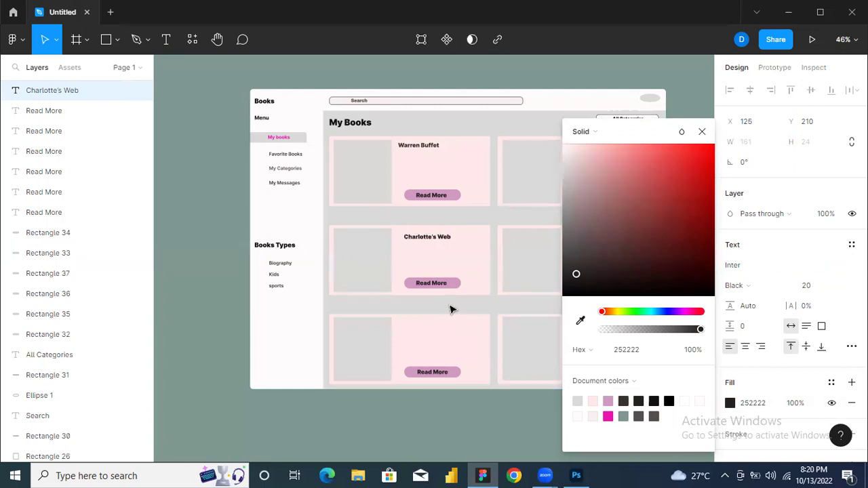
key(Left)
key(Left)
key(Left)
key(Left)
key(Left)
key(Left)
key(Left)
key(Left)
key(Left)
key(Left)
key(Left)
key(Left)
key(Left)
key(Left)
key(Left)
key(Left)
key(Left)
key(Left)
key(Left)
key(Left)
key(Left)
key(Left)
key(Left)
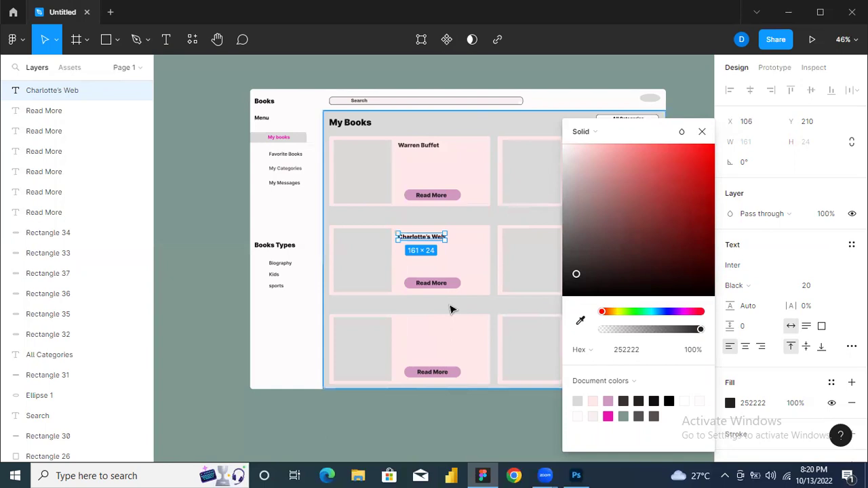
Add the title text "Sky Runner" in dark grey 373131 on the first column's bottom card, at X 122, Y 518
click(417, 346)
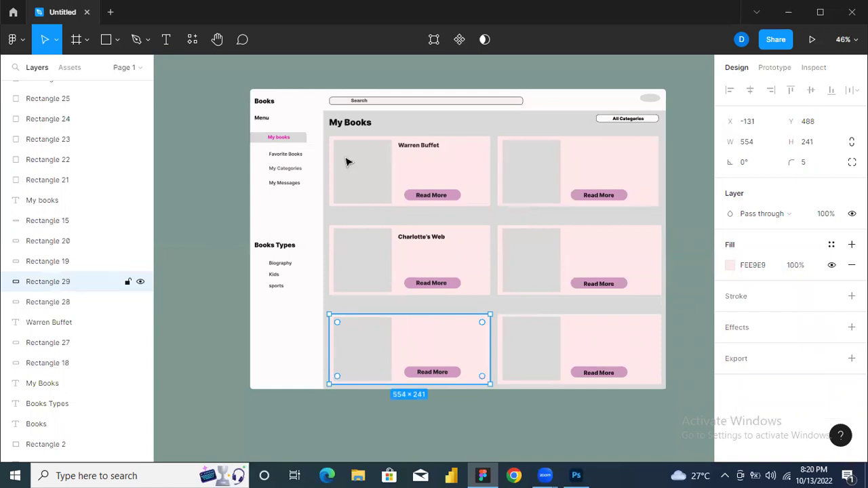
click(166, 39)
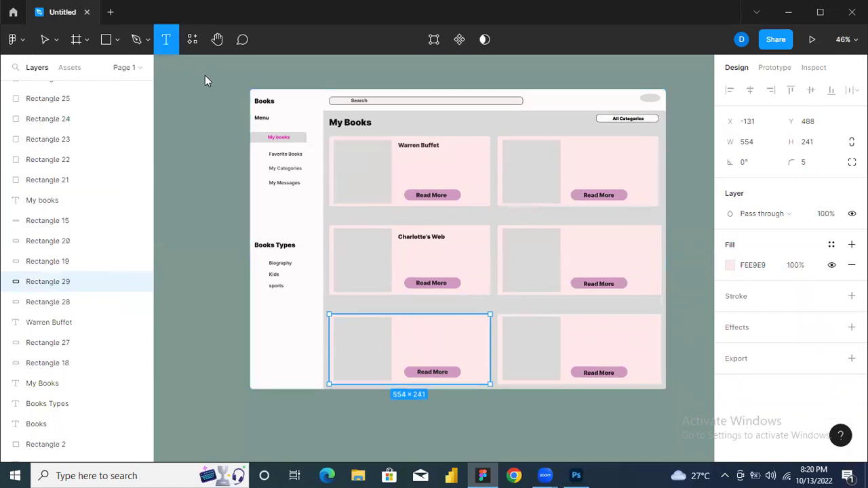
click(402, 323)
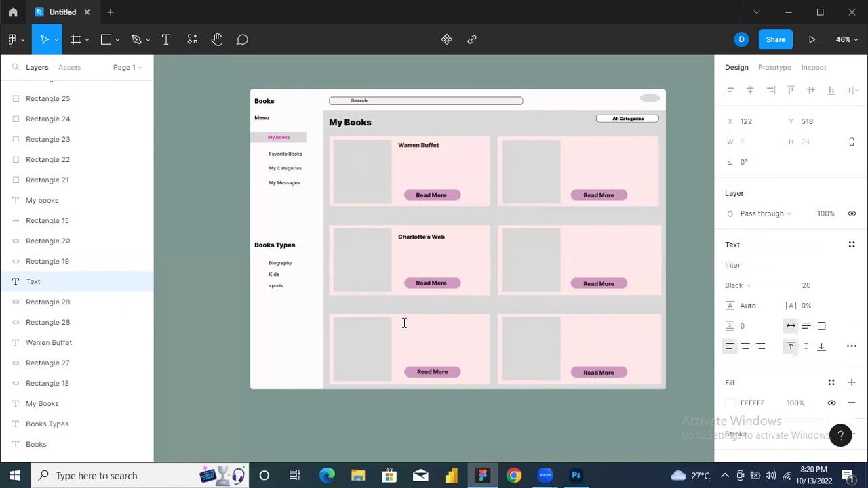
click(730, 403)
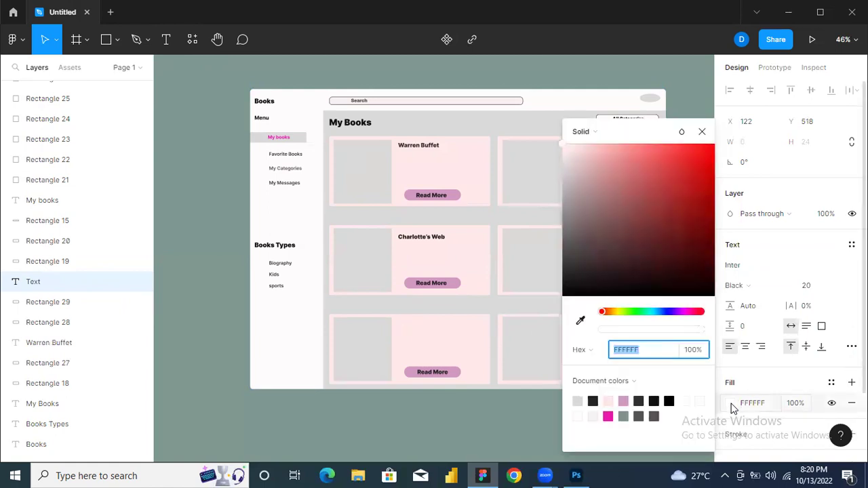
click(641, 401)
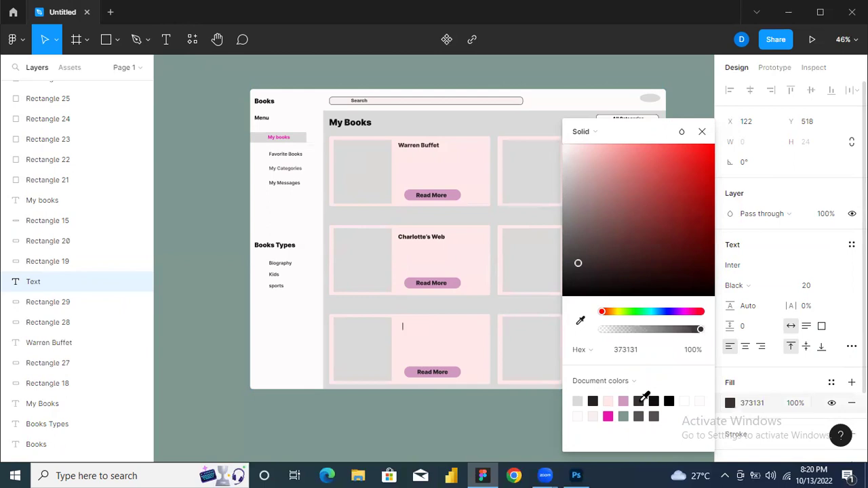
text(S)
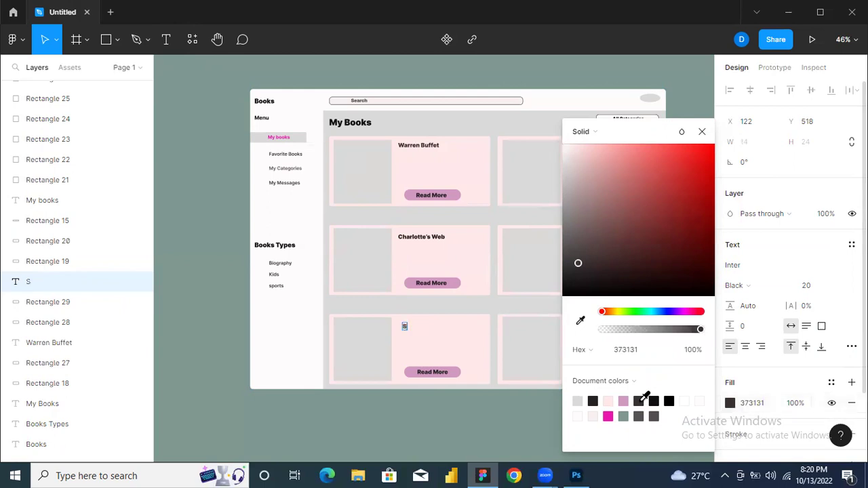
text(ky Runner)
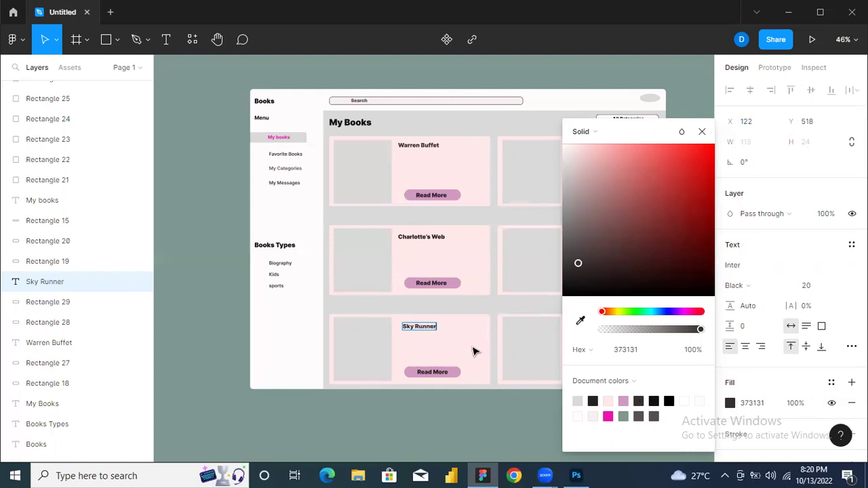
key(Escape)
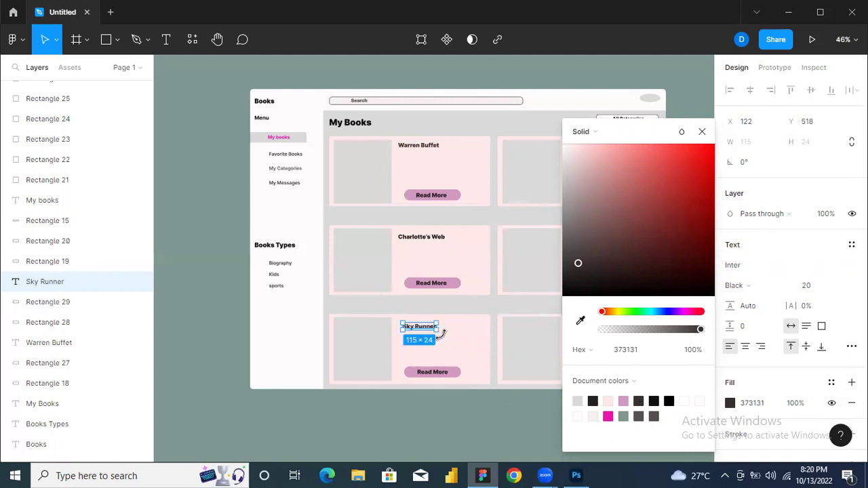
Nudge the Sky Runner title closer to its cover placeholder, to X 106, in line with the titles above
key(Left)
key(Left)
key(Left)
key(Left)
key(Left)
key(Left)
key(Left)
key(Left)
key(Left)
key(Left)
key(Left)
key(Left)
key(Left)
key(Left)
key(Left)
key(Left)
key(Left)
key(Right)
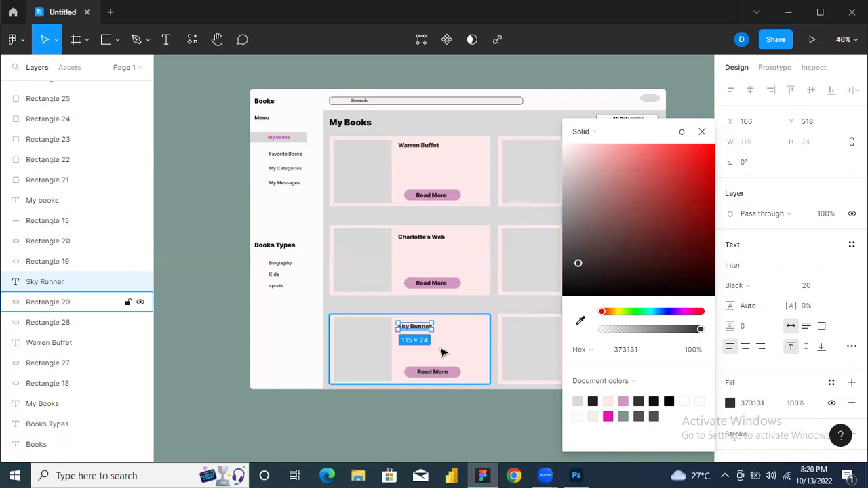
click(441, 352)
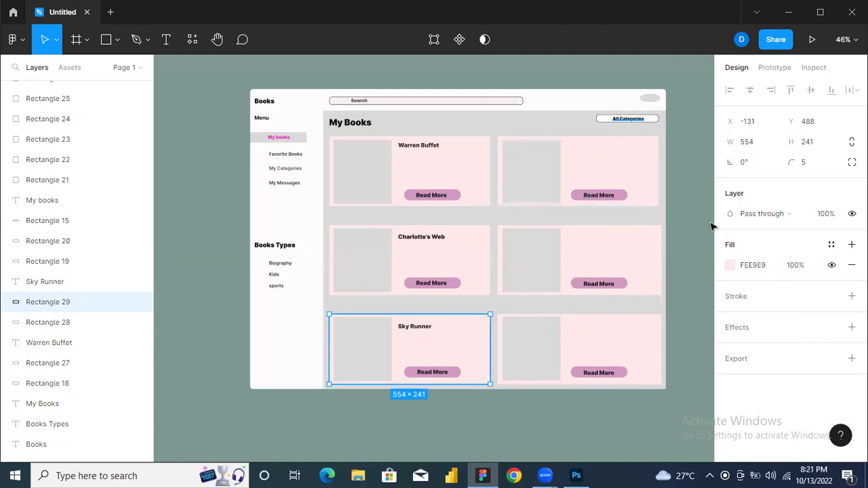
Recolour the All Categories text to the mauve D299C2
key(Return)
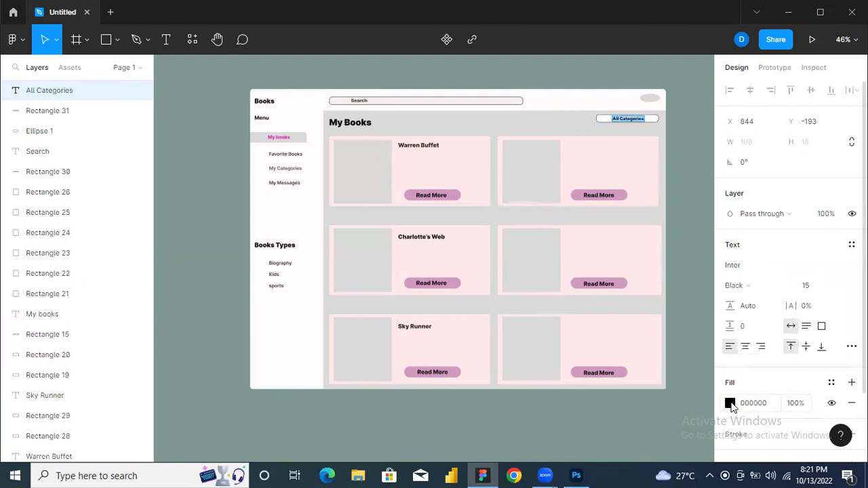
click(730, 404)
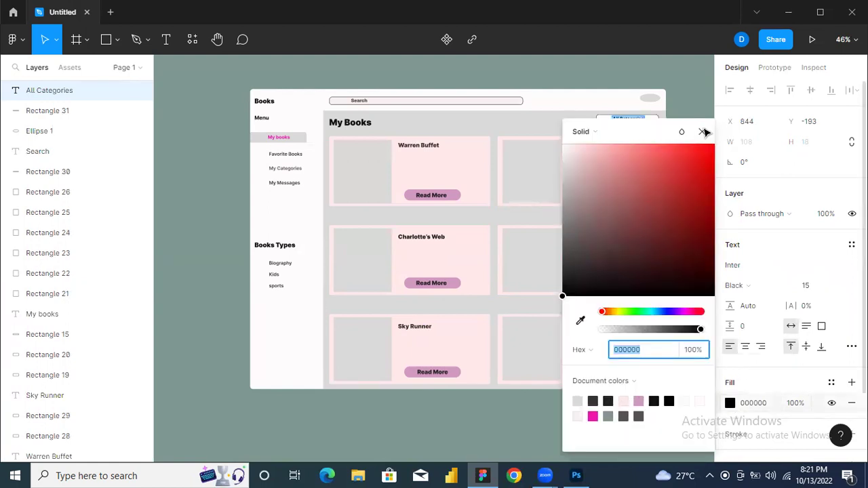
text(D299C2)
key(Return)
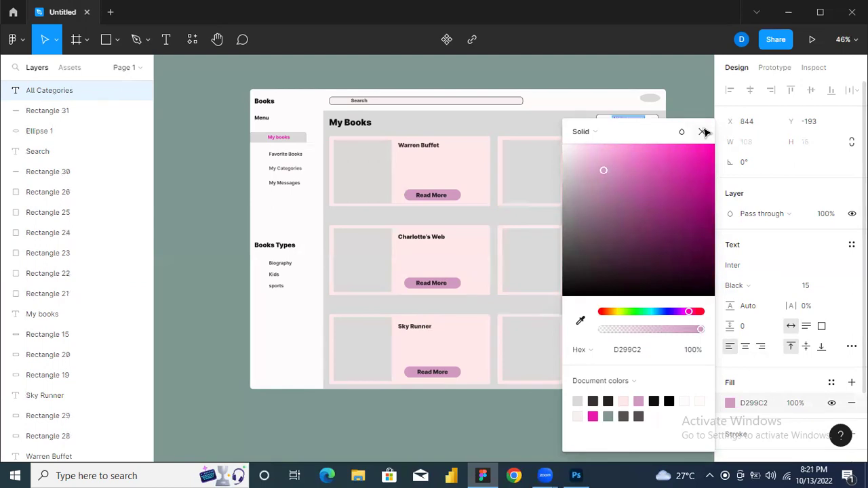
click(702, 132)
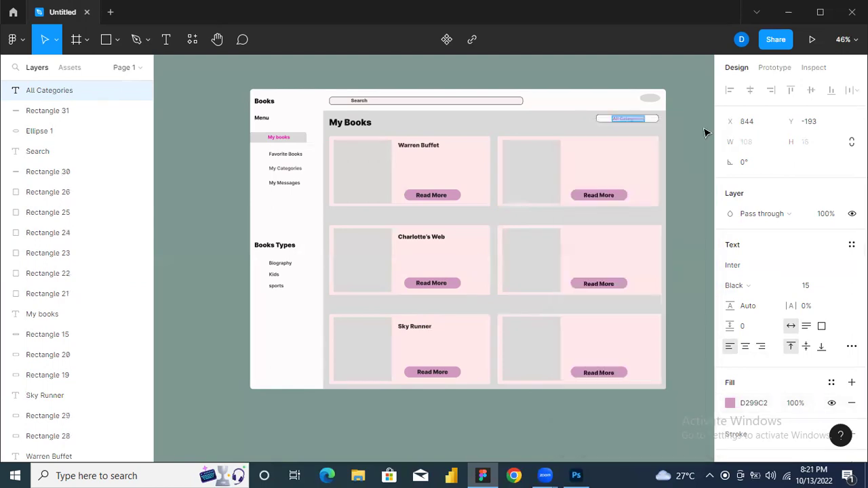
Recolour the All Categories text to the bright pink E815AD and set its font size to 20
scroll(475, 459, right, 5)
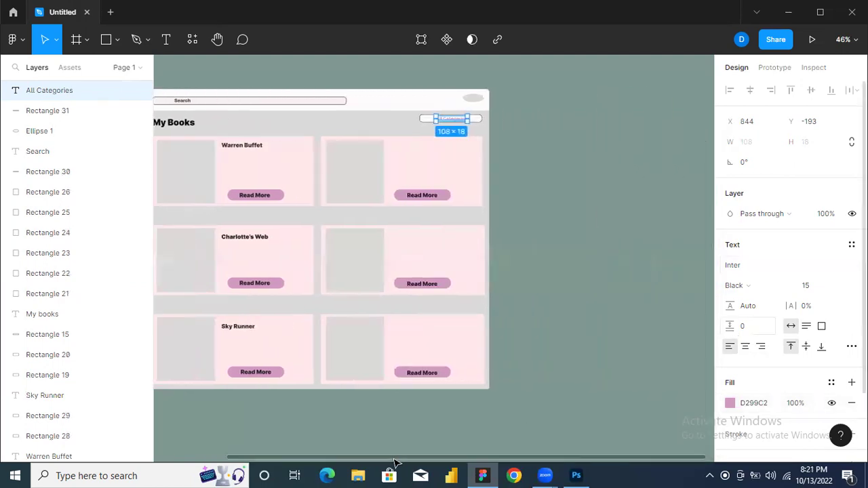
scroll(396, 463, right, 3)
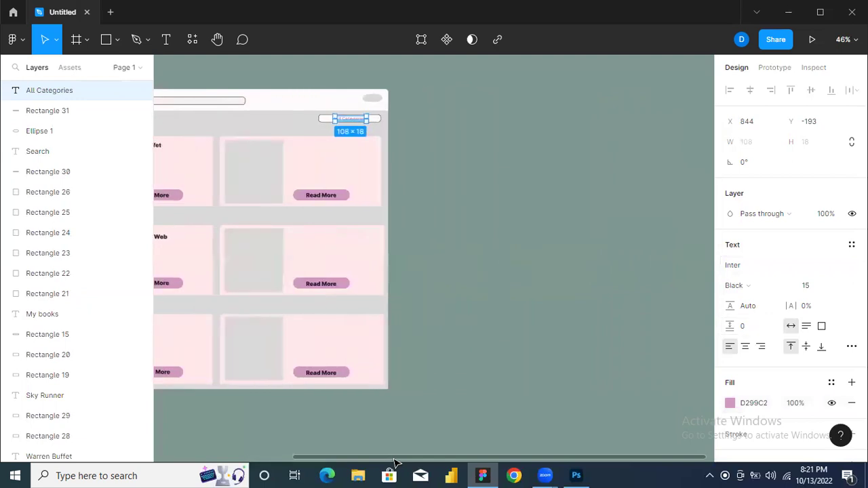
scroll(395, 463, left, 3)
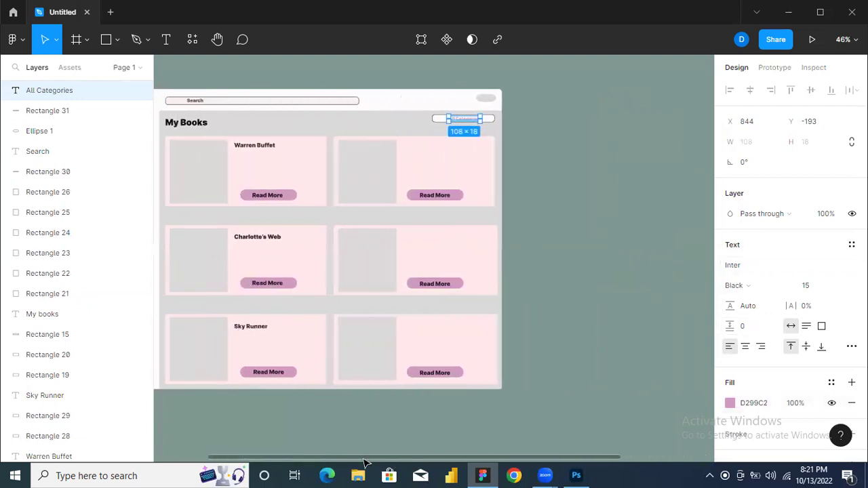
scroll(363, 463, left, 3)
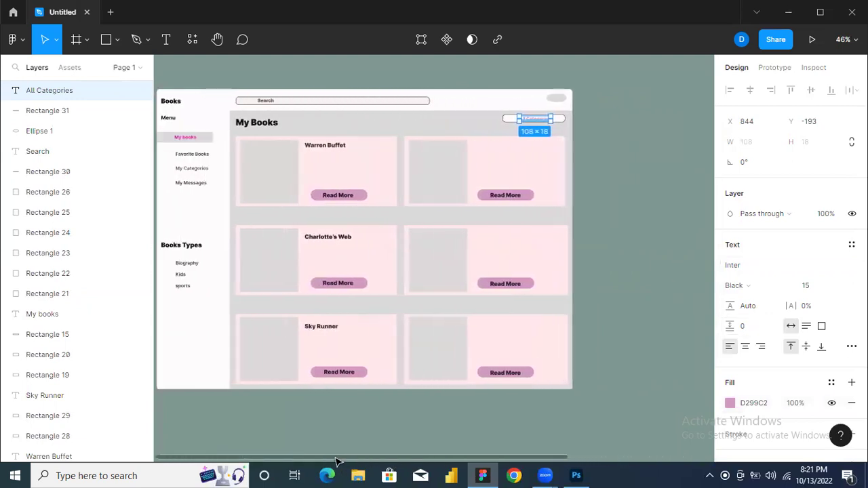
click(730, 405)
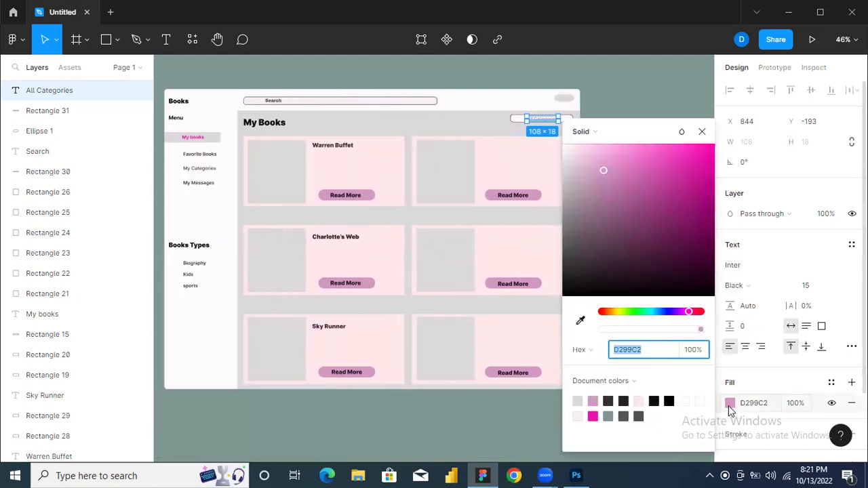
click(593, 415)
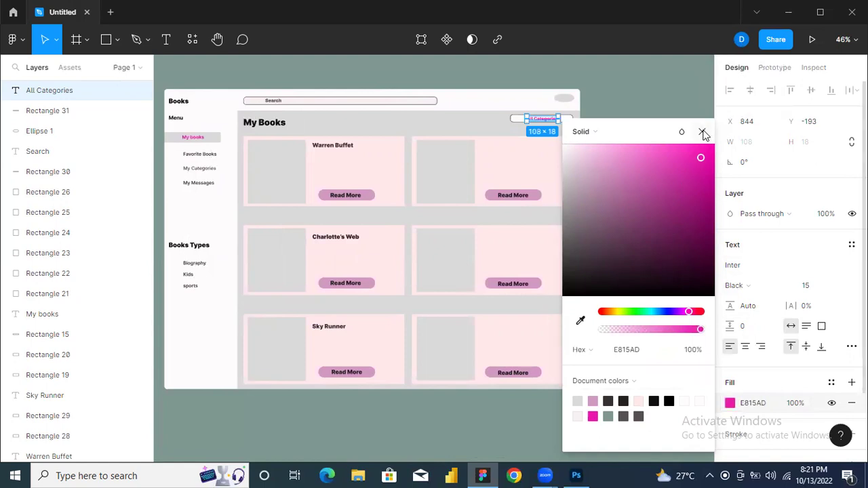
click(838, 288)
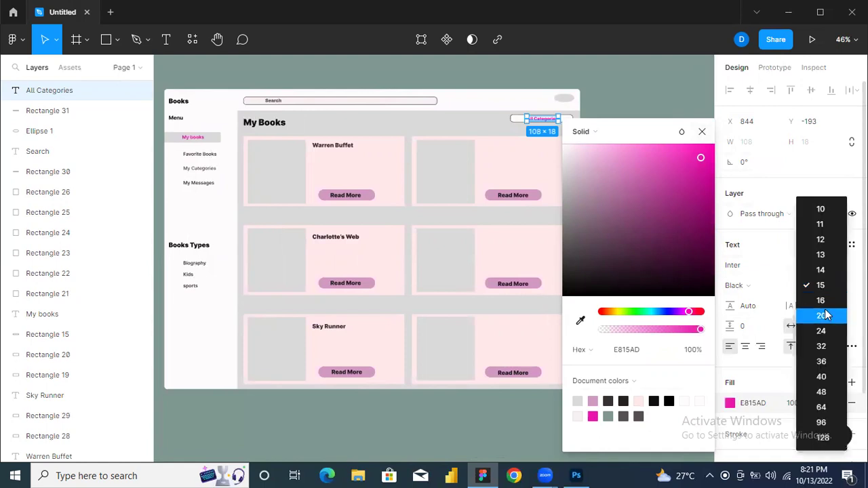
click(825, 315)
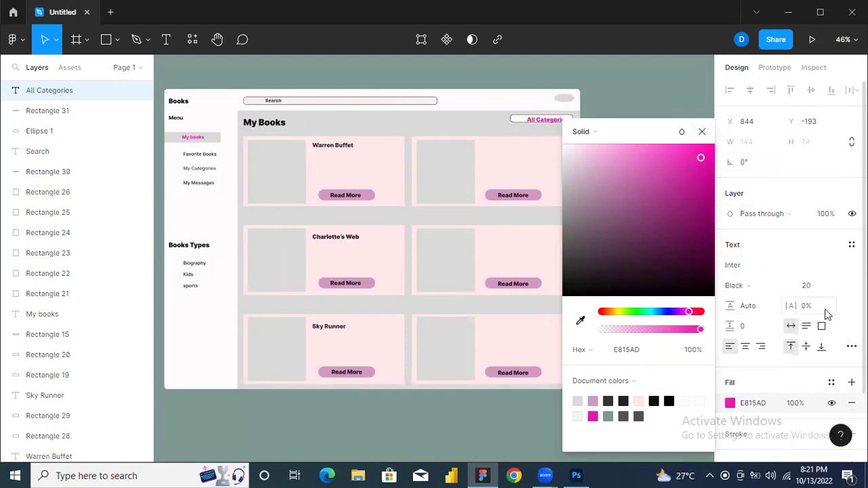
click(702, 132)
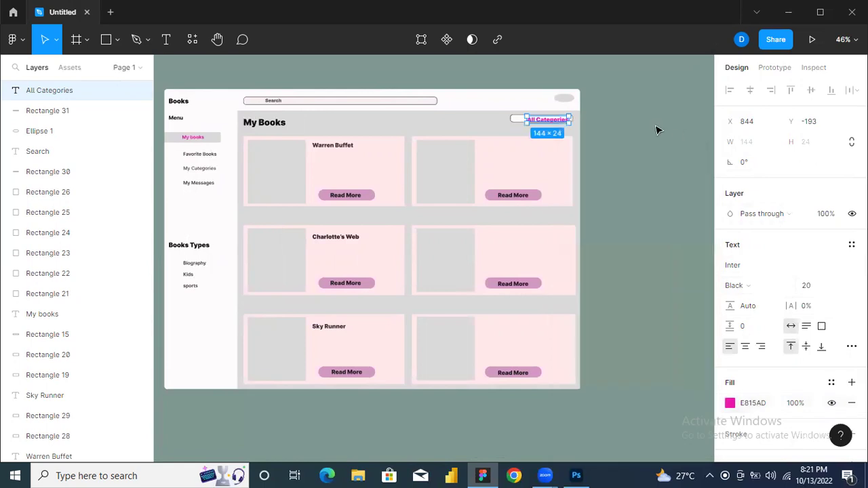
Centre the enlarged All Categories text inside its rounded box, at X 823, Y -196
key(Up)
key(Up)
key(Up)
key(Left)
key(Left)
key(Left)
key(Left)
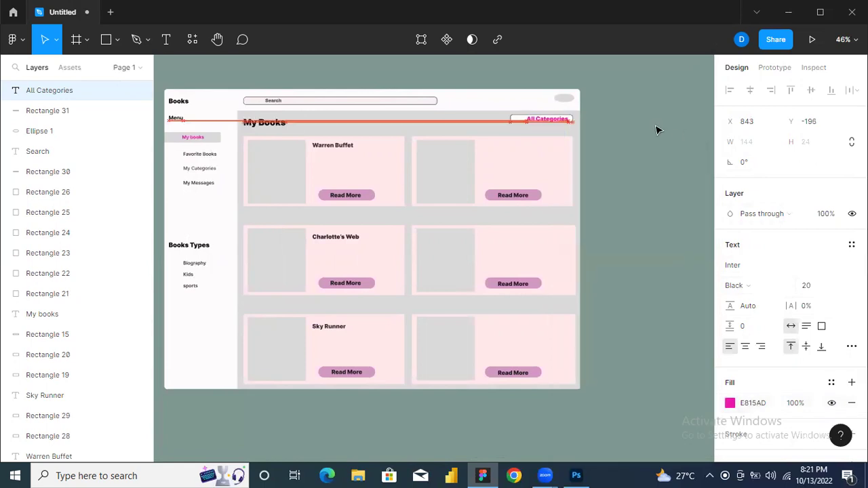
key(Left)
key(Left)
key(Left)
key(Left)
key(Left)
key(Left)
key(Left)
key(Left)
key(Left)
key(Left)
key(Left)
key(Left)
key(Left)
key(Left)
key(Left)
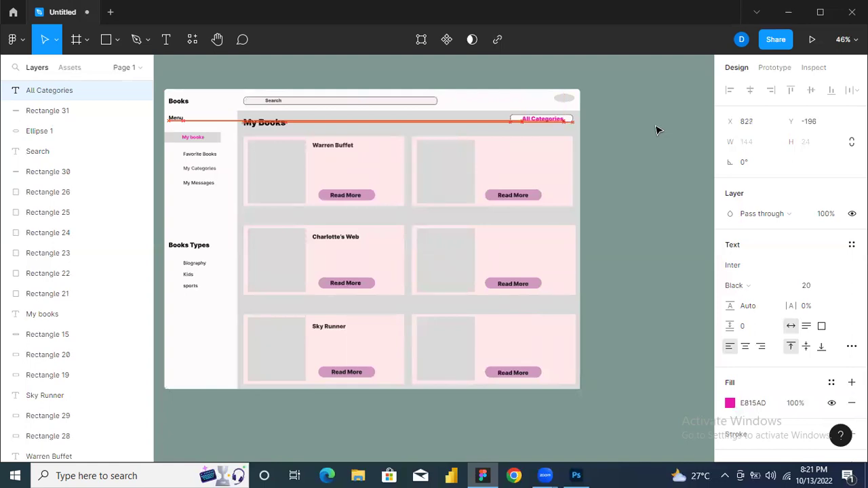
key(Left)
key(Left)
key(Left)
key(Left)
key(Left)
key(Right)
key(Right)
key(Right)
key(Right)
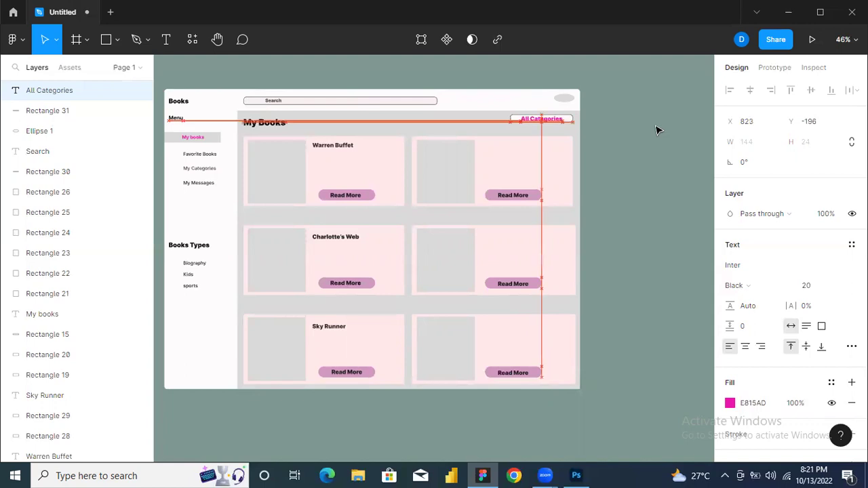
Extend the rounded box behind the All Categories text downward to a height of 38
click(513, 122)
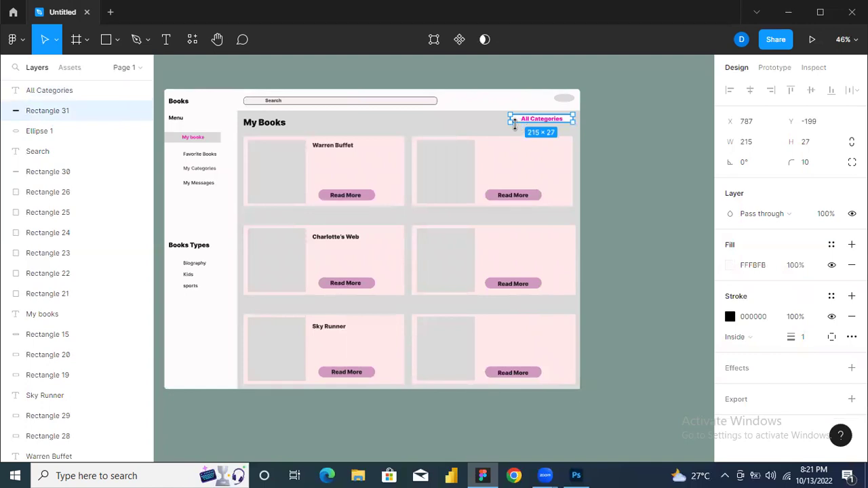
drag(514, 124, 515, 126)
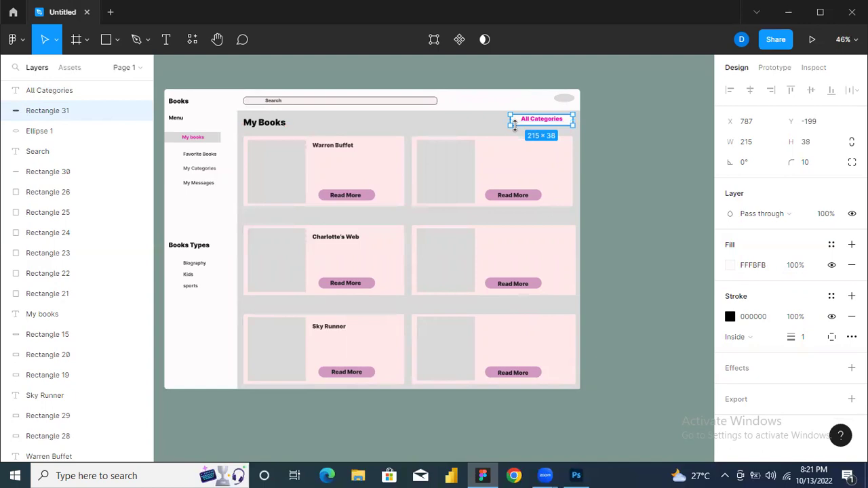
click(497, 127)
Re-centre the All Categories text inside its taller rounded box, at X 822, Y -191
click(512, 115)
key(Down)
key(Down)
key(Down)
key(Down)
key(Down)
key(Down)
key(Down)
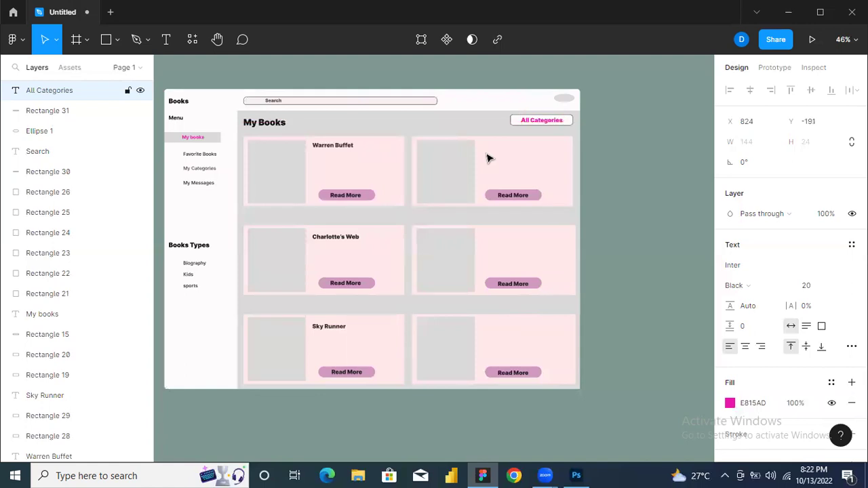
key(Left)
key(Left)
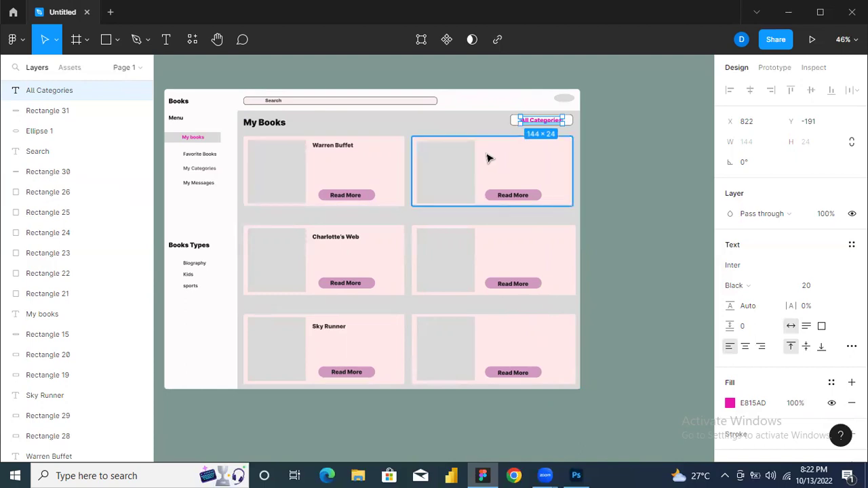
Add the title "True Experiment" in dark 373131 beside the cover placeholder of the first right-column card
click(486, 158)
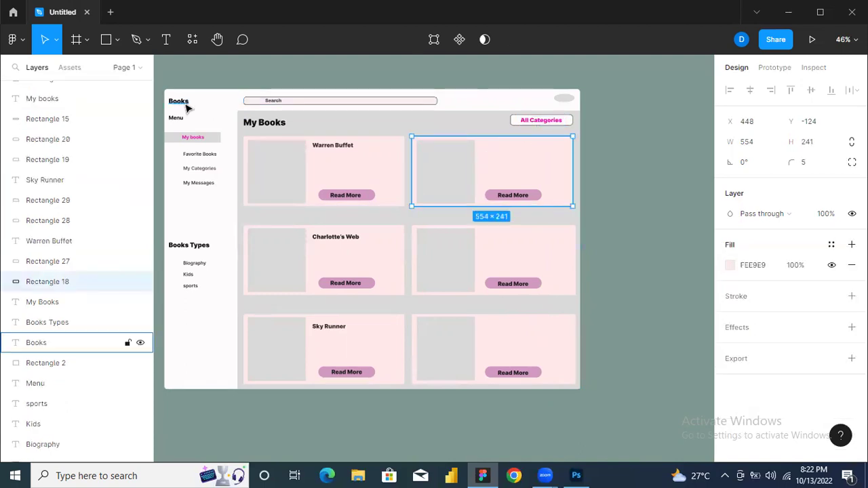
click(165, 45)
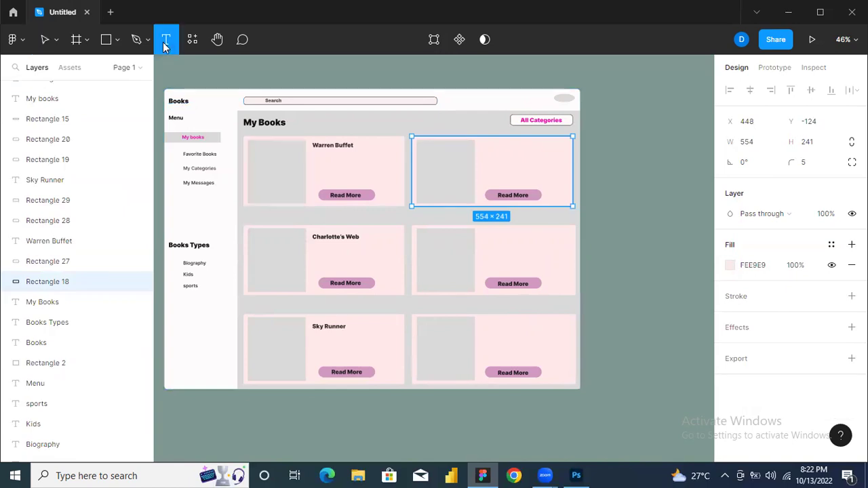
click(486, 145)
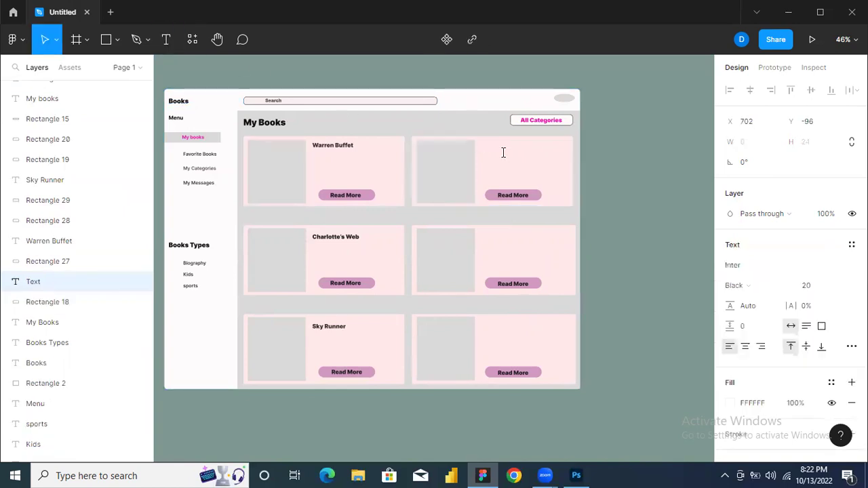
click(731, 404)
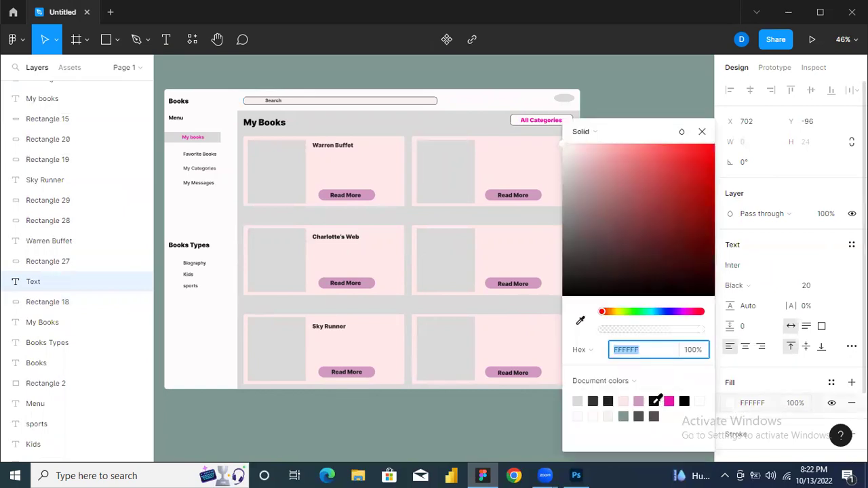
click(593, 400)
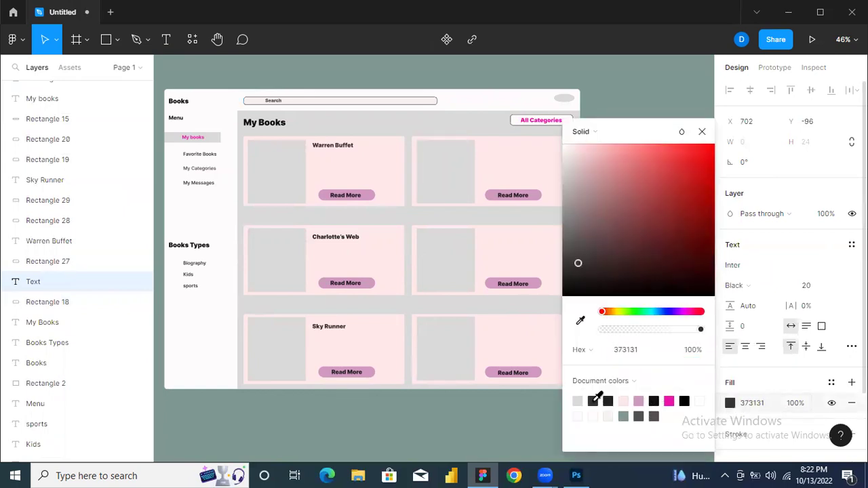
text(True)
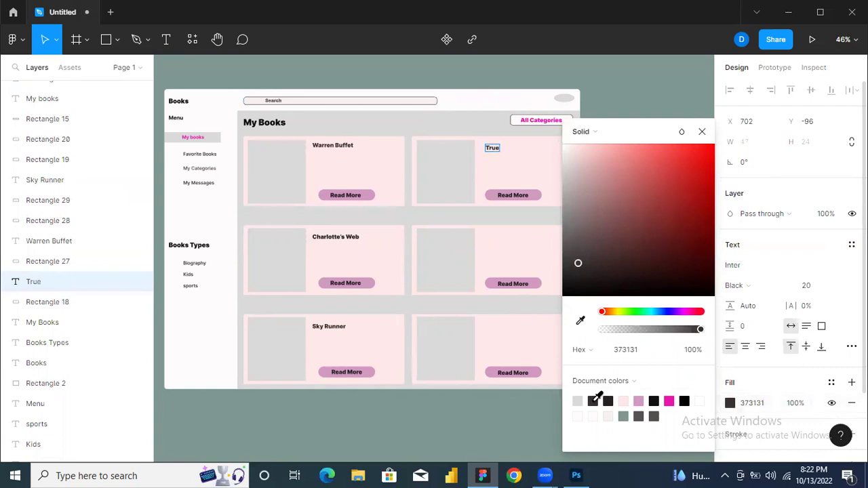
text( Experiment)
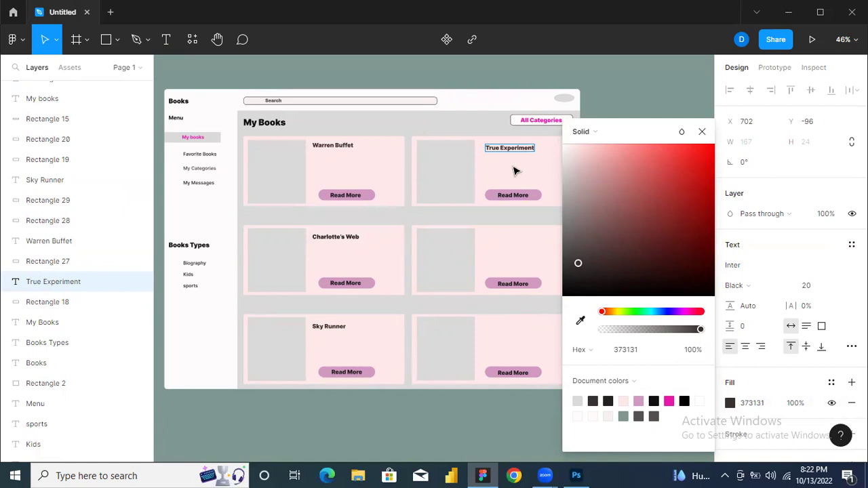
Nudge the True Experiment title left, closer to its cover placeholder
key(Left)
key(Left)
key(Left)
key(Left)
key(Left)
key(Left)
key(Left)
key(Left)
key(Left)
key(Left)
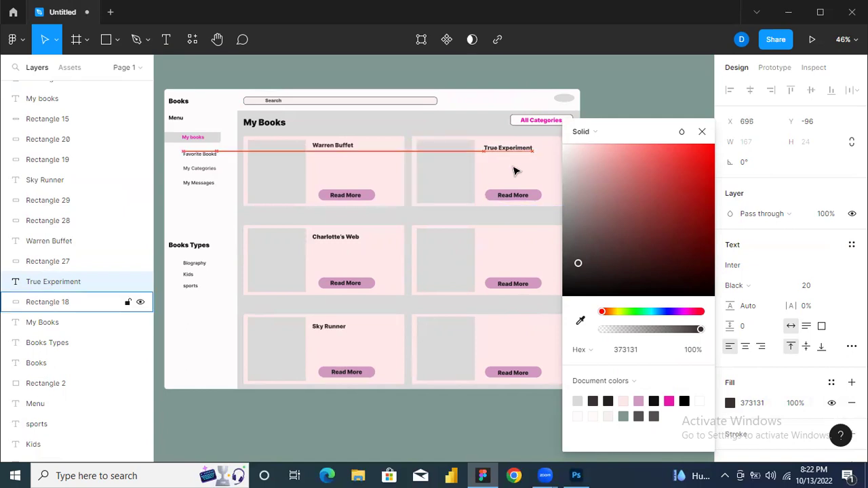
key(Left)
key(Left)
key(Left)
key(Left)
Add the title "The Dhoni Touch" in dark 373131 beside the cover placeholder of the second right-column card
click(495, 243)
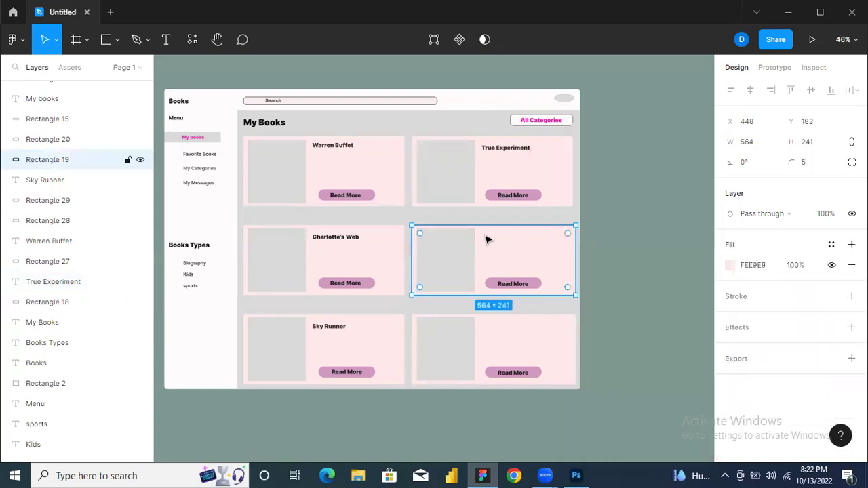
click(165, 41)
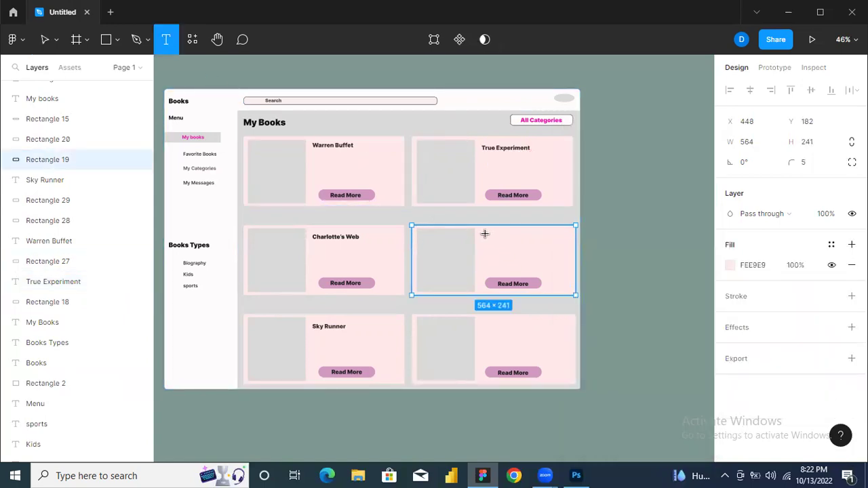
click(487, 234)
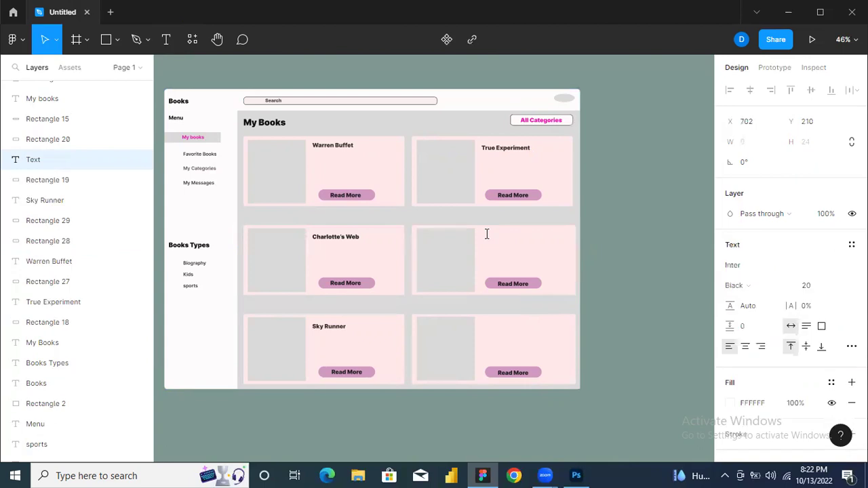
click(730, 403)
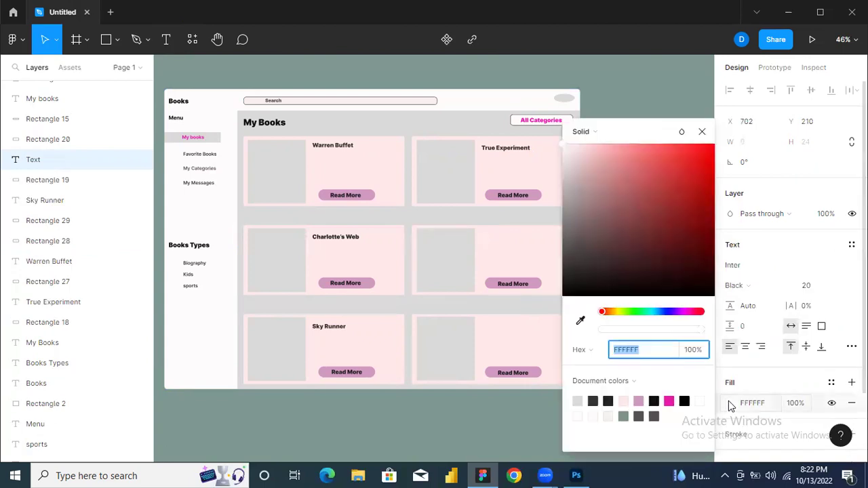
click(594, 401)
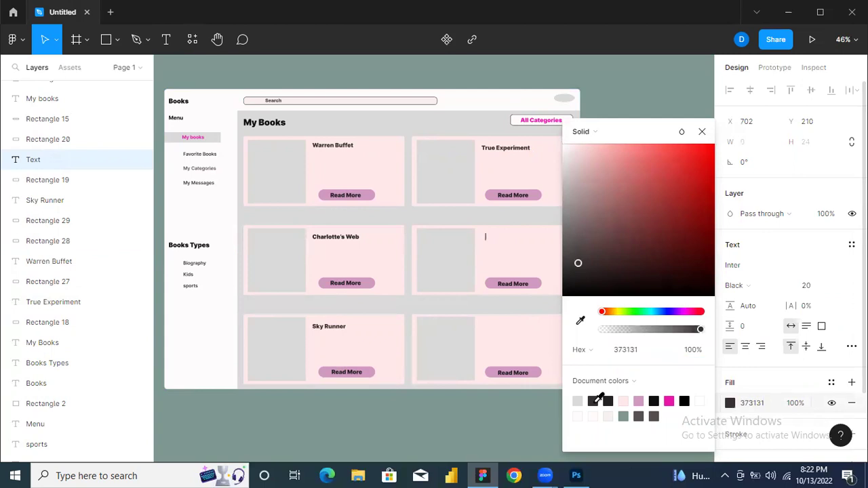
text(The)
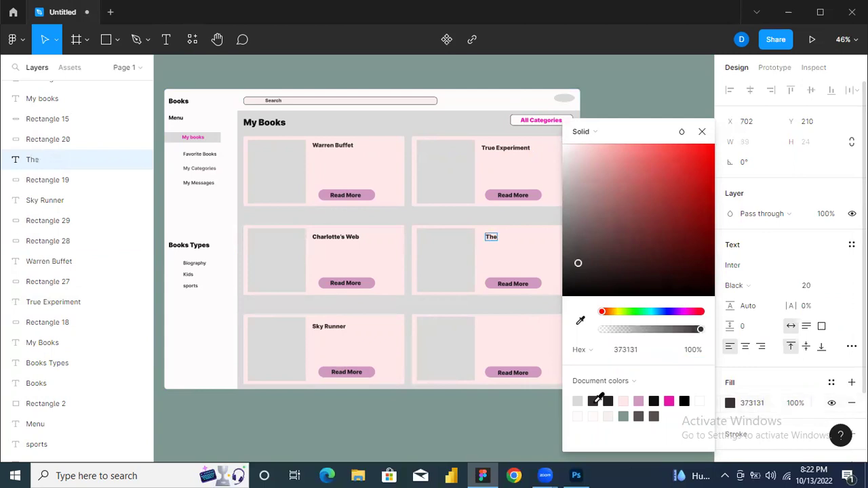
text( Dhoni Touch)
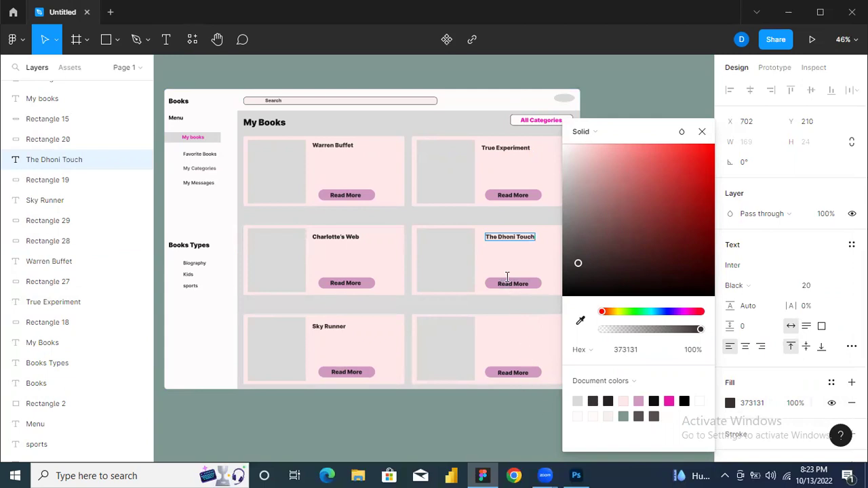
Nudge The Dhoni Touch title left until it lines up with the True Experiment title above
key(Escape)
key(Left)
key(Left)
key(Left)
key(Left)
key(Left)
key(Left)
key(Left)
key(Left)
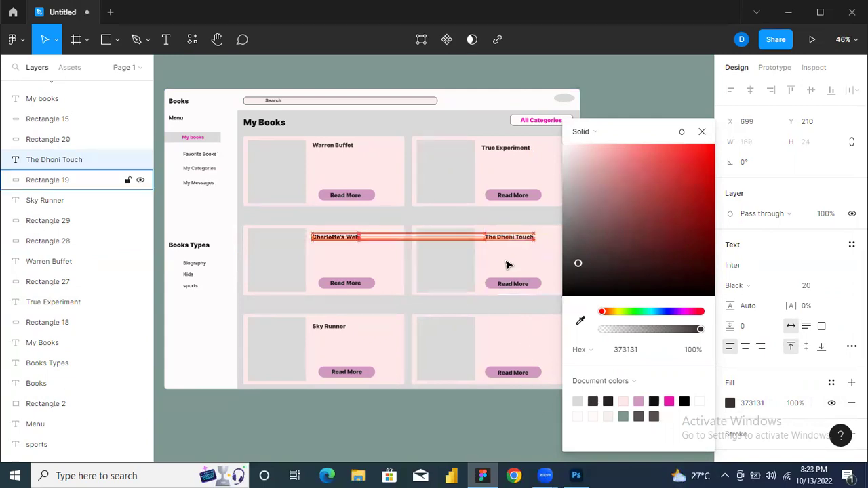
key(Left)
key(Left)
key(Left)
key(Left)
key(Left)
key(Left)
key(Left)
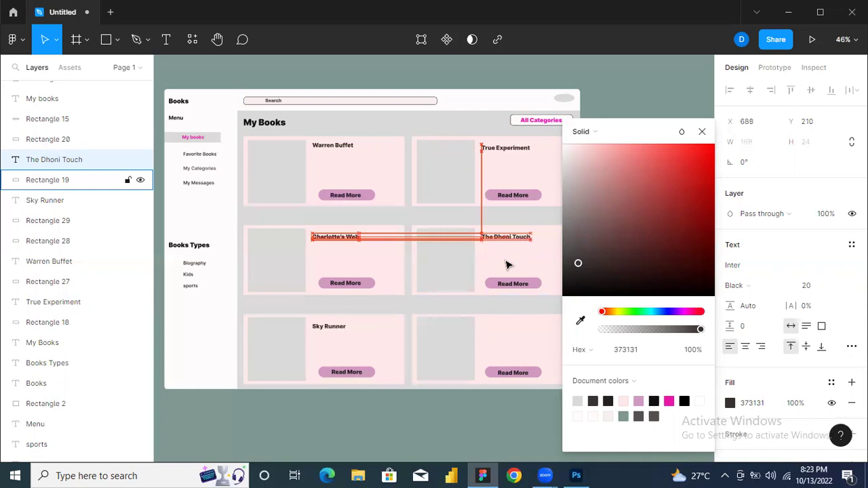
key(Right)
Add the title "Nelson Mandela" in dark 373131 on the third right-column card and shift it left to X 688
click(499, 340)
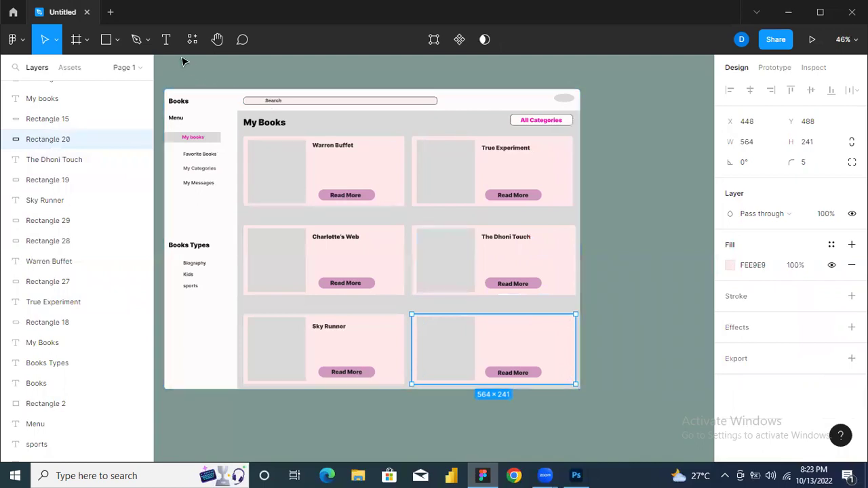
click(167, 42)
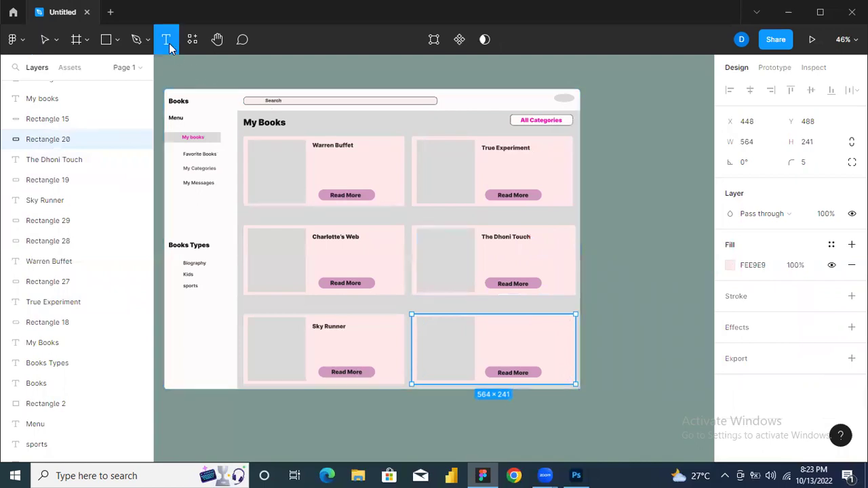
click(482, 322)
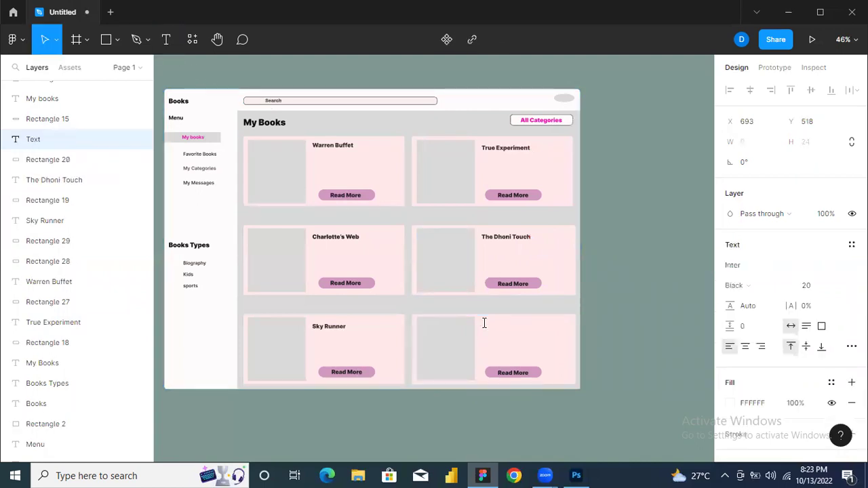
text(Nelso)
key(Escape)
click(730, 404)
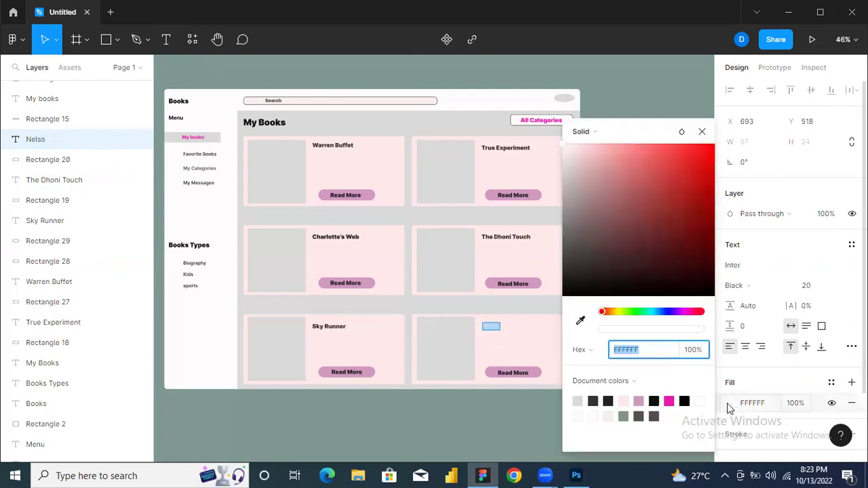
click(593, 401)
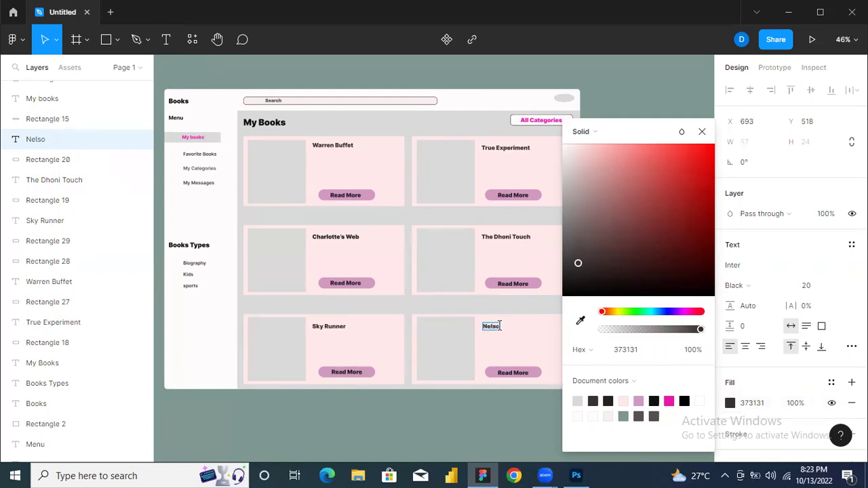
text(n Mad)
key(BackSpace)
text(ndela)
key(Escape)
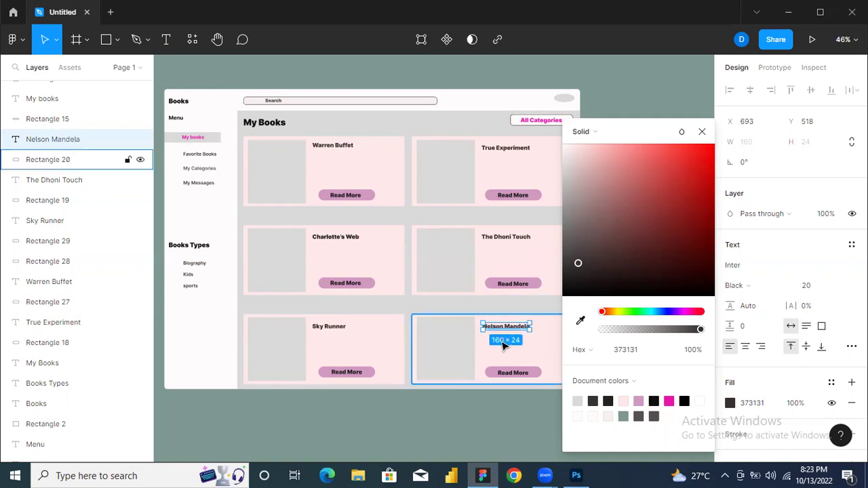
drag(492, 347, 493, 348)
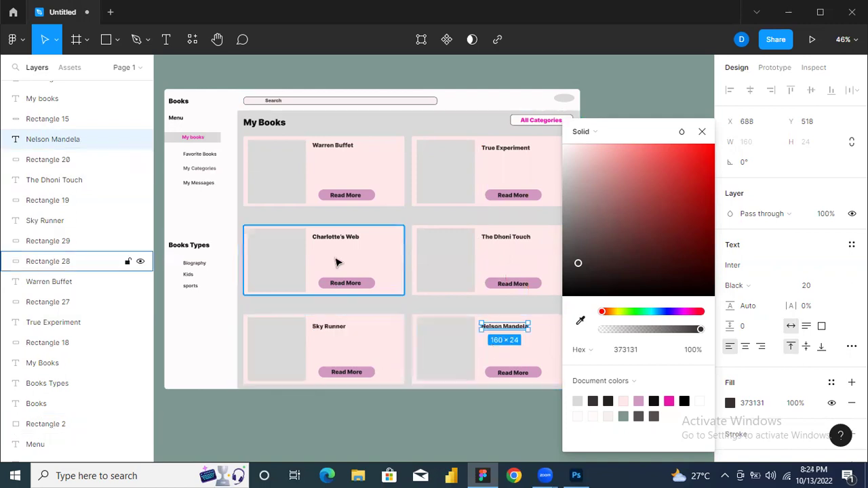
Select the Warren Buffet card's cover placeholder, switch to Chrome and search Google for "warren buffet pics"
click(288, 193)
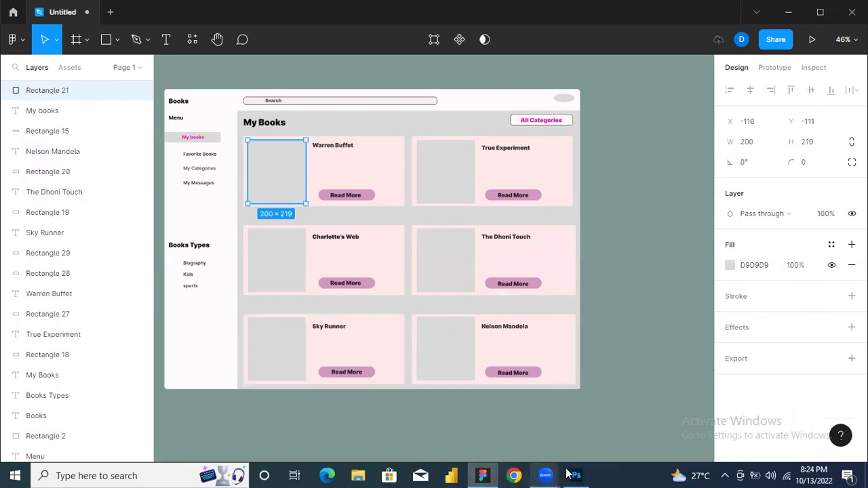
click(514, 476)
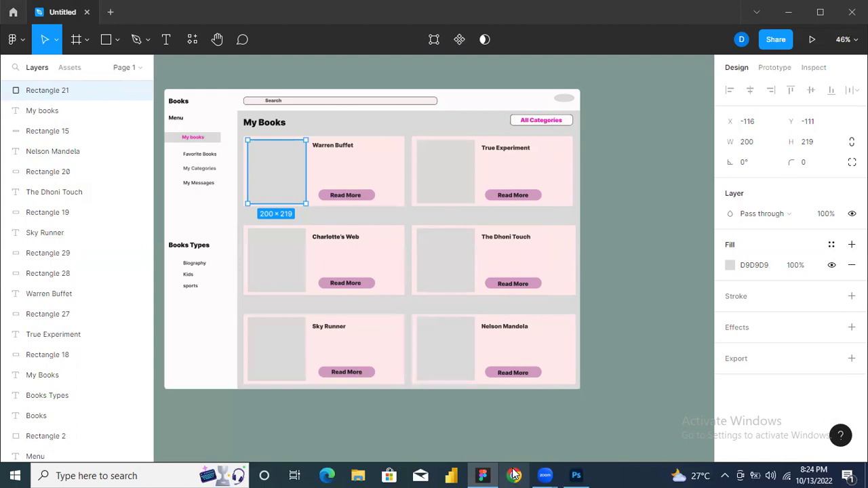
click(514, 475)
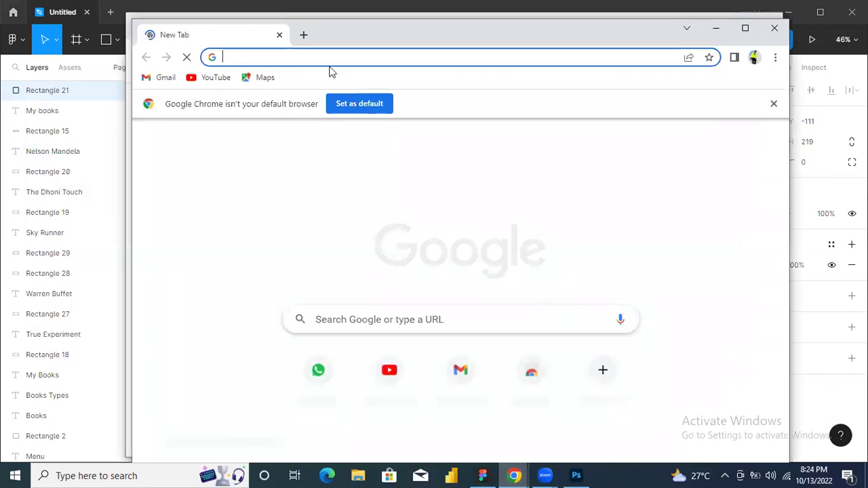
text(wa)
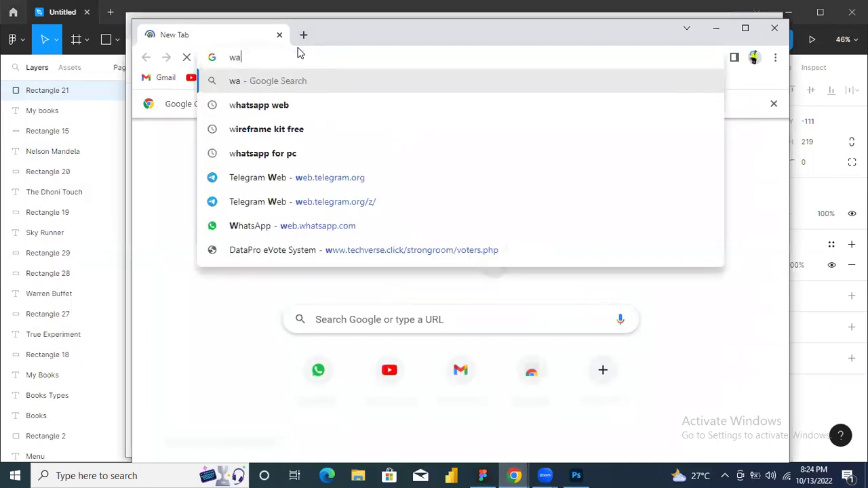
text(rren buffet )
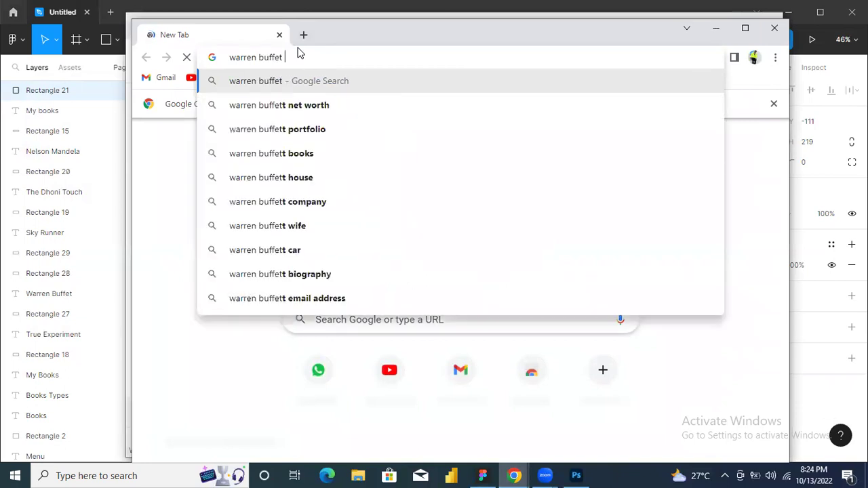
text(pics&rlz=1C1AVFC_enGH1020GH1020&oq=warren+buffet+pics&aqs=chr)
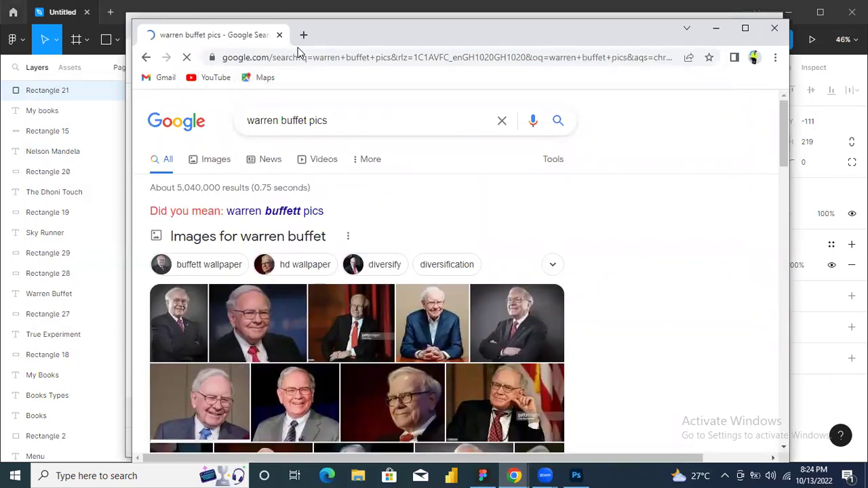
click(330, 120)
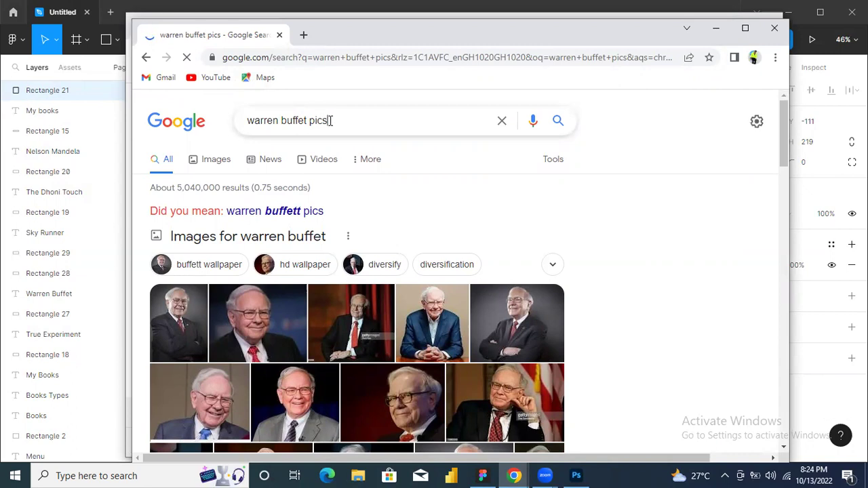
Replace the search query with "warren buffett books" and show the image results
key(BackSpace)
key(BackSpace)
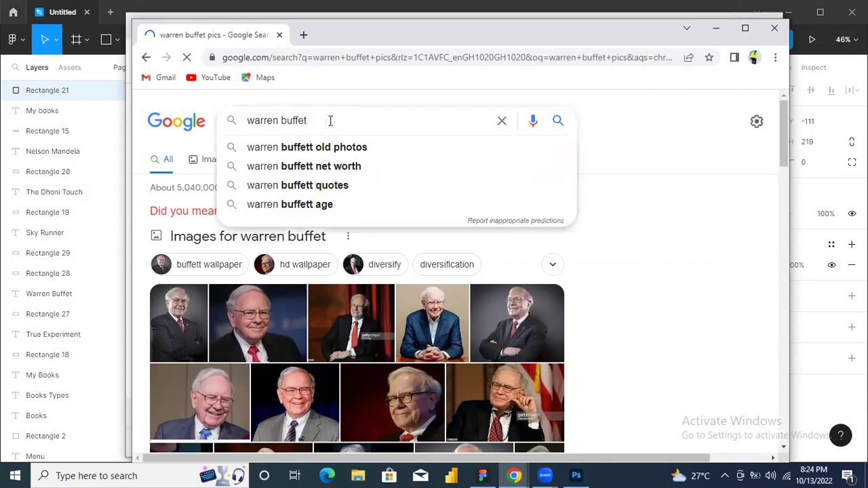
text(books)
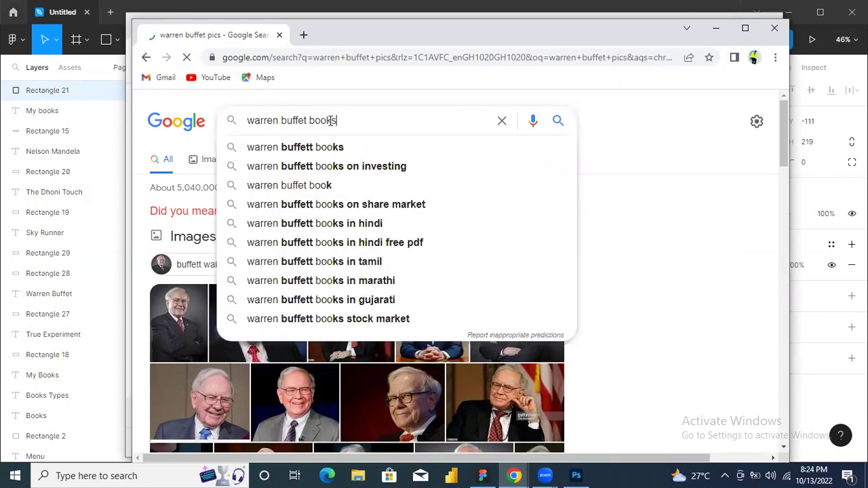
key(Return)
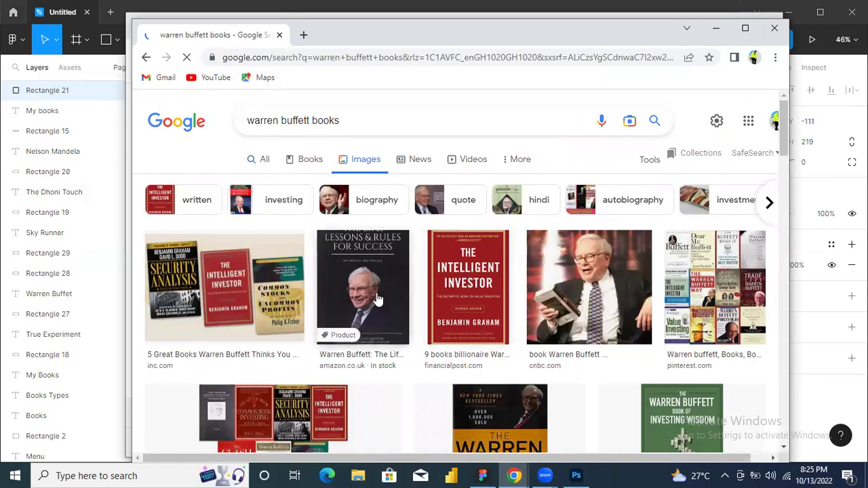
Preview The Intelligent Investor cover, then copy the cover image of "Warren Buffett: The Life, Lessons & Rules For Success"
click(471, 274)
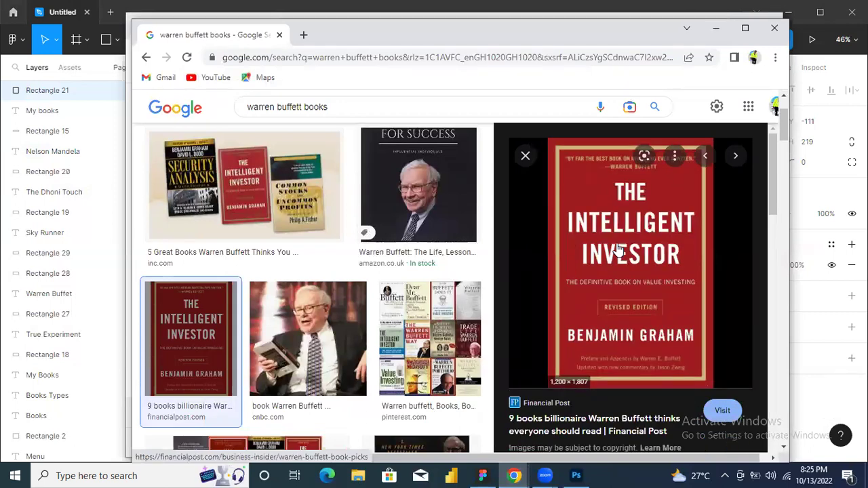
click(435, 198)
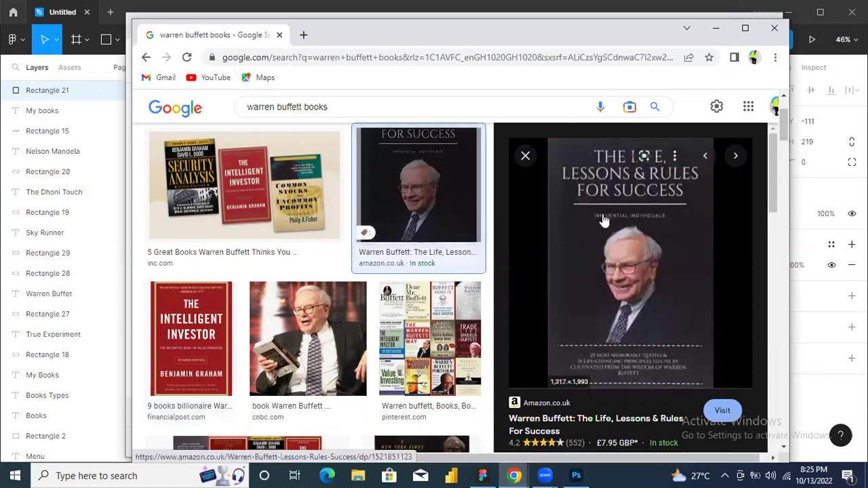
right_click(602, 216)
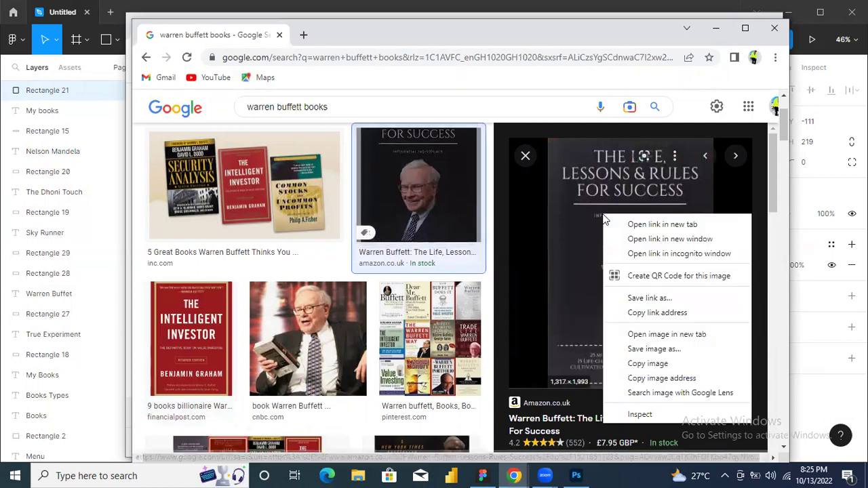
click(642, 365)
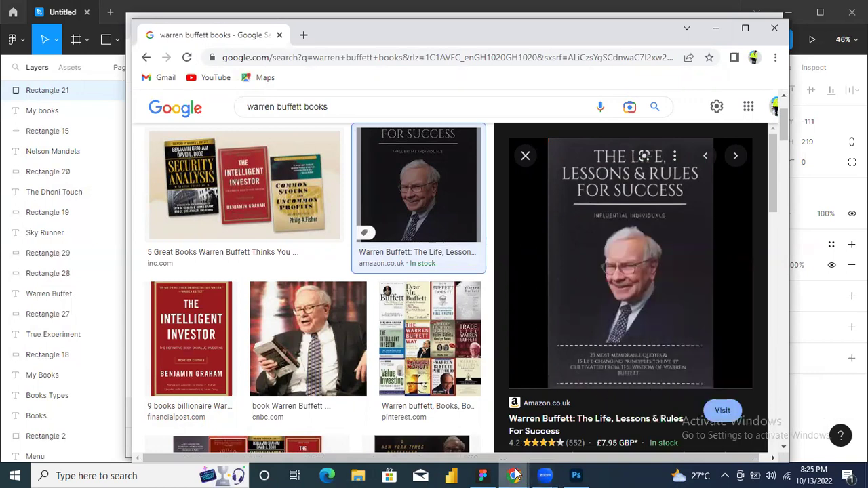
Switch to Figma and paste the copied cover into the selected placeholder on the Warren Buffet card
mouse_move(515, 474)
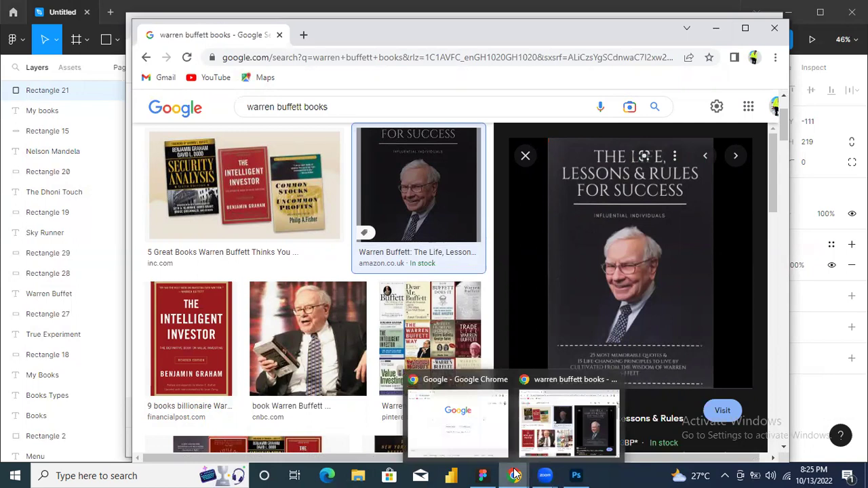
click(547, 475)
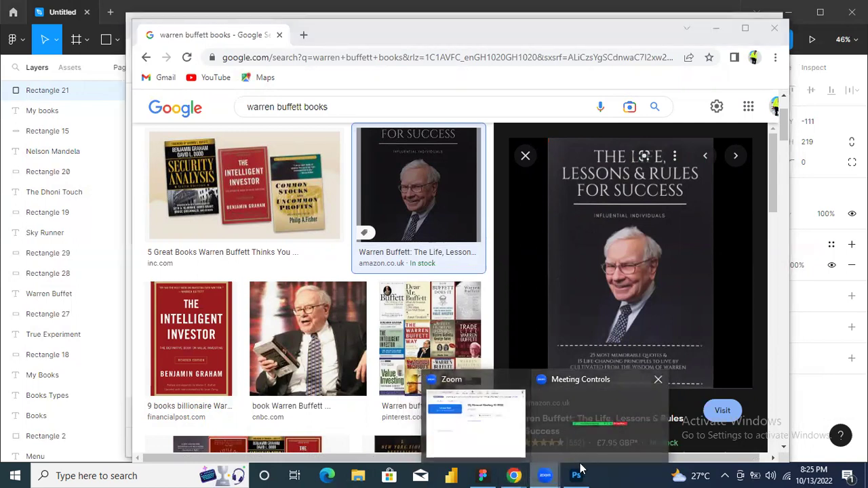
click(479, 473)
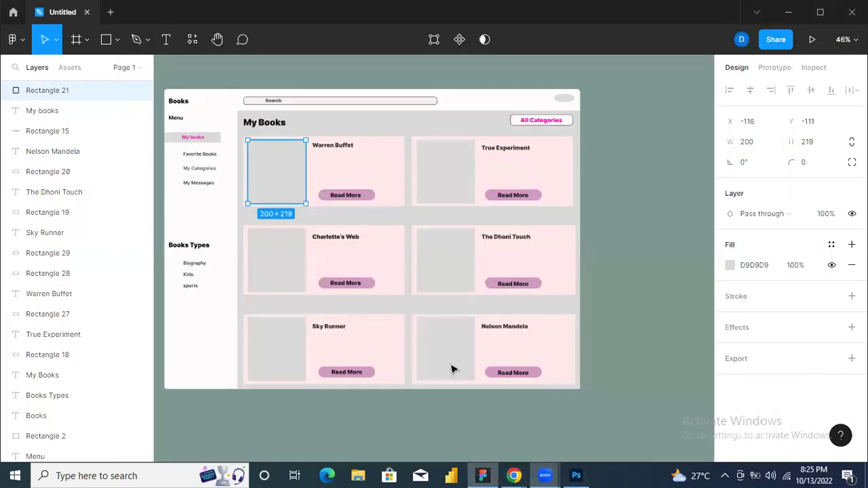
right_click(275, 179)
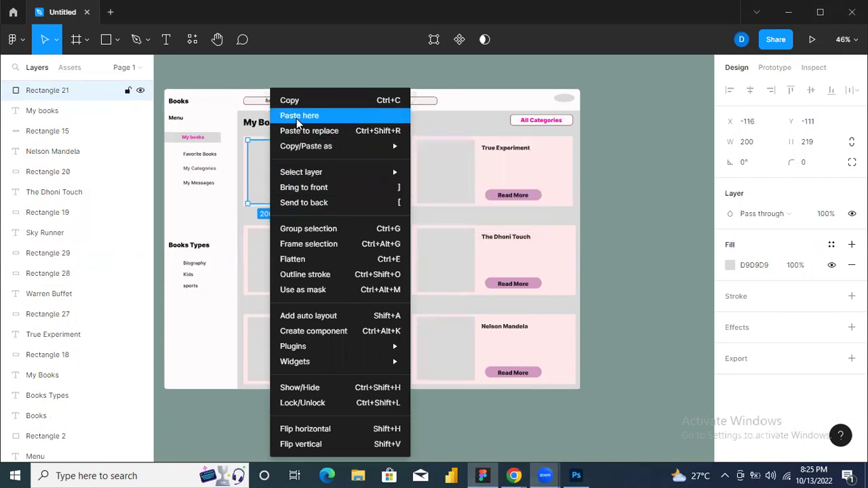
click(296, 119)
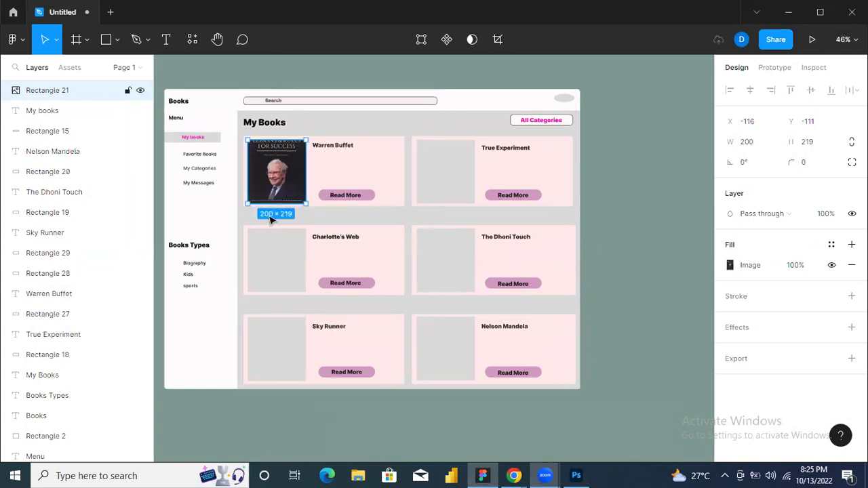
Stretch the Warren Buffet cover to 200 × 239 at Y -124 and give it a corner radius of 10
click(275, 265)
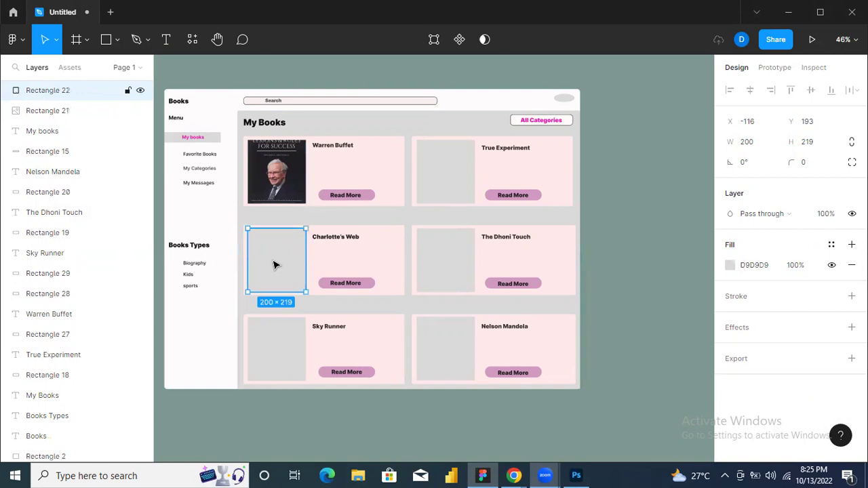
click(273, 192)
drag(274, 192, 274, 193)
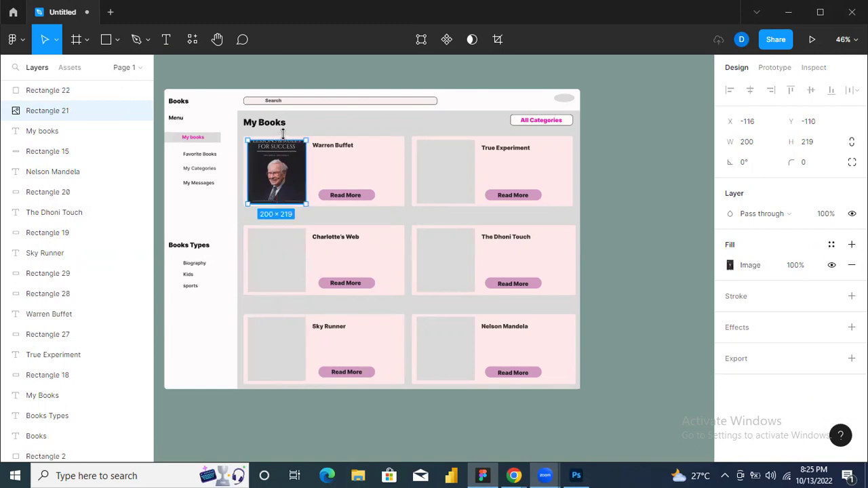
drag(283, 134, 282, 134)
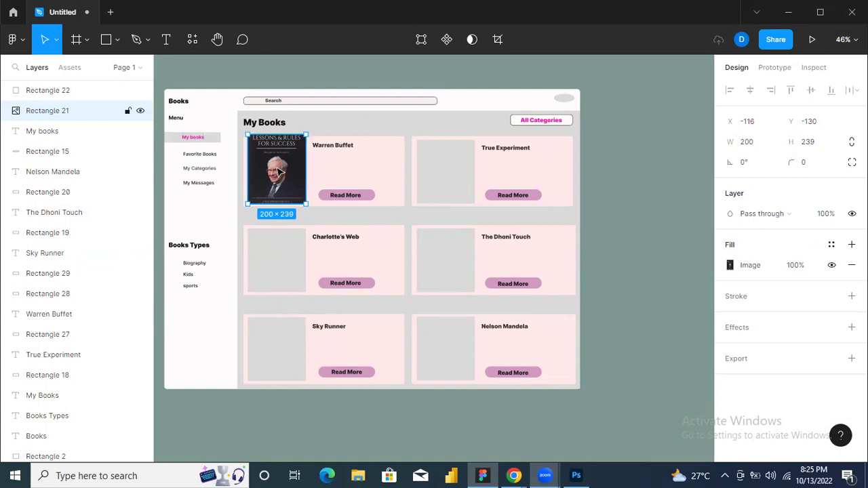
drag(280, 173, 280, 172)
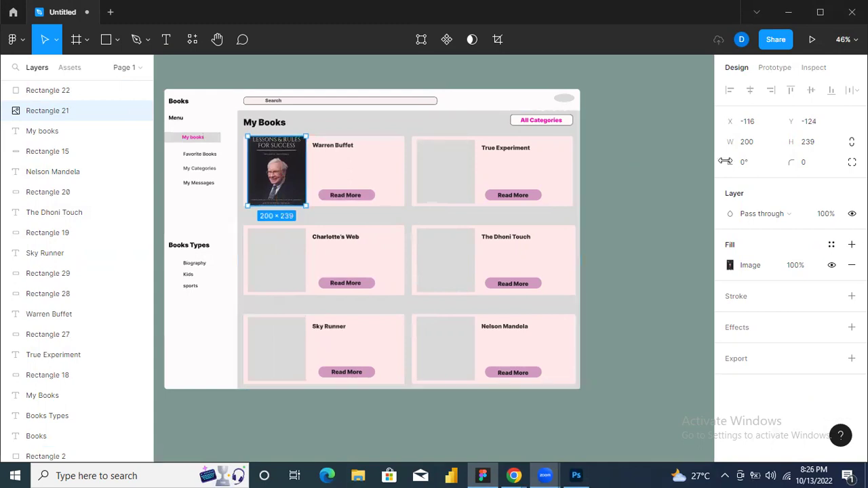
click(806, 163)
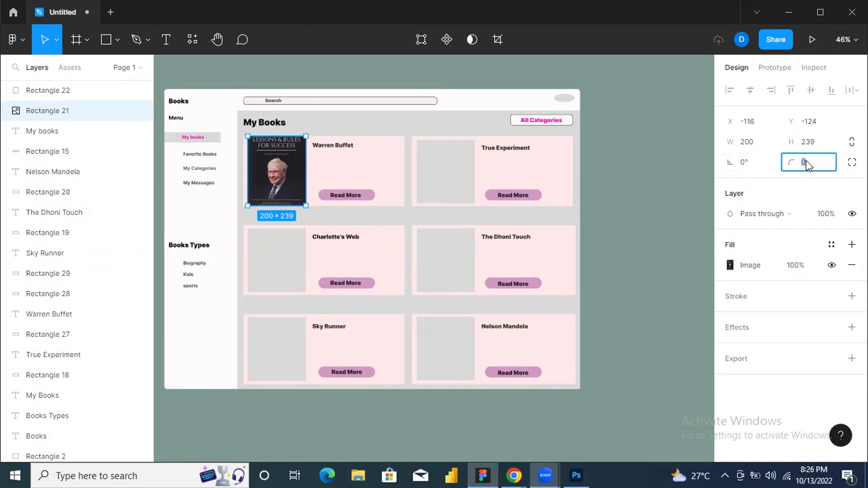
key(Return)
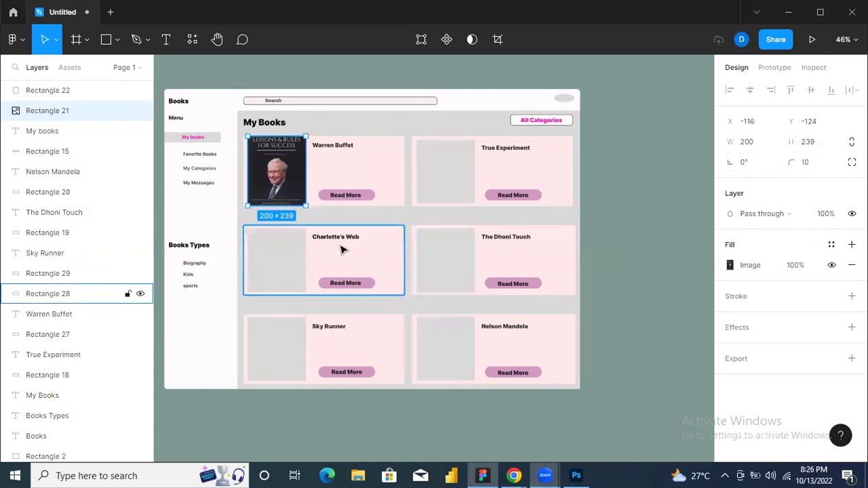
Select the Charlotte's Web card's cover placeholder, switch to Chrome and search Google Images for "charlottes web movie"
click(266, 255)
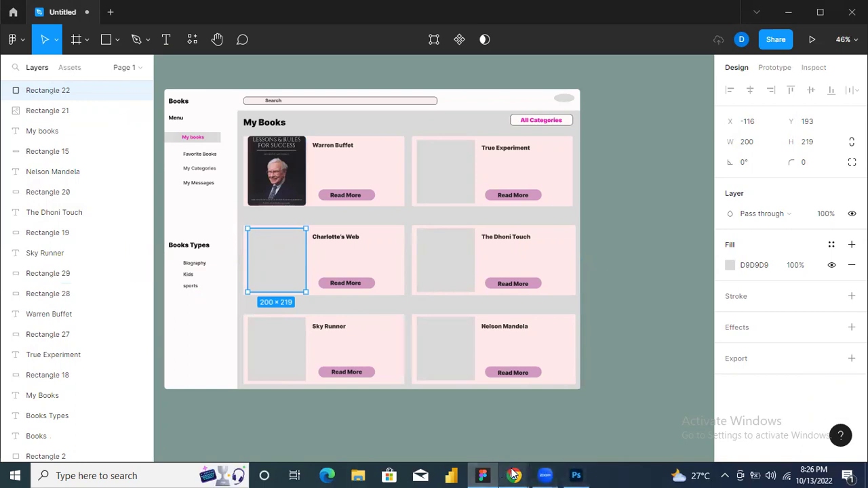
mouse_move(513, 475)
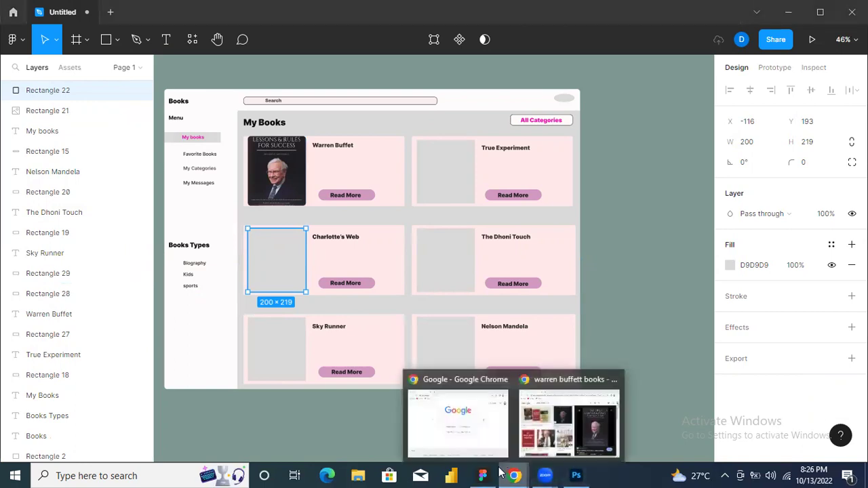
click(557, 421)
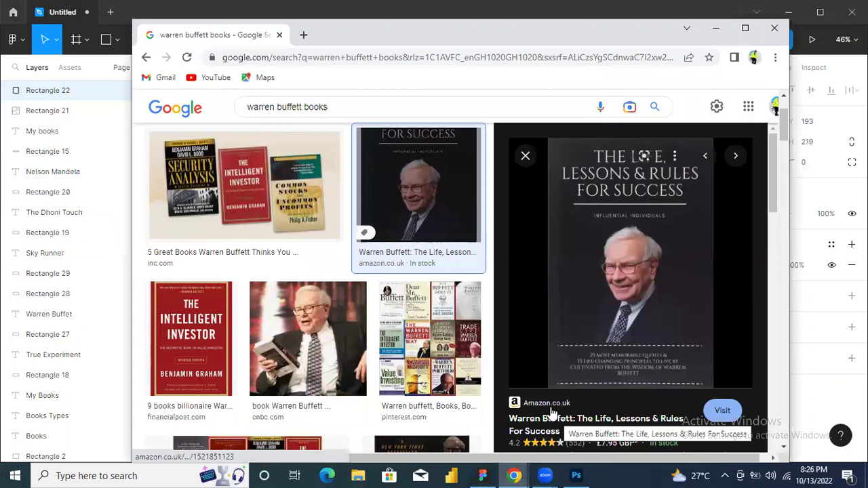
click(352, 109)
key(BackSpace)
key(BackSpace)
key(BackSpace)
key(BackSpace)
key(BackSpace)
key(BackSpace)
key(BackSpace)
key(BackSpace)
key(BackSpace)
key(BackSpace)
key(BackSpace)
key(BackSpace)
key(BackSpace)
key(BackSpace)
key(BackSpace)
key(BackSpace)
key(BackSpace)
key(BackSpace)
key(BackSpace)
key(BackSpace)
text(charlotte)
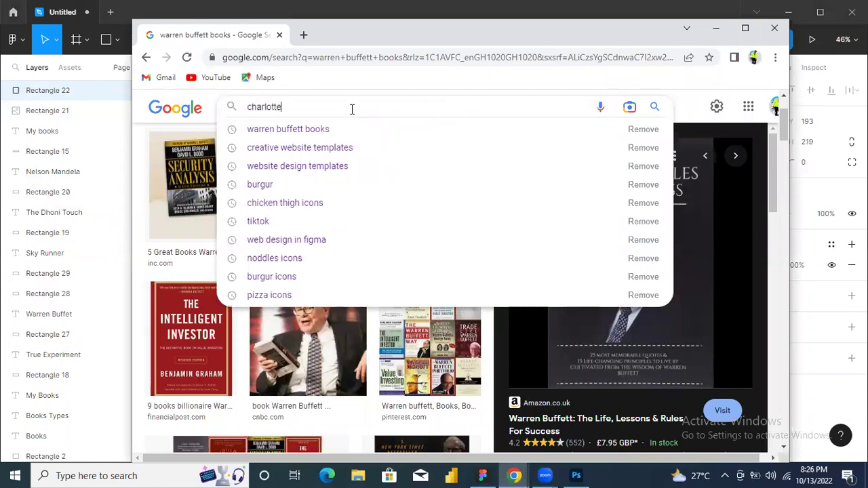
text(s )
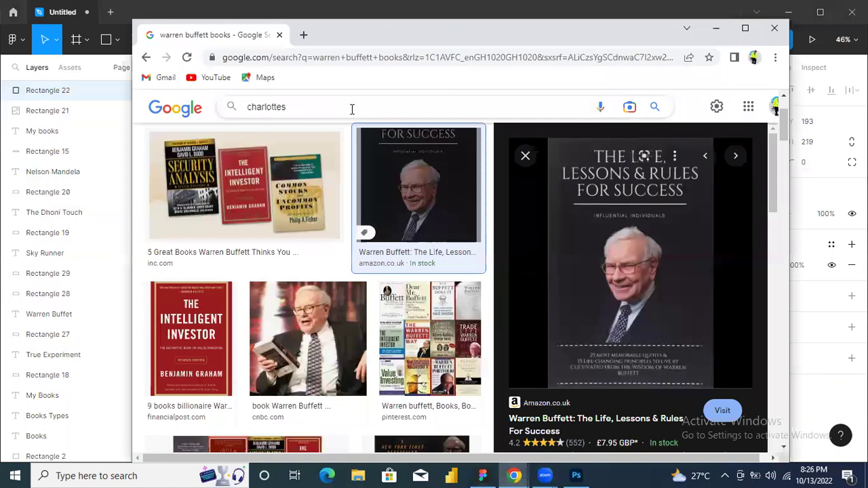
text(we)
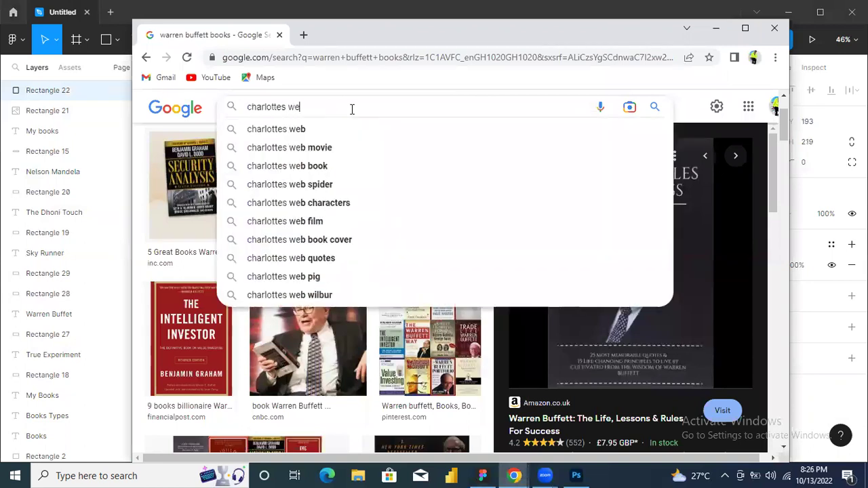
text(b)
click(306, 148)
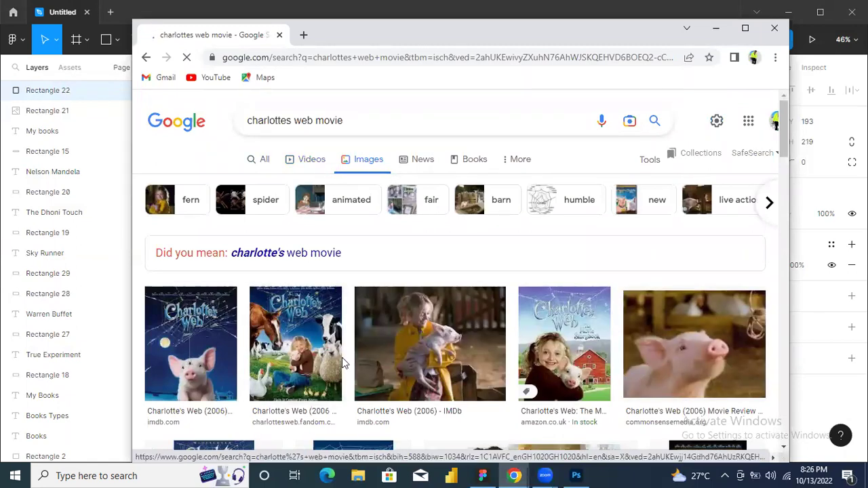
Copy the "Charlotte's Web: The Movie Storybook" cover image and paste it into the Charlotte's Web placeholder in Figma
click(562, 339)
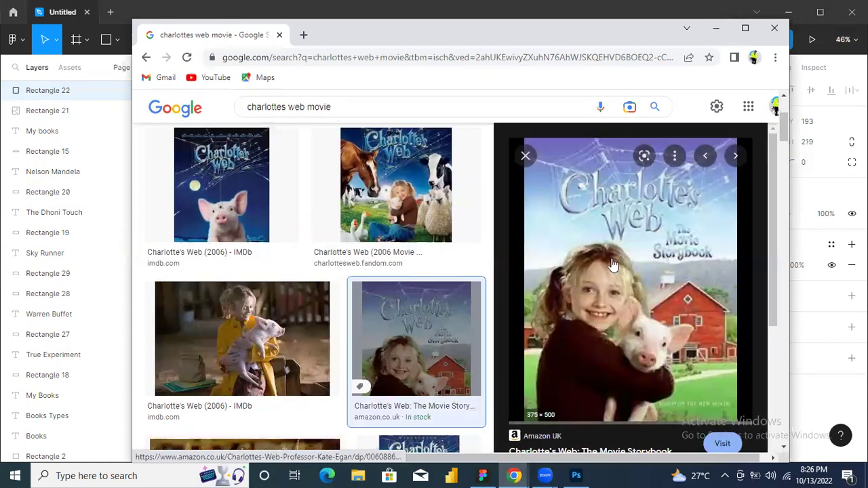
right_click(611, 254)
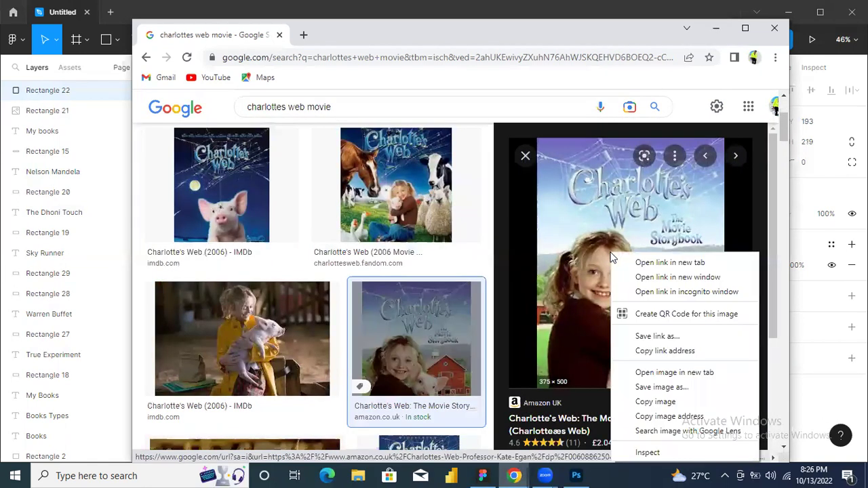
click(655, 401)
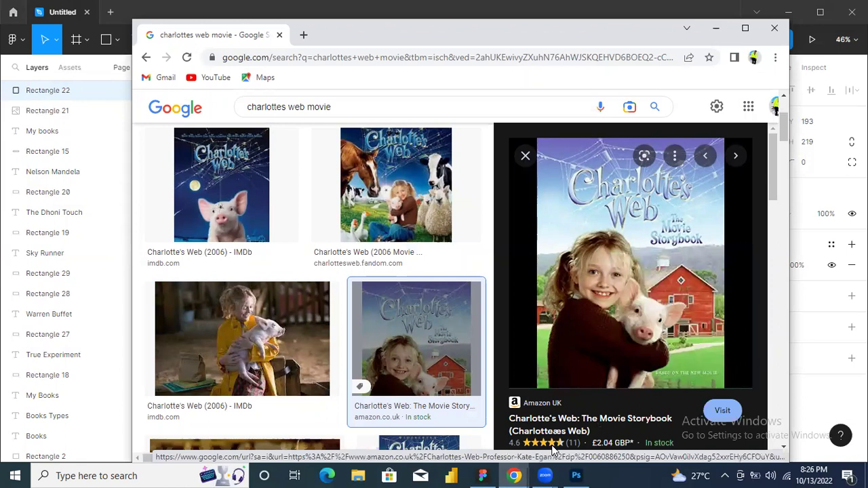
click(482, 475)
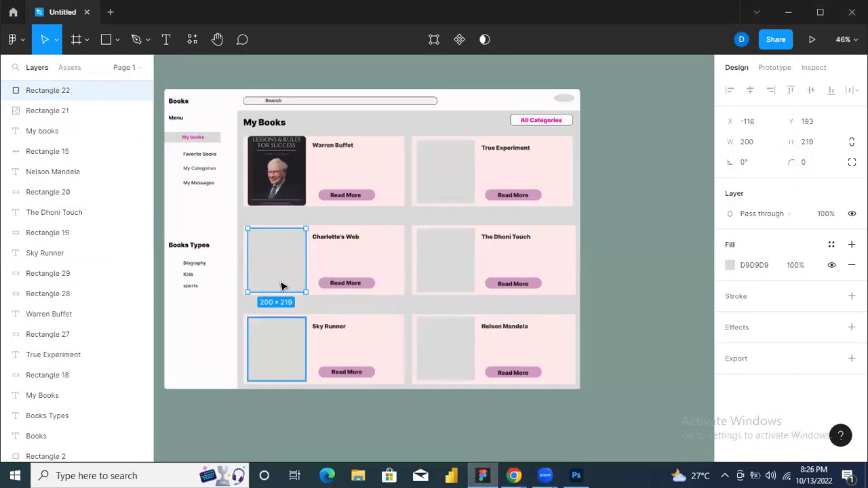
right_click(281, 260)
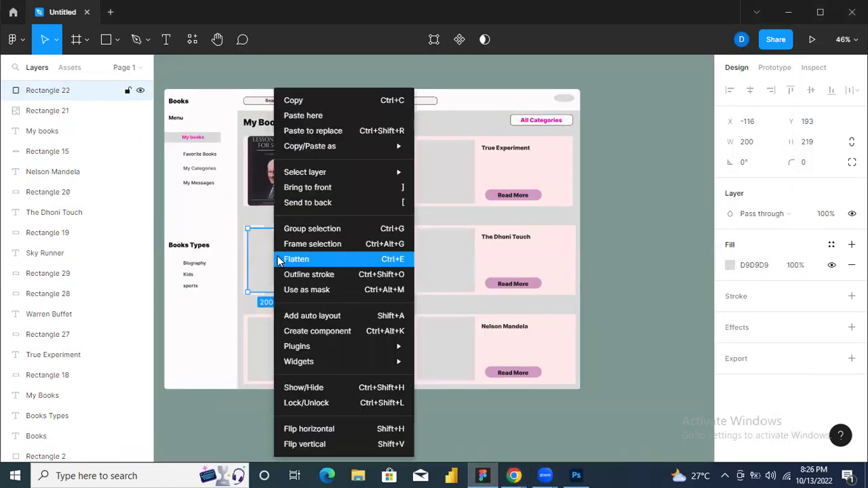
click(325, 122)
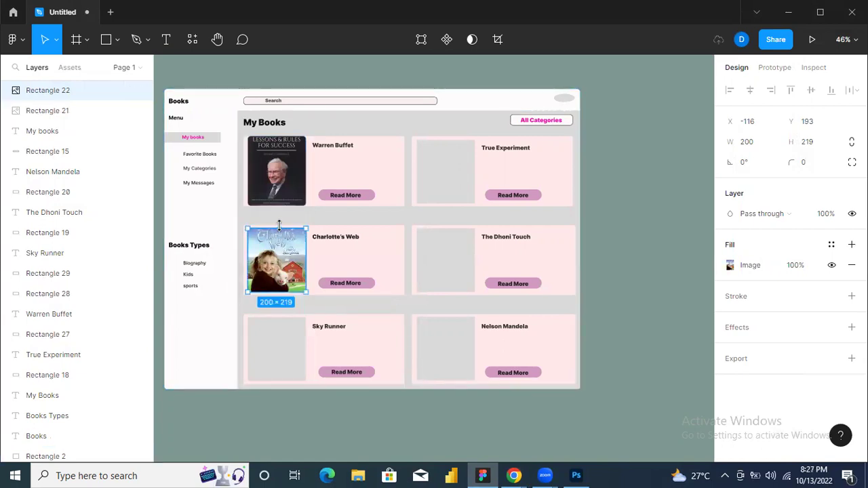
Stretch the Charlotte's Web cover to the full card height, 200 × 241, and round its corners
drag(278, 225, 278, 225)
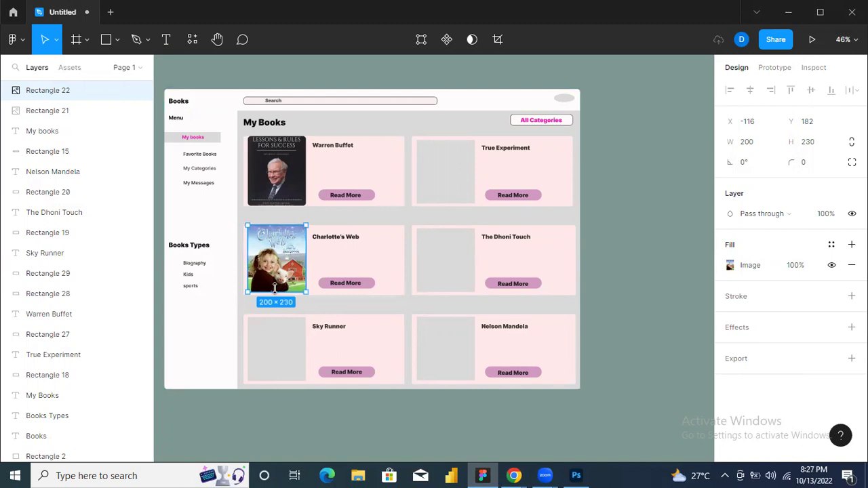
drag(274, 293, 274, 295)
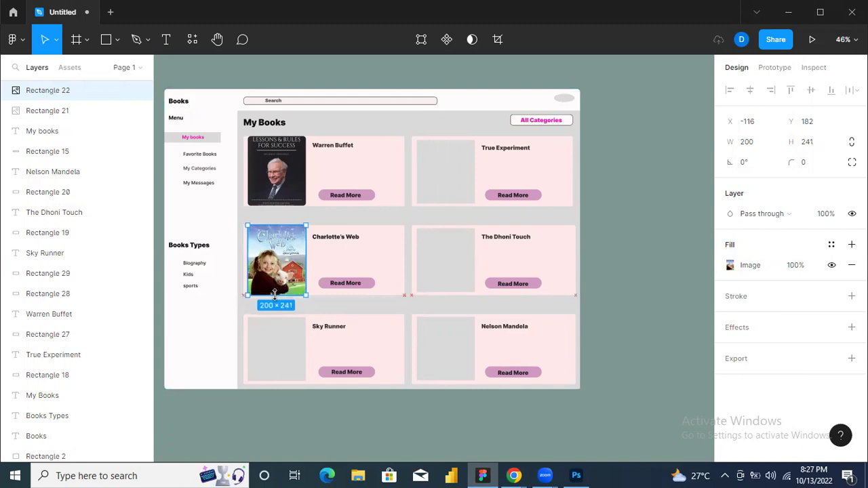
click(802, 166)
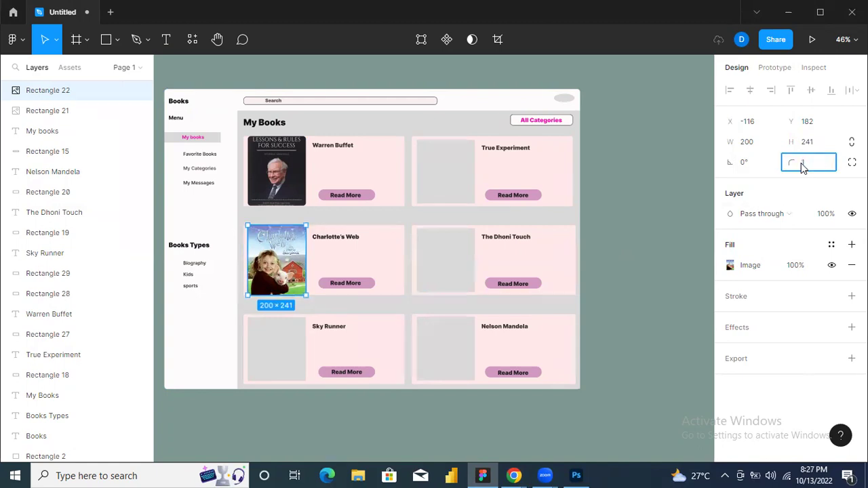
click(294, 349)
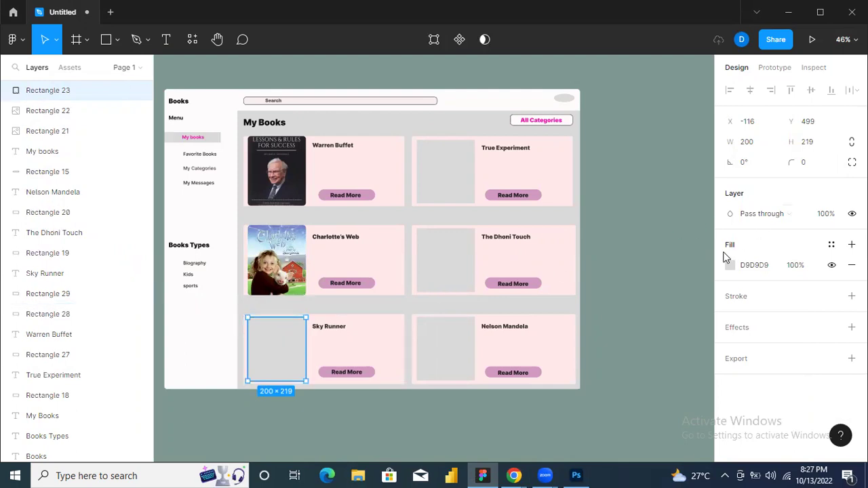
Give the Warren Buffet cover, the Charlotte's Web cover and the Sky Runner placeholder a corner radius of 3
click(806, 166)
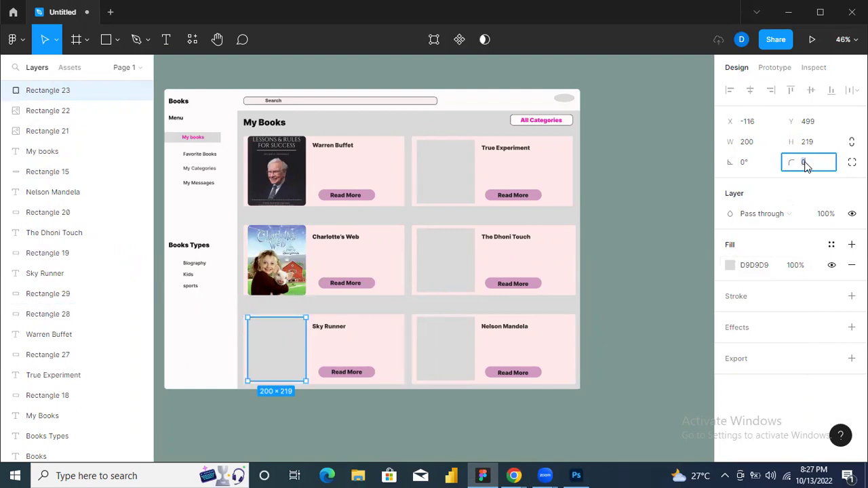
click(288, 183)
click(809, 164)
text(3)
click(288, 249)
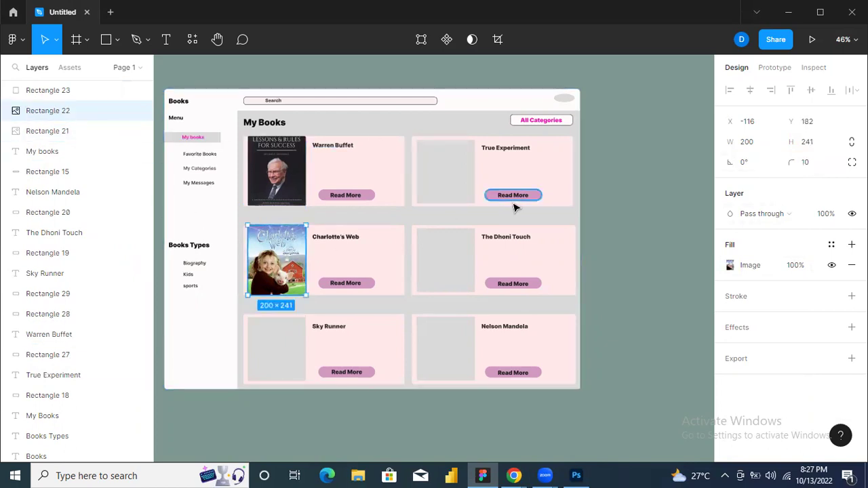
click(806, 170)
text(3)
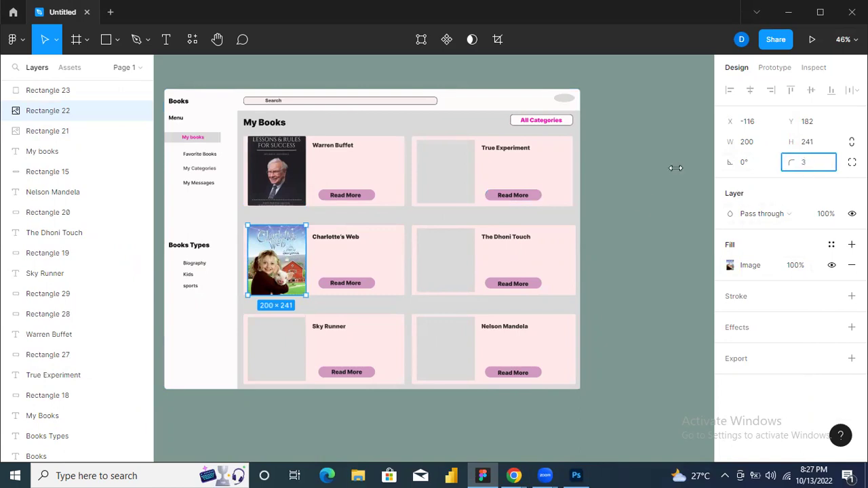
click(294, 349)
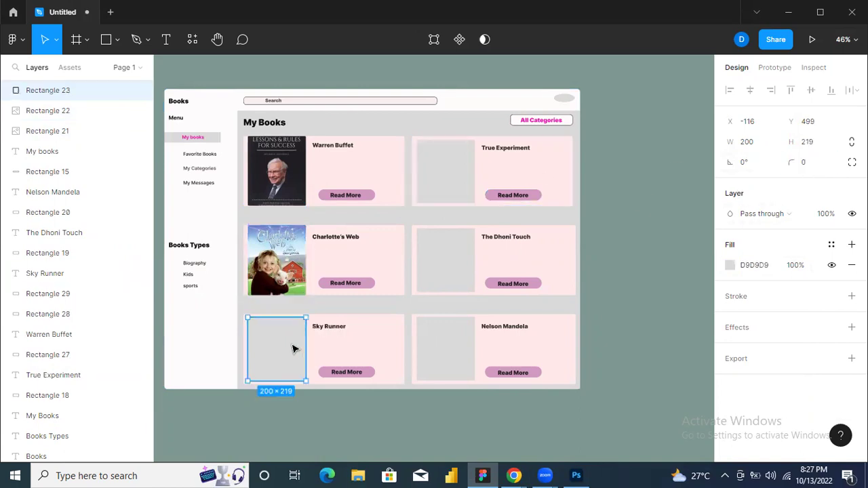
click(804, 167)
text(3)
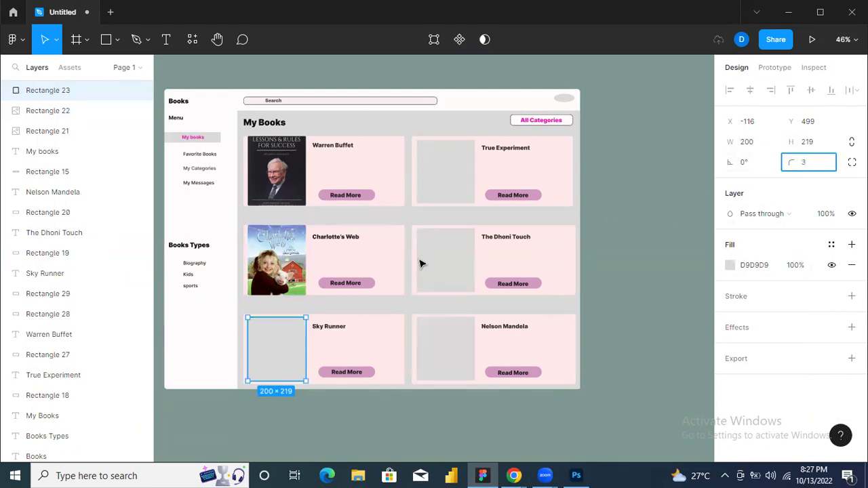
Shift the Charlotte's Web cover down to Y 184 and the Warren Buffet cover to Y -123
click(295, 268)
drag(294, 266, 295, 268)
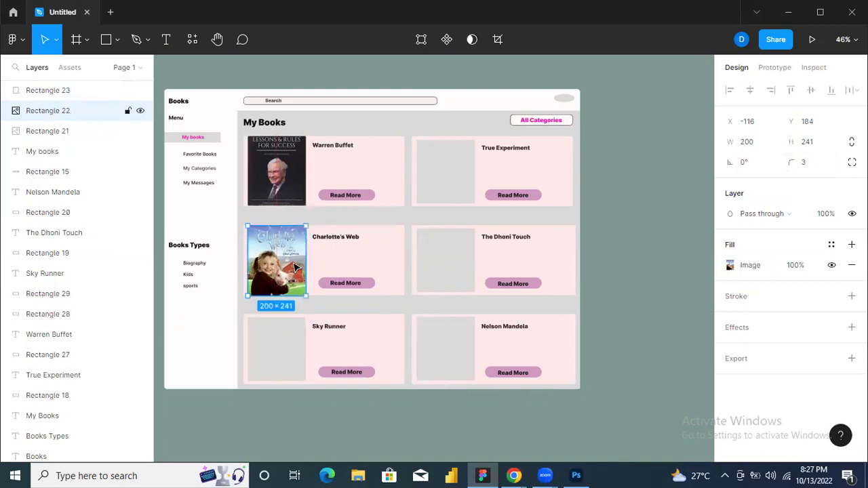
click(280, 189)
drag(280, 189, 280, 189)
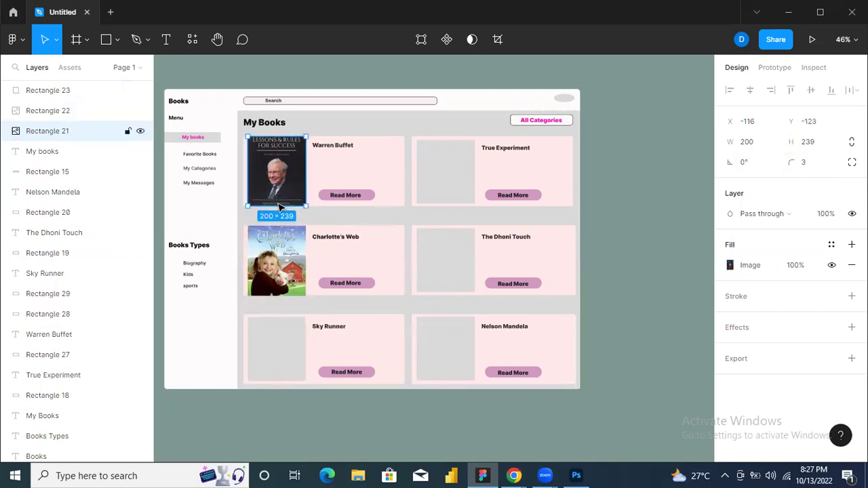
Select the Sky Runner card's cover placeholder, switch to Chrome and search Google Images for "sky runner"
click(276, 345)
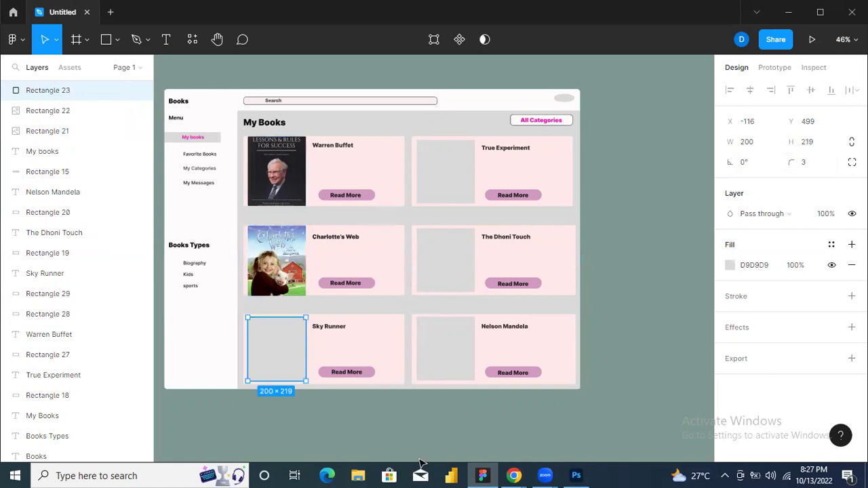
mouse_move(505, 473)
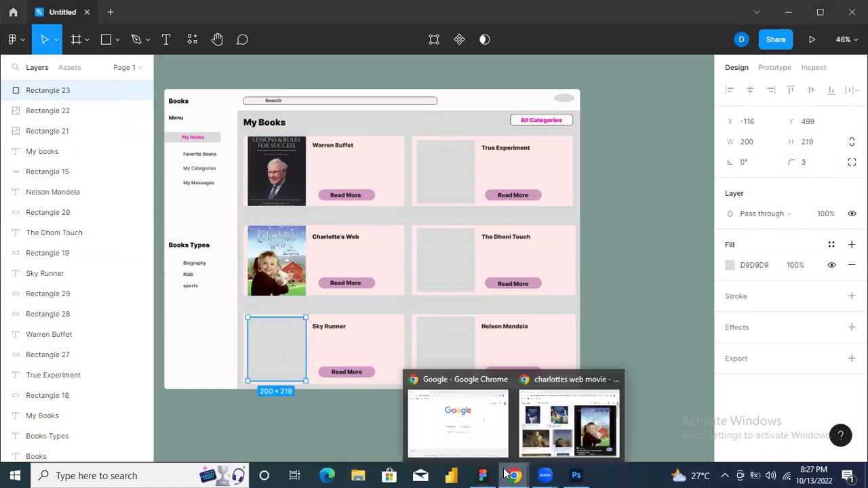
click(533, 425)
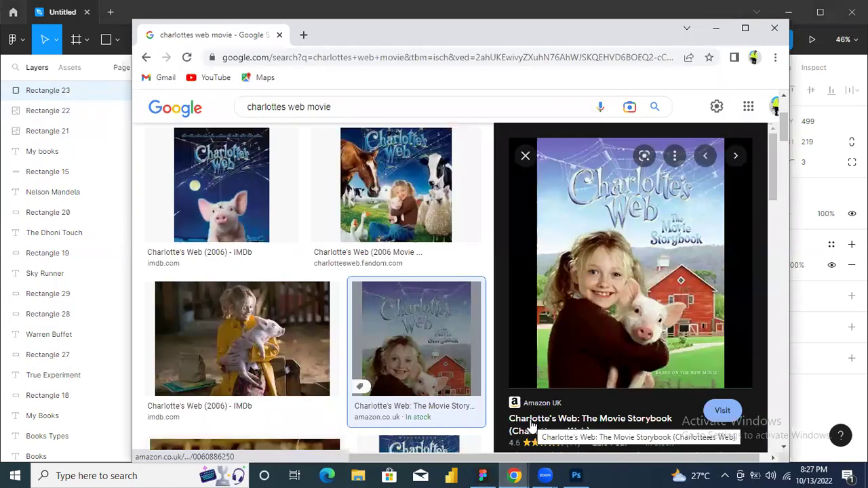
click(343, 107)
key(BackSpace)
key(BackSpace)
key(BackSpace)
key(BackSpace)
key(BackSpace)
key(BackSpace)
key(BackSpace)
key(BackSpace)
key(BackSpace)
key(BackSpace)
key(BackSpace)
key(BackSpace)
key(BackSpace)
key(BackSpace)
key(BackSpace)
key(BackSpace)
key(BackSpace)
key(BackSpace)
key(BackSpace)
key(BackSpace)
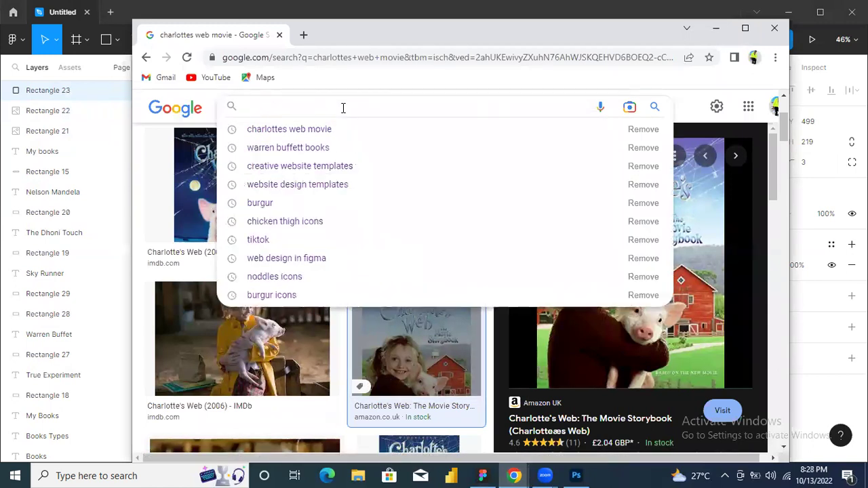
text(sky)
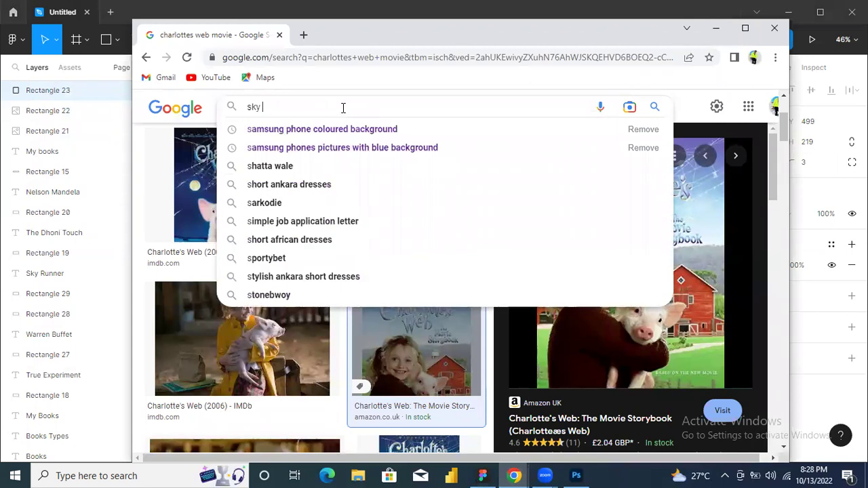
text( runner)
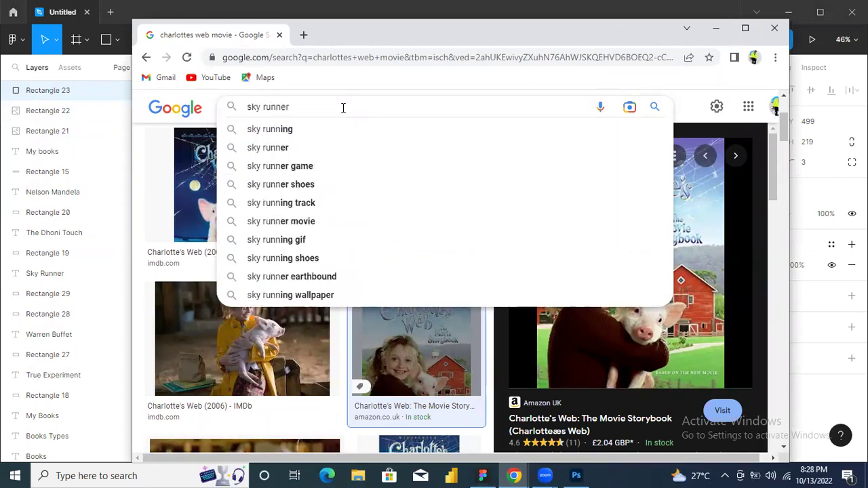
key(Return)
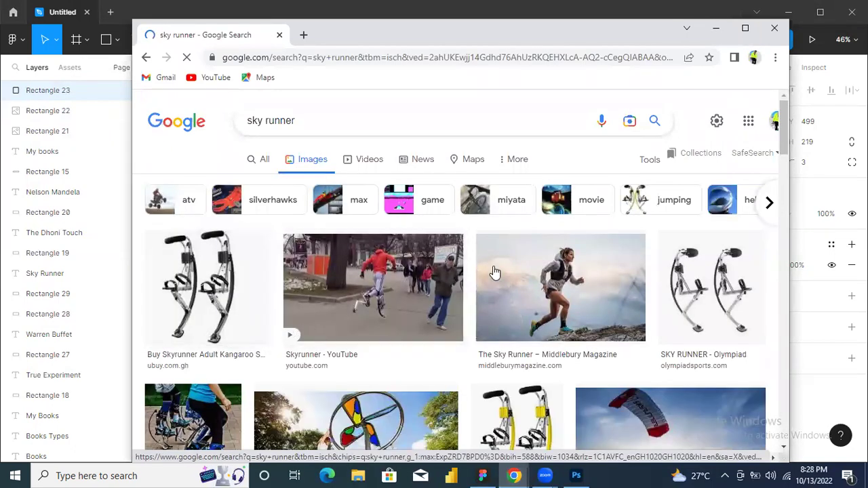
Look through the image results and refine the search to "sky runner movie"
drag(781, 129, 786, 210)
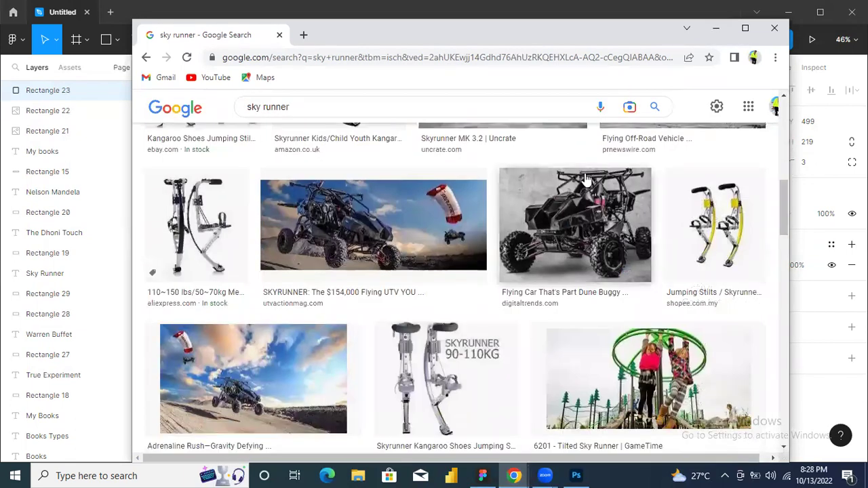
click(305, 108)
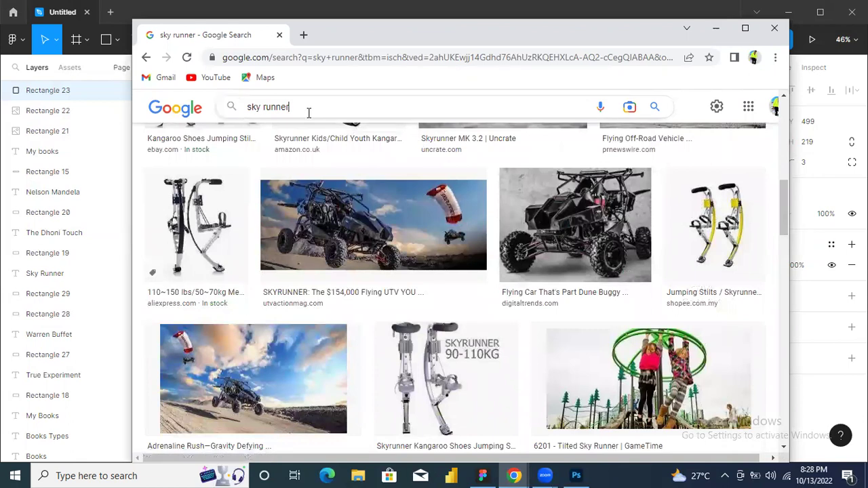
text(movie)
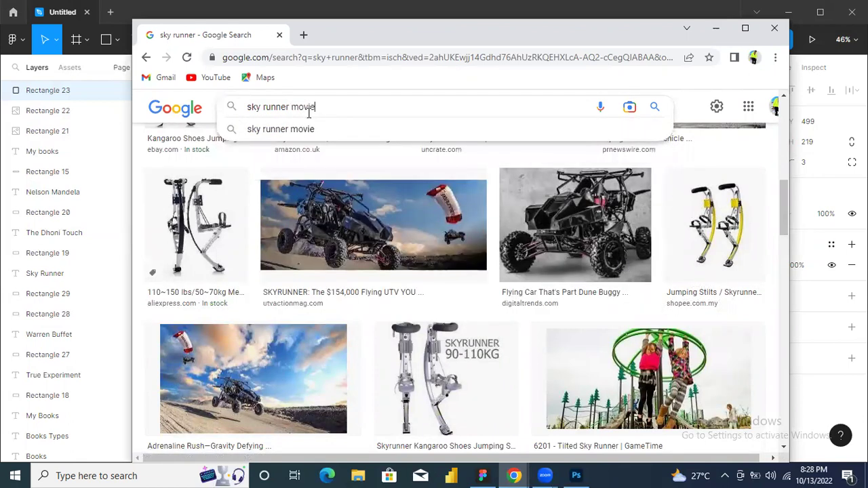
key(Return)
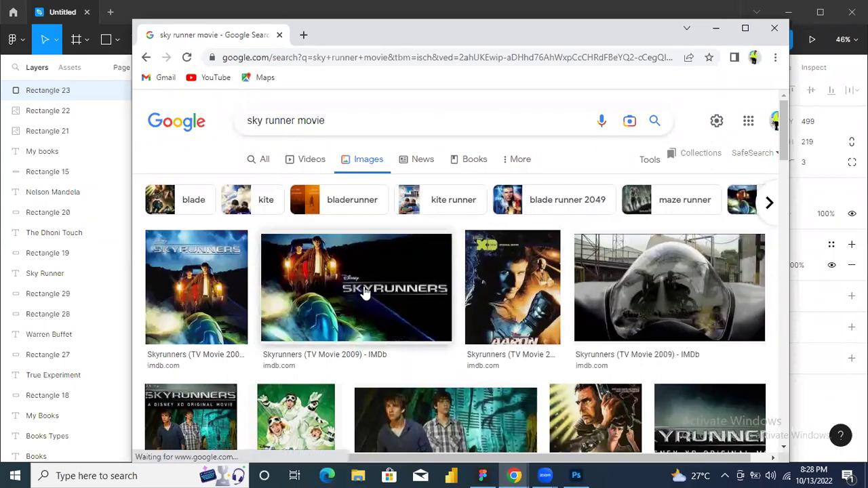
Copy the "Skyrunners (TV Movie 2009)" poster image from IMDb and paste it into the Sky Runner placeholder in Figma
scroll(364, 292, down, 5)
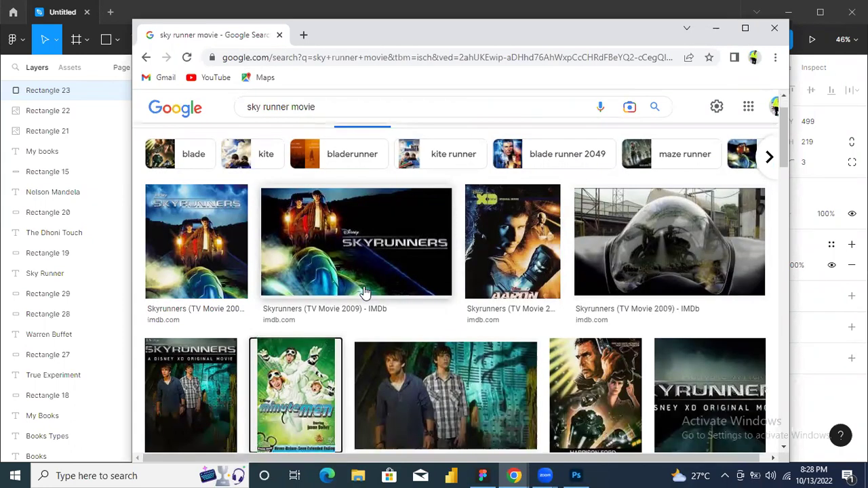
scroll(364, 292, up, 5)
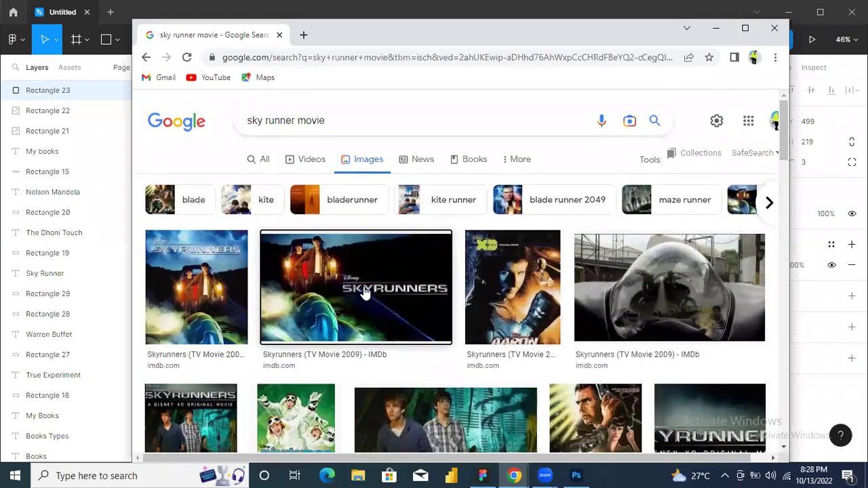
click(191, 290)
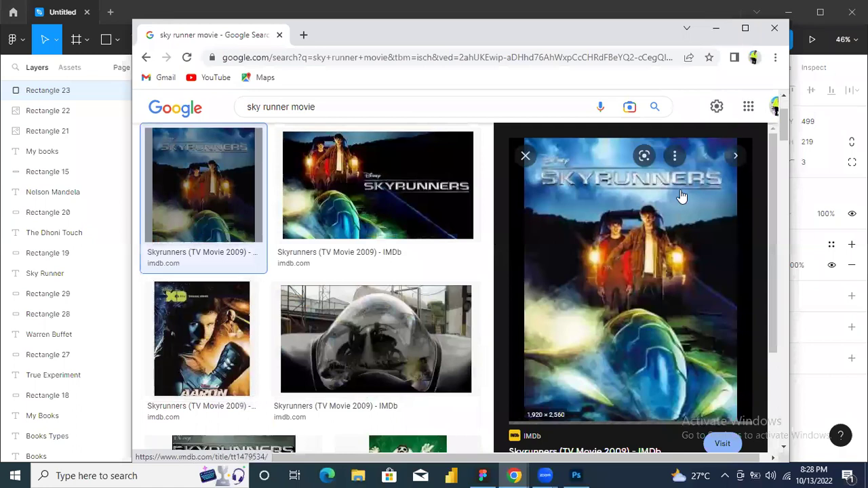
right_click(620, 244)
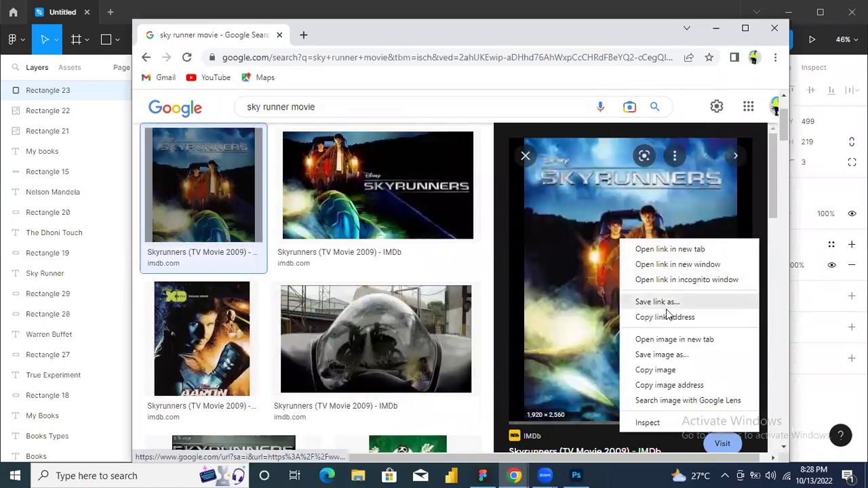
click(650, 369)
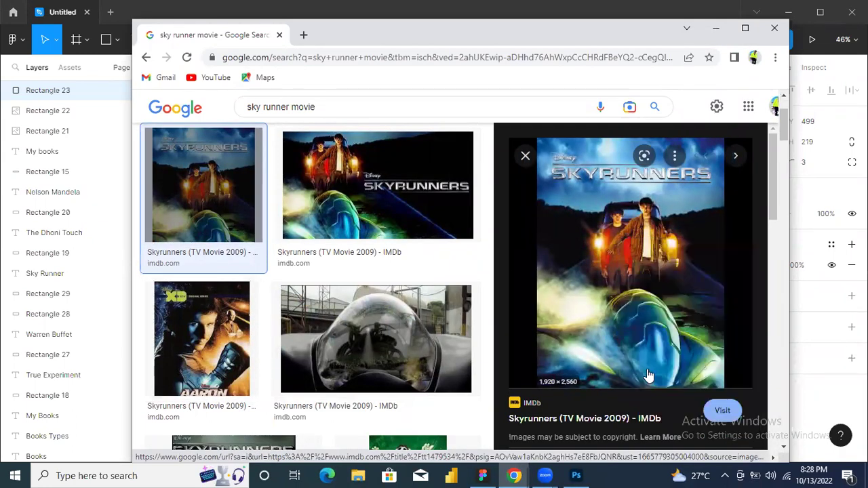
click(481, 474)
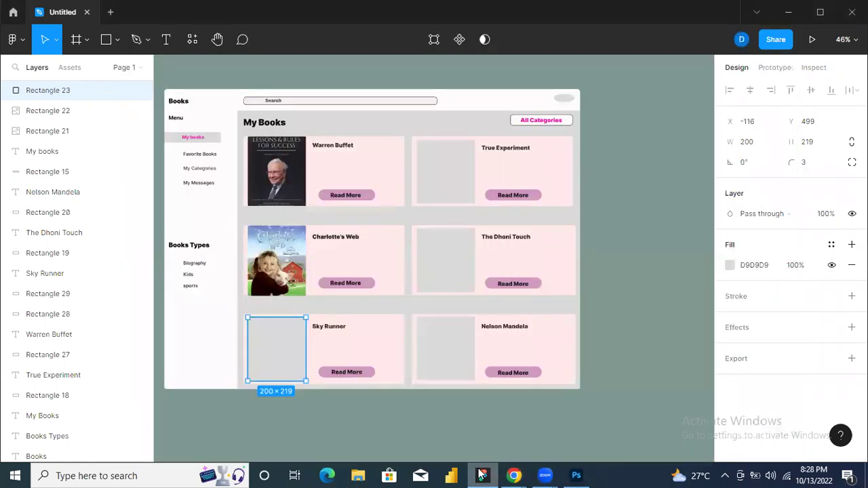
right_click(276, 350)
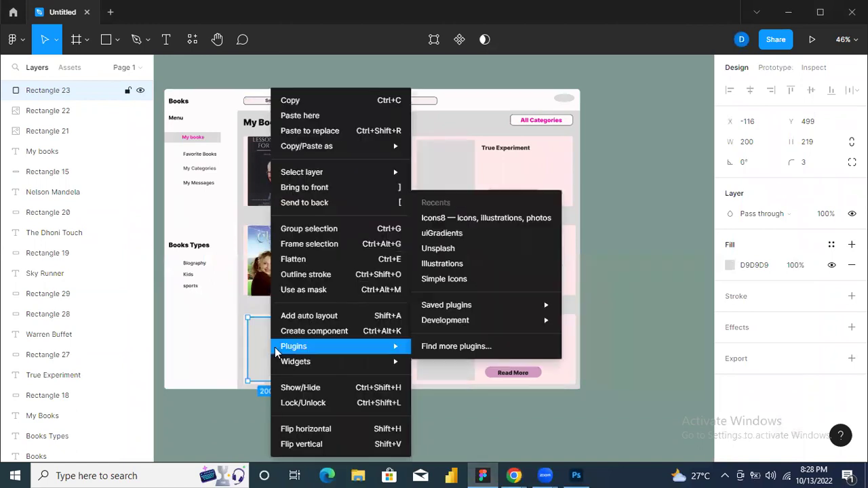
click(302, 117)
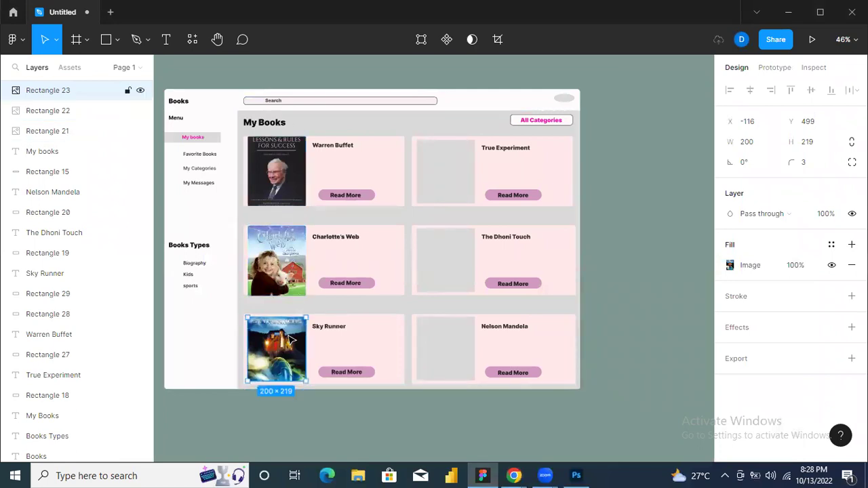
Stretch the Sky Runner cover to 200 × 241 at Y 488, matching the Charlotte's Web cover's size
key(Up)
key(Up)
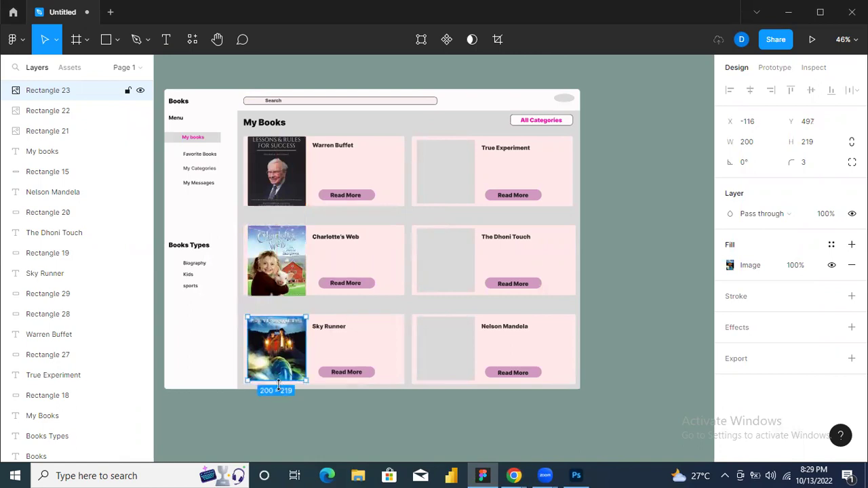
drag(275, 385, 281, 368)
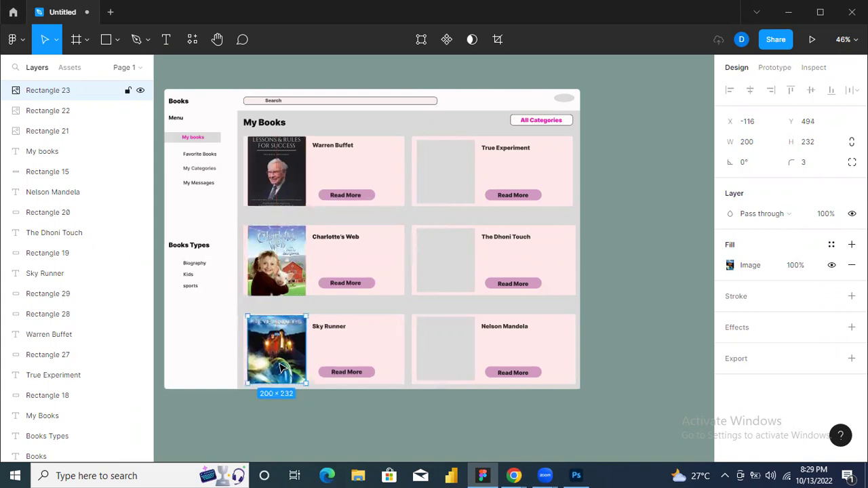
click(280, 266)
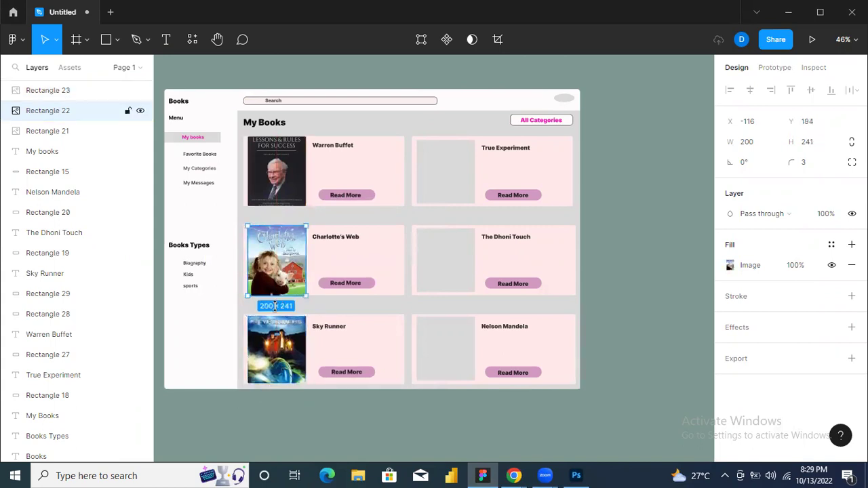
click(271, 333)
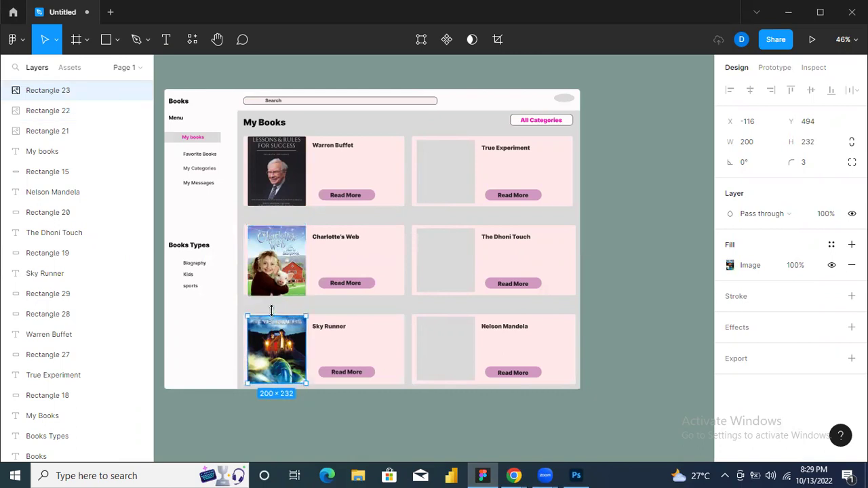
drag(271, 311, 271, 309)
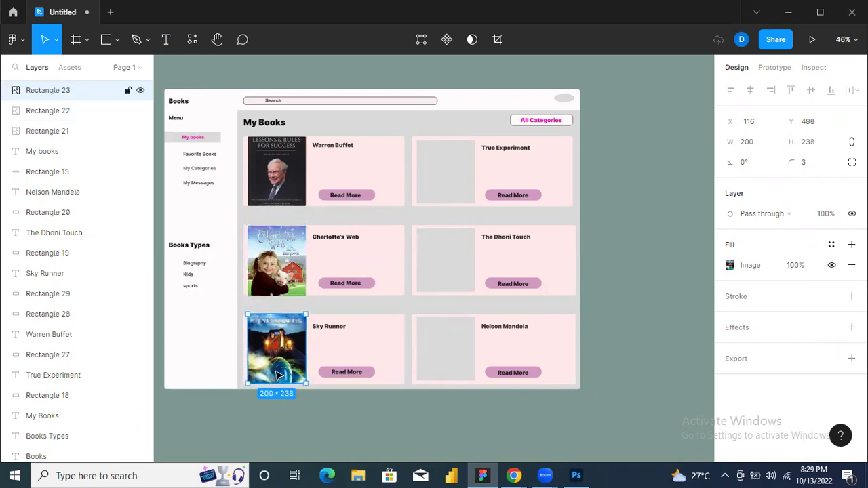
drag(274, 384, 274, 385)
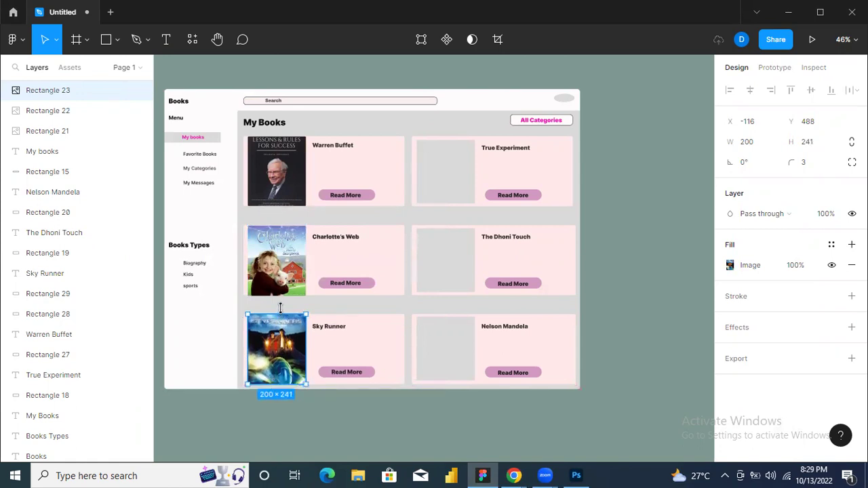
click(284, 279)
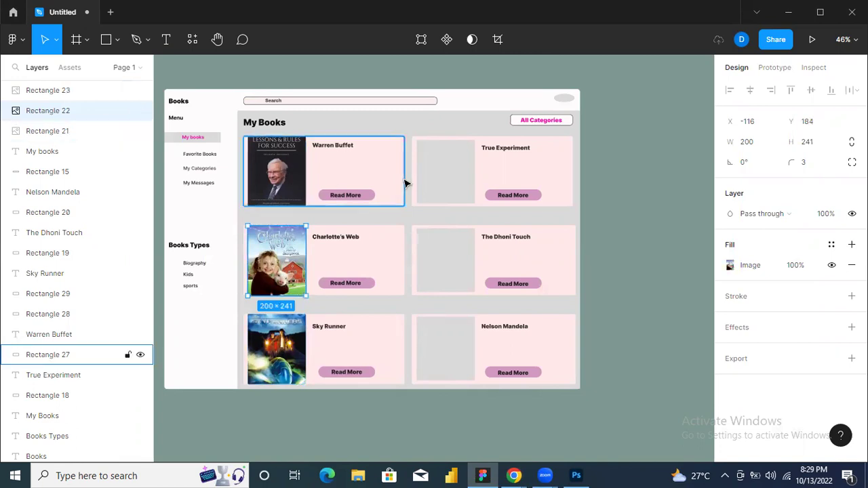
Select the True Experiment card's cover placeholder, switch to Chrome and enter "gandhi" as the new image search
double_click(465, 170)
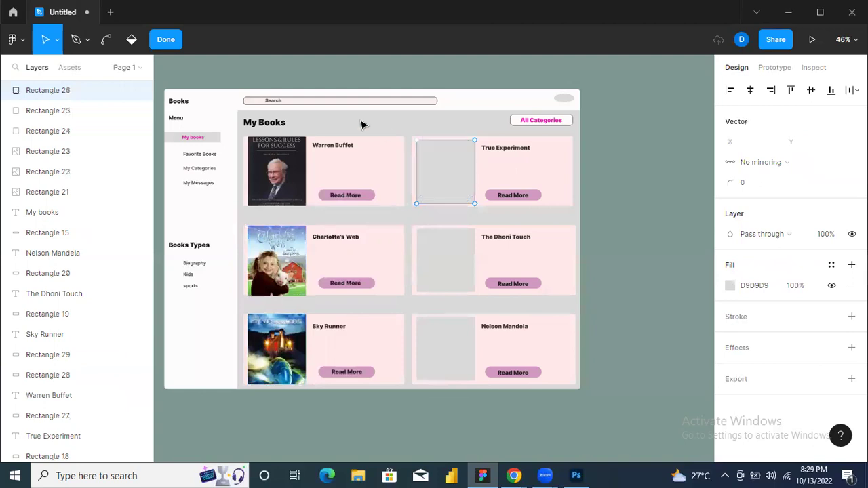
click(163, 41)
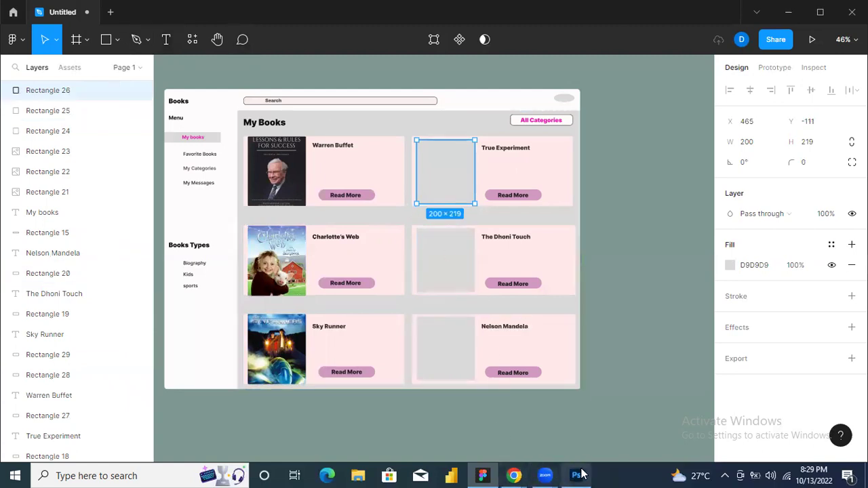
mouse_move(502, 475)
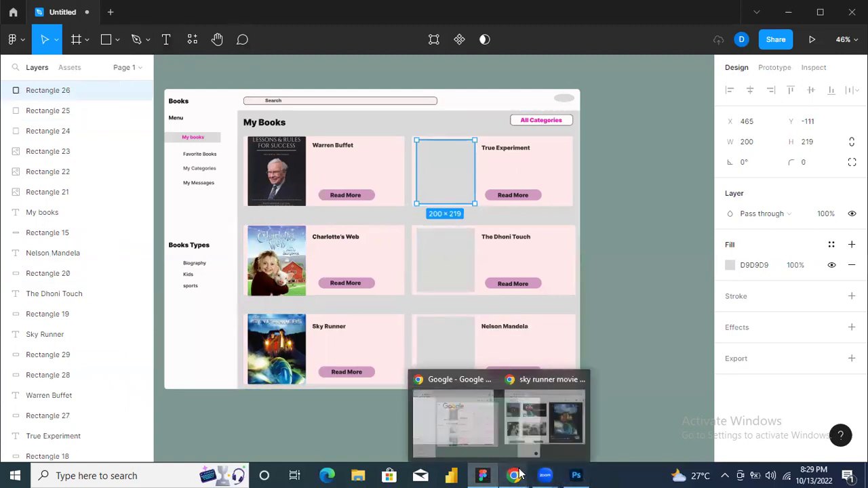
click(543, 434)
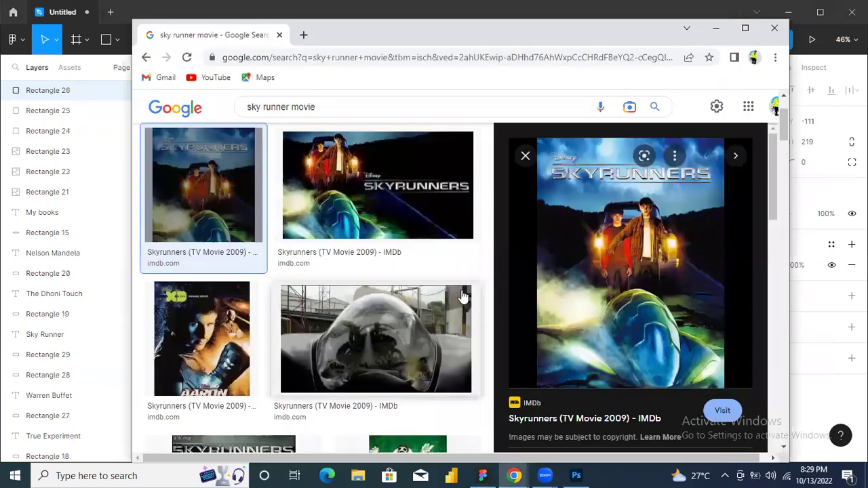
click(357, 106)
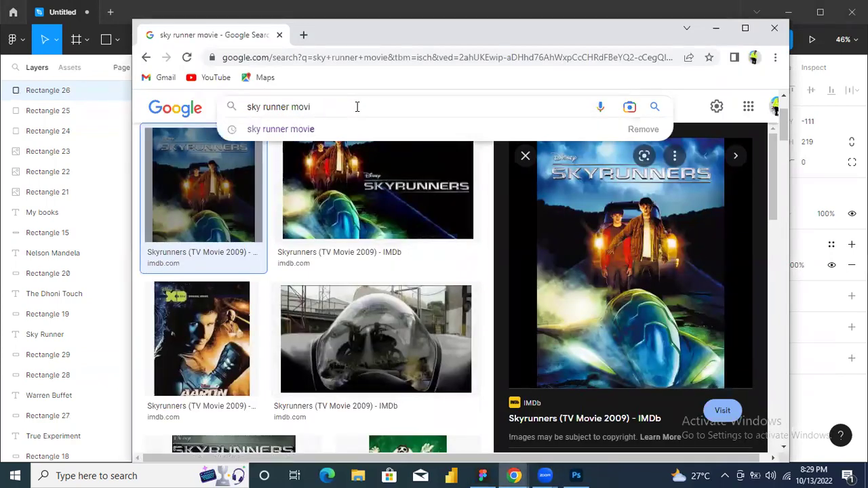
key(BackSpace)
key(BackSpace)
key(BackSpace)
key(BackSpace)
key(BackSpace)
key(BackSpace)
key(BackSpace)
key(BackSpace)
key(BackSpace)
key(BackSpace)
key(BackSpace)
key(BackSpace)
key(BackSpace)
key(BackSpace)
key(BackSpace)
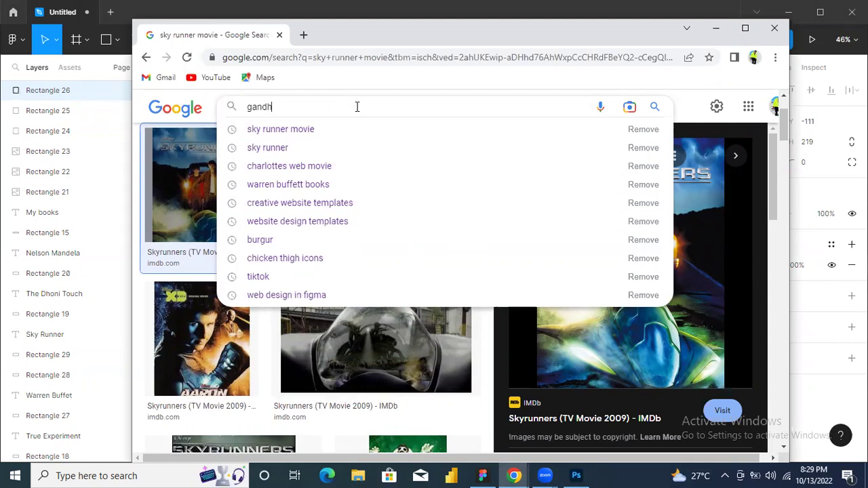
text(i)
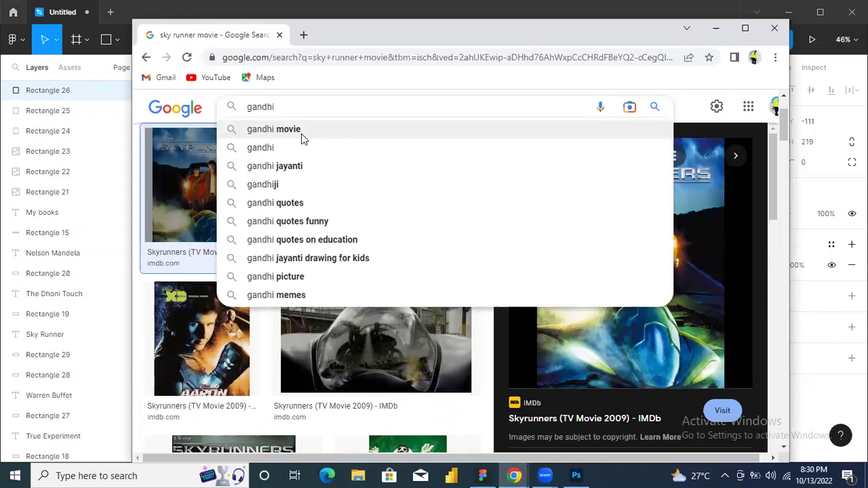
Search Google Images for "gandhi movie", and change the search to "gandhi books"
click(303, 132)
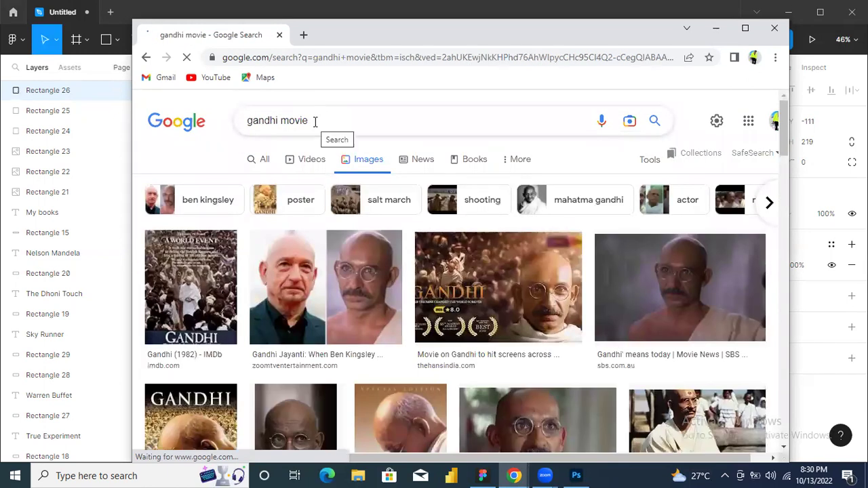
click(315, 123)
key(BackSpace)
key(BackSpace)
key(BackSpace)
key(BackSpace)
key(BackSpace)
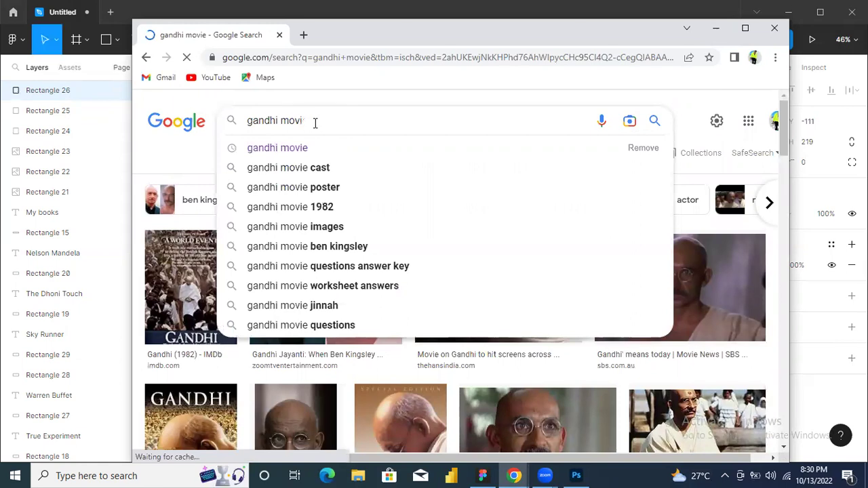
text(books)
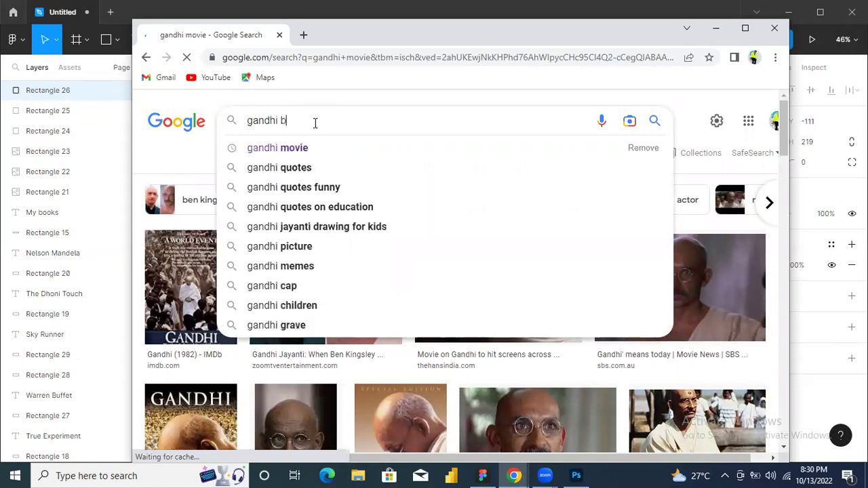
key(Return)
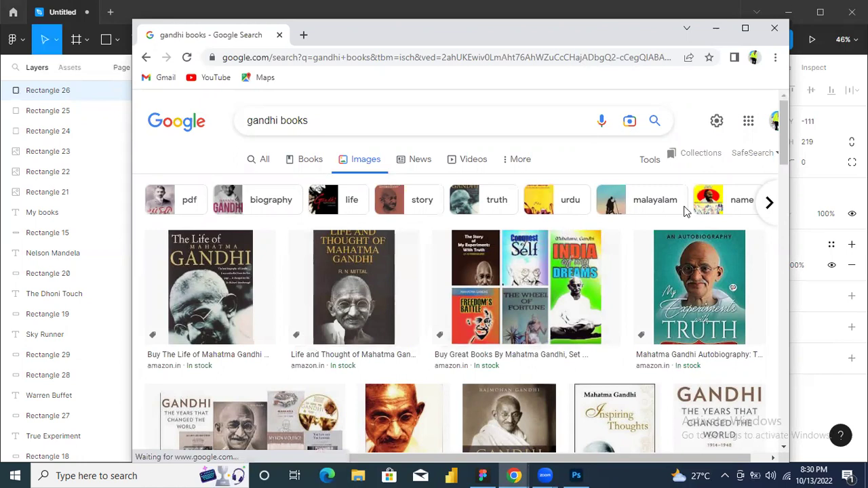
drag(788, 158, 781, 140)
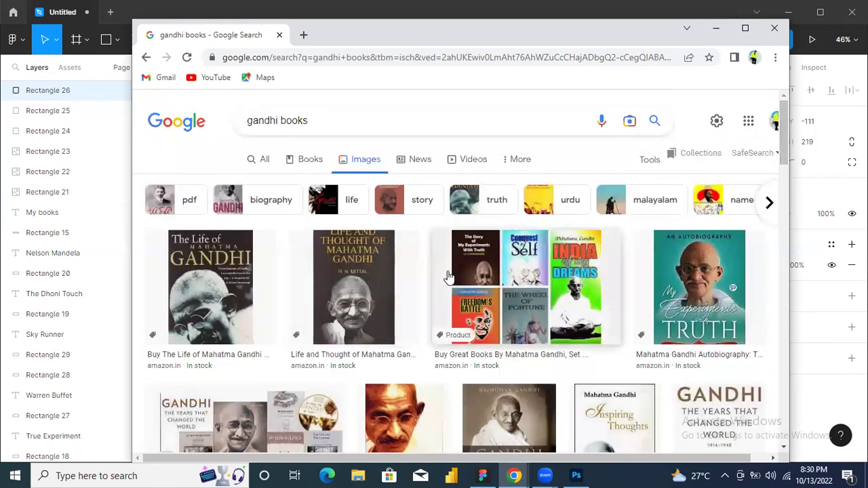
Open the "My Experiments with Truth" cover from the image results and copy the image
click(709, 274)
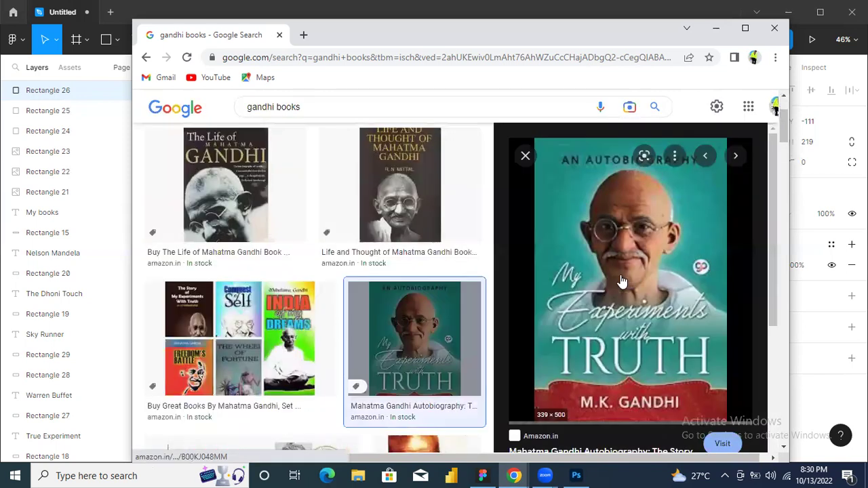
right_click(624, 235)
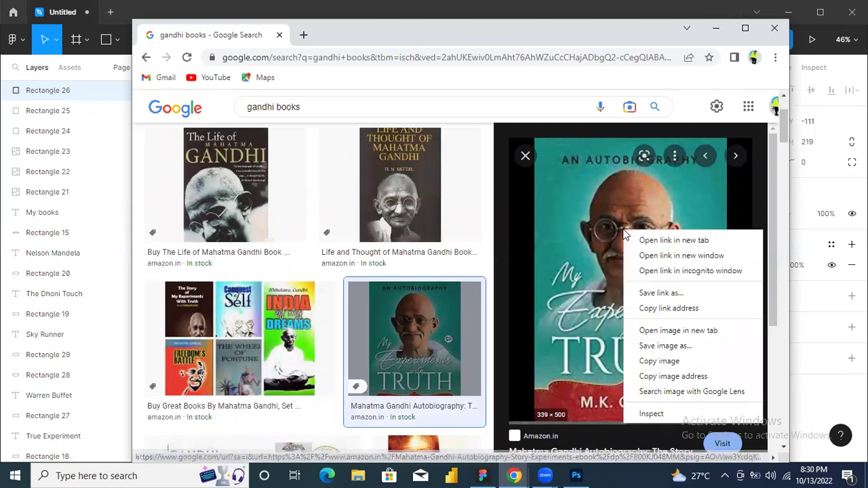
click(658, 361)
Switch to Figma, paste the cover into the True Experiment card's placeholder, and stretch it vertically to about 200 × 240
click(483, 475)
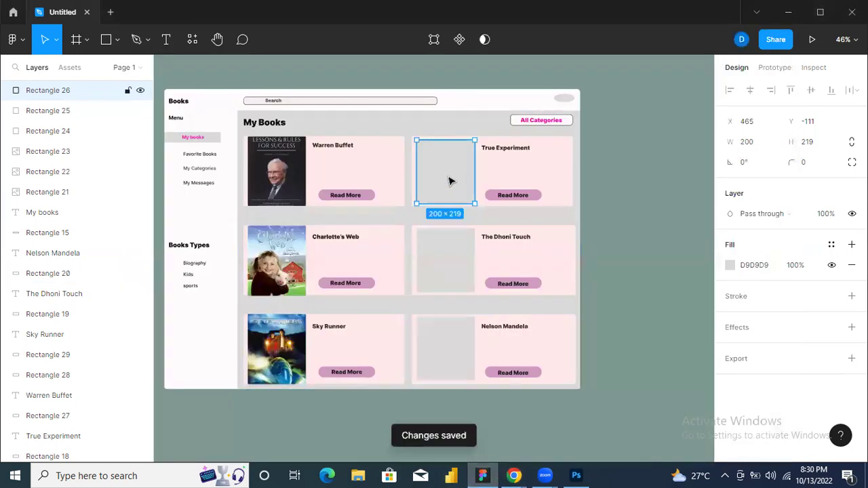
right_click(449, 178)
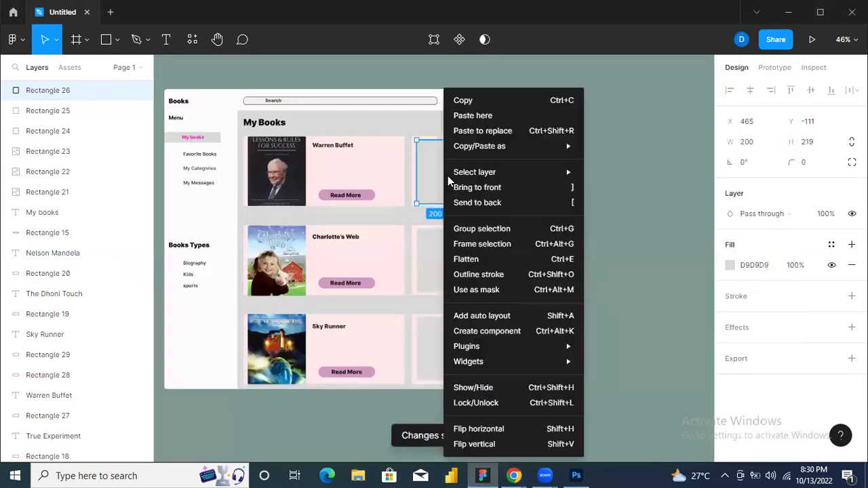
click(481, 117)
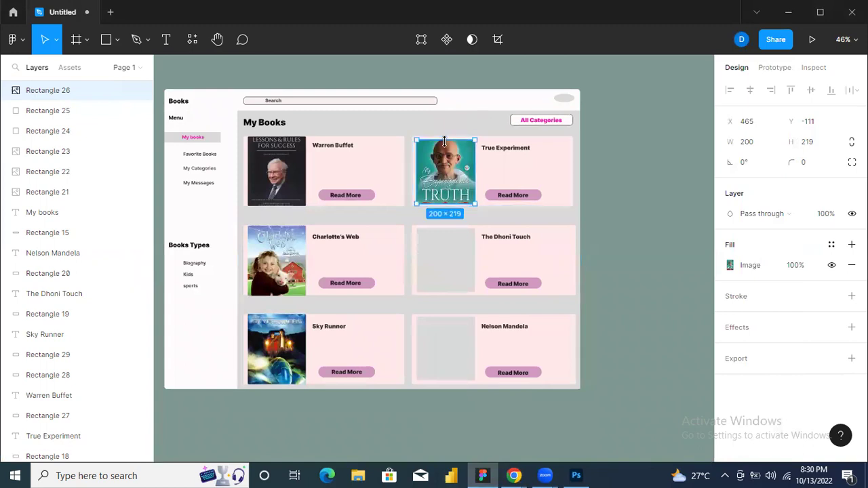
drag(451, 138, 448, 135)
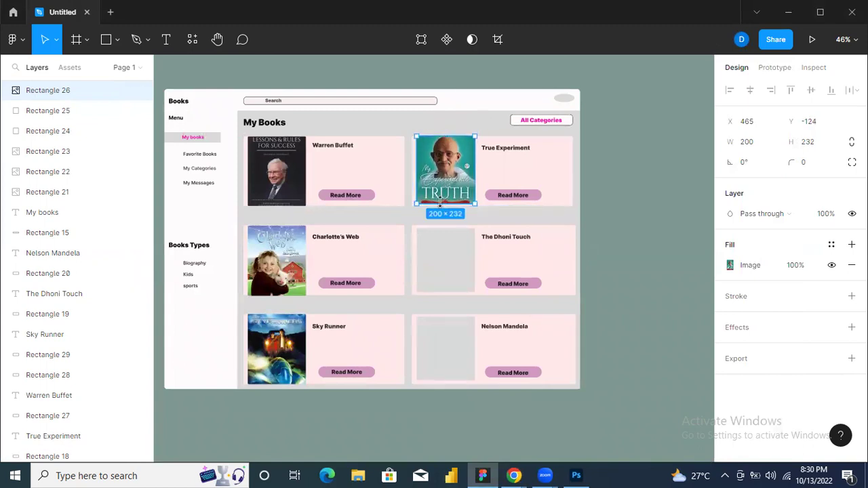
drag(440, 203, 440, 205)
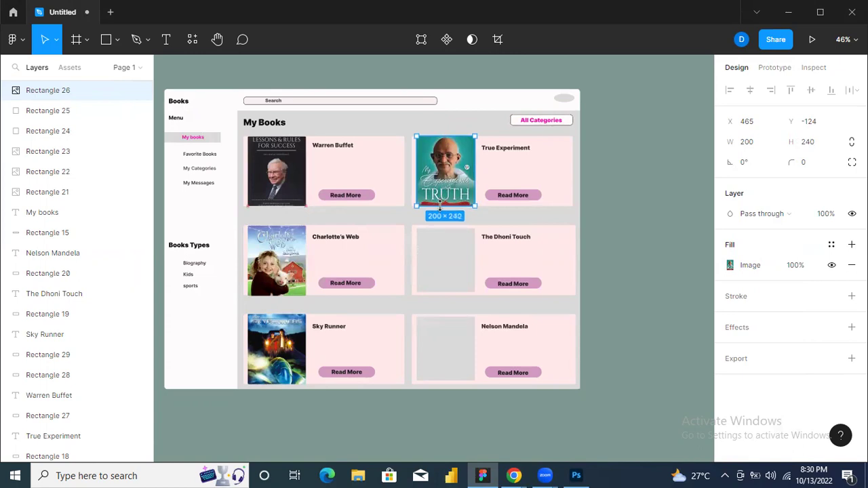
Select the placeholder on The Dhoni Touch card, switch to Chrome and search Google Images for "dhoni touch books"
click(439, 266)
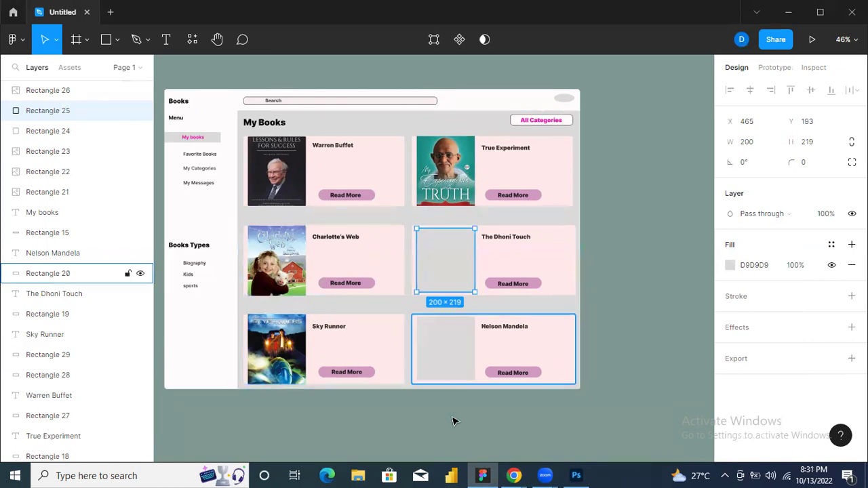
mouse_move(514, 474)
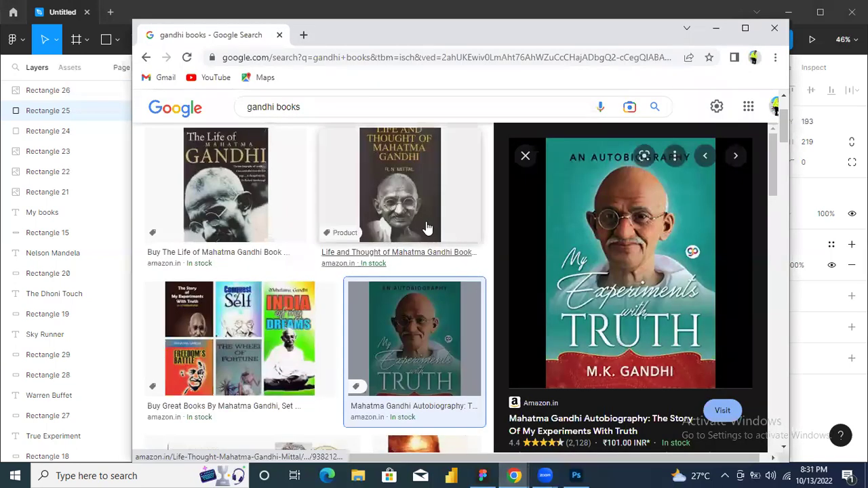
click(318, 109)
key(BackSpace)
key(BackSpace)
key(BackSpace)
key(BackSpace)
key(BackSpace)
key(BackSpace)
key(BackSpace)
key(BackSpace)
key(BackSpace)
key(BackSpace)
key(BackSpace)
key(BackSpace)
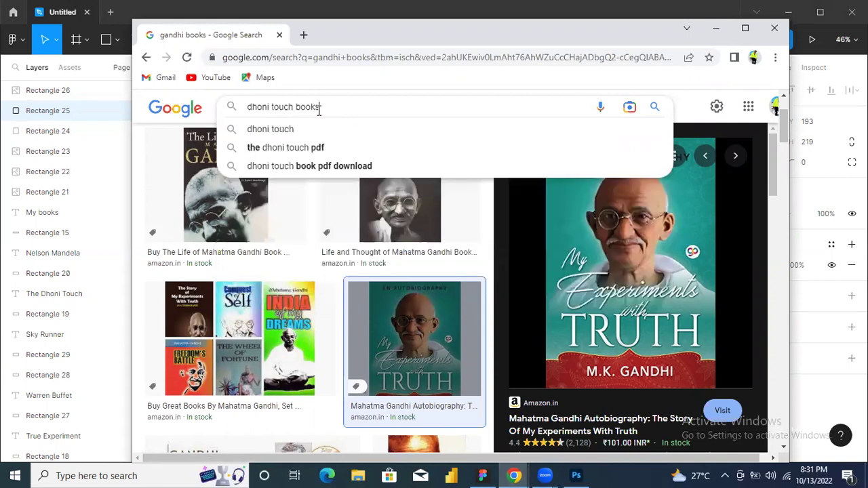
key(Return)
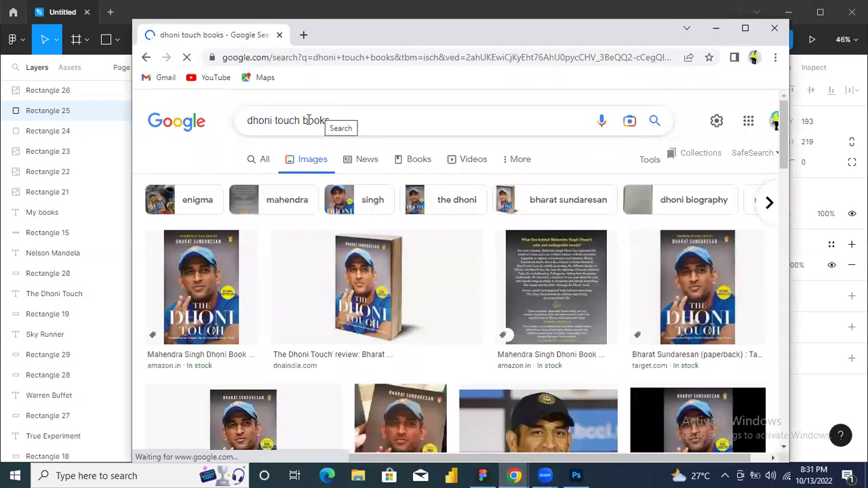
Open the first "The Dhoni Touch" cover in the image results and copy the image
click(209, 290)
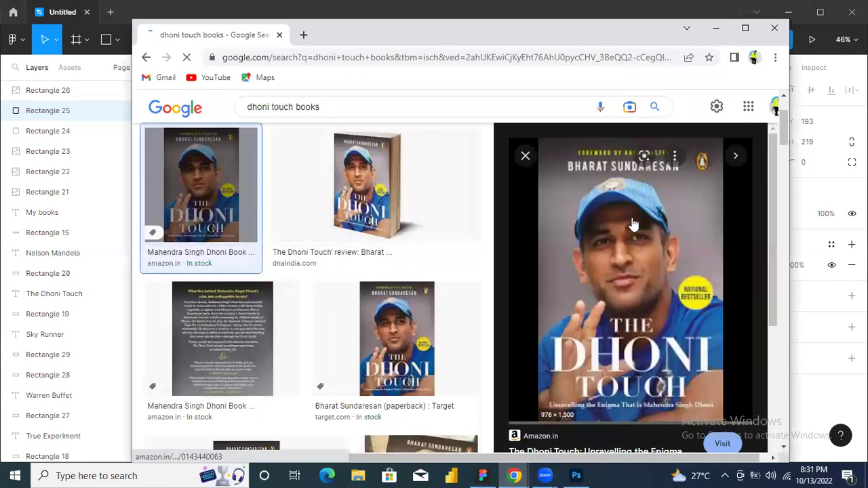
right_click(632, 223)
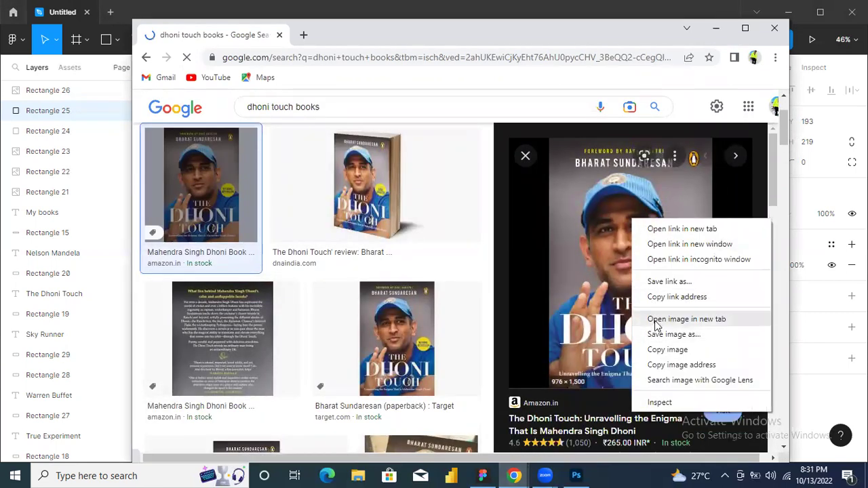
click(658, 349)
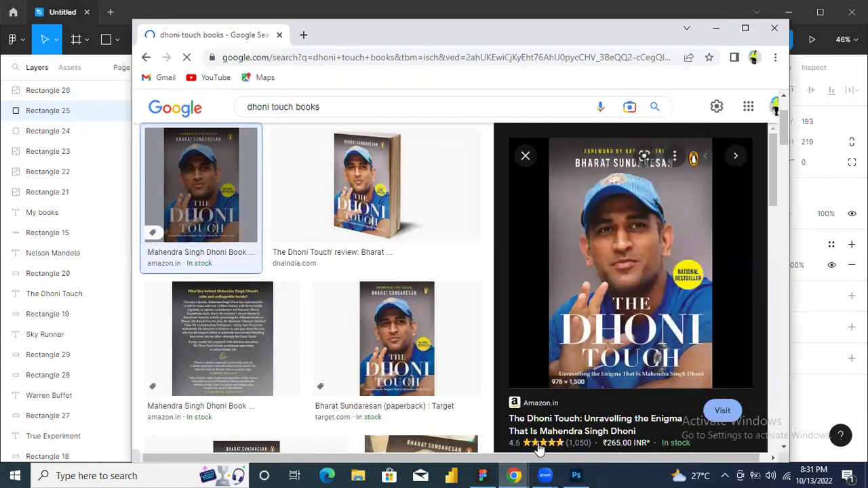
Switch to Figma, paste the cover into The Dhoni Touch card's placeholder, and stretch it vertically to about 200 × 243
click(482, 476)
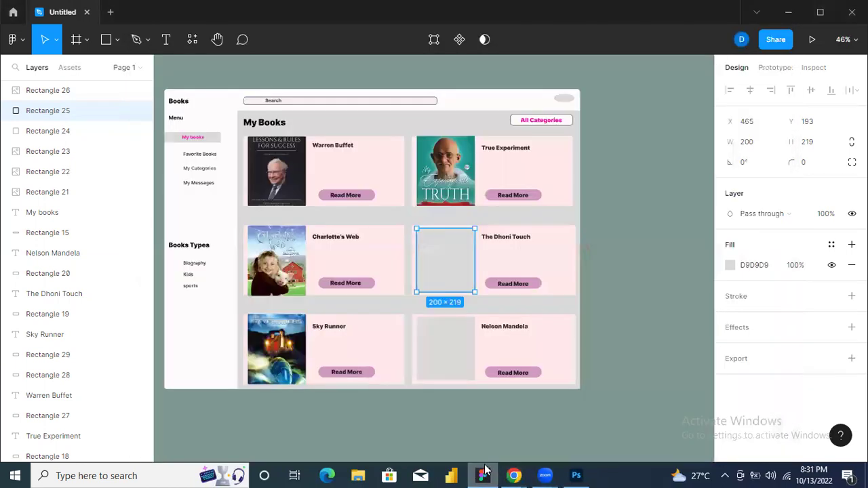
right_click(447, 269)
mouse_move(465, 142)
click(460, 117)
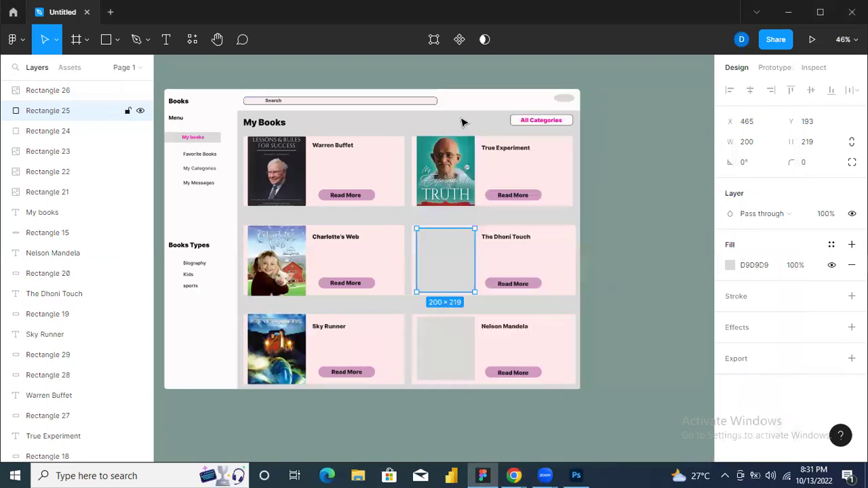
click(442, 275)
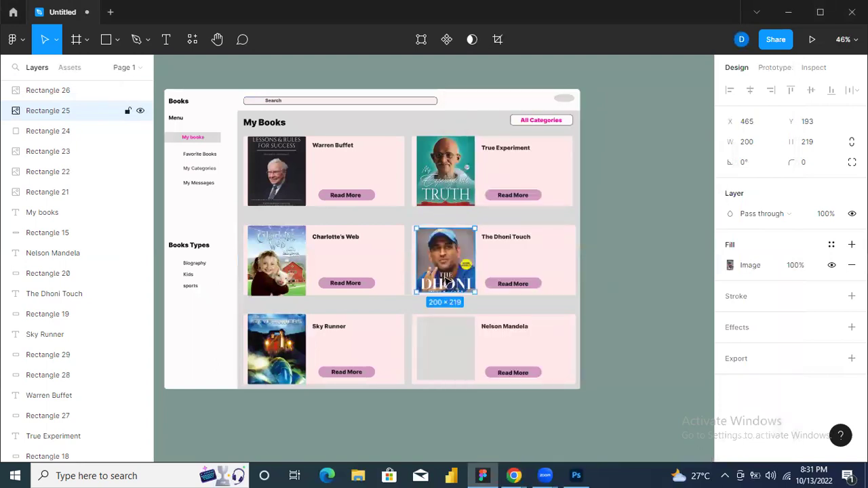
drag(445, 296, 445, 299)
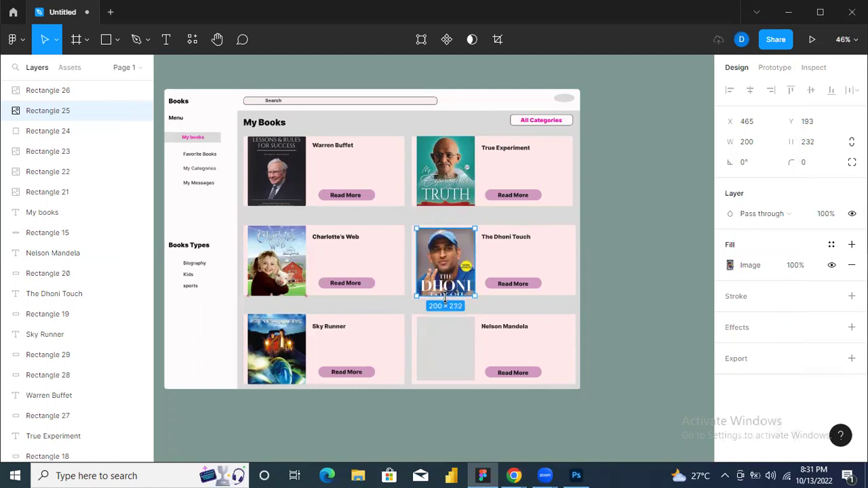
drag(444, 225, 445, 219)
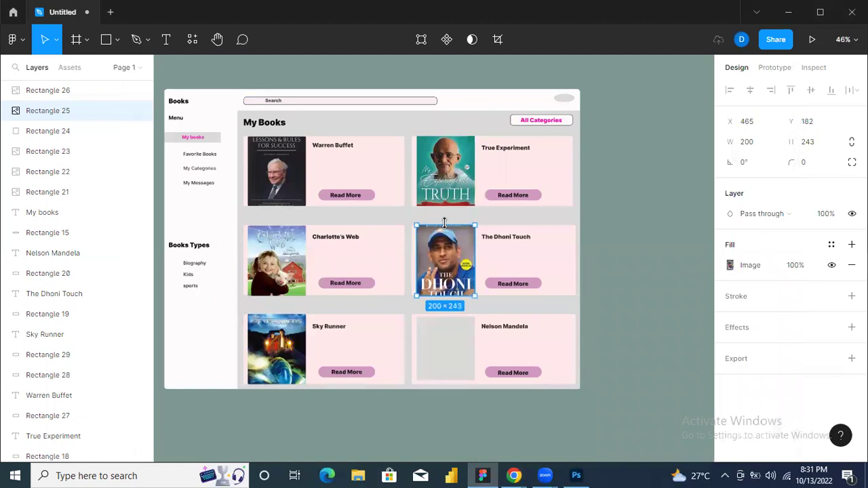
Select the placeholder on the Nelson Mandela card, switch to Chrome and search Google Images for "nelson mandela books"
click(447, 348)
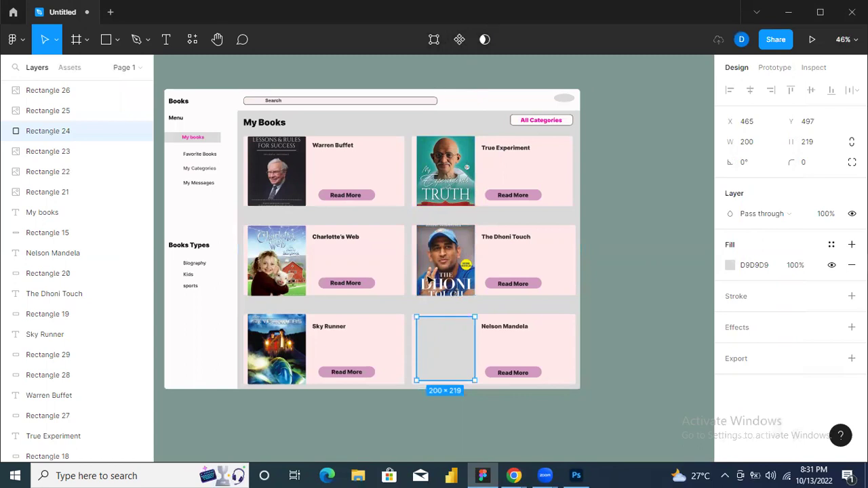
click(513, 475)
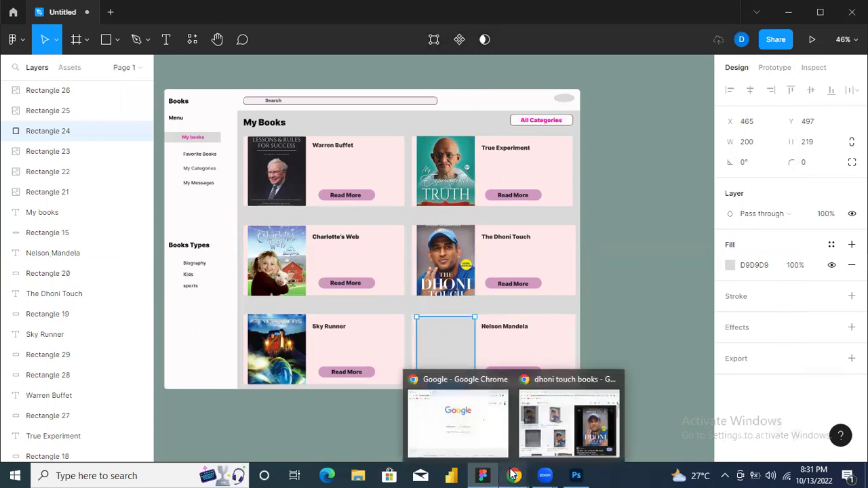
click(547, 419)
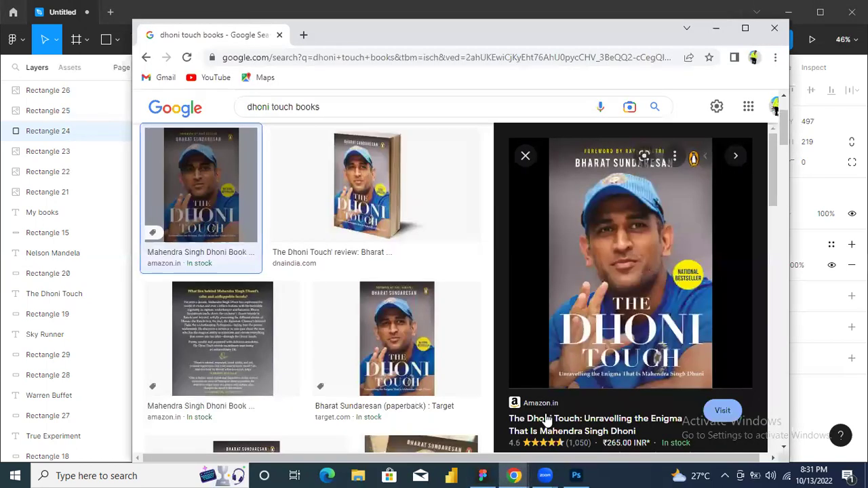
click(332, 106)
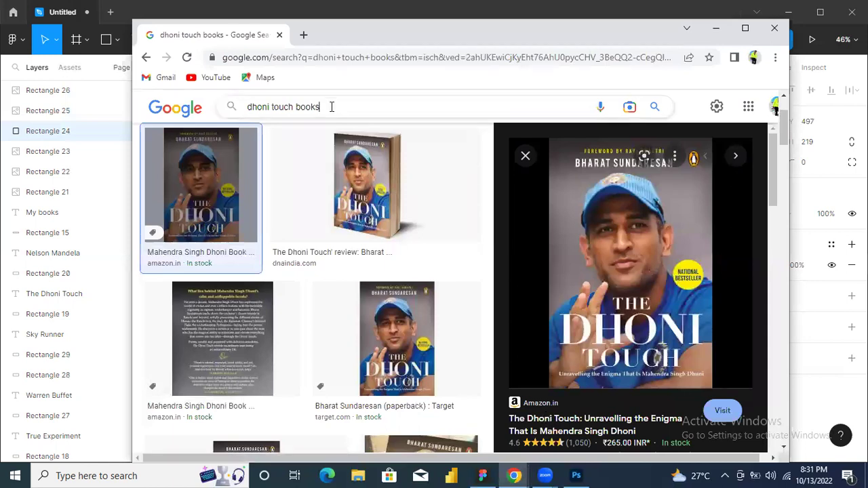
key(BackSpace)
key(BackSpace)
key(BackSpace)
key(BackSpace)
key(BackSpace)
key(BackSpace)
key(BackSpace)
key(BackSpace)
key(BackSpace)
key(BackSpace)
key(BackSpace)
key(BackSpace)
key(BackSpace)
key(BackSpace)
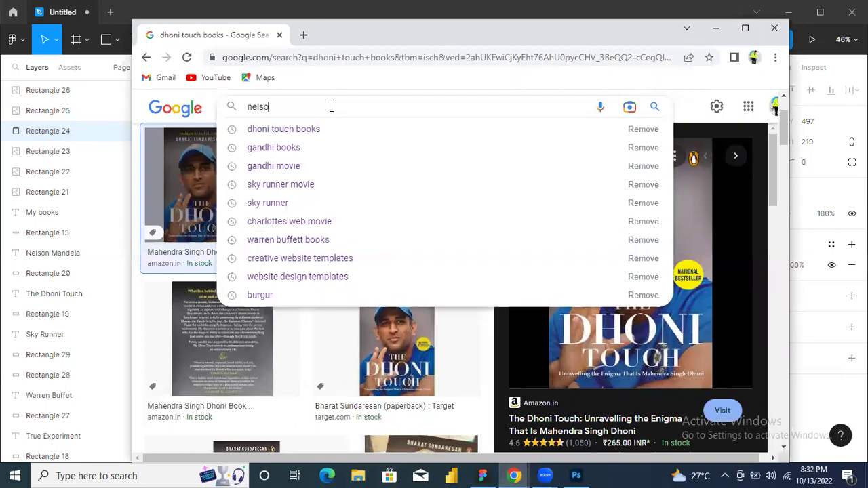
text(nelson mandela)
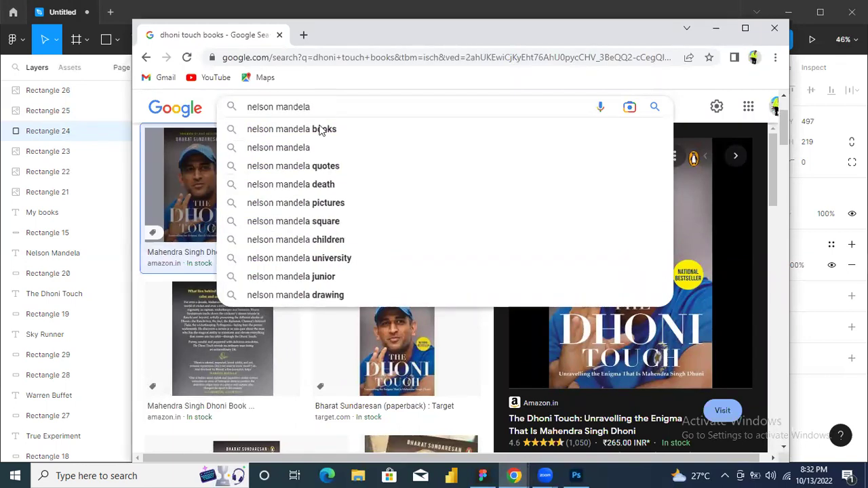
click(314, 133)
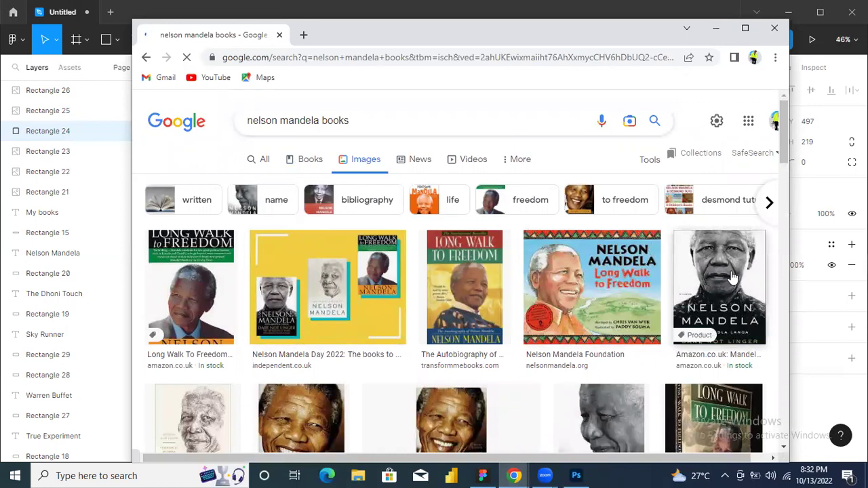
Open the "Dare Not Linger" cover from the image results and copy the image
click(727, 278)
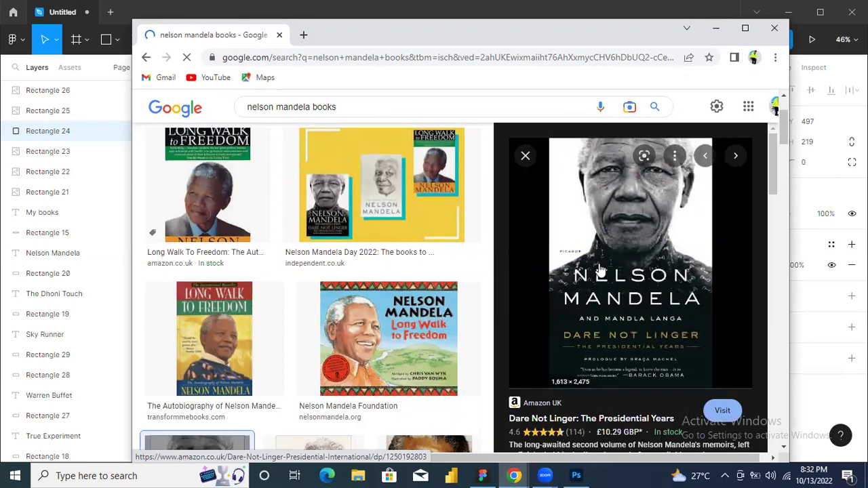
right_click(620, 250)
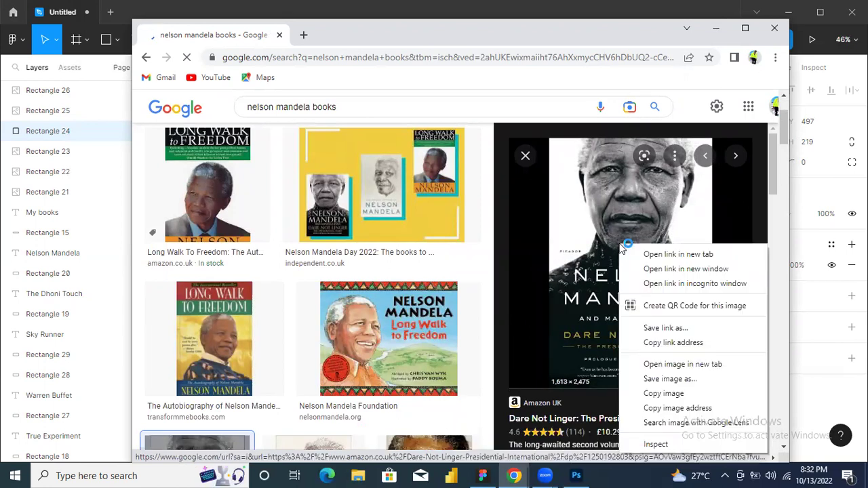
click(661, 393)
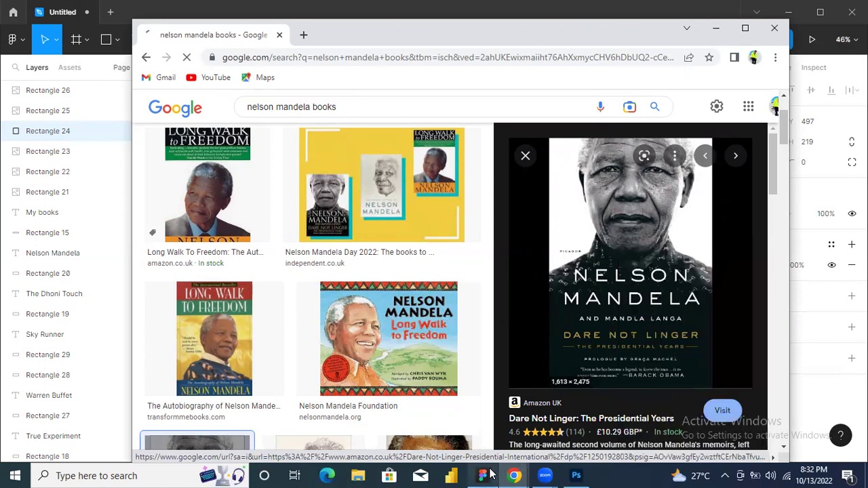
Switch to Figma, paste the cover into the Nelson Mandela card's placeholder, and stretch it upward to about 200 × 228
click(487, 475)
right_click(446, 340)
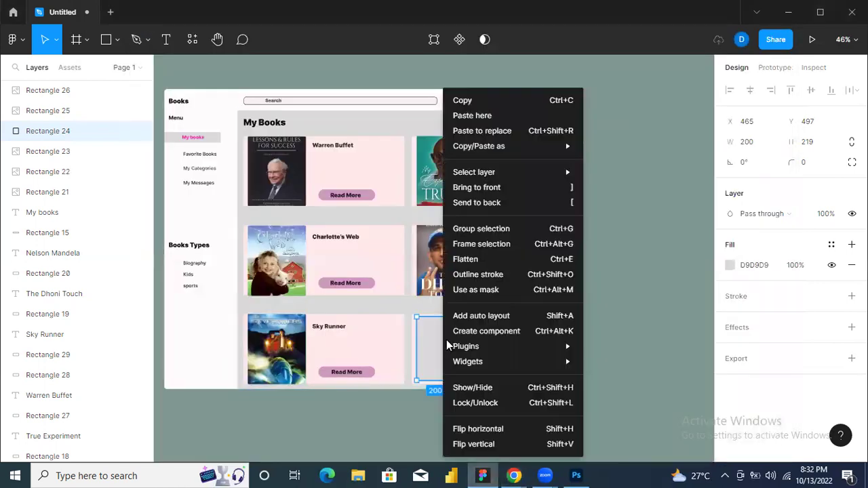
click(468, 115)
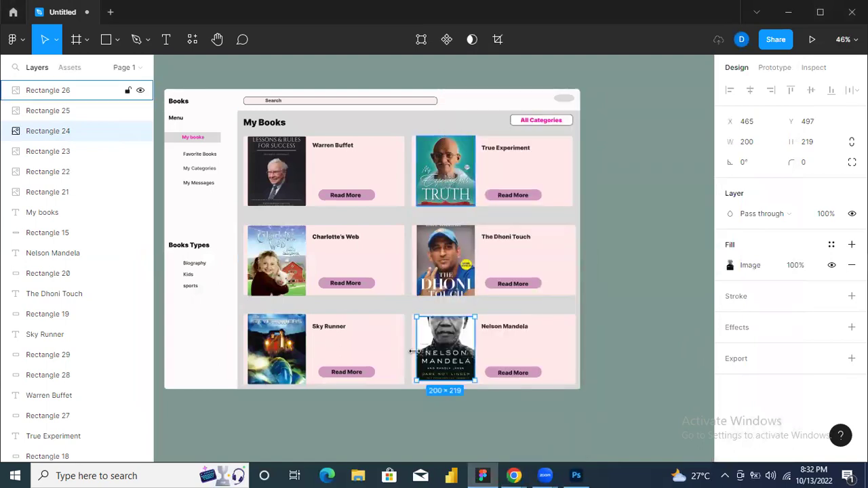
drag(442, 316, 441, 312)
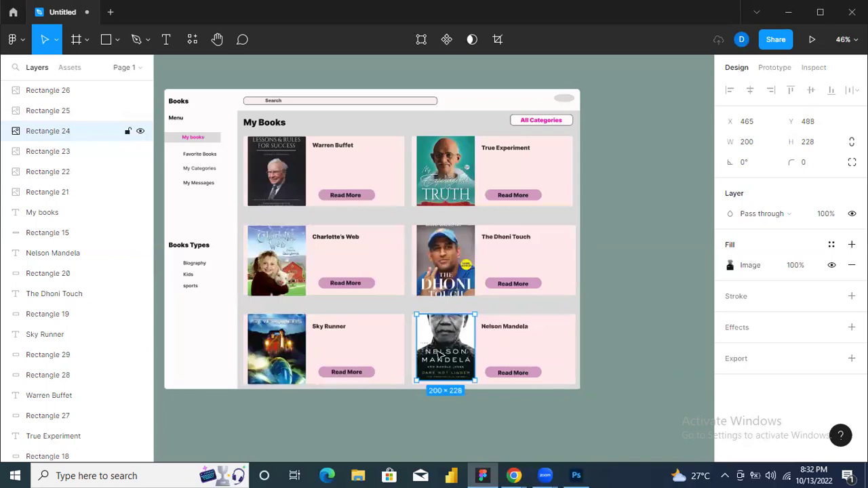
key(Delete)
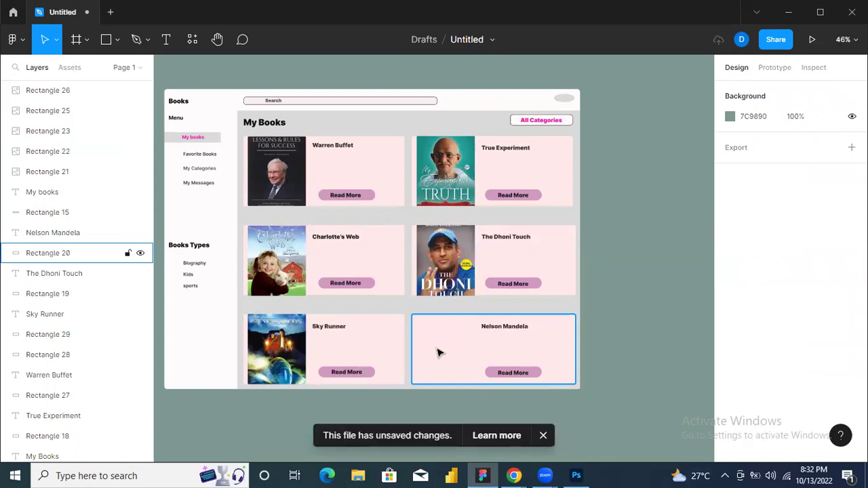
key(ctrl+z)
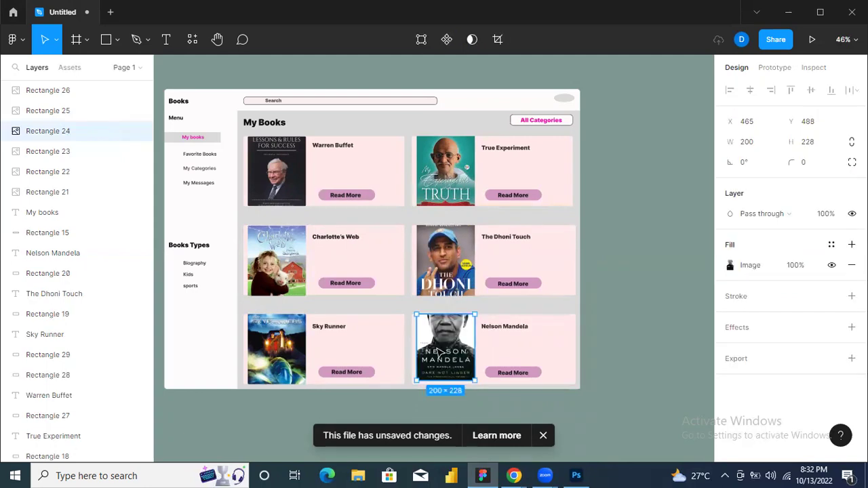
Switch to Chrome, open the "In The Words Of Nelson Mandela" cover from the related images, and copy the image
click(515, 474)
click(596, 418)
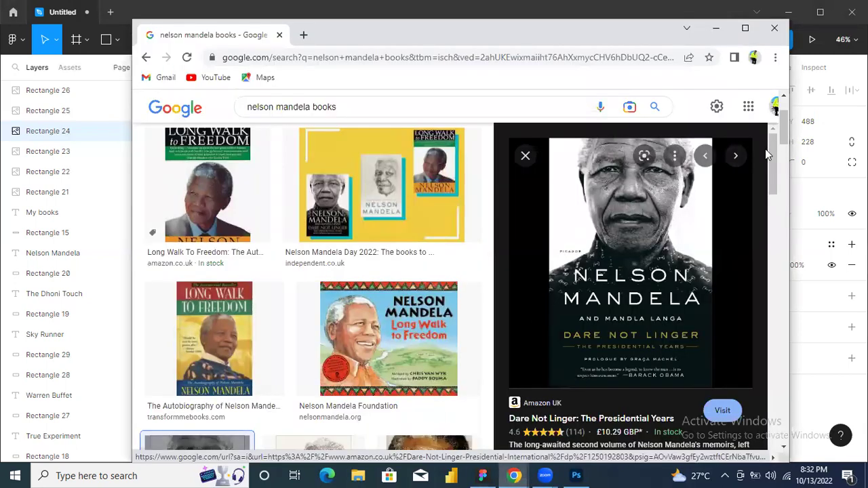
scroll(582, 188, down, 2)
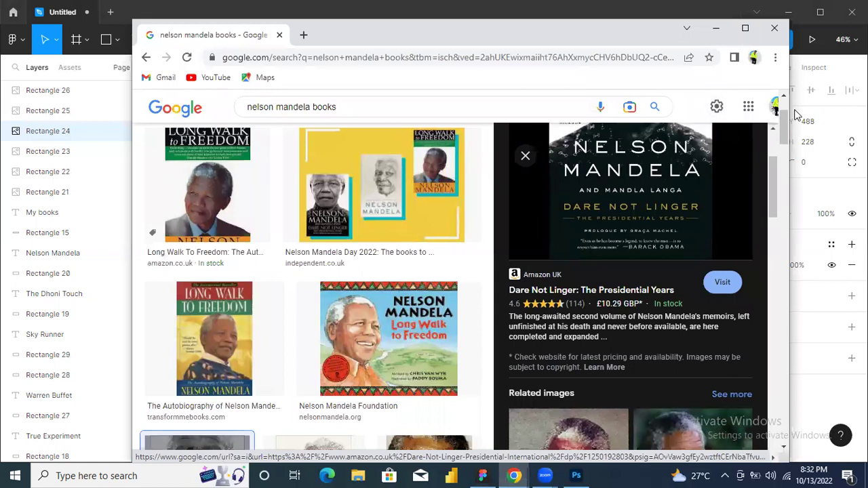
drag(784, 116, 783, 164)
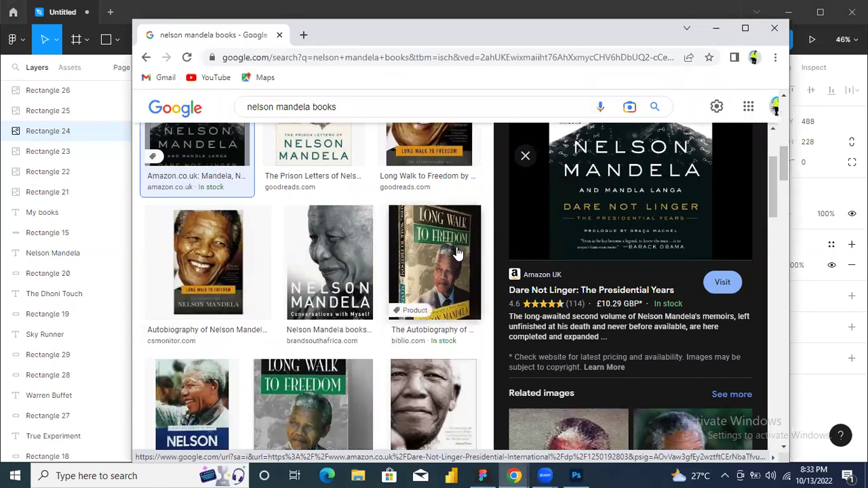
drag(776, 207, 774, 244)
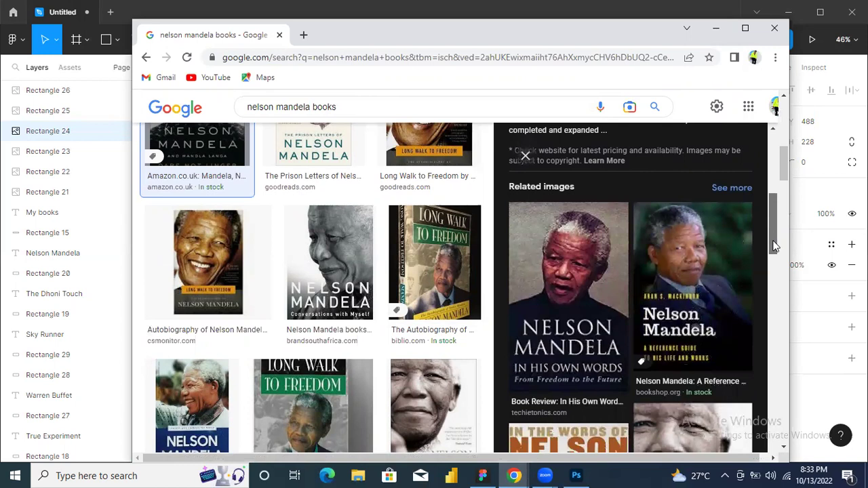
drag(773, 242, 770, 274)
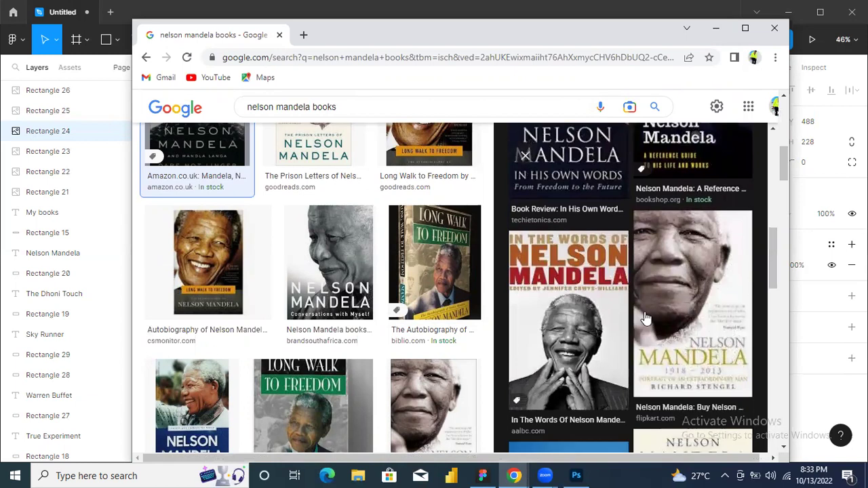
click(606, 319)
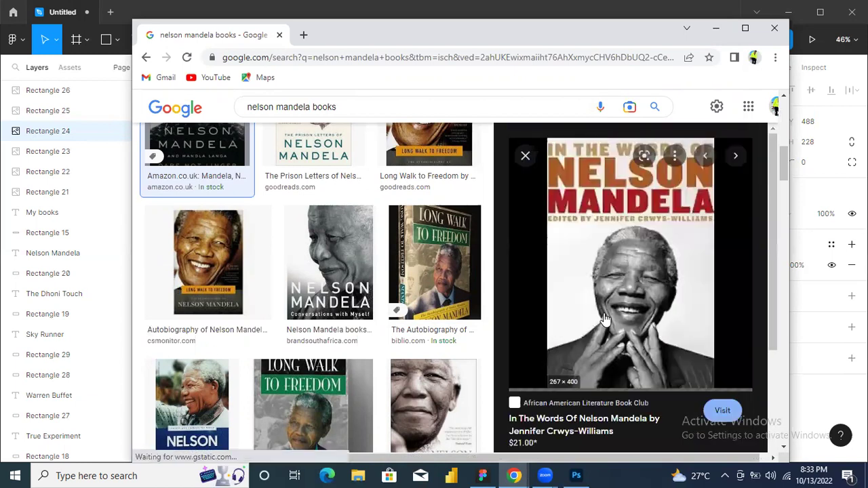
right_click(619, 216)
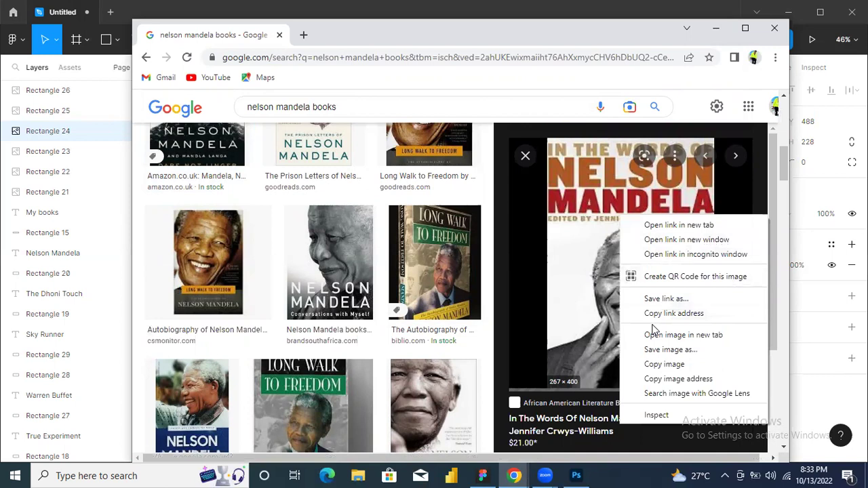
click(652, 364)
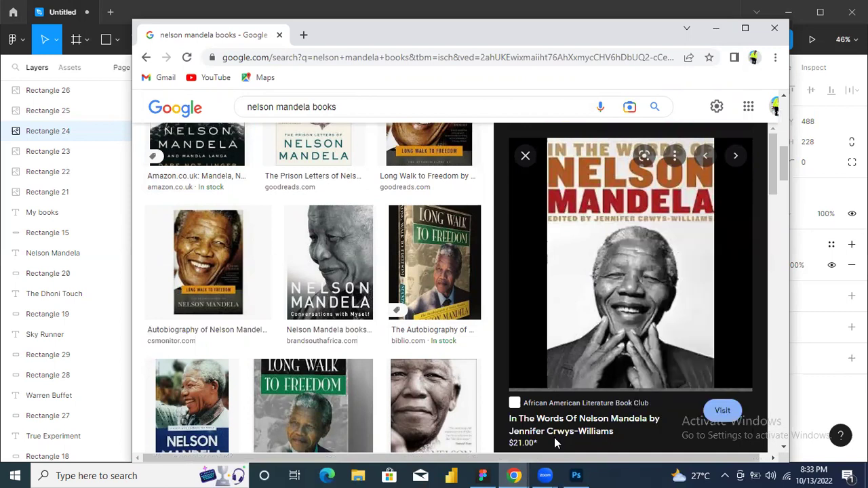
Switch to Figma and paste the "In The Words Of Nelson Mandela" cover into the Nelson Mandela card's image rectangle
click(483, 474)
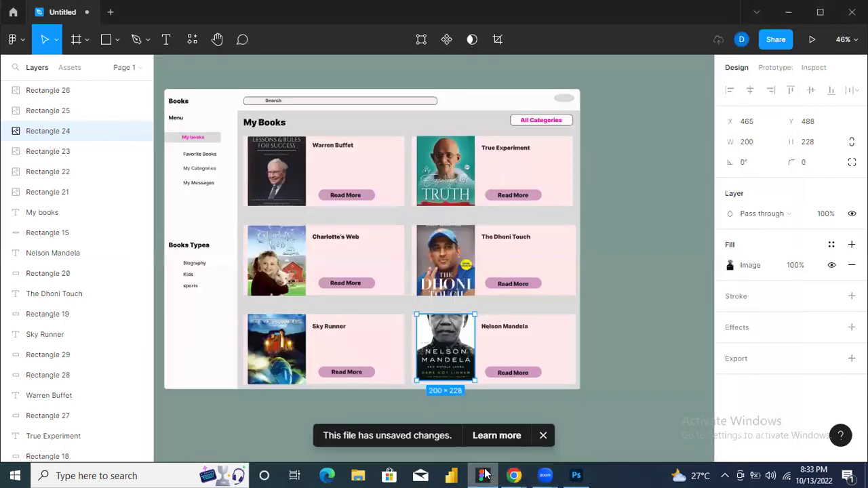
right_click(451, 344)
click(461, 119)
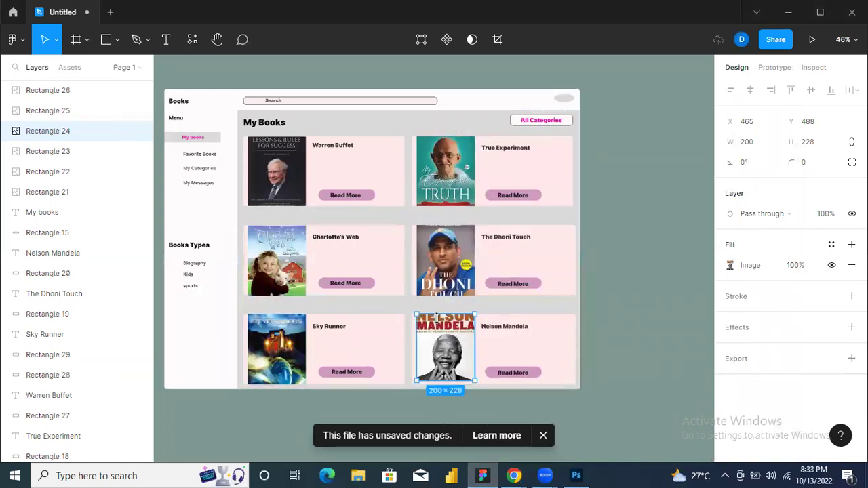
Browse further Nelson Mandela covers in Chrome's image results, then return to Figma to check the card design
click(515, 475)
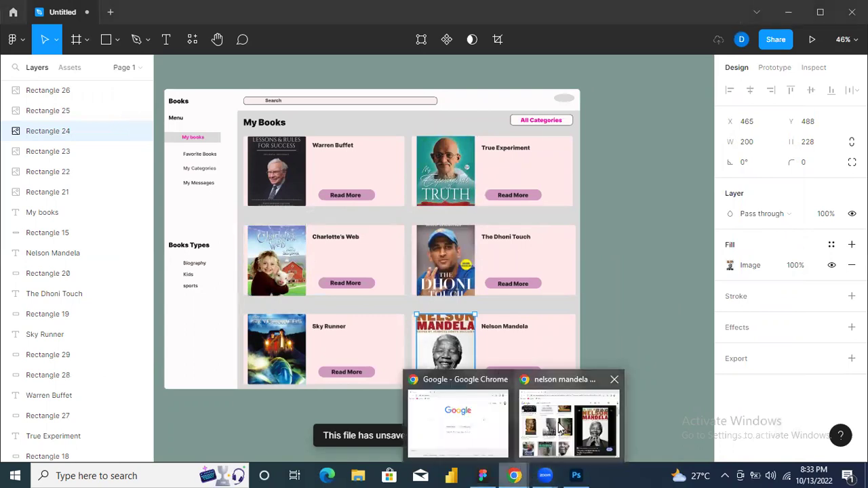
click(560, 424)
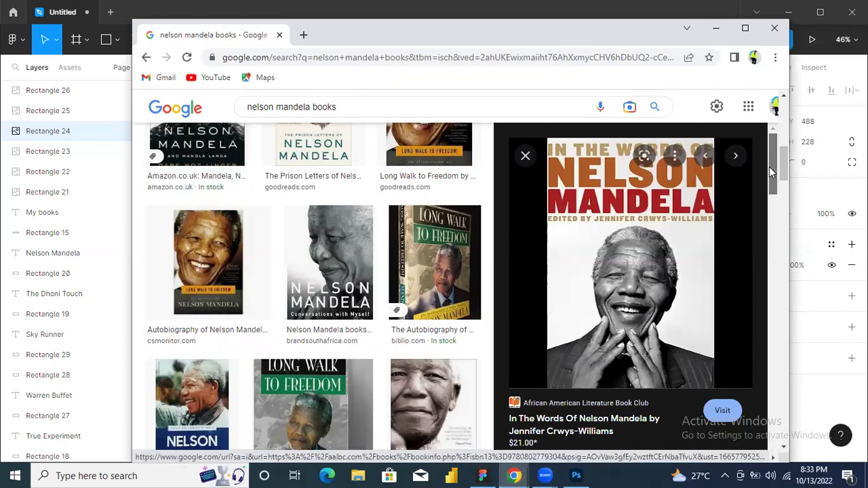
scroll(768, 166, down, 2)
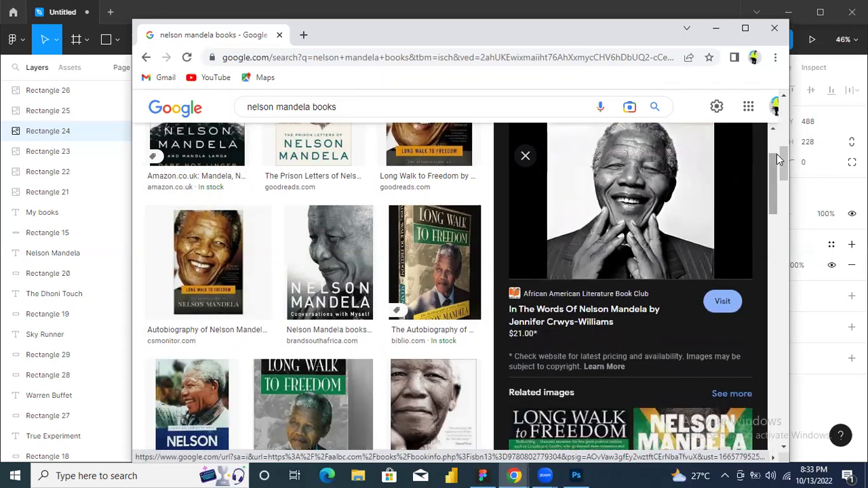
drag(783, 166, 780, 191)
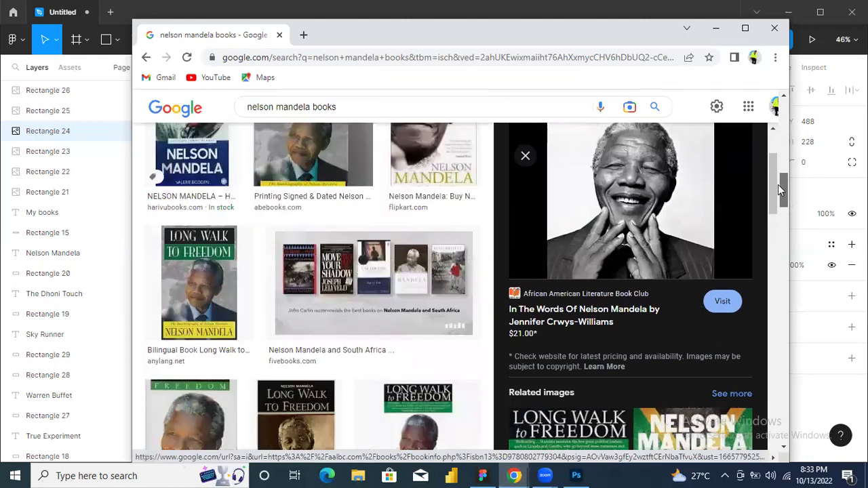
scroll(778, 184, down, 1)
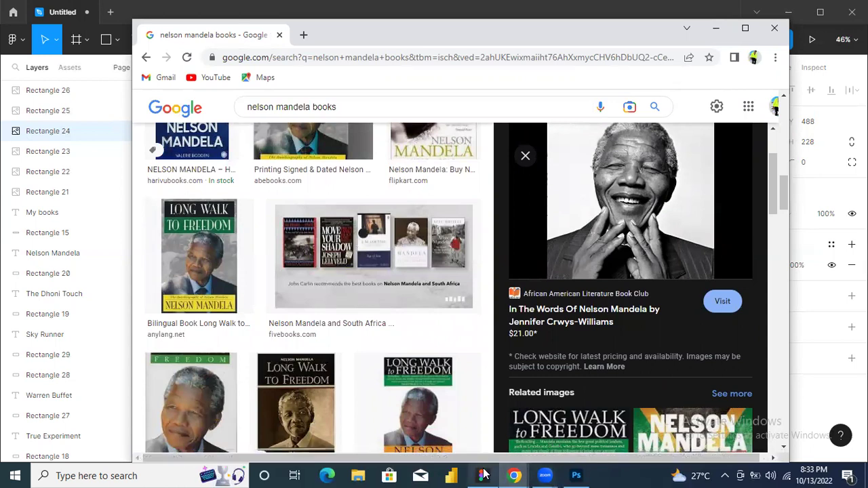
mouse_move(486, 475)
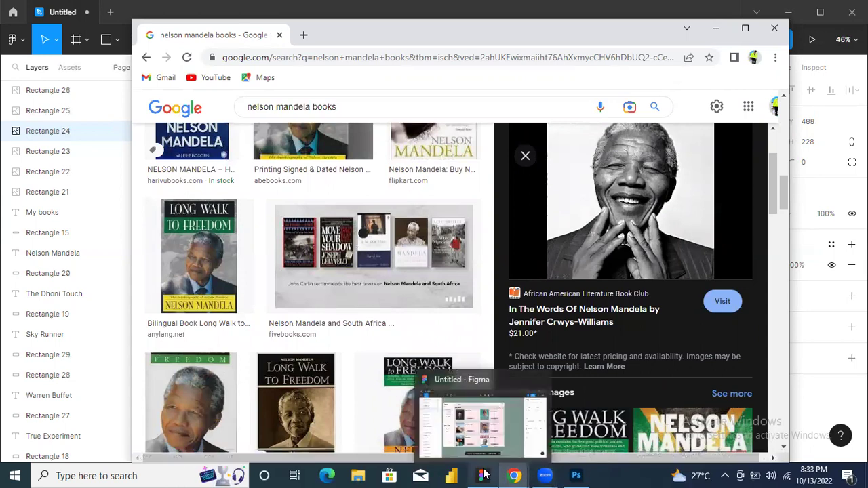
click(505, 436)
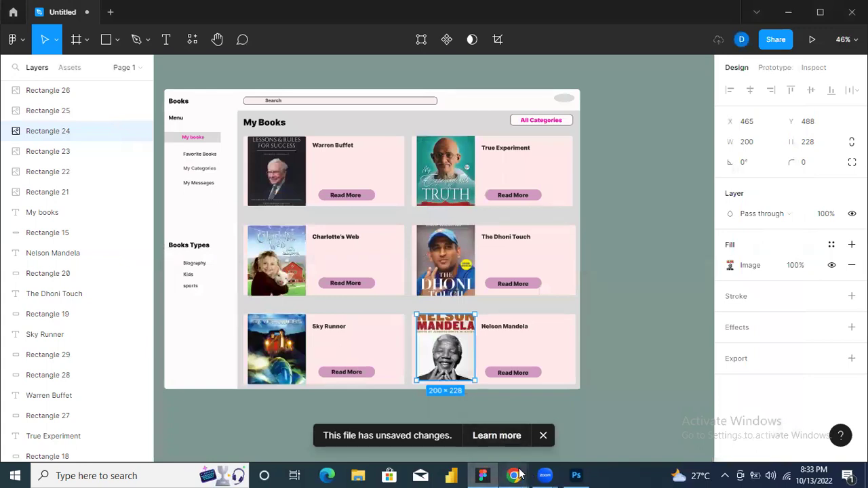
Switch to Chrome, open Wikipedia's "Long Walk to Freedom" cover from the image results, and copy the image
mouse_move(519, 475)
click(570, 417)
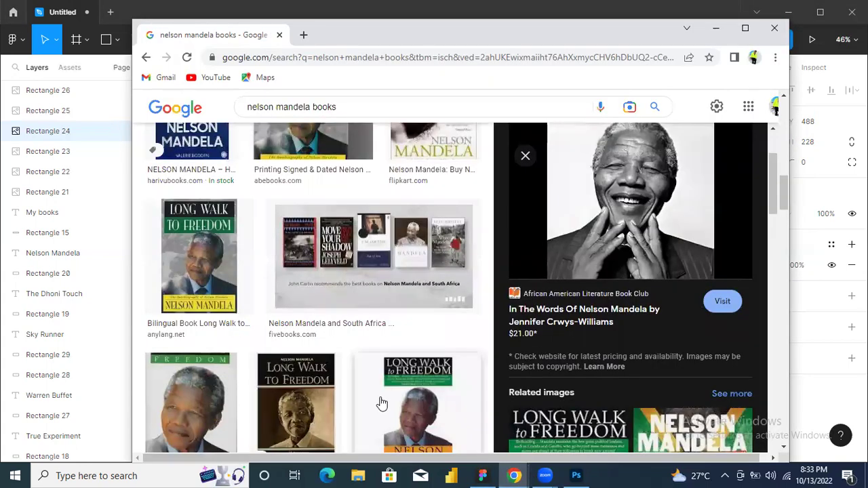
click(313, 383)
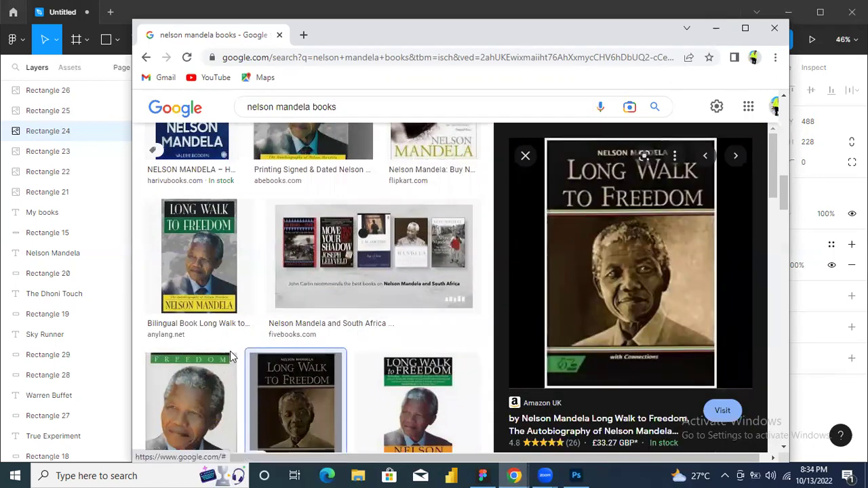
click(194, 380)
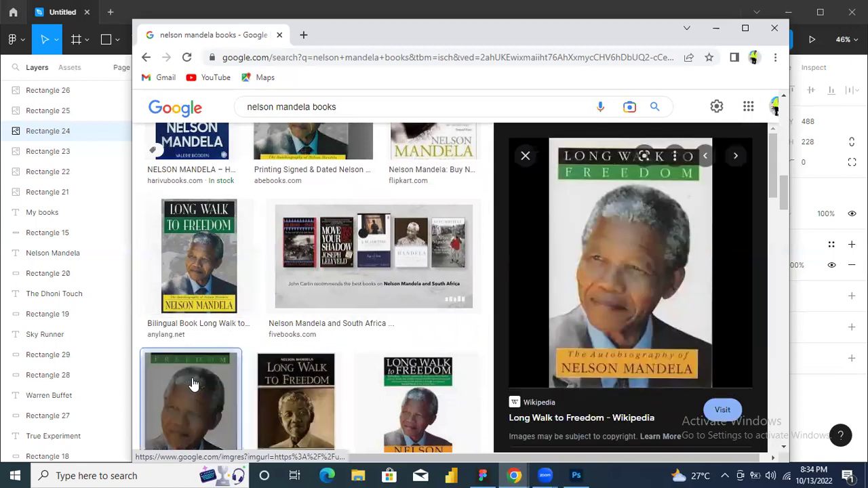
right_click(620, 211)
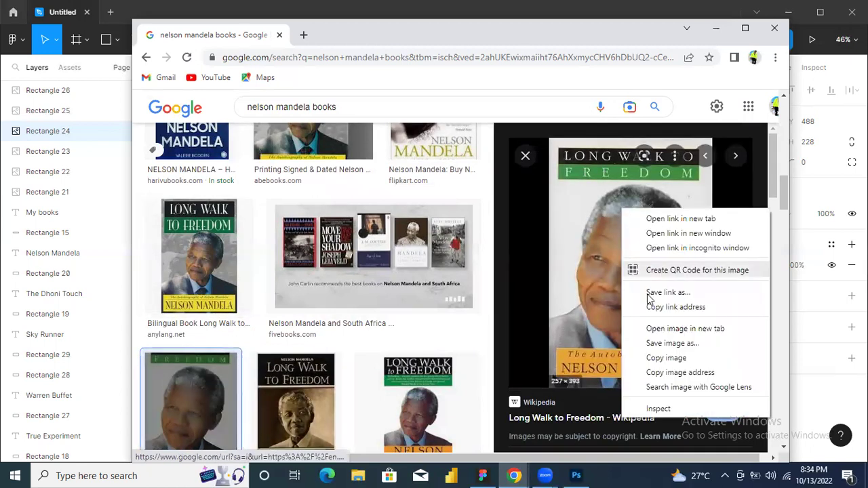
click(650, 358)
Switch to Figma and paste the "Long Walk to Freedom" cover into the Nelson Mandela card's image rectangle
click(483, 475)
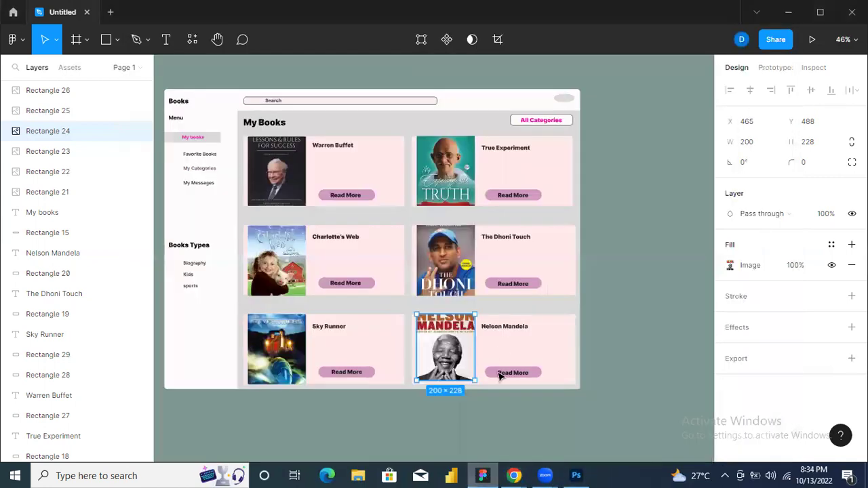
right_click(437, 342)
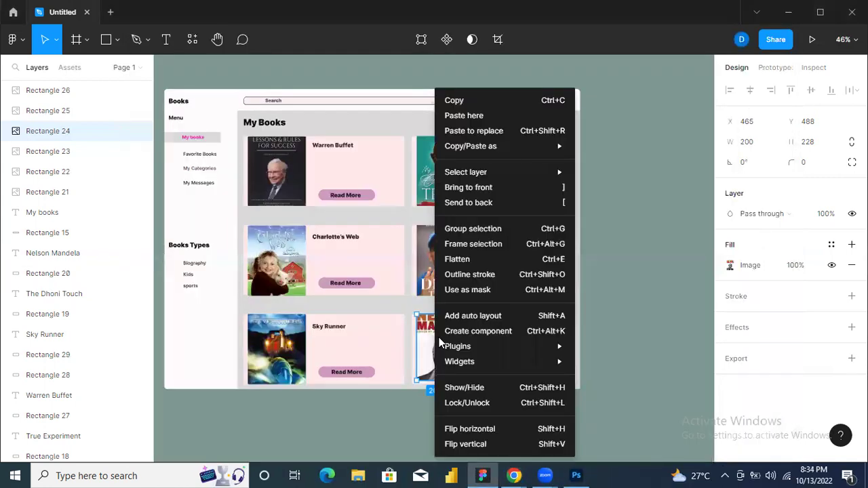
click(461, 117)
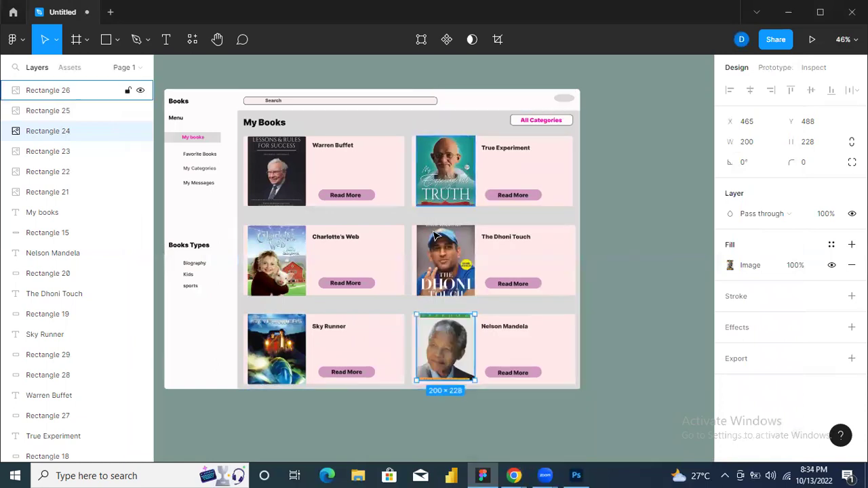
Switch to Chrome, open the blue "In the Words of Nelson Mandela" cover from Profile Books, and copy the image
click(514, 475)
click(544, 448)
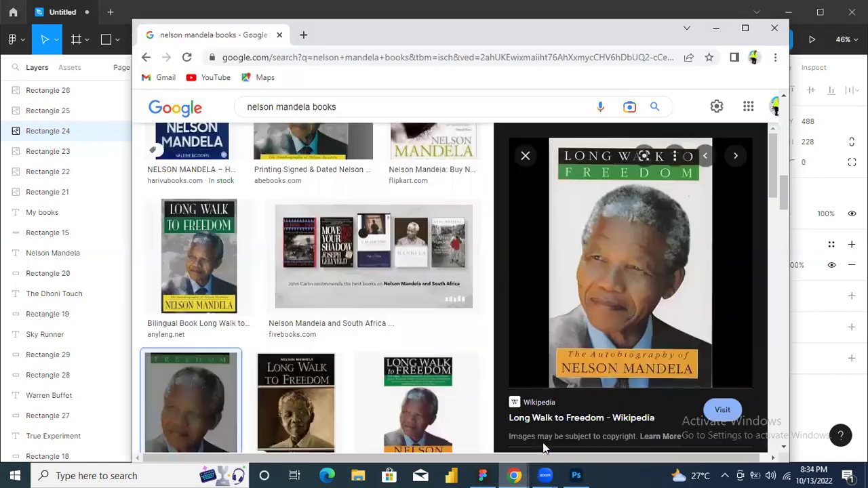
drag(780, 190, 783, 218)
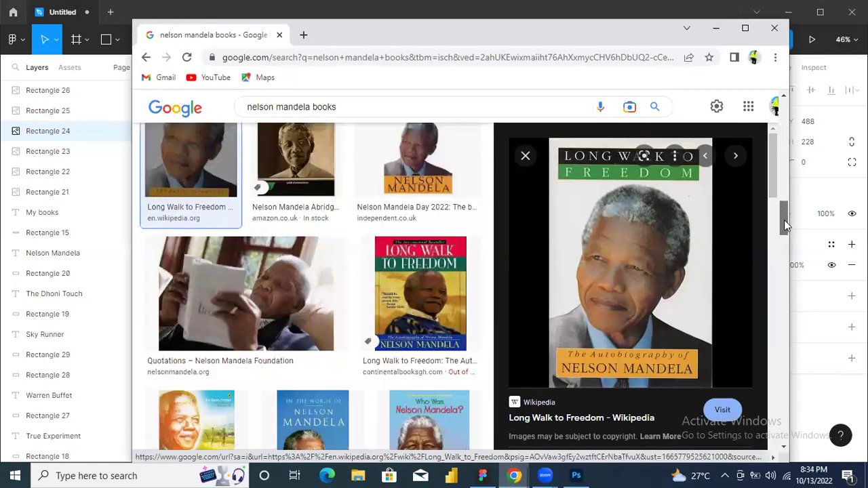
scroll(783, 220, down, 1)
drag(784, 225, 784, 227)
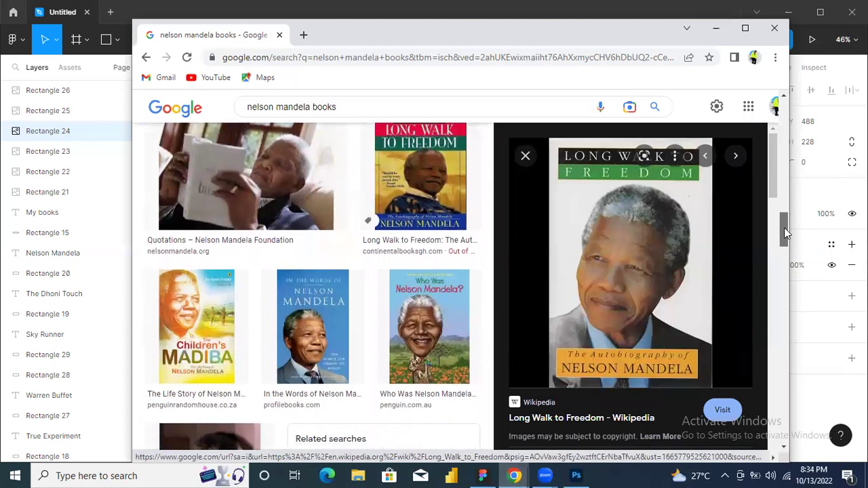
click(308, 318)
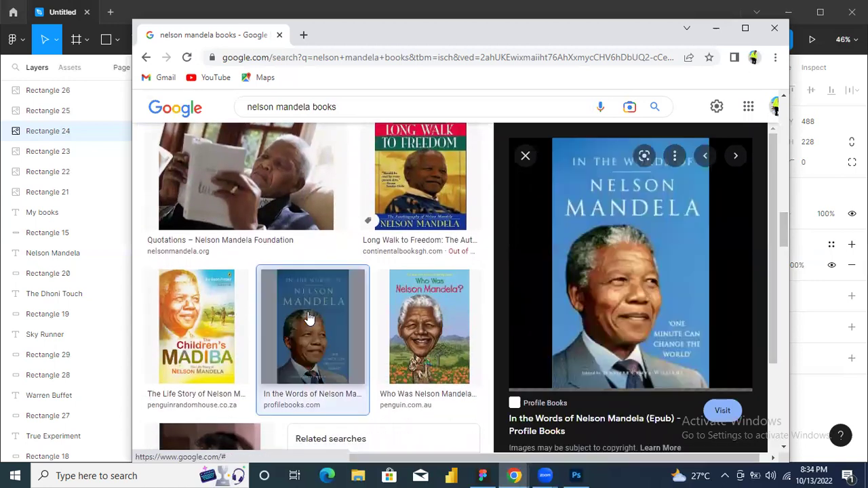
right_click(618, 225)
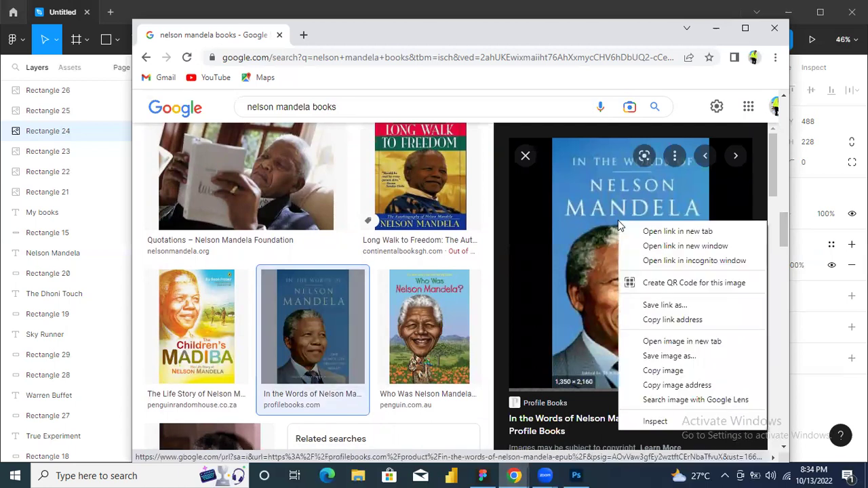
click(661, 370)
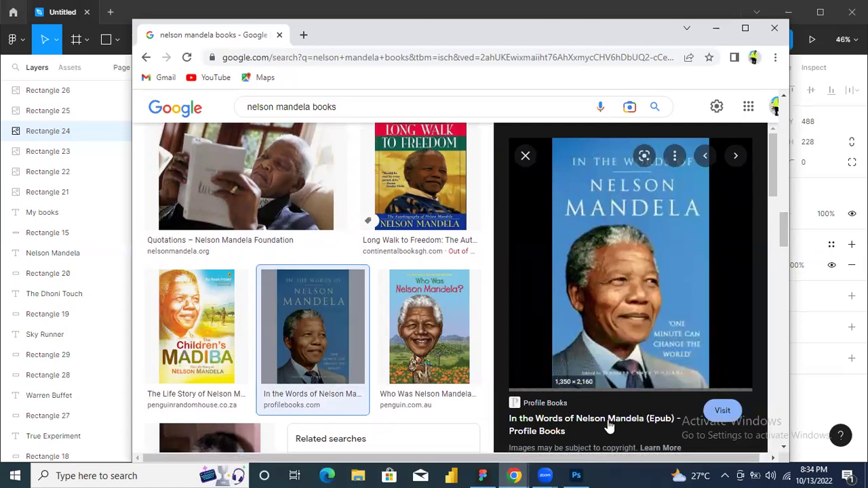
Switch to Figma, paste the blue "In the Words of Nelson Mandela" cover into the Nelson Mandela card's image, and increase its height to 241
click(484, 474)
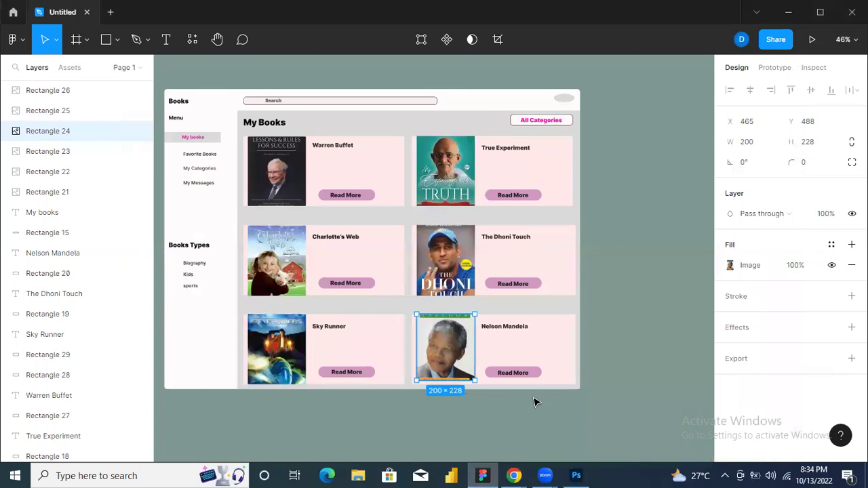
right_click(443, 353)
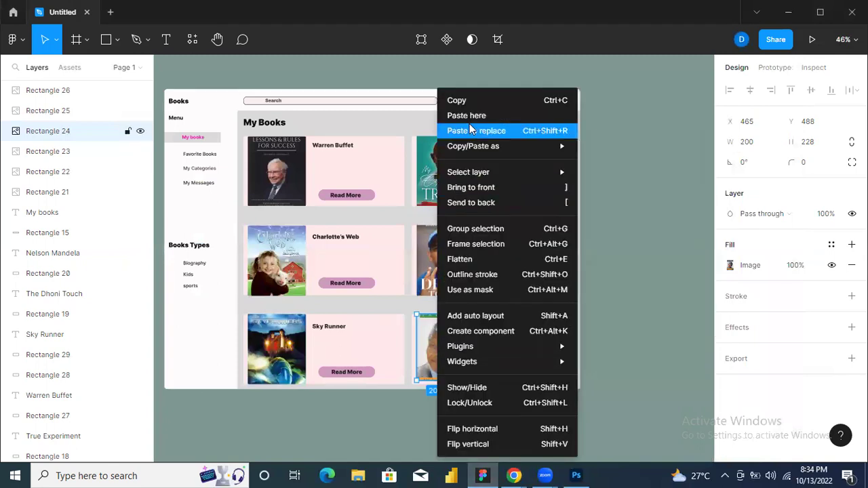
click(467, 116)
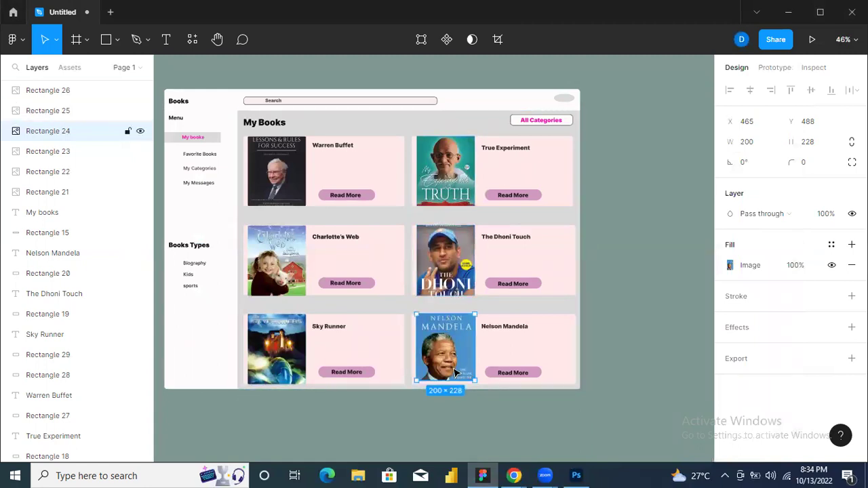
drag(447, 381, 447, 384)
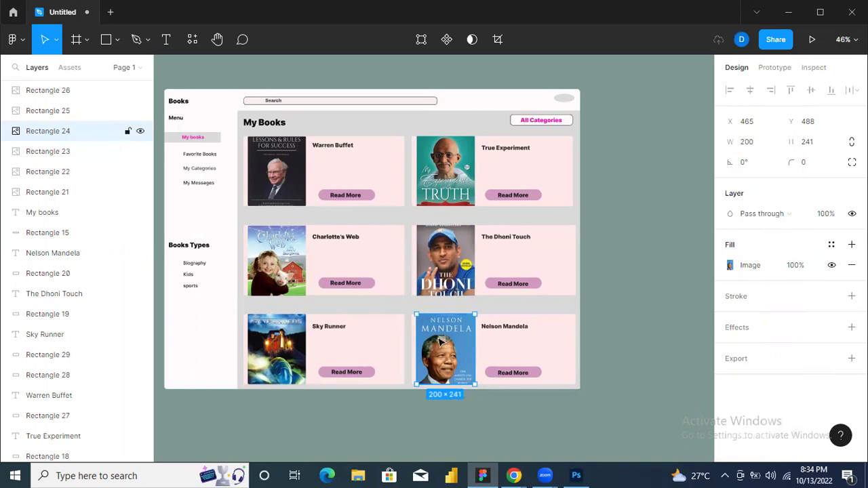
click(373, 127)
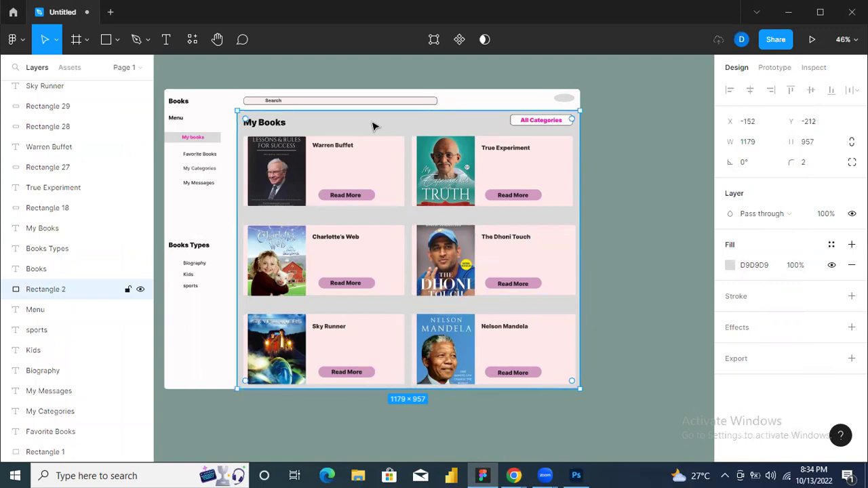
click(568, 101)
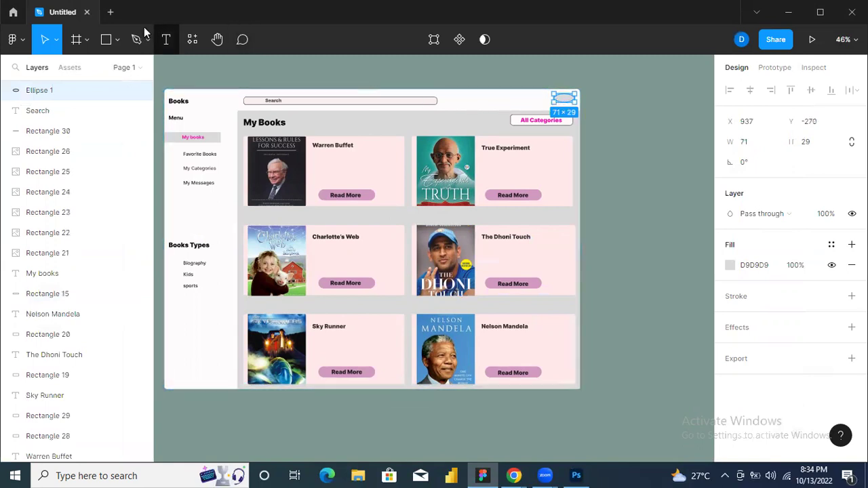
click(222, 110)
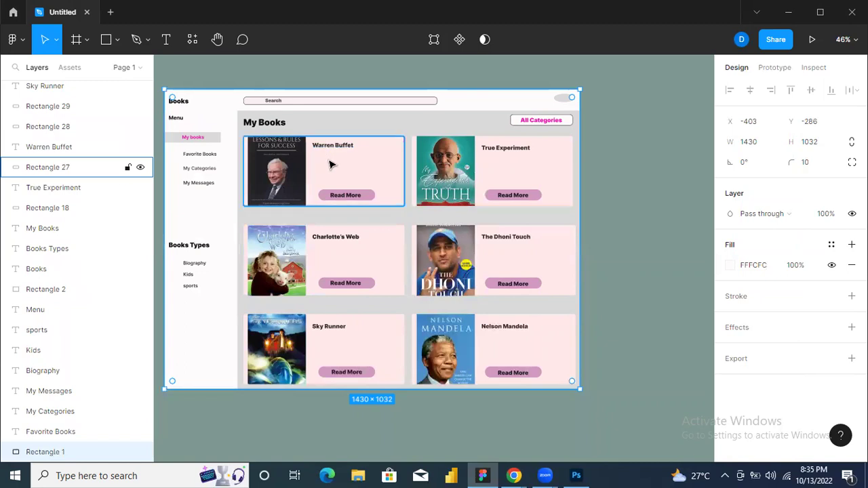
Start a text layer below the Warren Buffet title on its card and set the font size to 15
click(167, 41)
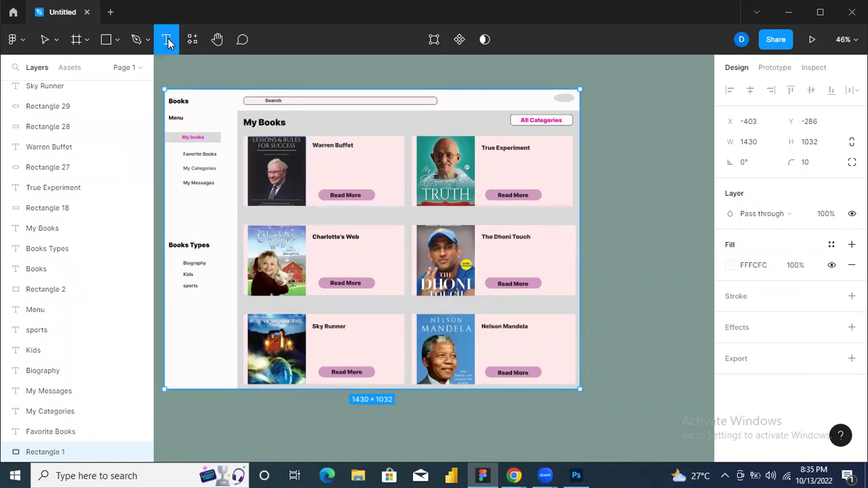
click(314, 156)
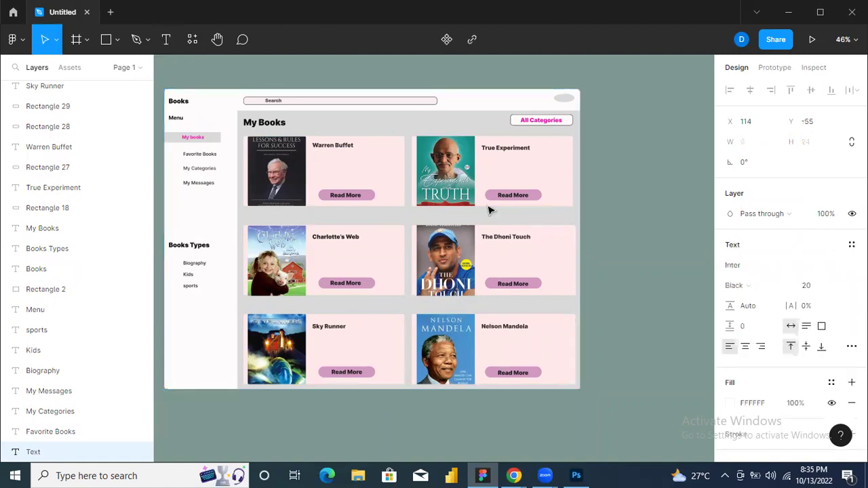
click(838, 285)
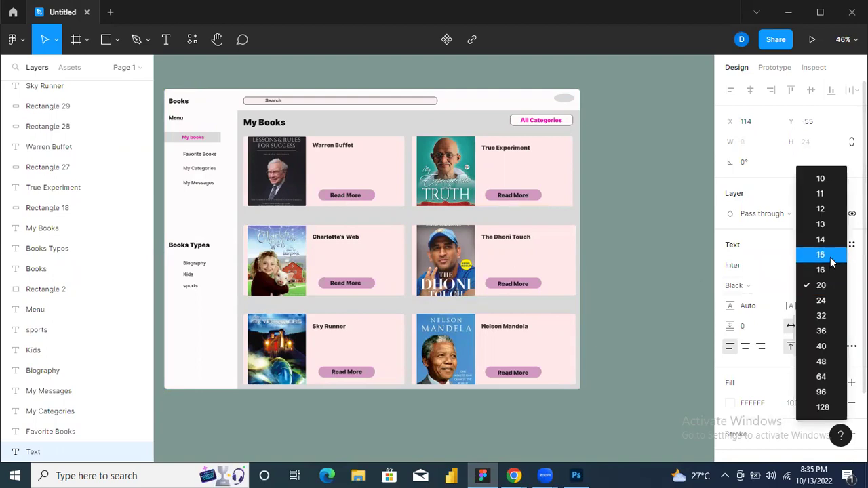
click(830, 259)
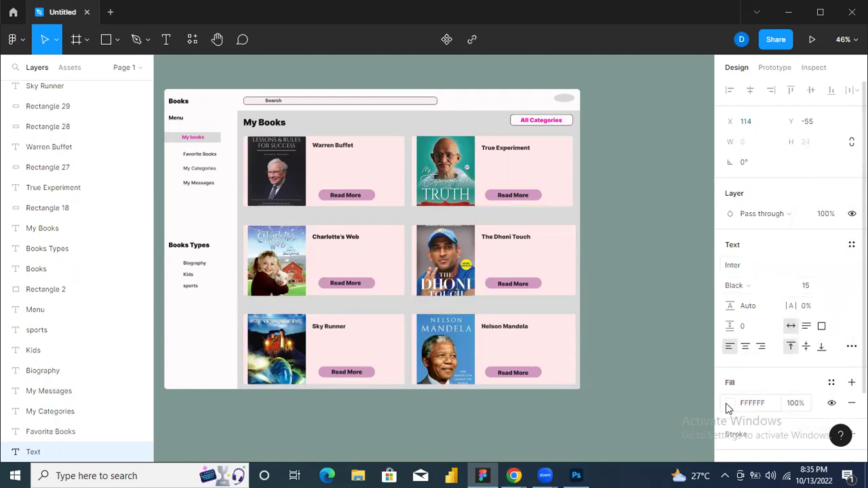
Try the text "Born" below the Warren Buffet title in dark fills 373131, 595353 and 252222, and undo it
click(728, 404)
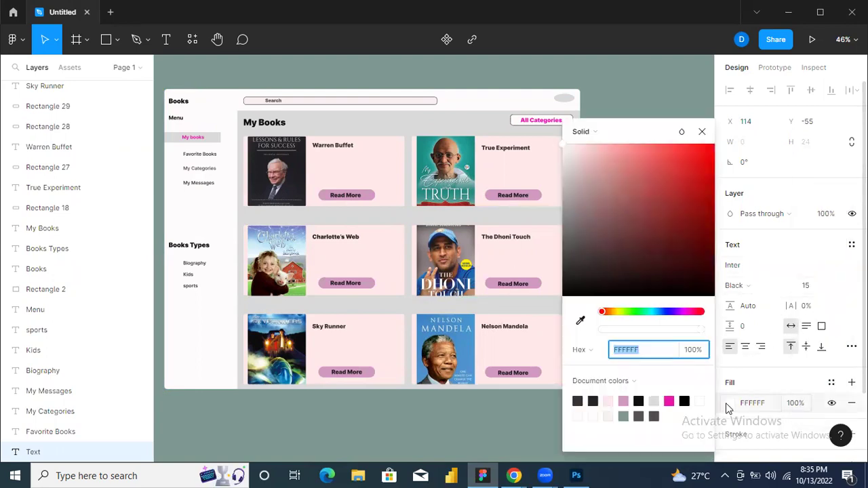
click(578, 400)
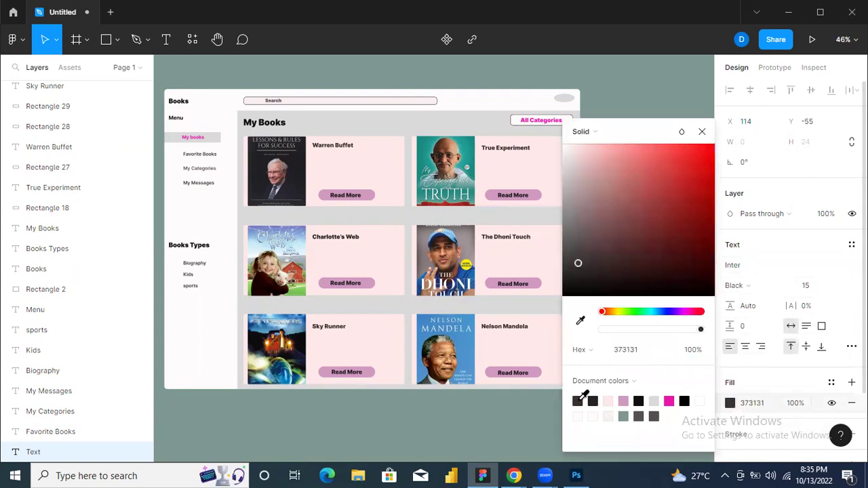
text(Born)
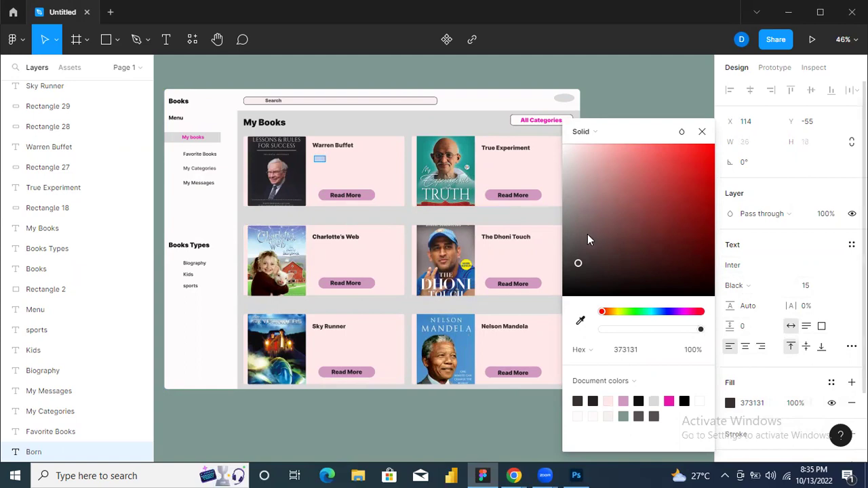
click(572, 243)
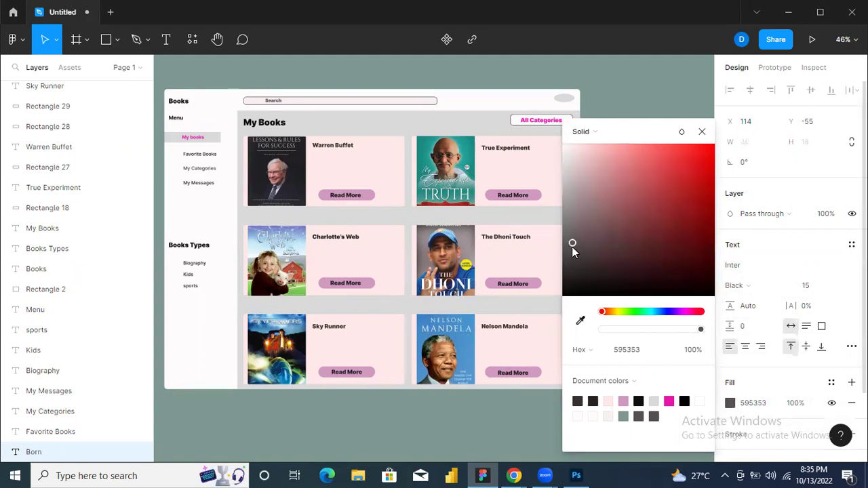
click(591, 401)
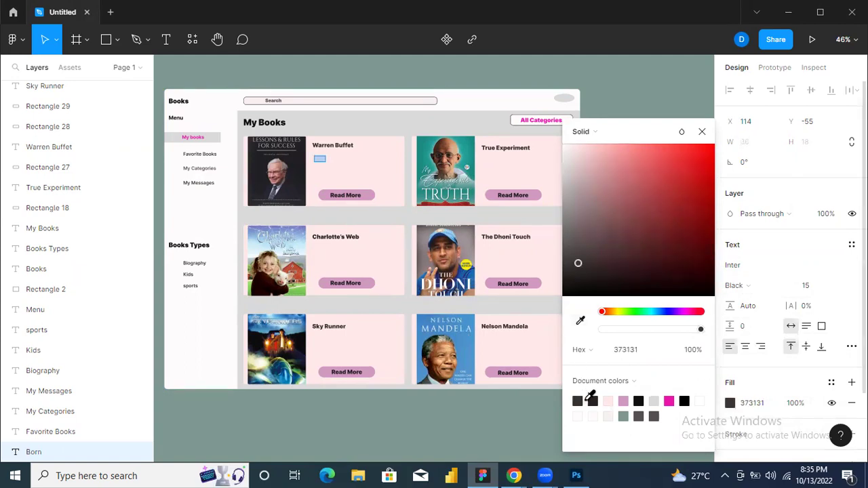
click(594, 402)
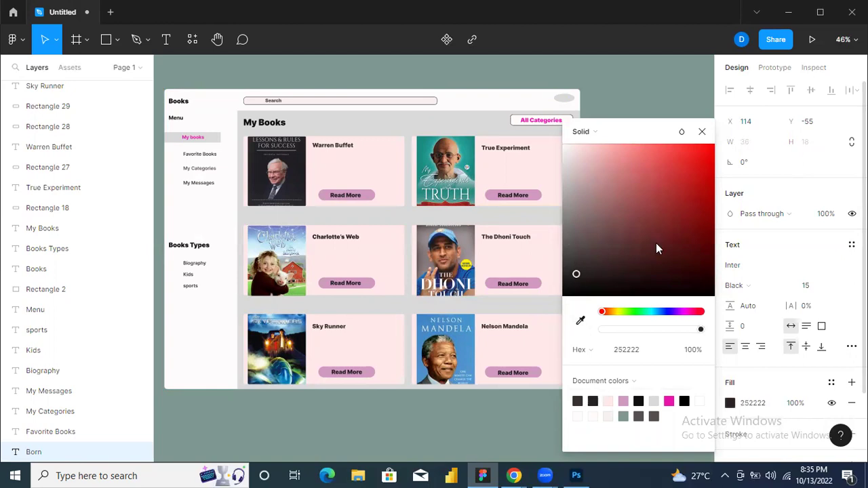
click(702, 133)
key(ctrl+z)
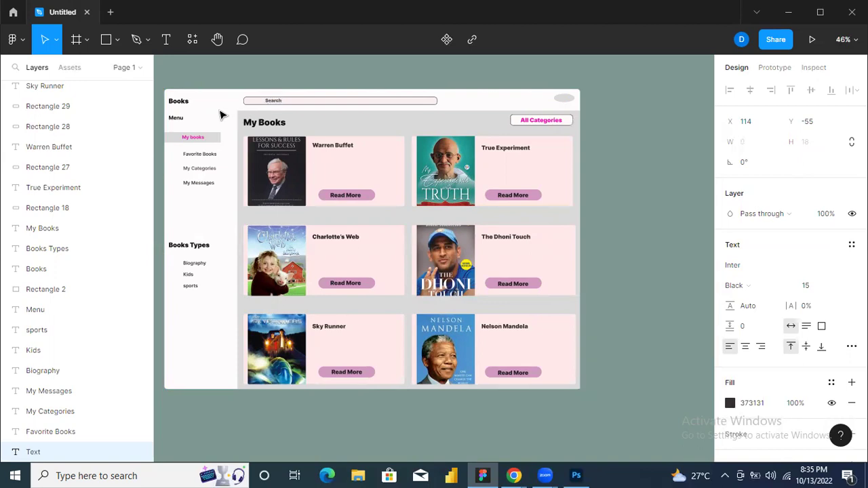
Add the text "B" with a grey 726B6B fill below the Warren Buffet title
click(166, 39)
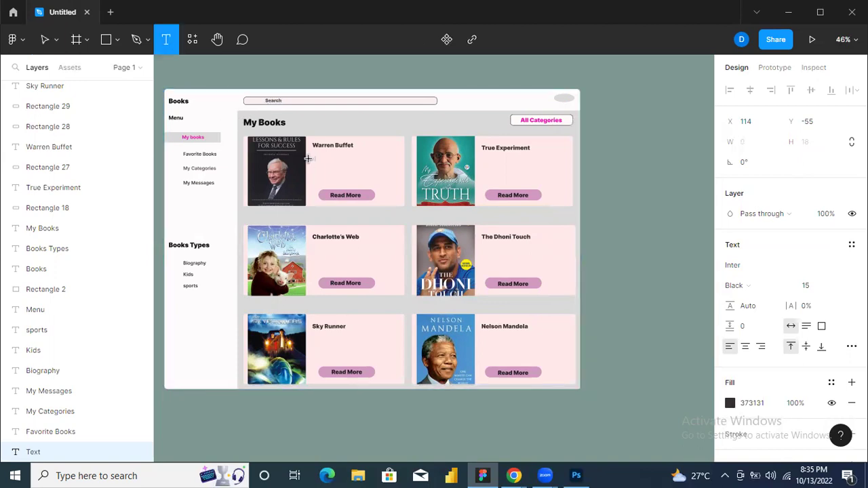
key(v)
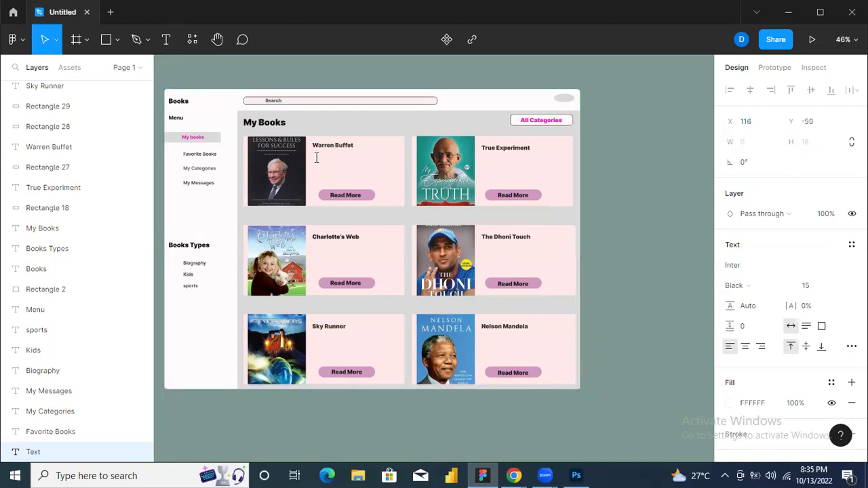
click(733, 404)
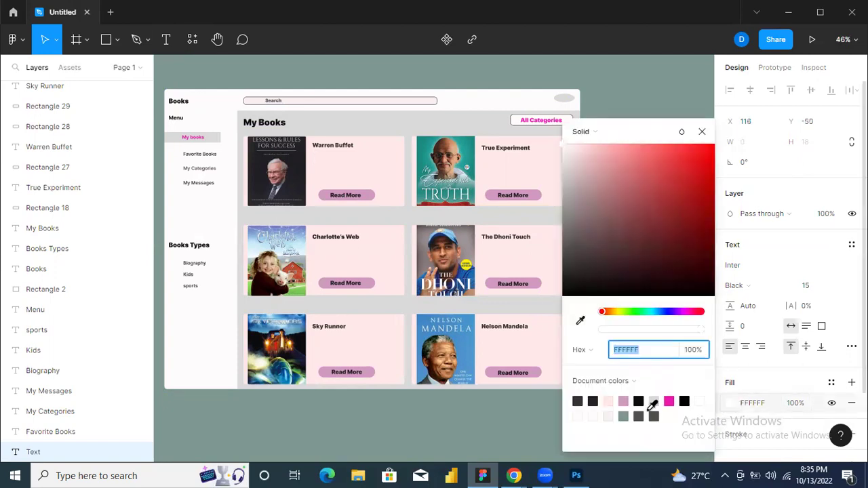
click(580, 399)
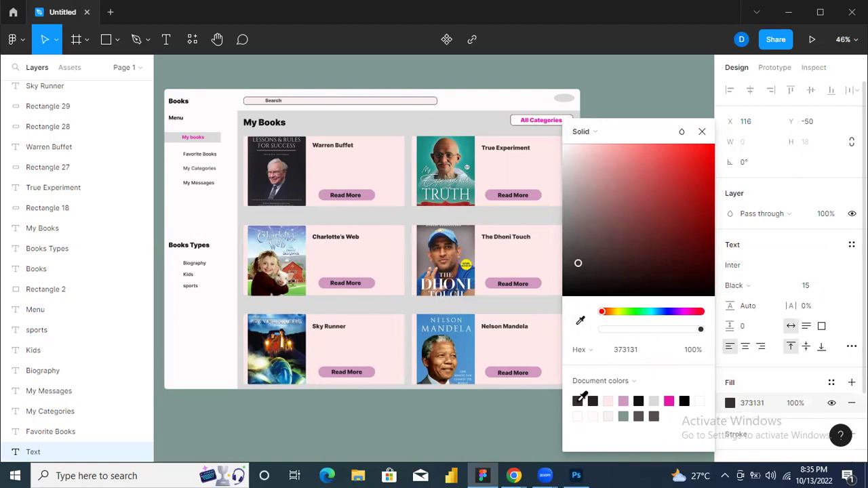
click(570, 231)
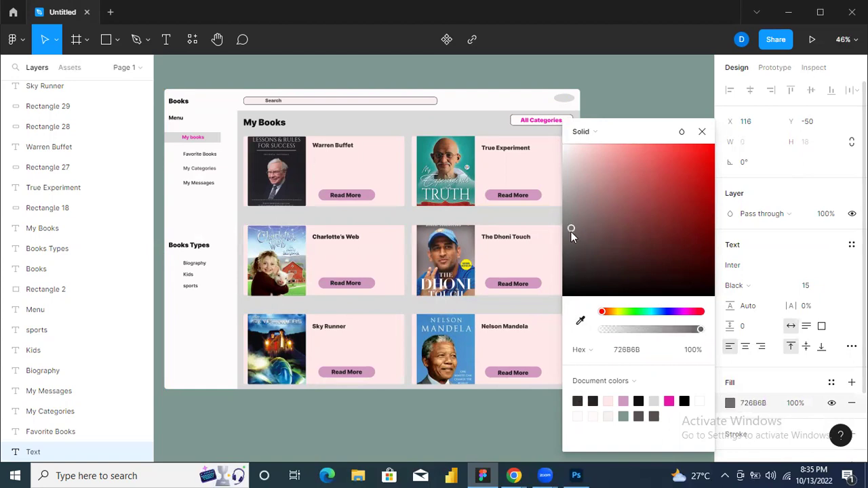
text(B)
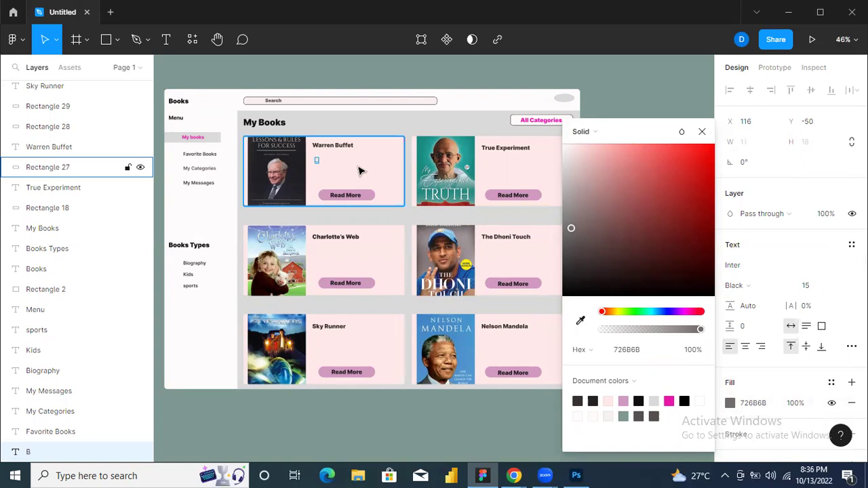
click(318, 164)
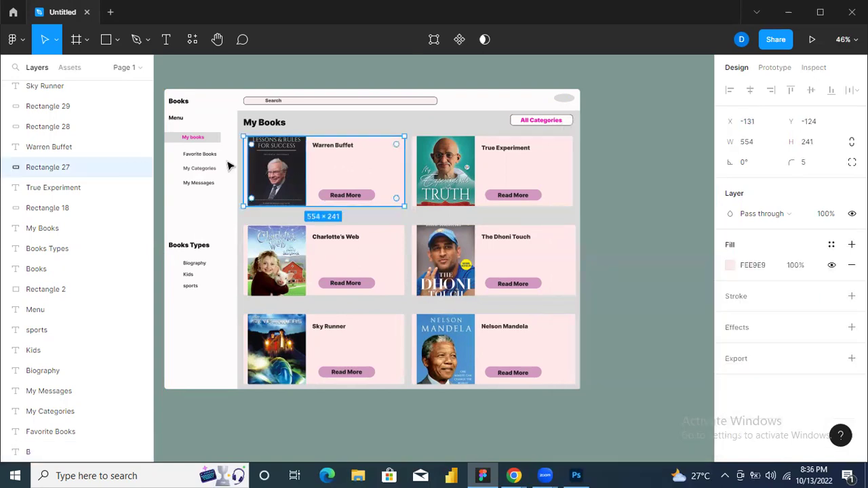
click(168, 40)
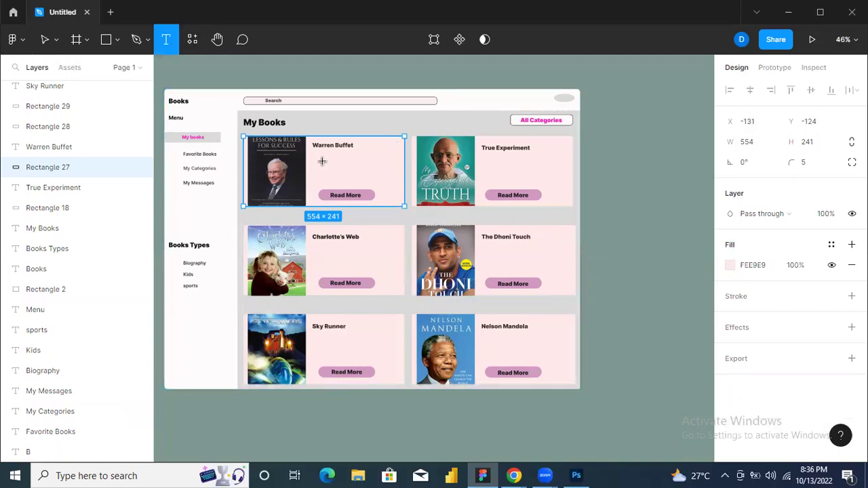
click(316, 160)
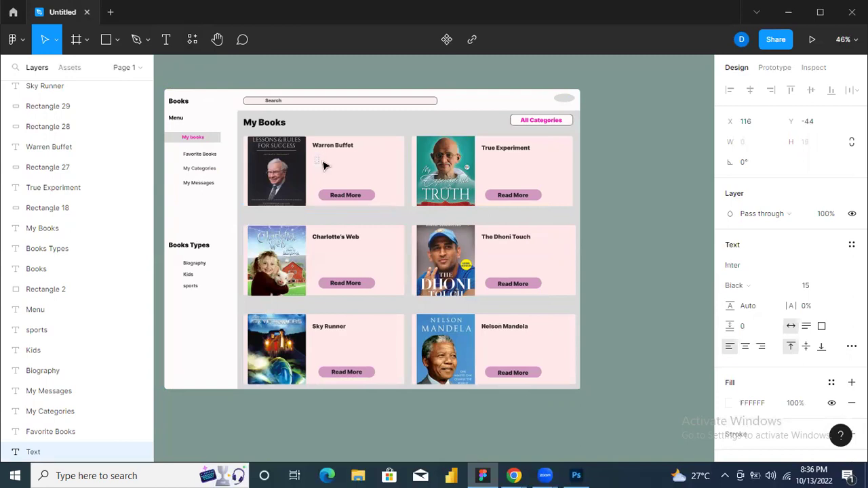
text(B)
key(Escape)
key(Escape)
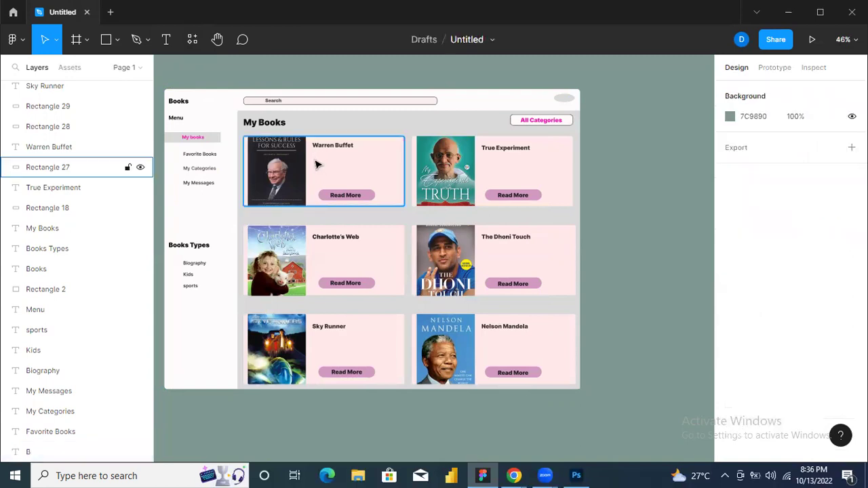
Try a text layer reading "B" with a 5E5555 fill below the Warren Buffet title
click(319, 166)
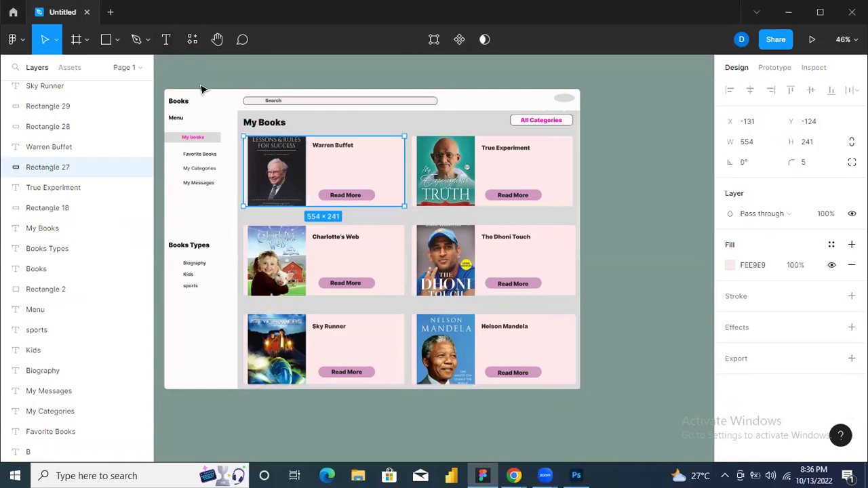
click(210, 105)
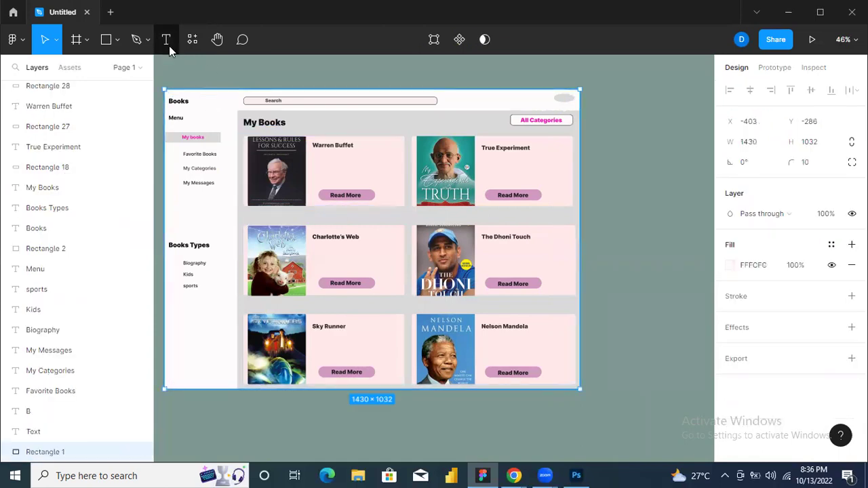
click(393, 149)
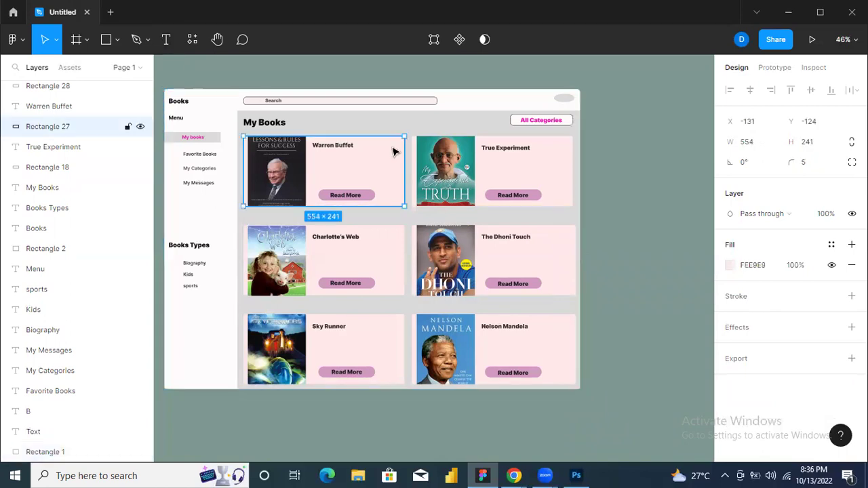
click(170, 42)
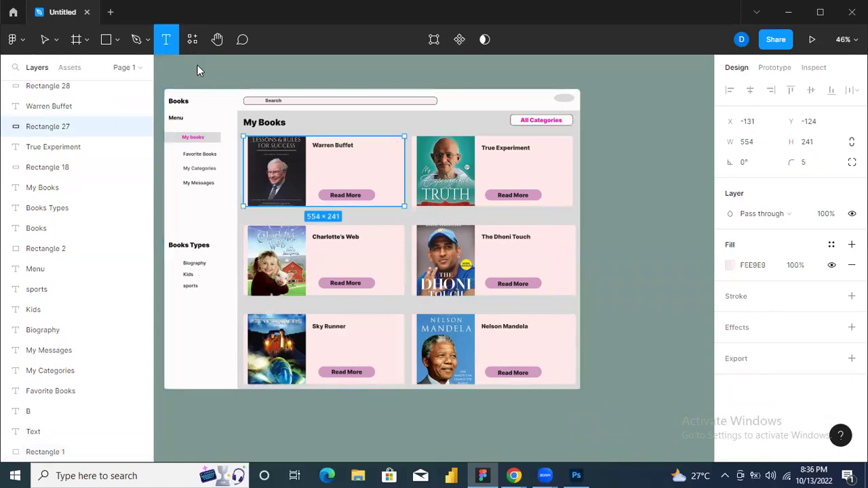
click(314, 156)
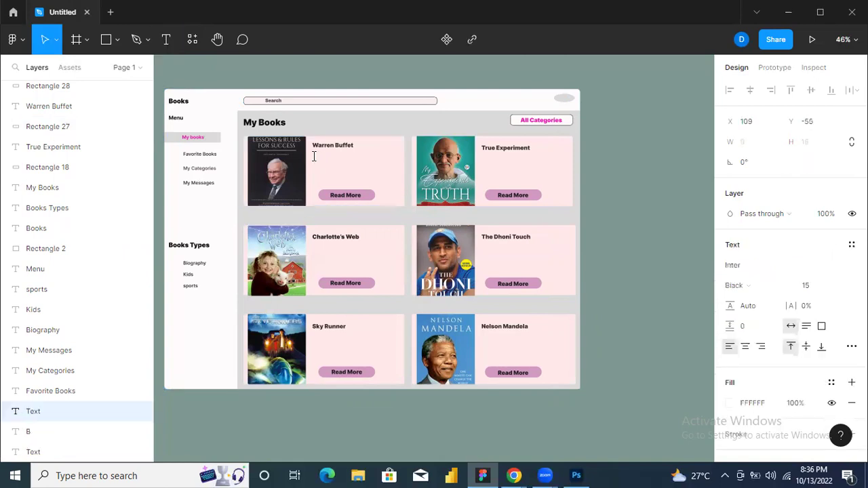
click(730, 404)
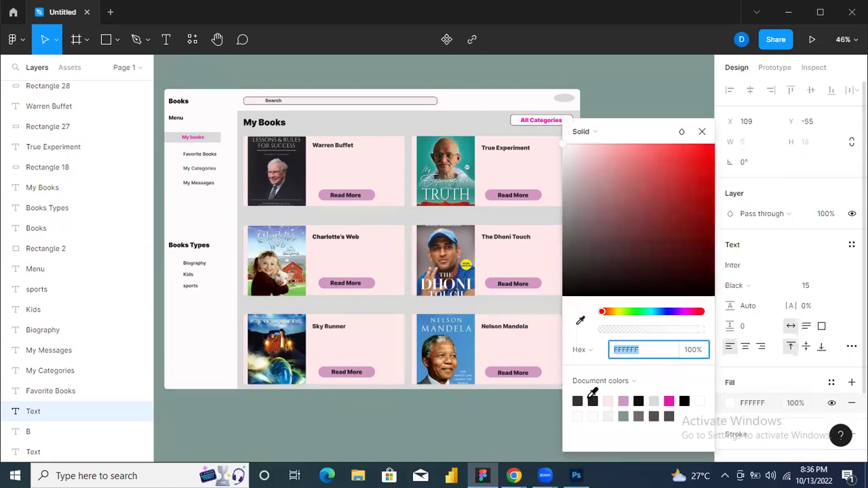
click(576, 242)
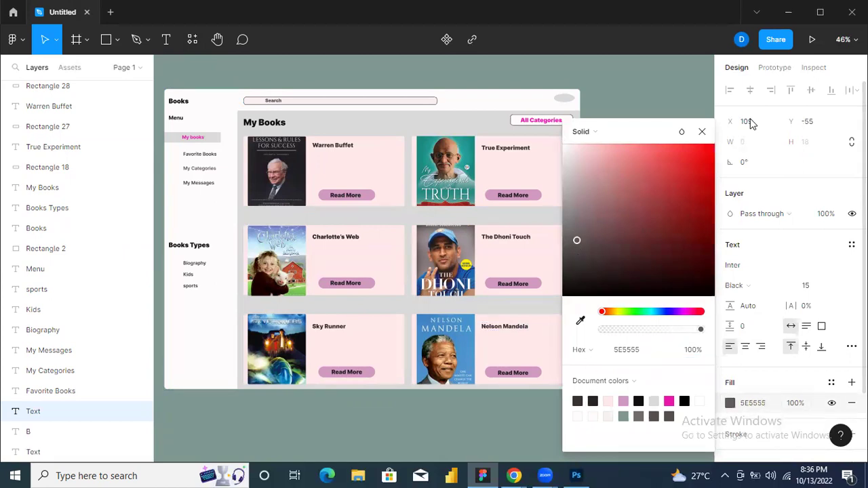
click(703, 133)
text(B)
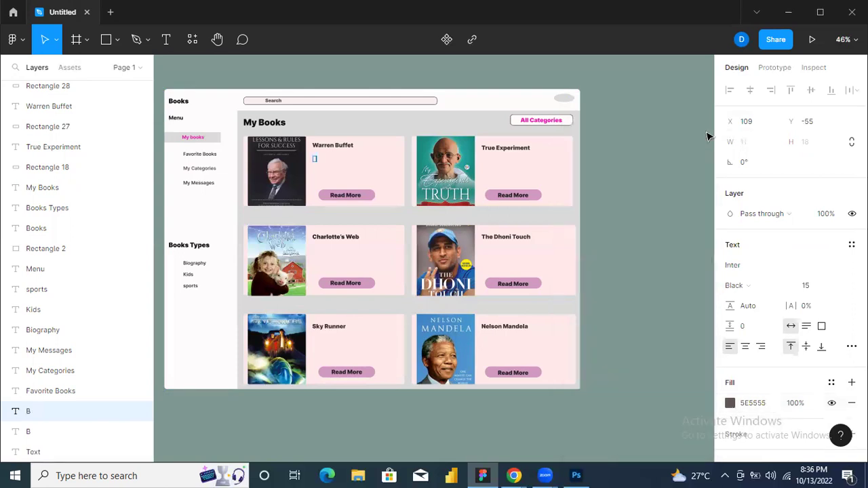
Try the text "Born in" below the Warren Buffet title with fills D11515 and 181717, and discard the text layer
key(BackSpace)
text(Born in)
click(730, 403)
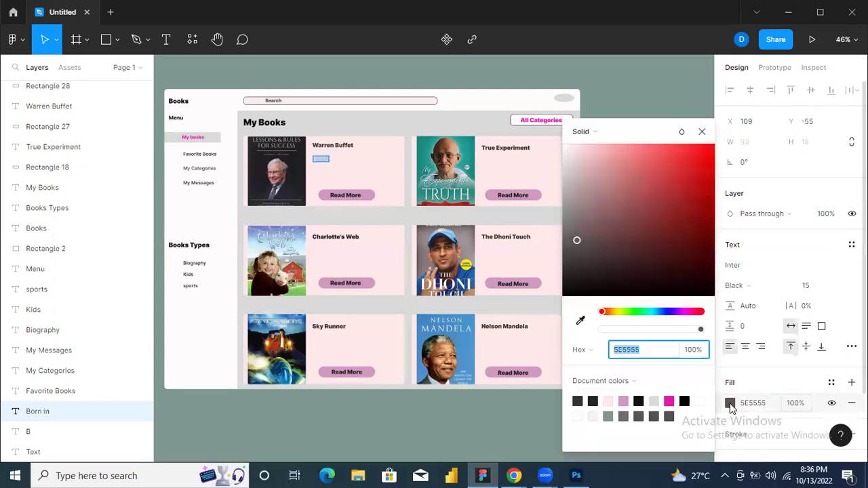
click(699, 173)
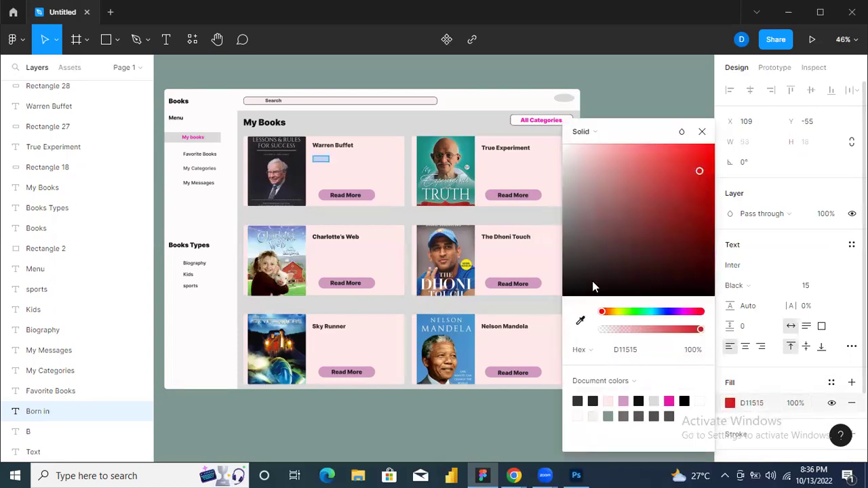
click(574, 290)
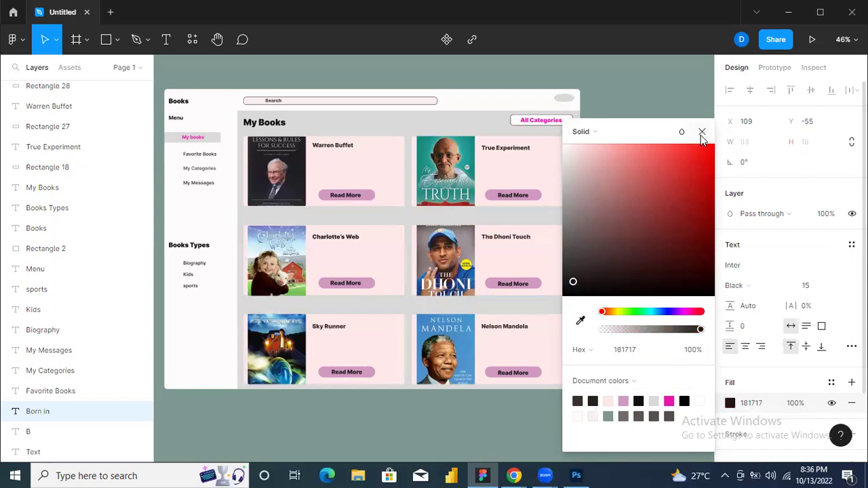
click(702, 133)
key(BackSpace)
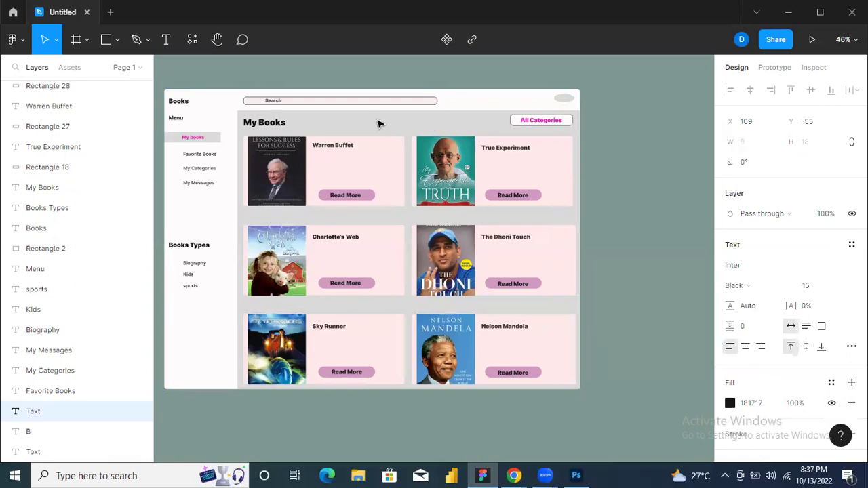
key(Escape)
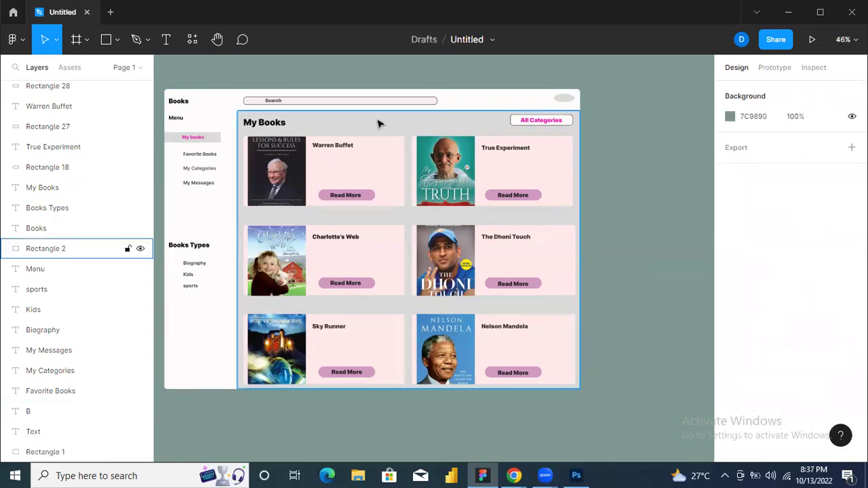
Add the placeholder text "fgh" beside the My Books heading and move it below the Warren Buffet title
click(166, 40)
click(319, 120)
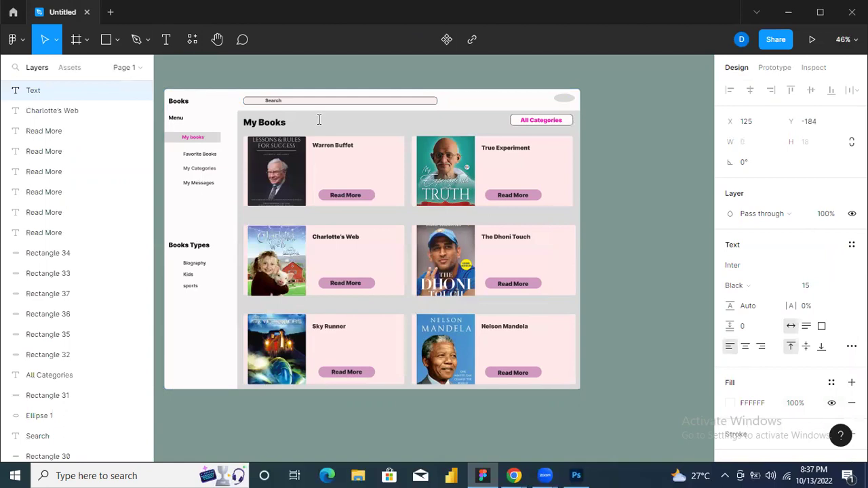
text(fgh)
key(Escape)
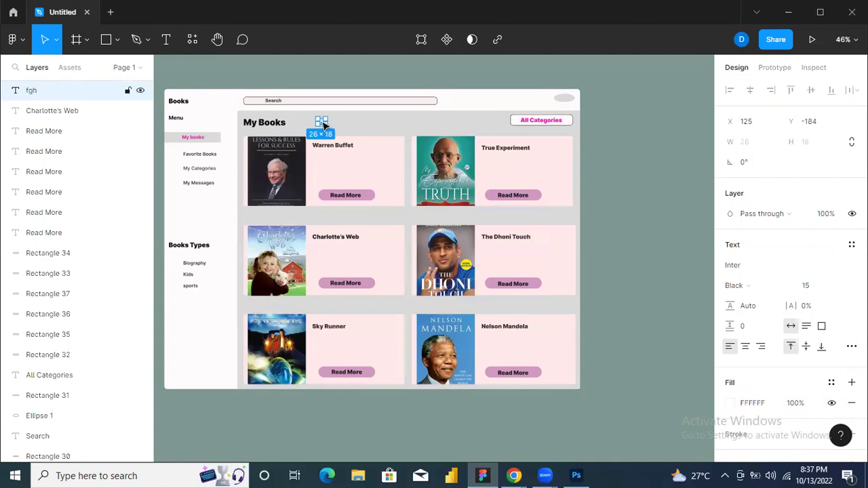
drag(323, 123, 320, 159)
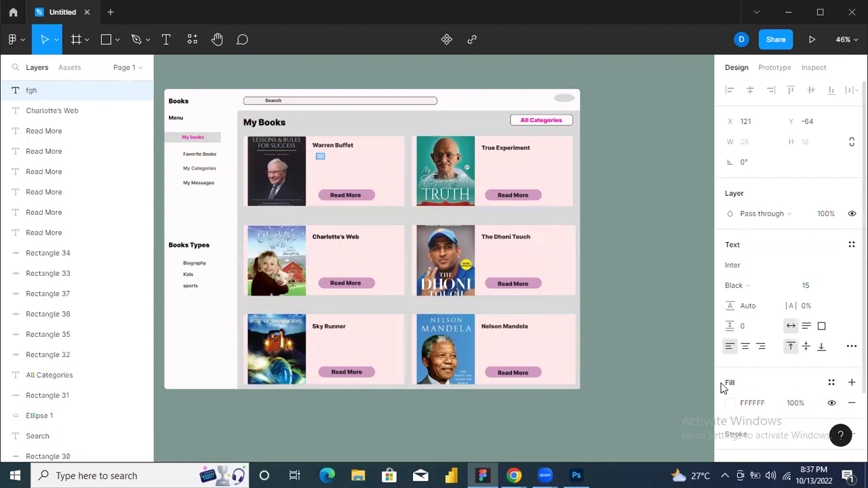
Set the "fgh" placeholder text's fill to the dark grey 363333
click(731, 404)
click(593, 401)
click(572, 227)
click(575, 199)
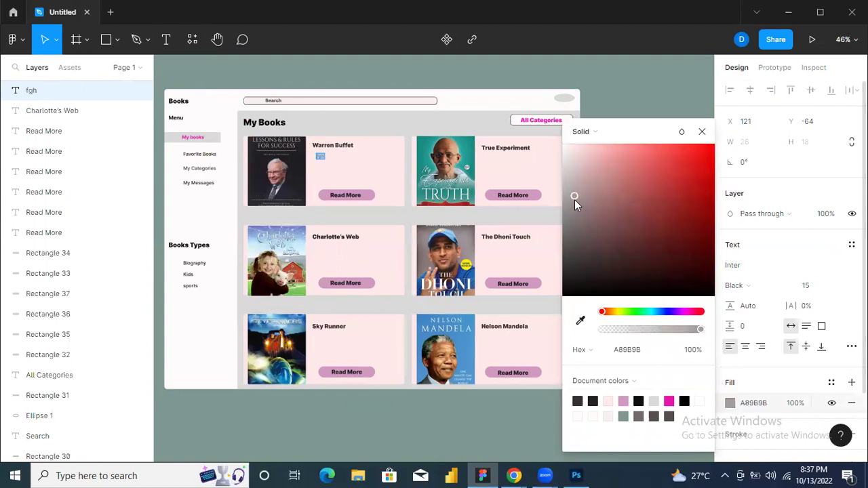
click(572, 265)
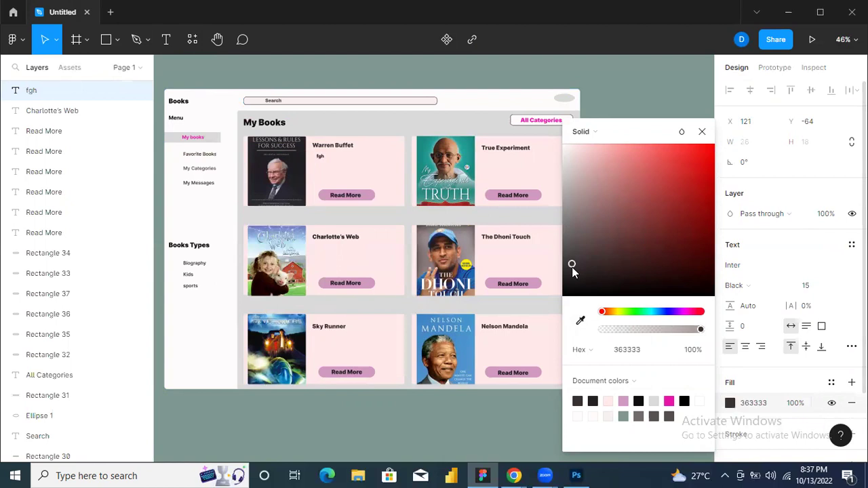
Replace the placeholder below the Warren Buffet title with "Born in November in 19930,warren Buffet"
click(318, 162)
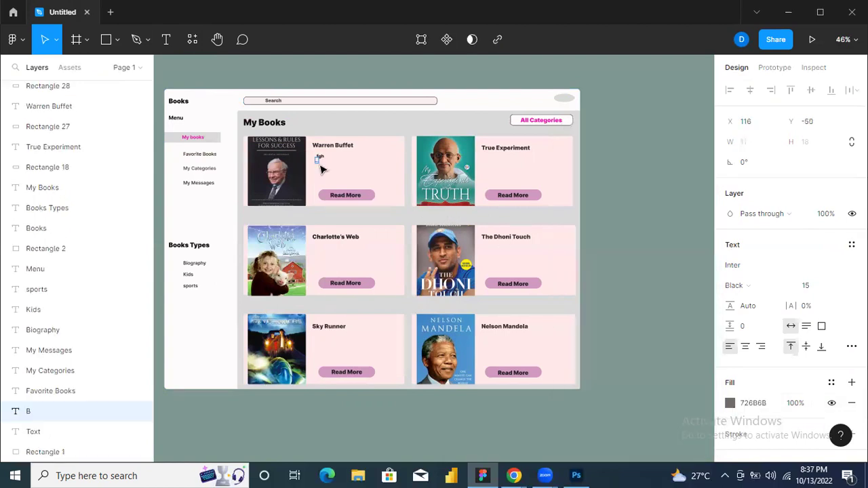
click(322, 158)
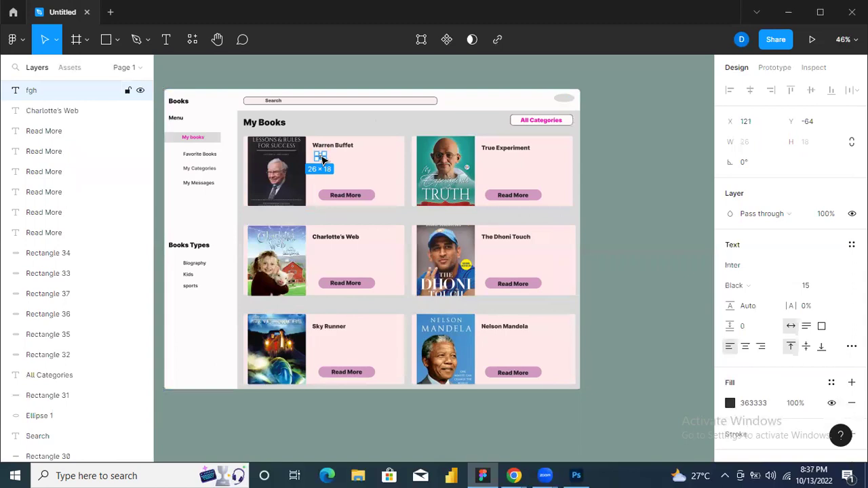
double_click(321, 157)
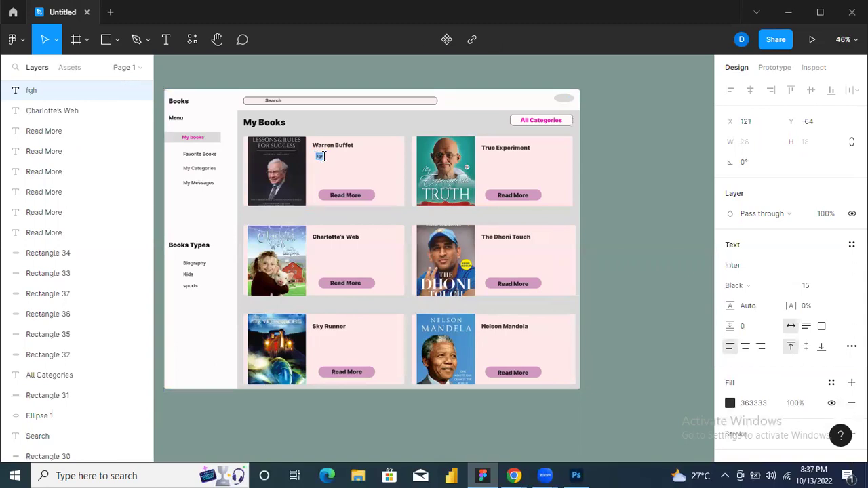
key(BackSpace)
text(Born i)
text(Novem)
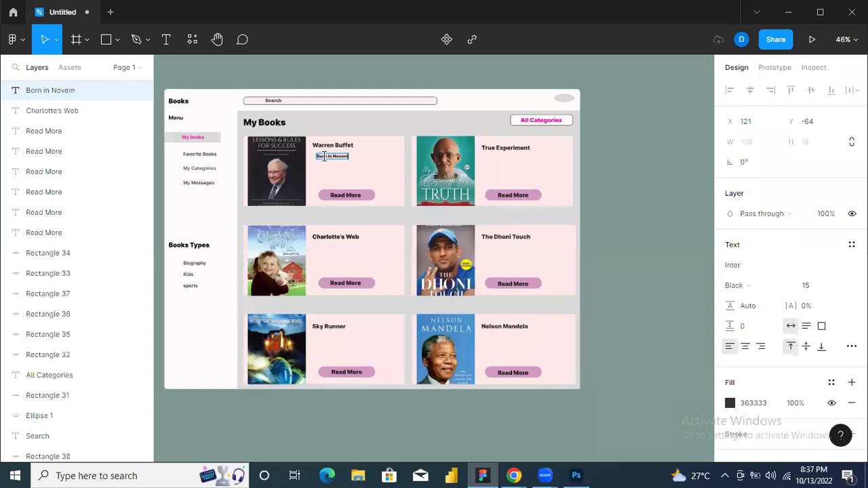
text(ber in 19930)
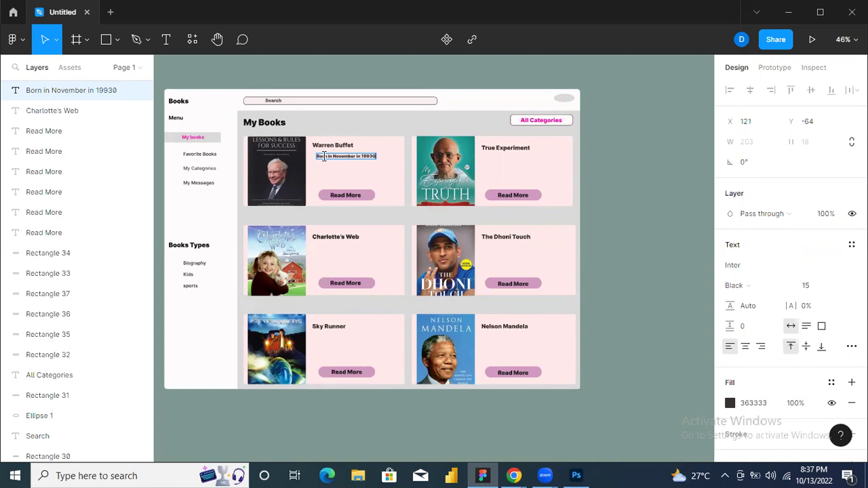
text(,warren Buffet)
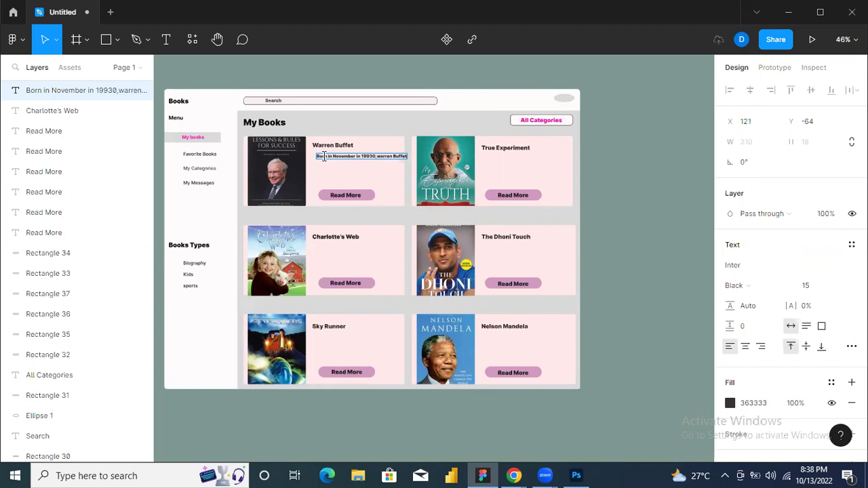
Move "Buffet" to a second line of the description and continue that line with "demonstrate keen"
key(BackSpace)
key(BackSpace)
key(BackSpace)
key(BackSpace)
key(BackSpace)
key(BackSpace)
key(BackSpace)
key(Return)
text(Buffet demonstra)
key(BackSpace)
text(rati hi)
key(BackSpace)
key(BackSpace)
text(keen)
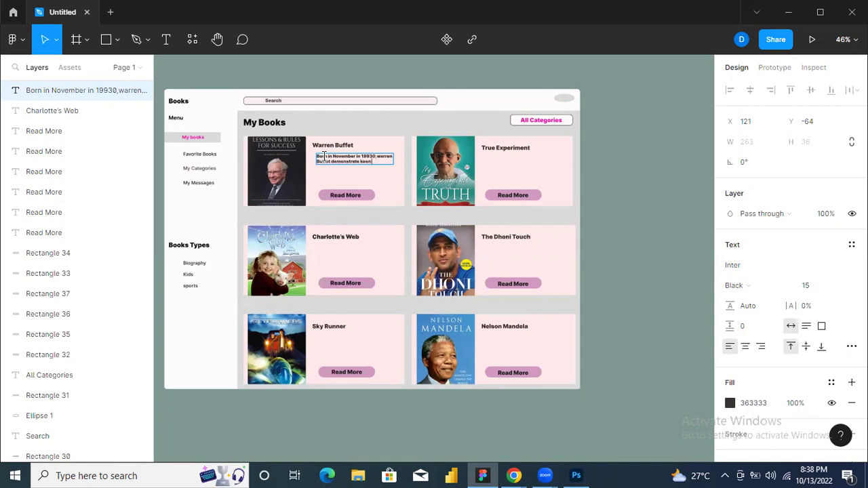
End the description's second line with "Business" and add a third line reading "abilities at a young age"
text( in)
key(BackSpace)
text(n)
text(t)
text(ness)
key(Return)
text(abilities at a young age)
Set the font size of the whole Warren Buffet description to 18 after trying 20 and 16
key(ctrl+a)
click(839, 288)
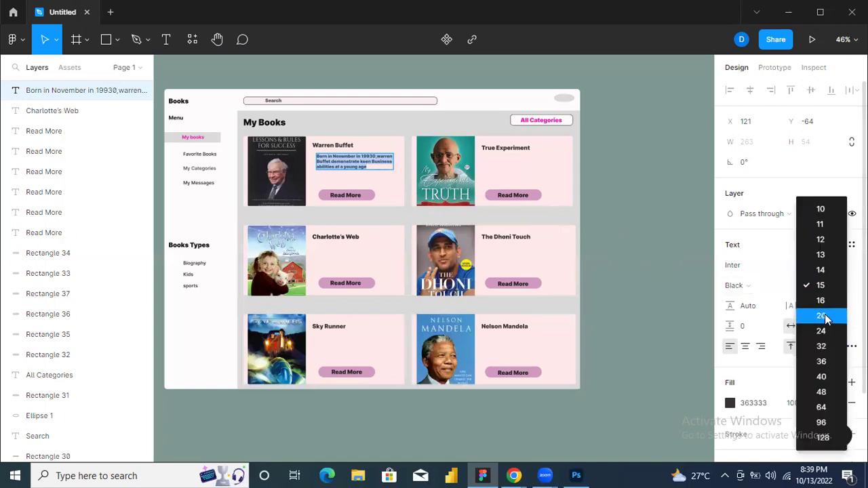
click(824, 317)
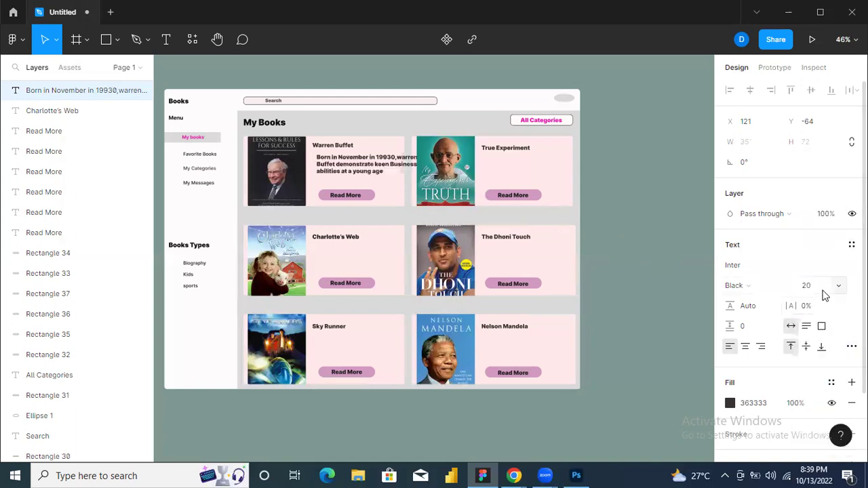
click(841, 287)
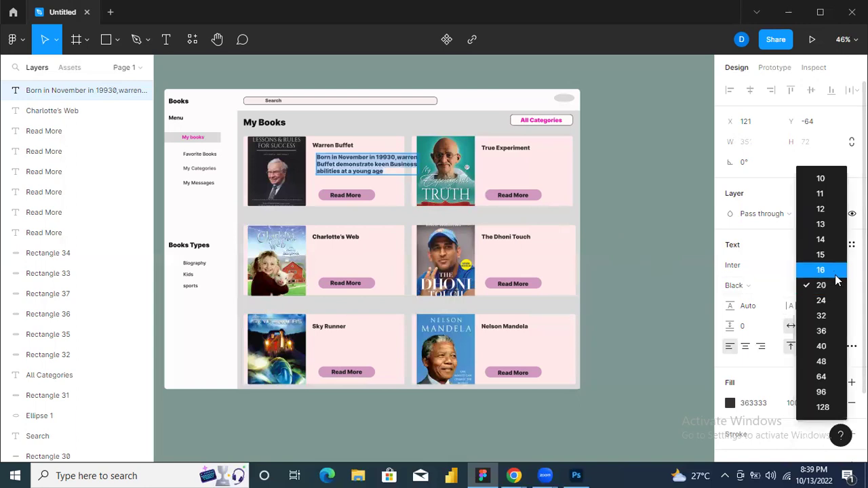
click(834, 271)
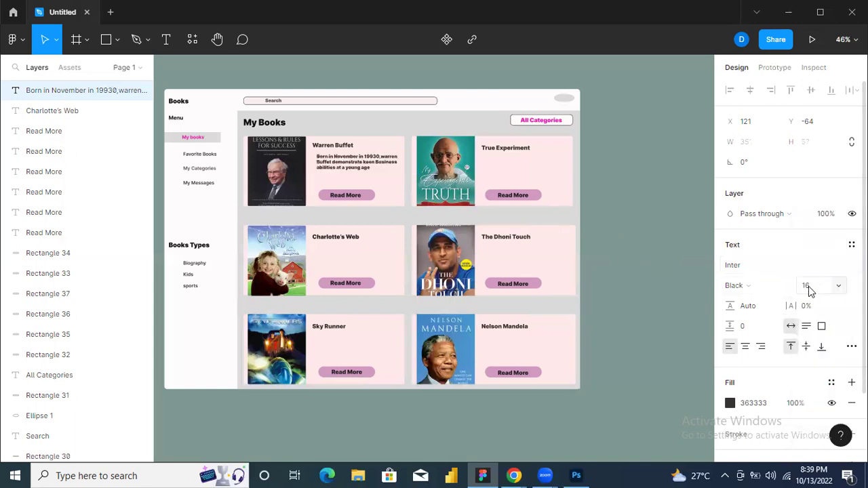
click(808, 286)
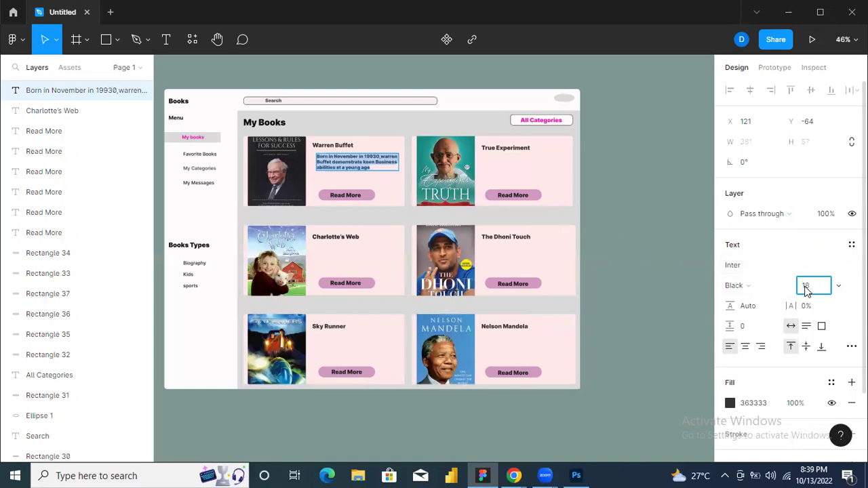
key(Return)
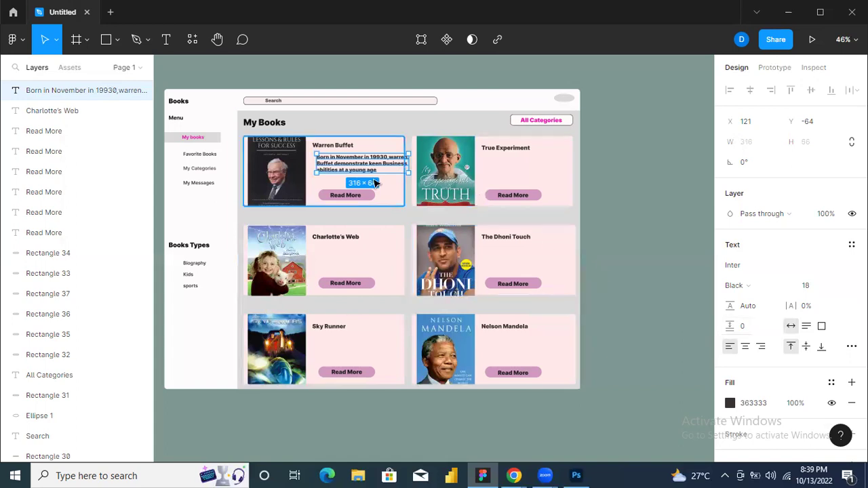
Shift the Warren Buffet description horizontally to X 98 within its card and set its layer opacity to 80%
drag(314, 165, 313, 165)
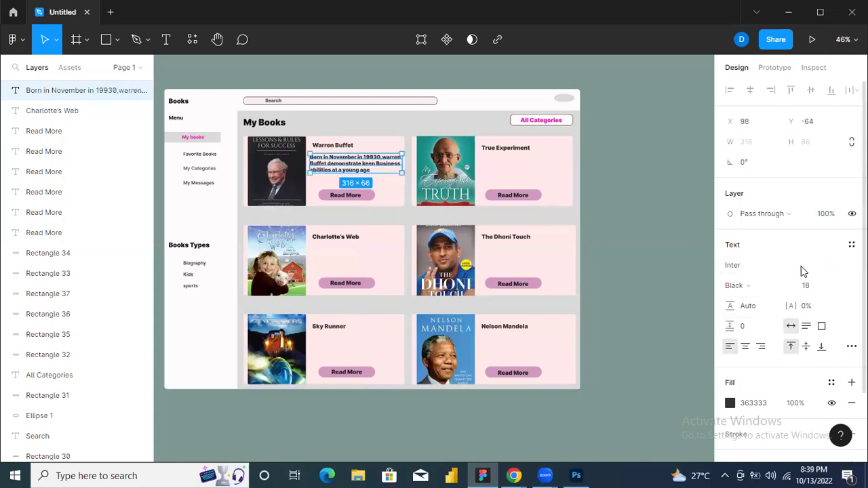
click(825, 216)
text(80)
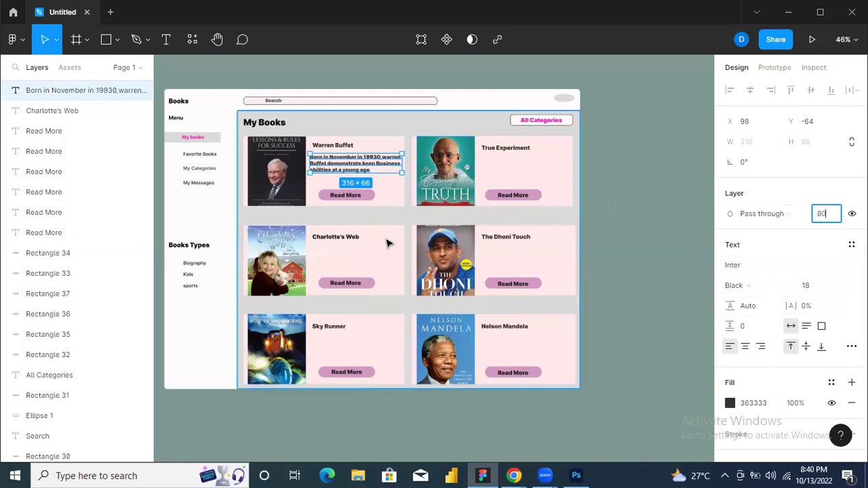
click(385, 264)
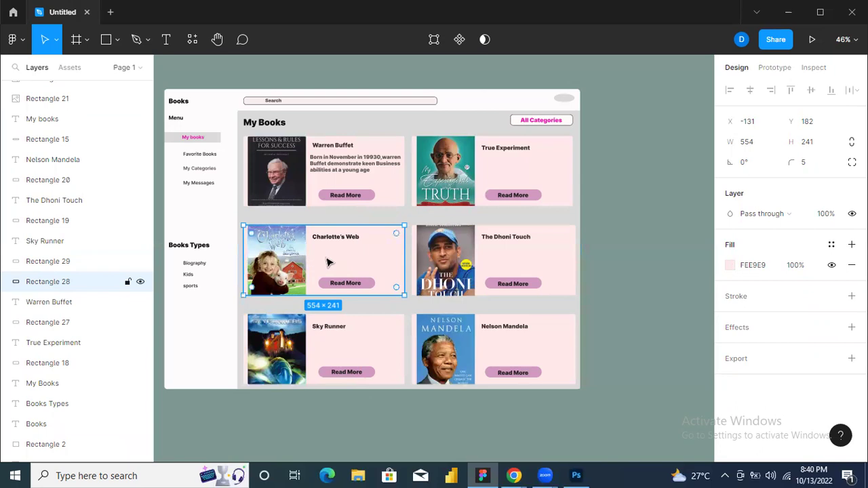
click(336, 165)
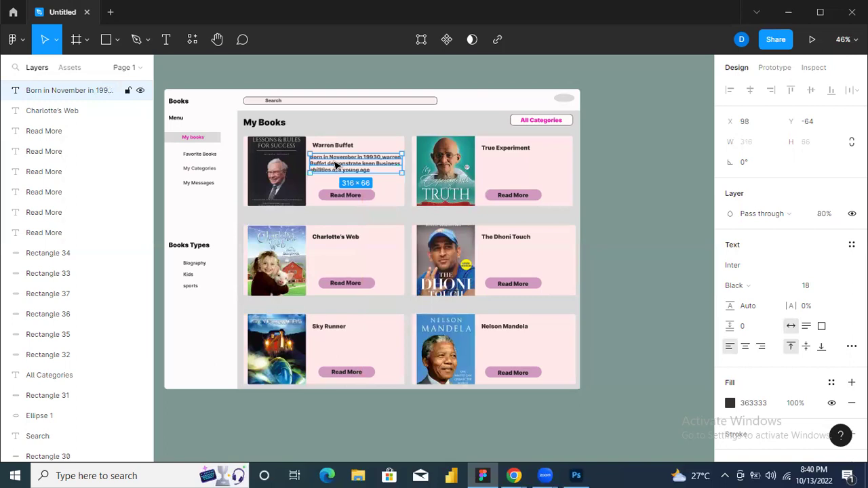
Duplicate the Warren Buffet description and place the copy under the "Charlotte's Web" title at X 100, Y 263
key(ctrl+v)
drag(337, 166, 336, 261)
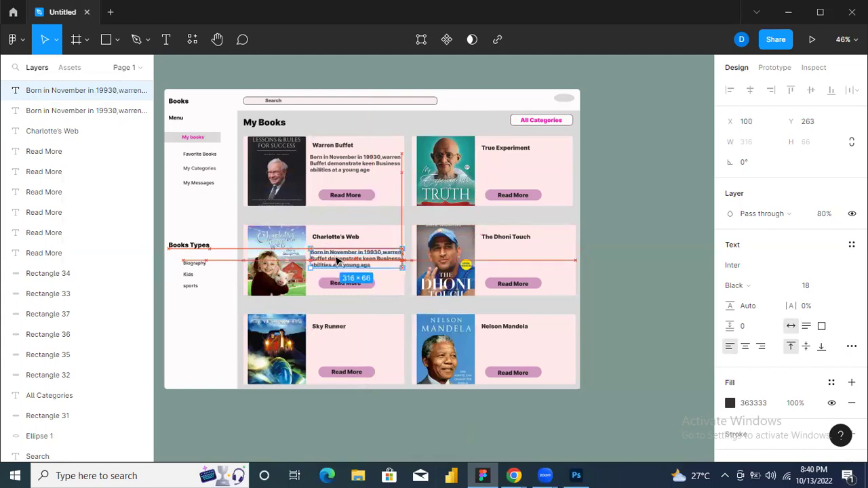
drag(336, 260, 336, 260)
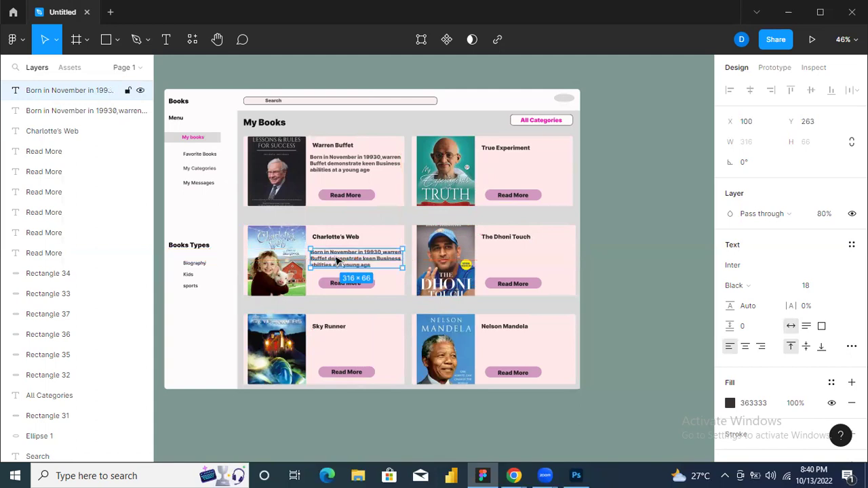
Replace the copied text in the Charlotte's Web card with the first line "Charlotte's web is a children novel" and a line break
double_click(335, 258)
key(ctrl+c)
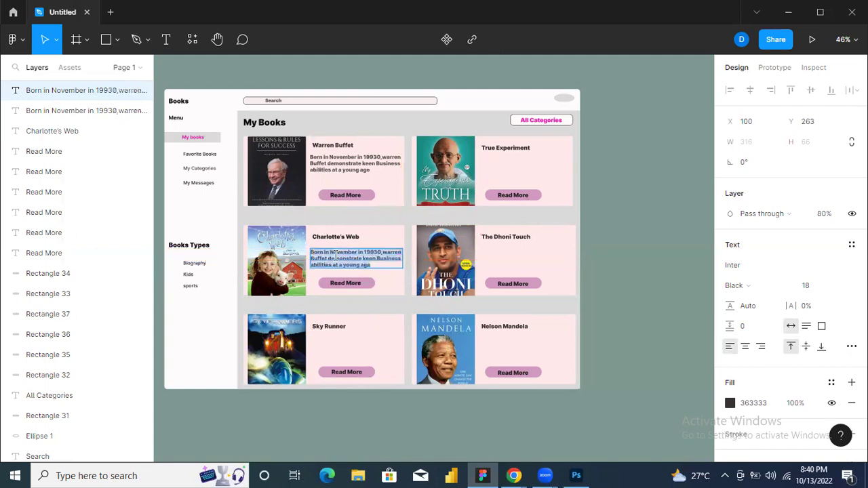
key(BackSpace)
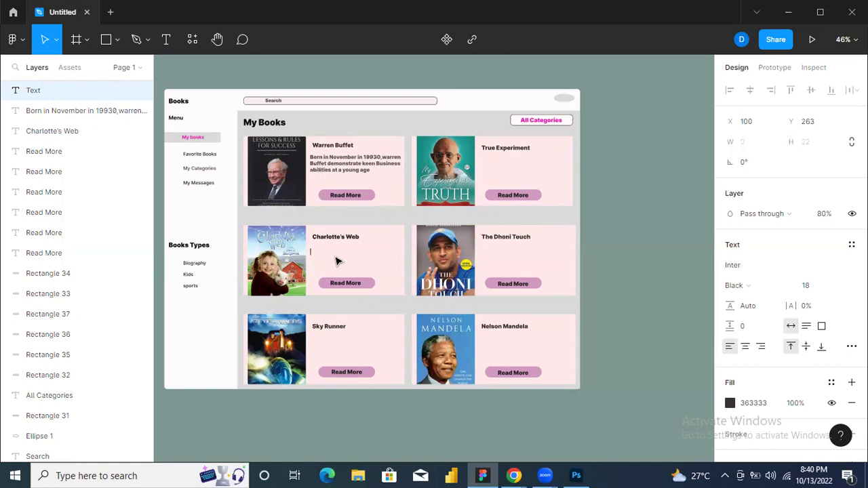
text(Chal)
key(BackSpace)
text(rlotte's web is a childre)
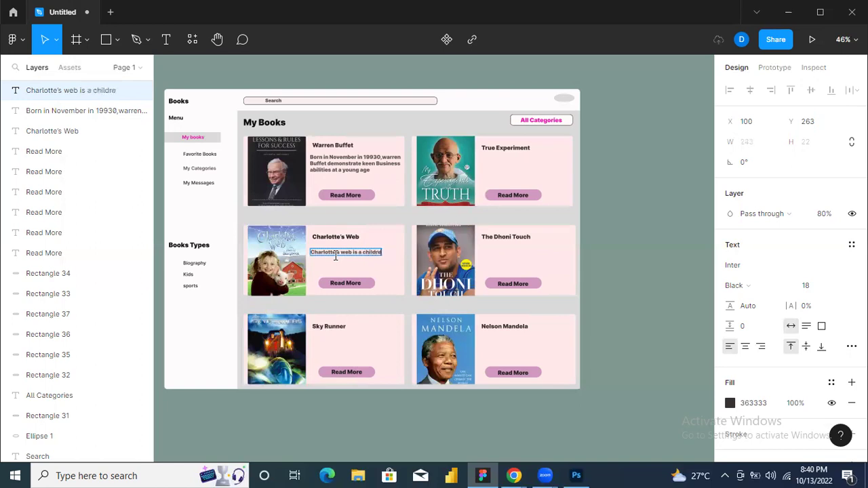
text(n novel)
key(Return)
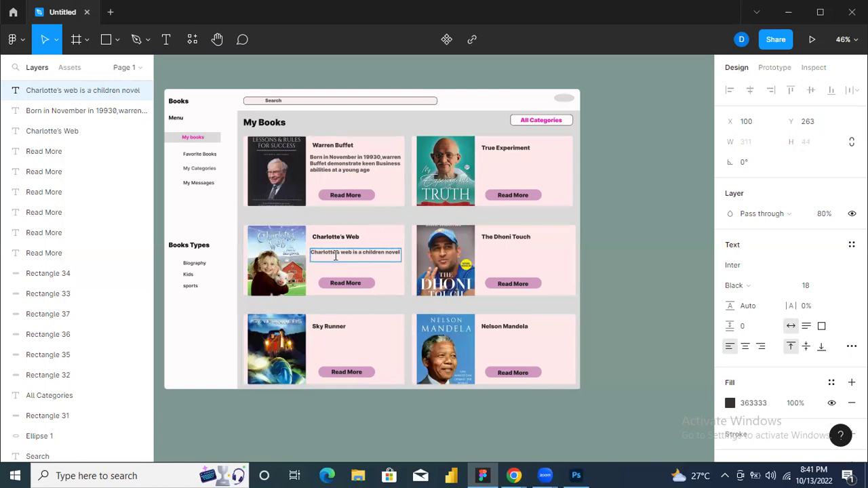
Add the lines "by American author E.B White and" and "illustrated by Williams." to the Charlotte's Web description
text(by American suthor E.B White and )
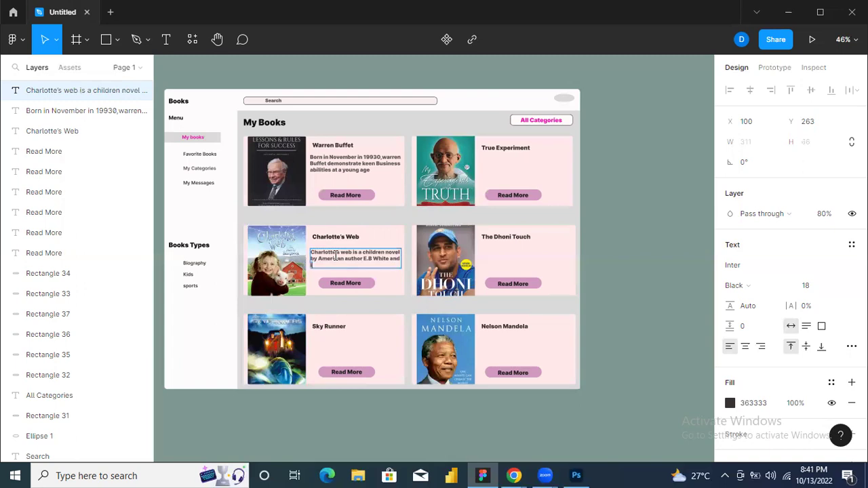
text(illustrated by Williams.)
key(Escape)
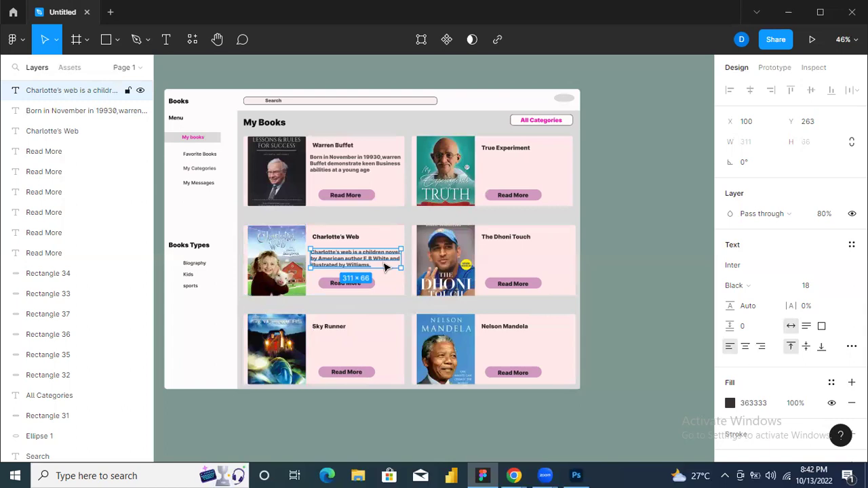
Duplicate the Charlotte's Web description and place the copy under the "Sky Runner" title at X 100, Y 559
text(Charlotte's web is a children novel by American author E.B White and illustrated by Williams.)
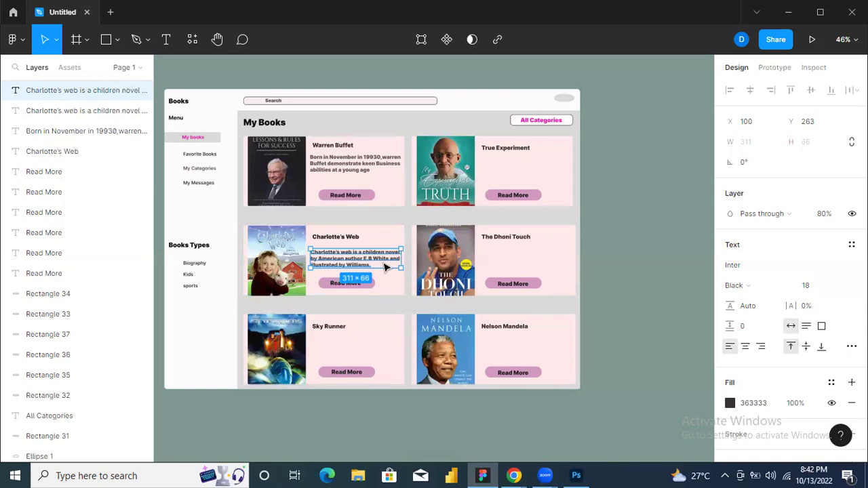
drag(384, 268, 384, 353)
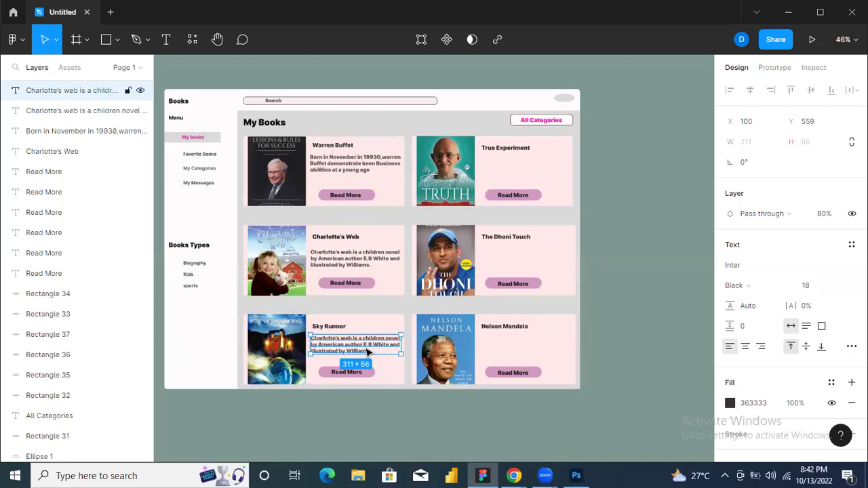
Replace the copied text in the Sky Runner card with "Emelia is a renown Sky runner" and start a second line with "reco"
double_click(364, 347)
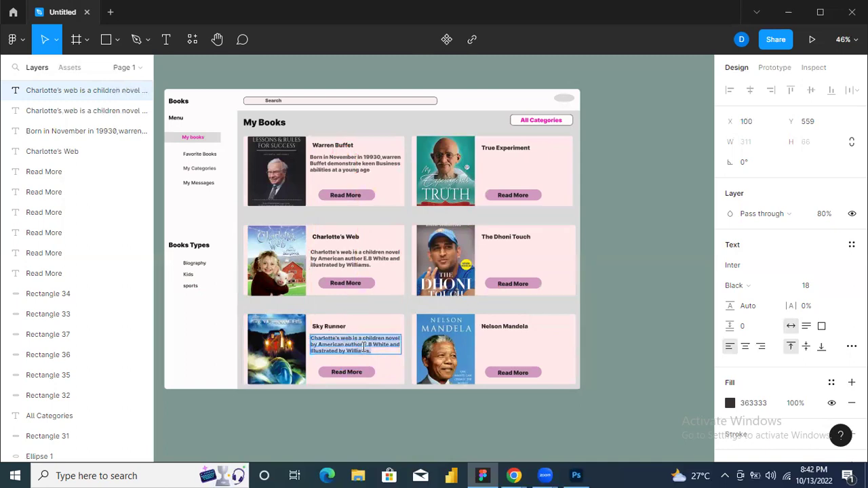
text(E)
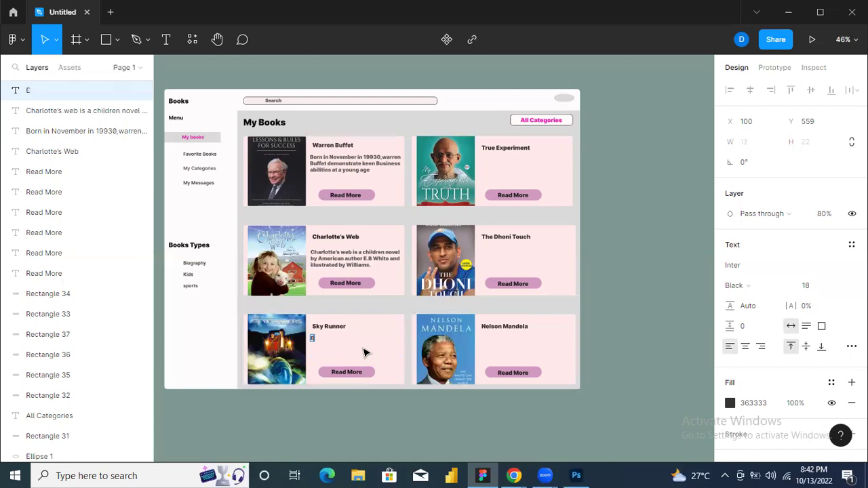
text(melia is a re)
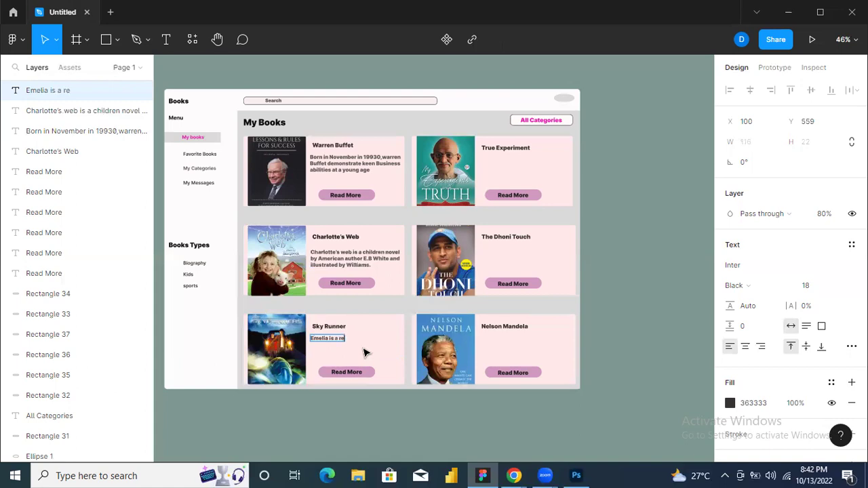
text(nown sky)
key(BackSpace)
key(BackSpace)
key(BackSpace)
key(BackSpace)
text(Sky ru)
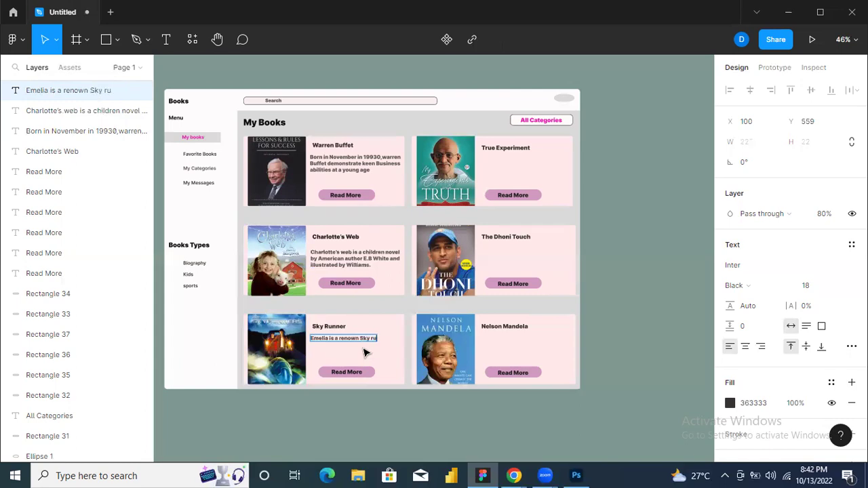
text(nner reco)
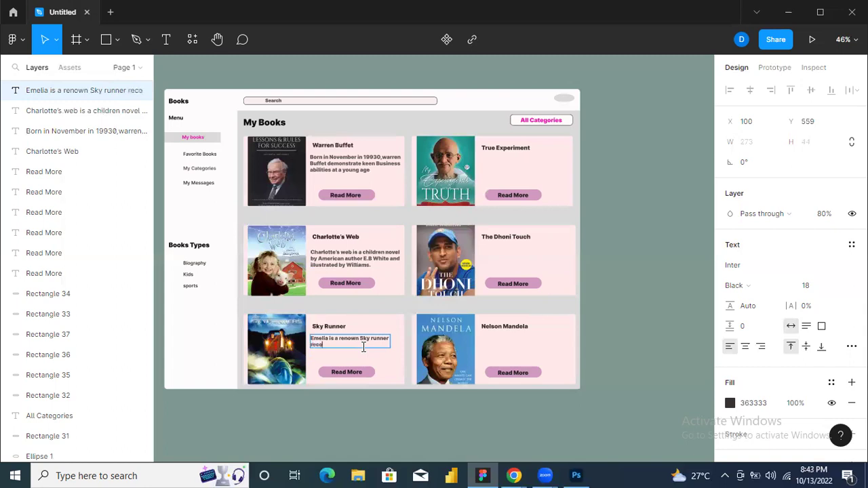
Complete the second line of the Sky Runner description as "recognised worldwide for her"
text(gnised)
text( by)
key(BackSpace)
key(BackSpace)
key(BackSpace)
text(world wide)
key(BackSpace)
key(BackSpace)
key(BackSpace)
key(BackSpace)
text(wide)
text( for her)
Add the third line "incredible strenth and break neck." to the Sky Runner description
text( incr)
text(edi)
text(bel)
key(BackSpace)
key(BackSpace)
text(le strength)
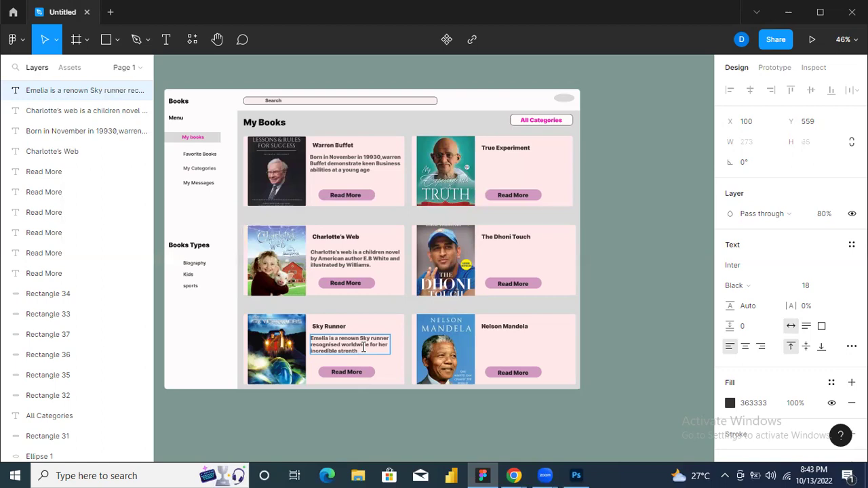
text(and break neck.)
Duplicate the Warren Buffet description and place the copy under the "True Experiment" title at X 679, Y -64
click(377, 167)
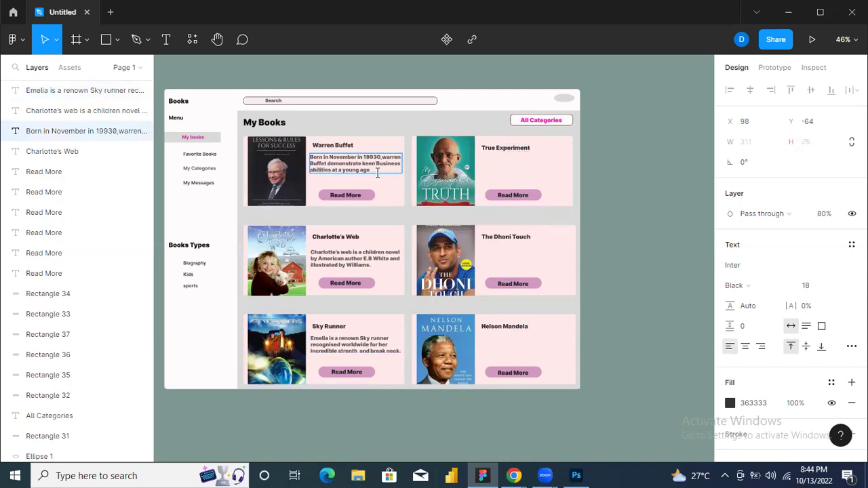
key(Return)
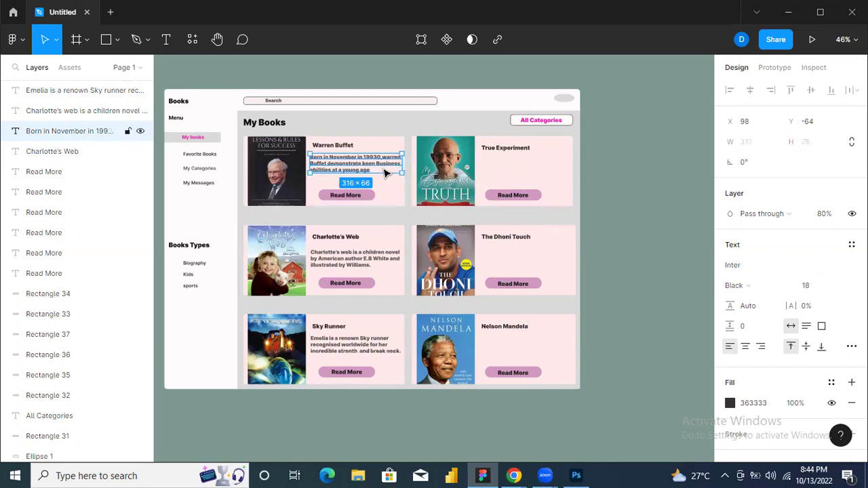
key(ctrl+v)
drag(376, 163, 556, 173)
drag(556, 174, 553, 174)
click(556, 190)
click(549, 173)
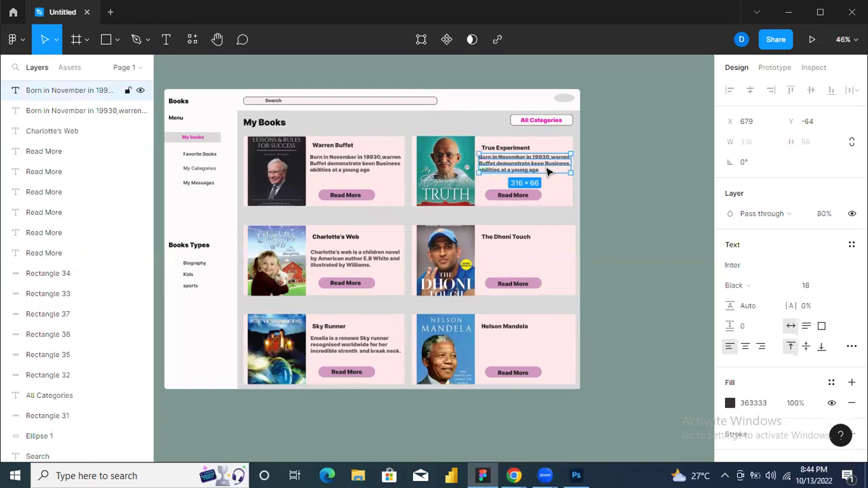
Place further copies of the description at X 679 in The Dhoni Touch card (Y 249) and the Nelson Mandela card (Y 566)
key(ctrl+v)
drag(548, 172, 548, 262)
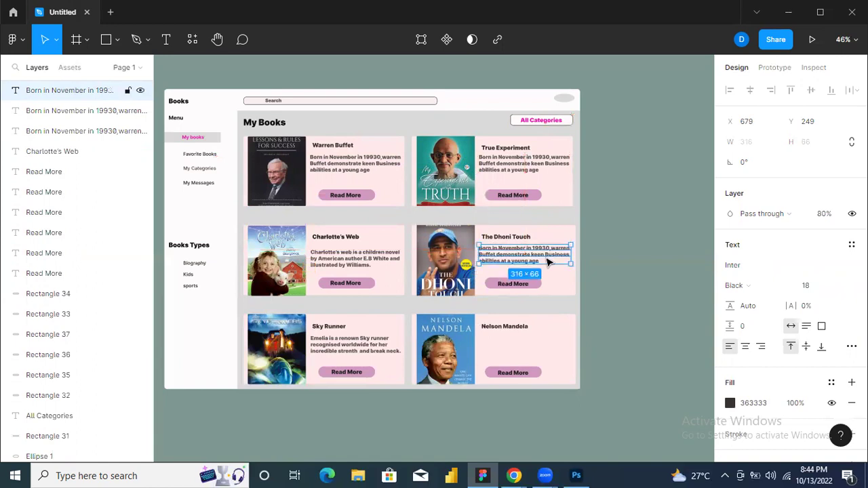
key(ctrl+v)
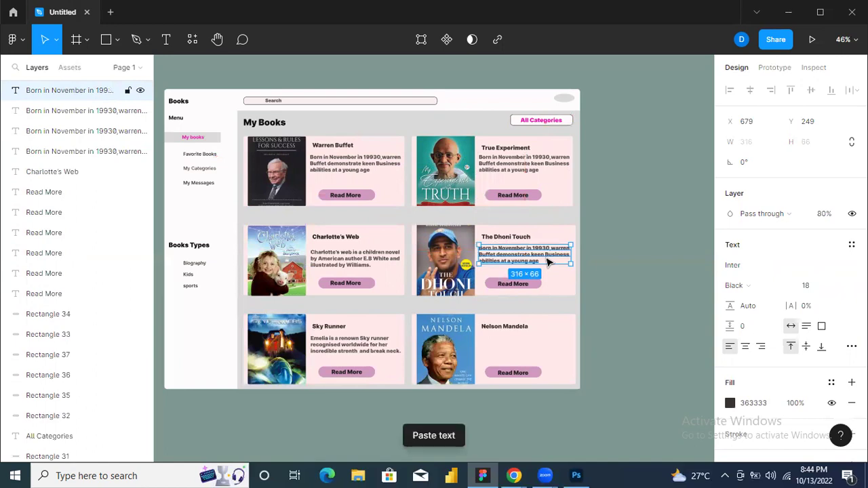
drag(548, 262, 548, 355)
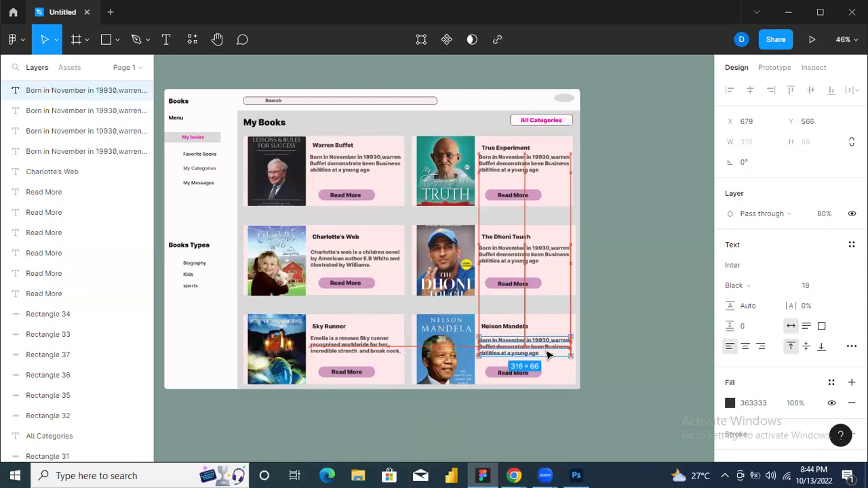
drag(547, 356, 548, 355)
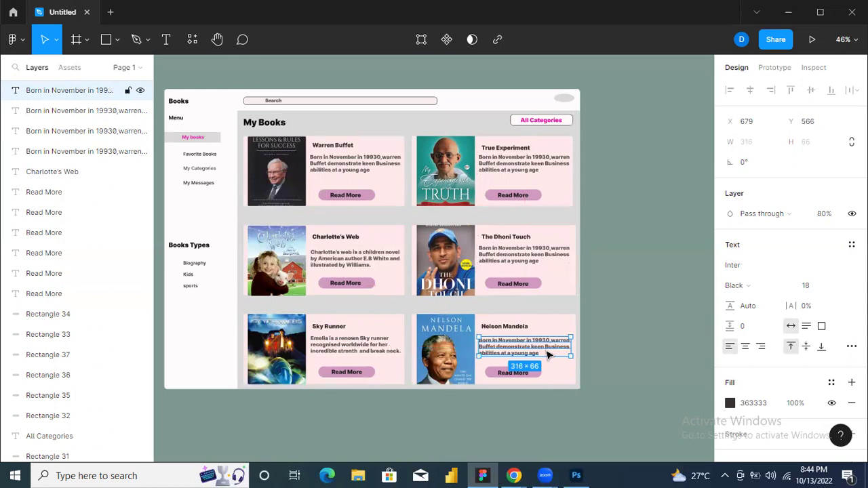
click(636, 289)
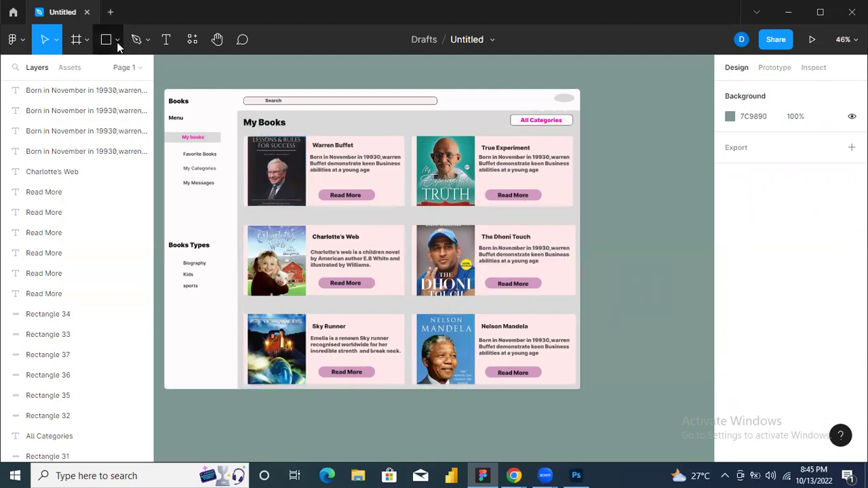
Open the Icons8 plugin beside the design and set its icon colour to the bright magenta swatch
click(24, 42)
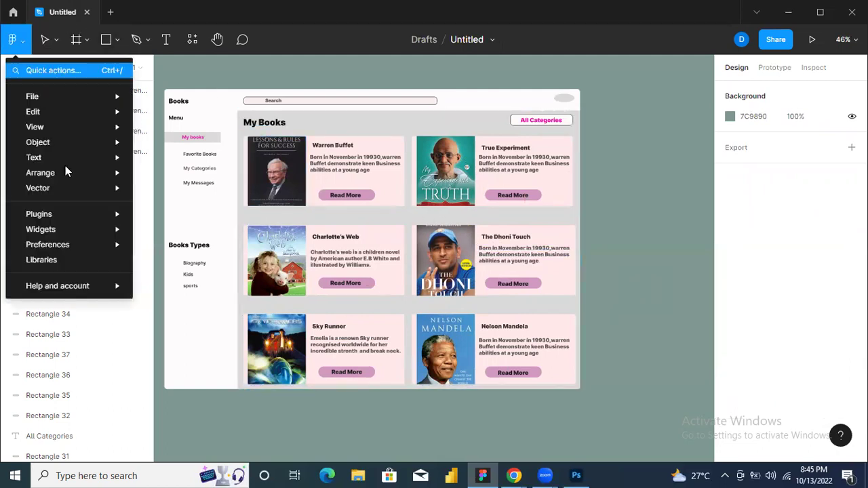
mouse_move(56, 215)
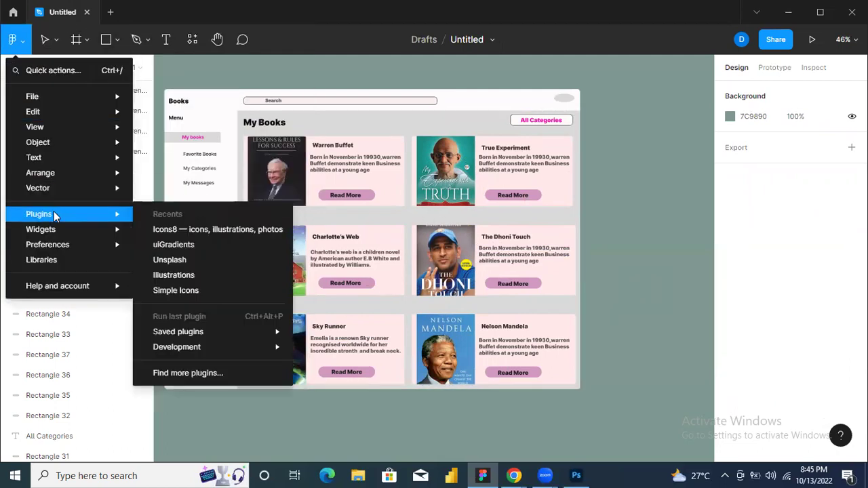
click(169, 231)
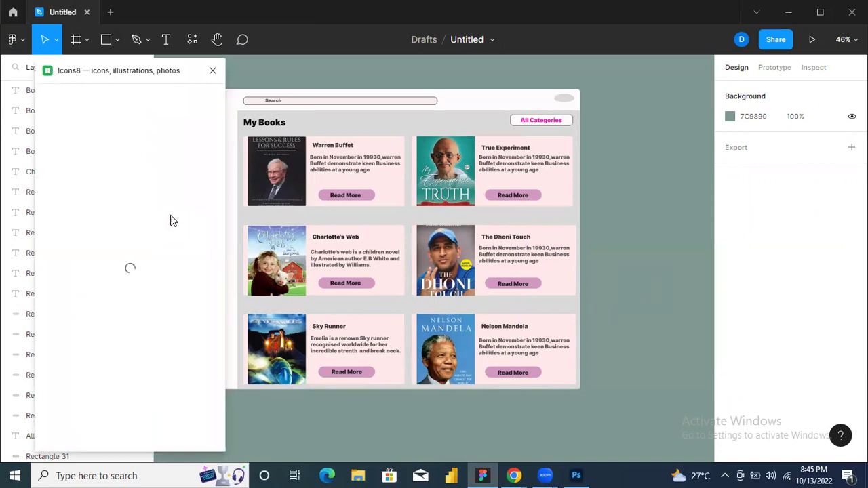
drag(185, 73, 664, 73)
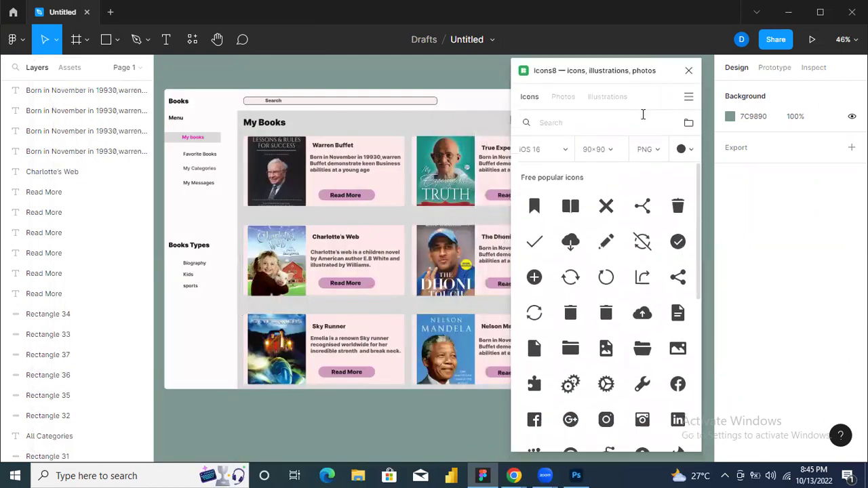
click(681, 150)
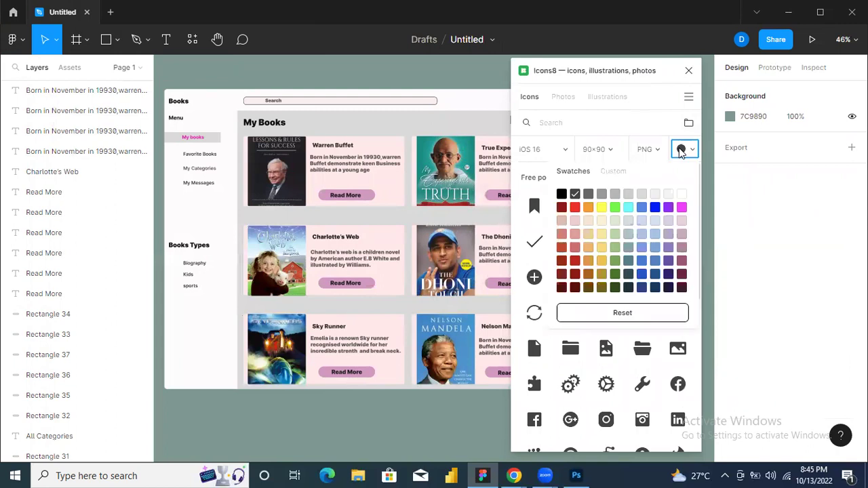
click(681, 207)
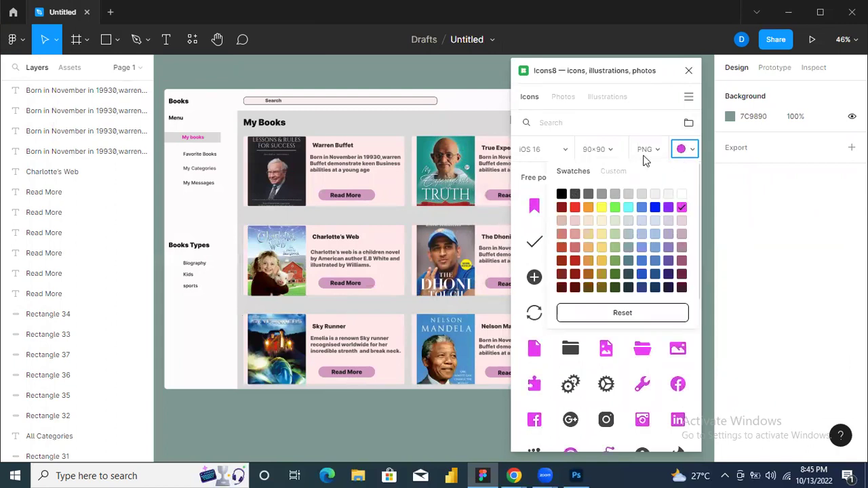
Search the icons for "books", insert the Book Stack icon and place it at 90 × 30 before the "My books" menu item
click(574, 122)
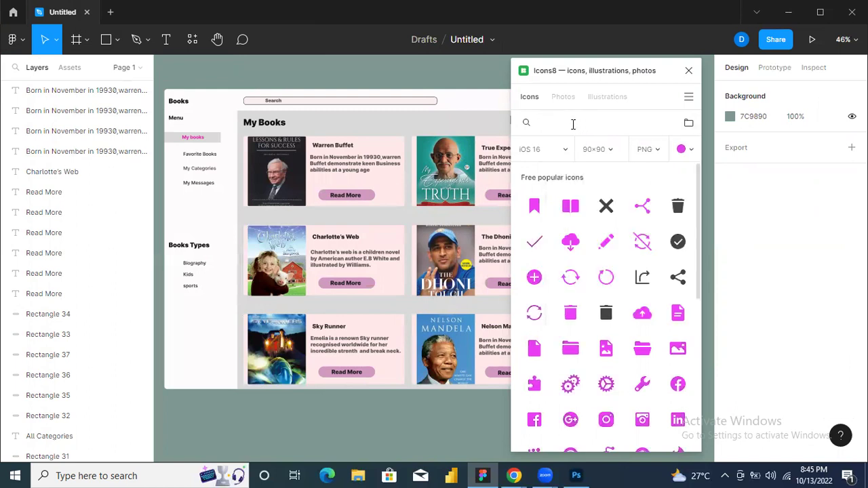
text(books)
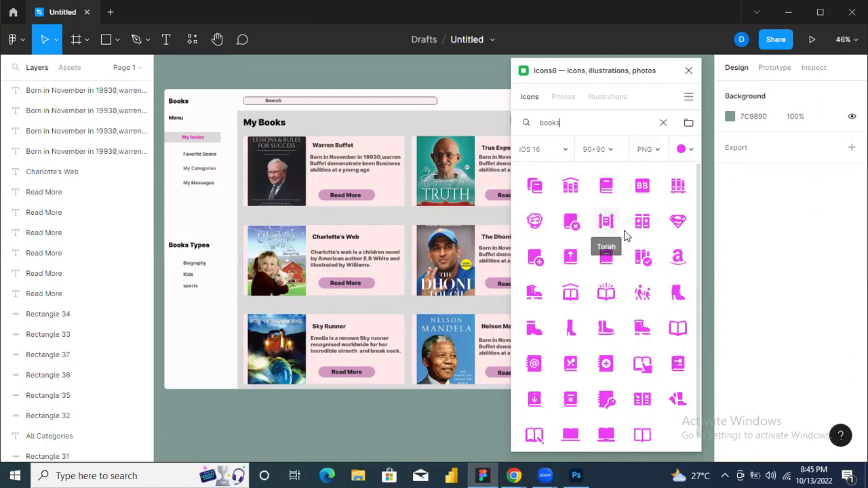
click(606, 189)
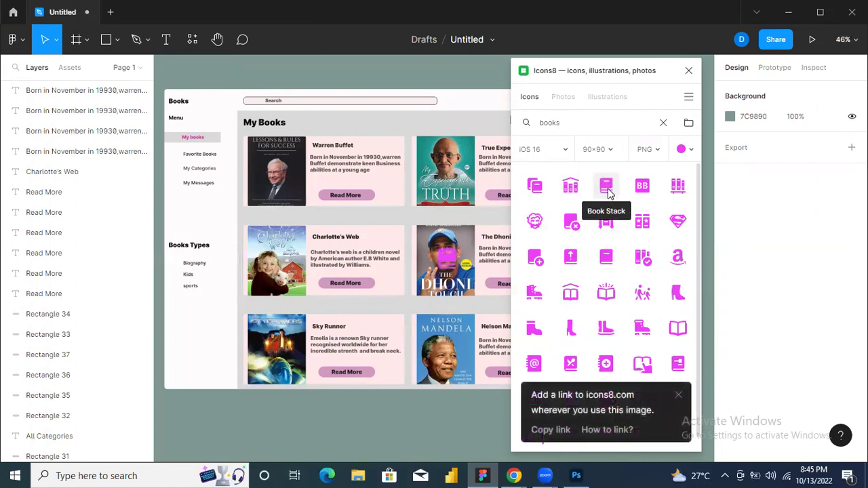
drag(451, 265, 172, 142)
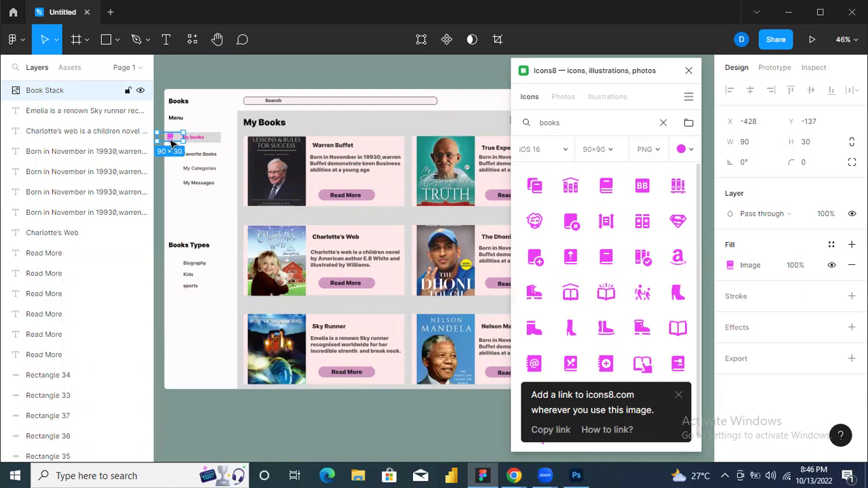
Enlarge the grey highlight rectangle behind "My books" to 52 high and widen it to the sidebar's full width
click(218, 138)
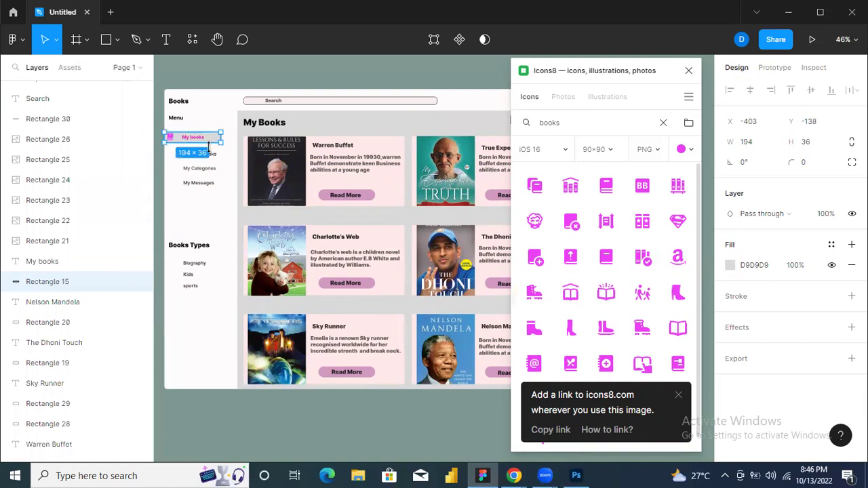
drag(208, 143, 209, 147)
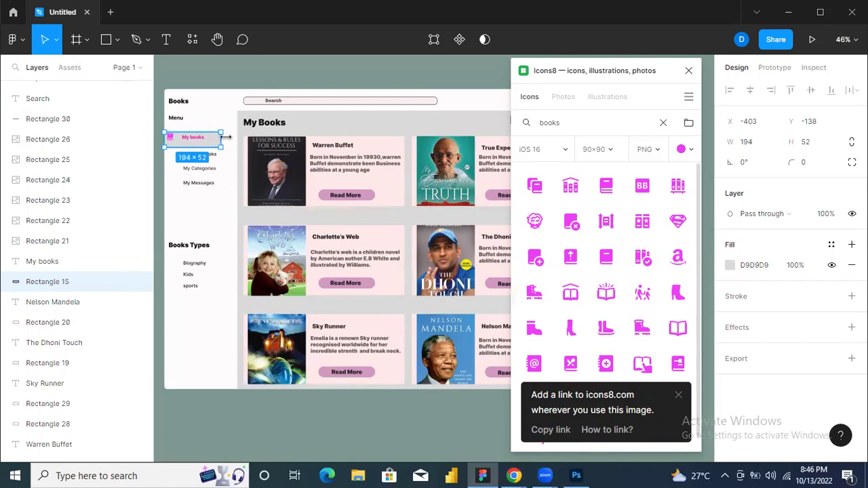
drag(222, 138, 237, 138)
click(228, 168)
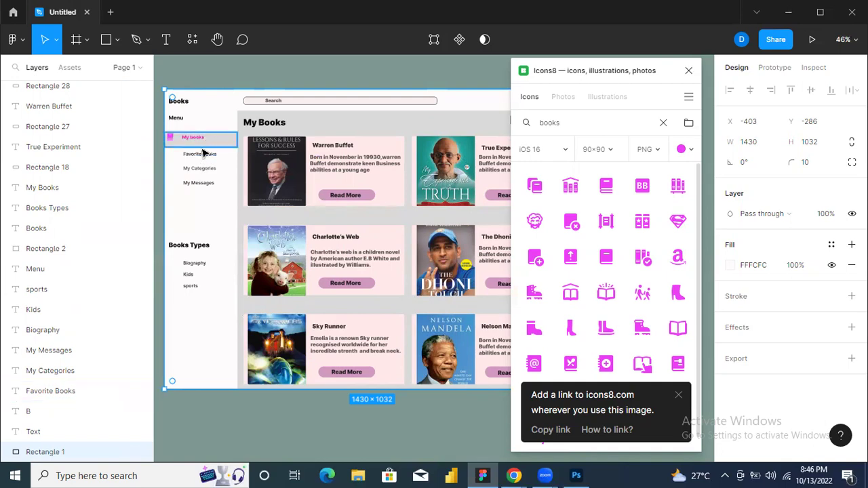
Move the Book Stack icon down to Y -128 and shift the "My books" menu label to X -340 within the highlight
click(172, 139)
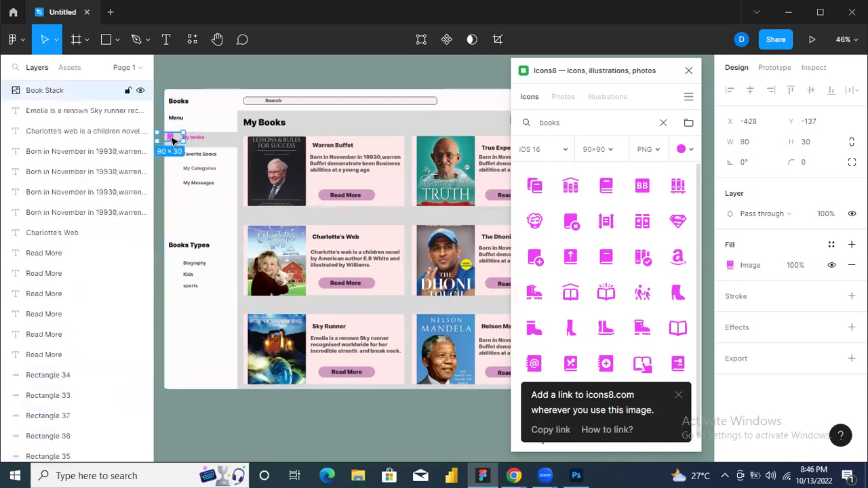
drag(173, 140, 173, 141)
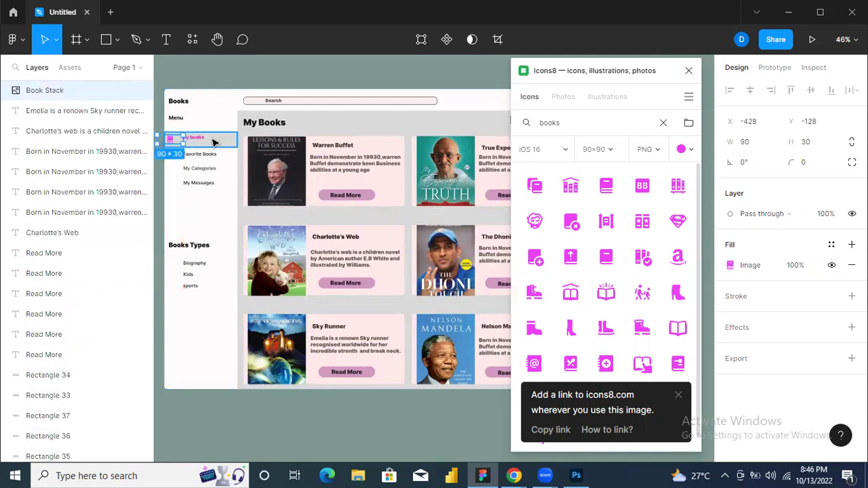
click(202, 141)
drag(200, 141, 200, 141)
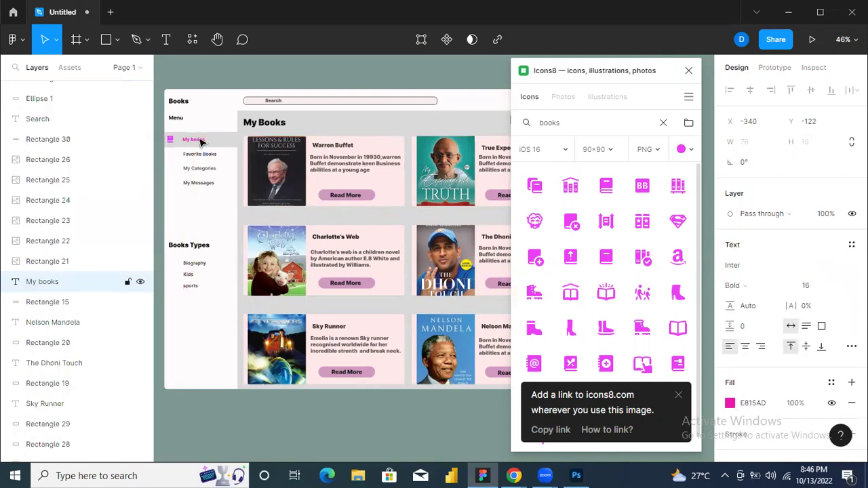
Set the "My books" menu label's font size to 20 and nudge it up to Y -124
double_click(200, 141)
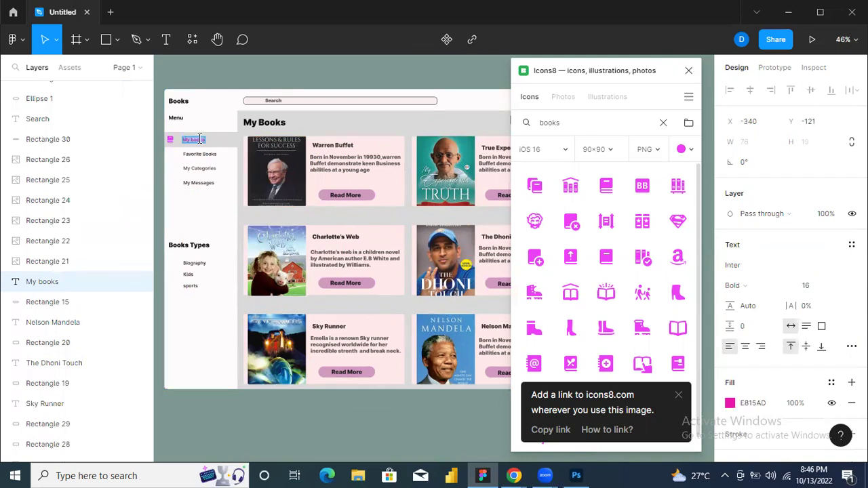
click(838, 287)
click(829, 301)
key(Escape)
key(Up)
key(Up)
key(Up)
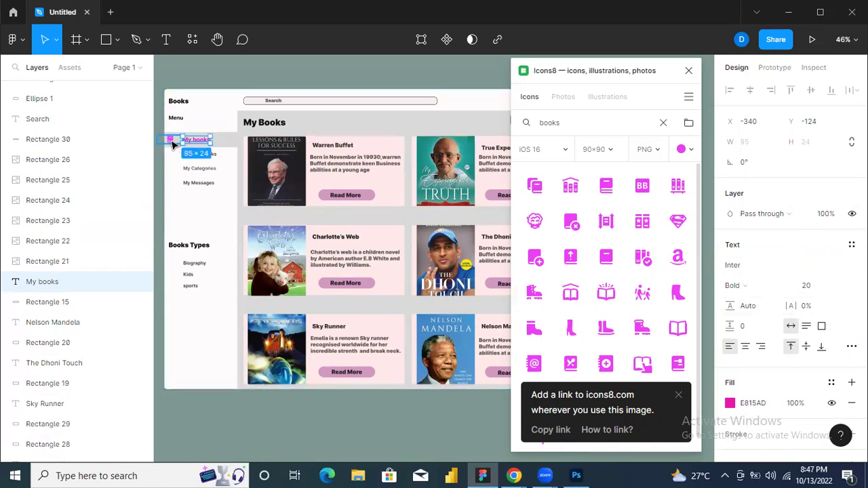
click(172, 143)
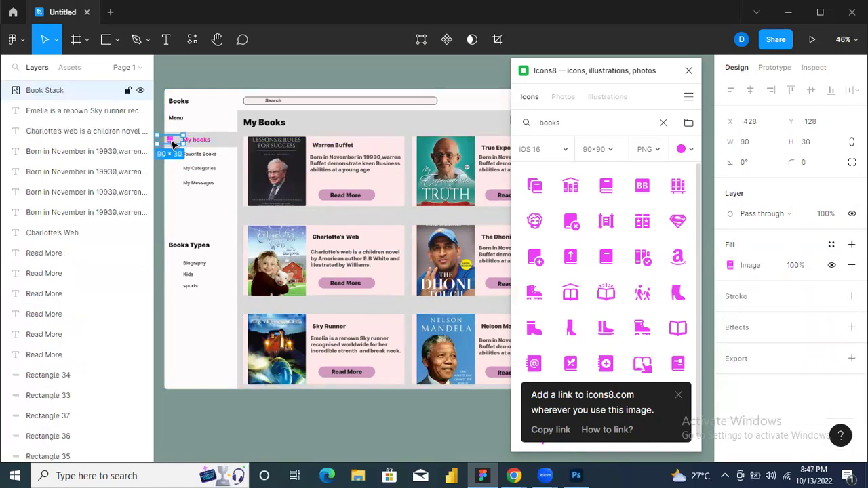
click(178, 189)
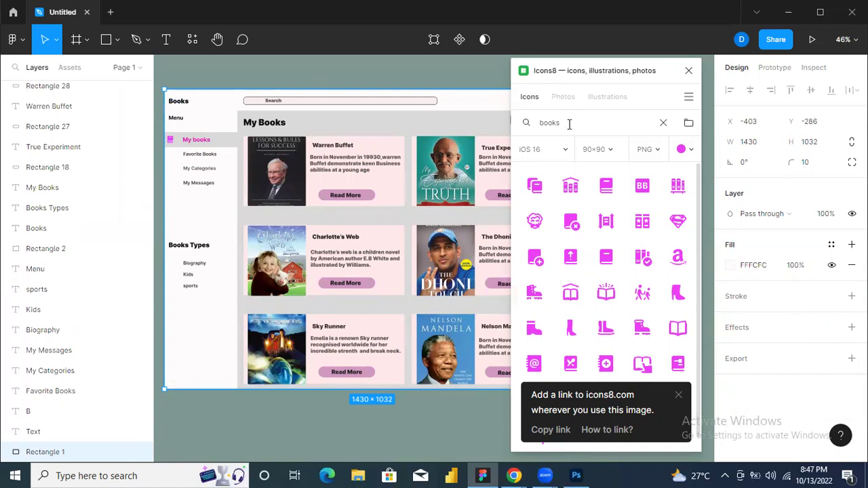
Search the Icons8 icons for "love"
key(BackSpace)
key(BackSpace)
key(BackSpace)
key(BackSpace)
text(love)
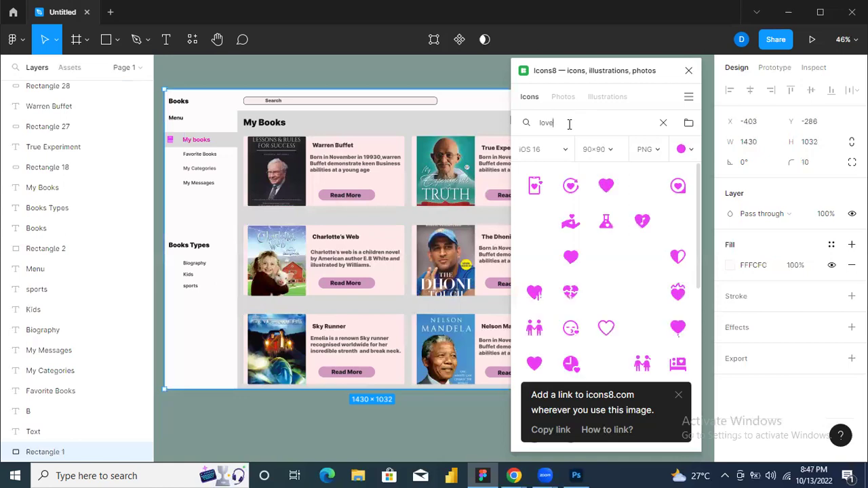
Change the Icons8 icon colour to the medium grey swatch and browse the love icons
click(690, 153)
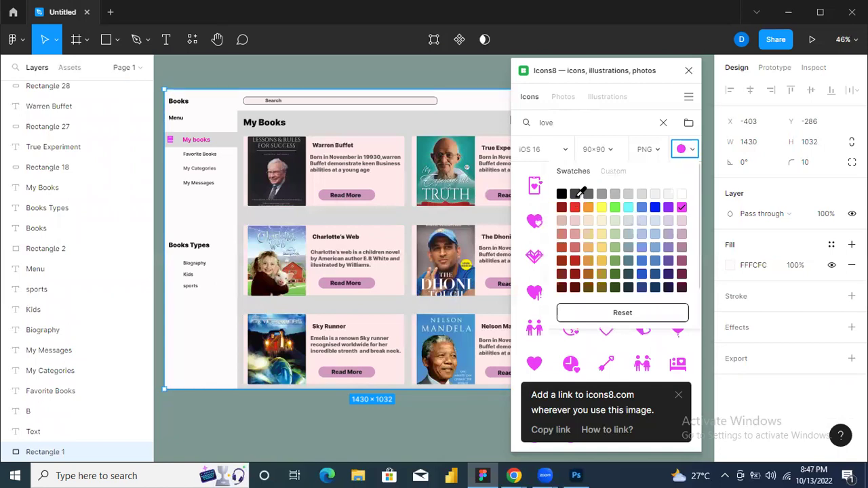
click(577, 194)
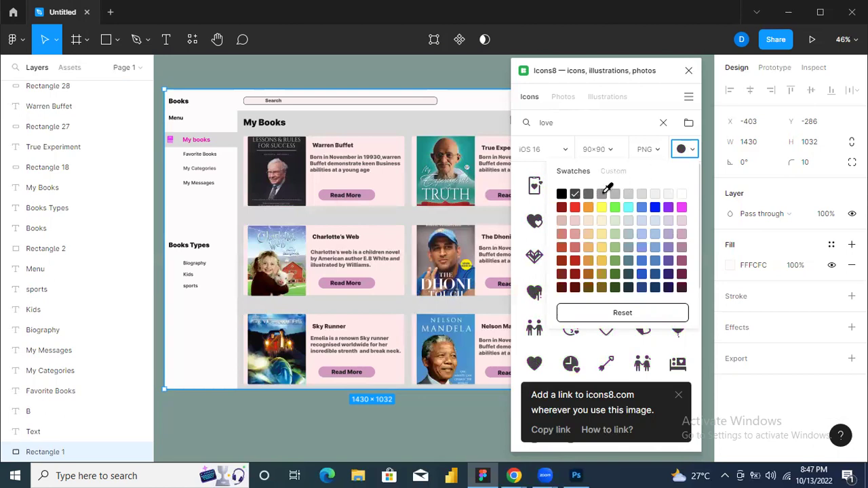
click(602, 194)
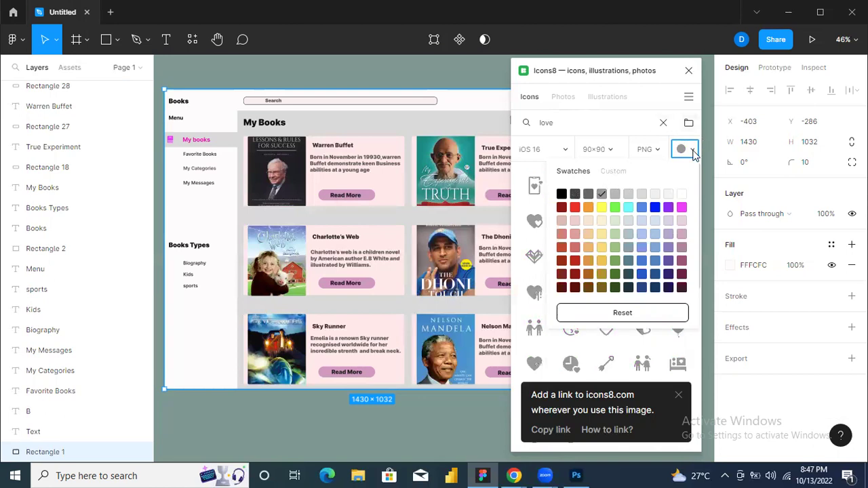
click(692, 152)
drag(699, 197, 698, 289)
scroll(691, 203, up, 5)
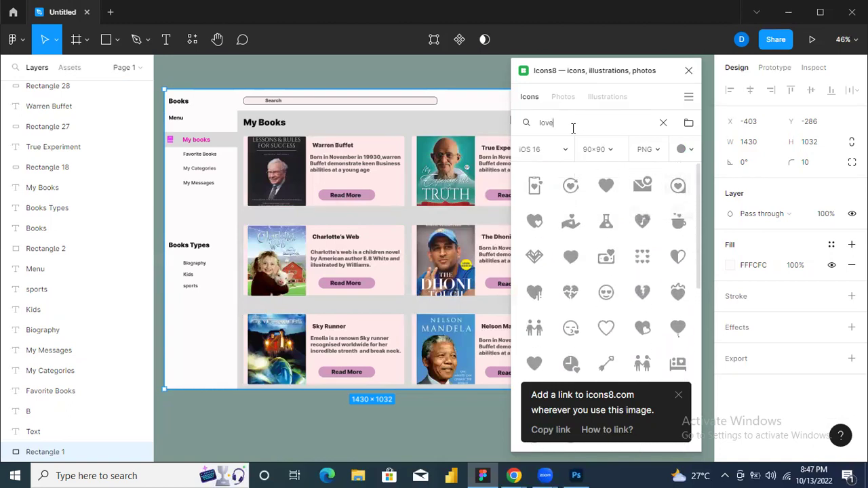
Search the icons for "favorites" and insert the outlined heart Favorite icon into the design
key(BackSpace)
key(BackSpace)
key(BackSpace)
key(BackSpace)
text(fav)
text(oo)
key(BackSpace)
text(rites)
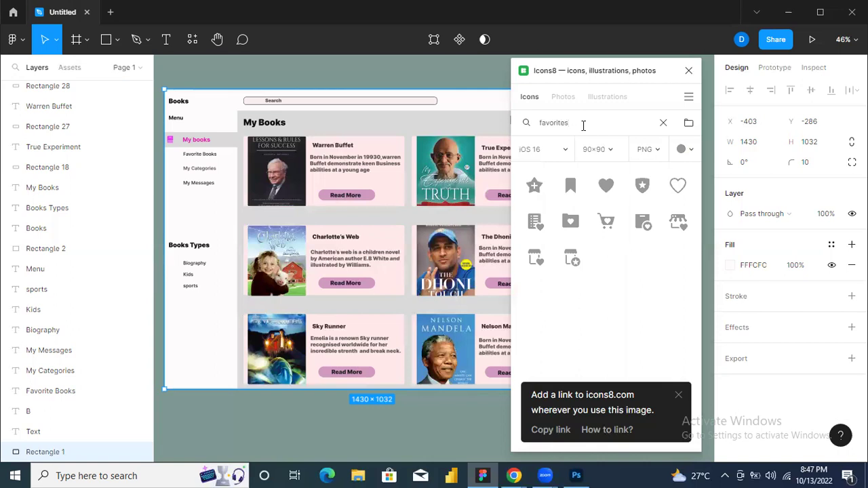
click(678, 187)
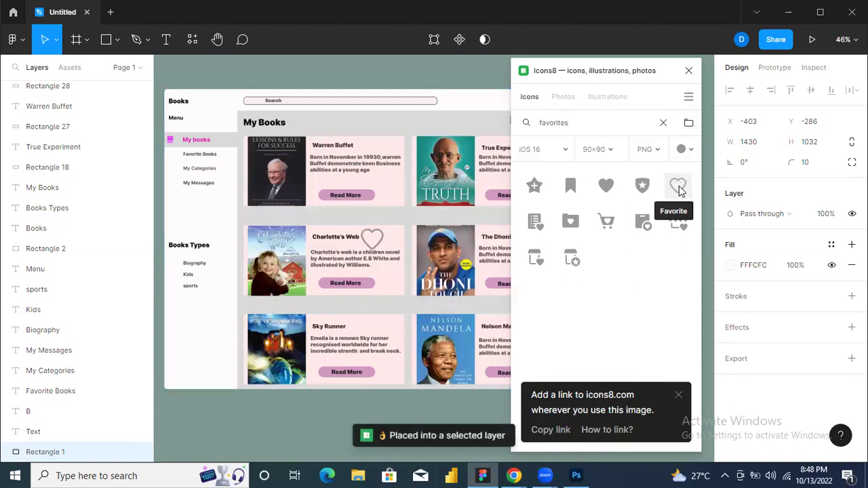
Resize the heart icon to 90 × 27 and place it before "Favorite Books" at X -428, Y -76
drag(372, 238, 172, 160)
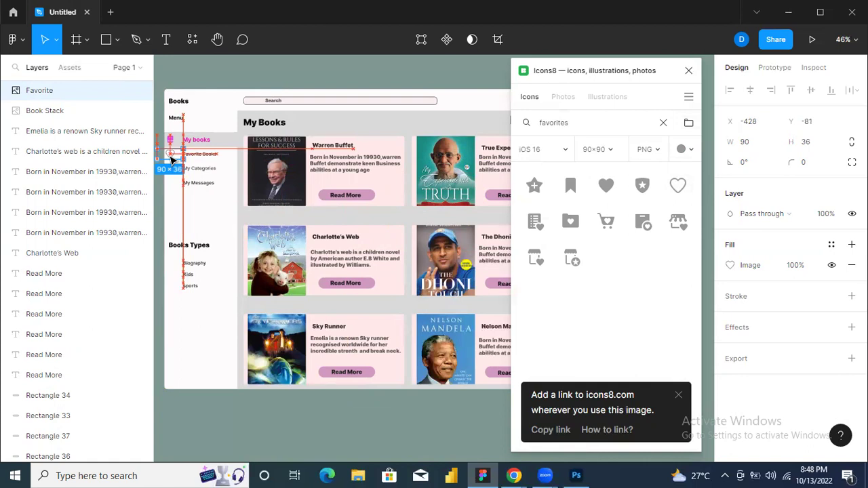
mouse_move(170, 160)
mouse_down()
mouse_move(169, 152)
mouse_move(171, 165)
mouse_up()
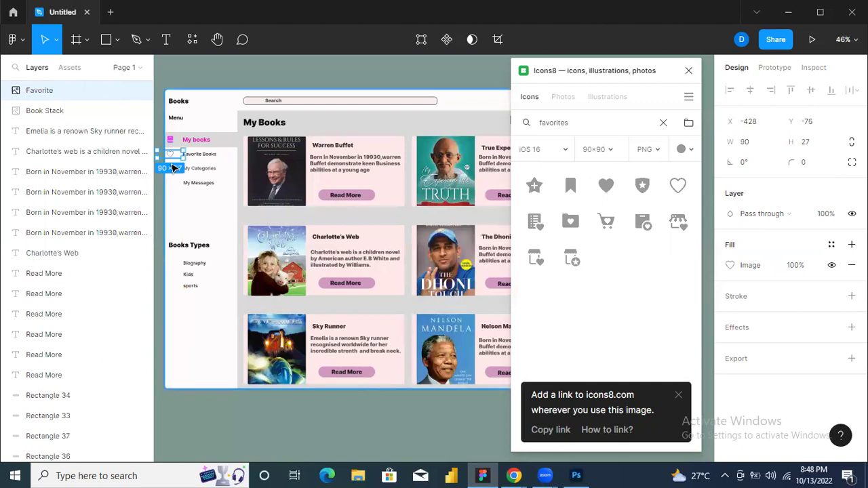
click(181, 201)
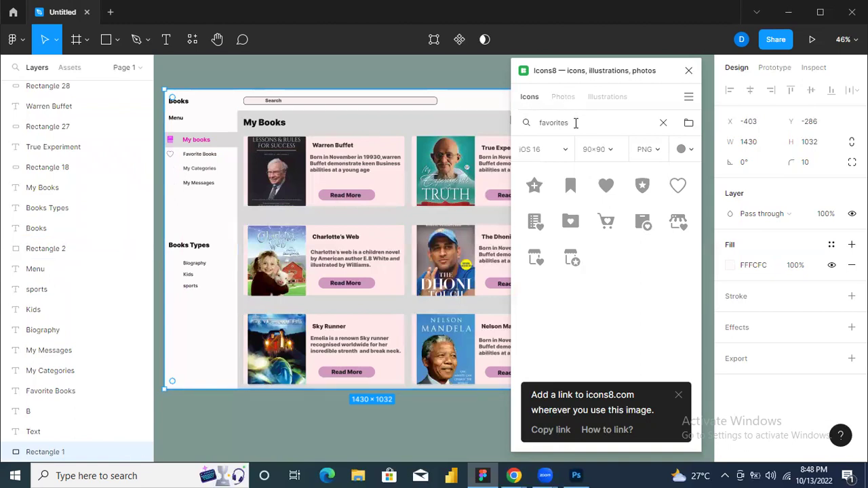
Search the icons for "category" and insert the Category icon into the design
key(BackSpace)
key(BackSpace)
key(BackSpace)
key(BackSpace)
key(BackSpace)
key(BackSpace)
key(BackSpace)
key(BackSpace)
key(BackSpace)
text(category)
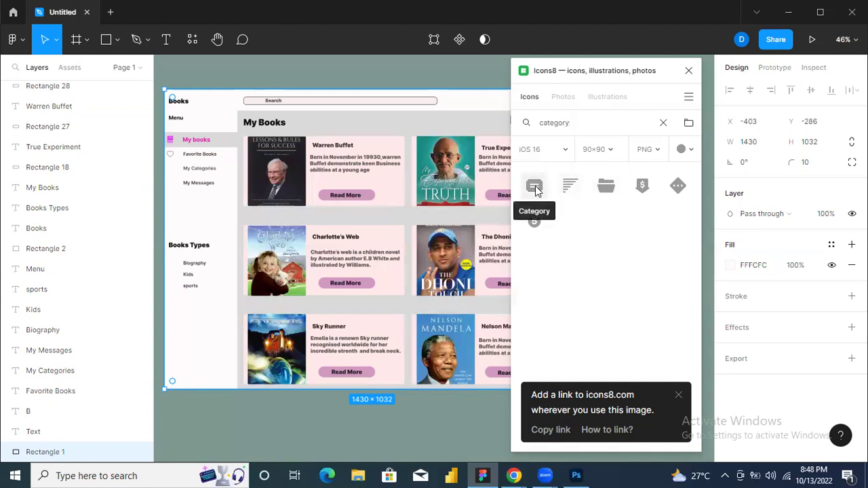
click(535, 190)
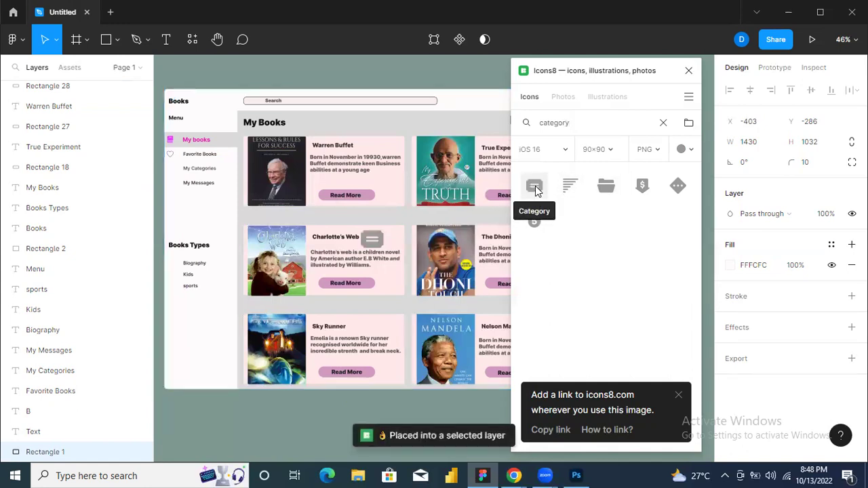
Resize the Category icon to 90 × 34 and place it before "My Categories" at X -428, Y -31
click(379, 251)
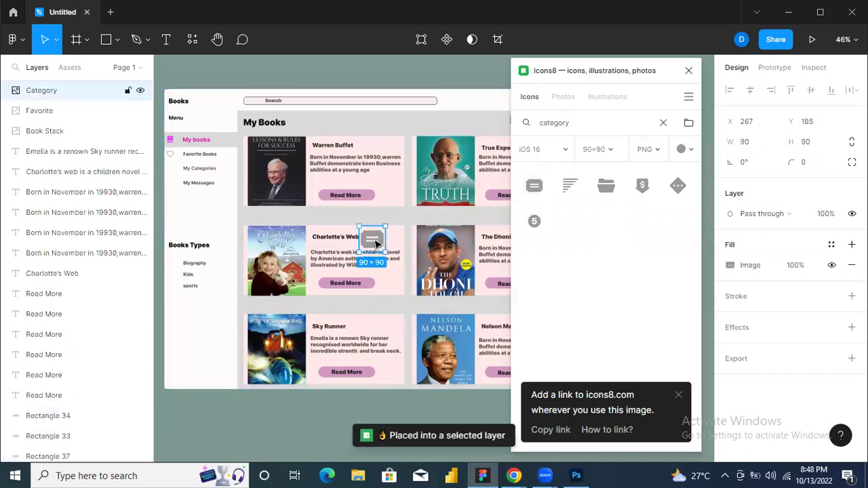
drag(379, 251, 169, 167)
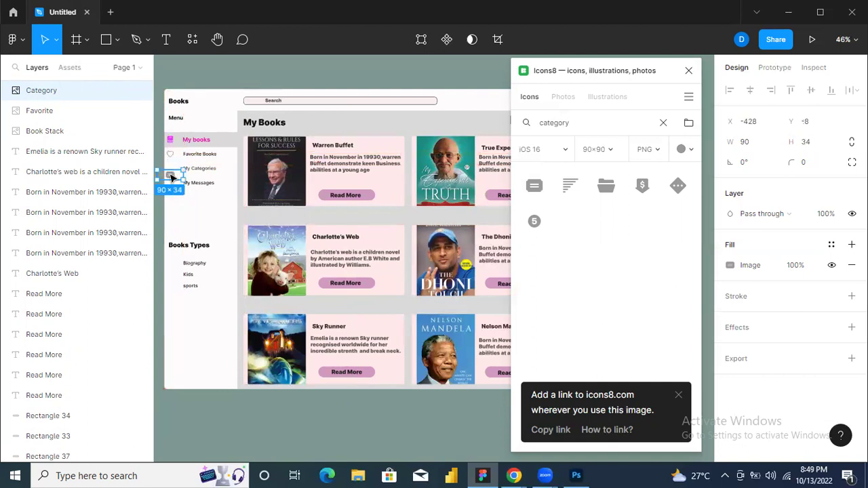
drag(172, 177, 168, 173)
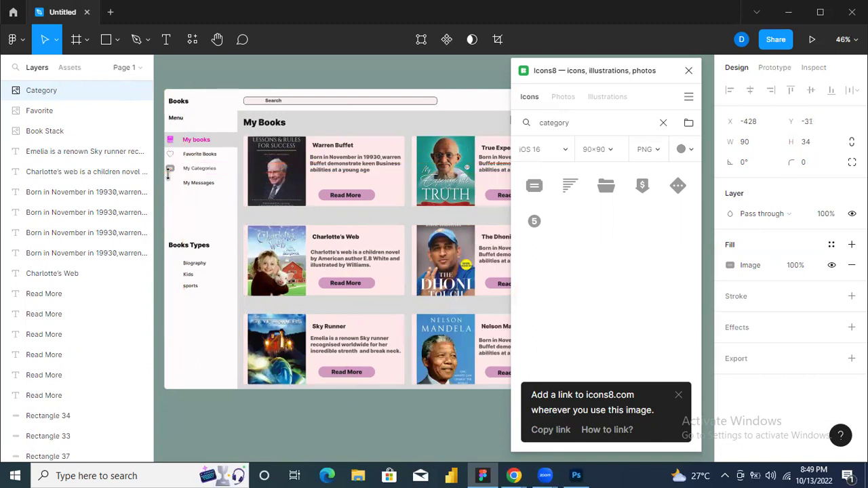
click(182, 214)
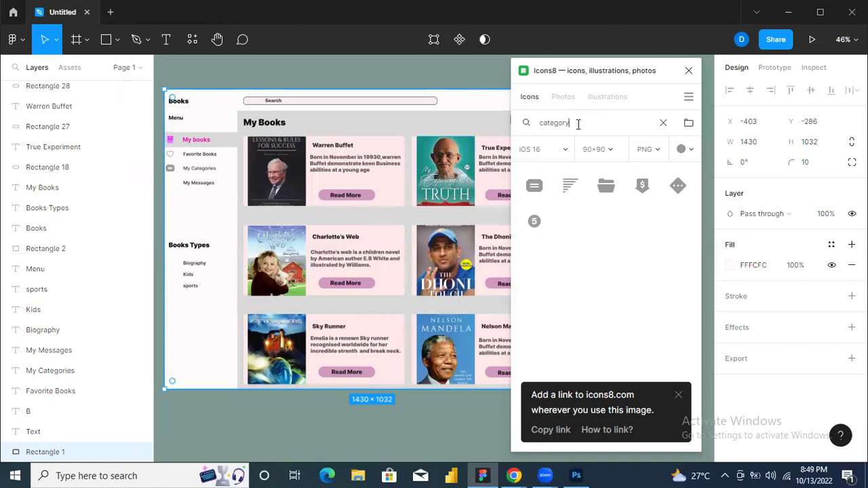
Search the icons for "messages" and insert the Messages icon with the speech bubble in a square
key(BackSpace)
key(BackSpace)
key(BackSpace)
key(BackSpace)
key(BackSpace)
key(BackSpace)
key(BackSpace)
text(messages)
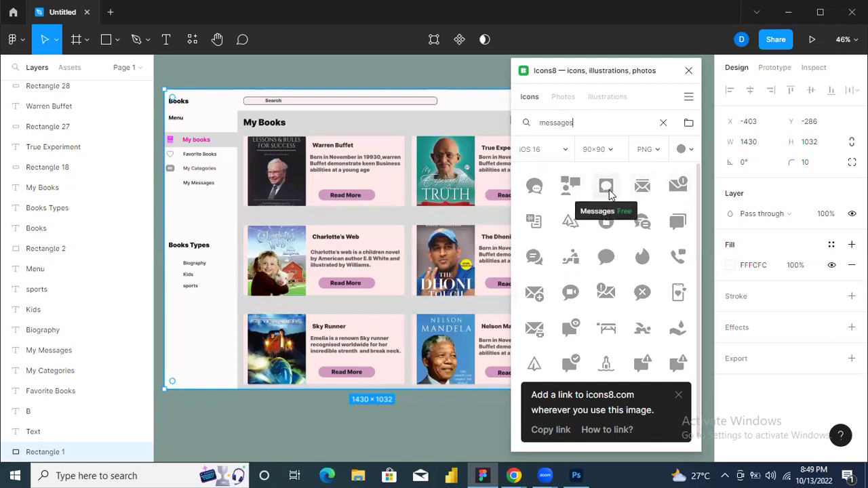
click(608, 191)
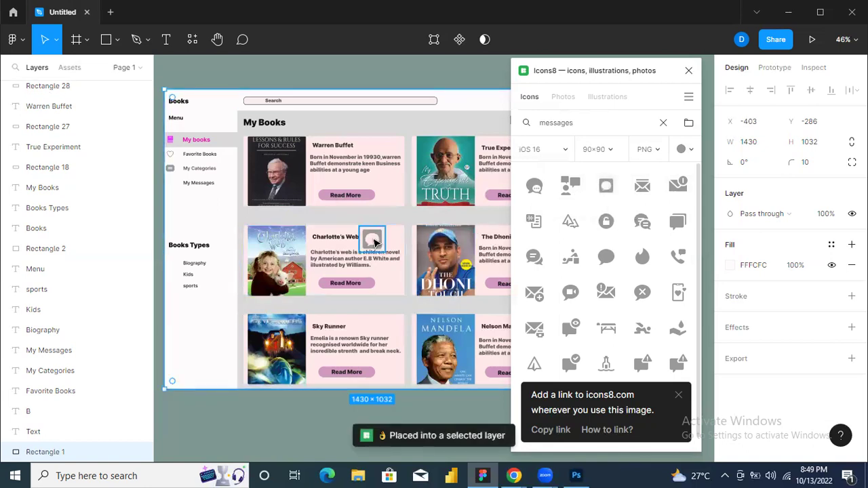
Resize the Messages icon to 65 × 38 and place it before "My Messages" at X -414, Y 18
click(373, 242)
drag(374, 241, 166, 166)
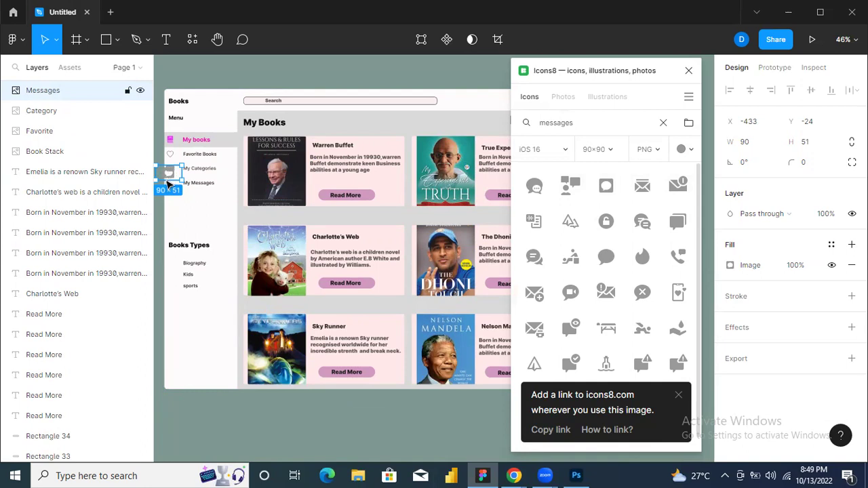
drag(167, 178, 254, 185)
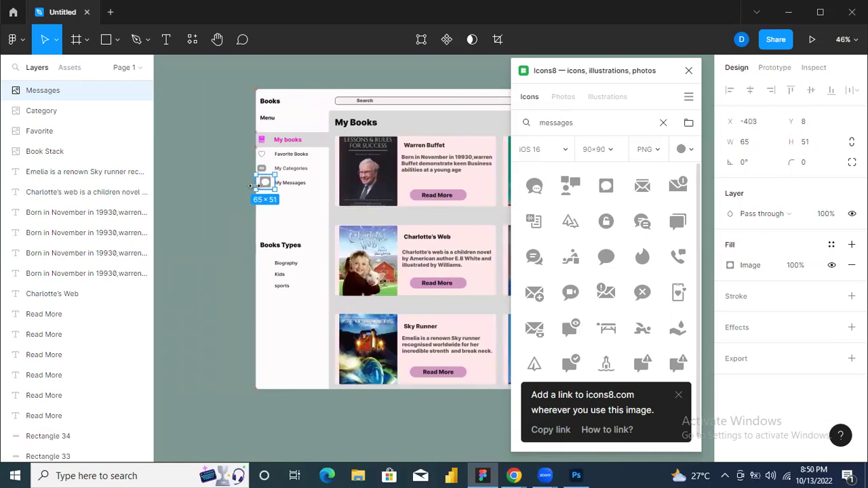
drag(265, 191, 265, 188)
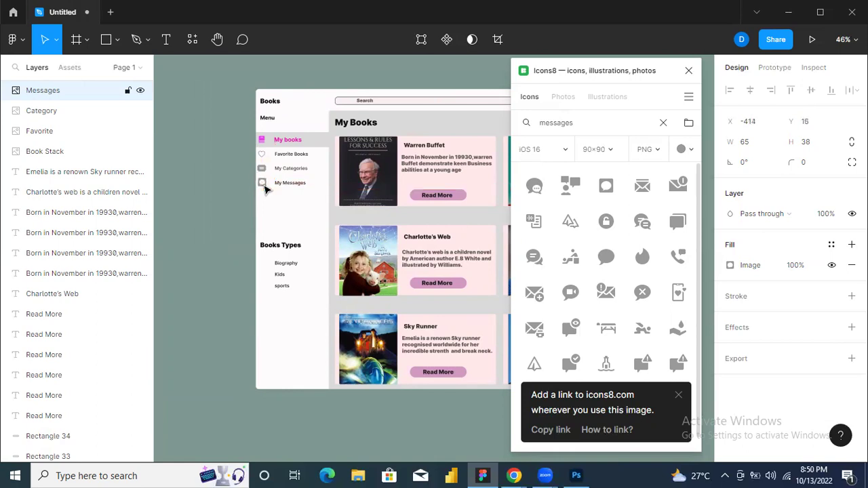
drag(266, 190, 266, 190)
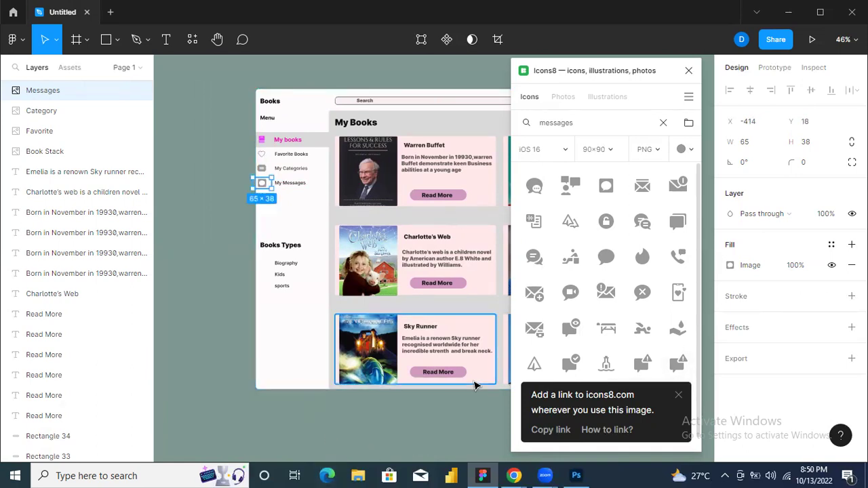
click(507, 432)
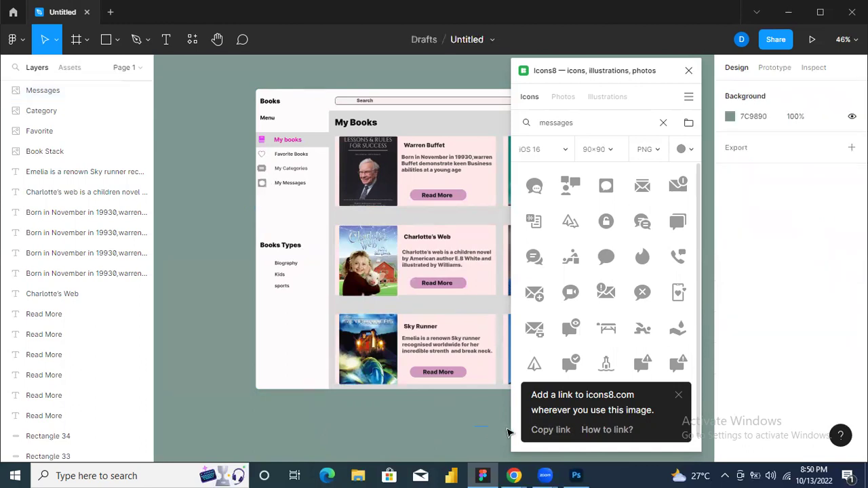
scroll(748, 407, right, 5)
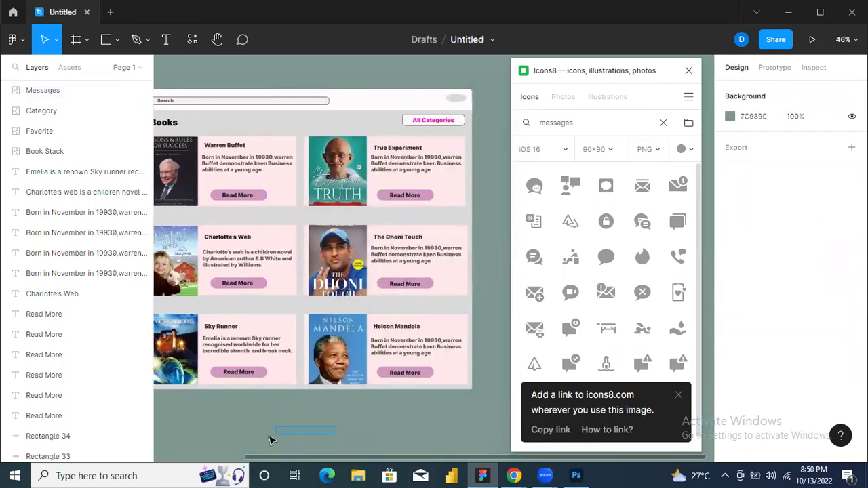
drag(269, 460, 184, 446)
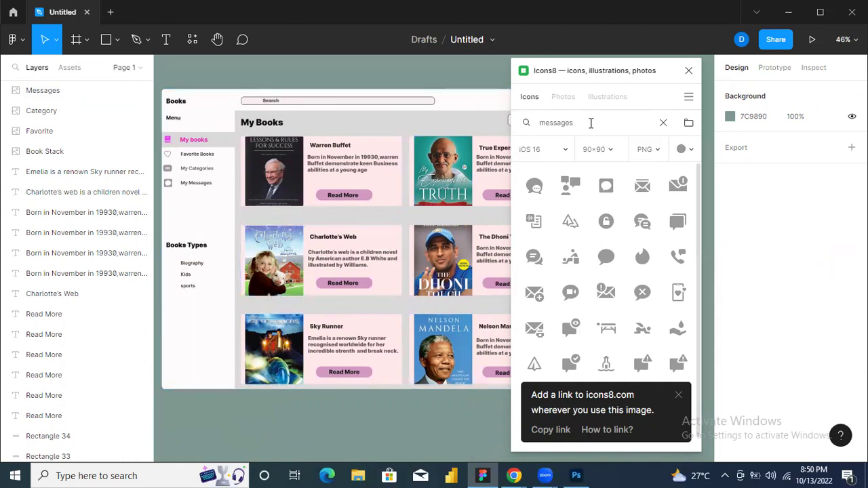
Search the icons for "share" and insert the Share icon on the Warren Buffet card
key(BackSpace)
key(BackSpace)
key(BackSpace)
key(BackSpace)
key(BackSpace)
key(BackSpace)
key(BackSpace)
key(BackSpace)
text(share)
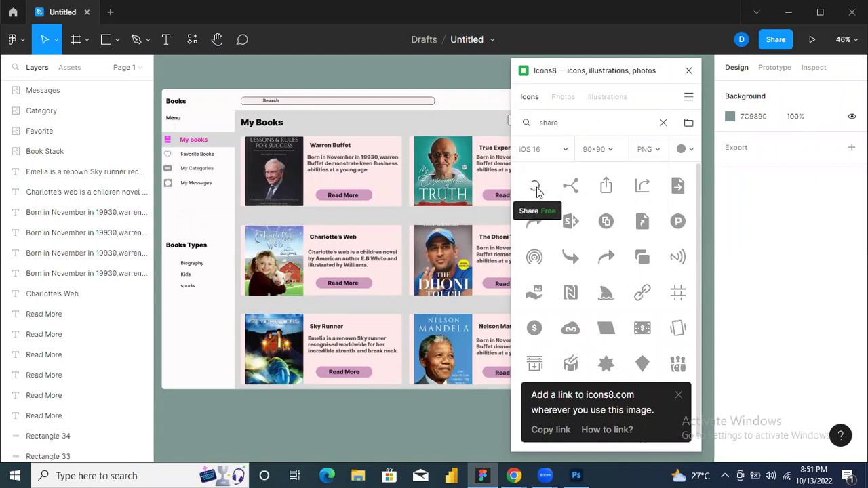
drag(535, 192, 393, 205)
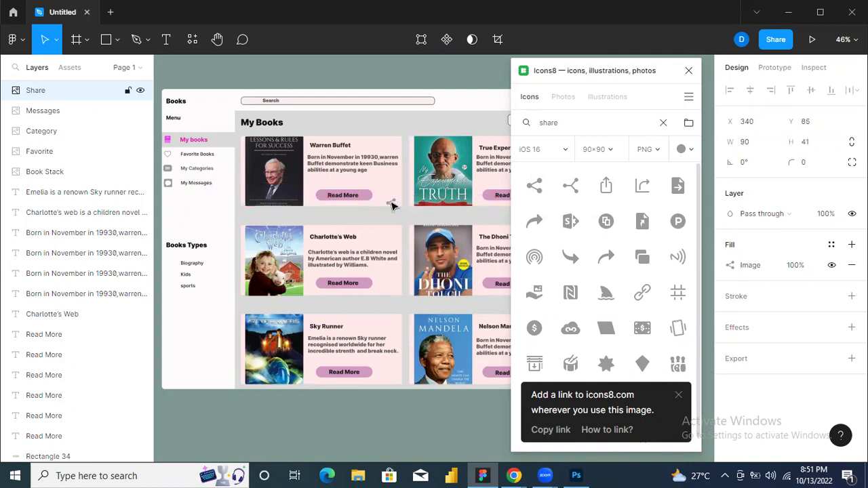
Move the Share icon up beside the Warren Buffet card's "Read More" button, to X 340, Y 56
key(shift+Up)
key(Up)
key(Up)
key(Up)
key(Up)
key(Up)
key(Up)
key(Up)
key(Up)
key(Up)
key(Up)
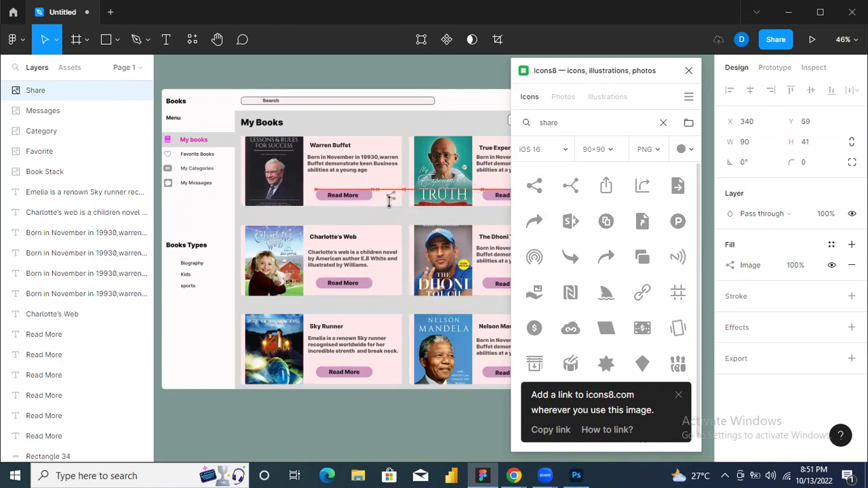
key(Up)
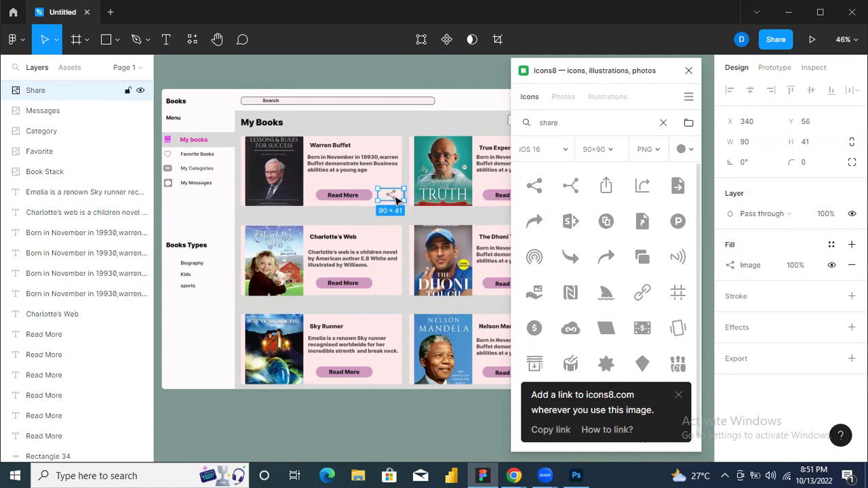
Duplicate the Share icon onto the Charlotte's Web card at X 340, Y 360 and the Sky Runner card at X 340, Y 675
key(ctrl+v)
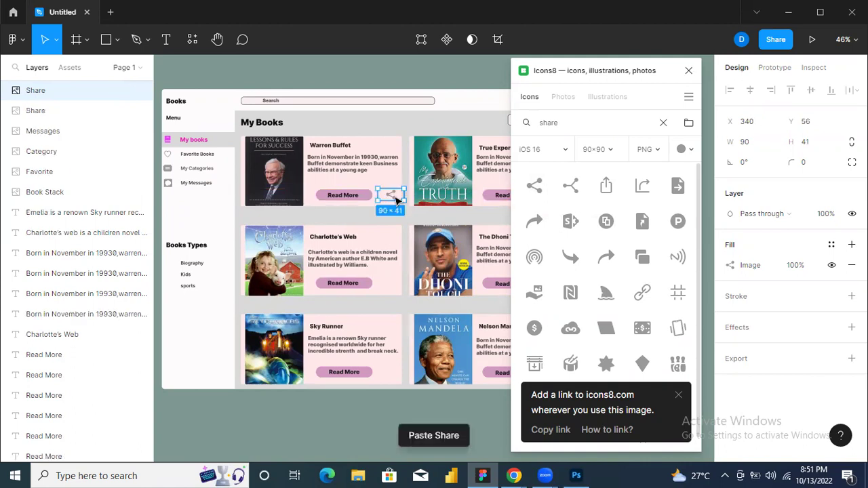
drag(397, 201, 398, 289)
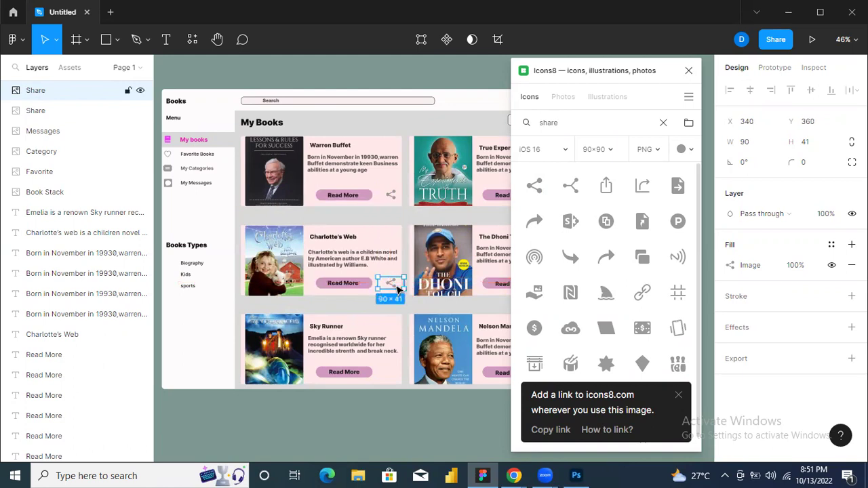
key(ctrl+v)
drag(398, 289, 400, 383)
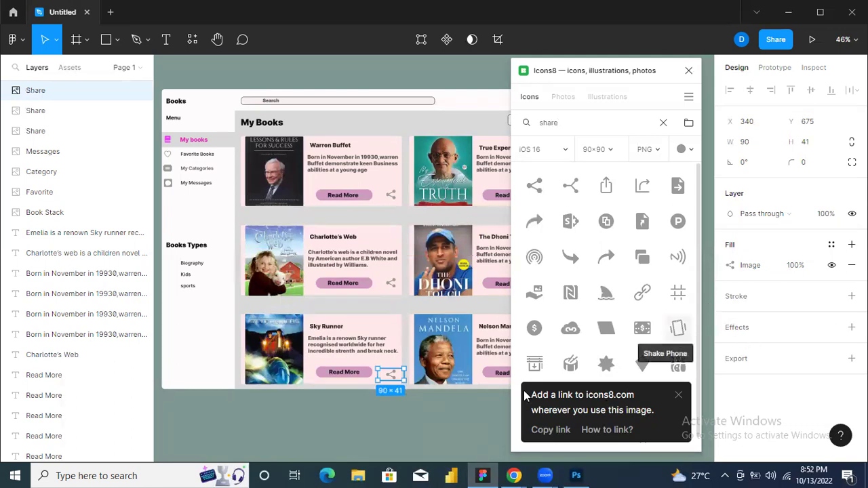
click(452, 428)
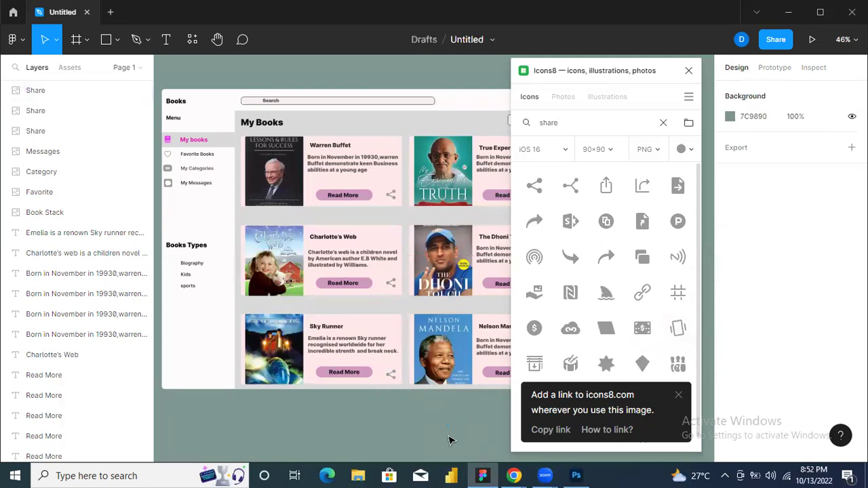
Copy the Share icon beside "Read More" on the True Experiment, The Dhoni Touch and Nelson Mandela cards at X 921
scroll(448, 425, down, 3)
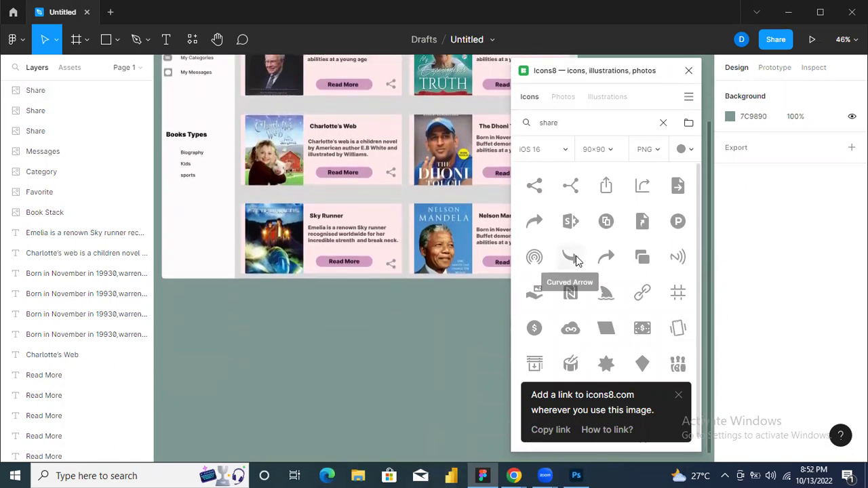
drag(657, 71, 283, 67)
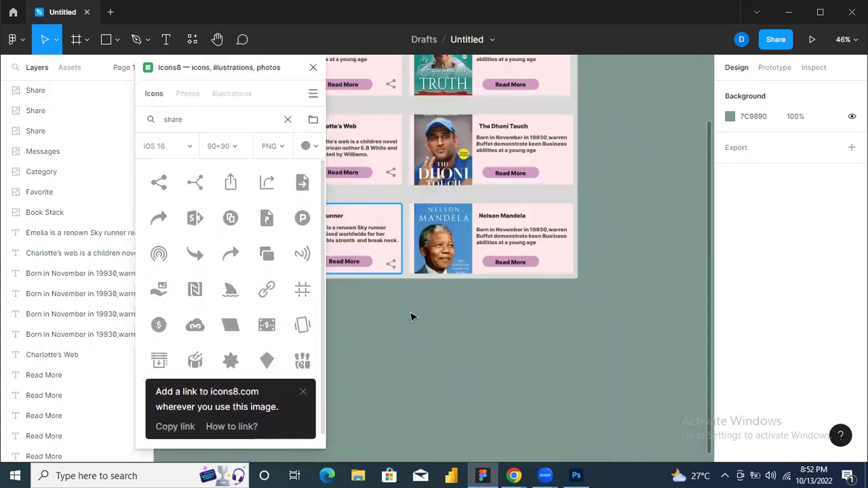
drag(710, 294, 698, 203)
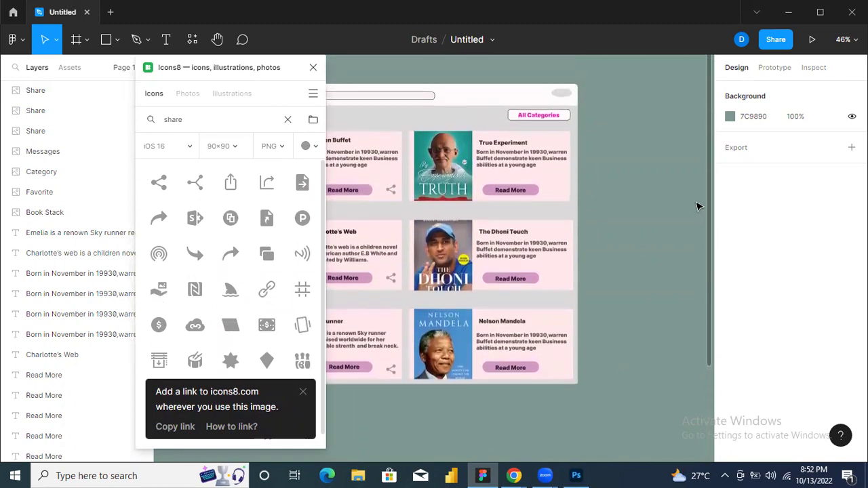
click(392, 190)
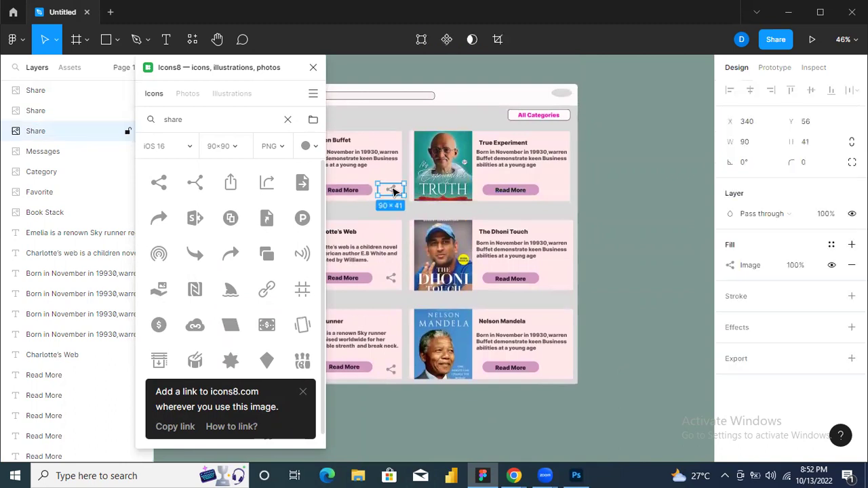
key(ctrl+c)
key(ctrl+v)
drag(392, 191, 562, 191)
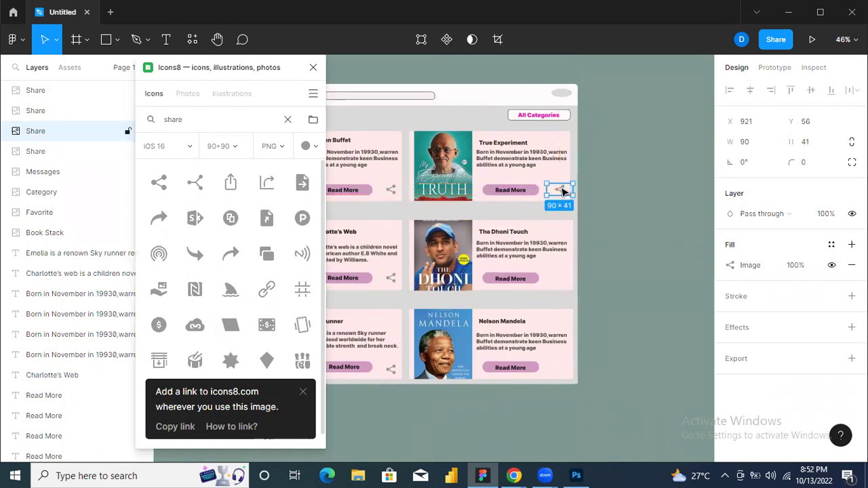
key(ctrl+v)
drag(561, 193, 562, 372)
key(ctrl+v)
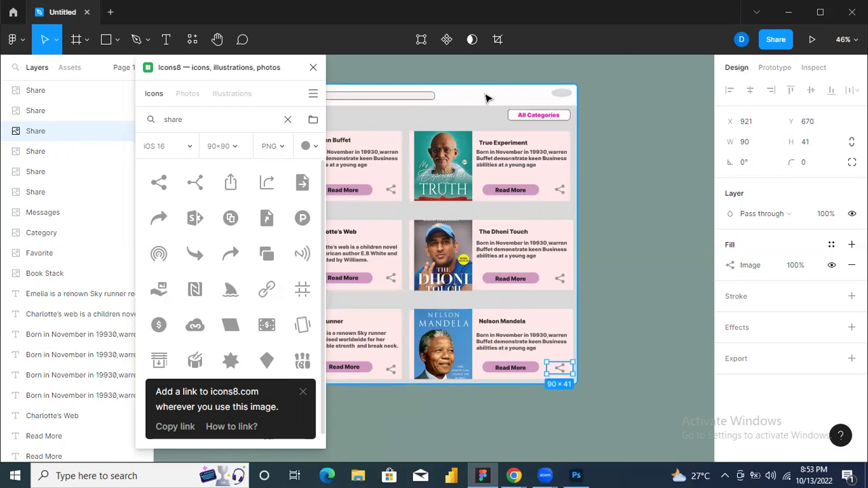
Close the icon plugin and extend the white page background upward to 1430 × 1083, with its top edge at Y -337
click(560, 95)
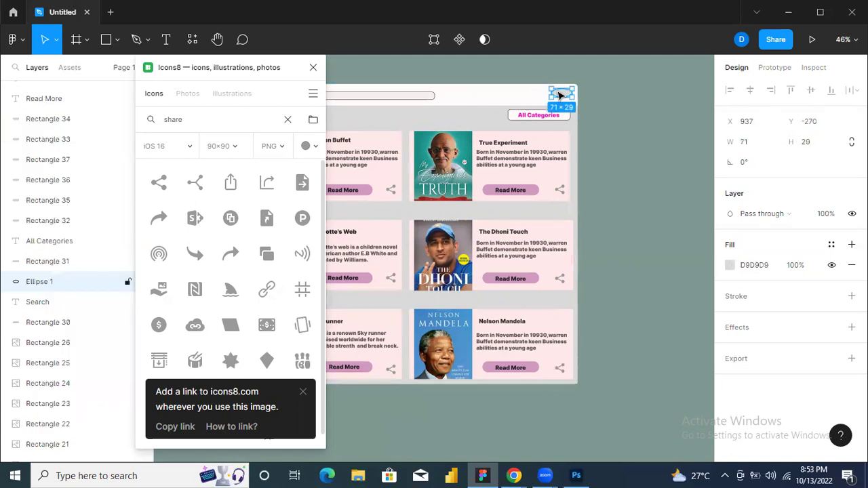
click(508, 95)
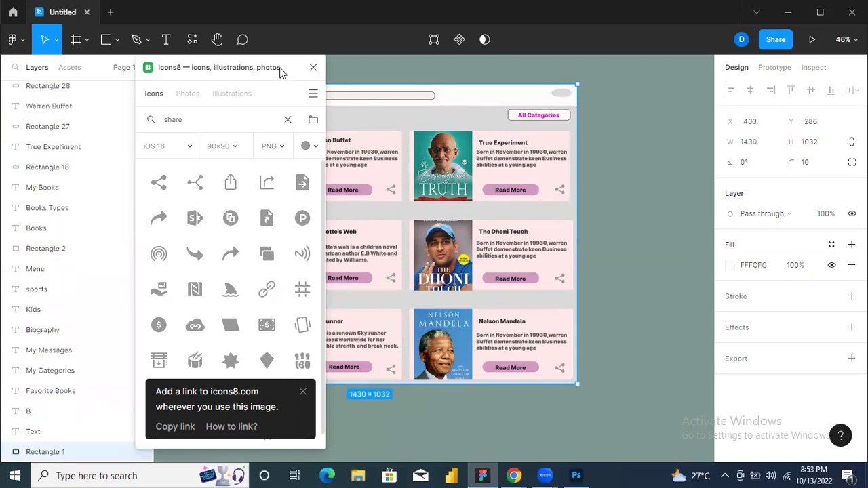
click(312, 67)
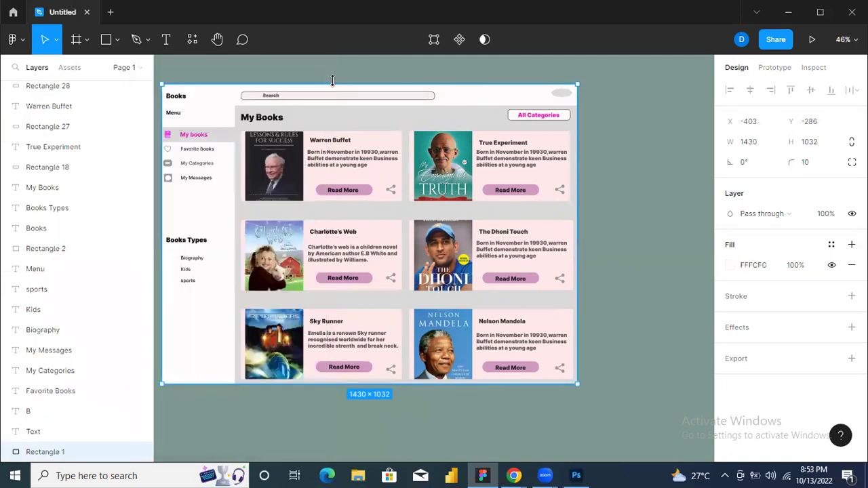
drag(332, 77, 332, 76)
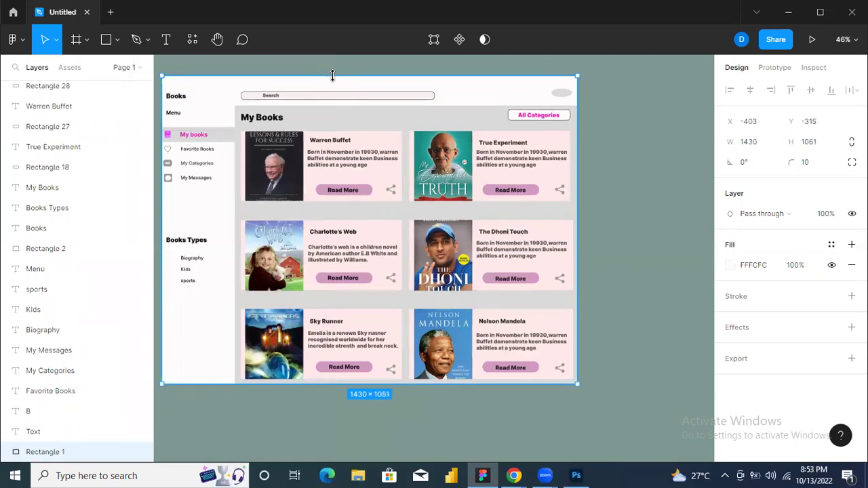
drag(332, 76, 332, 68)
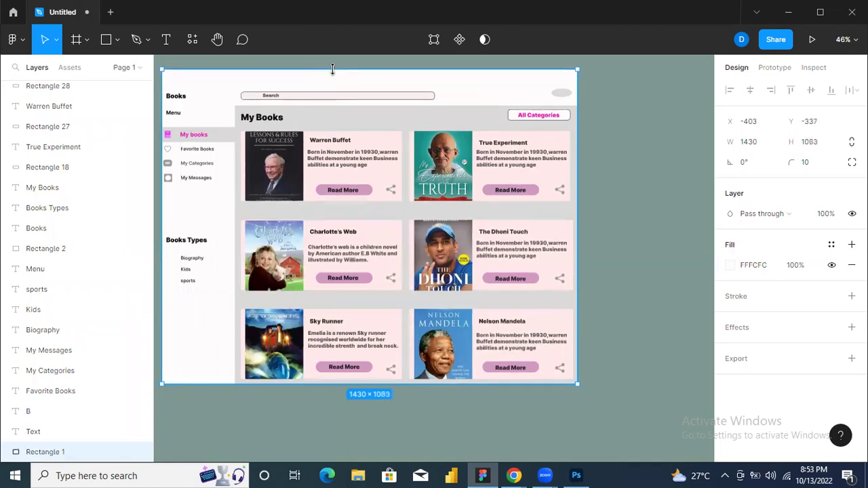
Set the font size of the "Books" heading above the sidebar menu to 32
click(181, 101)
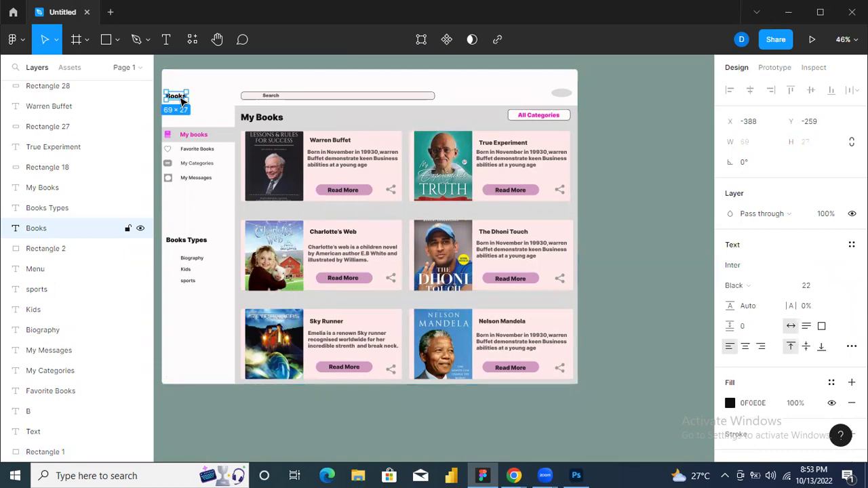
double_click(181, 101)
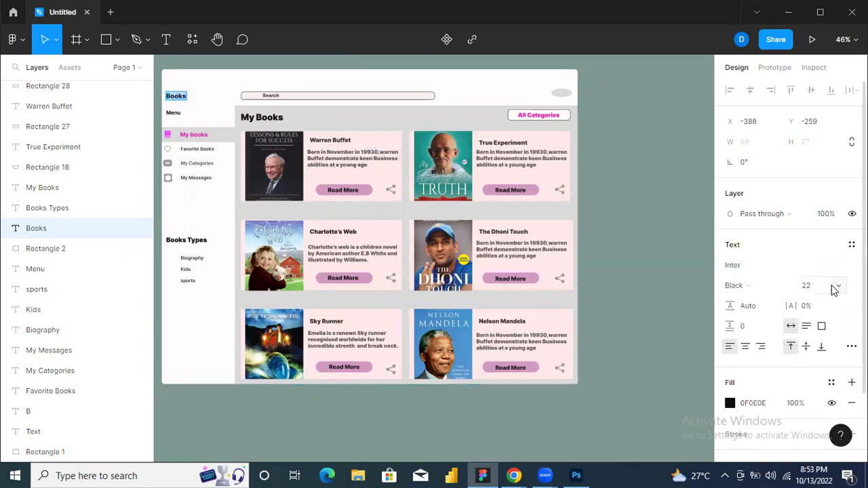
click(837, 286)
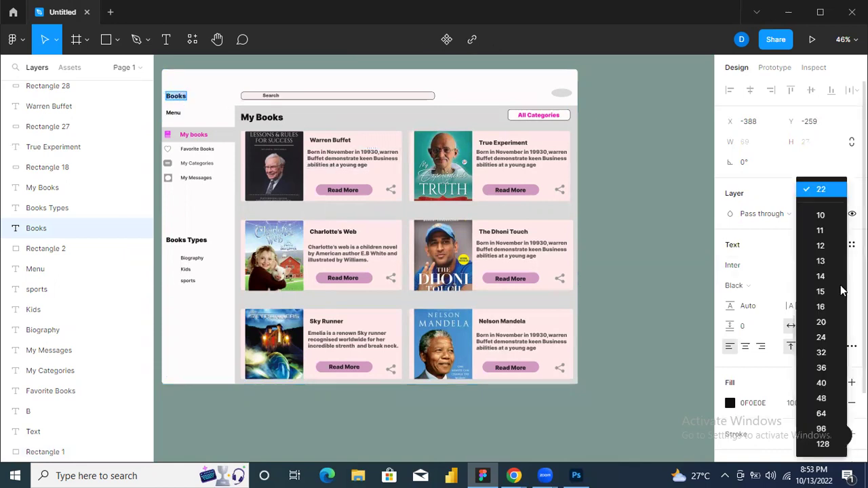
click(822, 353)
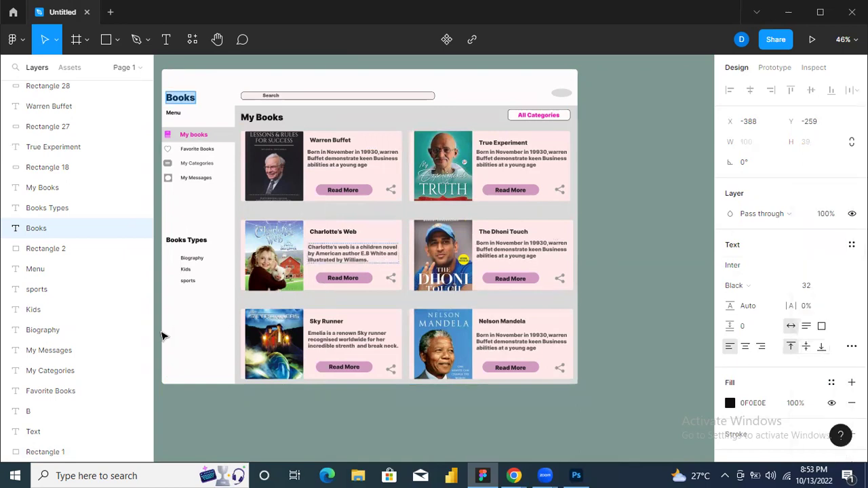
Move the "Books" heading up to Y -305 in the page header
key(shift+Up)
key(shift+Up)
key(Up)
key(Up)
key(Up)
key(Up)
key(Up)
key(Up)
key(Up)
key(Up)
key(Up)
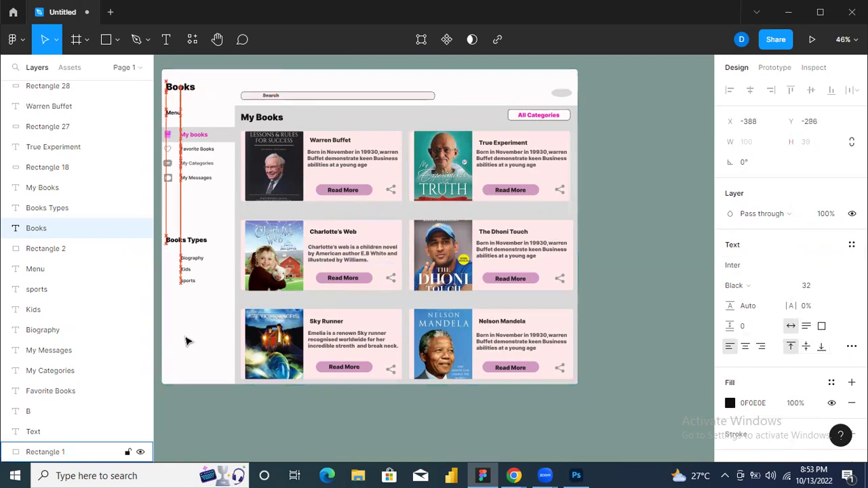
key(shift+Up)
key(Up)
key(Up)
key(Up)
key(Up)
key(Up)
key(Up)
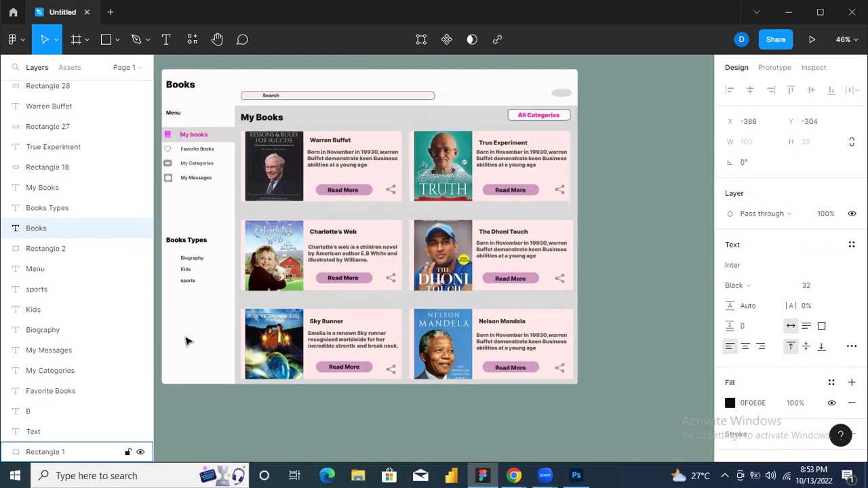
key(Up)
key(Up)
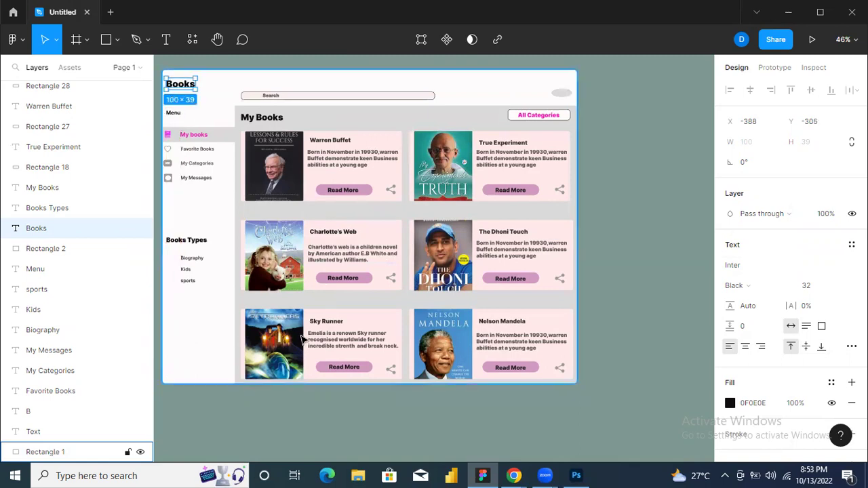
Move the search bar rectangle up to Y -299 and increase its height to 43
click(347, 101)
key(Up)
key(Up)
key(Up)
key(Up)
key(Up)
key(Up)
key(Up)
key(Up)
key(Up)
key(Up)
key(Up)
key(Up)
key(Up)
key(Up)
key(Up)
key(Up)
key(Up)
key(Up)
key(Up)
key(Up)
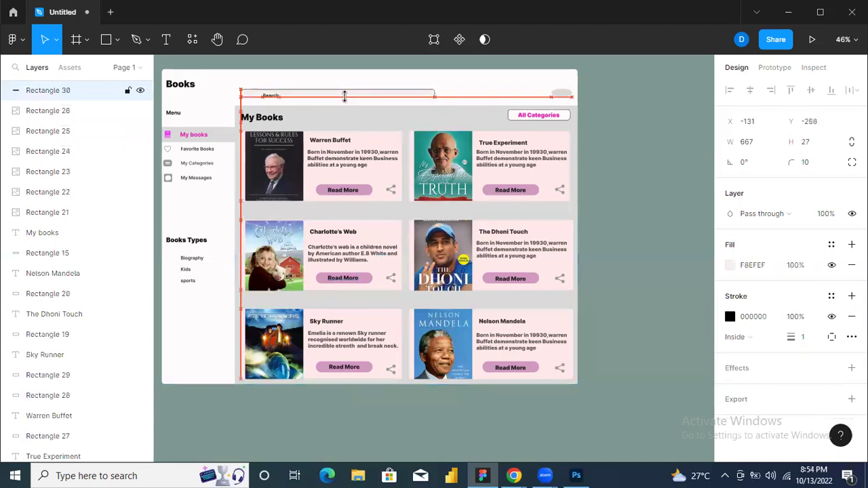
key(Up)
key(Up)
key(Up)
key(Up)
key(Up)
key(Up)
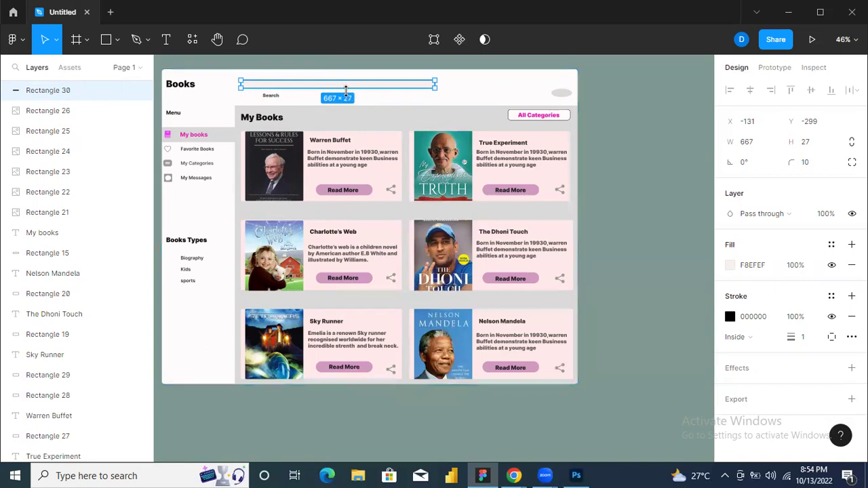
drag(346, 90, 345, 97)
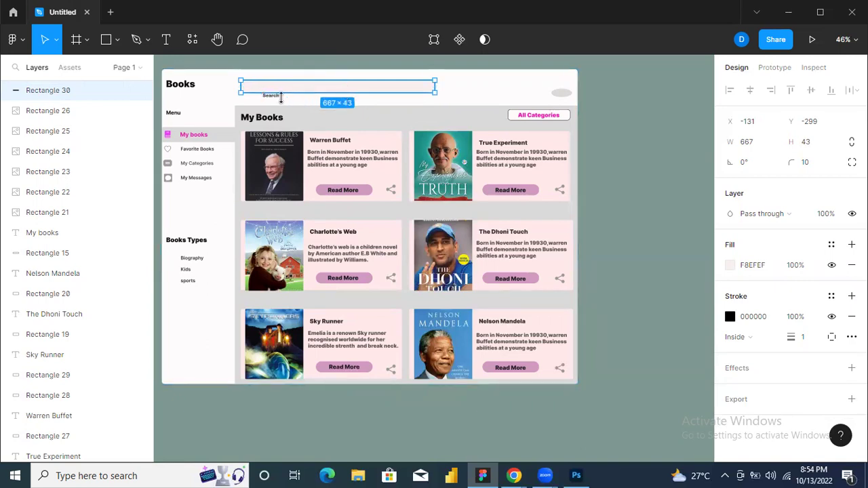
Move the "Search" label up into the search bar at Y -286 and set its font size to 20
click(219, 102)
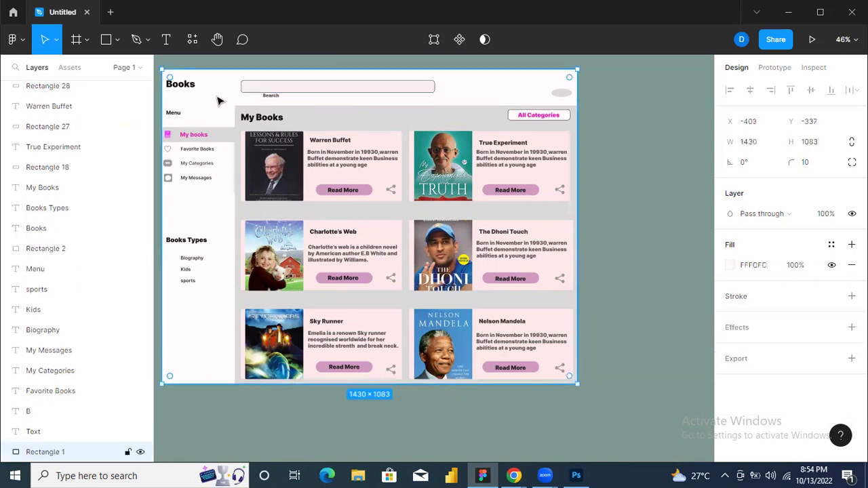
click(270, 100)
drag(269, 101, 266, 96)
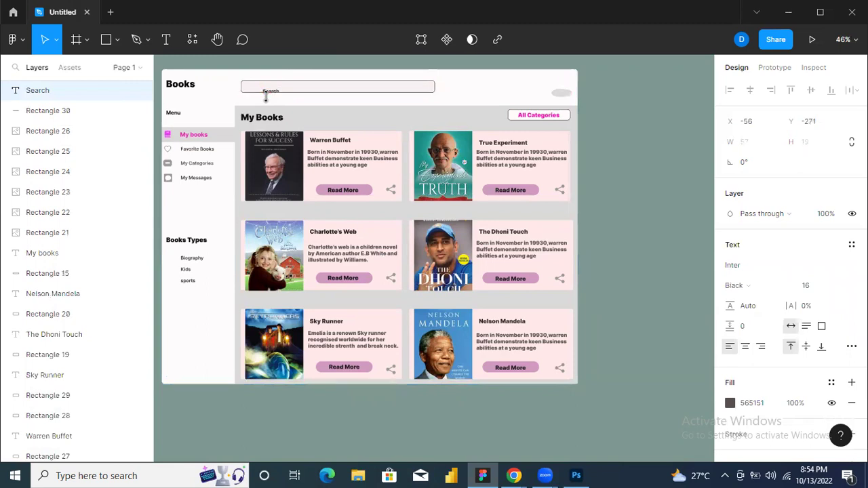
drag(265, 95, 265, 92)
double_click(272, 87)
click(837, 288)
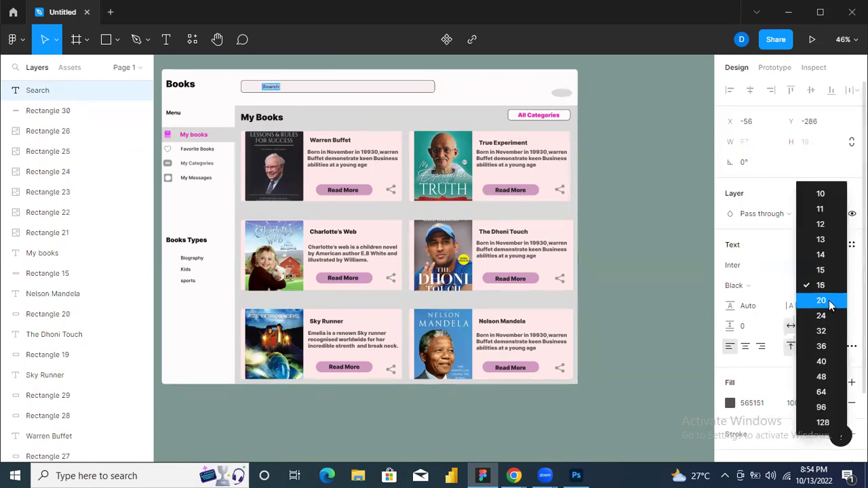
click(828, 302)
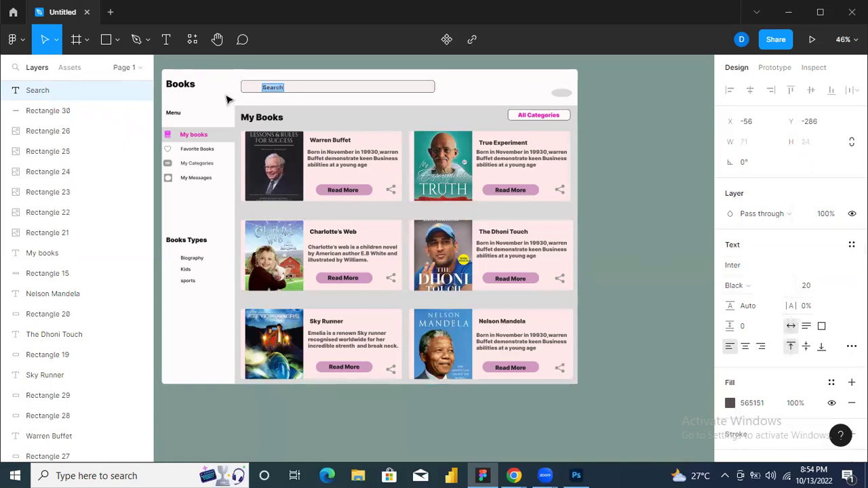
Nudge the "Search" label inside the search bar to X -52, Y -290
key(Escape)
key(Down)
key(Down)
key(Down)
key(Down)
key(Down)
key(Down)
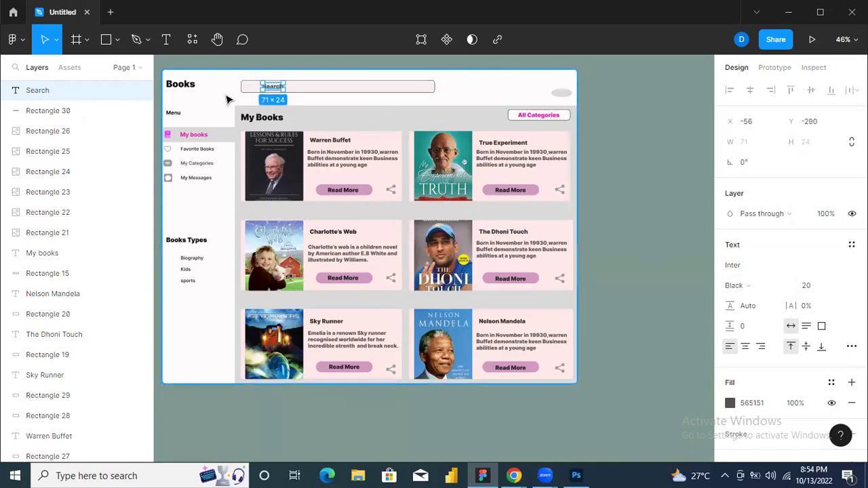
key(Right)
key(Right)
key(Right)
key(Right)
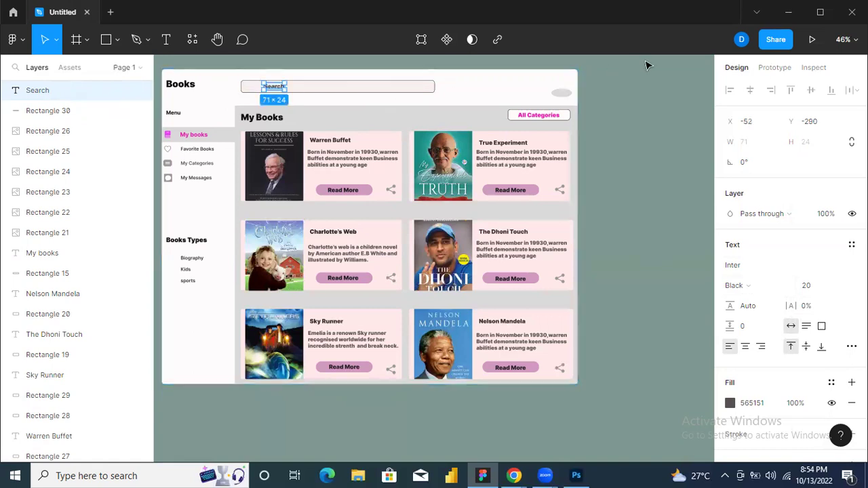
Move the grey ellipse in the page header up to Y -300 and increase its height to 51
click(562, 93)
key(Up)
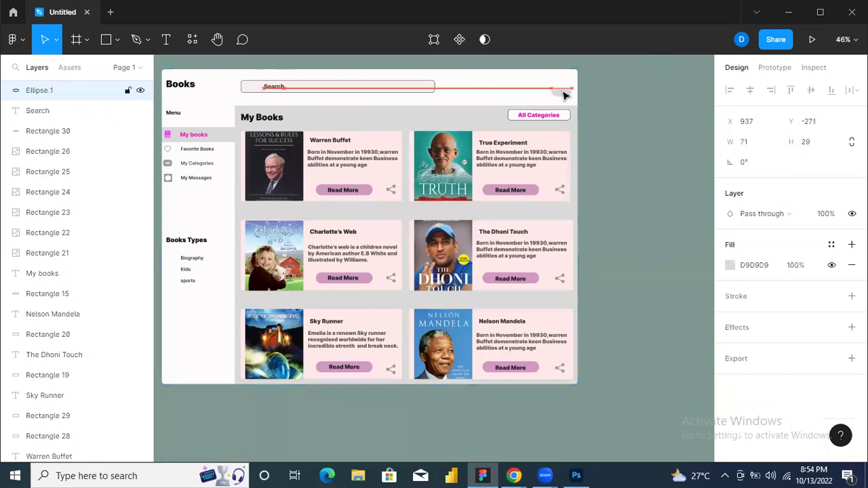
key(shift+Up)
key(shift+Up)
key(Up)
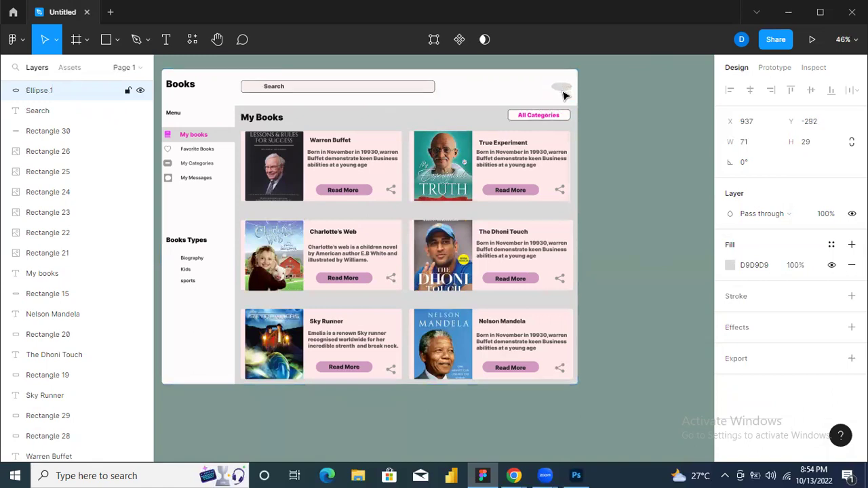
key(Up)
key(Up)
key(Up)
key(Up)
key(Up)
key(Up)
key(Up)
key(Up)
key(Up)
key(Up)
key(Up)
key(Up)
key(Up)
key(Up)
key(Up)
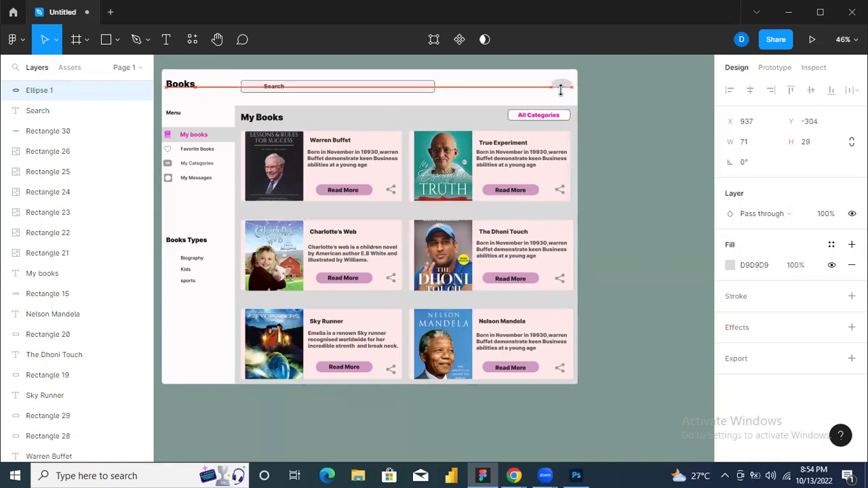
key(Down)
key(Down)
key(Down)
key(Down)
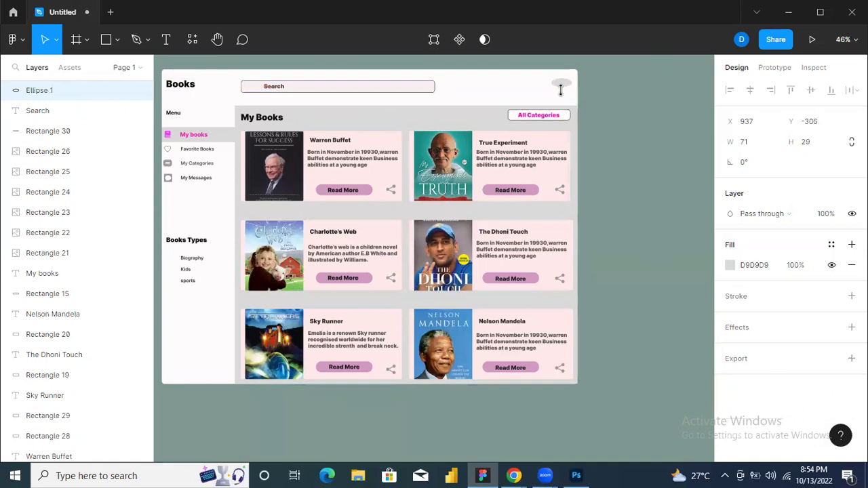
key(Down)
key(Down)
key(Down)
key(Down)
drag(560, 74, 562, 80)
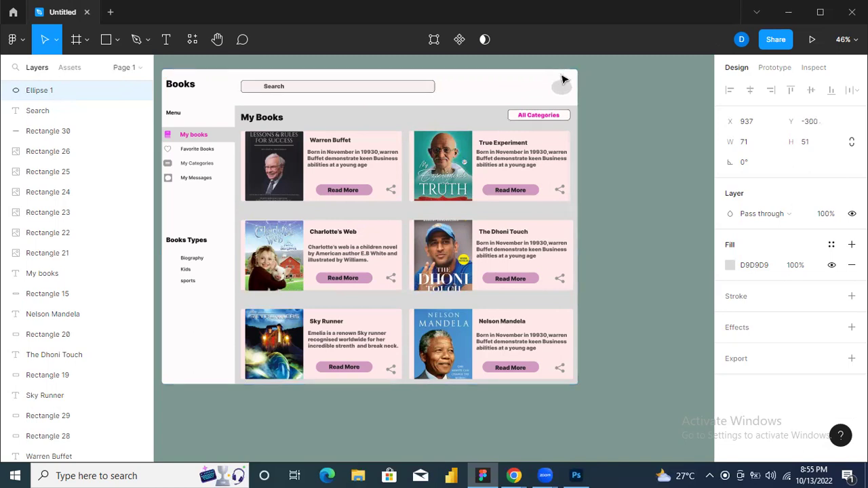
Add the profile name as a text label beside the header ellipse, with fill color 373131
click(538, 86)
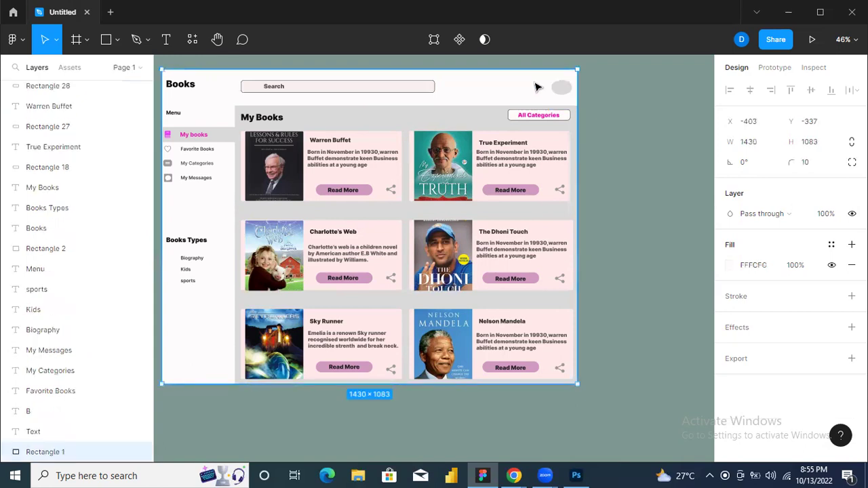
click(166, 39)
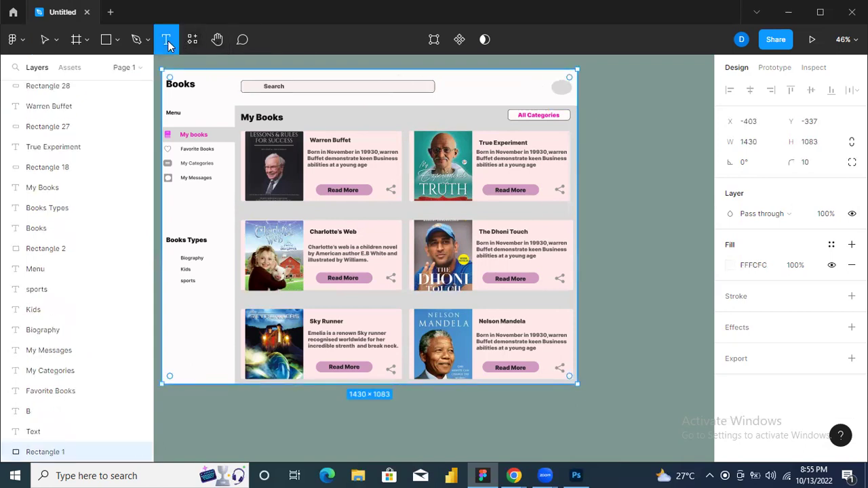
click(505, 86)
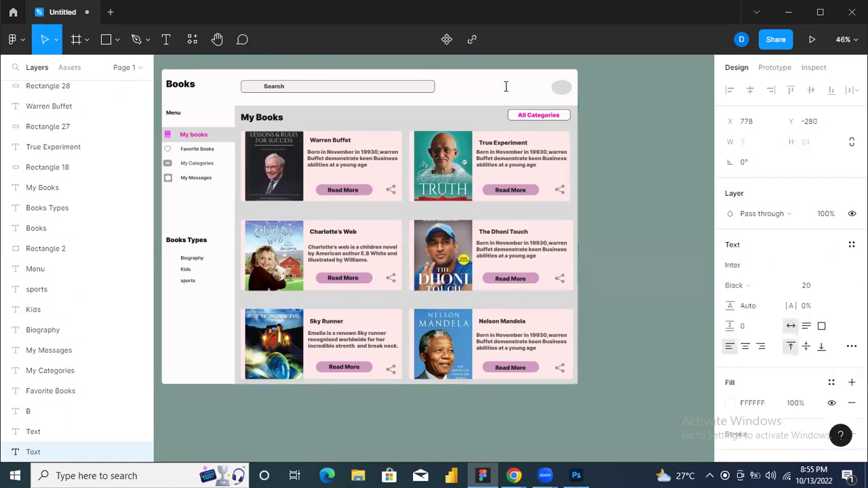
click(729, 404)
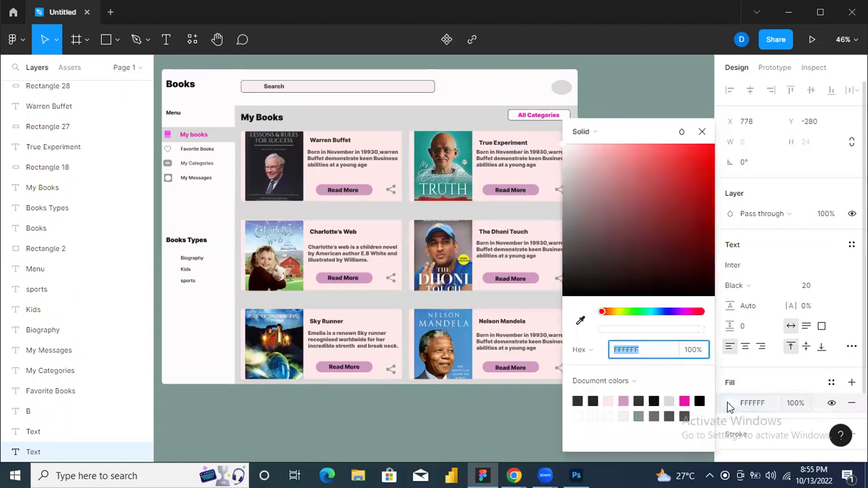
click(577, 400)
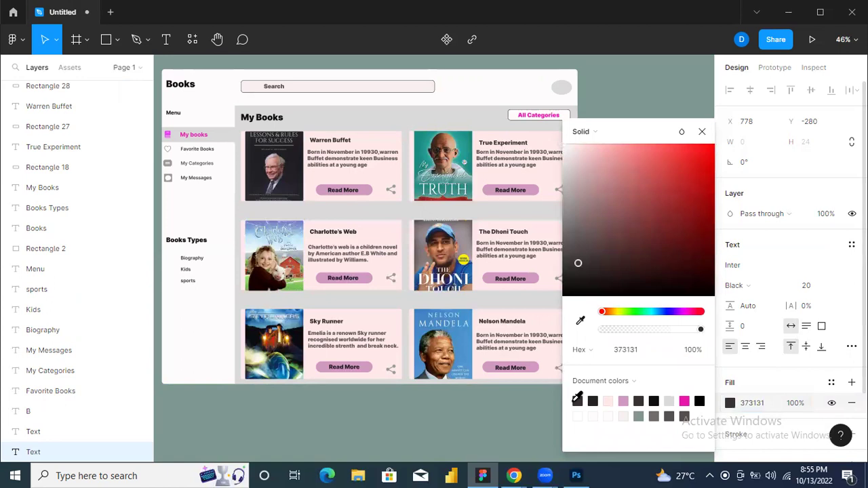
click(701, 132)
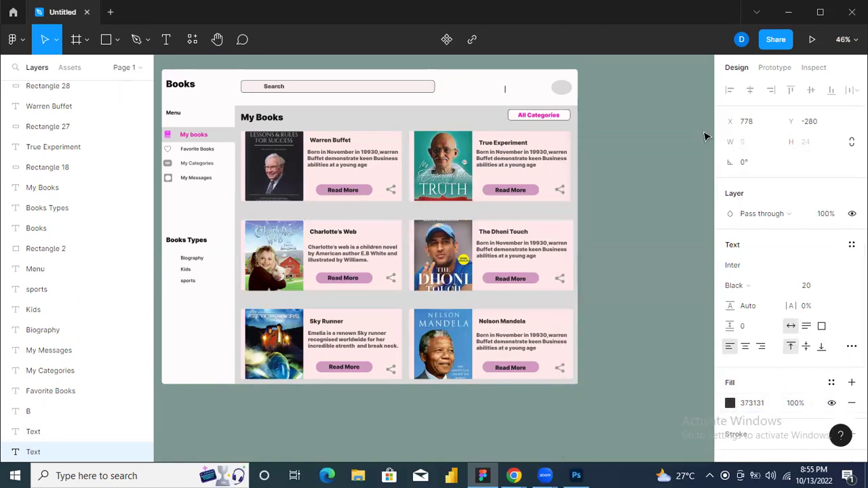
text(DA SILVA)
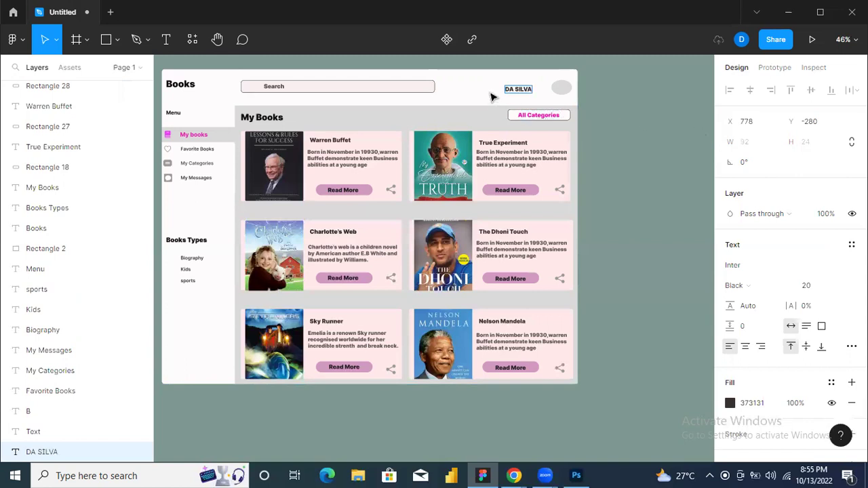
Nudge the profile name label closer to the ellipse, to X 825, Y -285
key(Escape)
key(Right)
key(Right)
key(Right)
key(Right)
key(Right)
key(Right)
key(Right)
key(Right)
key(Right)
key(Right)
key(Right)
key(Right)
key(Right)
key(Right)
key(Right)
key(Right)
key(Right)
key(Right)
key(Right)
key(Right)
key(Right)
key(Right)
key(Right)
key(Right)
key(Right)
key(Right)
key(Right)
key(Right)
key(Right)
key(Right)
key(Right)
key(Right)
key(Right)
key(Right)
key(Right)
key(Right)
key(Right)
key(Right)
key(Right)
key(Right)
key(Up)
key(Up)
key(Up)
key(Up)
key(Up)
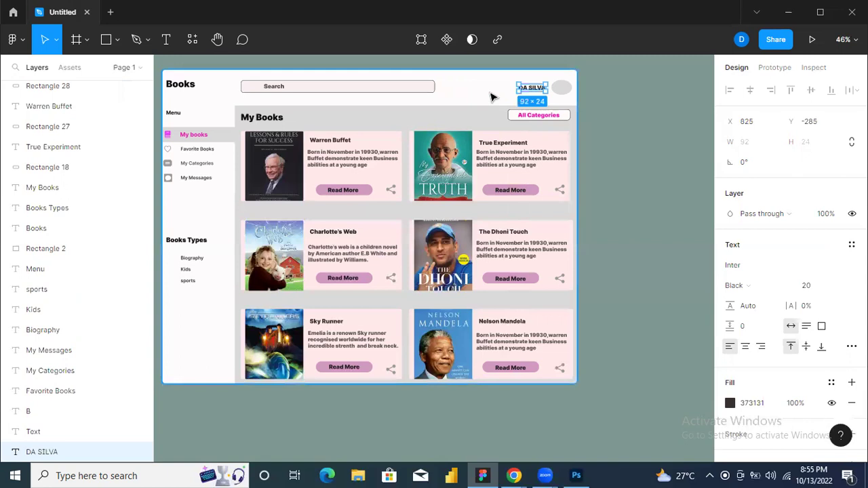
Run the Icons8 plugin with the page background rectangle selected and search the icons for "notification"
click(454, 91)
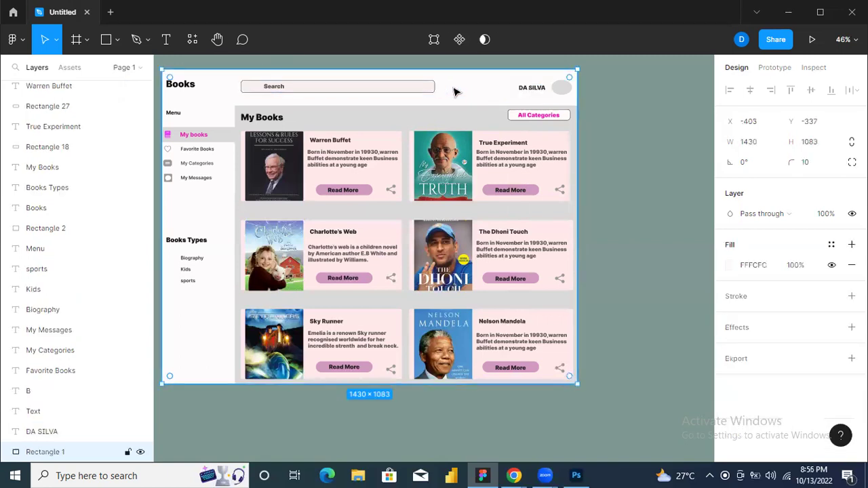
click(24, 42)
mouse_move(68, 216)
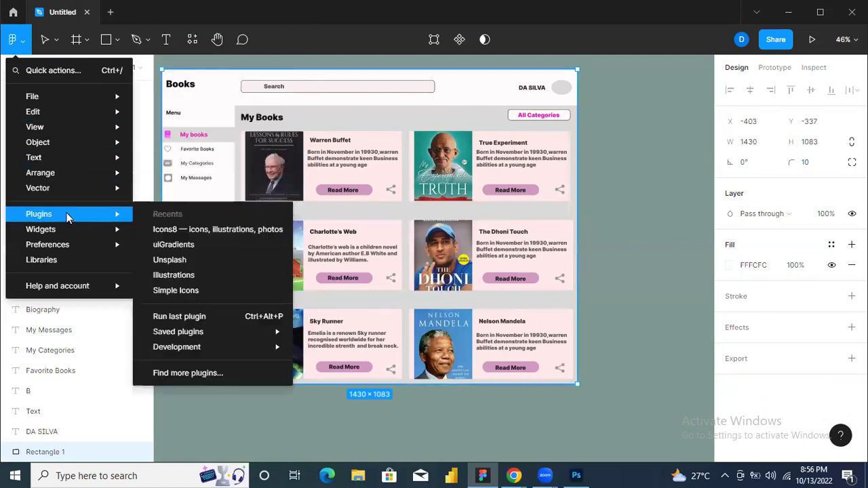
click(164, 230)
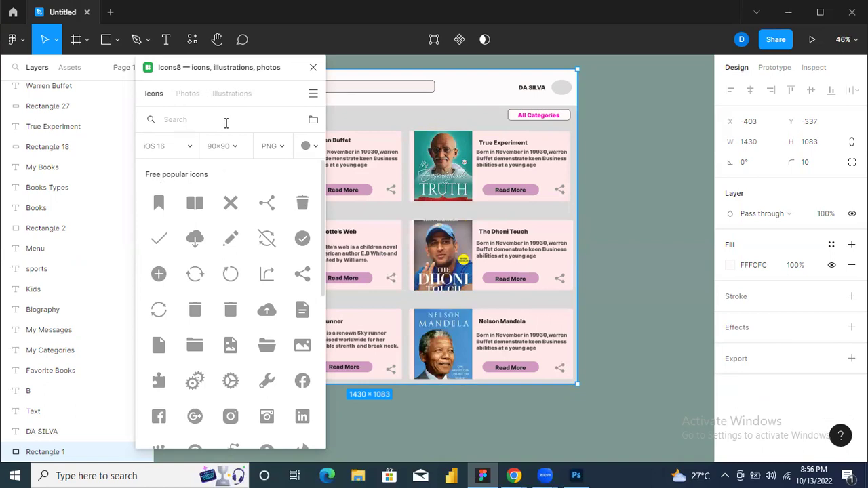
click(196, 119)
text(notifi)
key(BackSpace)
text(fication)
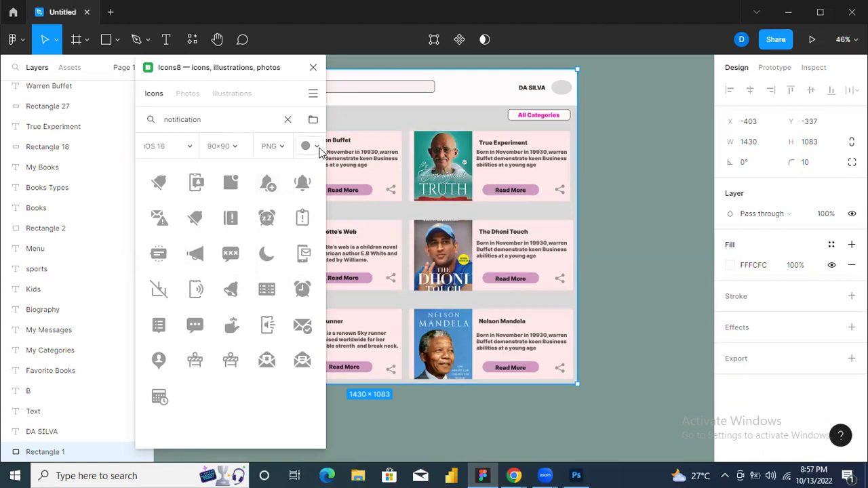
Insert the Add Reminder icon, reduce its height to 40, and place it before the profile name at X 730, Y -295
click(266, 184)
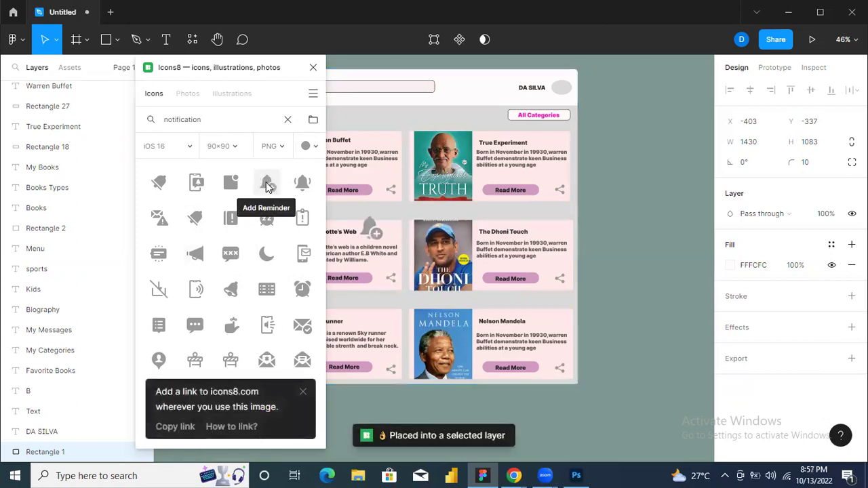
click(371, 229)
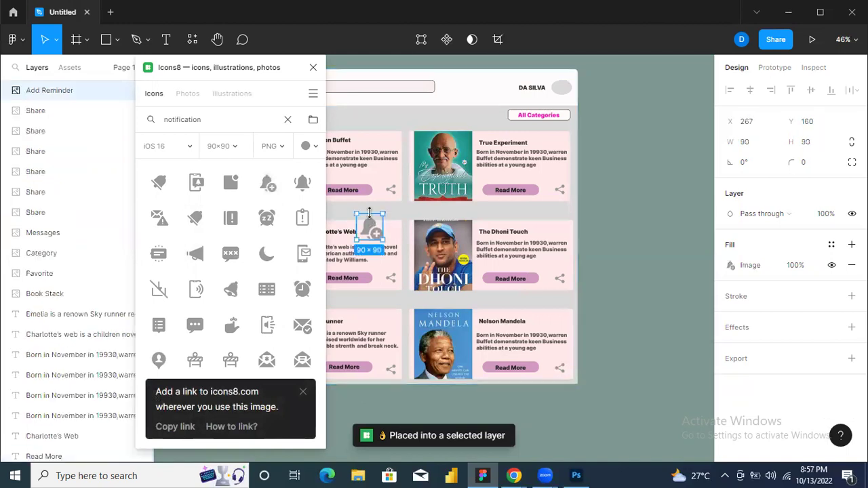
drag(370, 219, 505, 91)
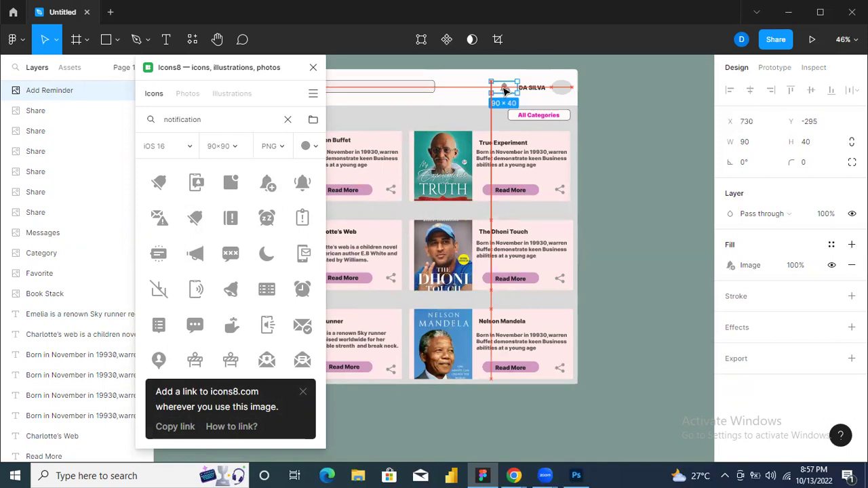
click(461, 97)
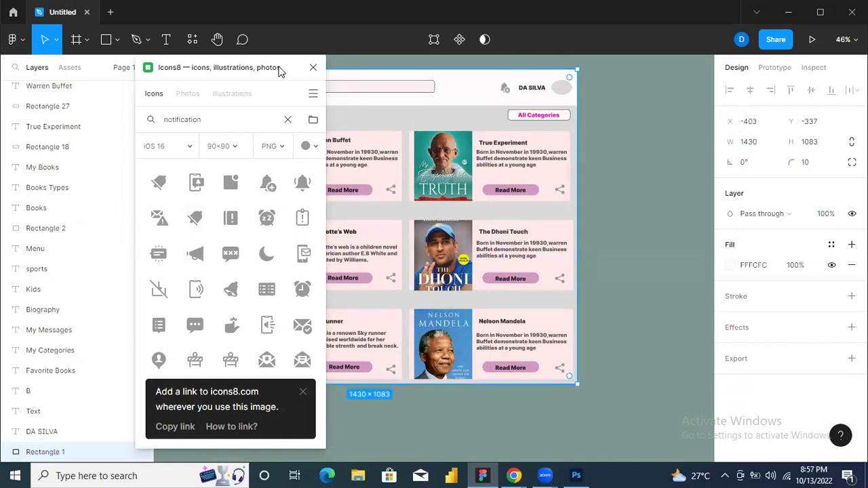
Search the Icons8 icons for "search" and move the plugin window off the search bar
key(BackSpace)
key(BackSpace)
key(BackSpace)
key(BackSpace)
key(BackSpace)
key(BackSpace)
key(BackSpace)
key(BackSpace)
key(BackSpace)
key(BackSpace)
key(BackSpace)
text(search)
key(Return)
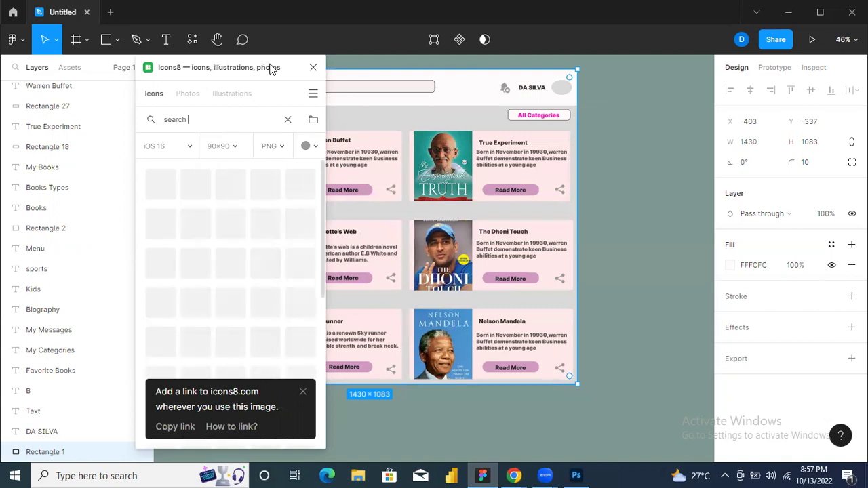
drag(277, 71, 615, 75)
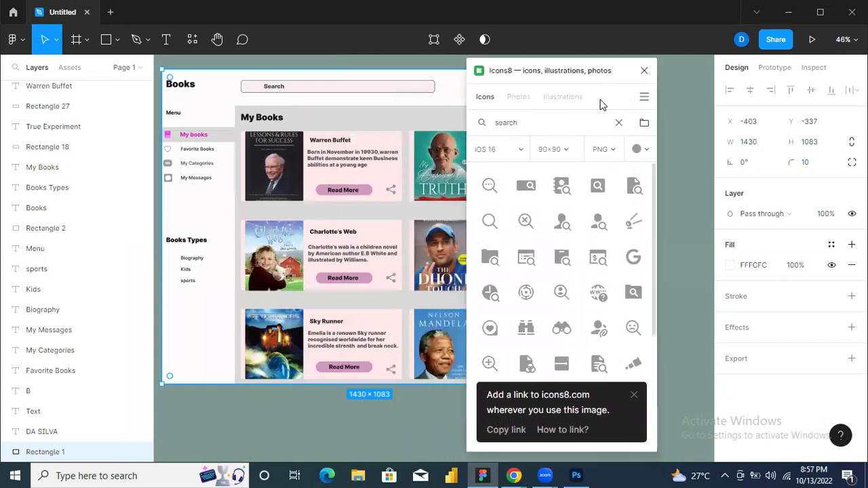
Insert the plain magnifier icon, reduce its height to 43, and place it before the "Search" label at X -142, Y -295
click(491, 226)
drag(491, 225, 368, 229)
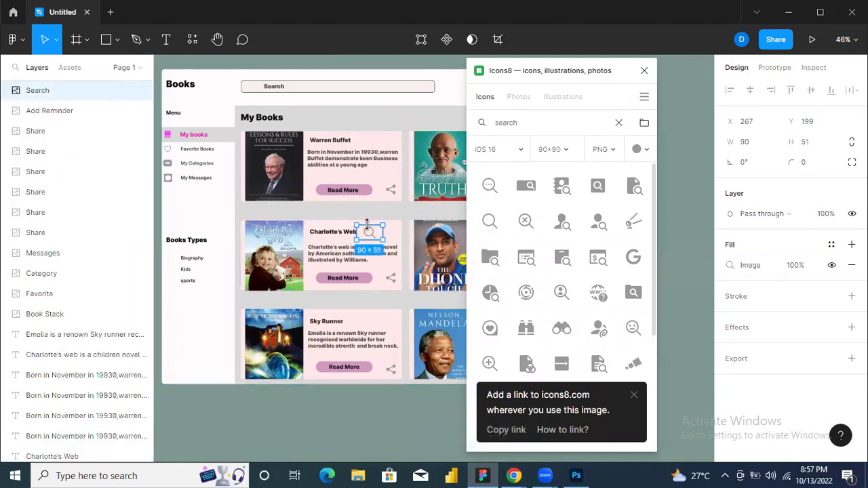
drag(366, 232, 248, 83)
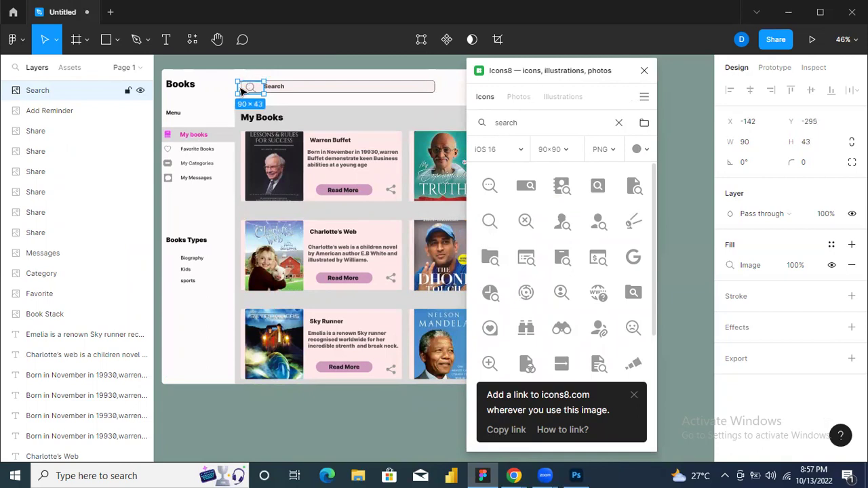
Reduce the magnifier icon's height to 33 and nudge it to X -146, Y -294 inside the search bar
key(Up)
key(Up)
key(Up)
key(Up)
key(Up)
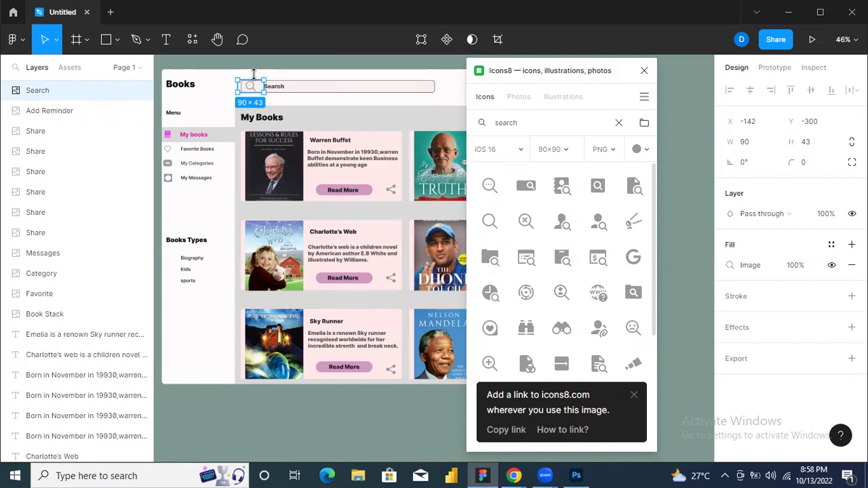
drag(251, 79, 251, 82)
key(Up)
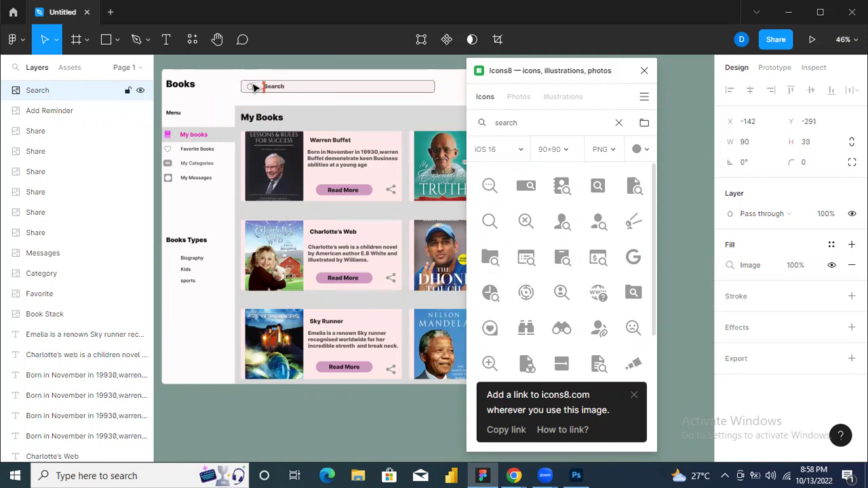
key(Up)
key(Left)
key(Left)
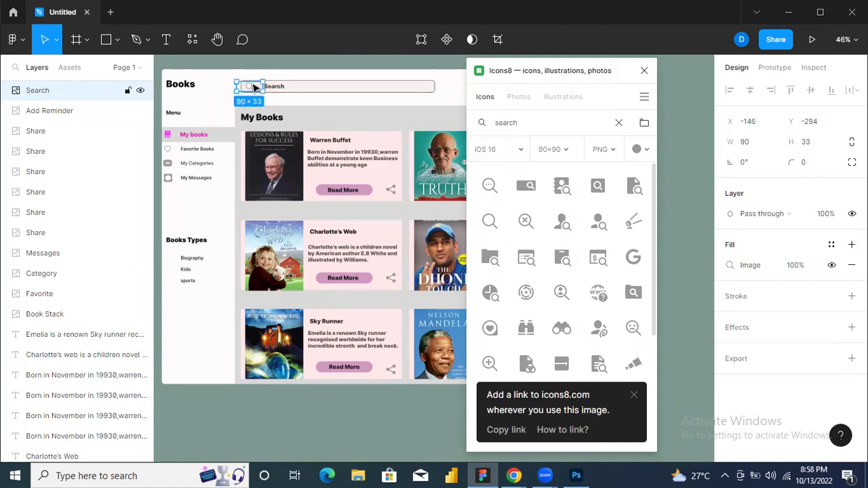
Set the search bar rectangle's stroke opacity to 70% and close the Icons8 plugin
click(397, 85)
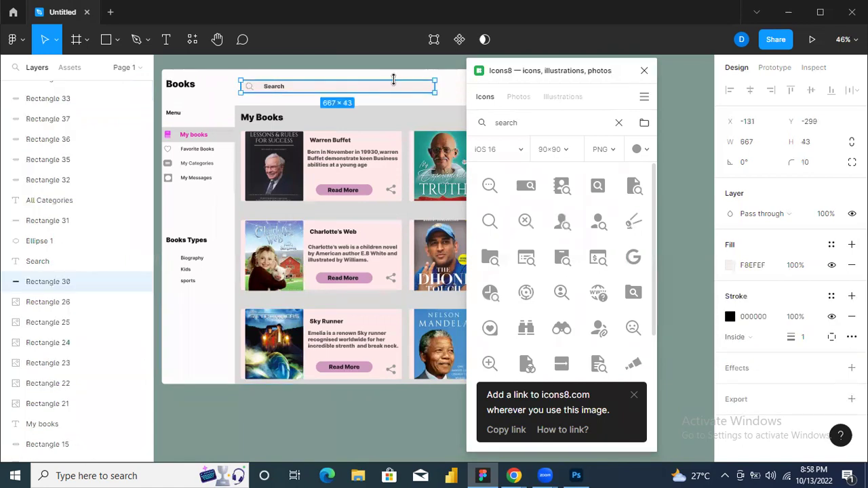
click(794, 317)
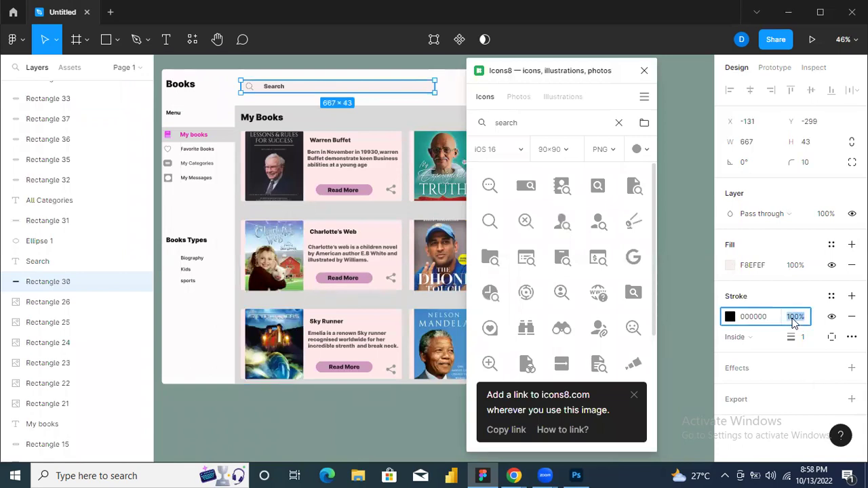
text(70)
key(Return)
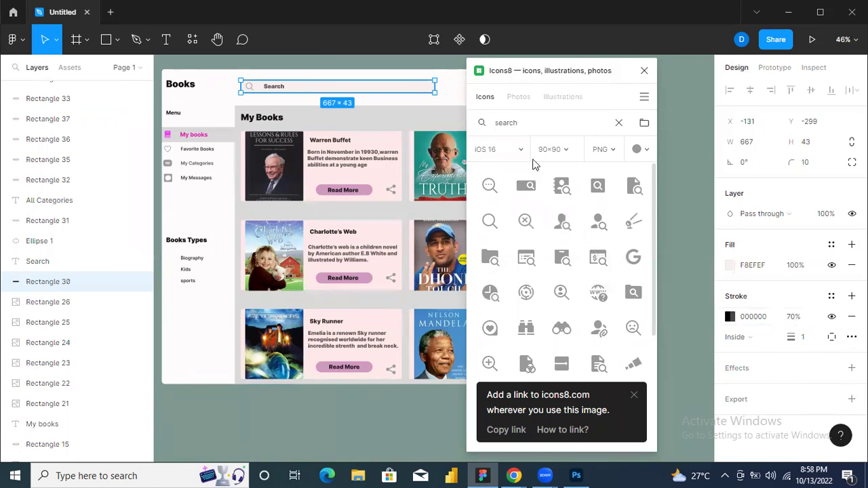
click(452, 95)
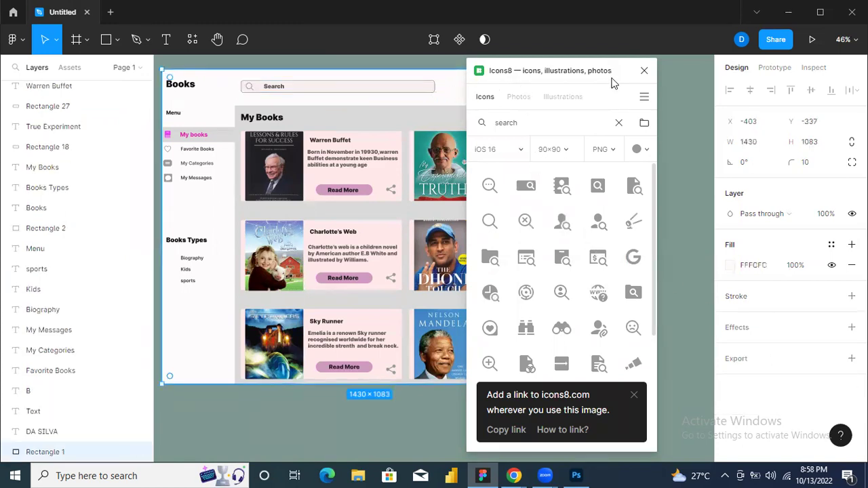
click(644, 71)
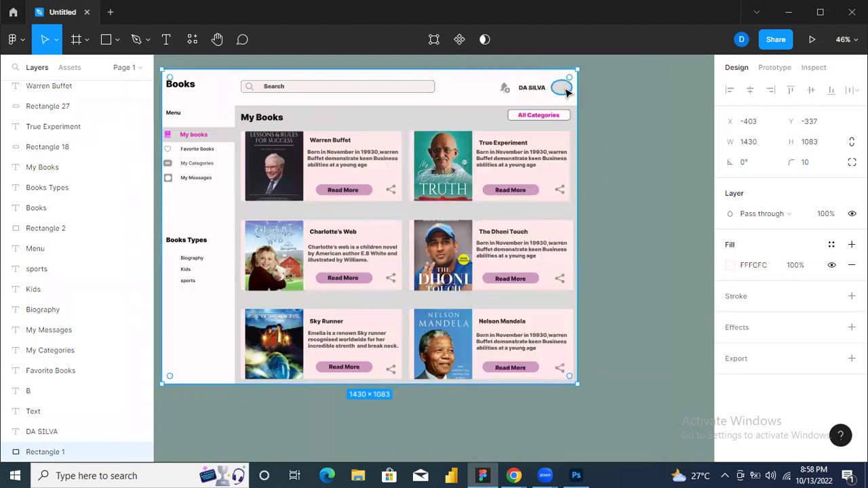
Place the image IMG-20220127-WA0006 from the Desktop's WhatsApp > Media > WhatsApp Images folder on the canvas, with the header's avatar ellipse selected
click(562, 88)
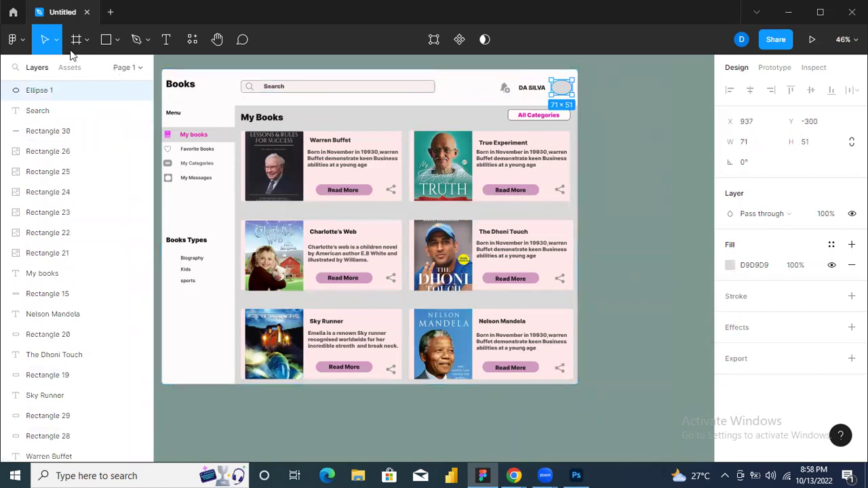
click(21, 44)
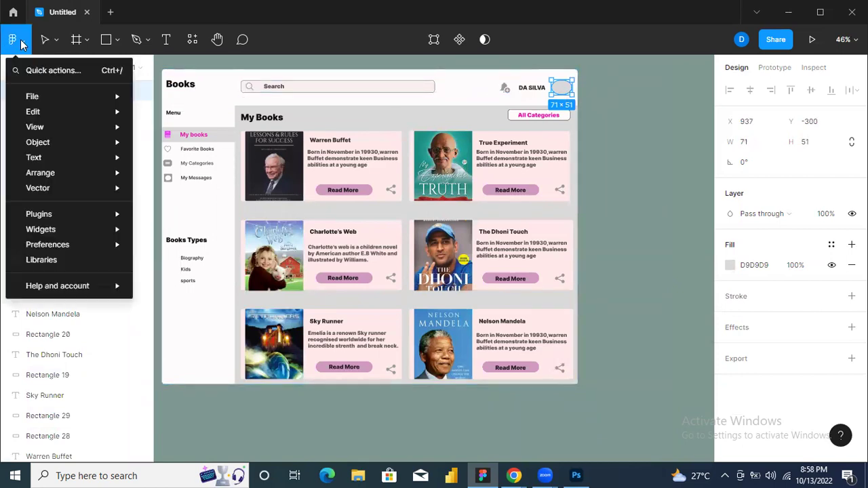
mouse_move(64, 115)
mouse_move(75, 101)
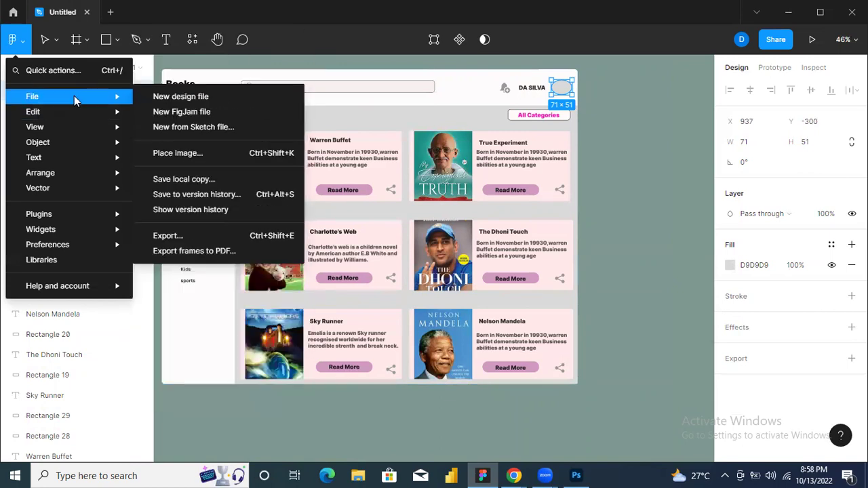
click(179, 154)
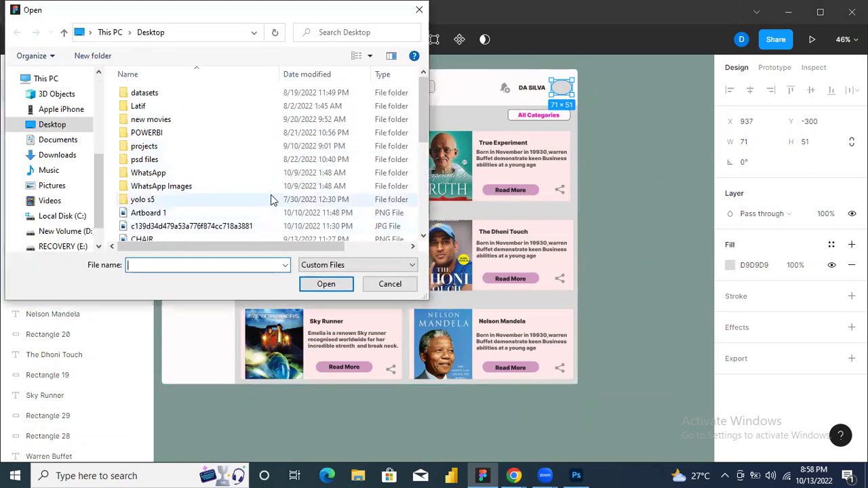
double_click(201, 175)
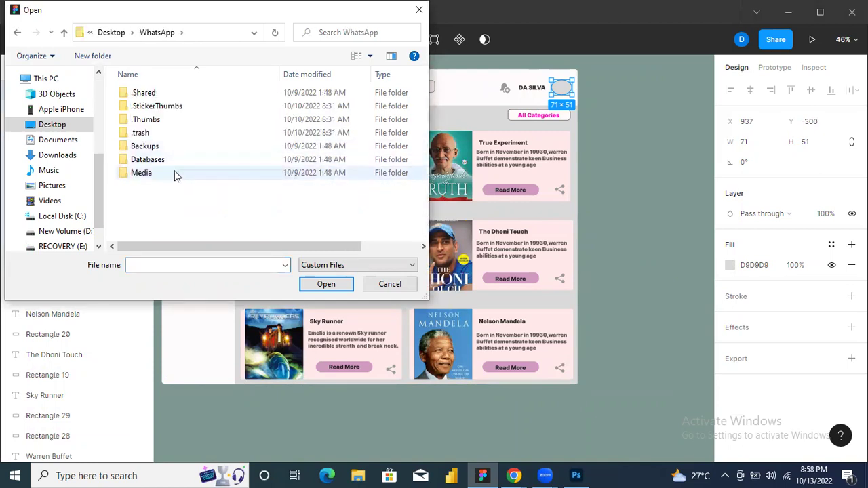
double_click(175, 173)
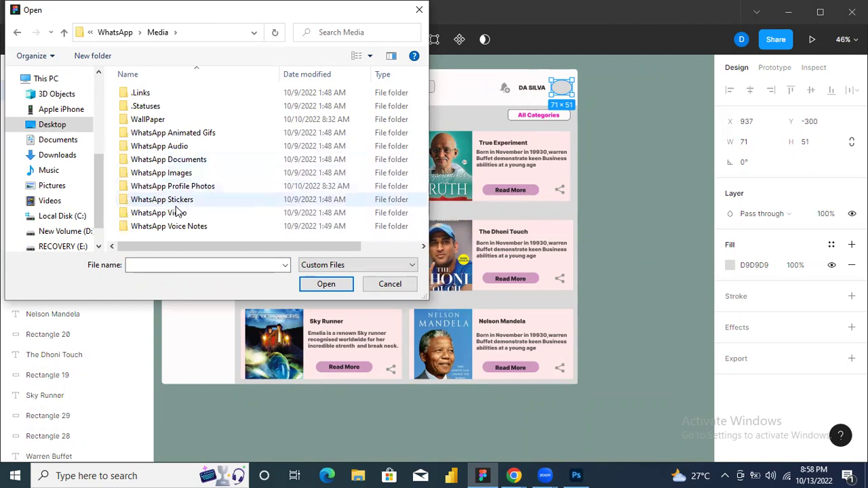
double_click(191, 175)
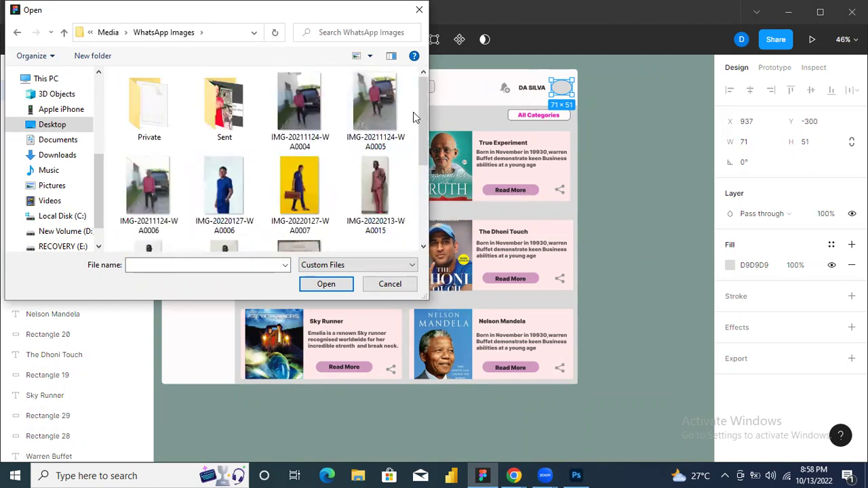
mouse_move(422, 120)
mouse_down()
mouse_move(421, 134)
mouse_move(420, 118)
mouse_up()
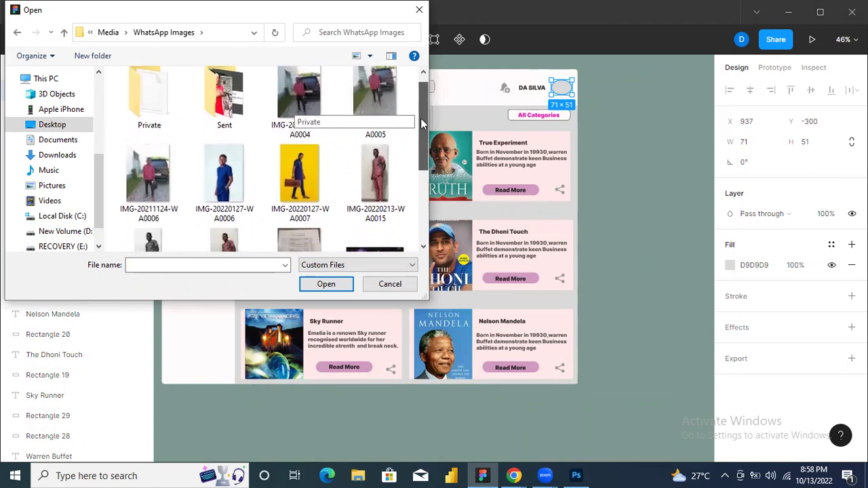
double_click(225, 187)
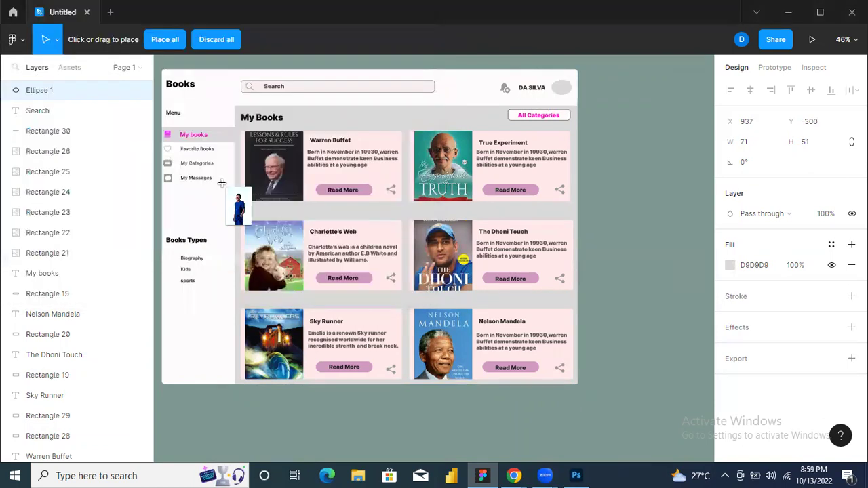
click(664, 97)
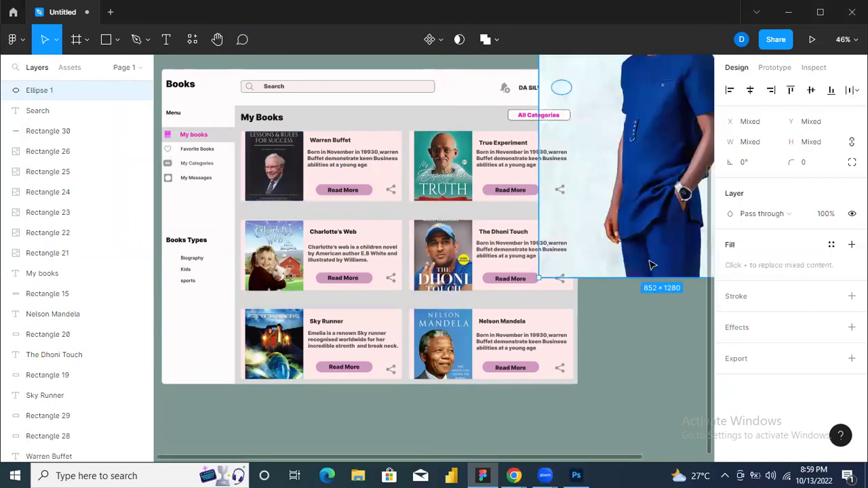
Move the placed photo and the avatar ellipse above the page and reduce their combined height to 166
drag(650, 218, 652, 158)
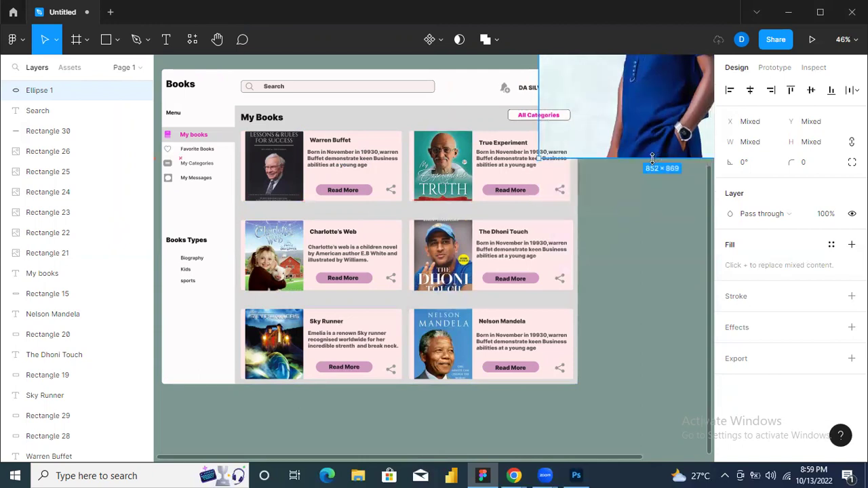
scroll(711, 251, up, 4)
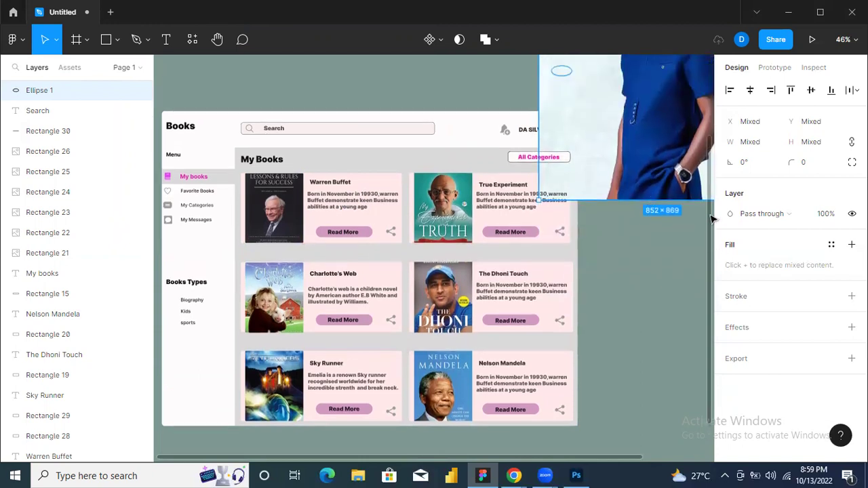
scroll(691, 284, up, 1)
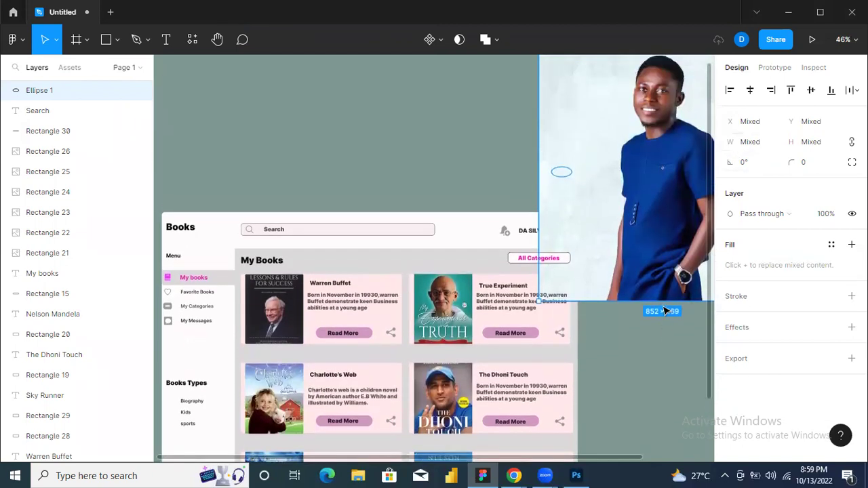
drag(662, 300, 612, 222)
drag(598, 81, 585, 197)
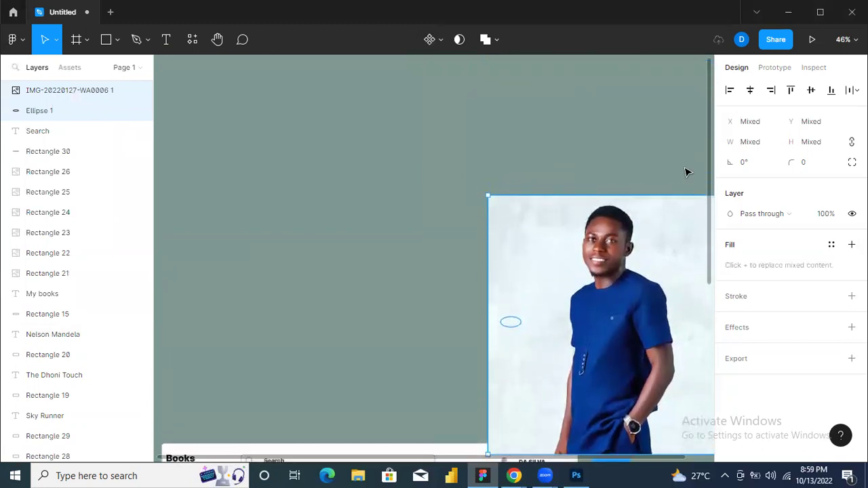
scroll(708, 223, down, 3)
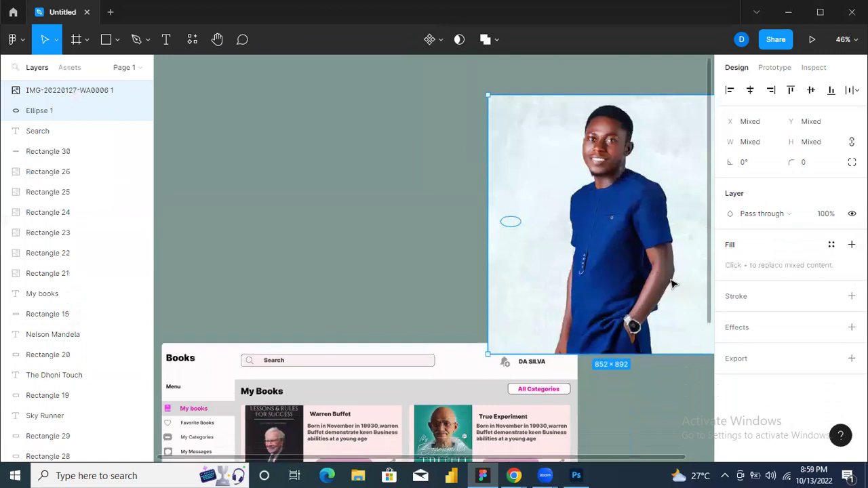
drag(631, 352, 602, 143)
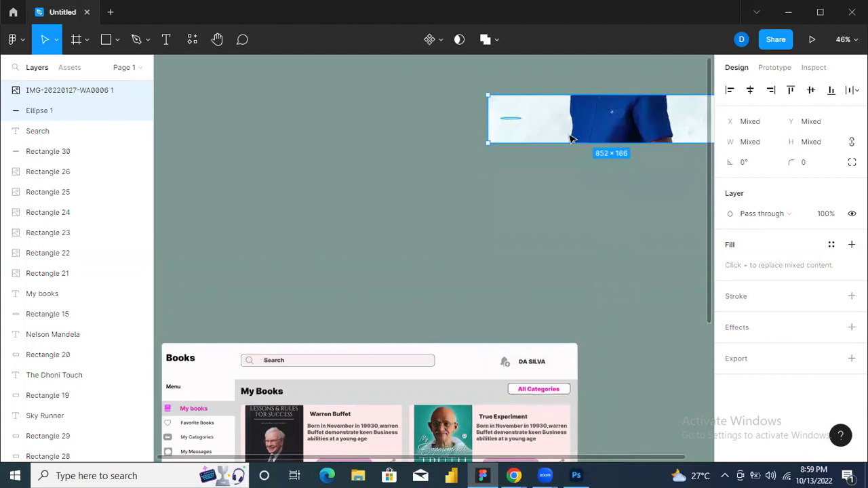
Delete the squashed portrait photo above the page
click(563, 185)
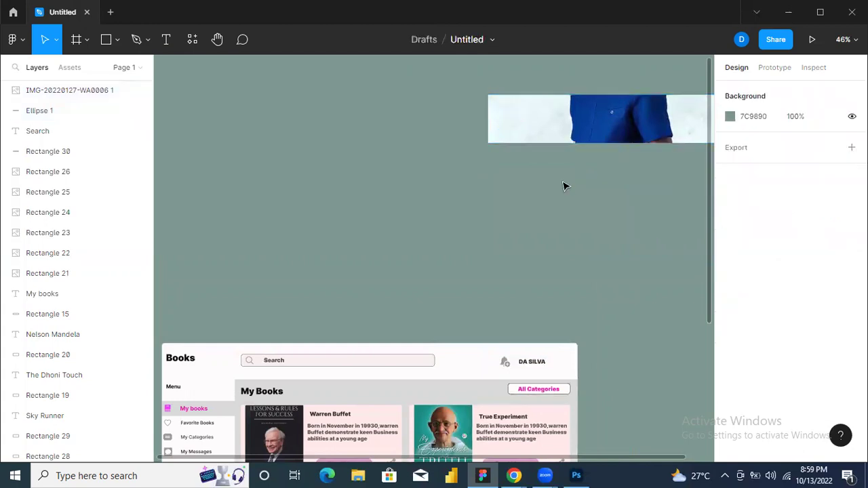
click(549, 139)
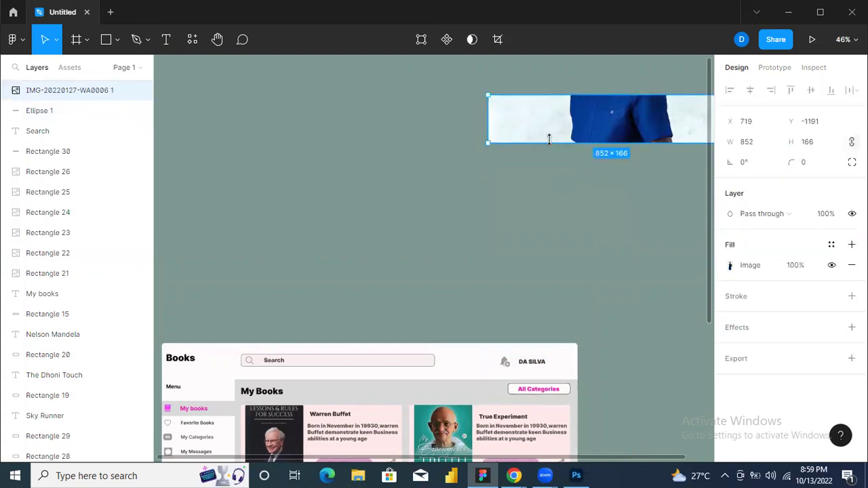
key(Delete)
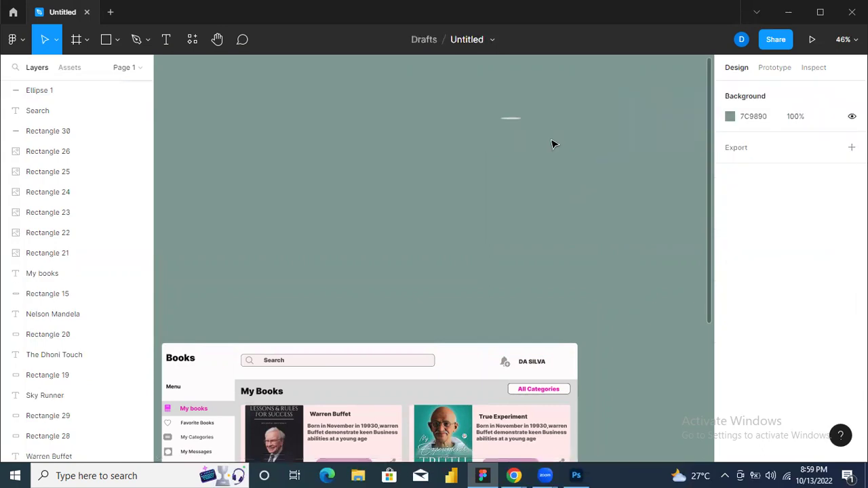
Draw a new avatar ellipse of about 60 × 51 beside the profile name in the header, at X 935, Y -306
click(562, 362)
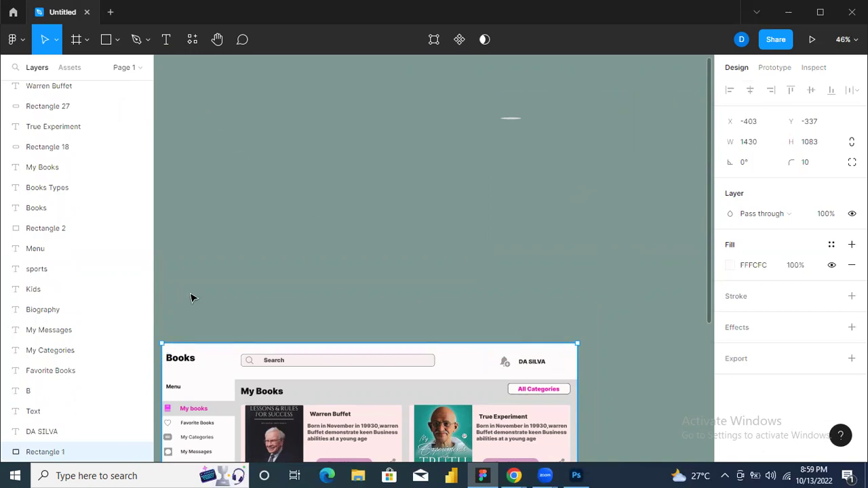
drag(708, 202, 707, 372)
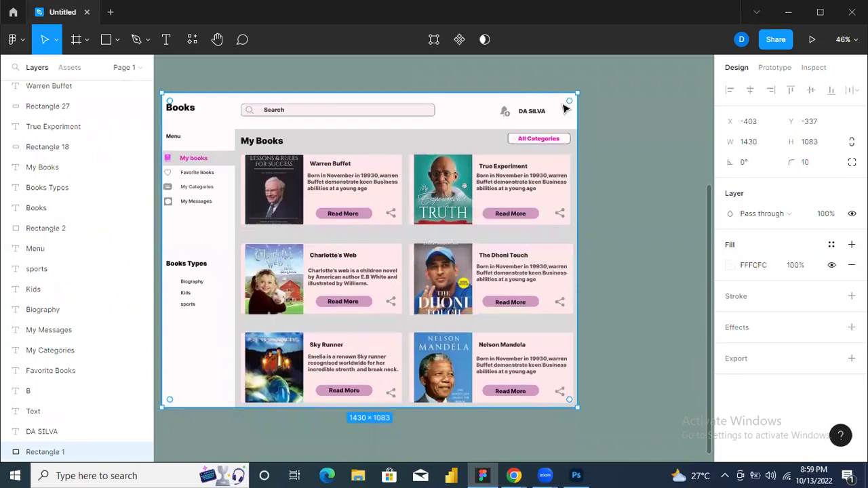
click(117, 43)
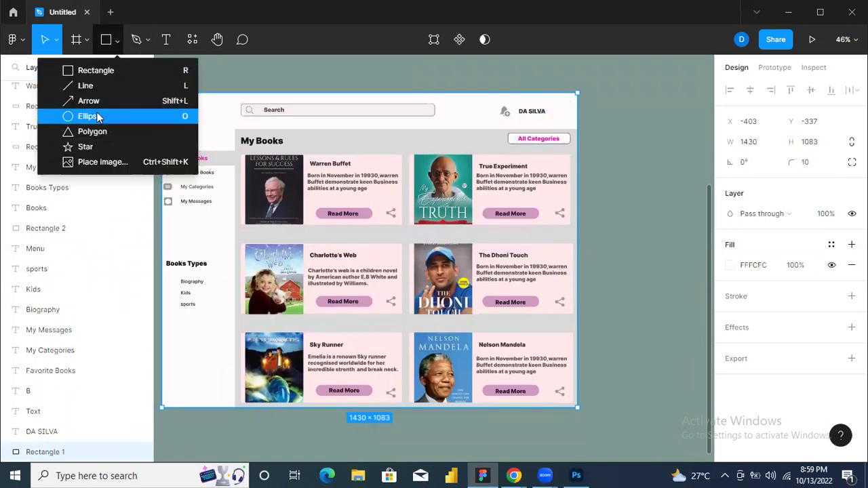
click(87, 116)
drag(568, 107, 554, 118)
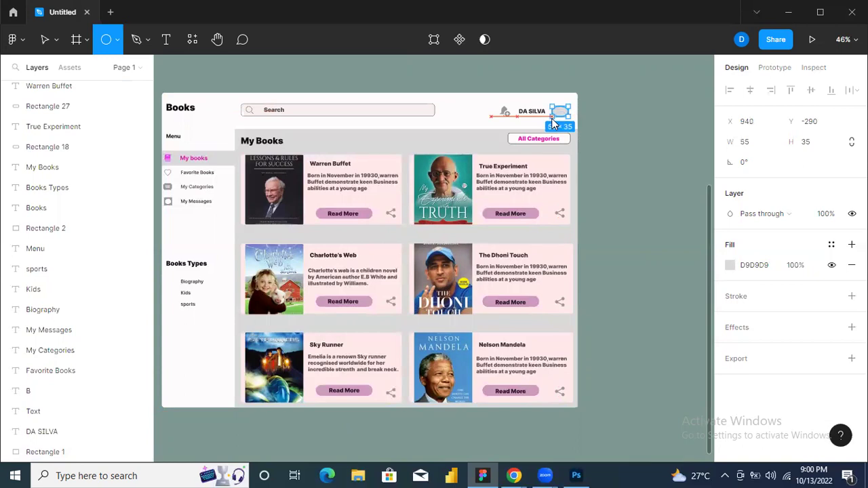
drag(551, 122, 557, 100)
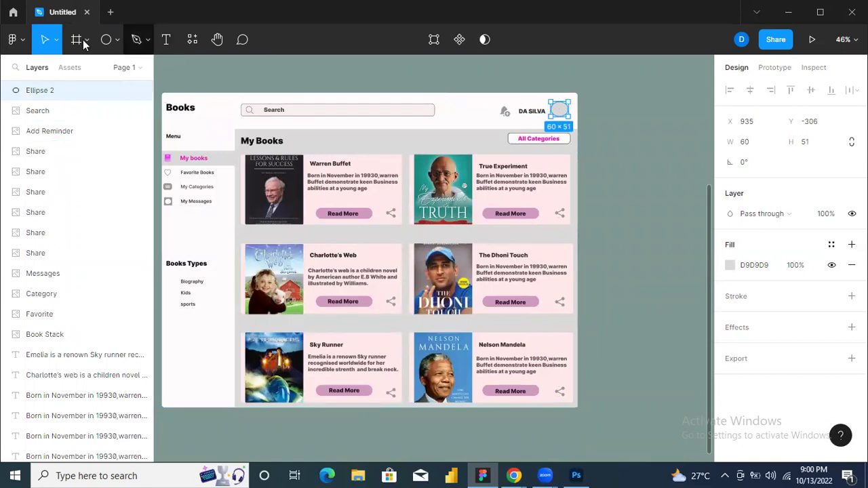
Search the Icons8 icons for "male icon" and set the icon colour to bright red
click(20, 42)
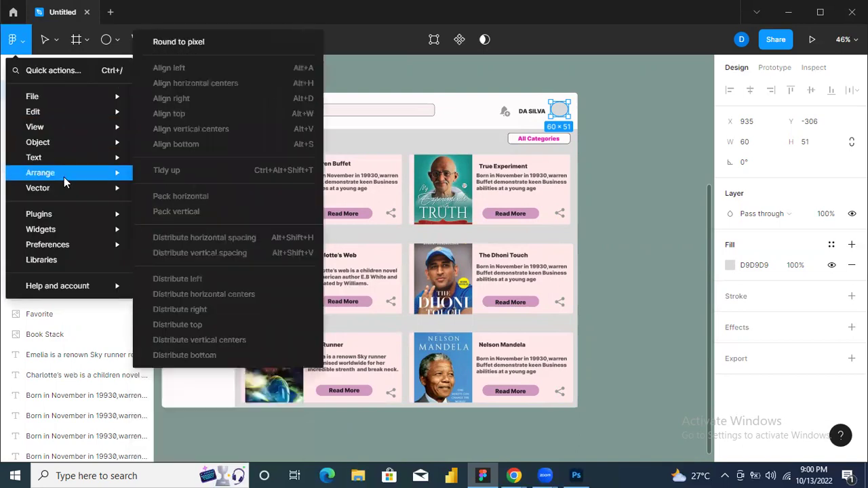
mouse_move(66, 214)
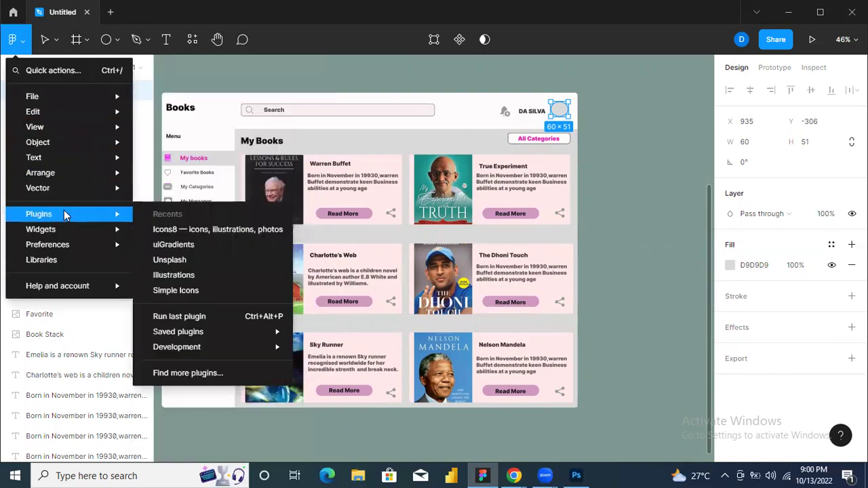
click(165, 229)
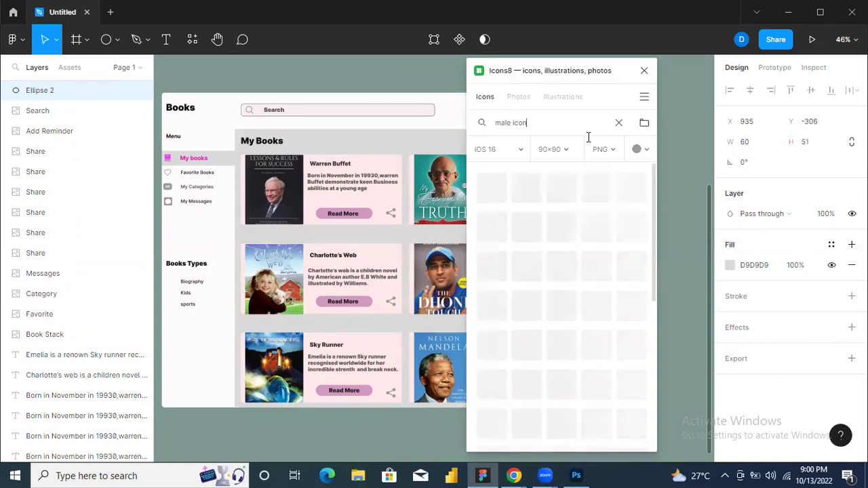
click(645, 148)
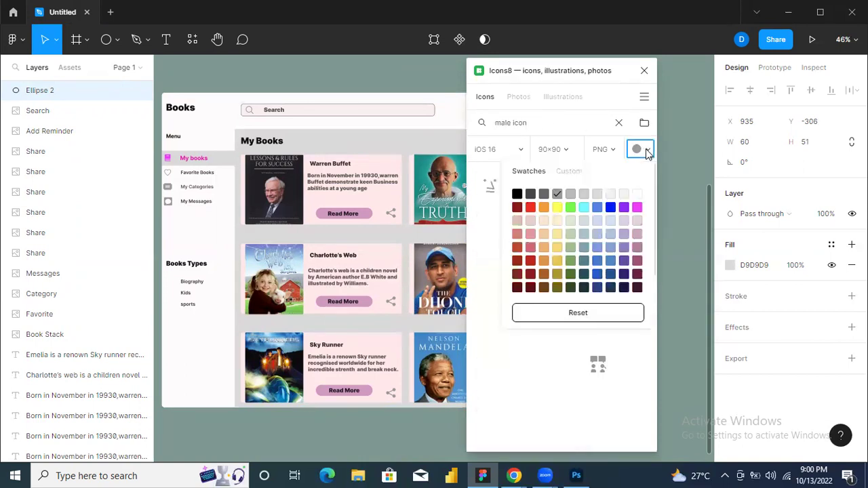
click(532, 206)
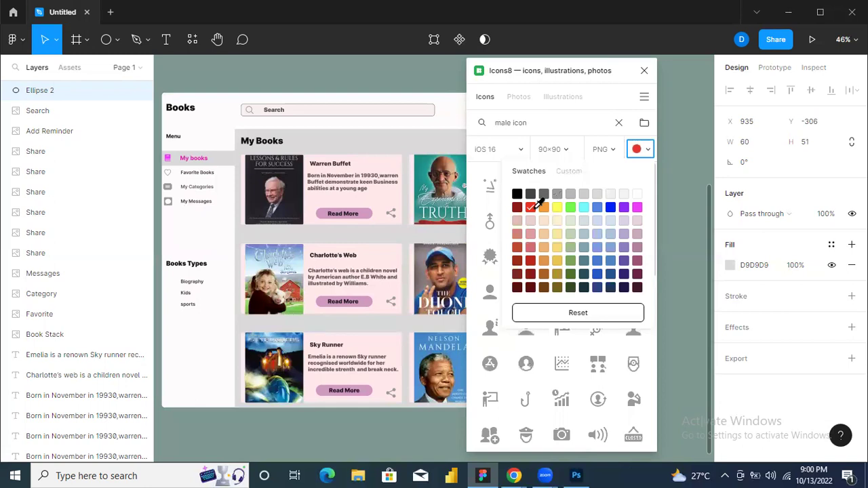
click(647, 150)
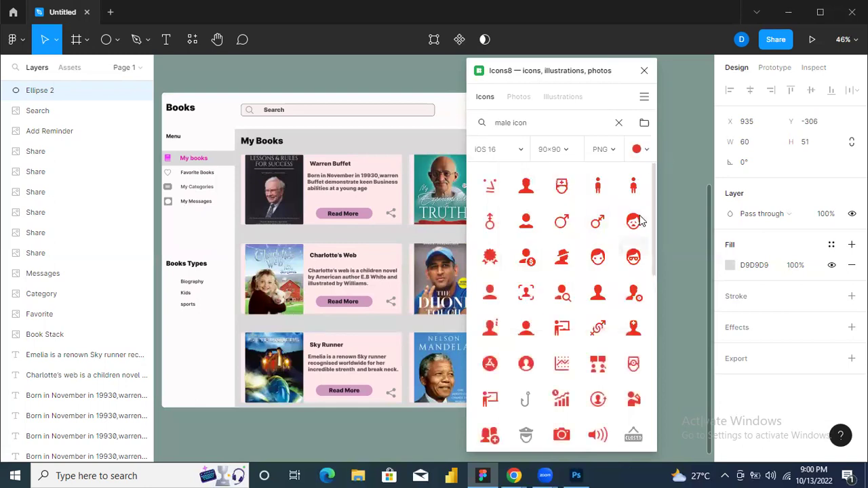
Insert the red Customer icon, close the Icons8 plugin, and fit the icon over the avatar ellipse at height 44, X 920, Y -305
click(597, 294)
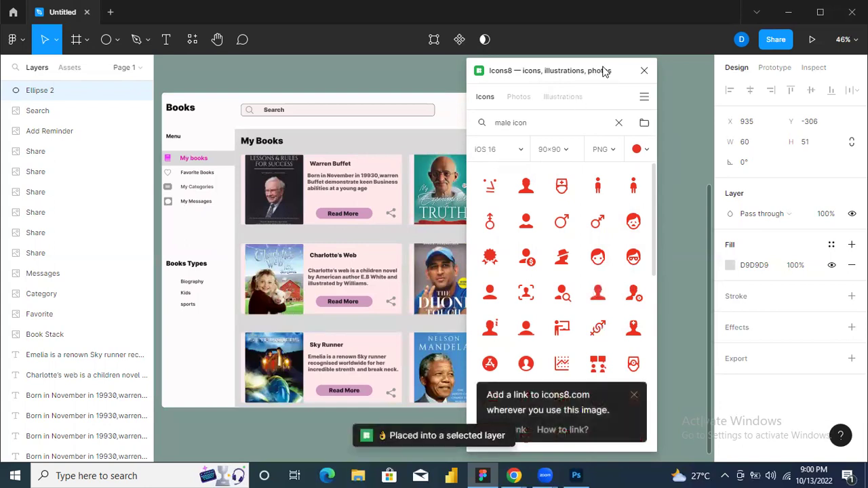
click(644, 71)
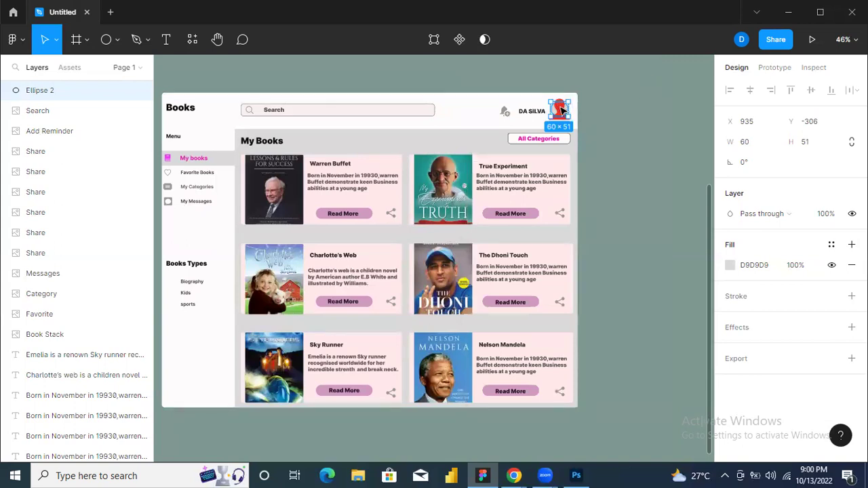
key(ctrl+v)
mouse_move(559, 94)
mouse_down()
mouse_move(562, 118)
mouse_move(560, 102)
mouse_up()
drag(563, 114, 563, 113)
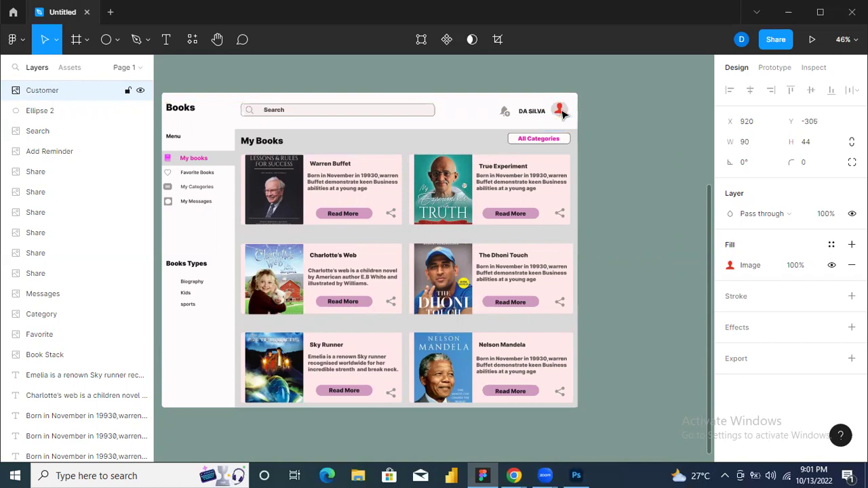
Change the header search bar's fill colour to the very pale off-white FAF8F8
click(464, 118)
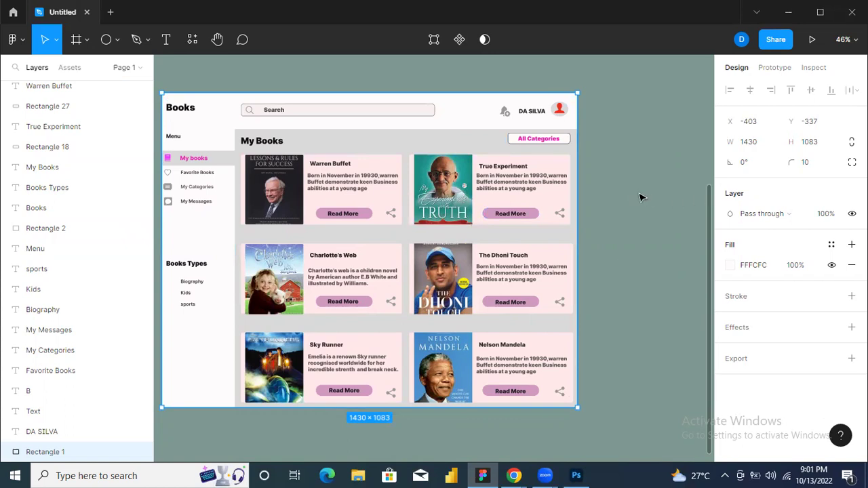
click(426, 109)
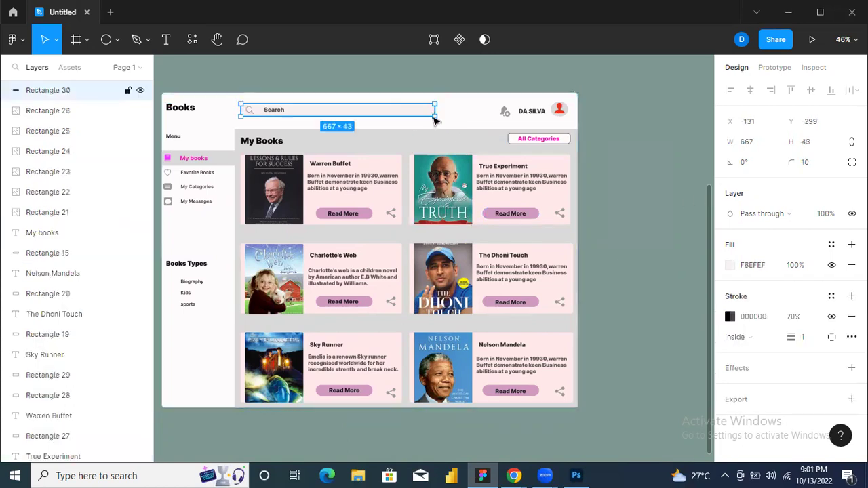
click(730, 265)
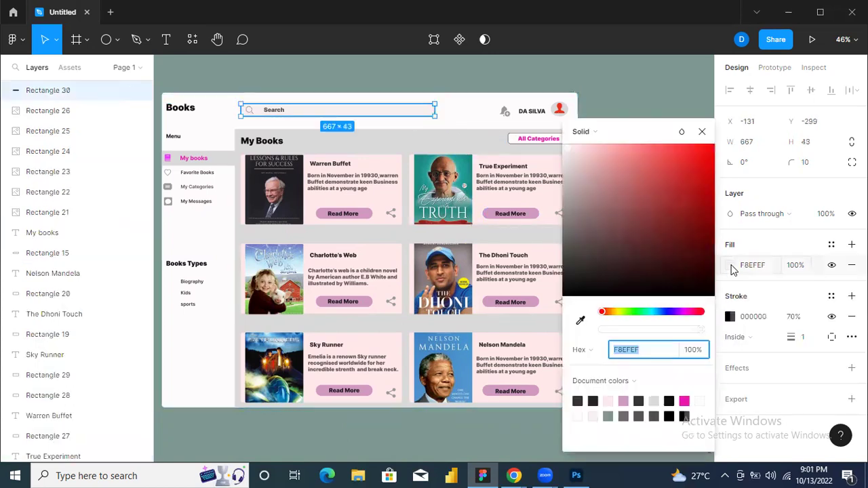
text(FFE4E4)
key(Return)
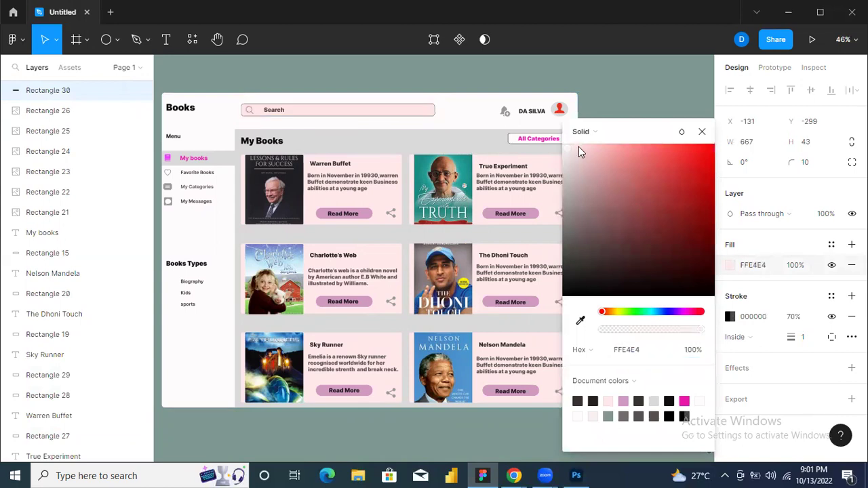
click(569, 149)
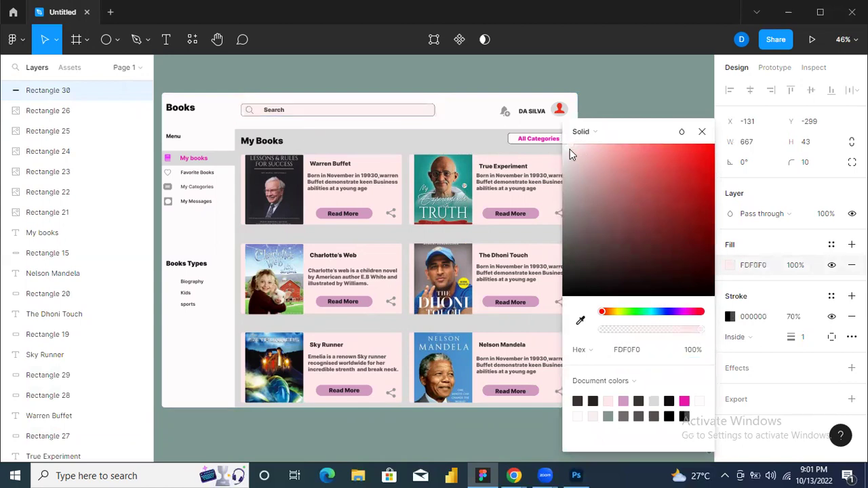
click(563, 150)
click(702, 132)
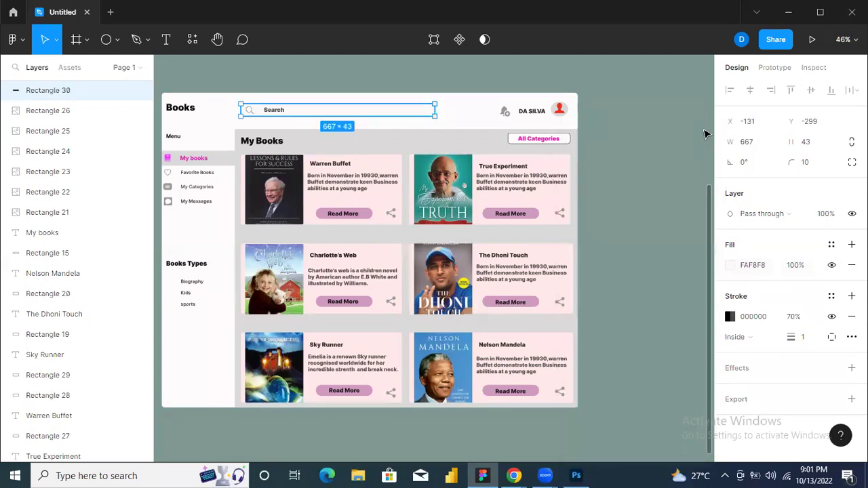
click(682, 298)
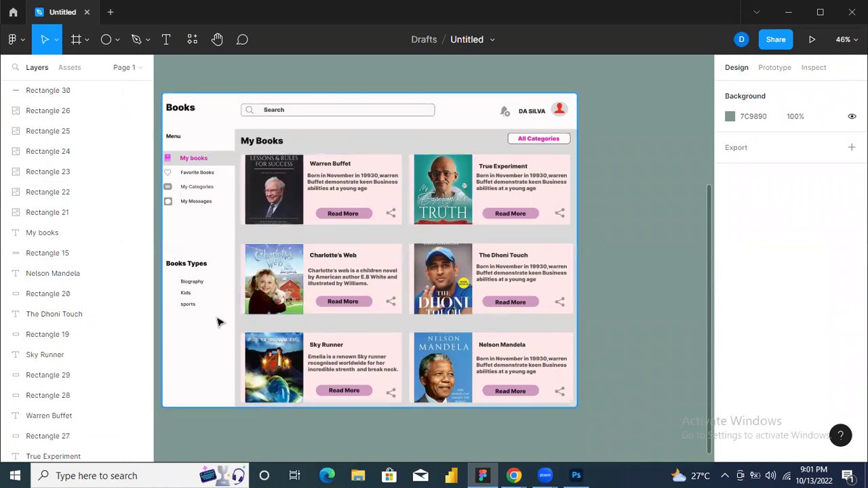
Examine the full My Books page up close, checking the header, side menu and book card layout
scroll(217, 332, up, 2)
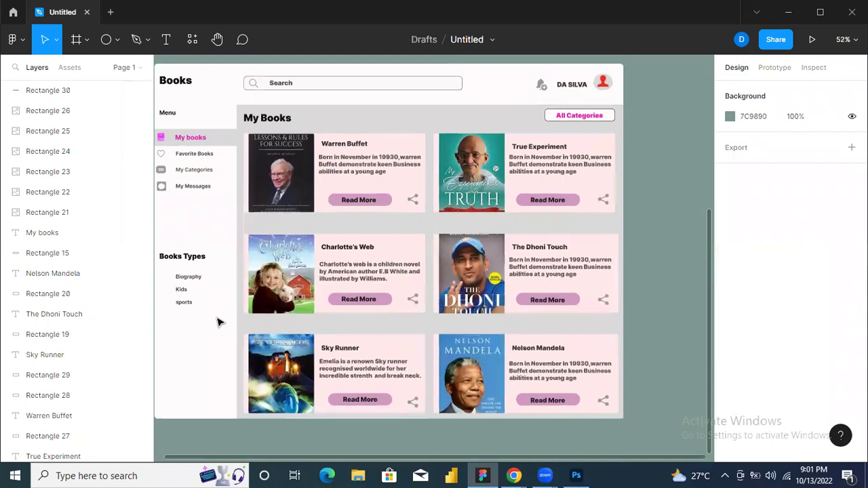
scroll(217, 322, up, 1)
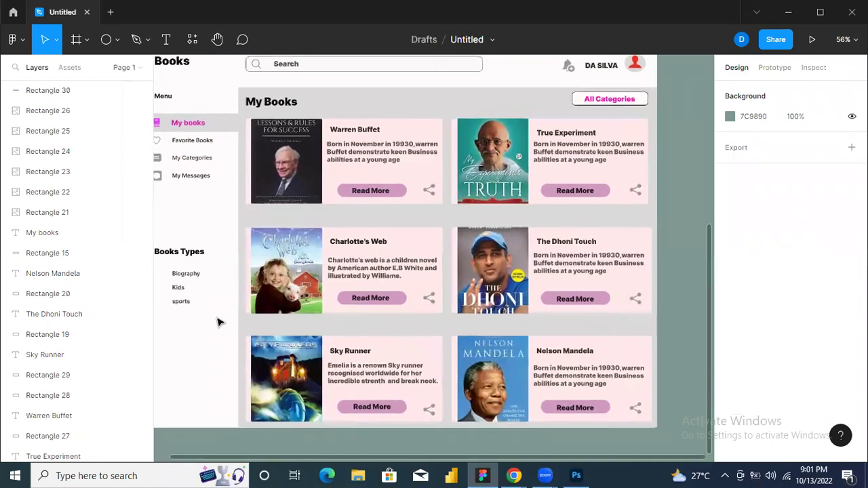
mouse_move(289, 459)
mouse_down()
mouse_move(263, 461)
mouse_move(275, 461)
mouse_up()
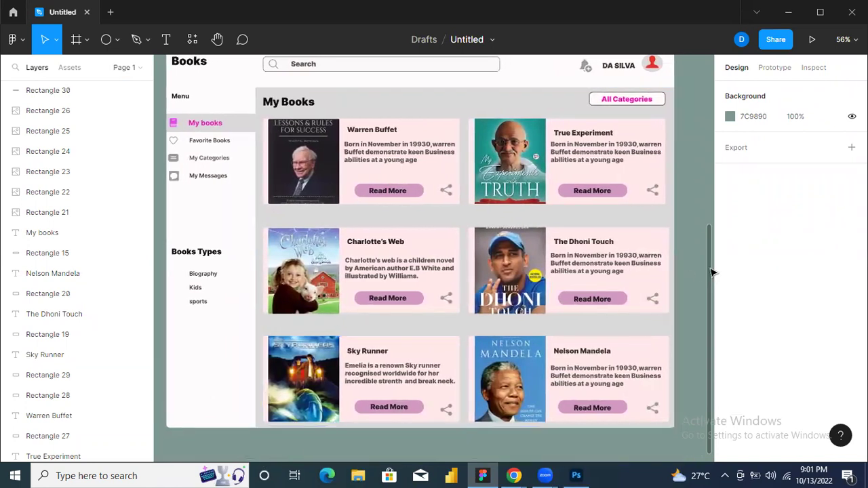
drag(711, 272, 710, 251)
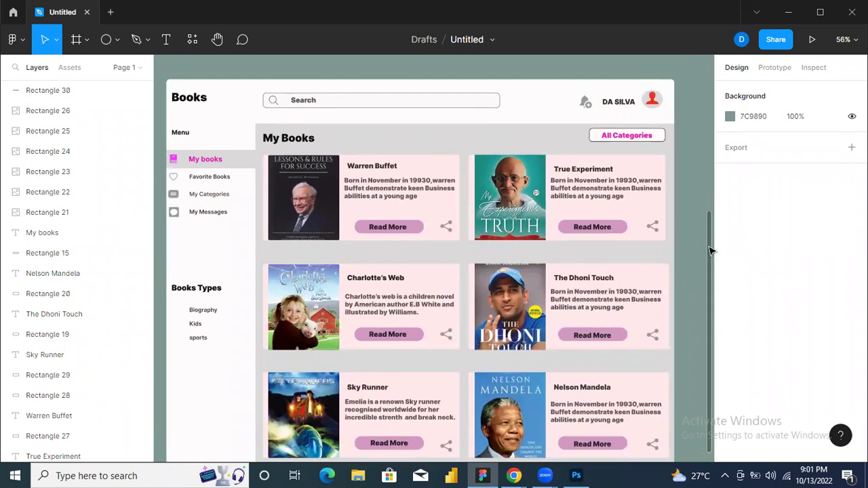
mouse_move(710, 250)
mouse_down()
mouse_move(710, 265)
mouse_move(710, 257)
mouse_up()
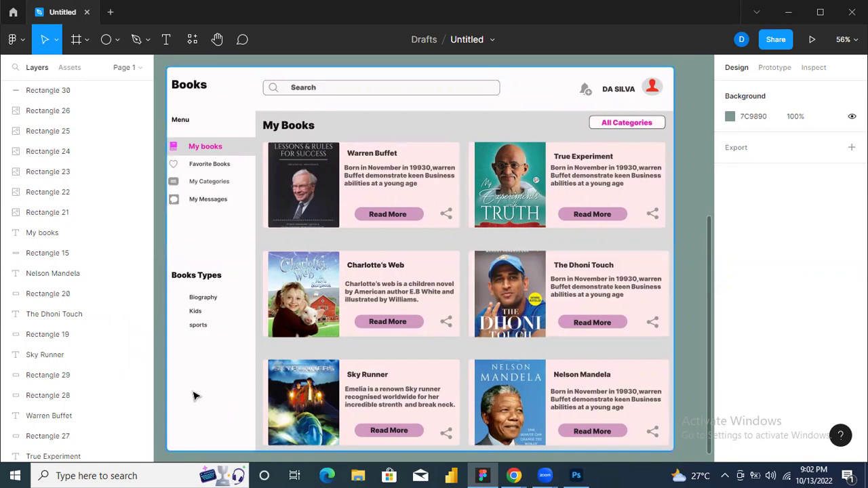
scroll(193, 396, up, 3)
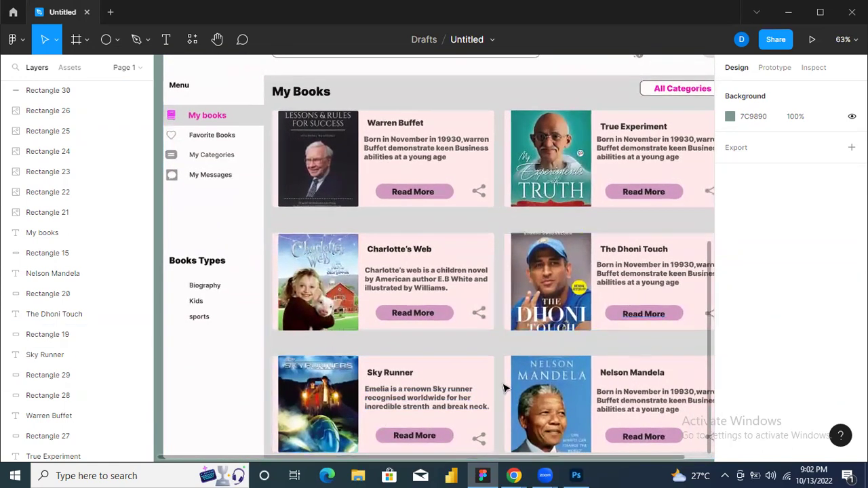
mouse_move(244, 461)
mouse_down()
mouse_move(461, 461)
mouse_move(242, 461)
mouse_up()
scroll(237, 400, down, 1)
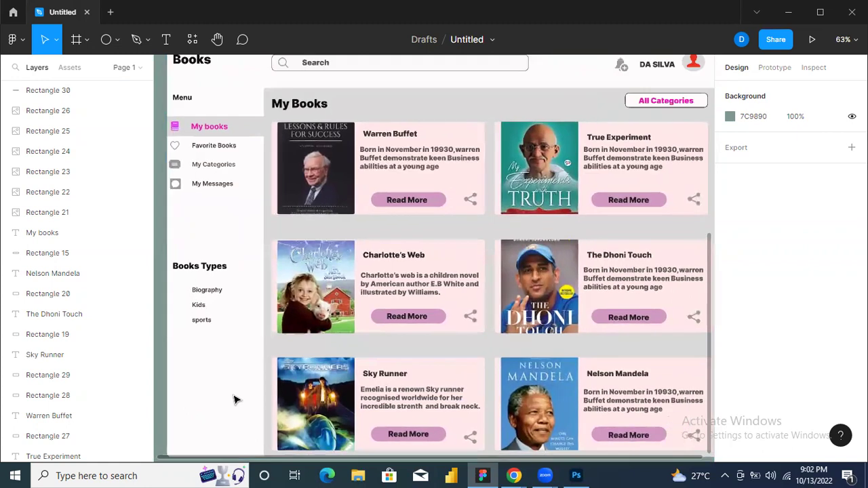
scroll(233, 399, down, 3)
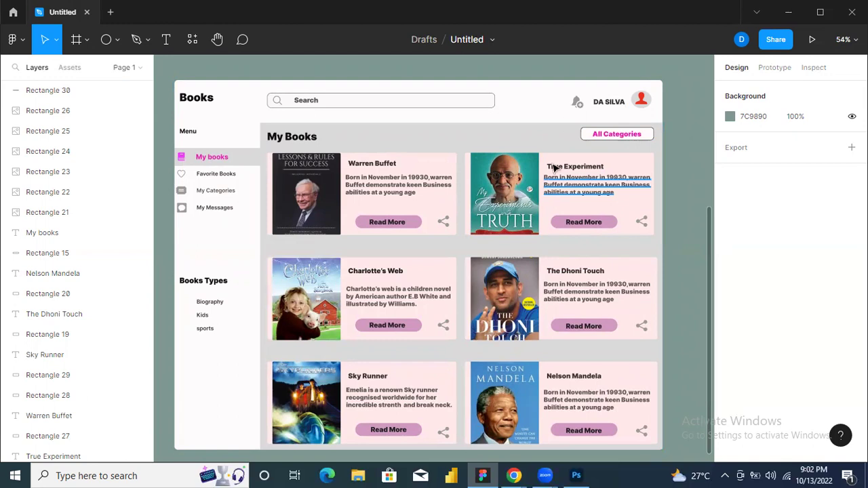
Nudge the All Categories label a few pixels left inside its button
click(600, 138)
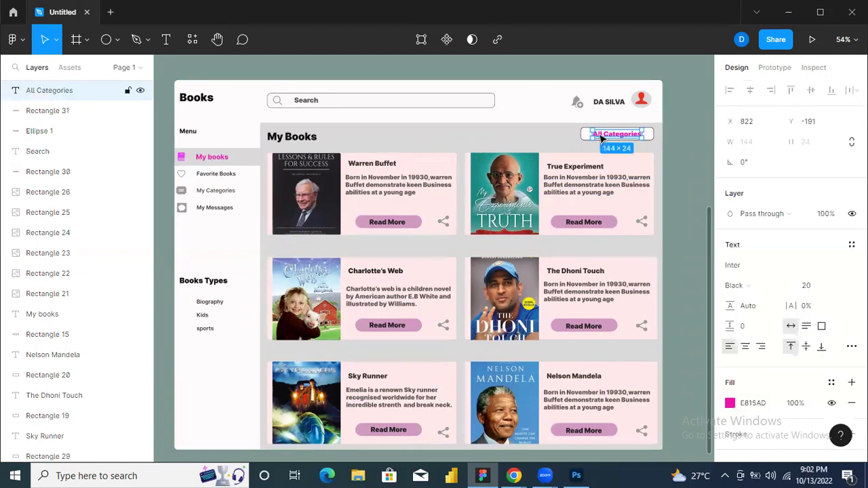
key(Left)
key(Left)
key(Left)
key(Left)
key(Left)
key(Left)
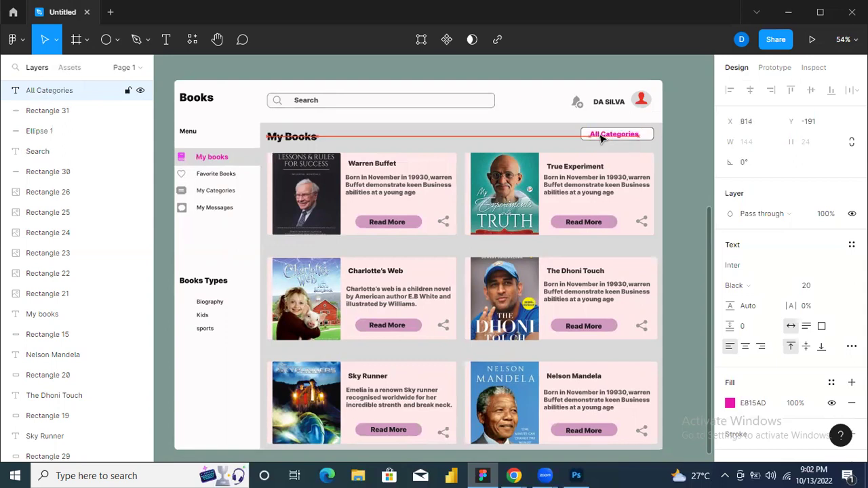
key(Left)
key(Left)
key(Left)
key(Left)
Extend the grey content panel upward to a height of 970 and raise the My Books heading to Y -204
click(488, 130)
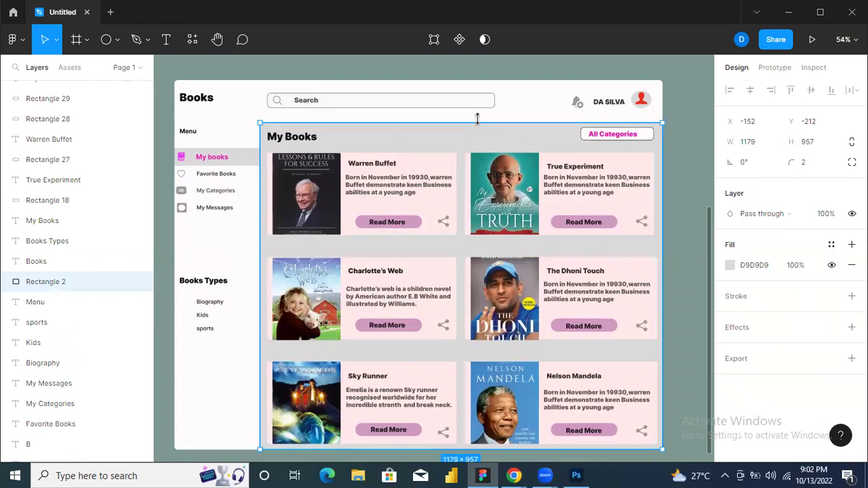
drag(478, 118, 477, 118)
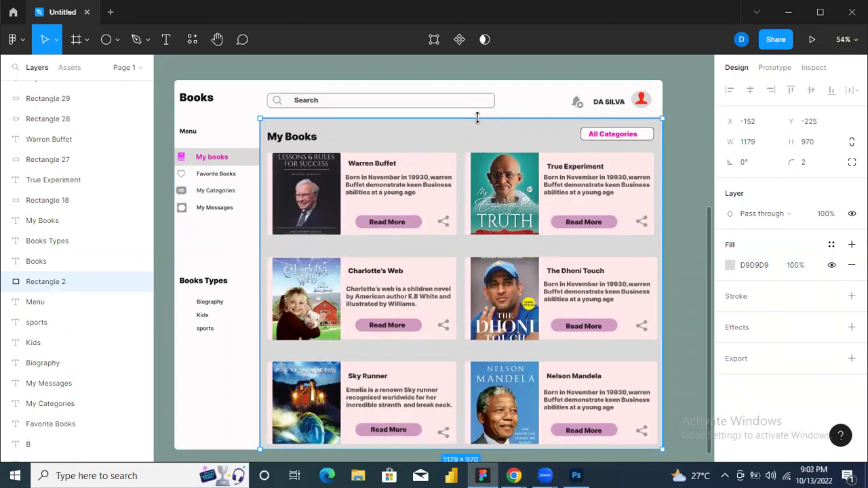
click(303, 140)
drag(302, 141, 297, 138)
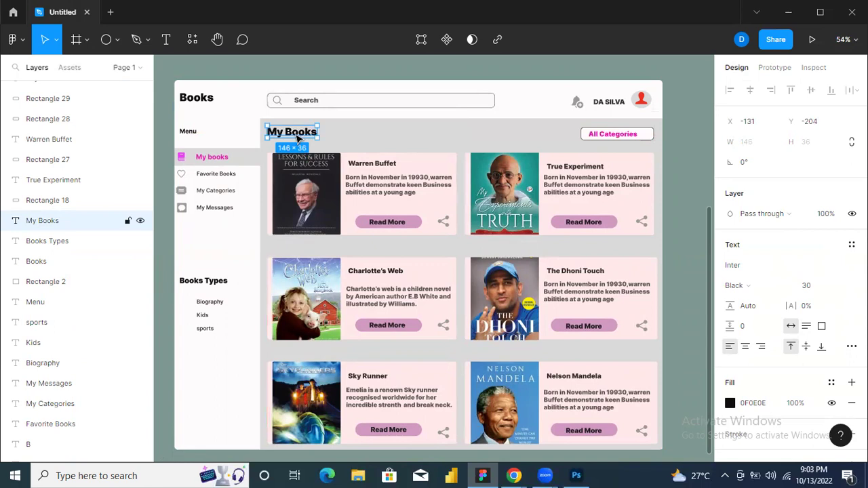
click(458, 138)
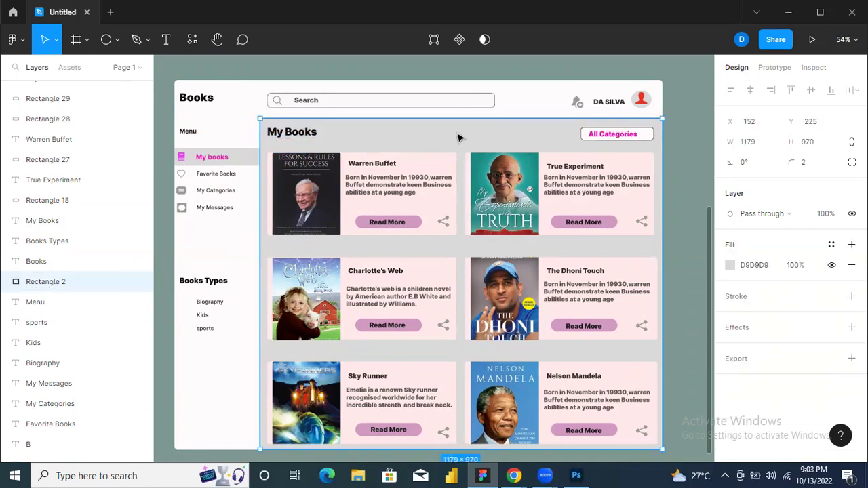
Move the All Categories button rectangle up to Y -209 and widen it leftward to 258
click(643, 135)
drag(644, 136, 644, 135)
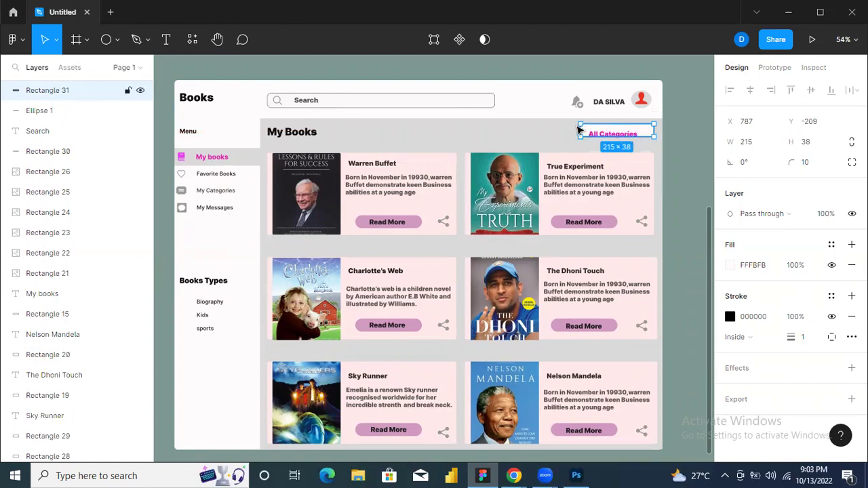
drag(573, 130, 564, 133)
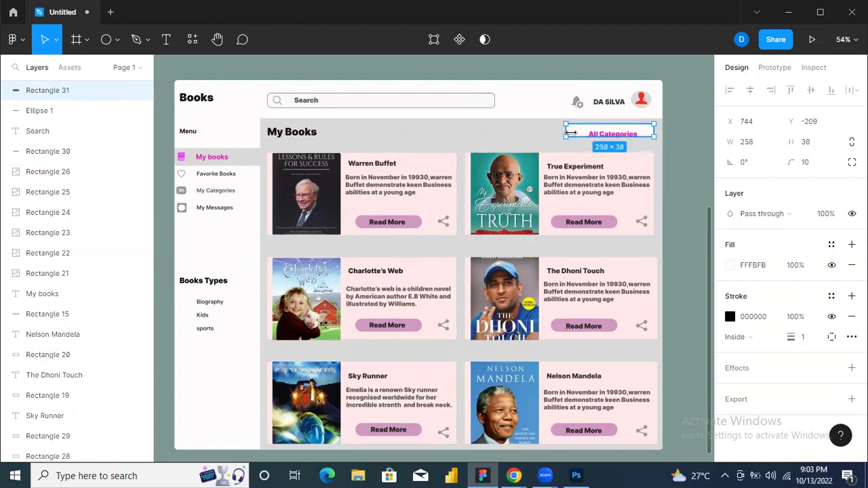
Reposition the All Categories label inside the widened button at X 777, Y -201
click(603, 137)
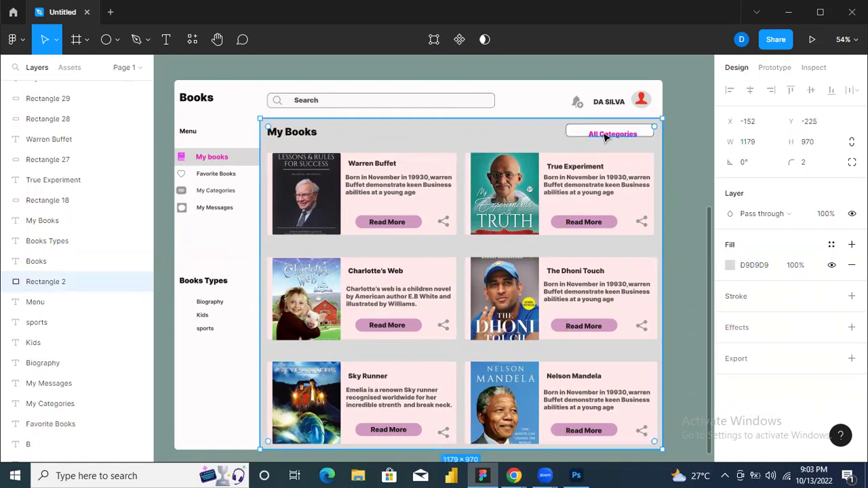
click(608, 138)
drag(606, 136, 606, 134)
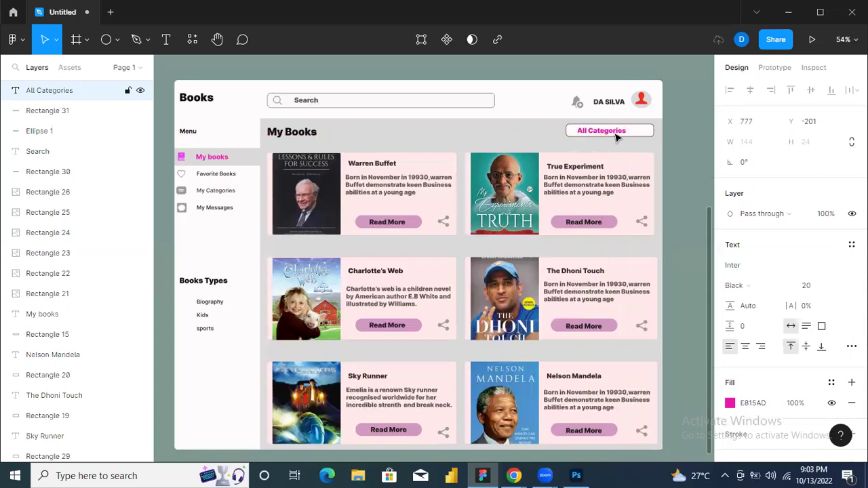
click(643, 131)
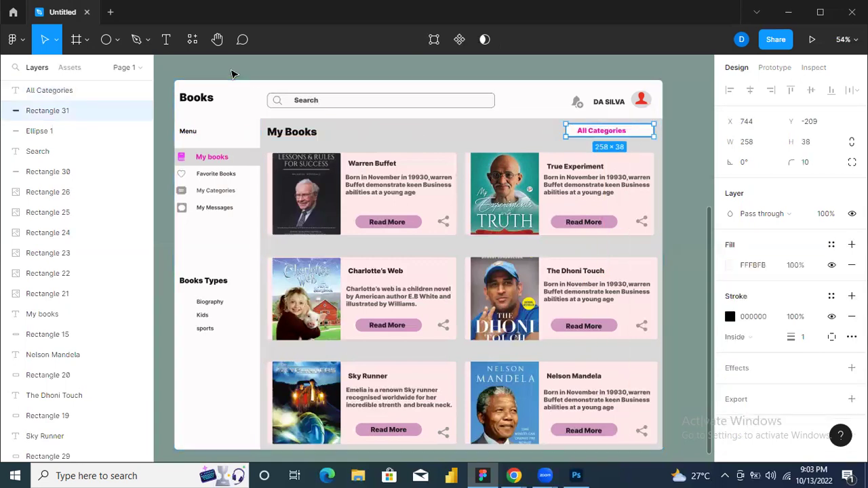
Run the Icons8 plugin and search its icons for "less than"
click(59, 40)
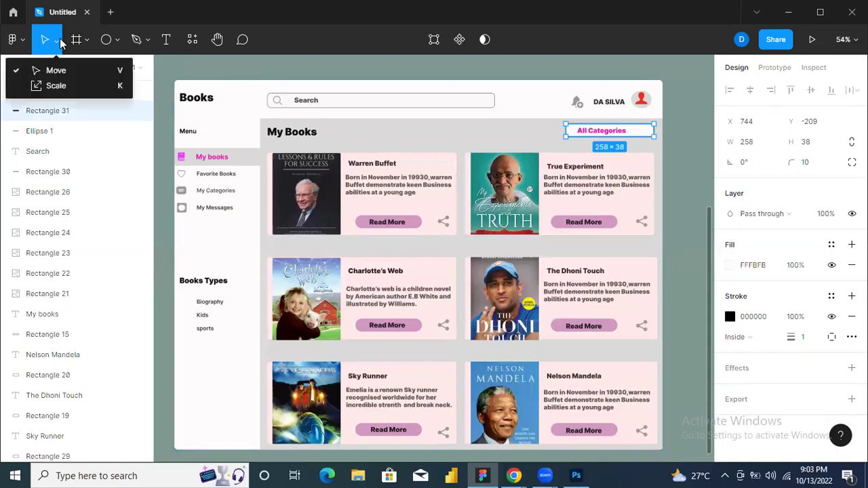
click(23, 44)
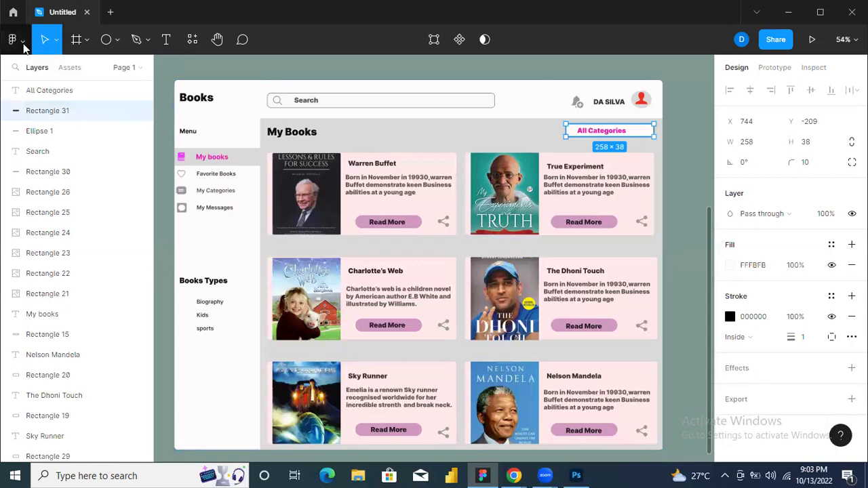
click(20, 46)
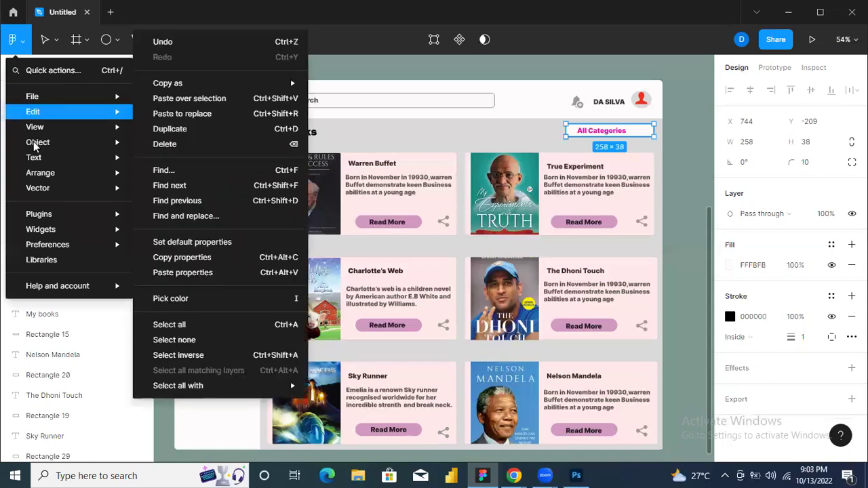
mouse_move(51, 213)
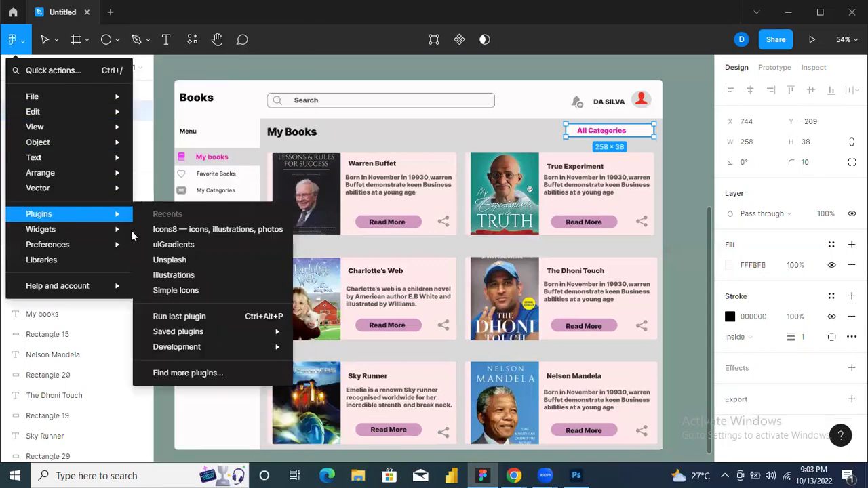
click(198, 234)
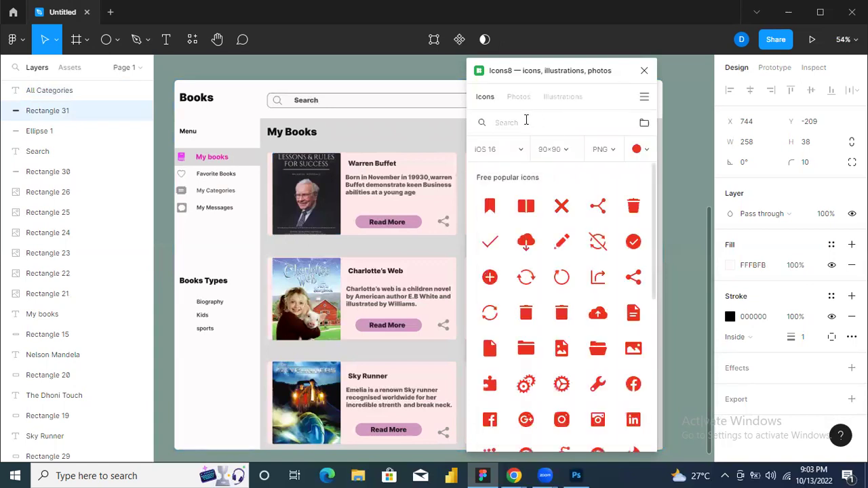
click(526, 120)
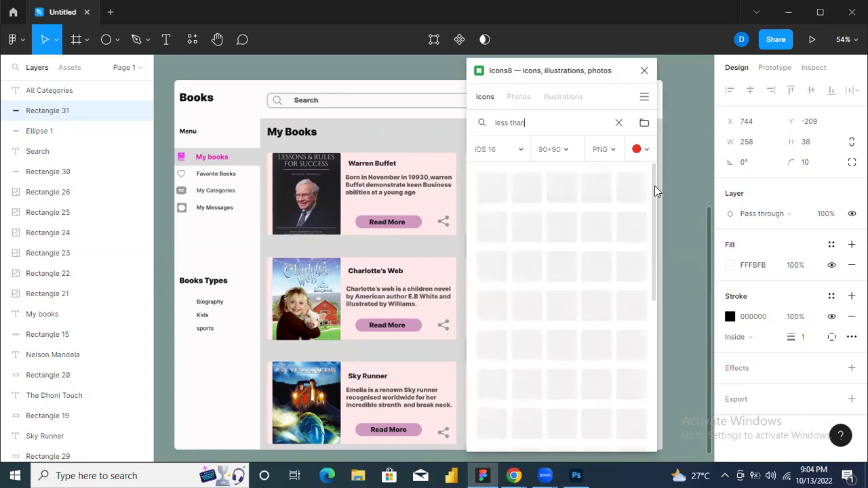
Set the Icons8 icon colour to black and insert the upward chevron icon
click(648, 151)
click(517, 193)
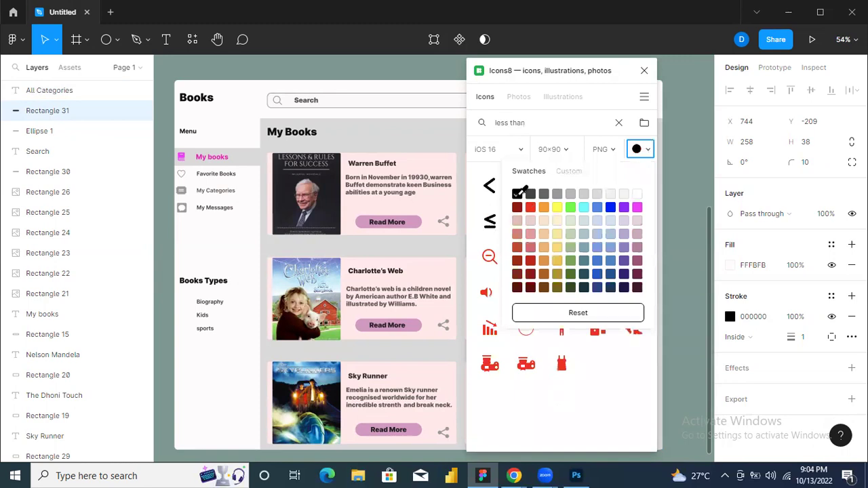
click(649, 152)
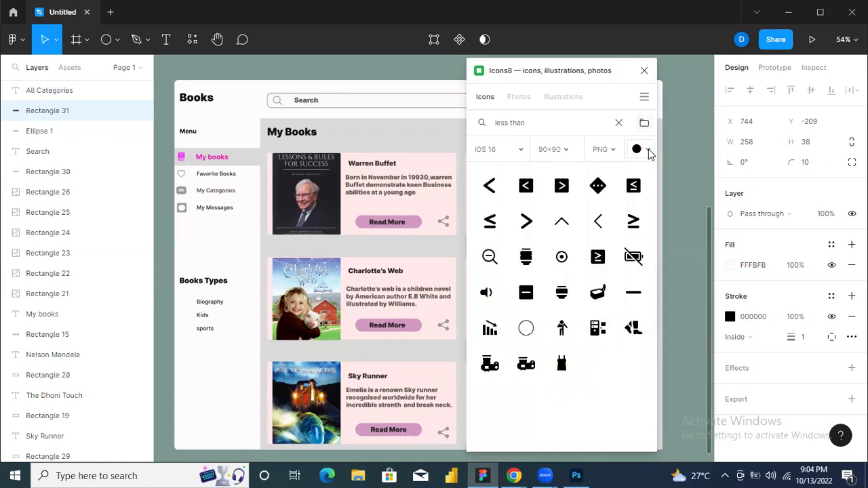
click(565, 224)
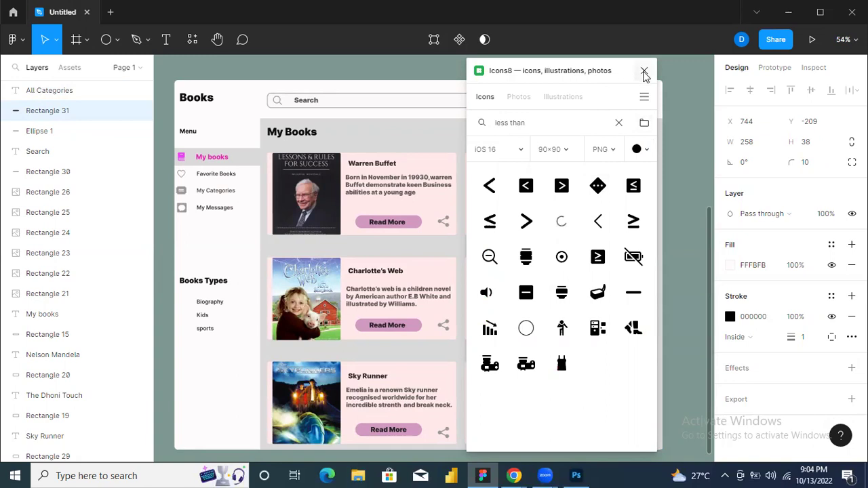
drag(548, 97, 348, 80)
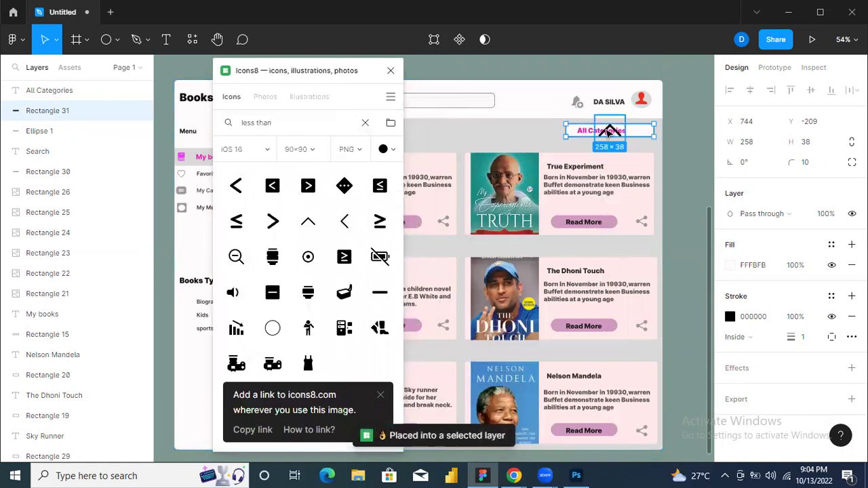
click(606, 129)
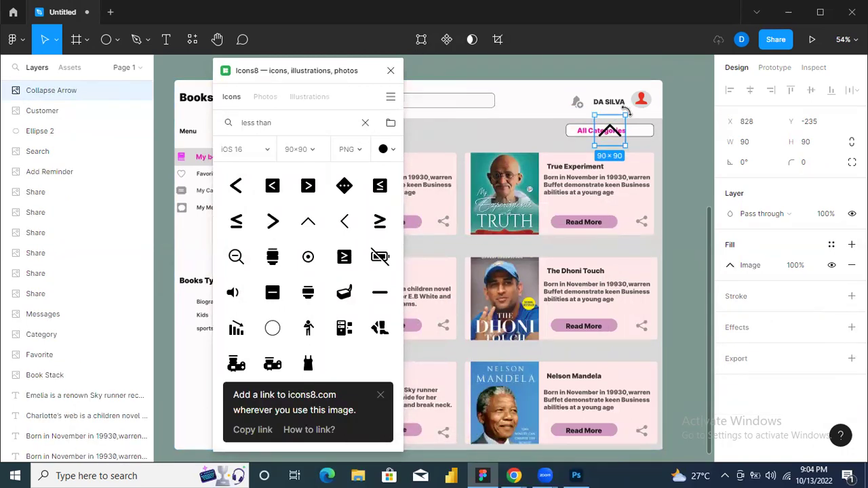
drag(625, 112, 636, 136)
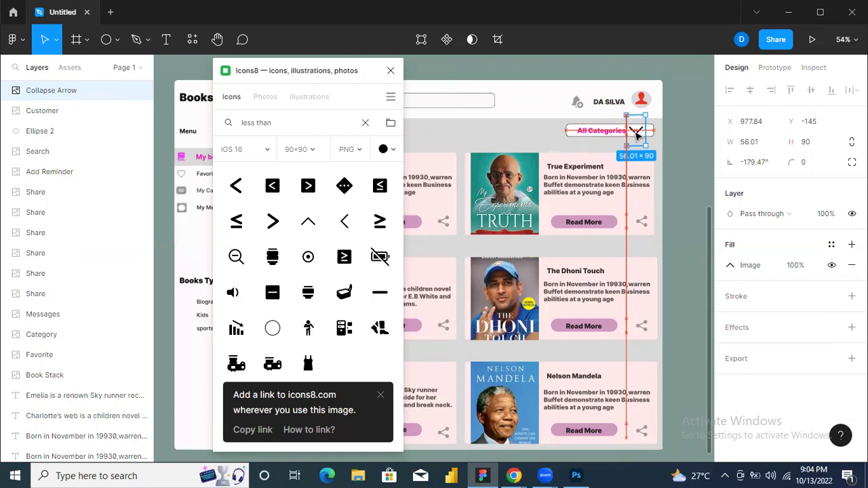
drag(636, 136, 648, 139)
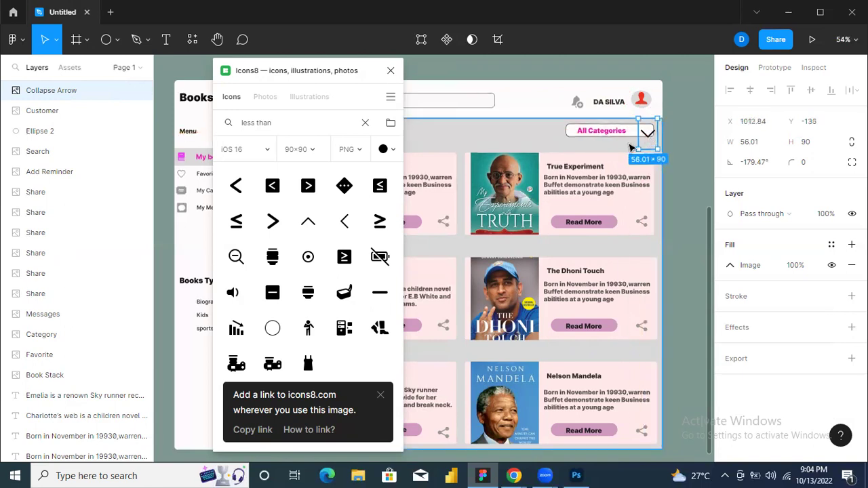
Replace the black chevron with the upward chevron from the Icons8 results, recoloured to the magenta swatch
key(Delete)
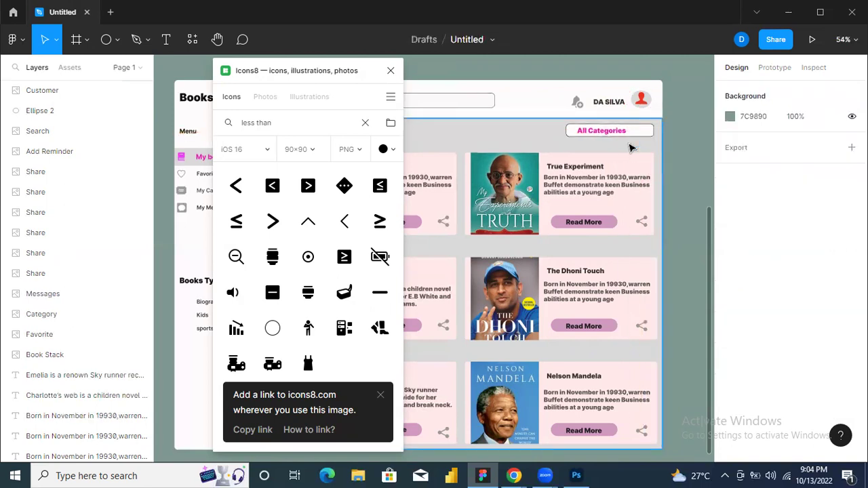
click(388, 149)
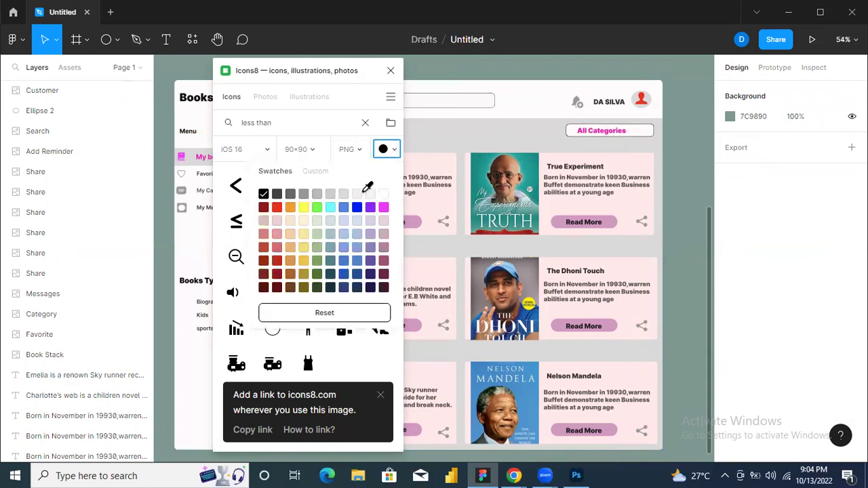
click(385, 205)
click(396, 155)
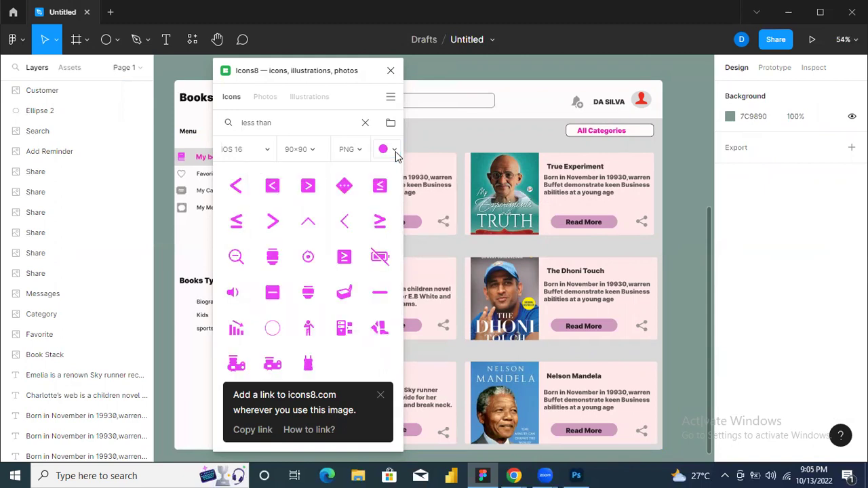
click(308, 224)
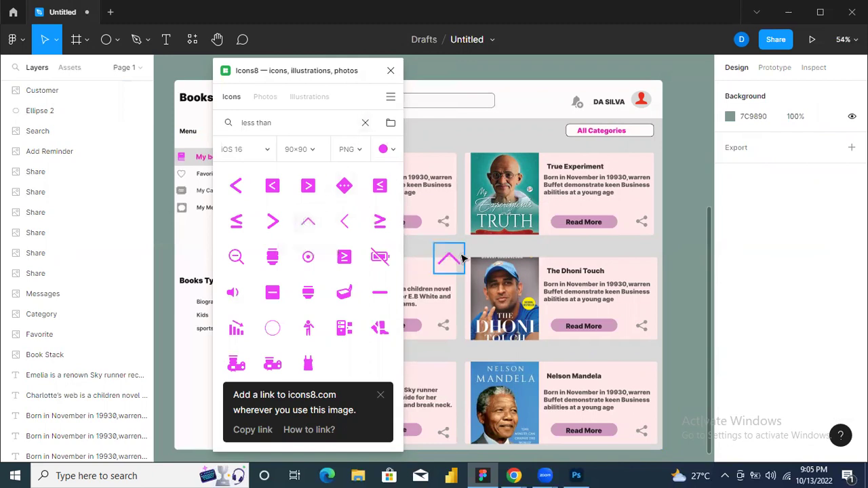
Rotate the inserted magenta chevron to 180° so it points down
click(455, 259)
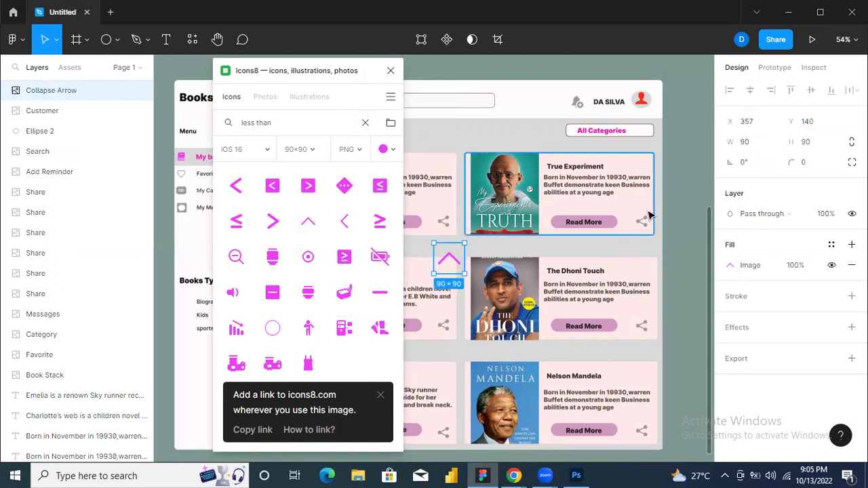
click(749, 164)
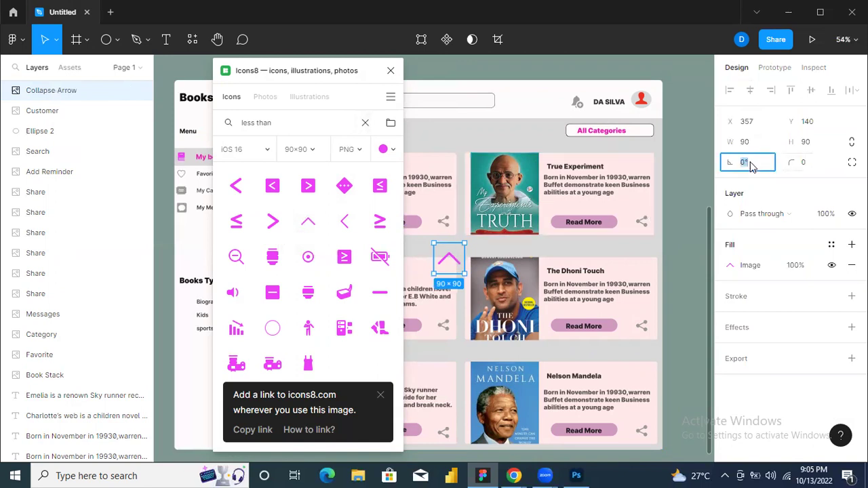
text(180)
key(Return)
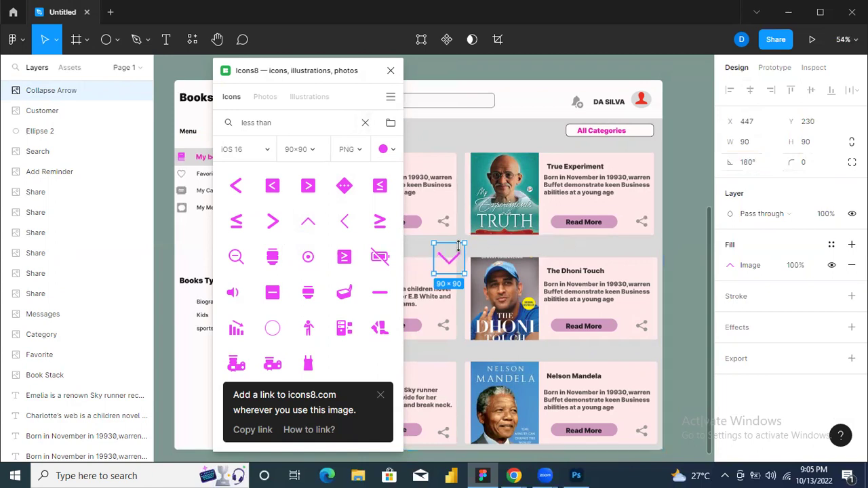
Move the magenta chevron onto the All Categories button at X 985, Y -143, keeping its rotation at 180°
drag(459, 256, 652, 109)
click(750, 164)
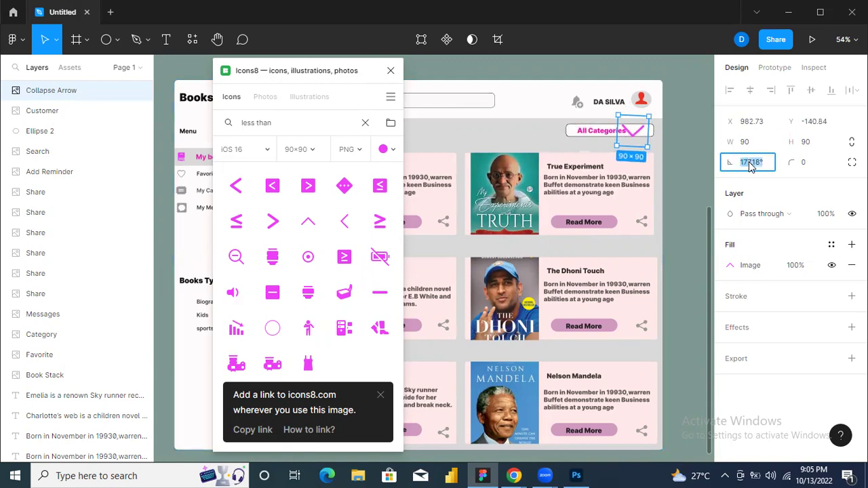
text(180)
key(Return)
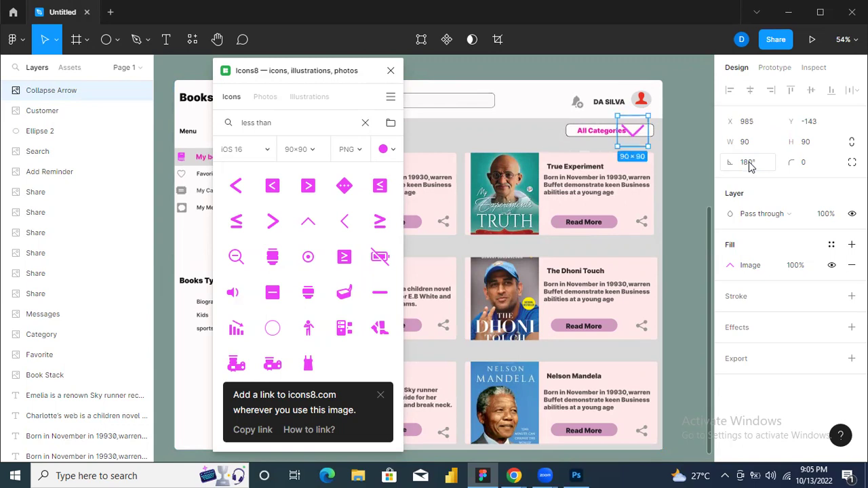
Nudge the chevron right along the All Categories button to X 997
key(Right)
key(Right)
key(Right)
key(Right)
key(Right)
key(Right)
key(Right)
key(Right)
key(Right)
key(Right)
key(Right)
key(Right)
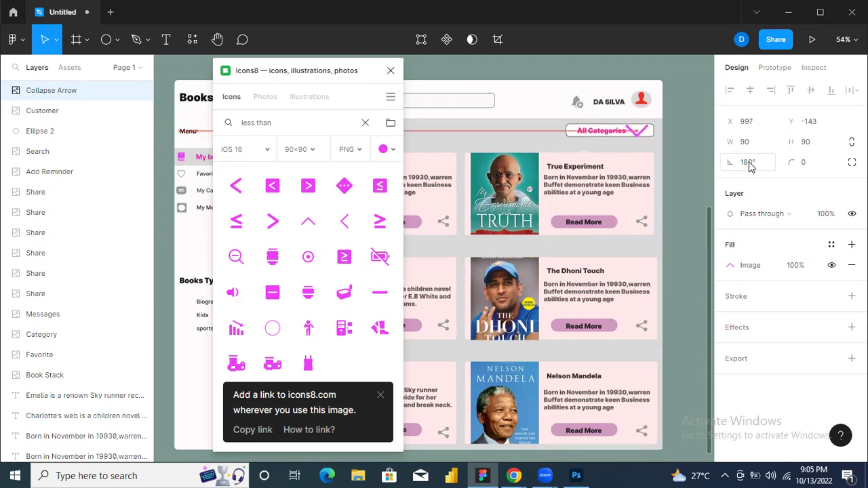
Narrow the chevron to 41 wide, place it beside the All Categories label at X 976, Y -145, and close the Icons8 plugin
drag(629, 130, 644, 137)
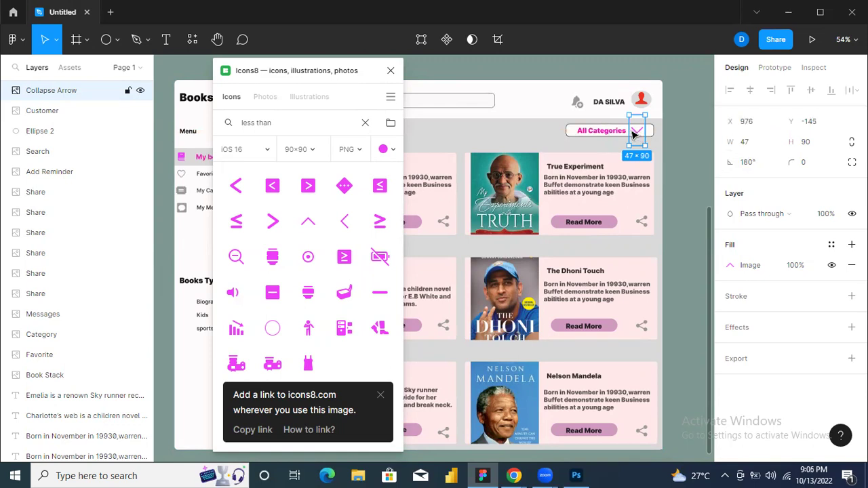
drag(631, 129, 633, 130)
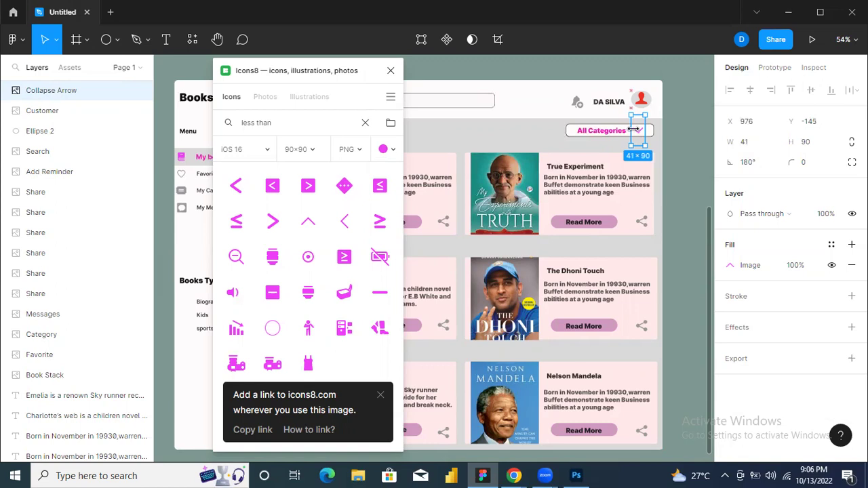
click(529, 142)
click(391, 72)
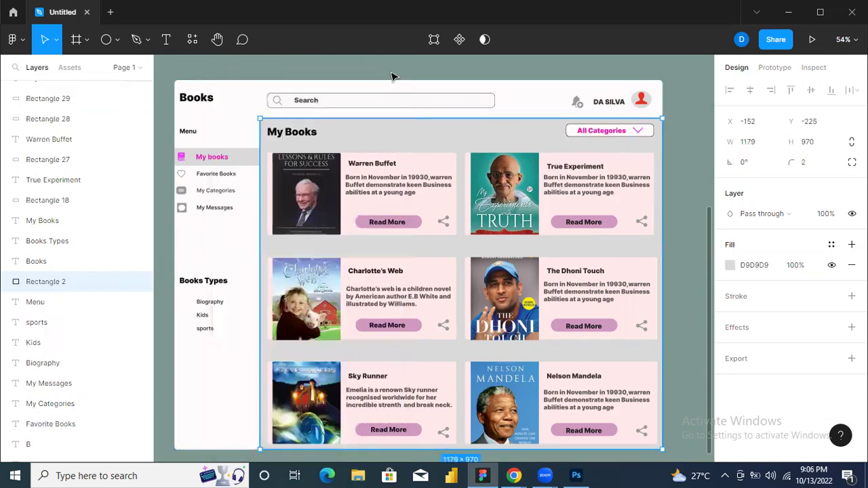
Export the whole page as a 1x PNG, saving it under the file name "book sites"
click(702, 209)
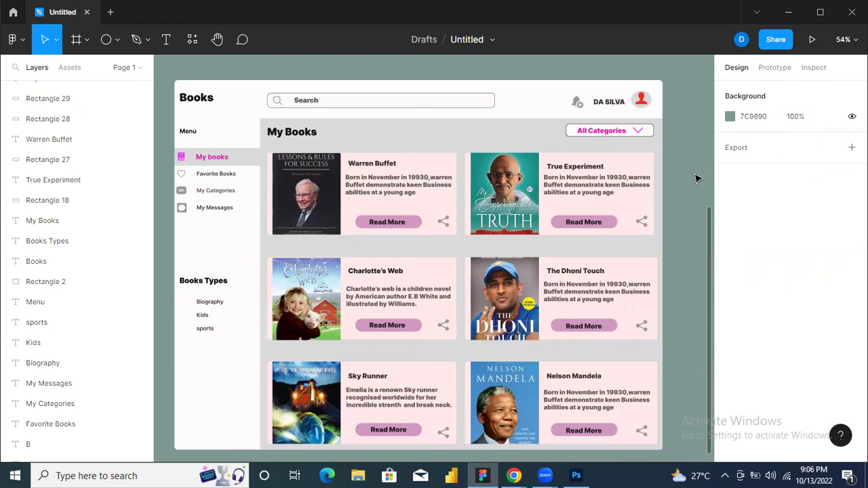
click(851, 147)
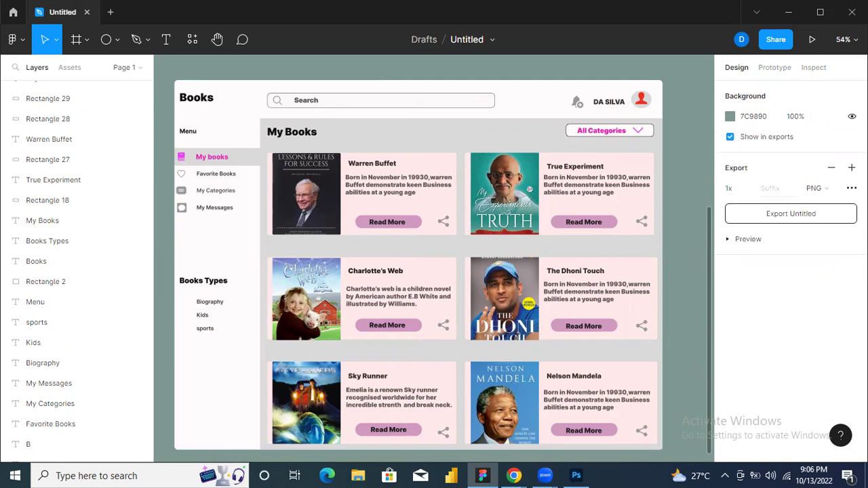
click(798, 220)
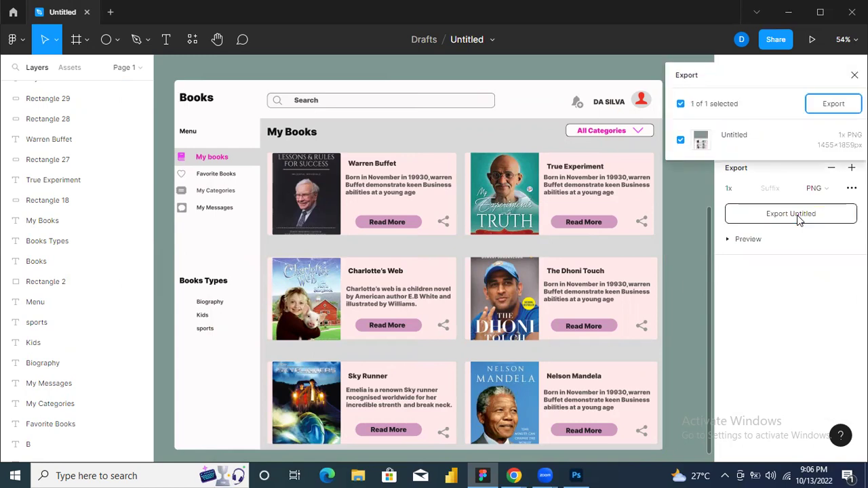
click(831, 103)
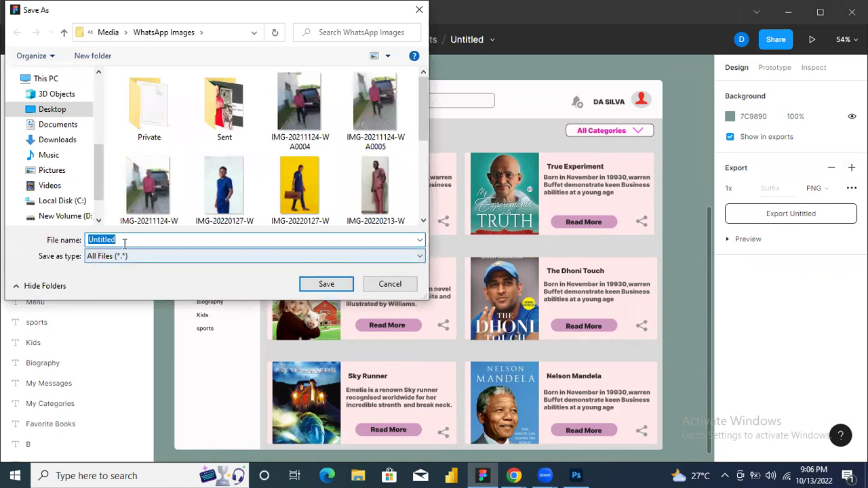
text(bo)
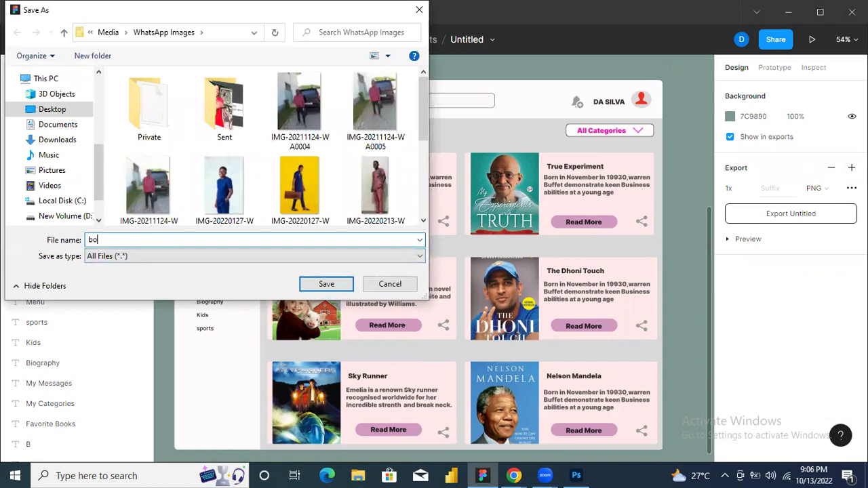
text(ok sites)
key(Return)
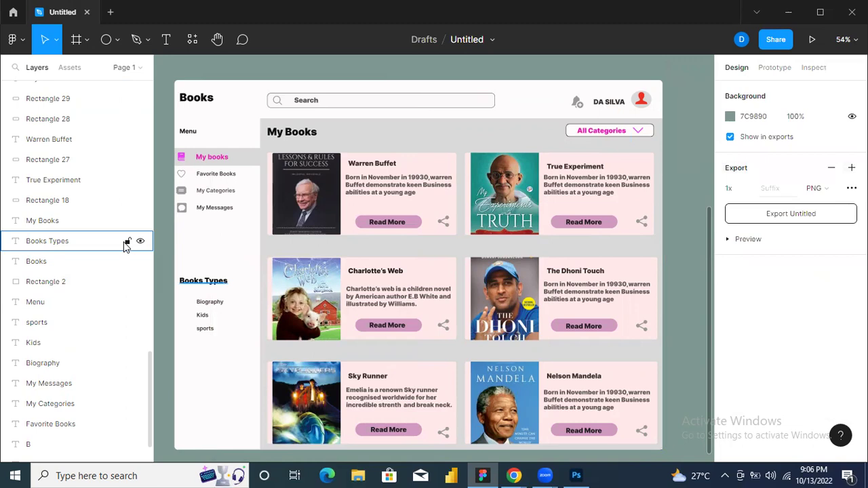
Minimize the Figma and Chrome windows to view the desktop, and switch back to the Figma design
click(788, 15)
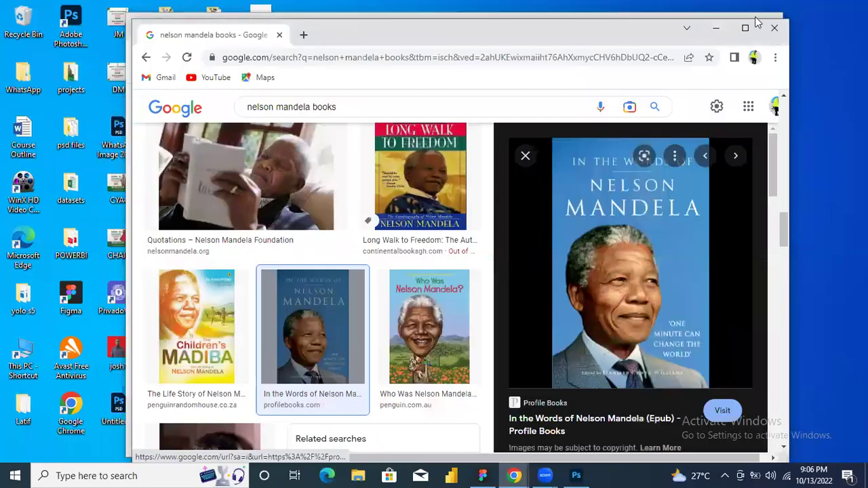
click(716, 30)
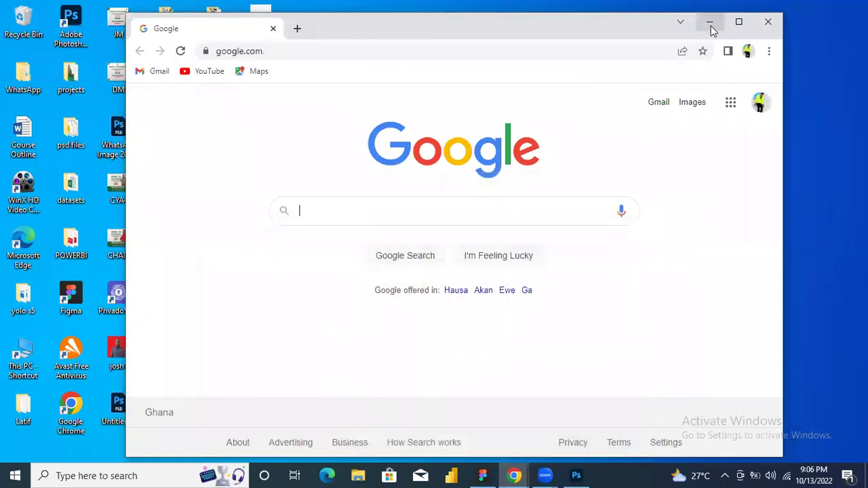
click(710, 25)
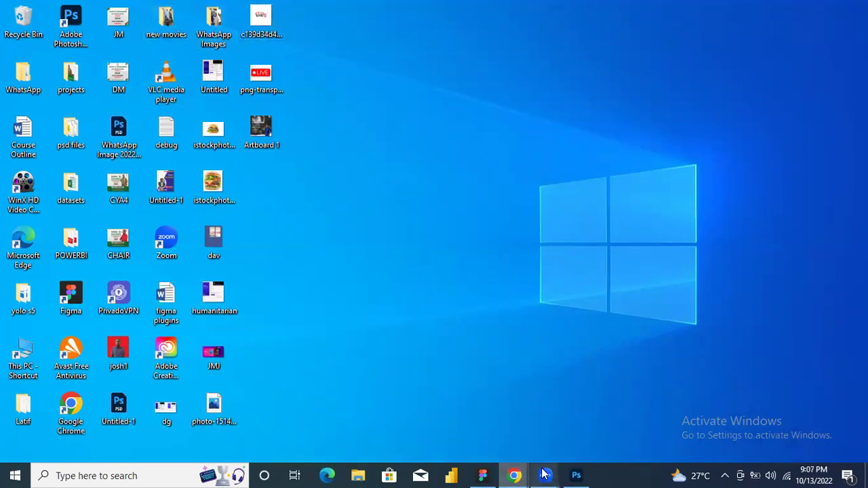
mouse_move(547, 474)
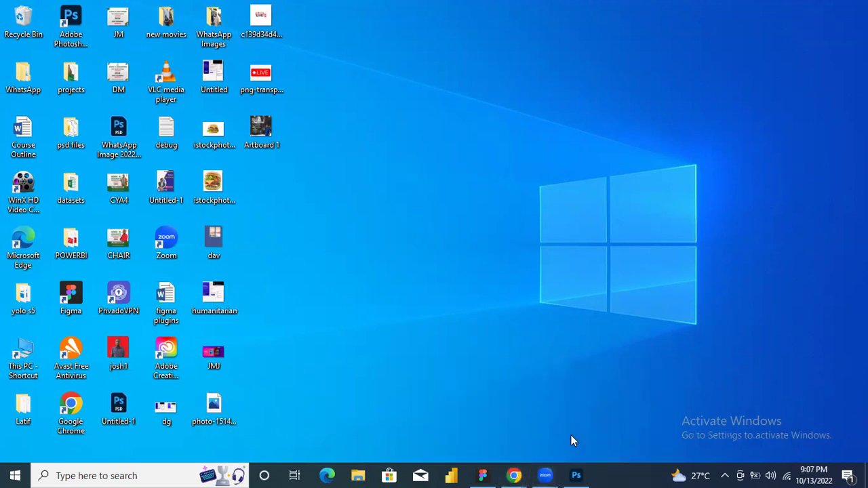
click(482, 475)
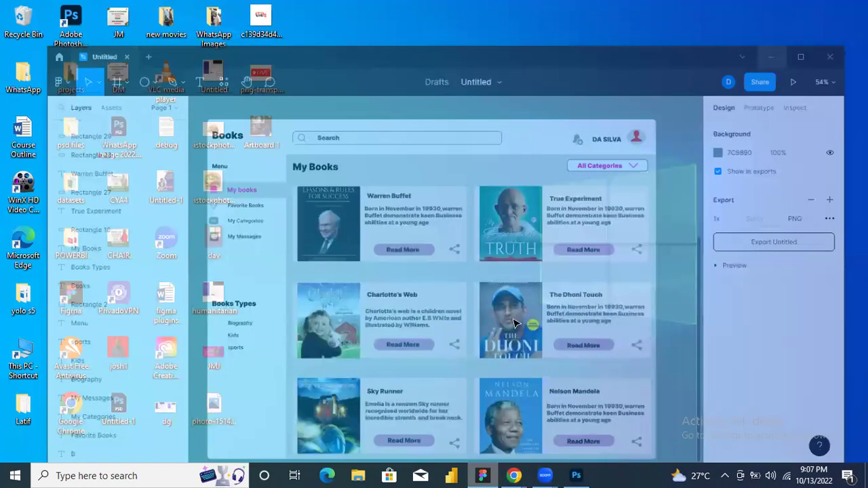